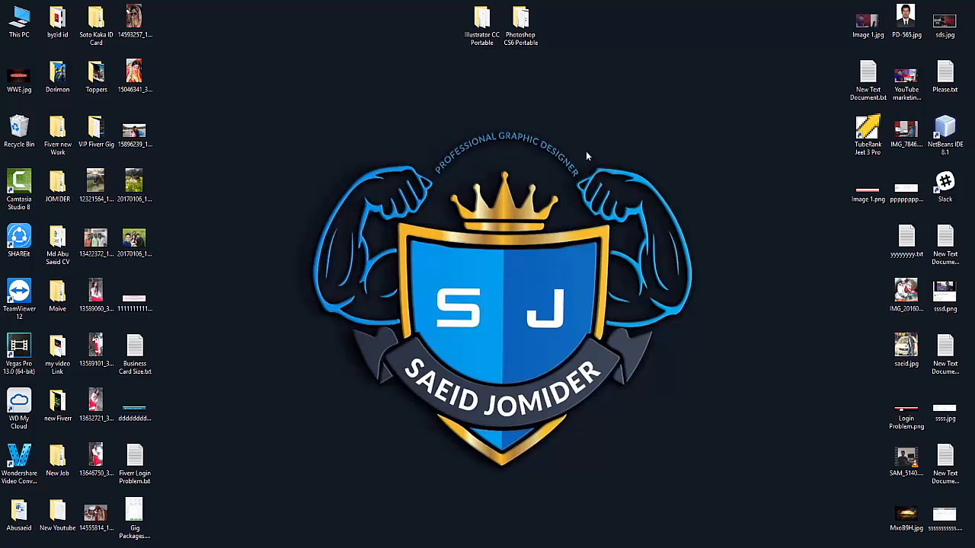
- Rearrange the Illustrator CC Portable and Photoshop CS6 Portable desktop shortcuts
left_click_drag(479, 22, 442, 26)
left_click(520, 25)
left_click_drag(528, 29, 568, 31)
left_click(591, 31)
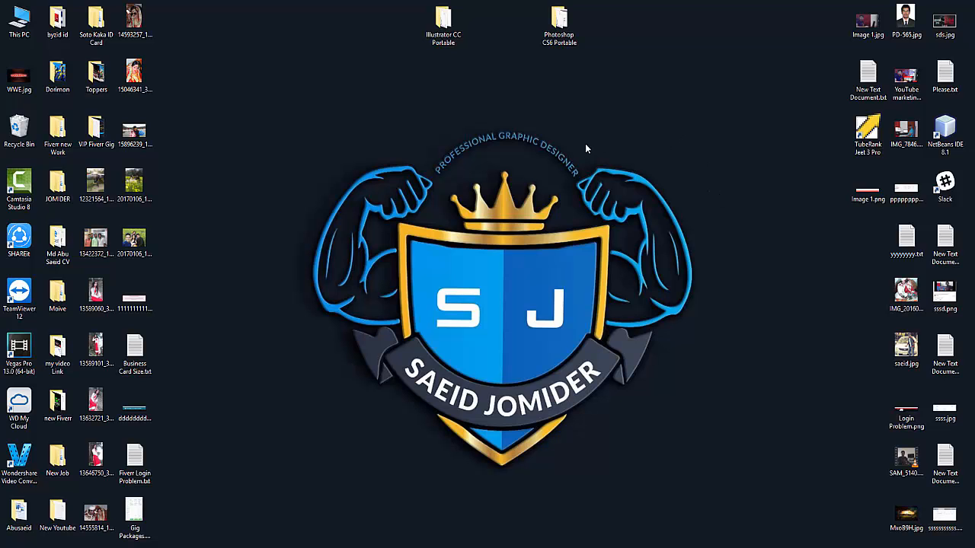
- Launch Photoshop CS6 Portable from its folder with the default language
double_click(564, 18)
double_click(159, 122)
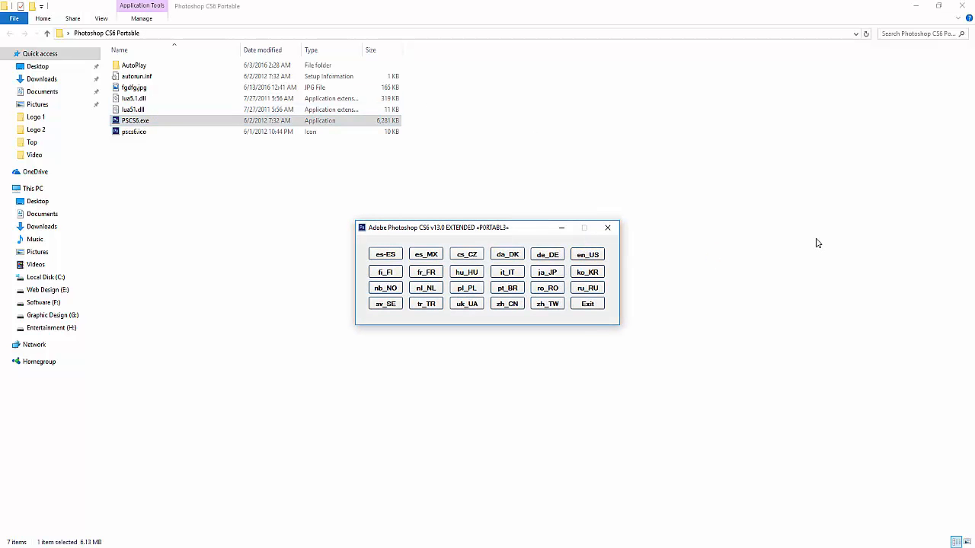
key("Return")
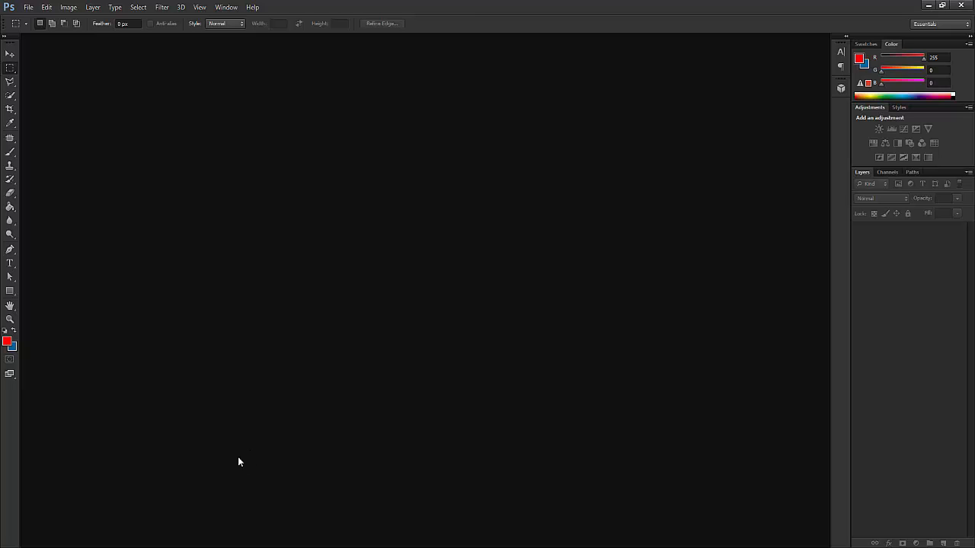
- Check the $20 Fiverr logo order in Chrome, then start a new Google tab
left_click(202, 547)
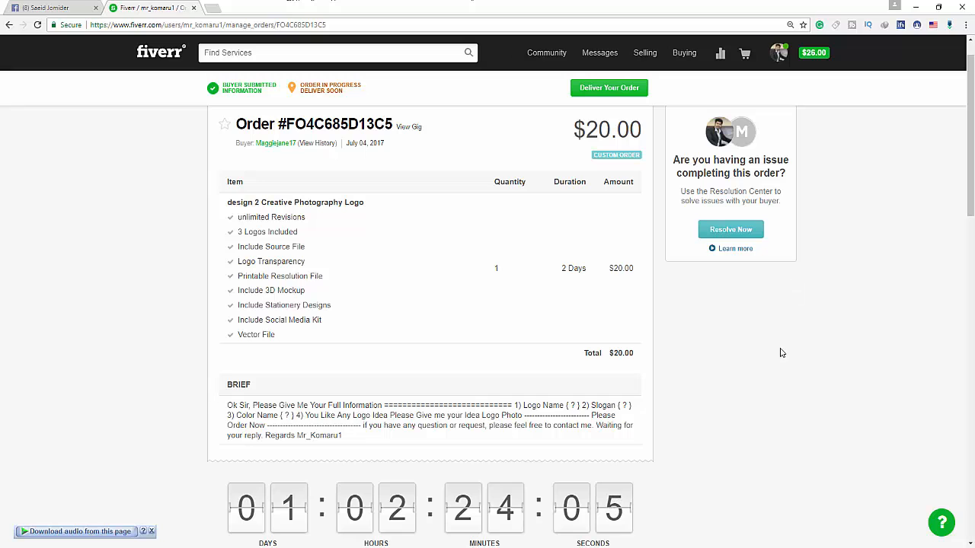
left_click(207, 7)
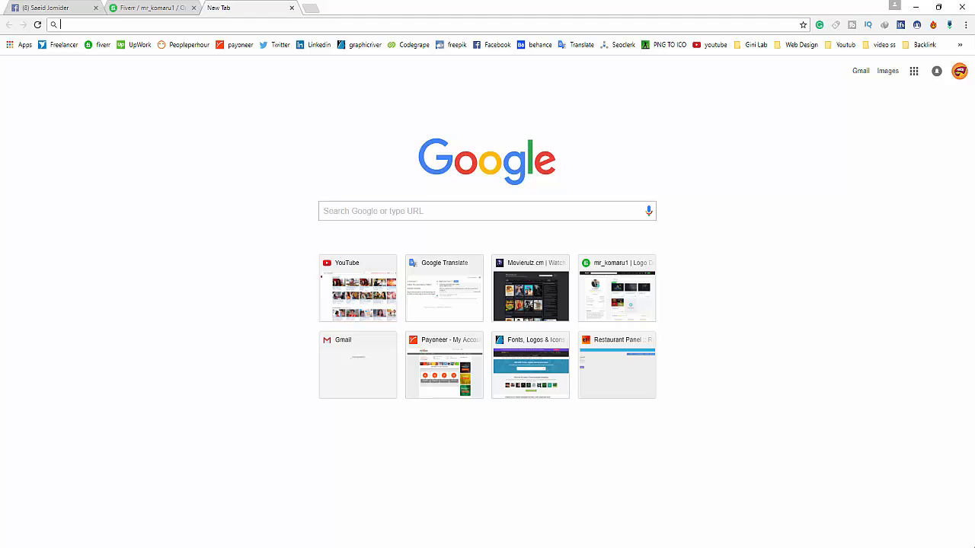
- Google 'Business card size', view the 3.5 × 2 inch Safe Area diagram, and return to Photoshop
type("Busine")
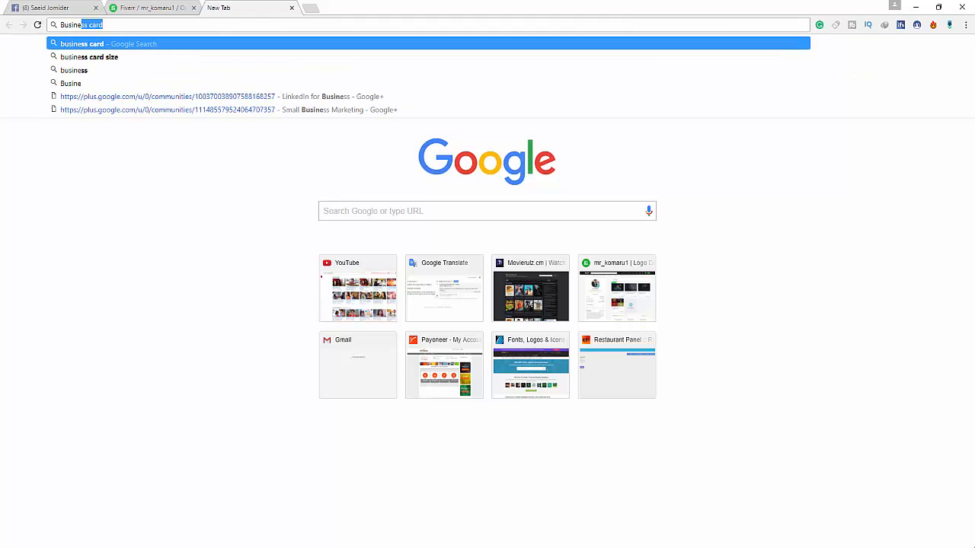
type("ss car")
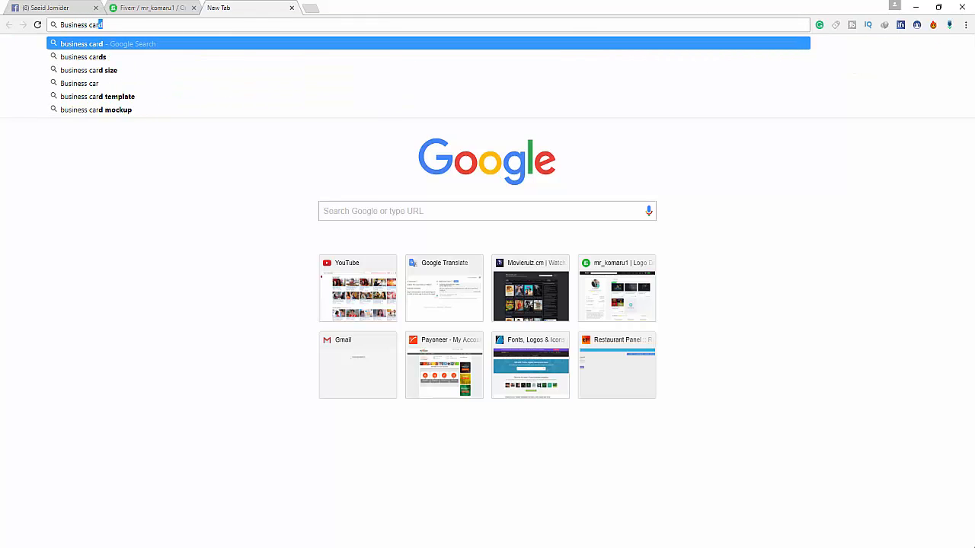
type("d ")
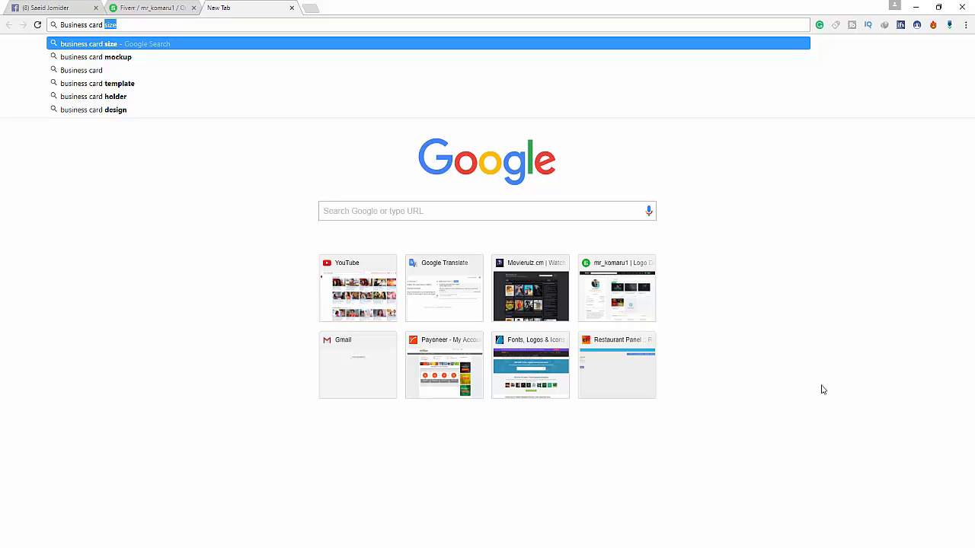
type("size")
key("Return")
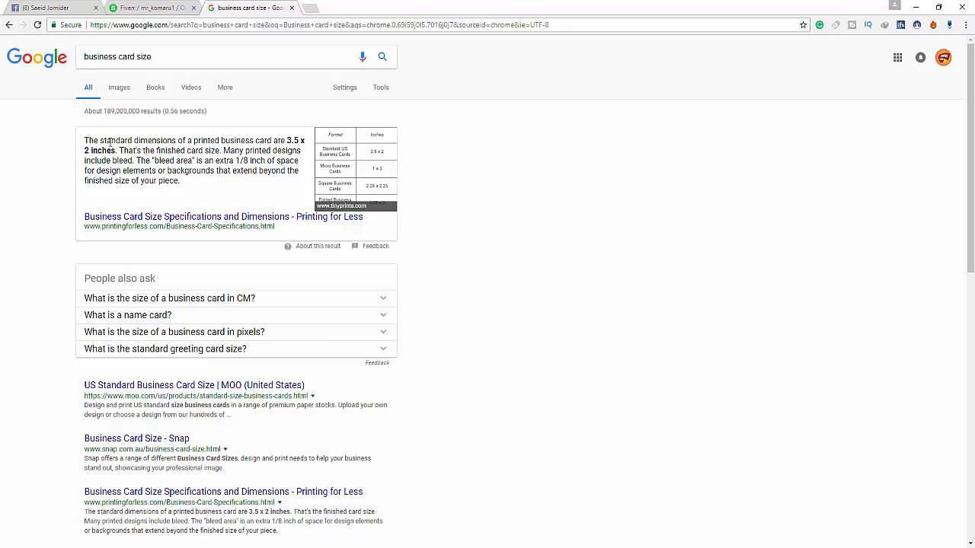
scroll(133, 190, "down", 3)
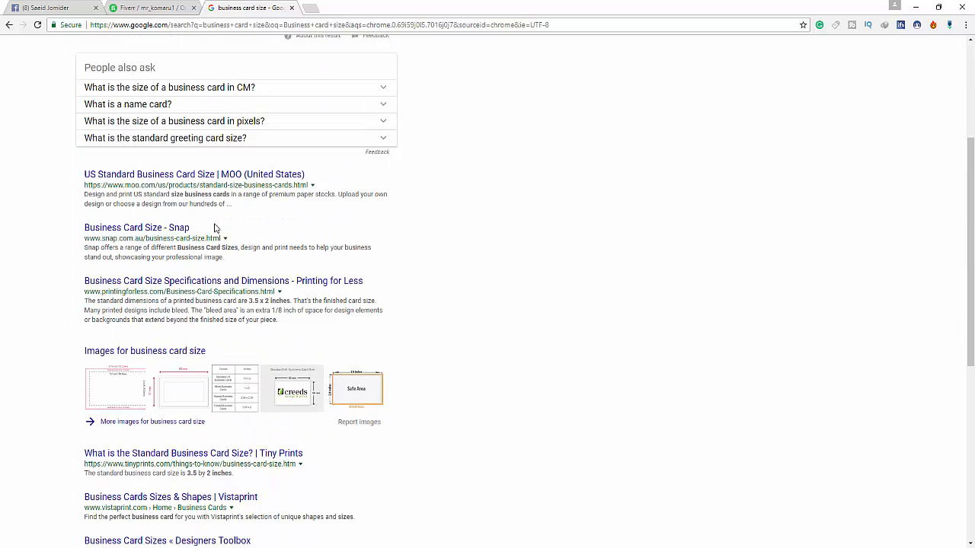
scroll(470, 303, "down", 2)
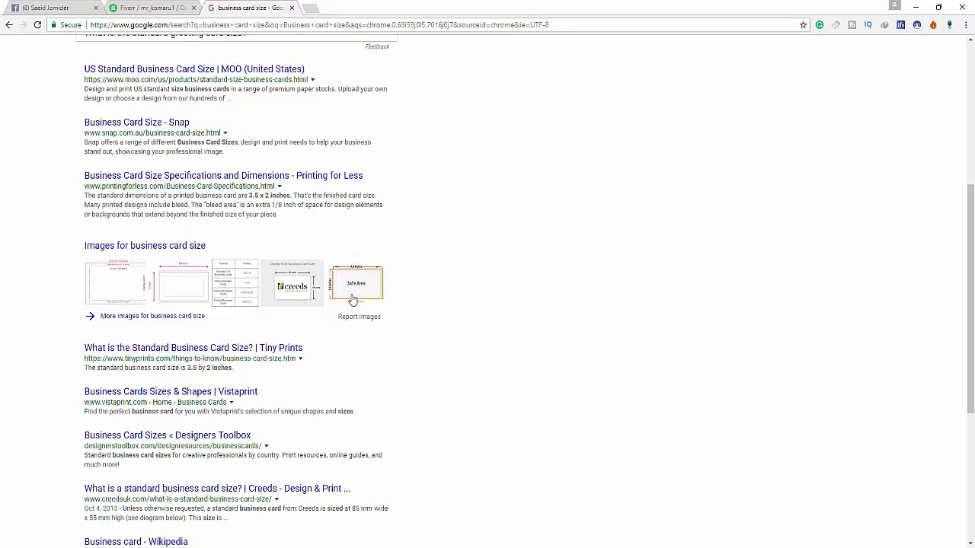
left_click(355, 288)
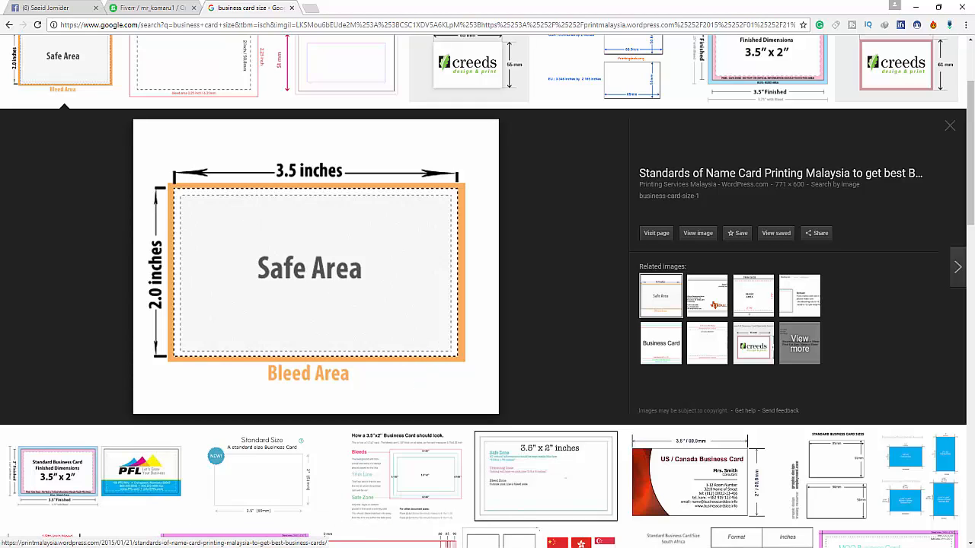
left_click(312, 509)
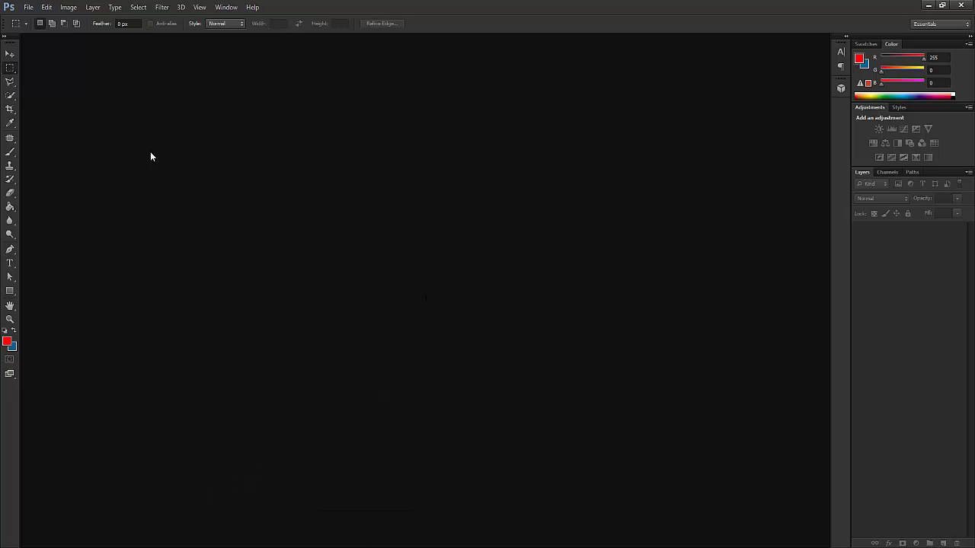
- Start a new document sized 3.25 × 1.75 inches
left_click(28, 7)
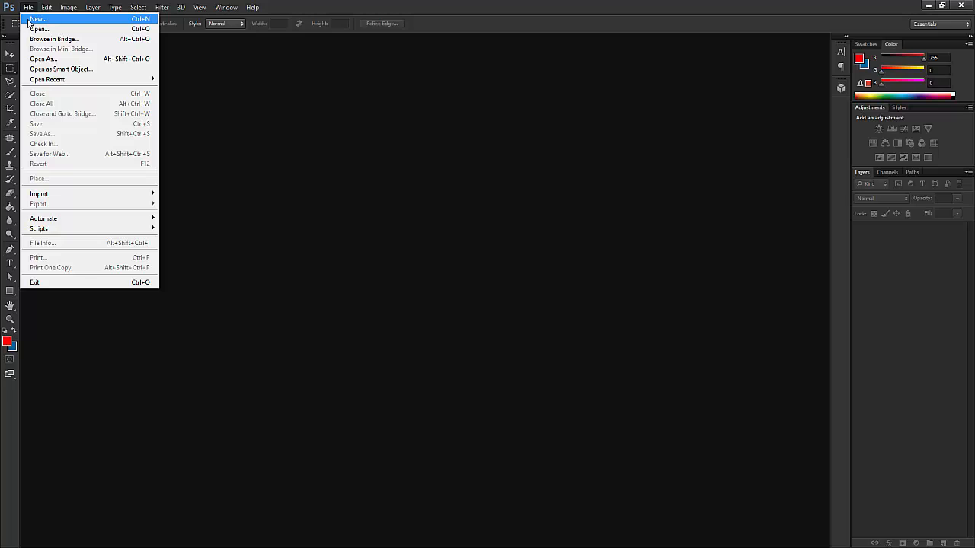
left_click(31, 19)
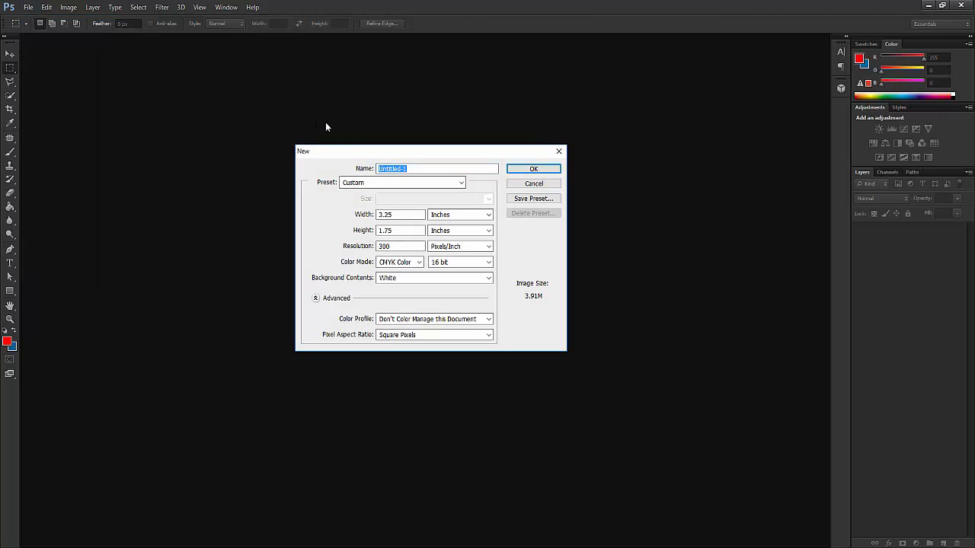
left_click_drag(397, 153, 320, 117)
left_click(371, 179)
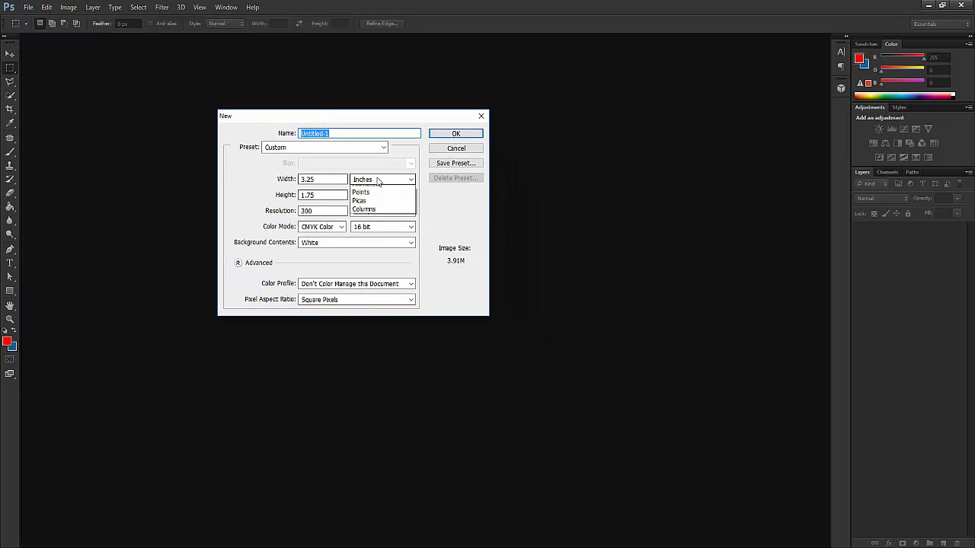
left_click(330, 179)
left_click(331, 179)
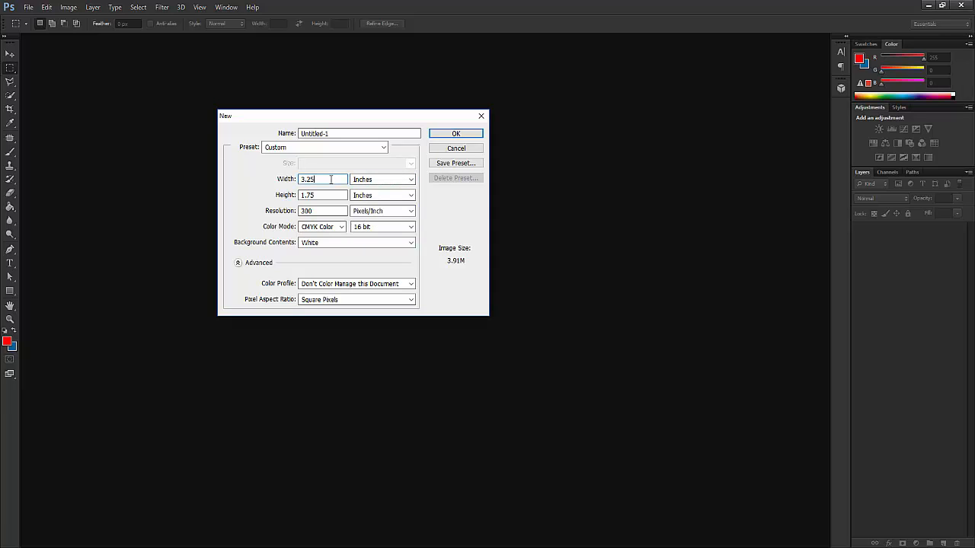
key("BackSpace")
key("BackSpace")
key("BackSpace")
left_click(374, 148)
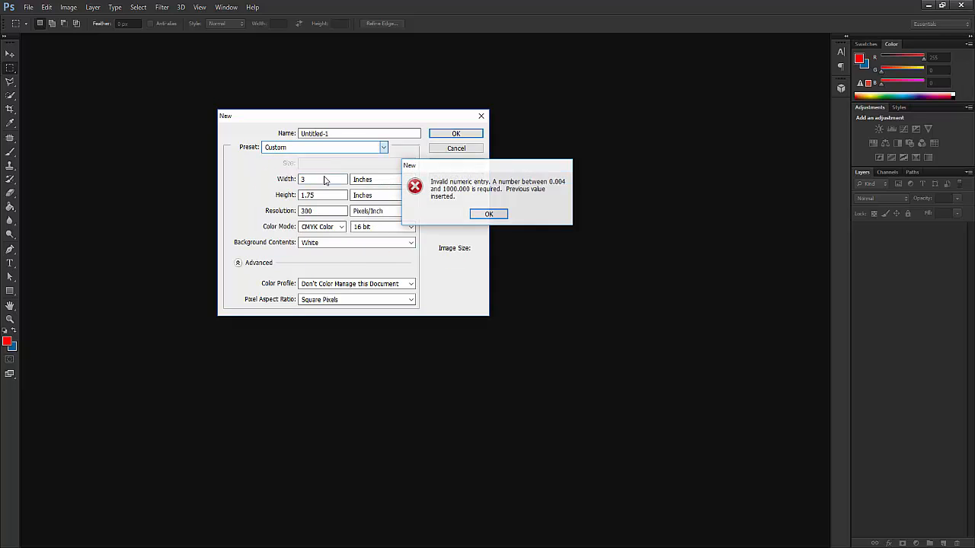
left_click(488, 214)
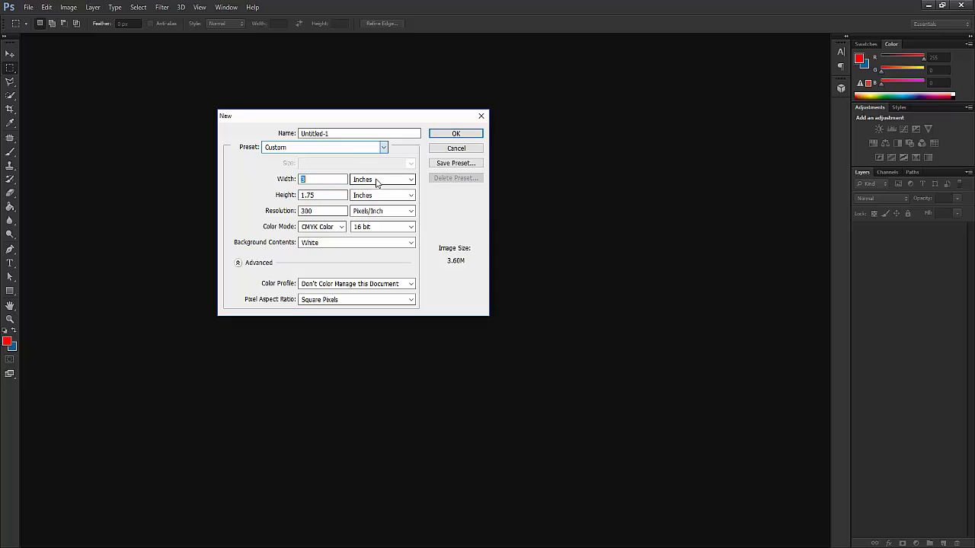
left_click(329, 179)
left_click(324, 196)
left_click_drag(323, 196, 294, 197)
type("1")
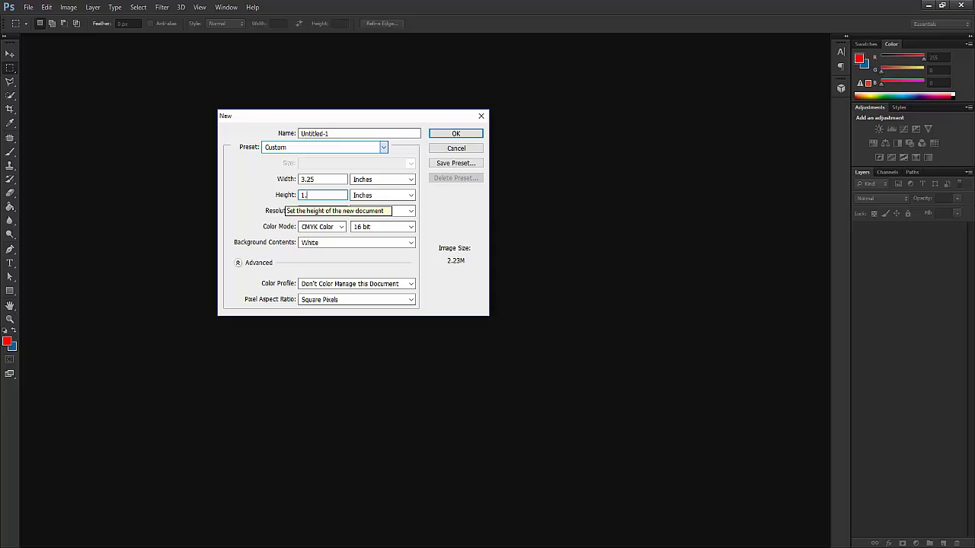
type(".75")
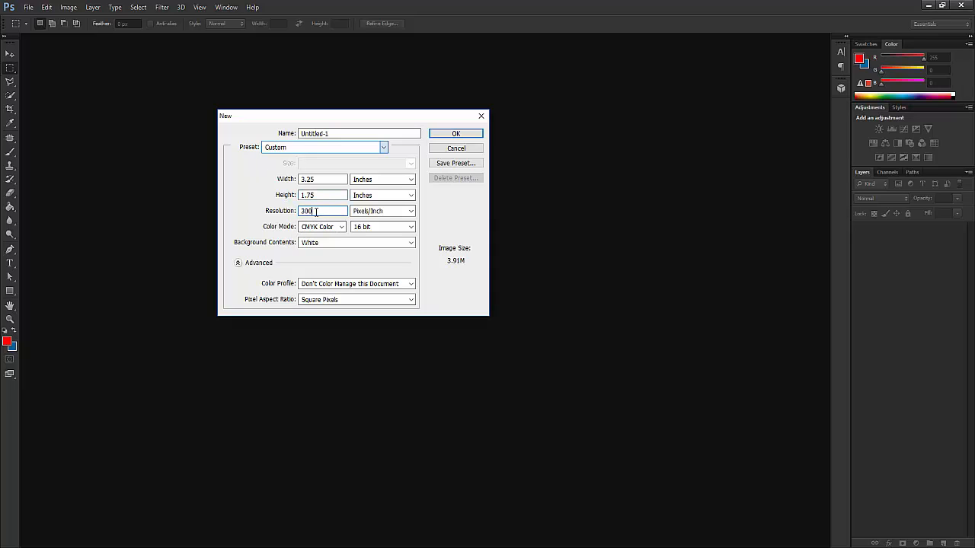
- Keep 300 pixels/inch, CMYK Color 16 bit and white background, and create the document
left_click_drag(316, 212, 301, 212)
left_click(323, 211)
left_click(326, 231)
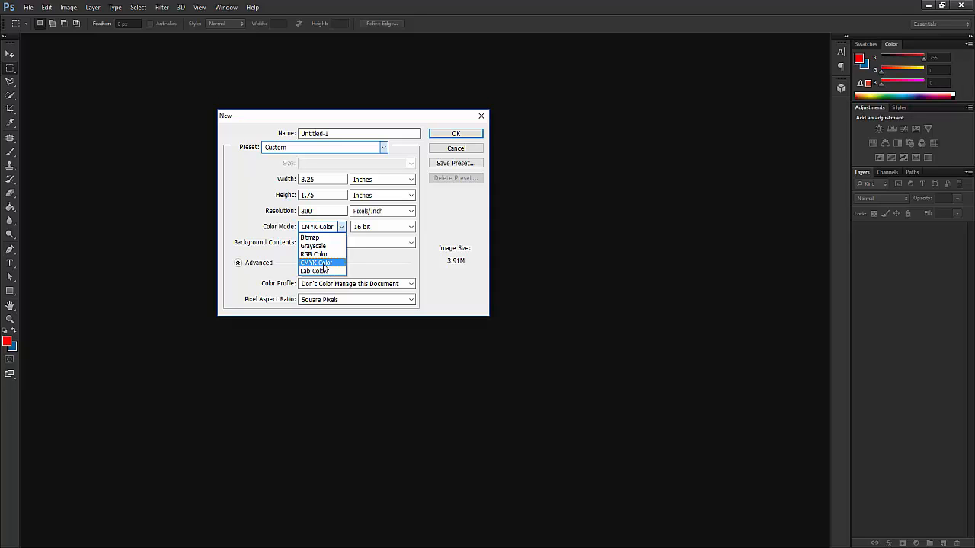
left_click(336, 261)
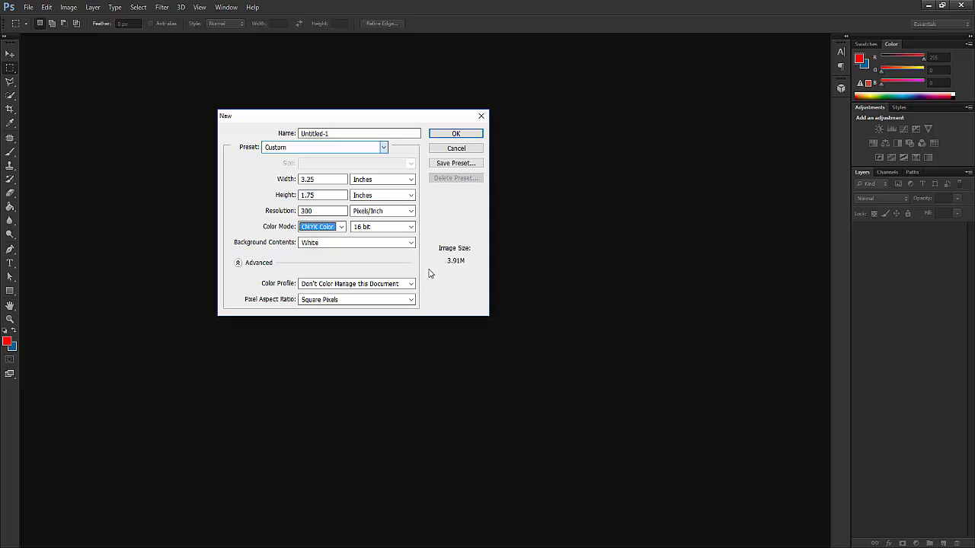
key("shift+Tab")
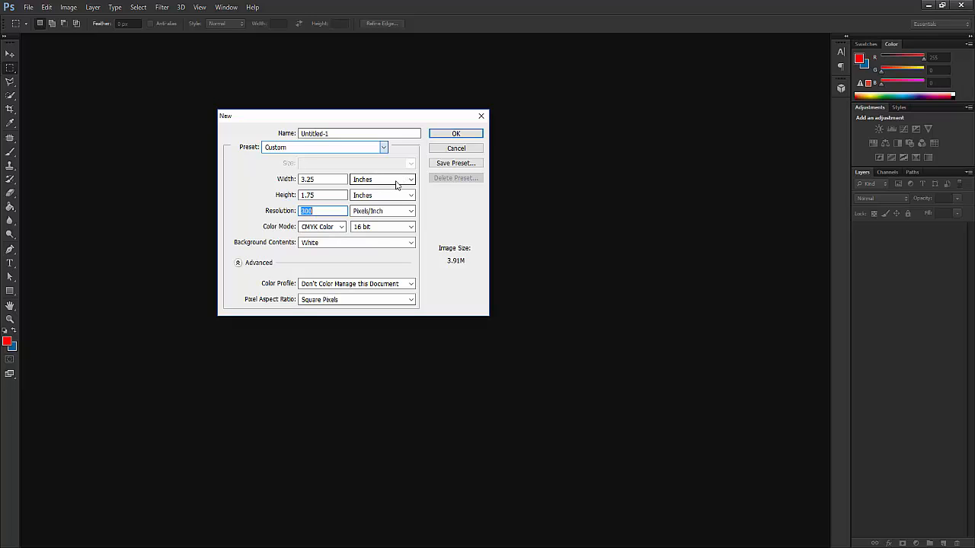
left_click(392, 227)
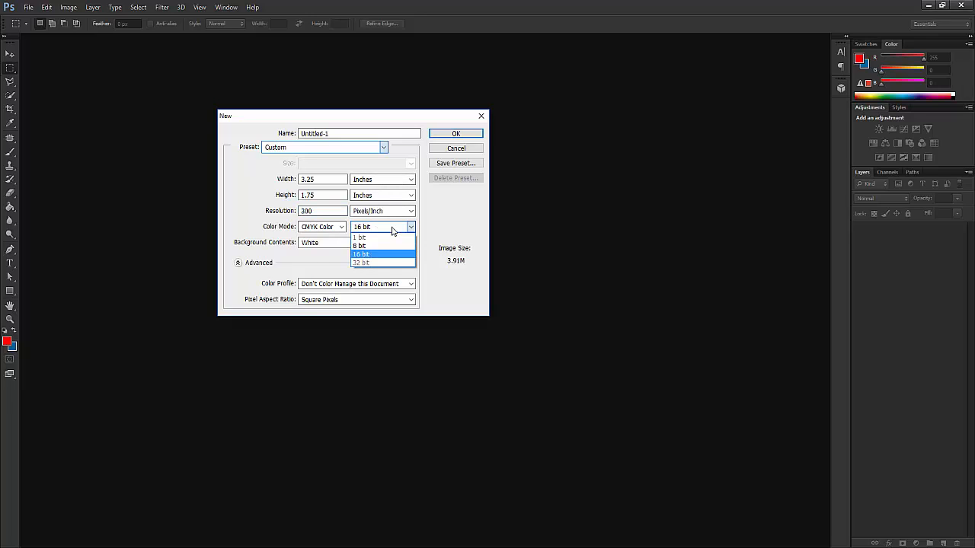
left_click(373, 254)
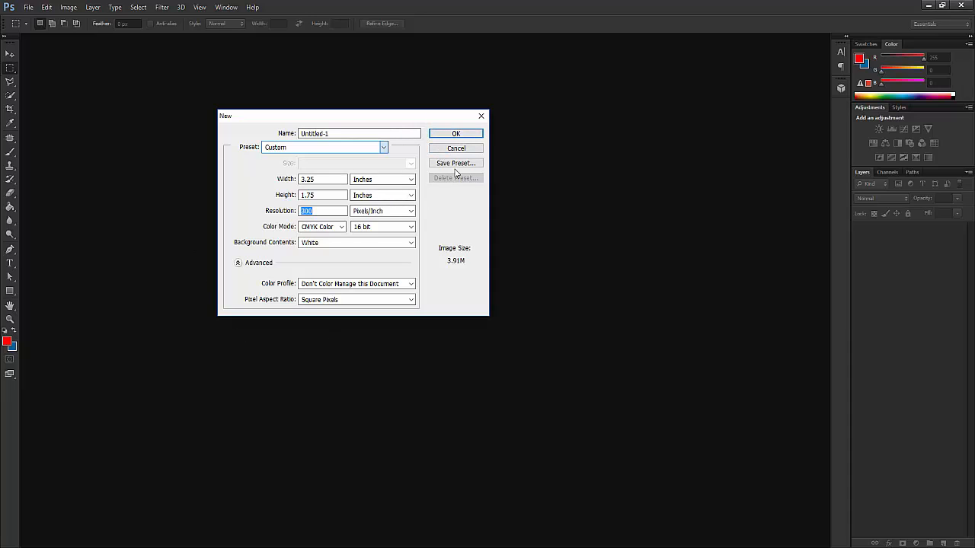
left_click(455, 134)
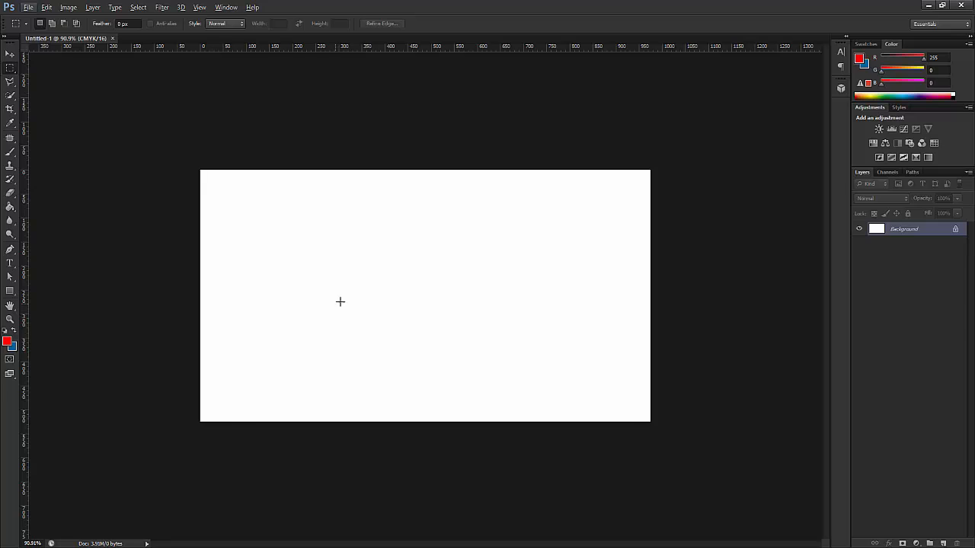
- Drag guides from the rulers onto the card's left, top, right and bottom edges
scroll(344, 299, "down", 2, "alt")
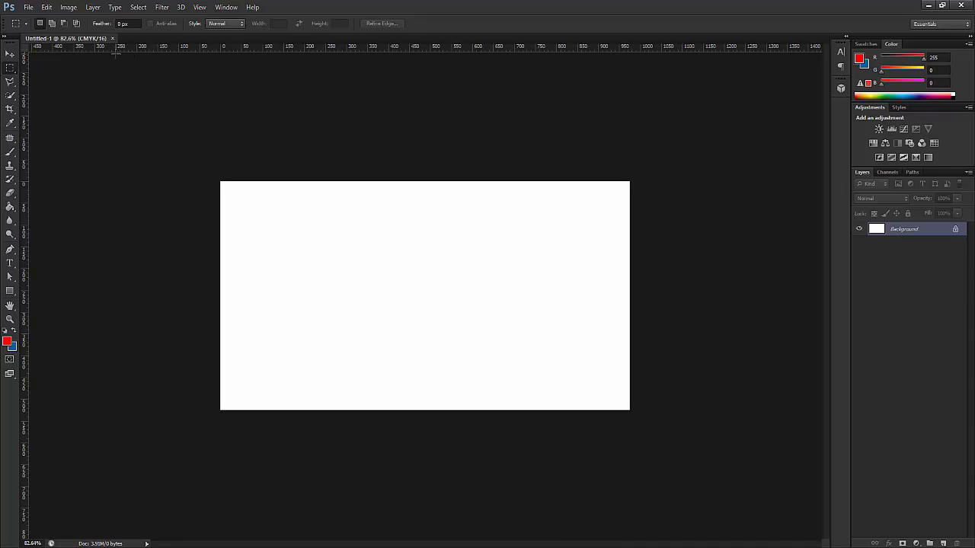
left_click(10, 55)
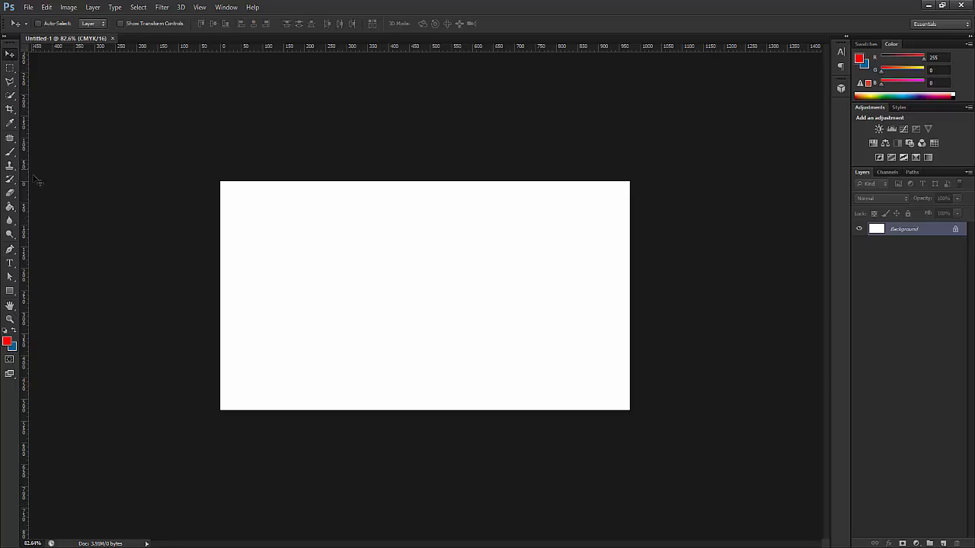
left_click_drag(24, 204, 220, 221)
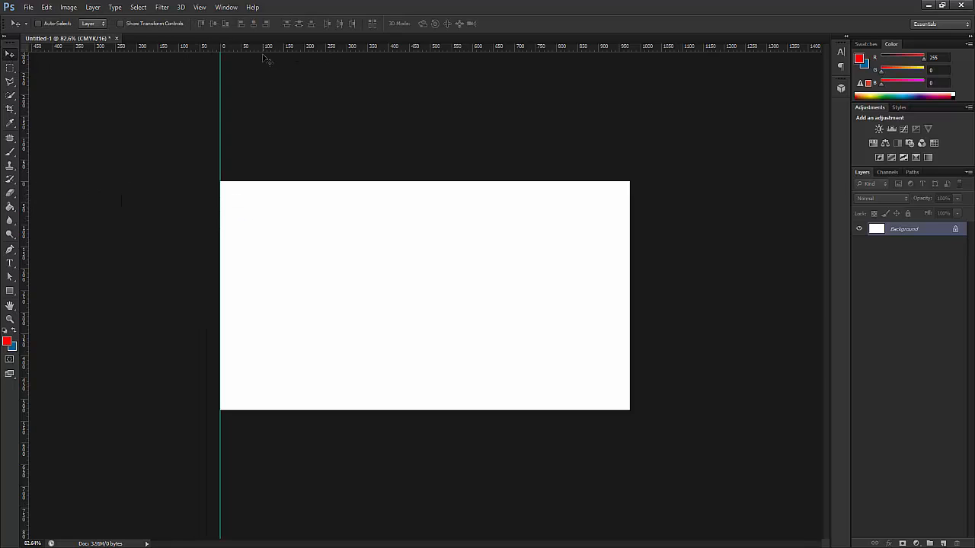
left_click_drag(273, 47, 305, 183)
left_click_drag(23, 251, 640, 275)
left_click_drag(632, 276, 631, 275)
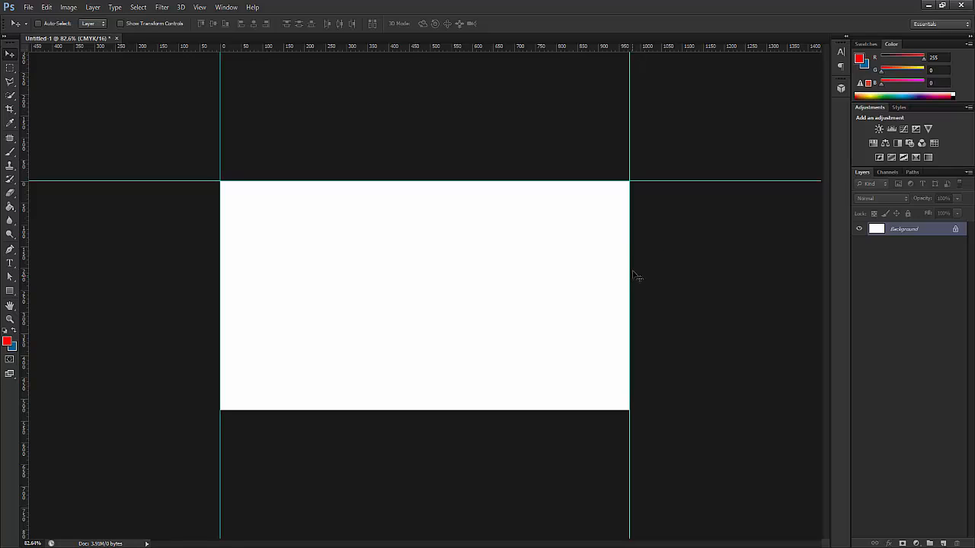
left_click_drag(508, 49, 516, 407)
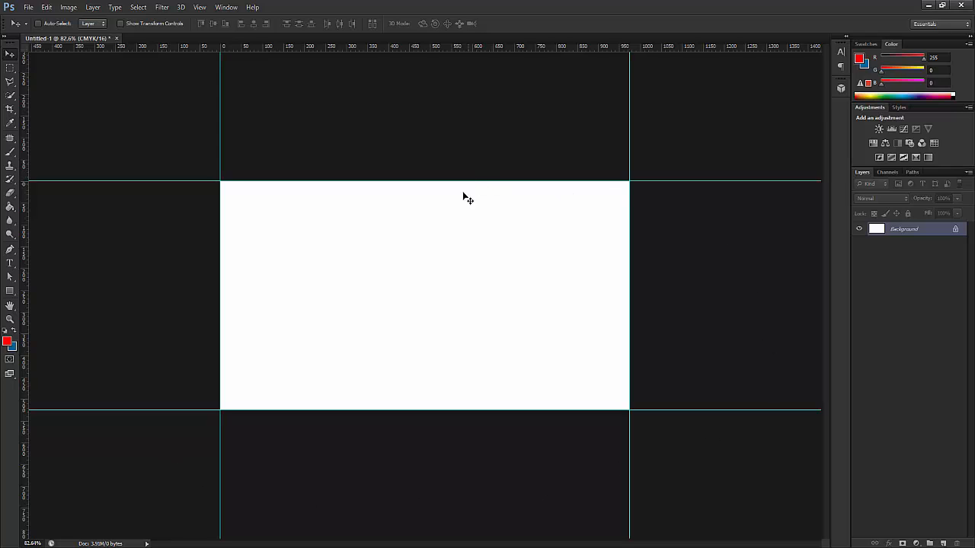
scroll(418, 259, "down", 1)
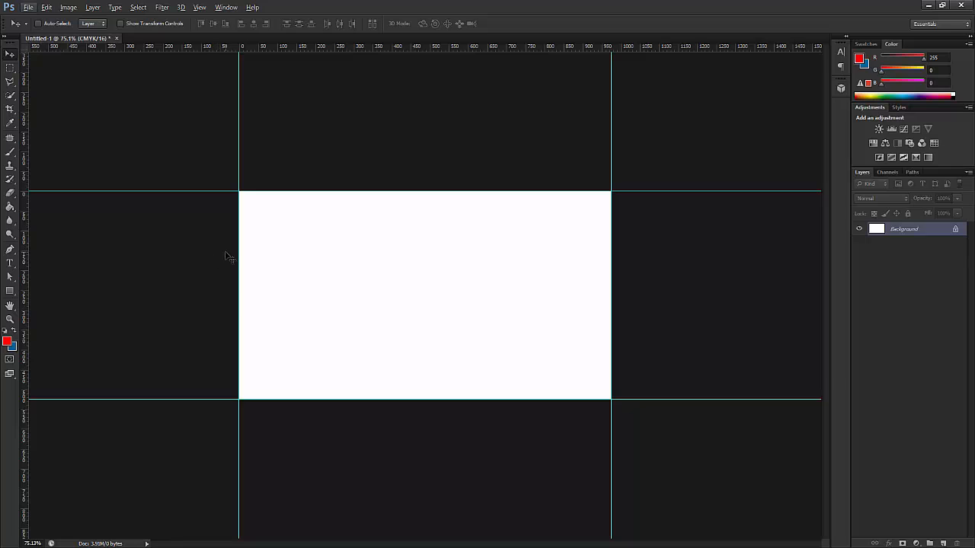
- Add 0.25 inches to canvas width and height, relative, via Canvas Size
left_click(69, 8)
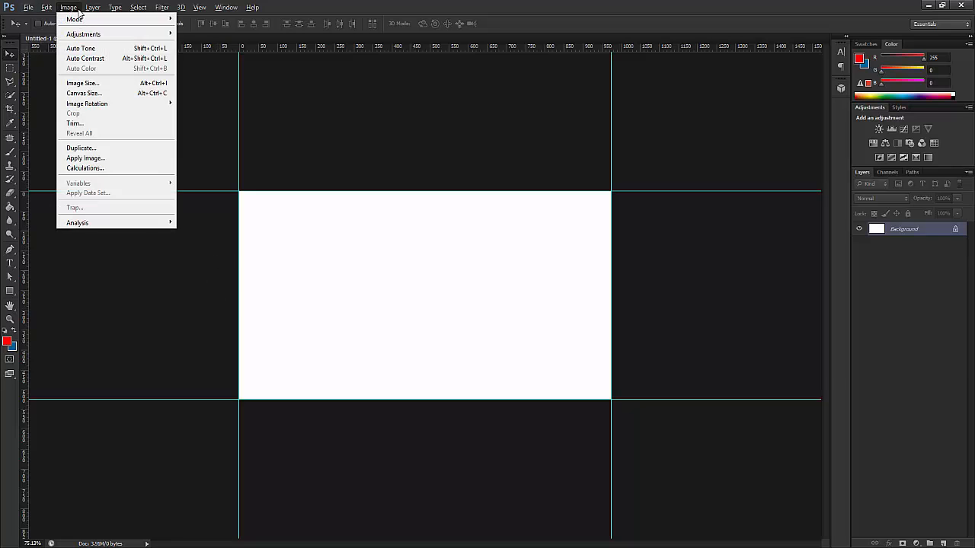
left_click(89, 95)
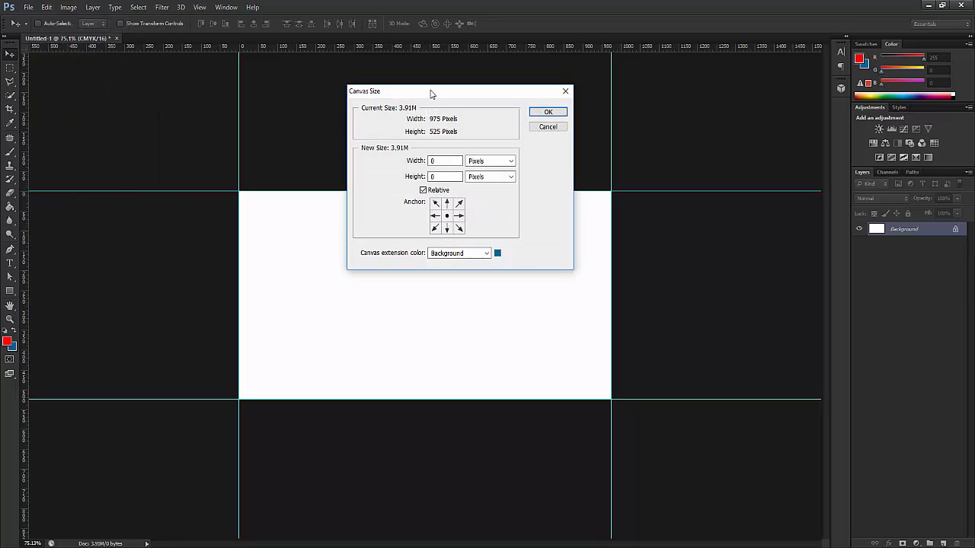
left_click_drag(430, 93, 397, 90)
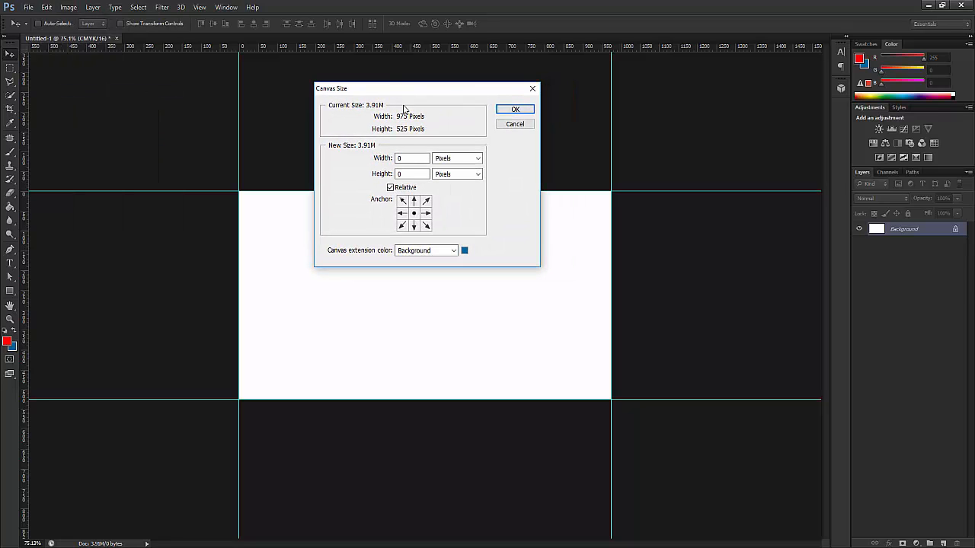
left_click(390, 188)
left_click(390, 188)
left_click(456, 161)
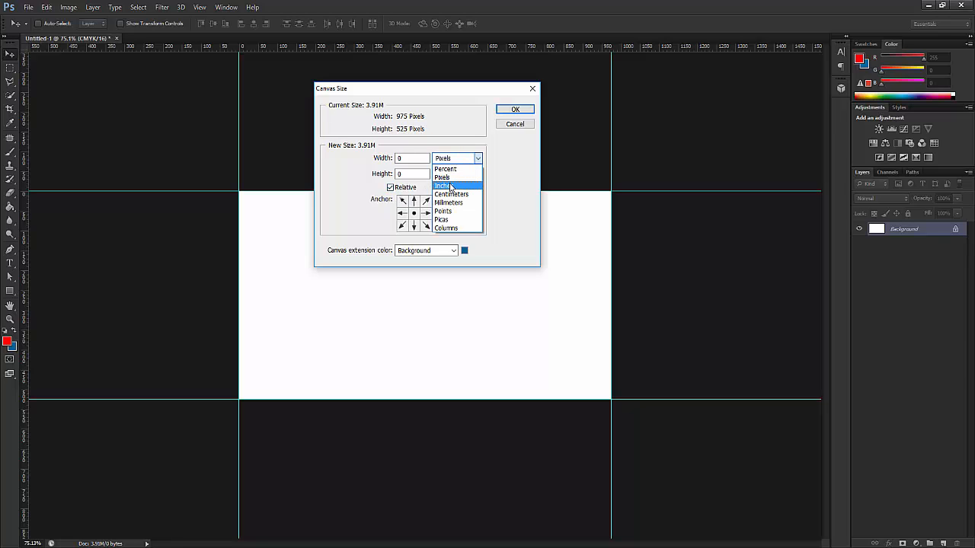
left_click(451, 188)
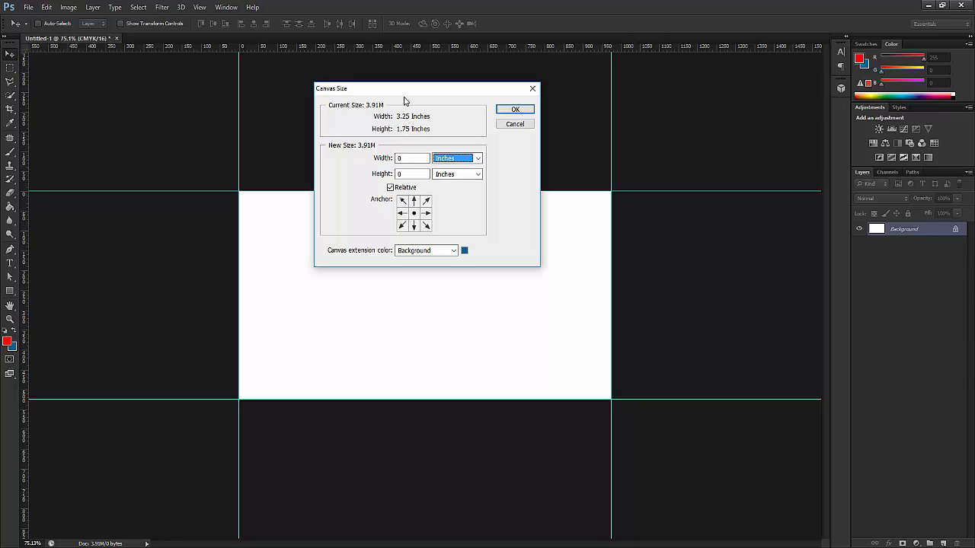
left_click_drag(419, 87, 445, 75)
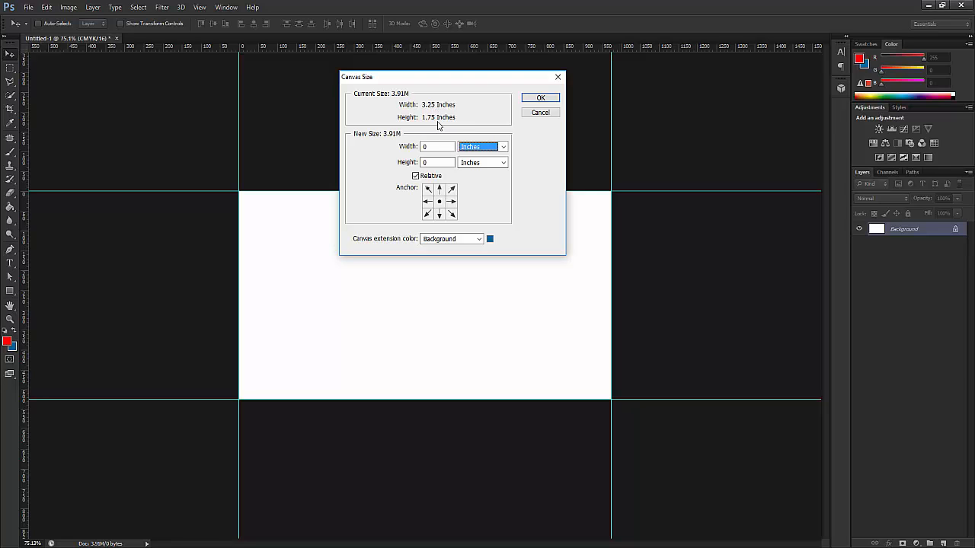
left_click(436, 146)
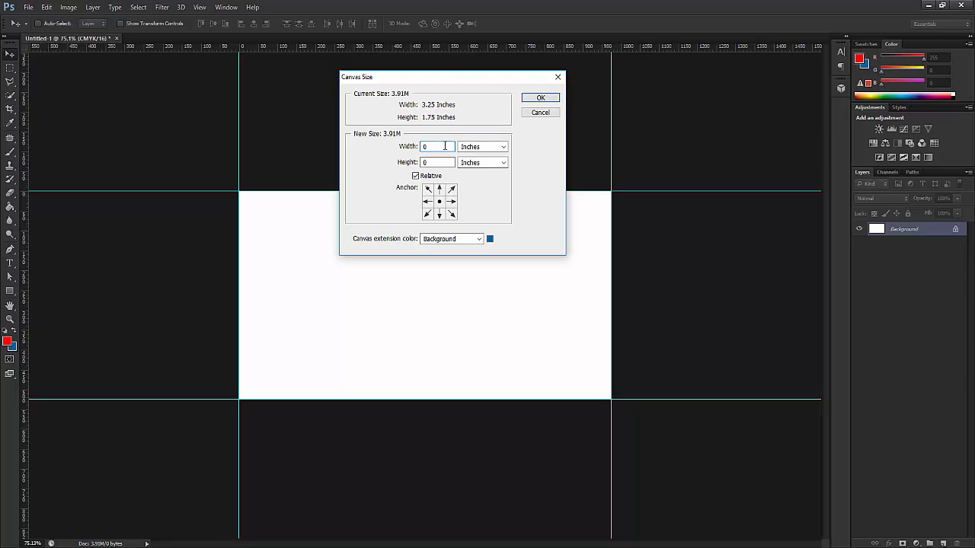
type(".25")
left_click(438, 162)
left_click_drag(494, 77, 513, 99)
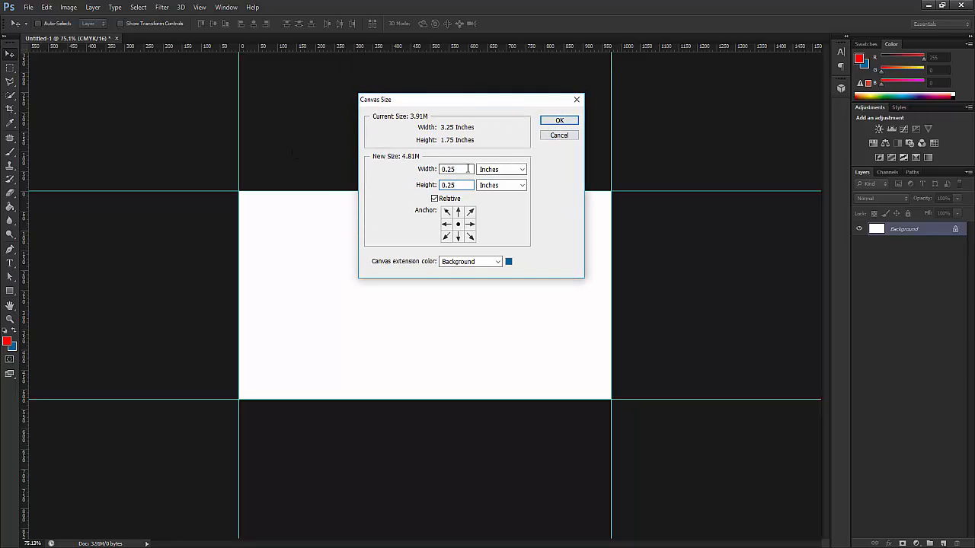
left_click(568, 121)
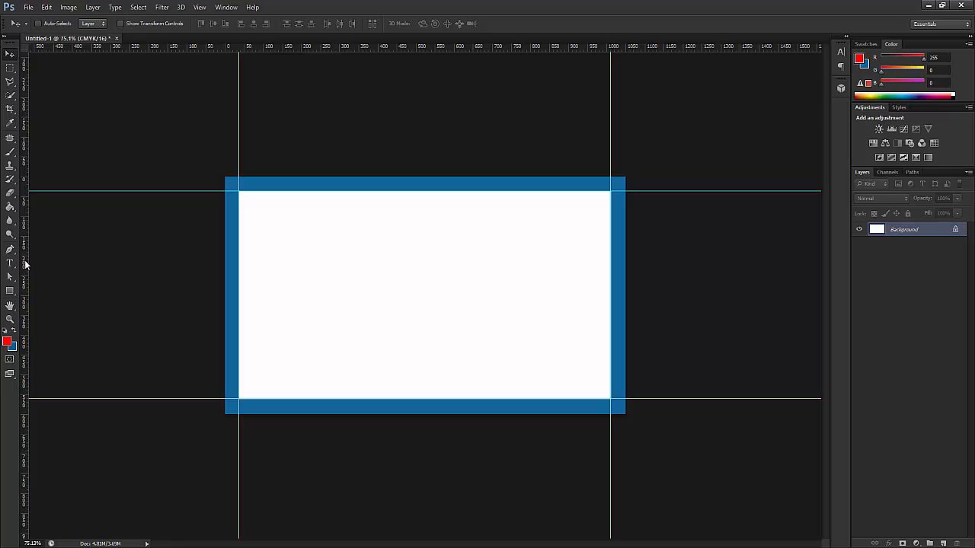
- Place guides on the left, top, right and bottom edges of the enlarged canvas
left_click_drag(25, 264, 224, 271)
left_click_drag(370, 47, 370, 177)
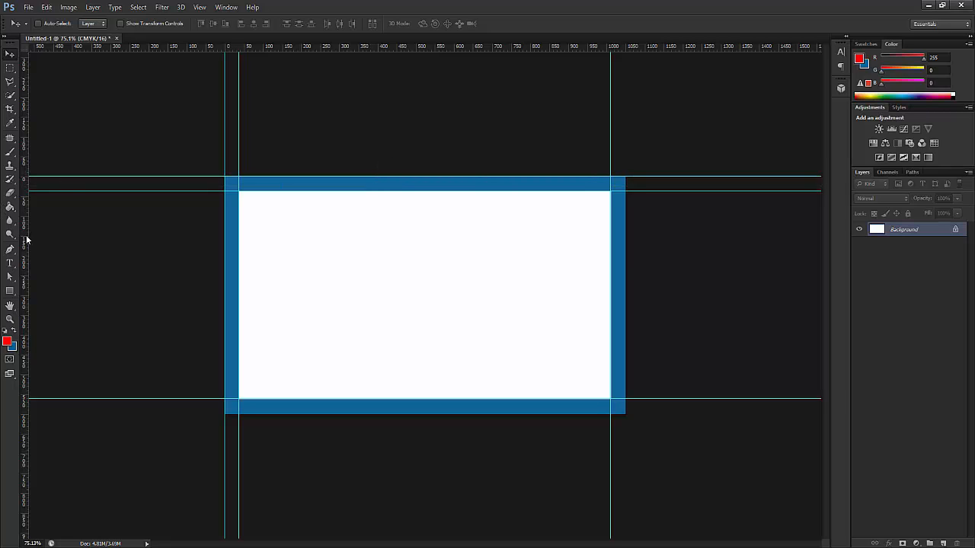
left_click_drag(27, 240, 625, 276)
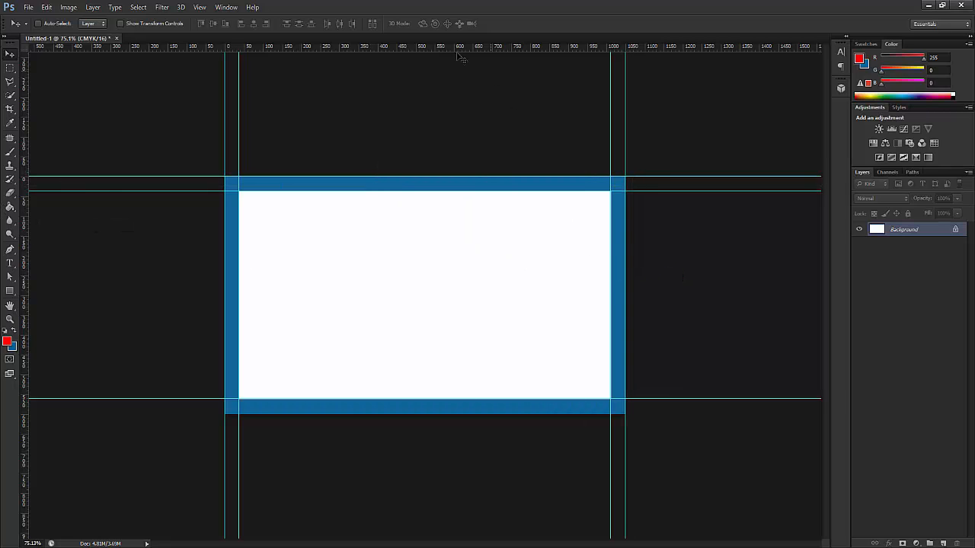
left_click_drag(457, 47, 453, 414)
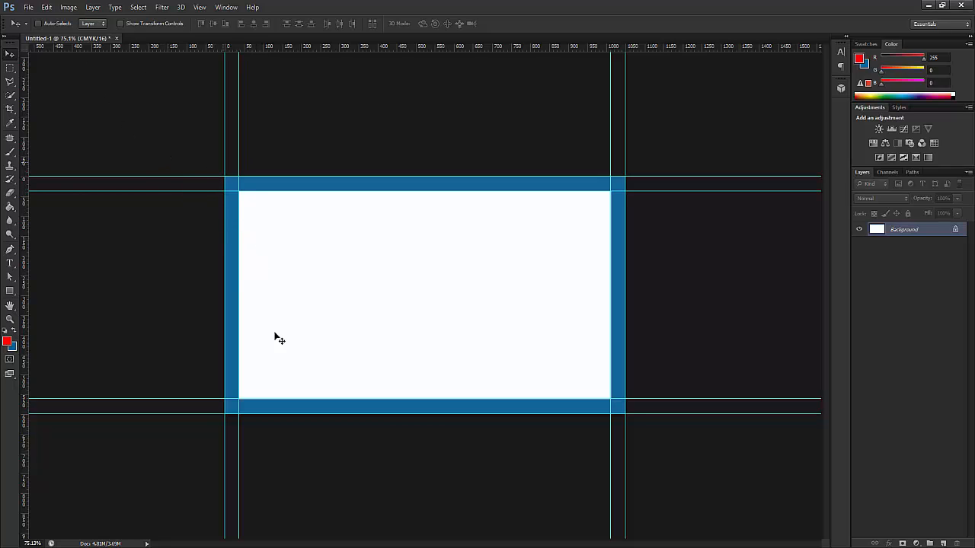
left_click(69, 8)
- Enlarge the canvas by another 0.25 inches relative, after checking the card size reference
left_click(86, 93)
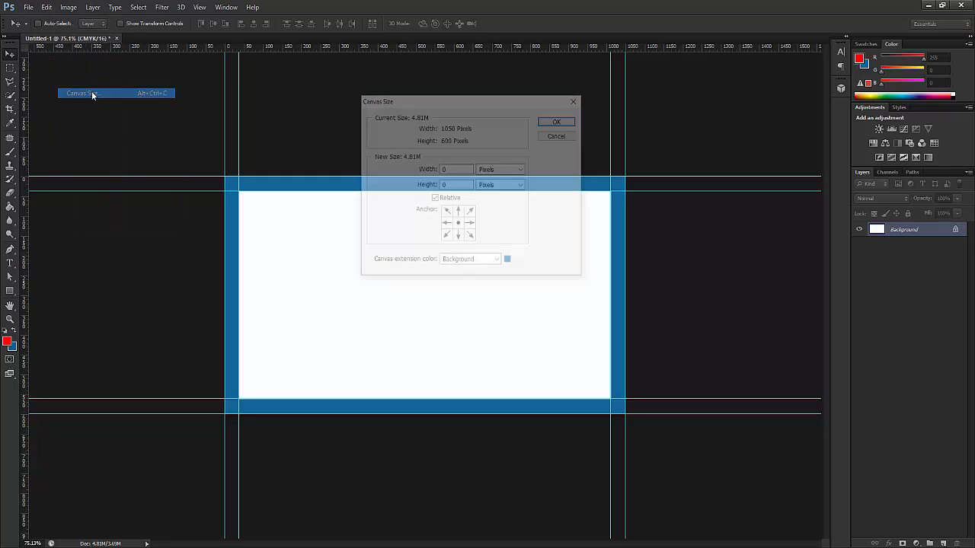
left_click(455, 169)
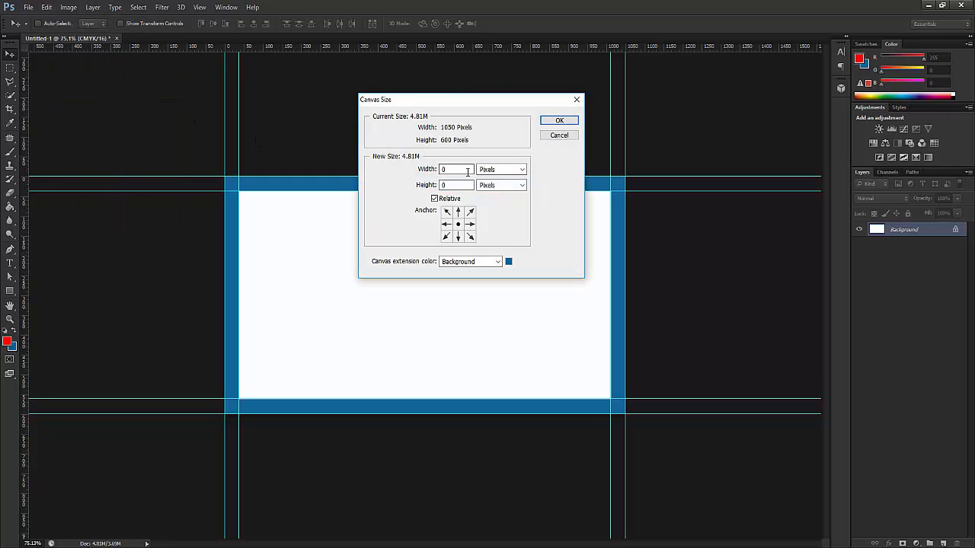
left_click(508, 170)
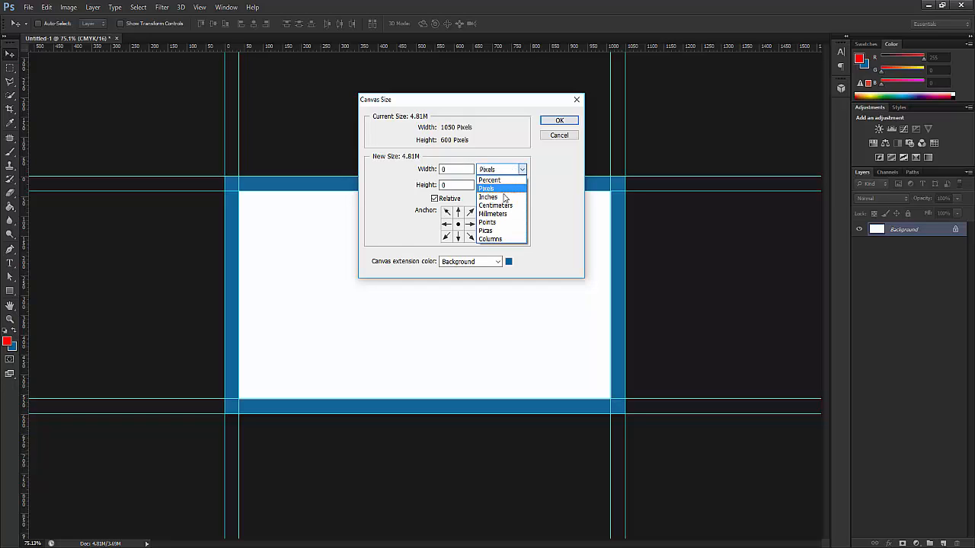
left_click(493, 196)
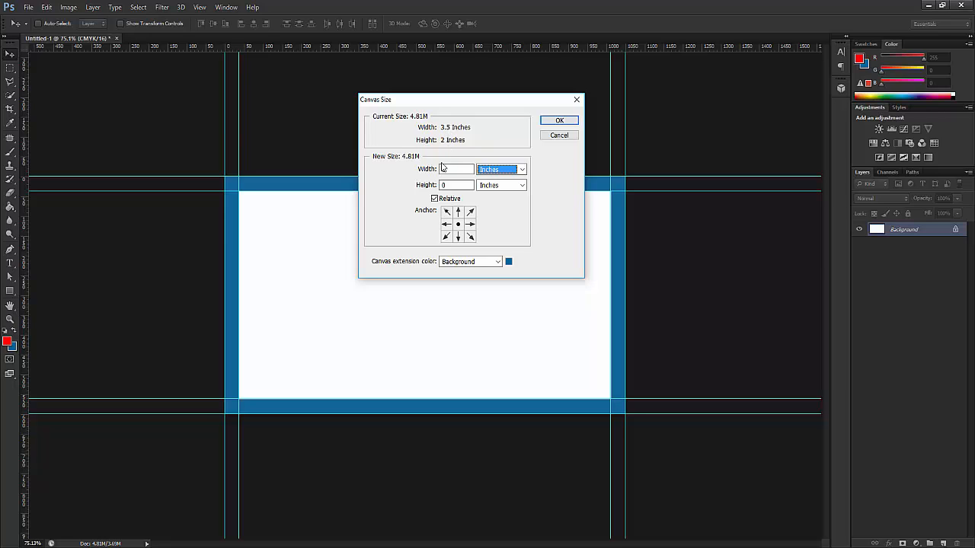
key("alt+Tab")
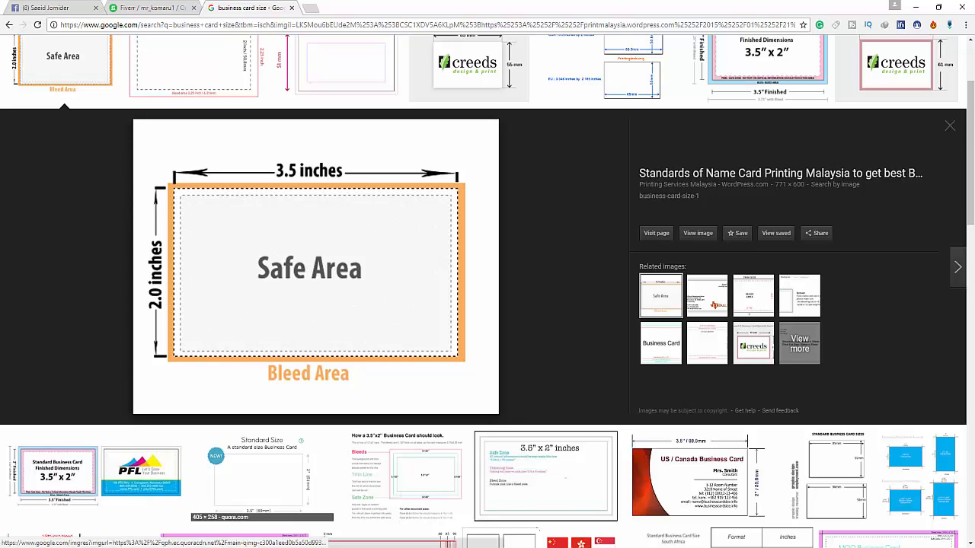
key("alt+Tab")
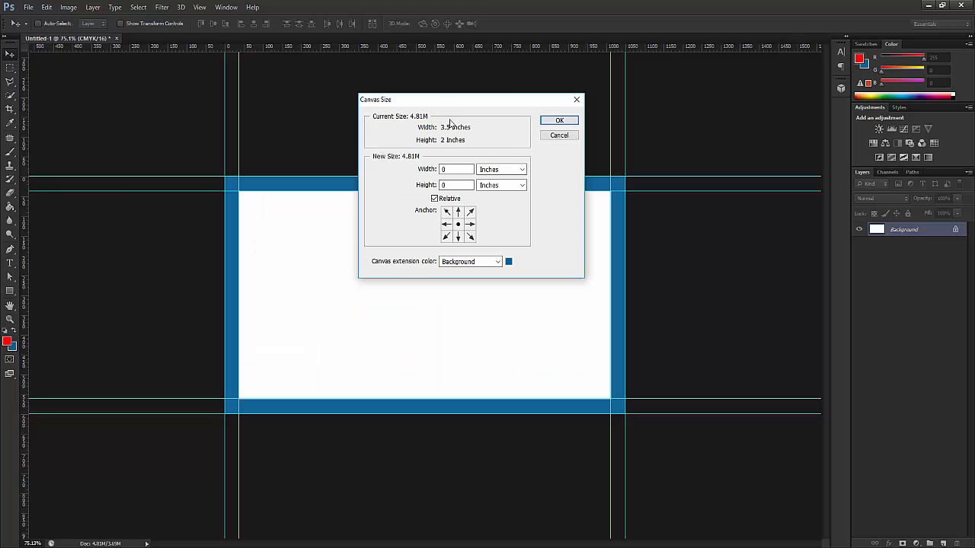
left_click(449, 169)
left_click(460, 185)
type(".25")
left_click(558, 122)
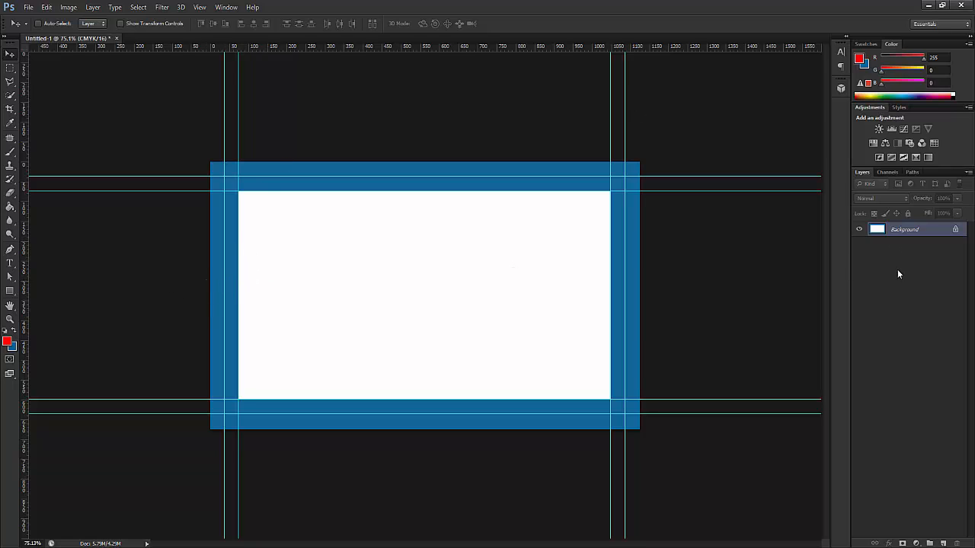
- Draw a red Rectangle shape layer spanning the entire canvas, including the blue band
left_click(9, 294)
left_click(8, 296)
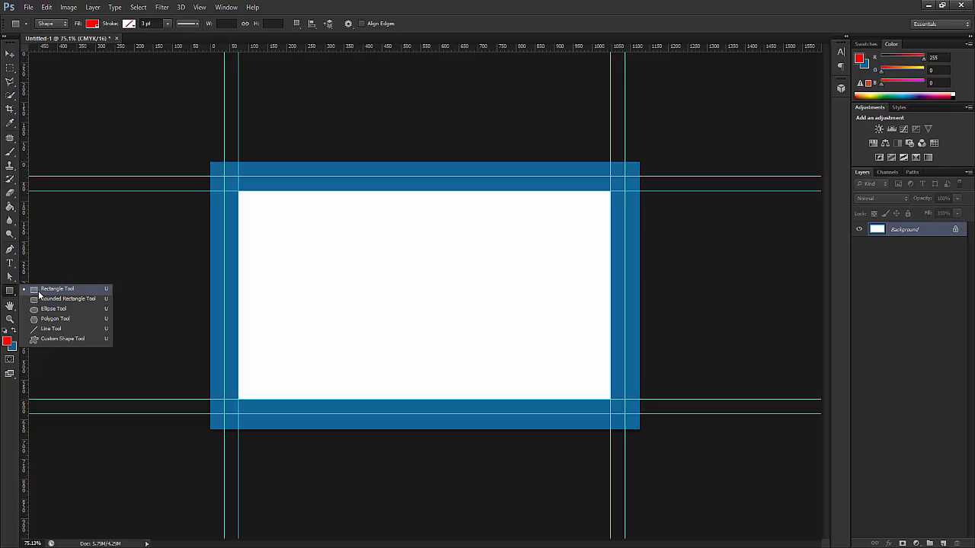
left_click(39, 293)
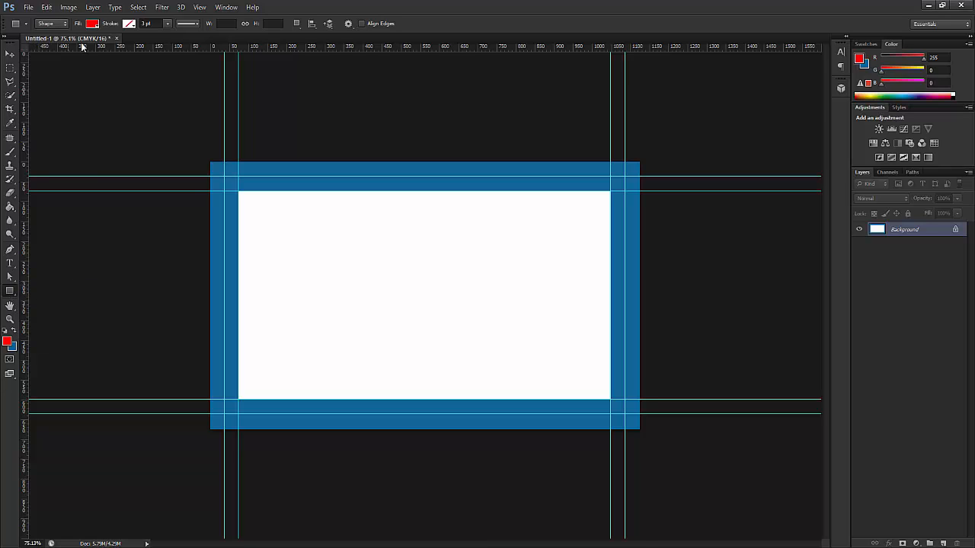
left_click(6, 38)
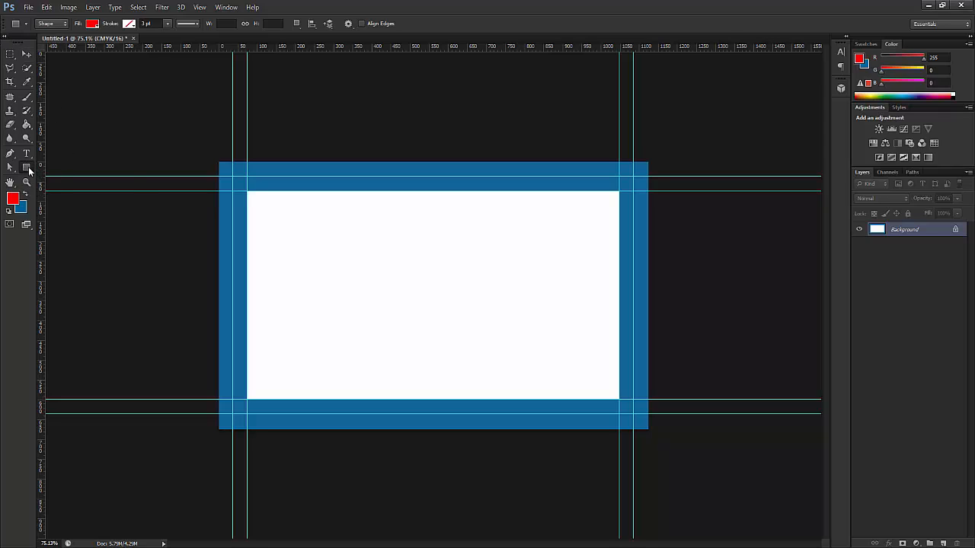
right_click(30, 171)
left_click(55, 172)
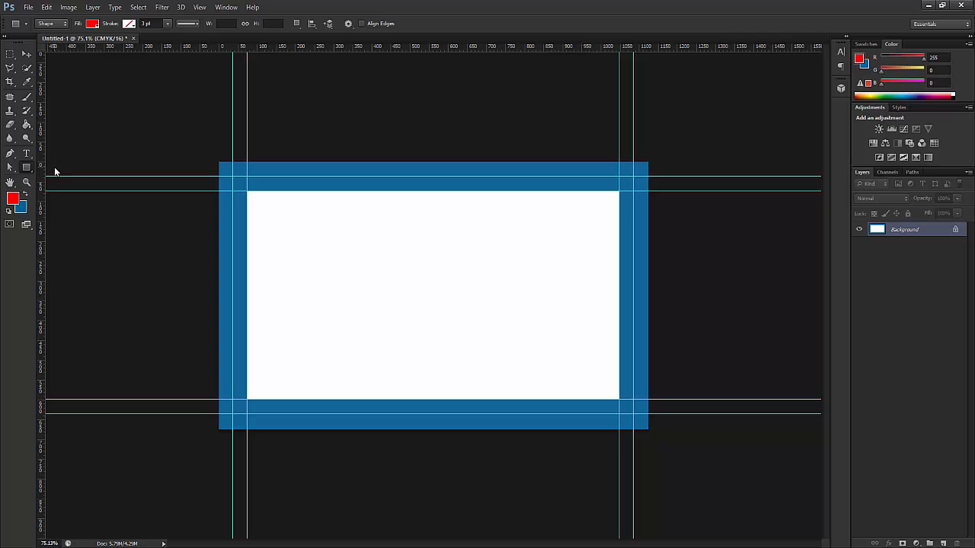
left_click(50, 25)
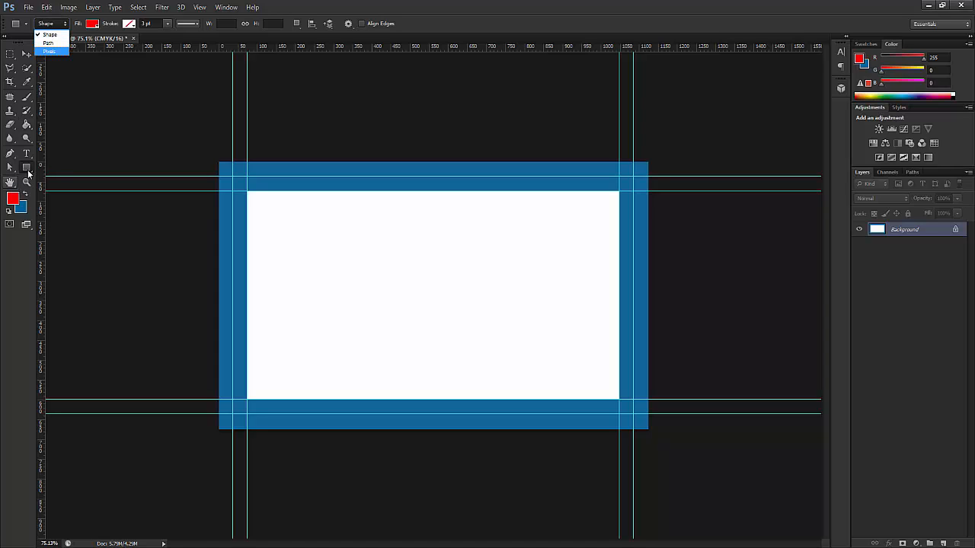
left_click(28, 174)
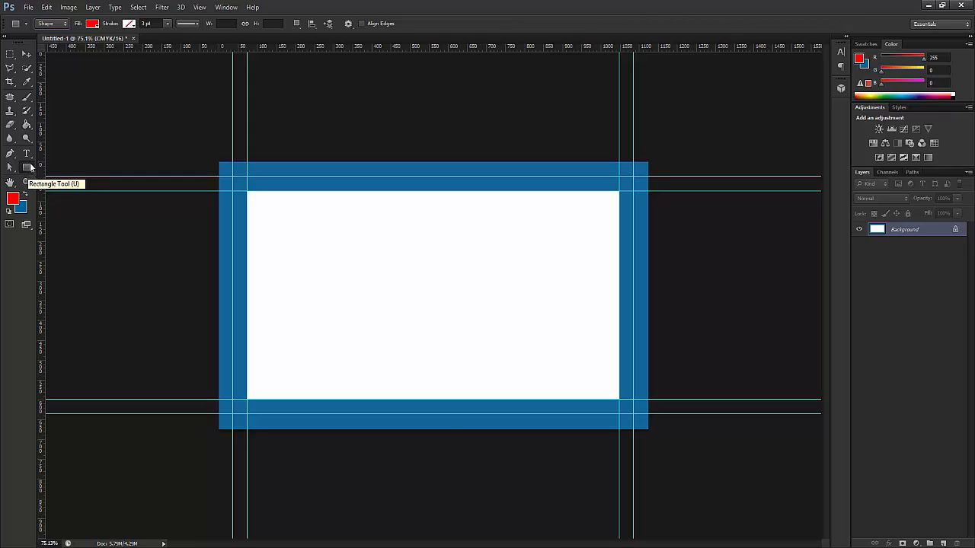
right_click(30, 167)
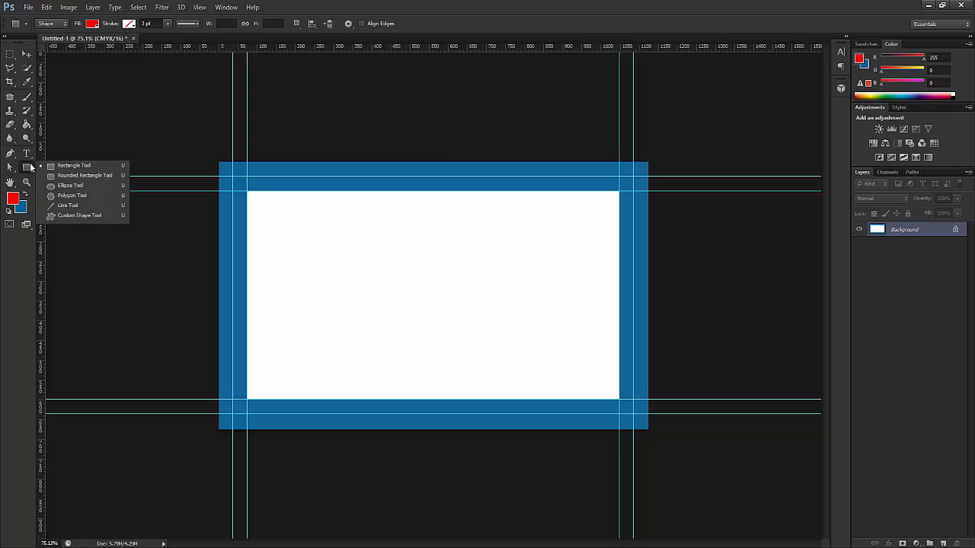
left_click(71, 166)
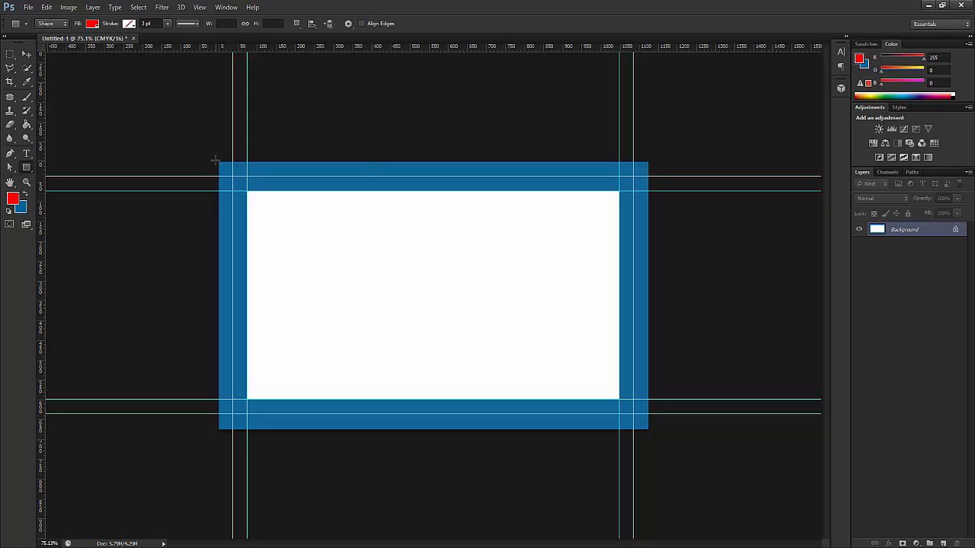
left_click_drag(217, 160, 649, 431)
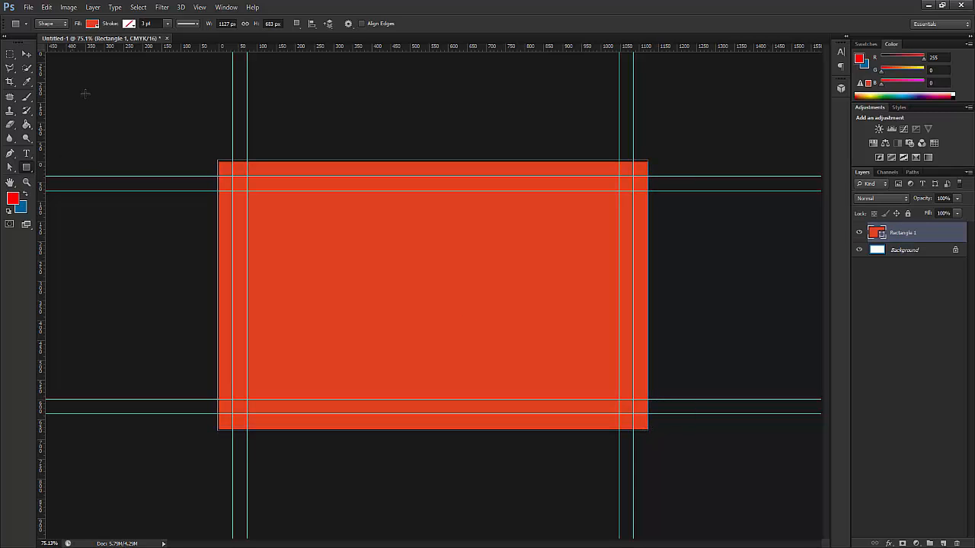
- Free-transform the red rectangle so its four edges align with the canvas edges
left_click(26, 55)
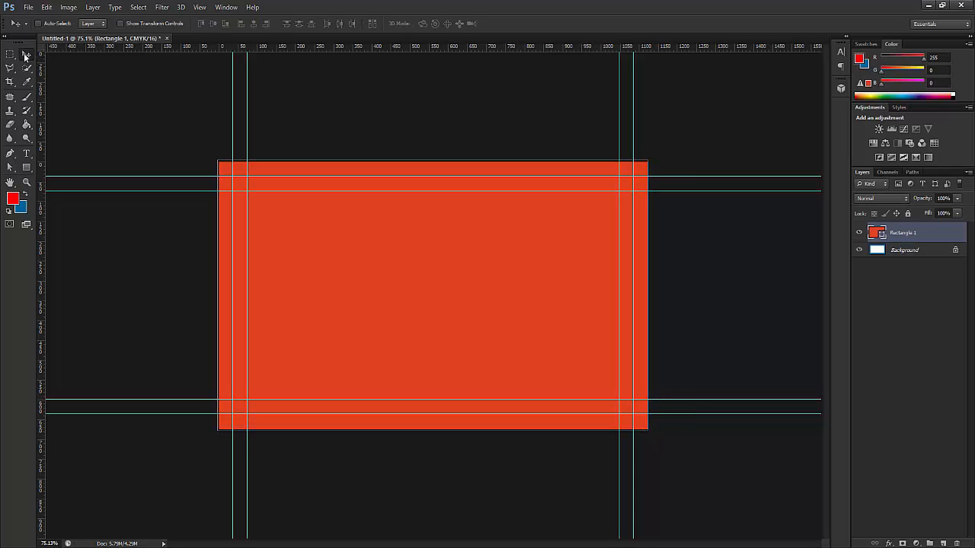
key("ctrl+t")
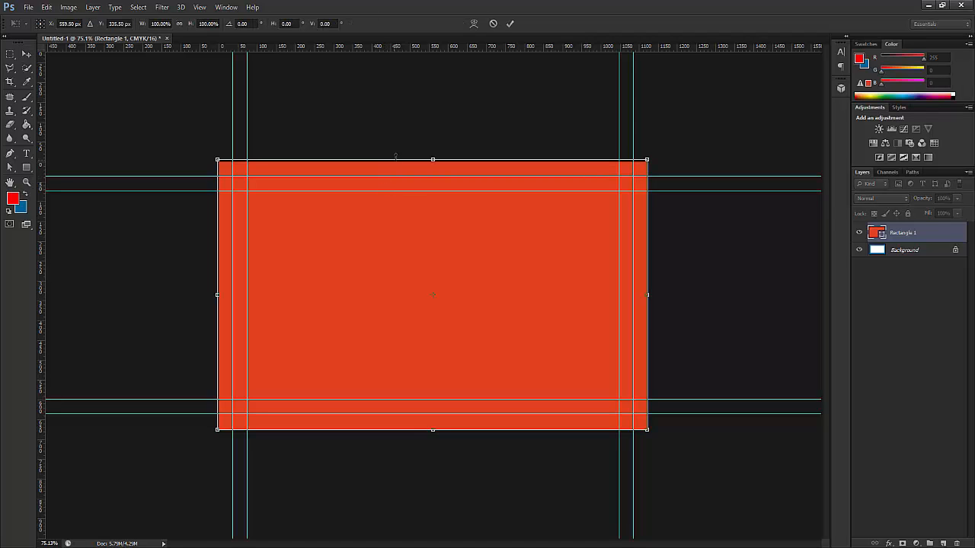
mouse_move(432, 160)
left_mouse_down()
mouse_move(433, 130)
mouse_move(432, 162)
left_mouse_up()
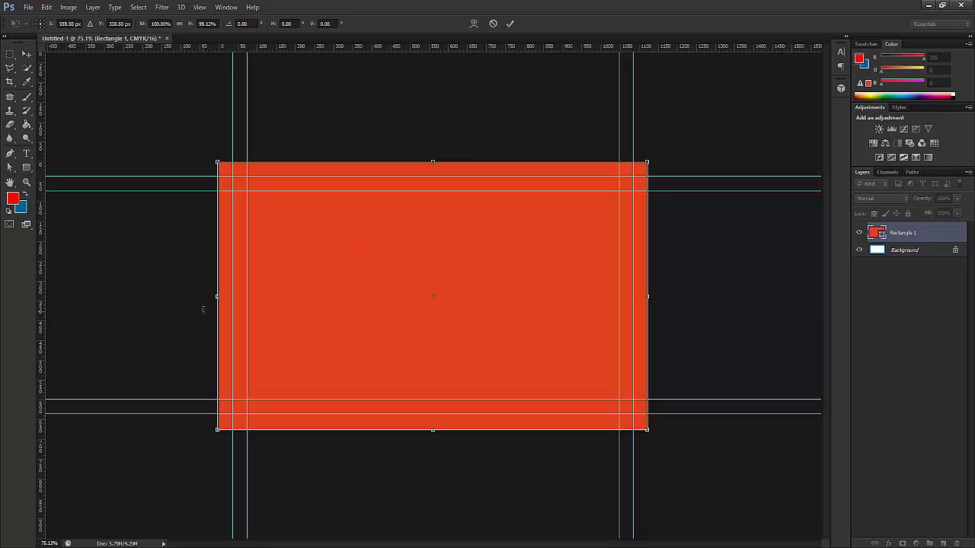
left_click_drag(216, 298, 218, 283)
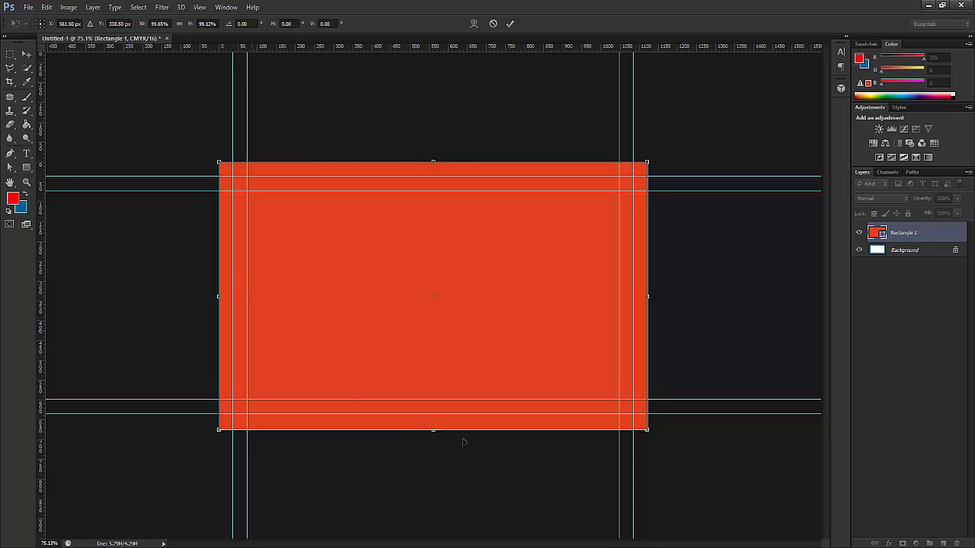
left_click_drag(435, 430, 434, 428)
mouse_move(650, 296)
left_mouse_down()
mouse_move(688, 285)
mouse_move(650, 297)
left_mouse_up()
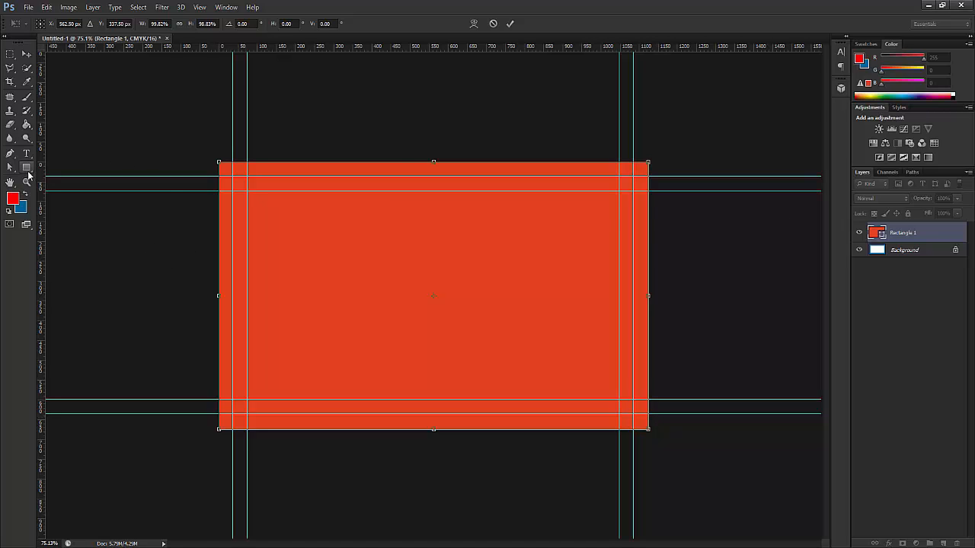
left_click(28, 172)
left_click(468, 210)
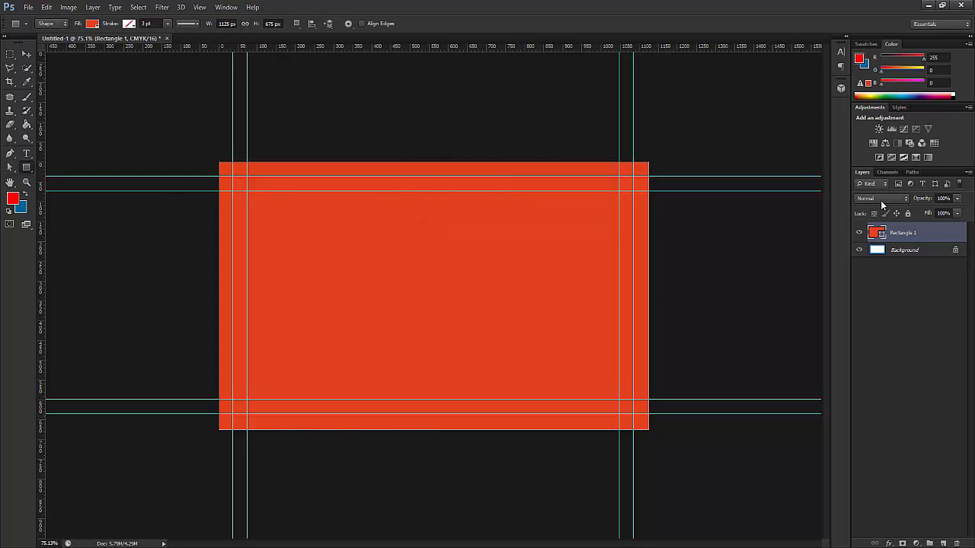
- Cut the rectangle's middle out along the outer guides with Exclude Overlapping Shapes
left_click(30, 168)
left_click(50, 166)
left_click(300, 24)
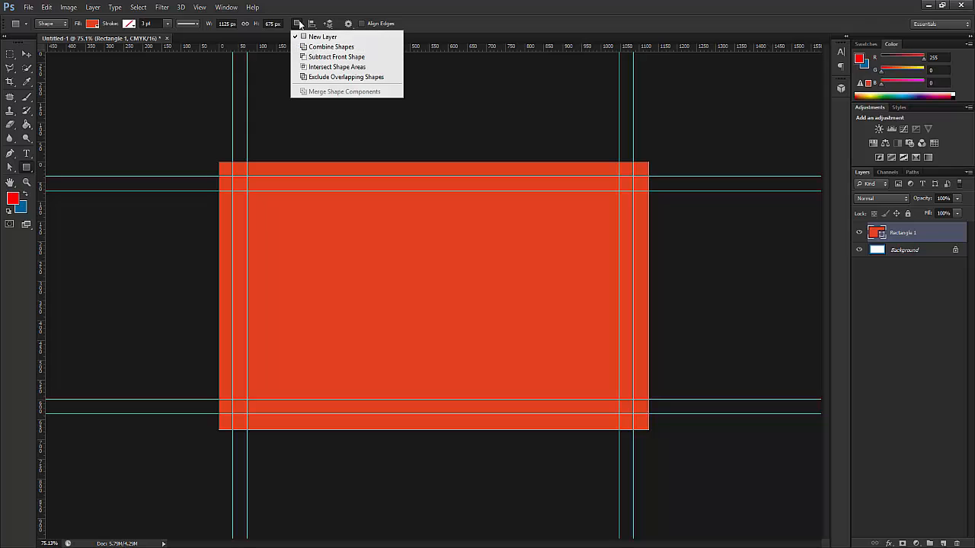
left_click(321, 78)
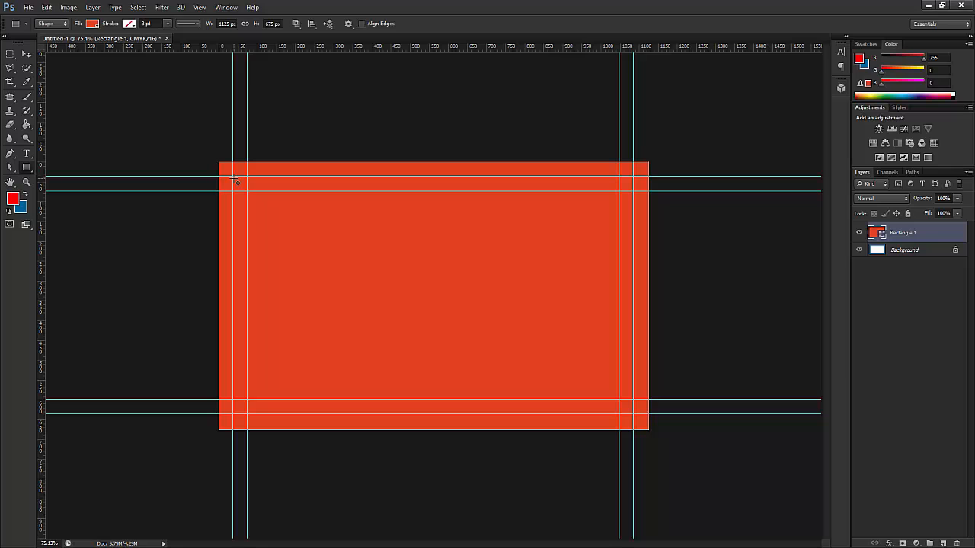
left_click_drag(236, 179, 634, 416)
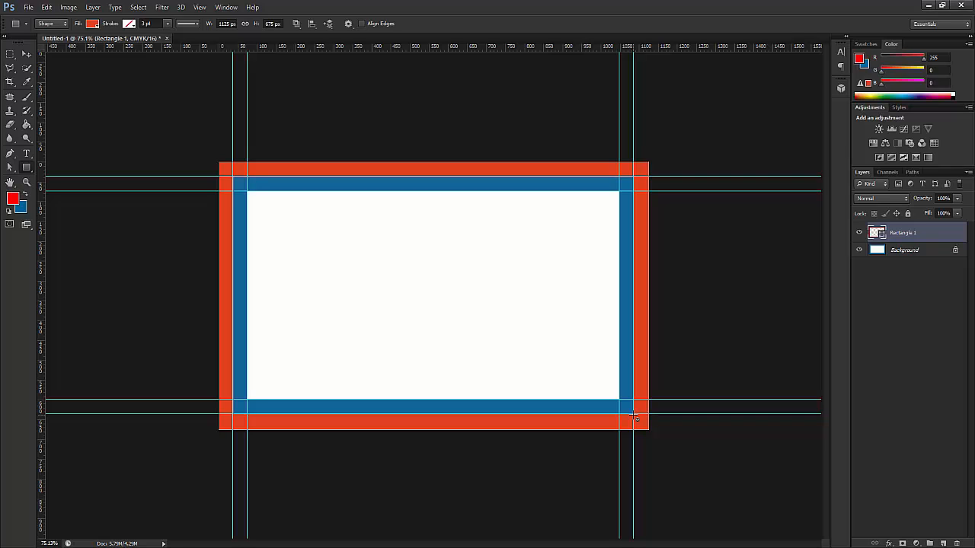
left_click(26, 56)
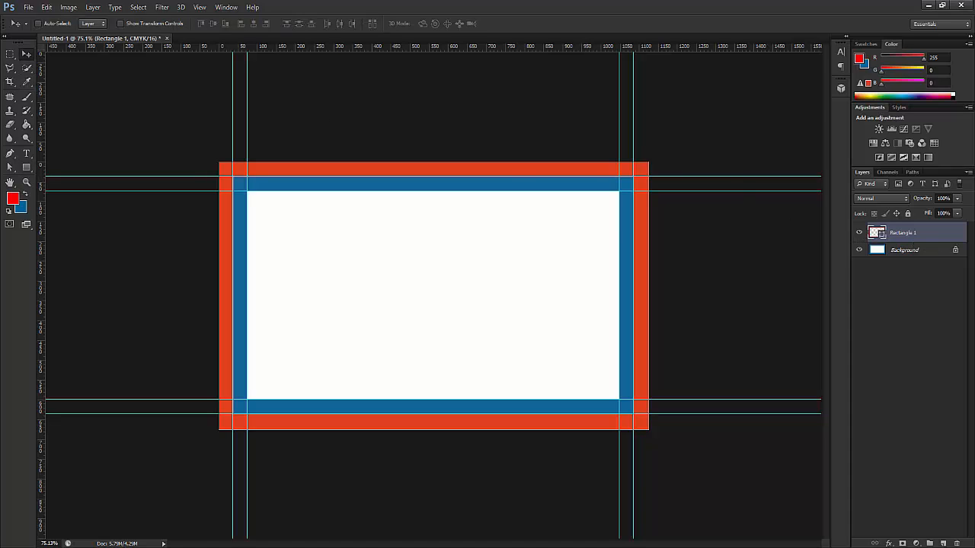
- Create a new layer group named Bleed
left_click(929, 543)
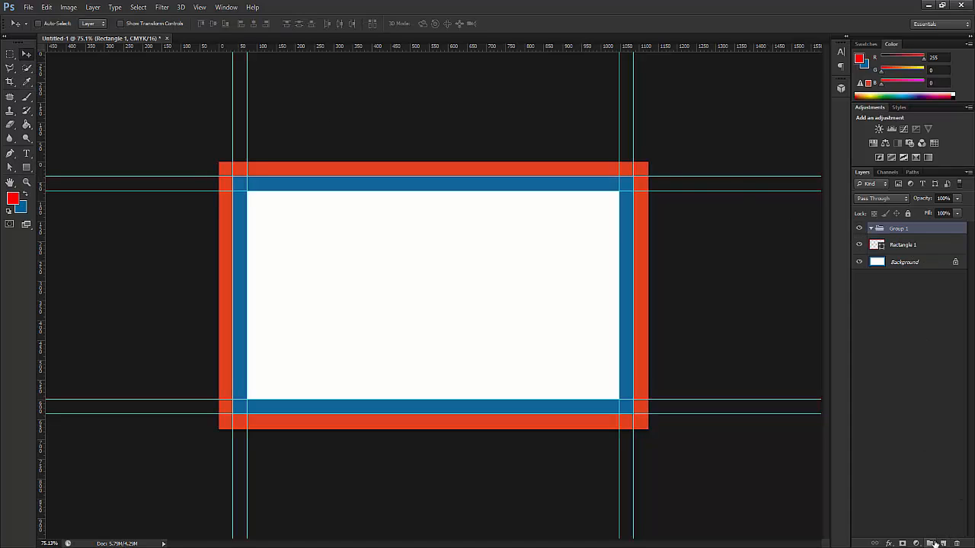
double_click(897, 229)
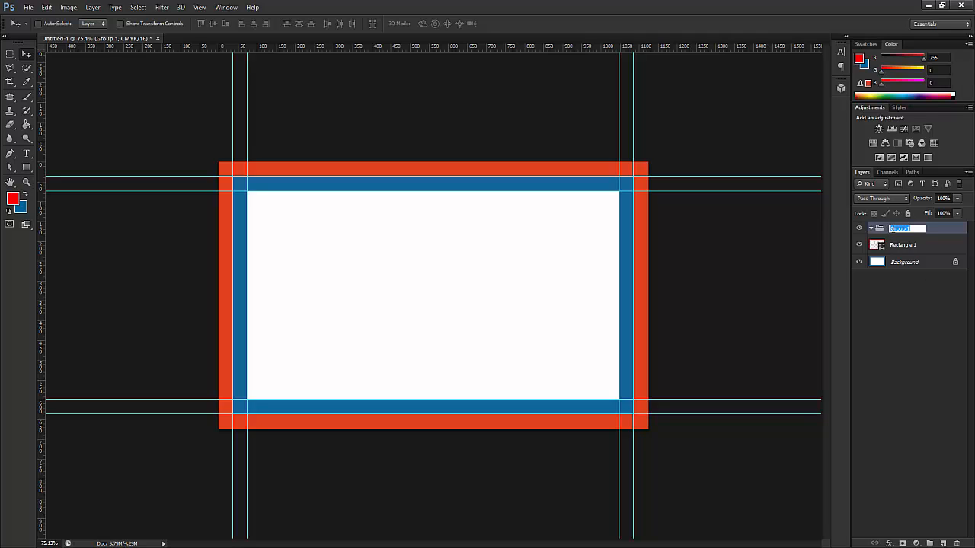
type("Bleed")
key("Return")
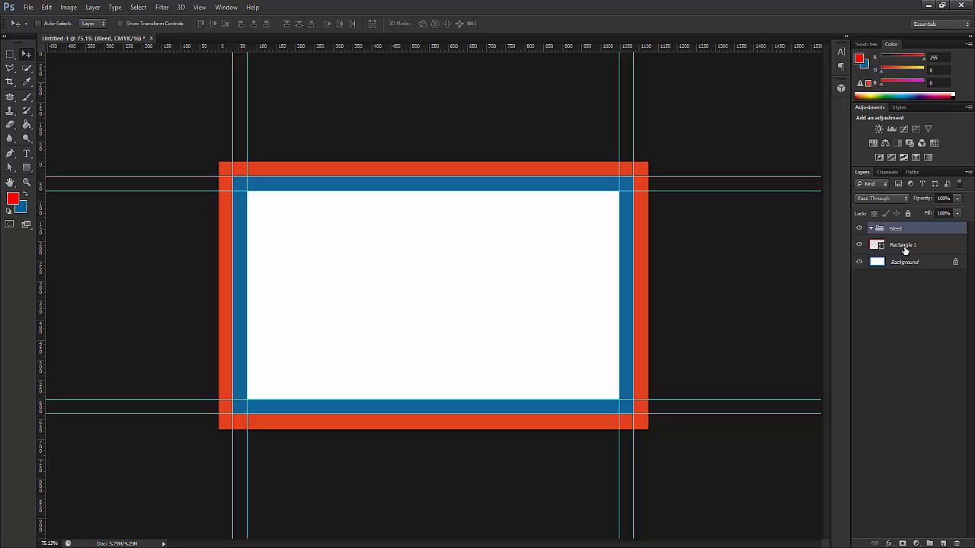
- Rename the red border layer to 01 and move it into the Bleed group
double_click(904, 244)
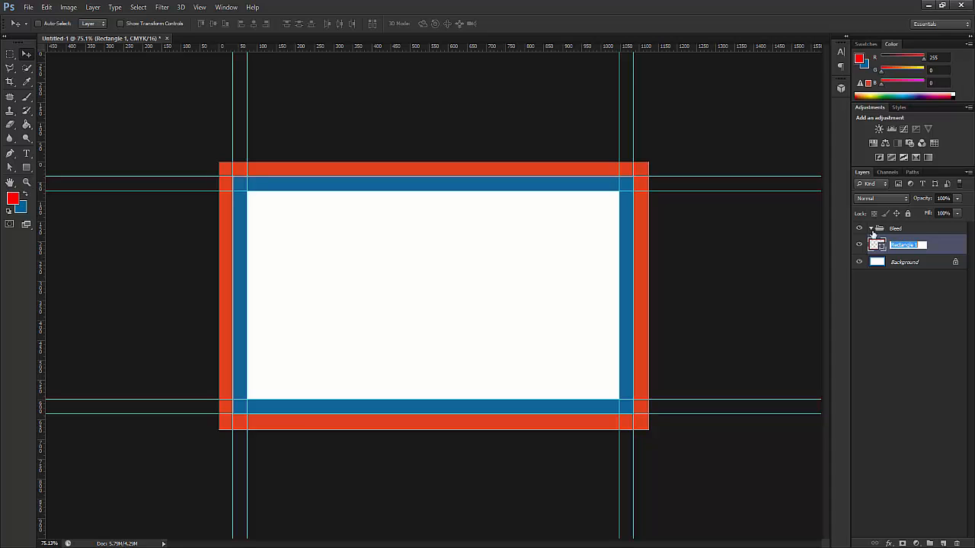
type("01")
key("Return")
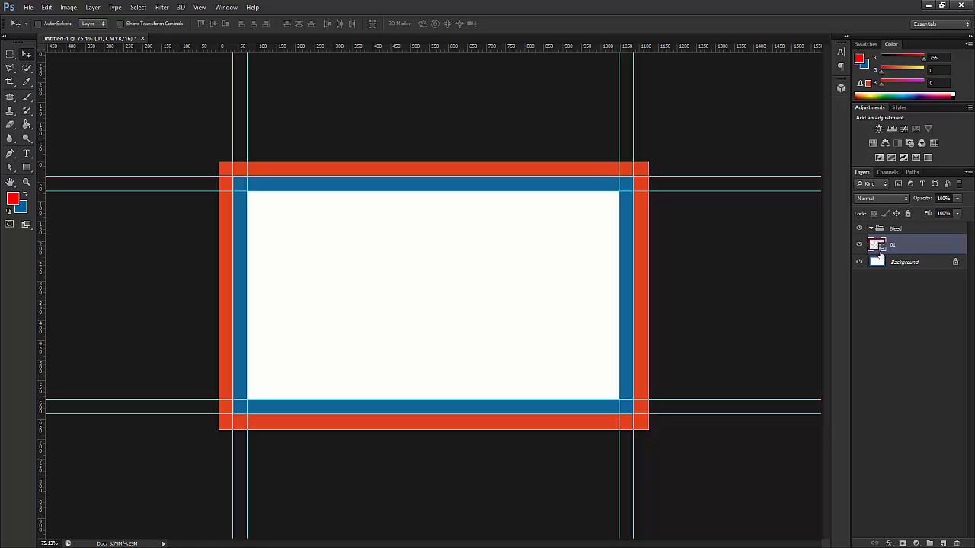
mouse_move(876, 243)
left_mouse_down()
mouse_move(882, 226)
mouse_move(868, 228)
mouse_move(886, 253)
left_mouse_up()
left_click(883, 229)
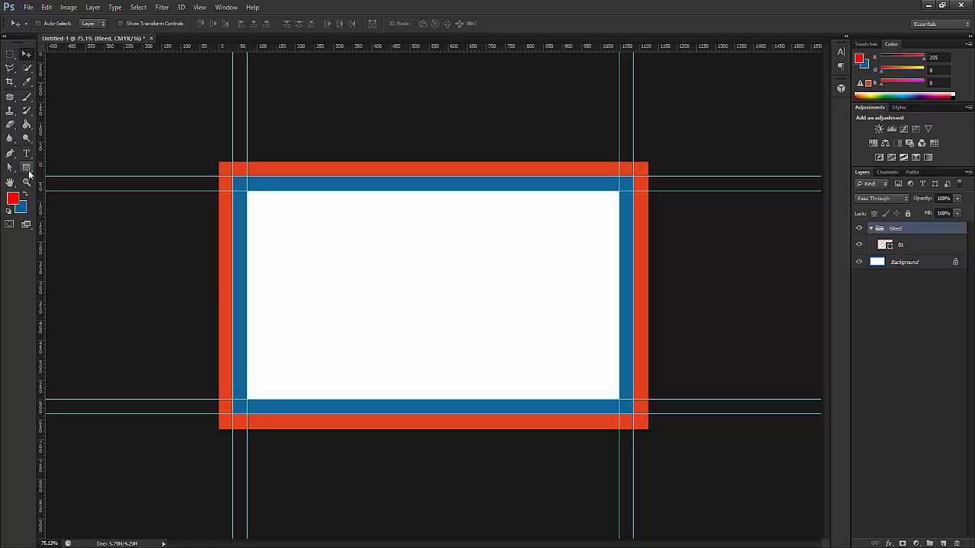
- Draw a red rectangle over the whole card and Free Transform its edges to fit exactly
left_click(27, 169)
left_click(72, 167)
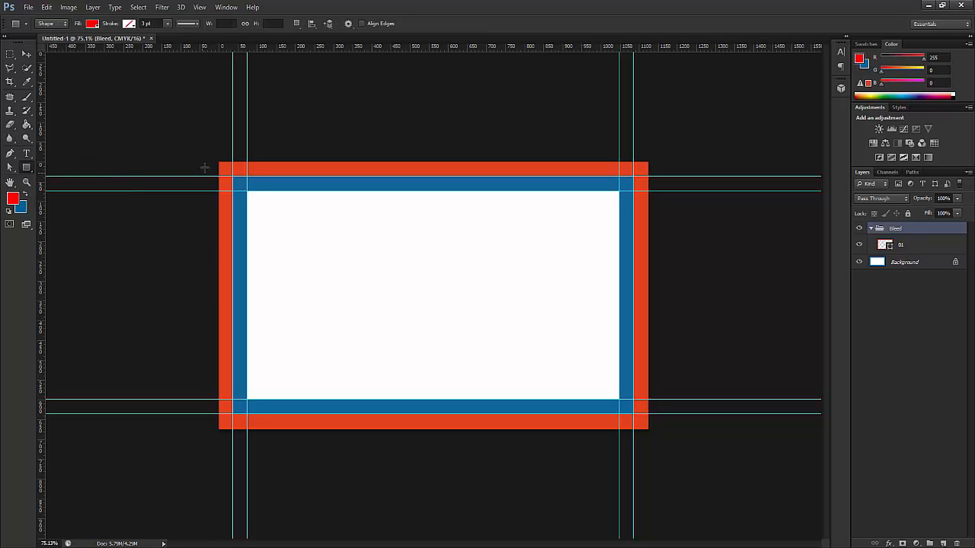
left_click_drag(217, 160, 648, 429)
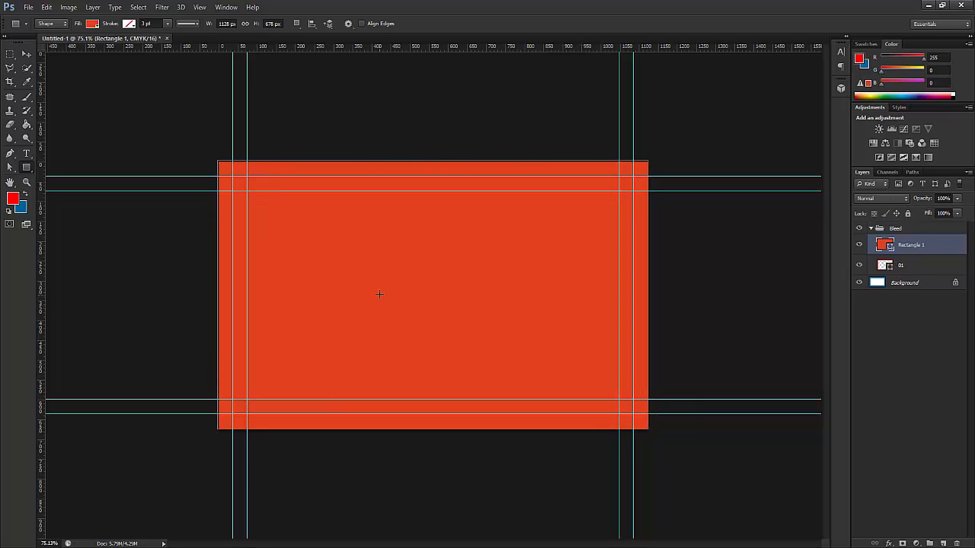
key("ctrl+t")
left_click_drag(432, 160, 432, 162)
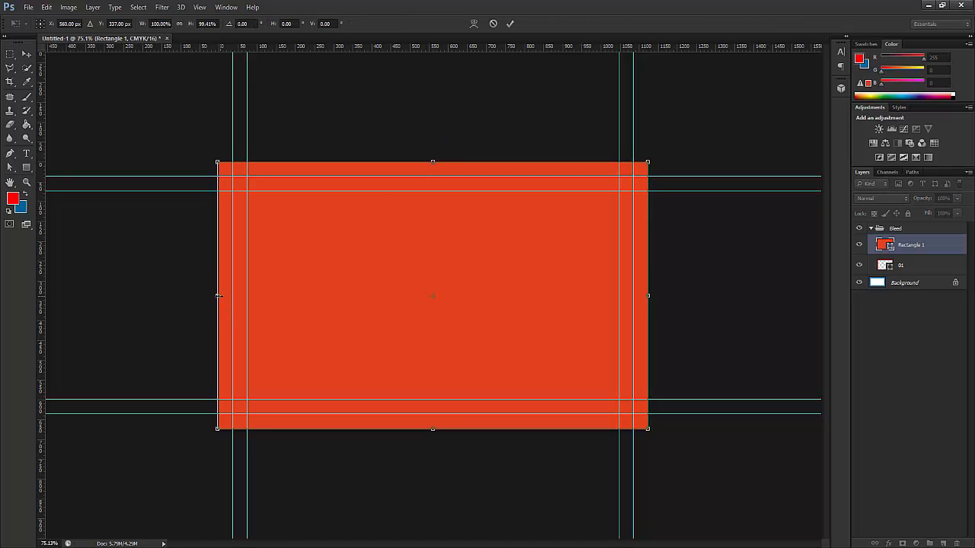
left_click_drag(218, 296, 219, 295)
mouse_move(438, 432)
left_mouse_down()
mouse_move(437, 446)
mouse_move(437, 431)
left_mouse_up()
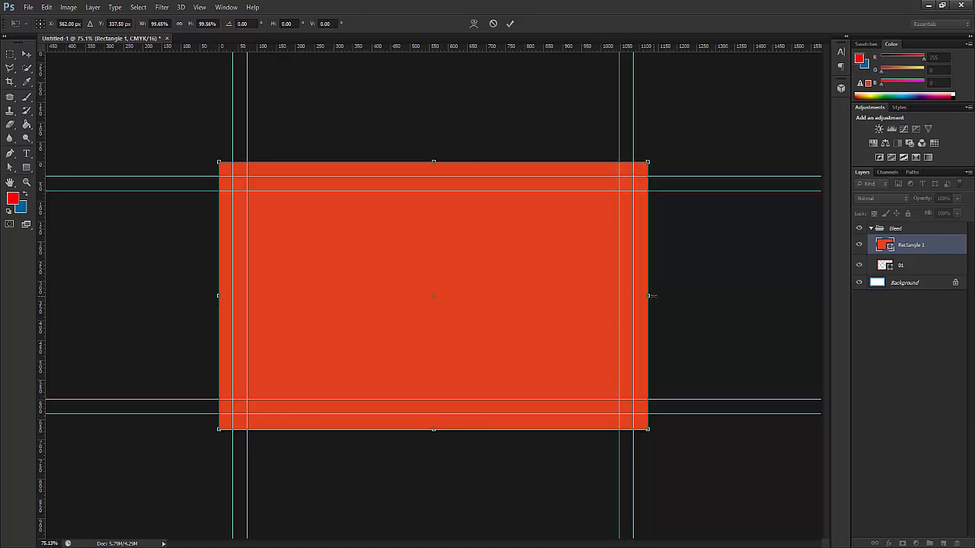
mouse_move(652, 295)
left_mouse_down()
mouse_move(661, 295)
mouse_move(649, 295)
left_mouse_up()
left_click(26, 167)
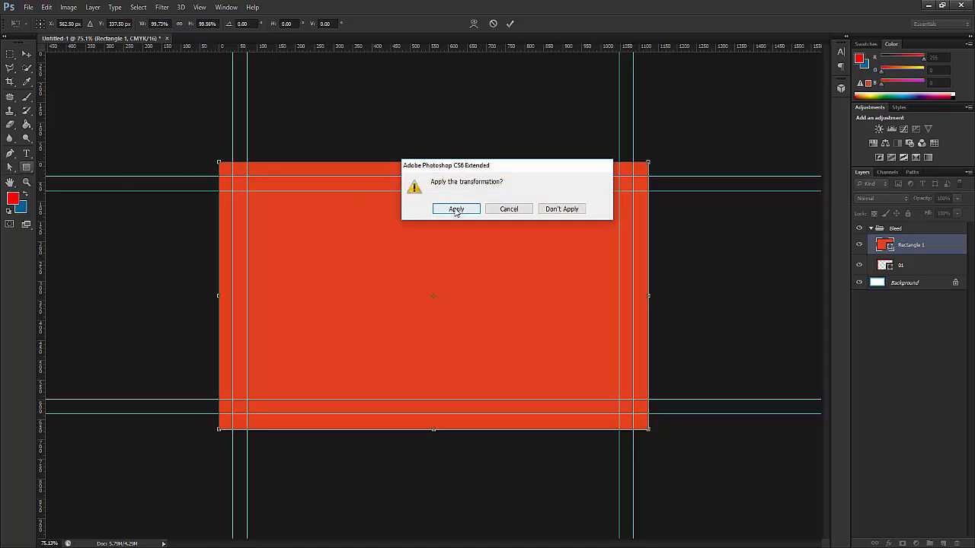
left_click(456, 209)
- Cut a rounded-corner hole from the rectangle using Rounded Rectangle with Exclude Overlapping Shapes
right_click(31, 169)
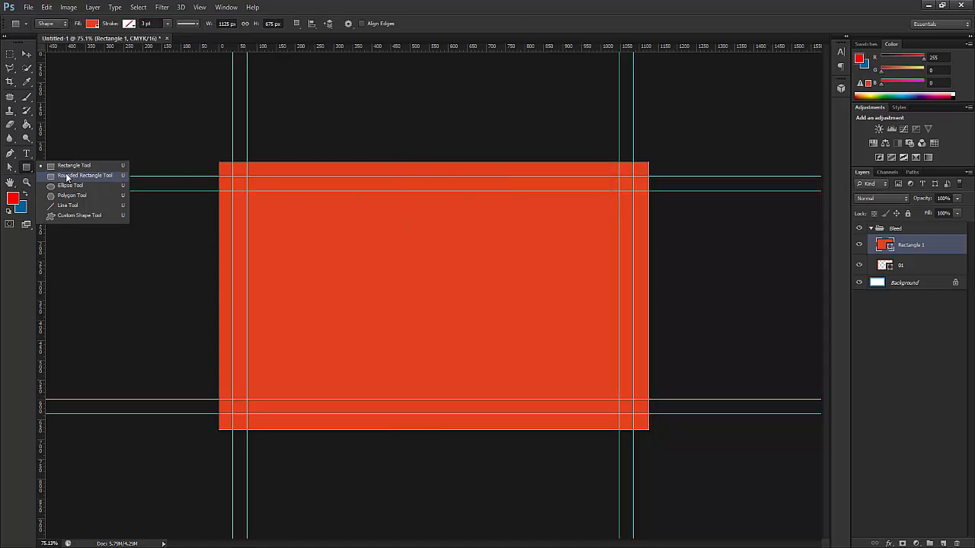
left_click(67, 177)
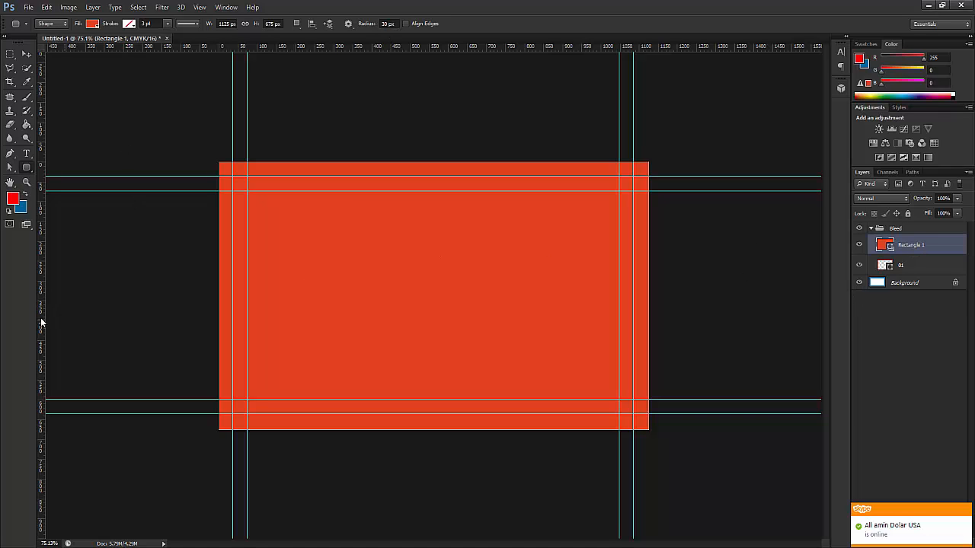
left_click(298, 24)
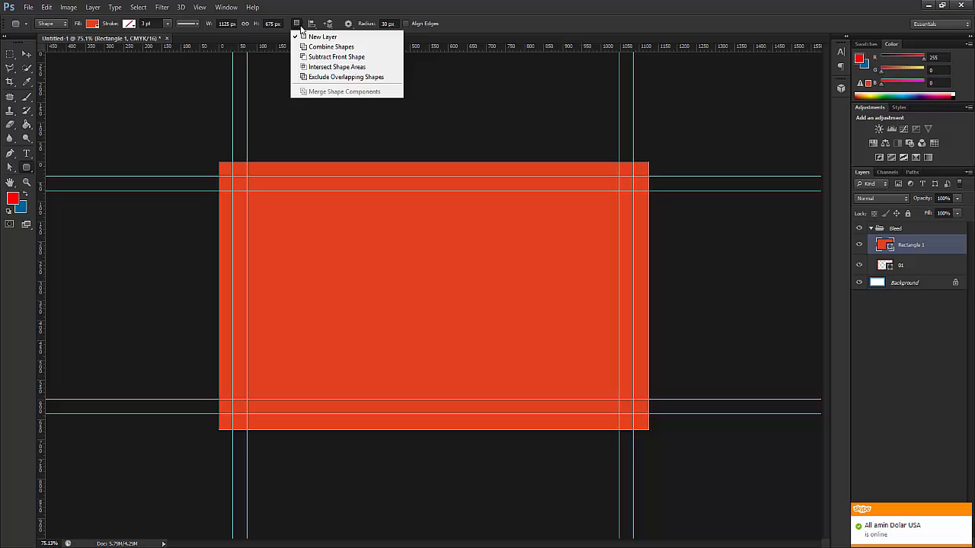
left_click(315, 77)
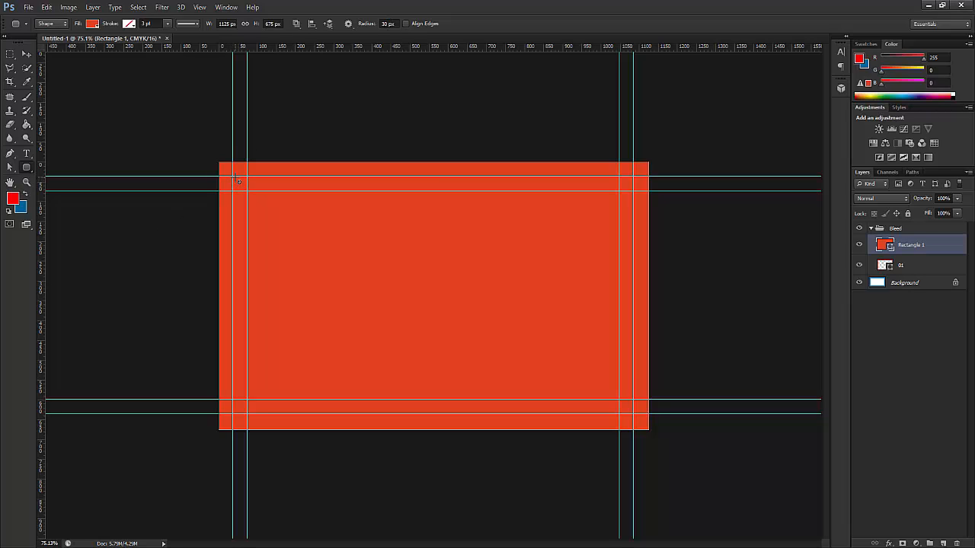
left_click_drag(233, 179, 632, 417)
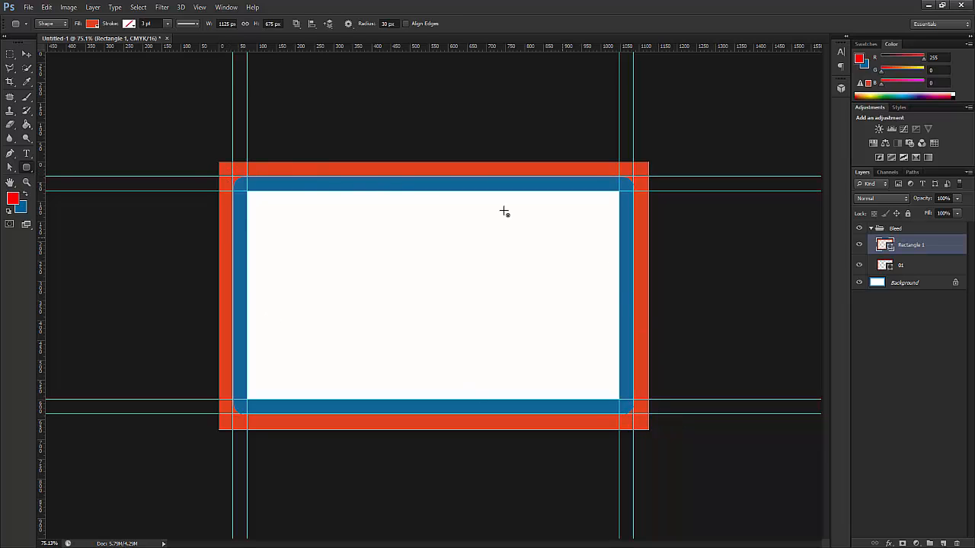
left_click(26, 54)
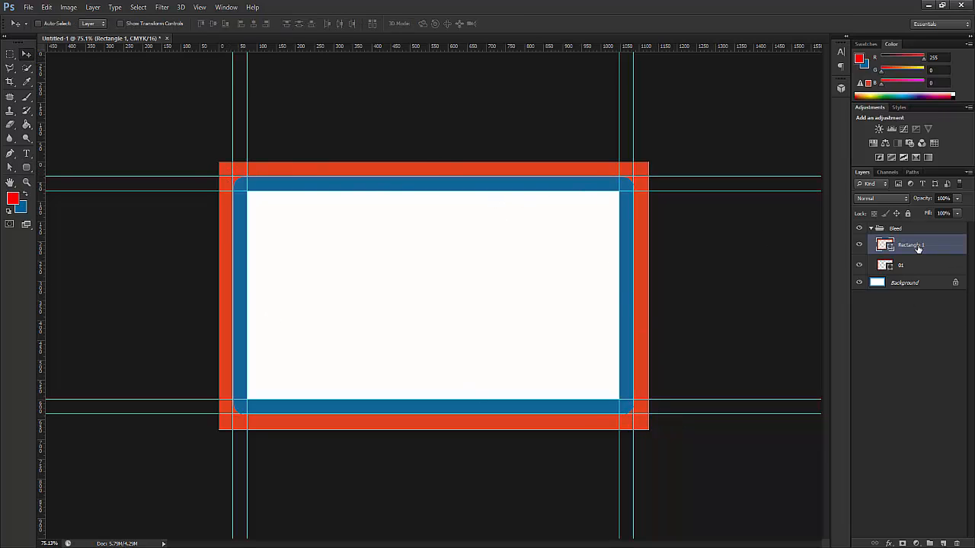
- Collapse Bleed and add a new layer group above it named De card
left_click(871, 228)
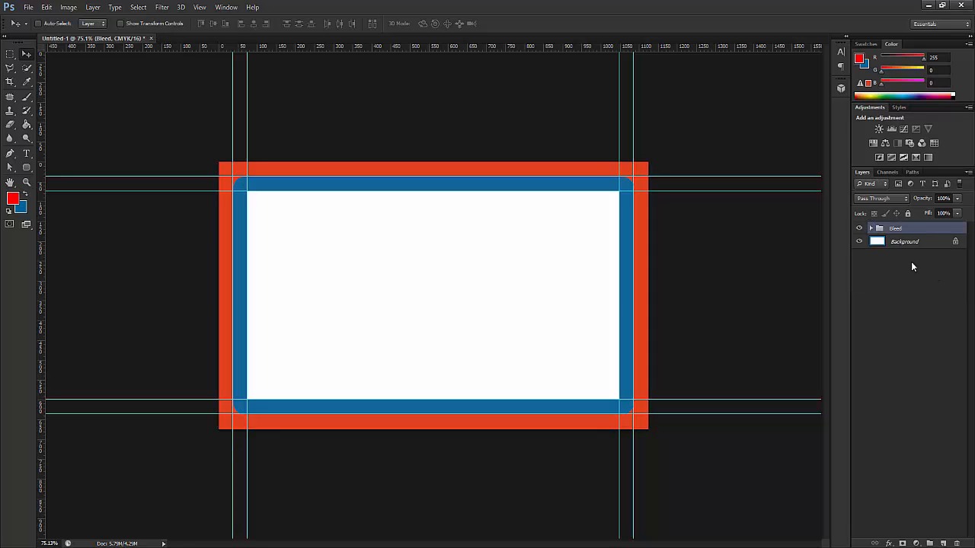
left_click(929, 543)
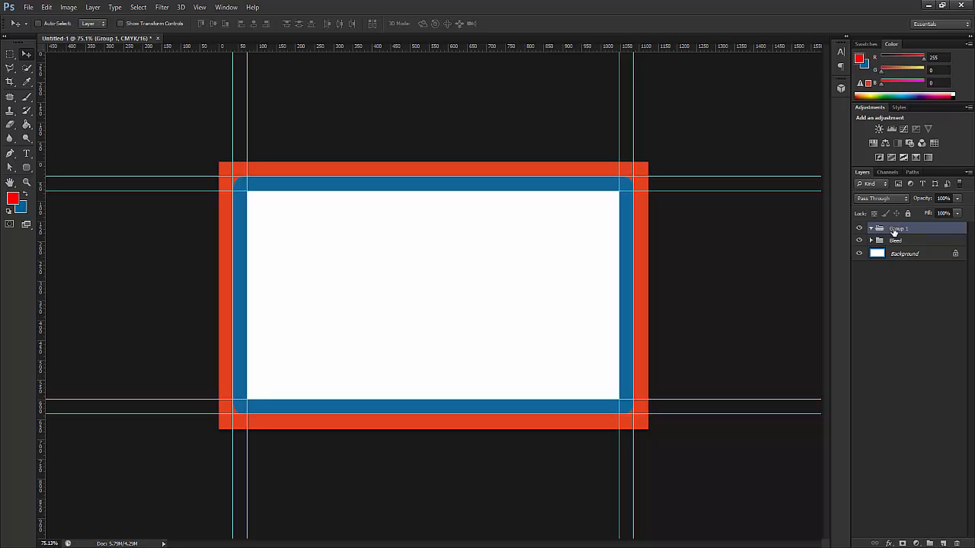
double_click(895, 229)
type("Bc card")
key("Return")
- Draw a rounded rectangle between the inner guides with a 1 pt yellow stroke and no fill
left_click(26, 169)
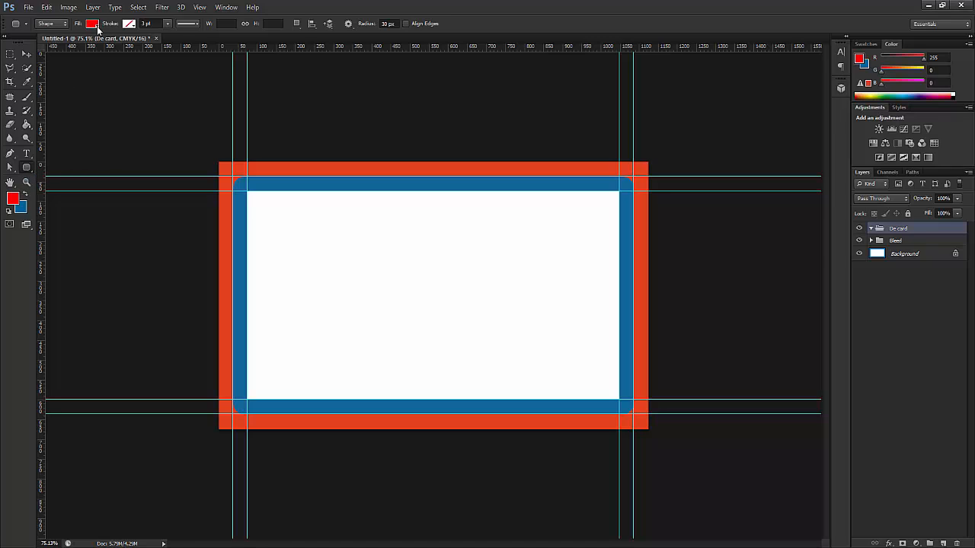
left_click(126, 25)
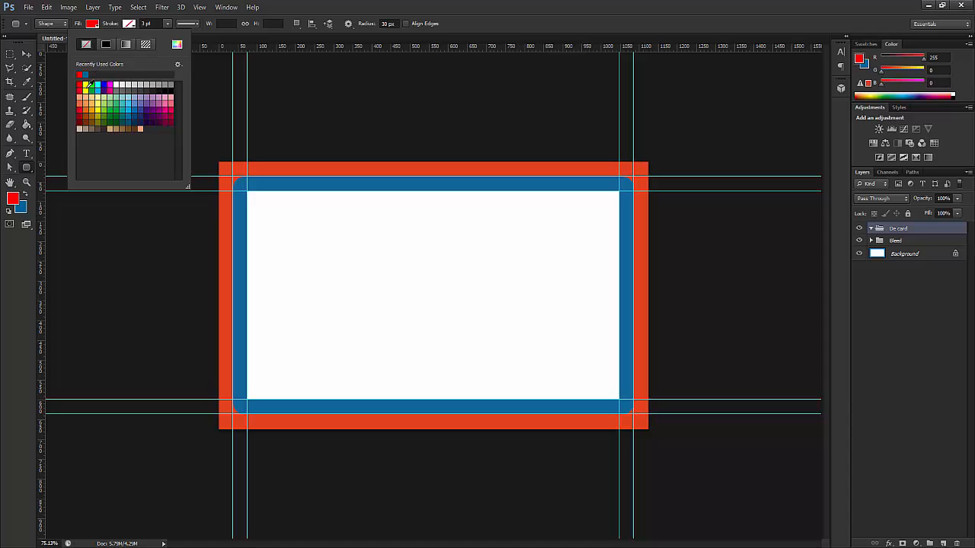
left_click(85, 86)
left_click(92, 23)
left_click(92, 24)
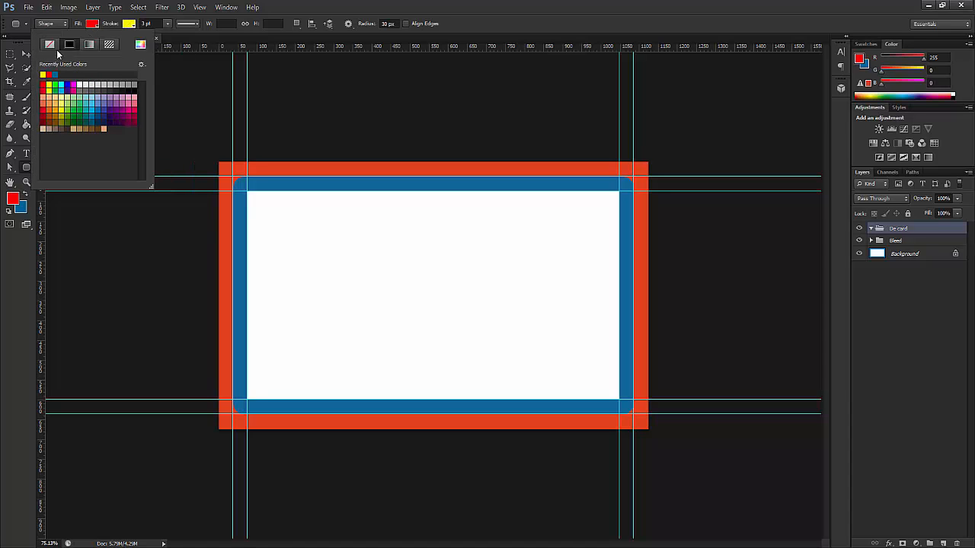
left_click(48, 45)
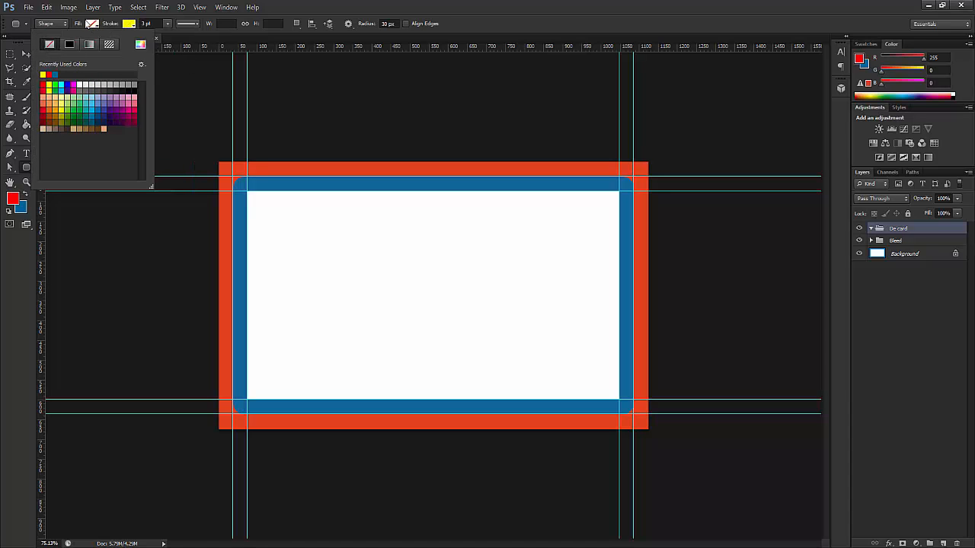
left_click(92, 24)
left_click(146, 23)
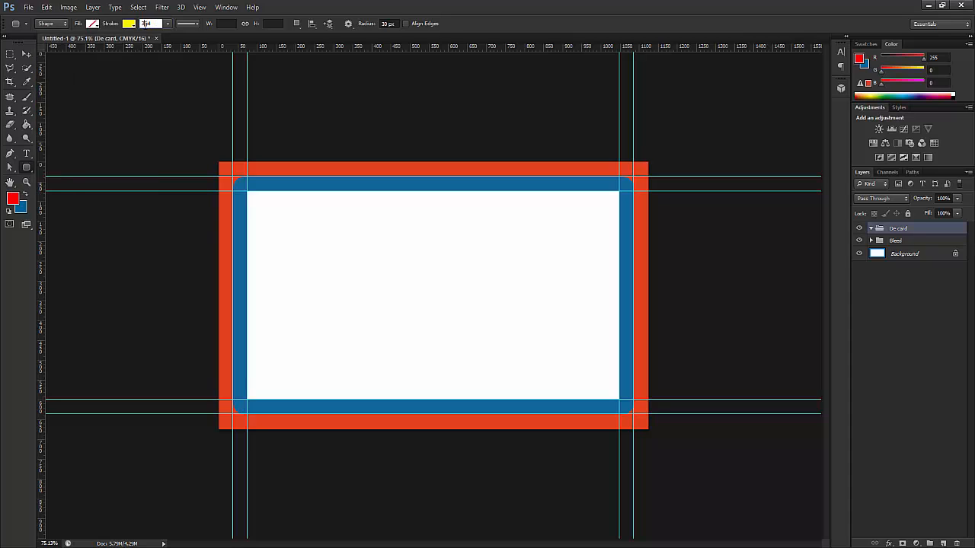
key("Return")
left_click_drag(232, 176, 632, 411)
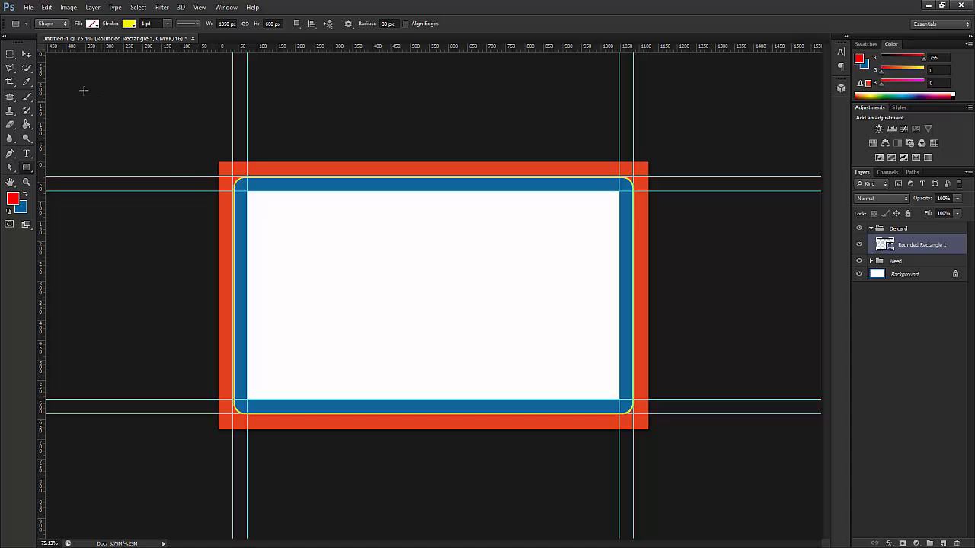
left_click(25, 55)
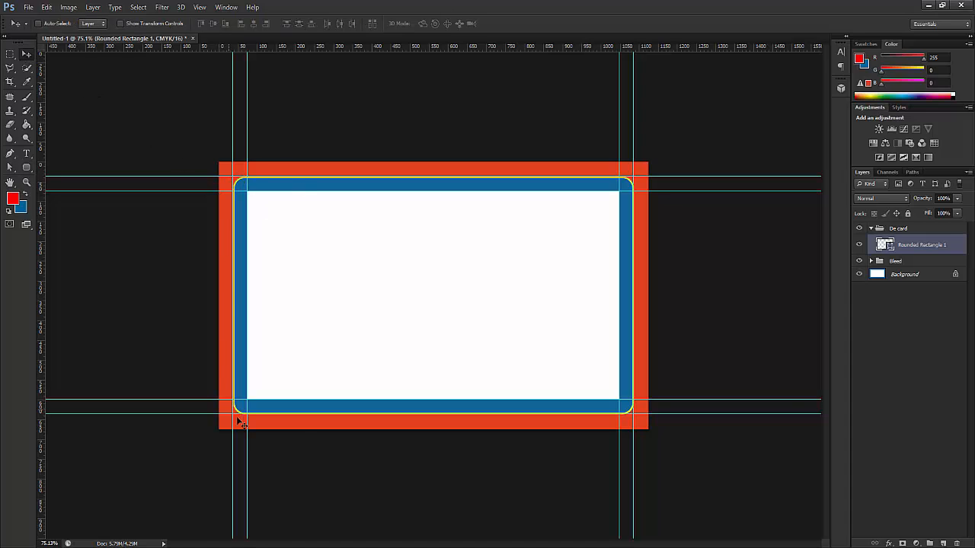
left_click(860, 260)
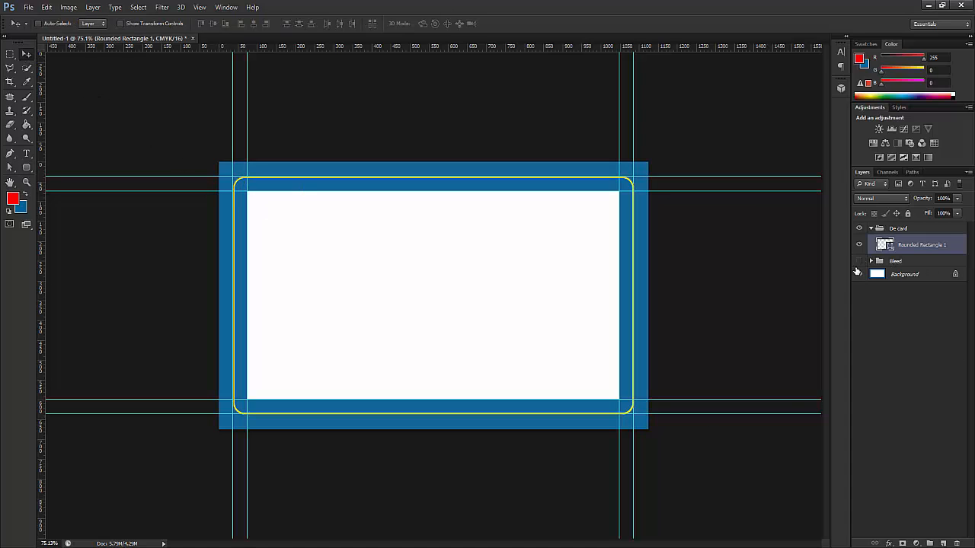
left_click(862, 274)
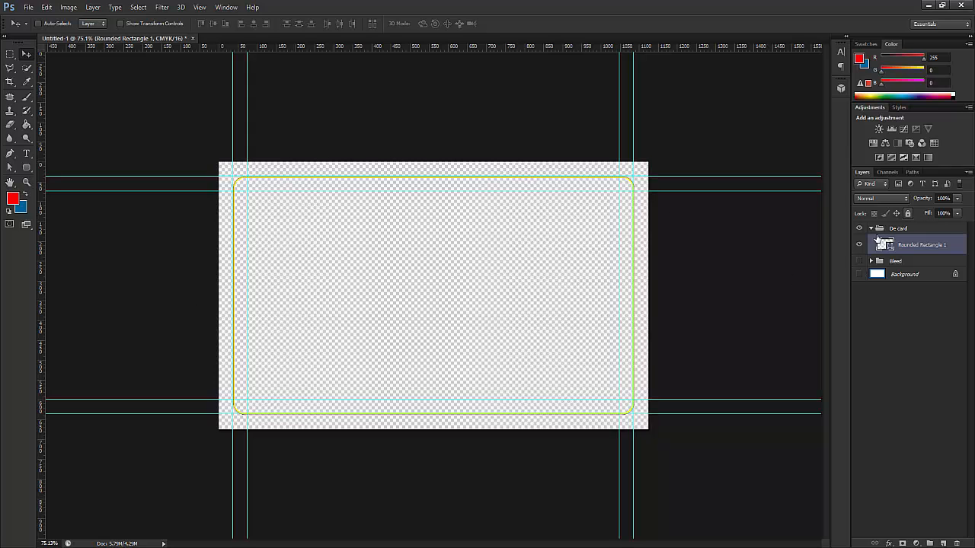
left_click(859, 261)
left_click(860, 273)
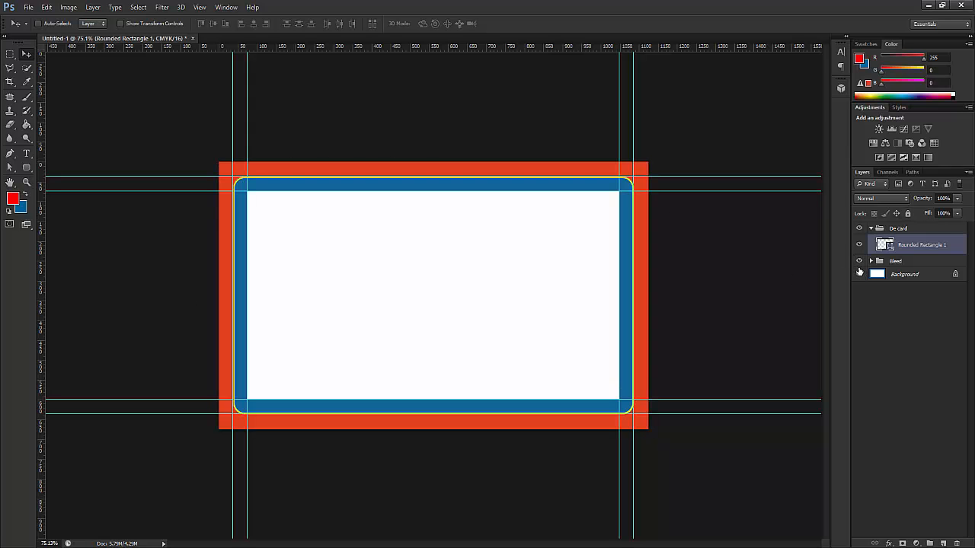
left_click(860, 260)
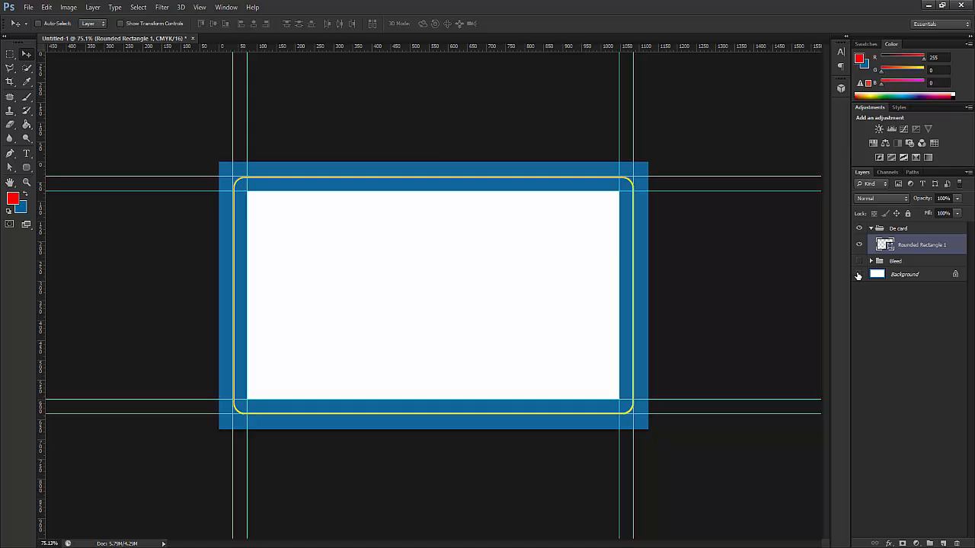
left_click(859, 274)
left_click(860, 261)
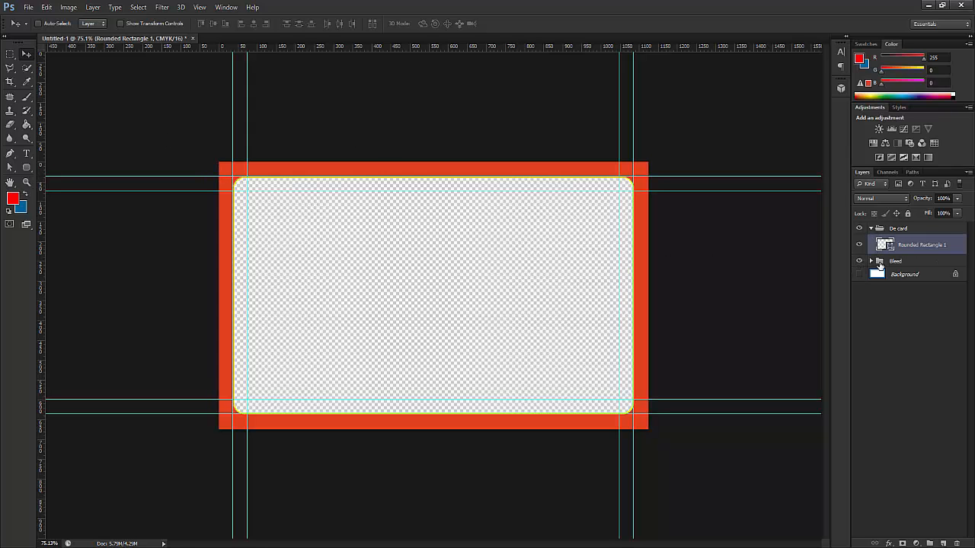
left_click(871, 262)
left_click(912, 285)
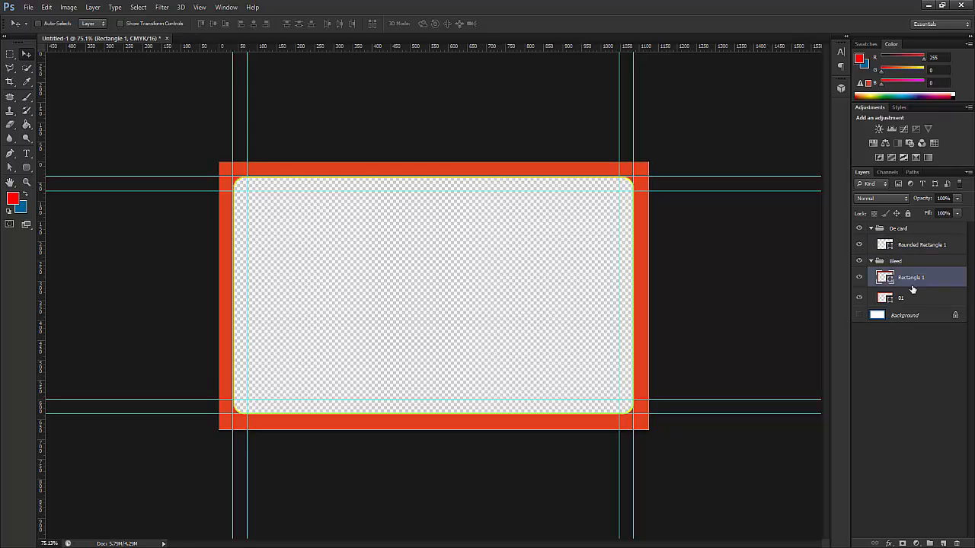
left_click(910, 298)
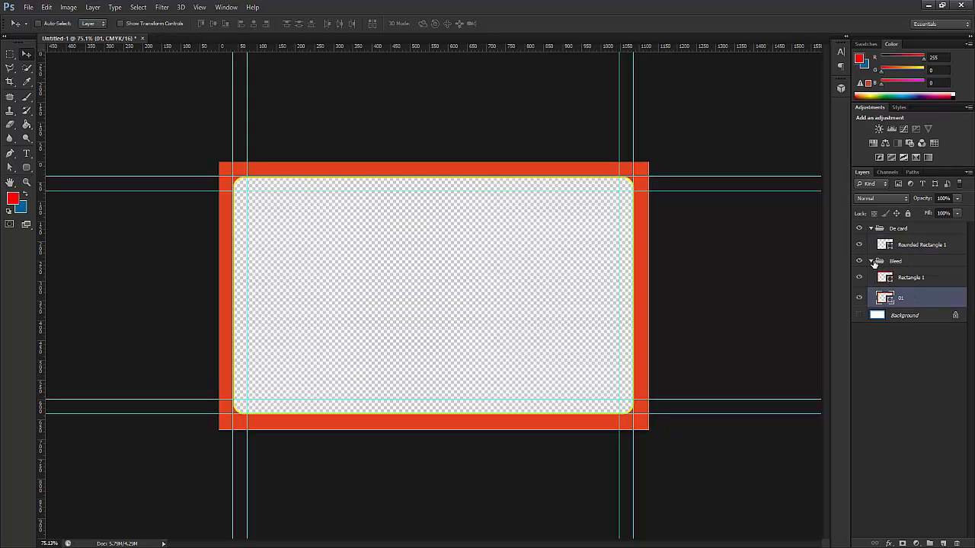
left_click(873, 262)
left_click(909, 245)
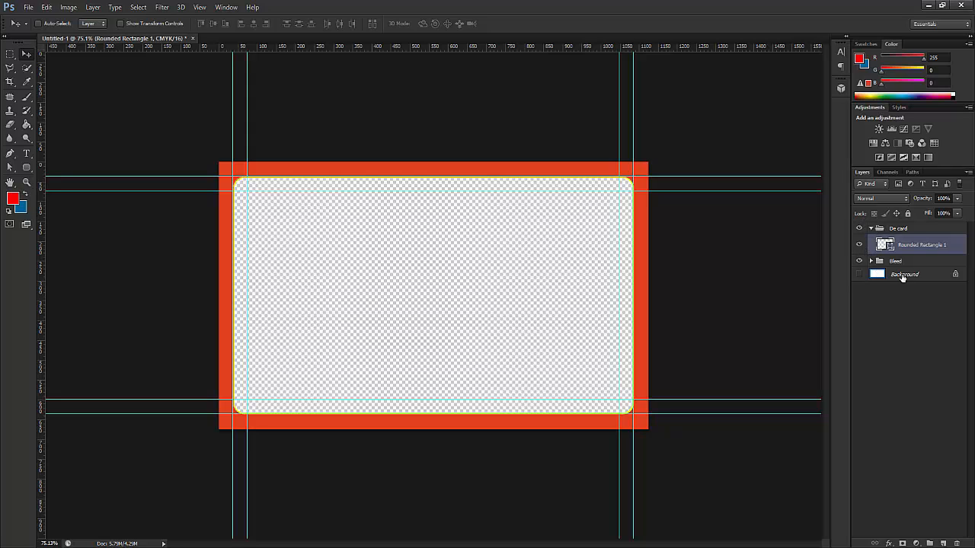
left_click(859, 274)
left_click(916, 275)
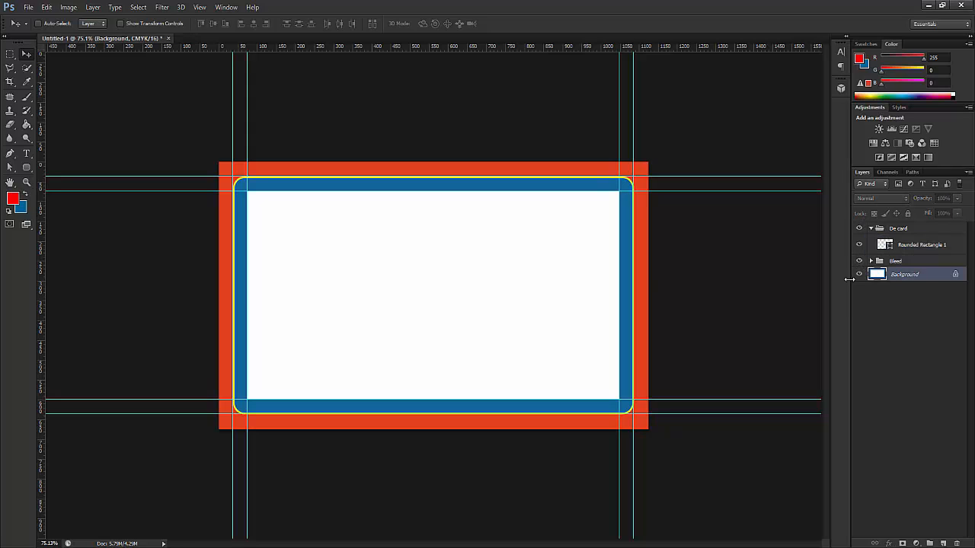
- Convert the Background to Layer 0 and draw a rectangle covering the whole bleed area
double_click(894, 274)
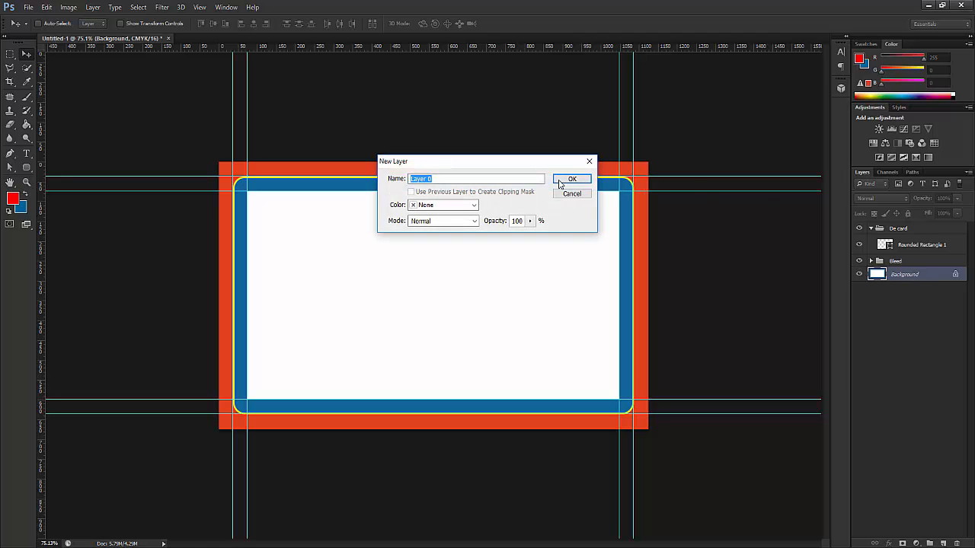
left_click(572, 180)
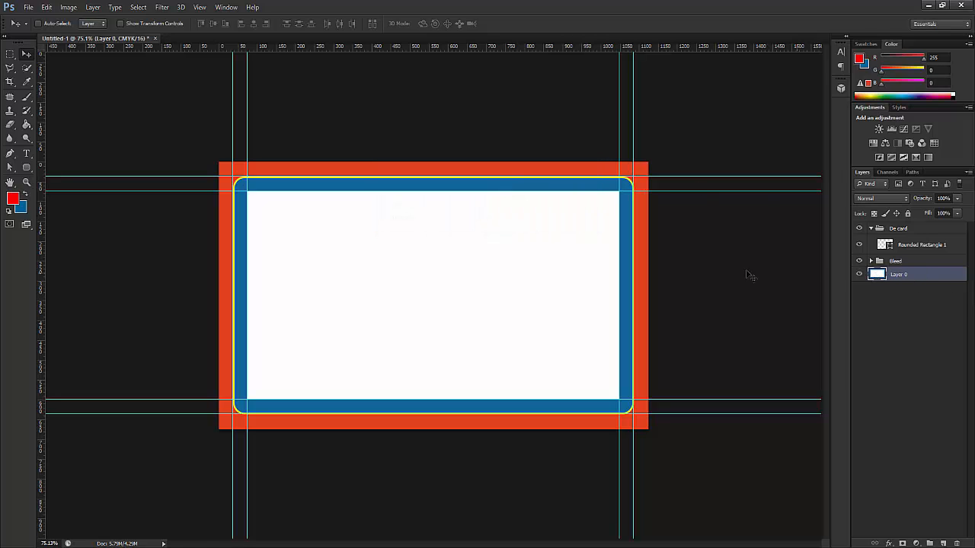
left_click(27, 167)
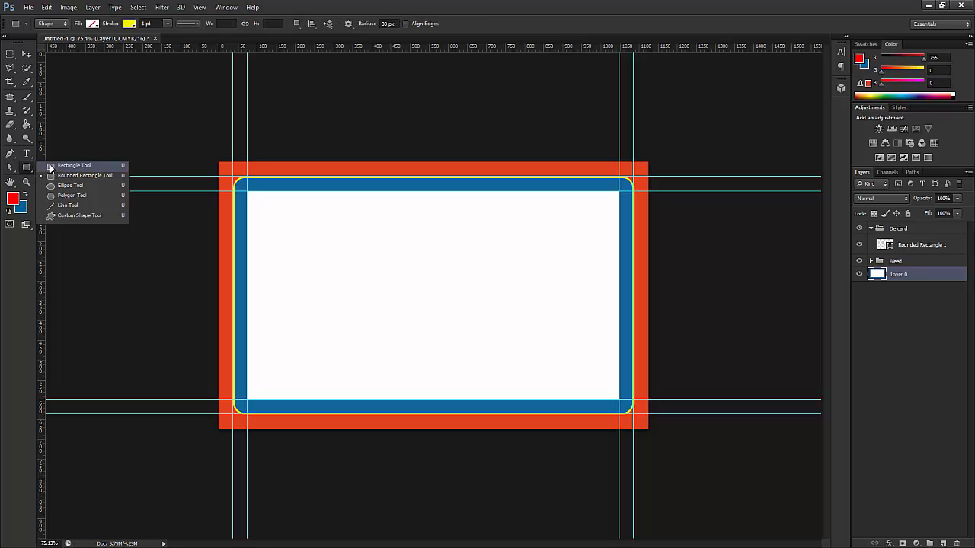
left_click(65, 167)
left_click_drag(217, 161, 648, 431)
- Give the new rectangle no stroke and a dark fill
key("ctrl+t")
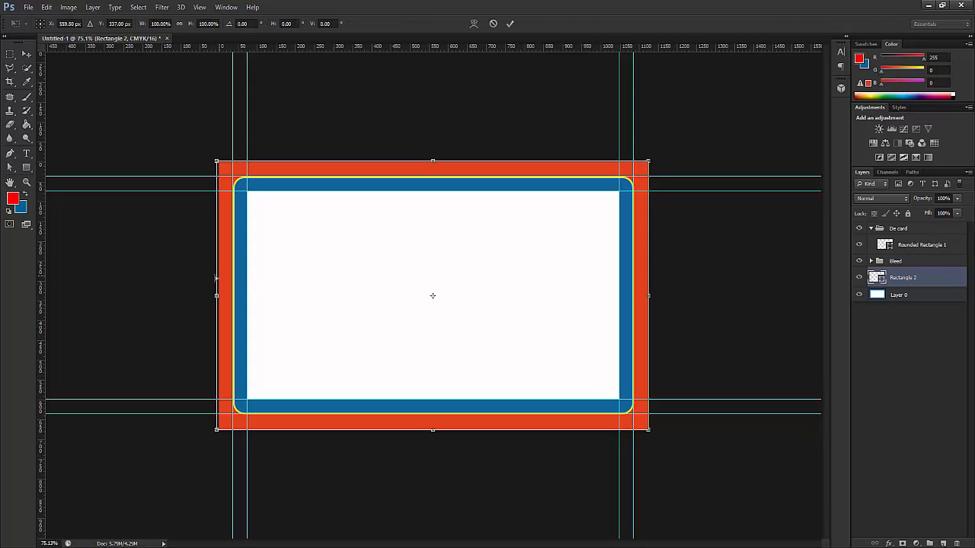
key("Return")
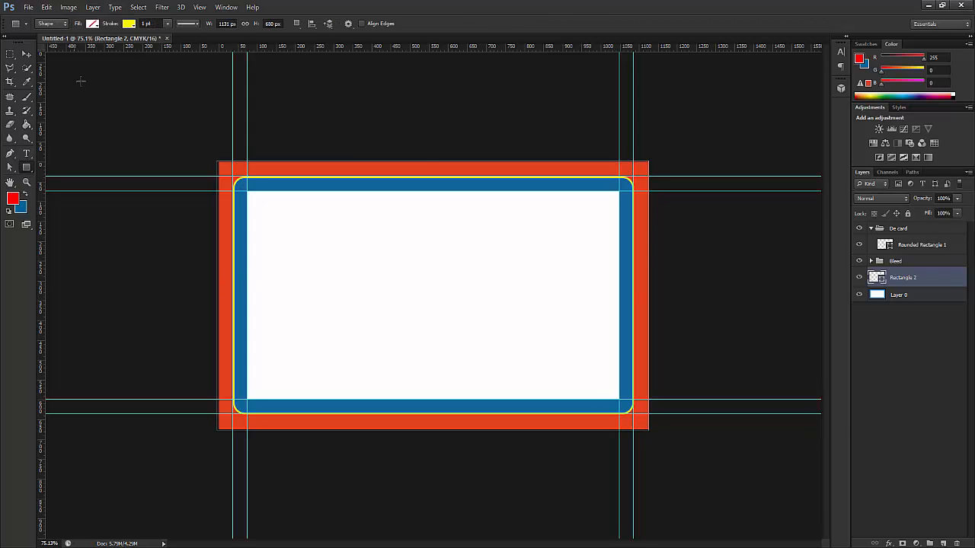
left_click(128, 24)
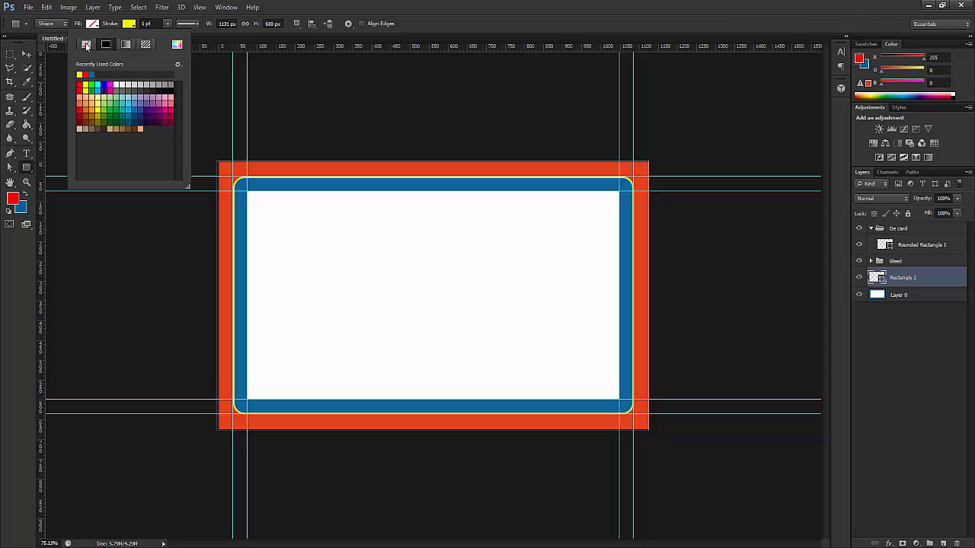
left_click(86, 44)
left_click(93, 23)
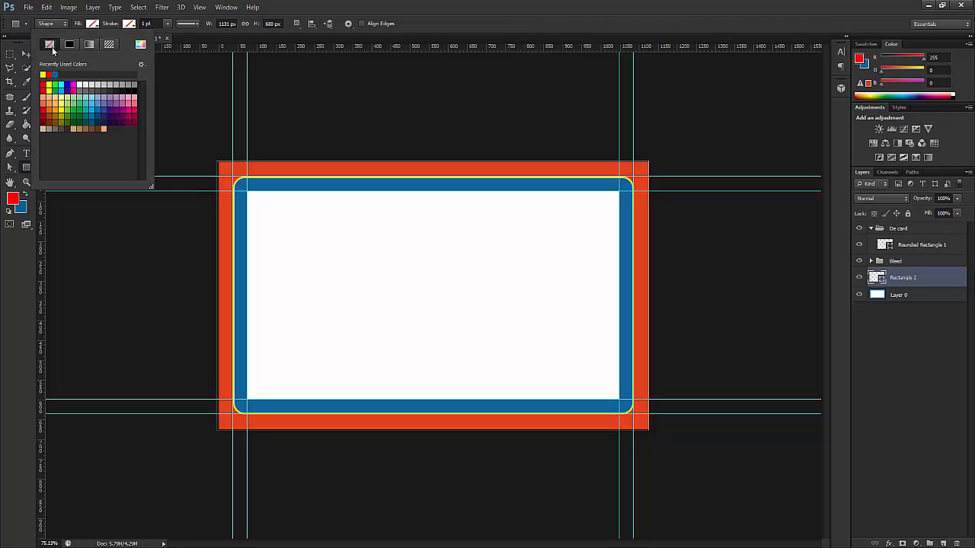
left_click(49, 44)
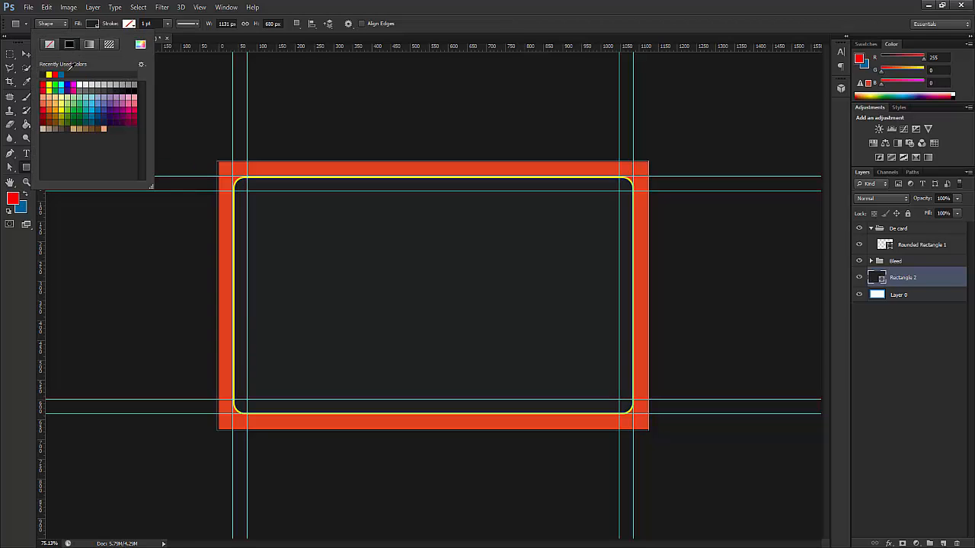
left_click(15, 47)
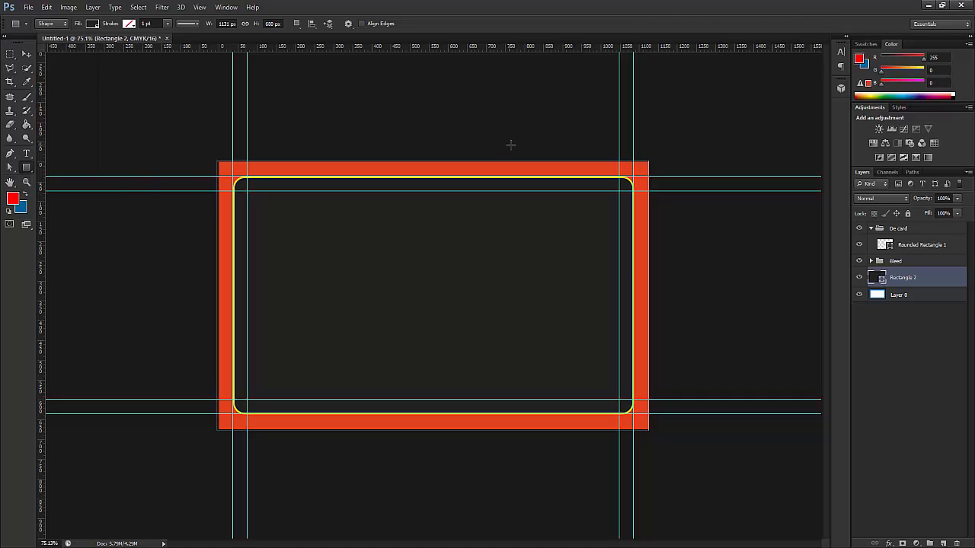
left_click(28, 54)
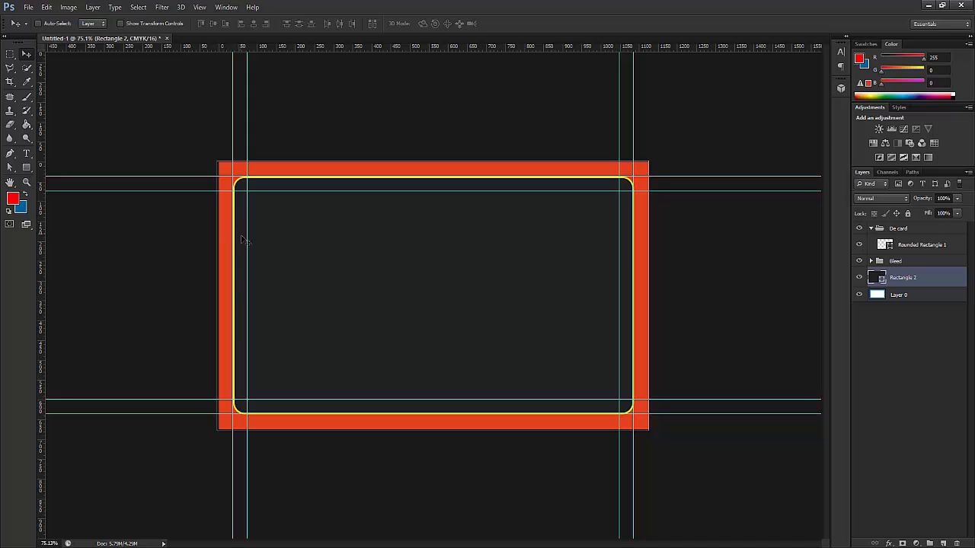
- Nudge the dark rectangle's edges to fit the card, then delete Layer 0
key("ctrl+t")
left_click_drag(214, 295, 219, 295)
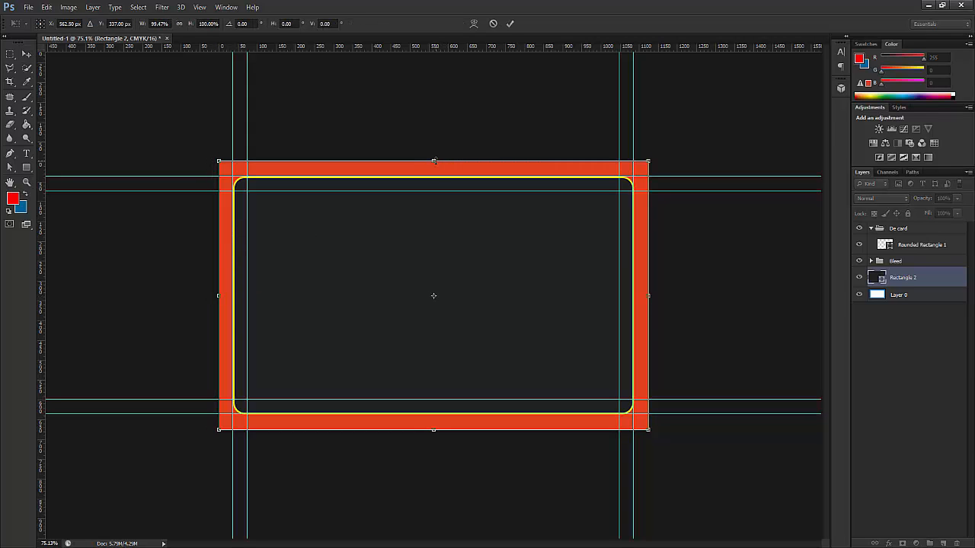
left_click_drag(434, 161, 434, 162)
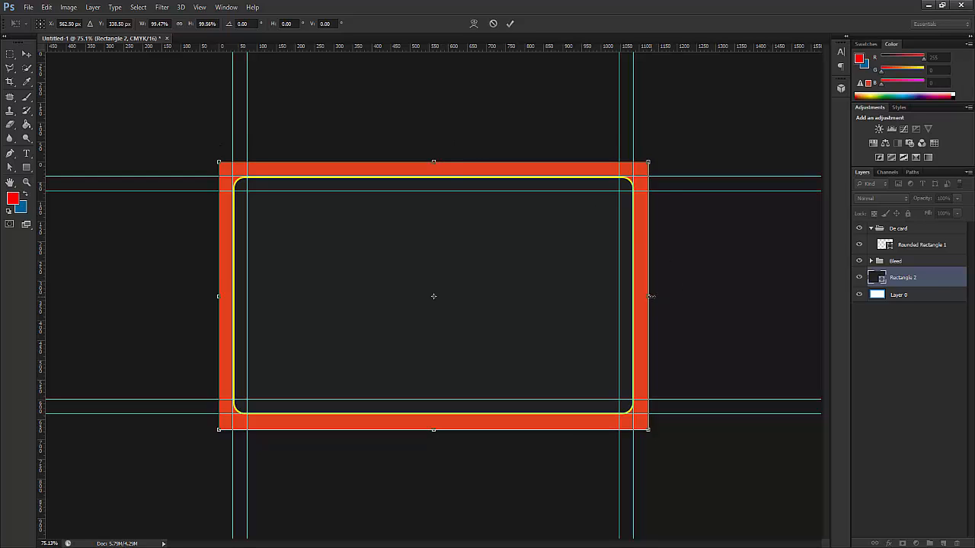
mouse_move(651, 296)
left_mouse_down()
mouse_move(672, 297)
mouse_move(650, 296)
left_mouse_up()
left_click_drag(433, 428, 433, 428)
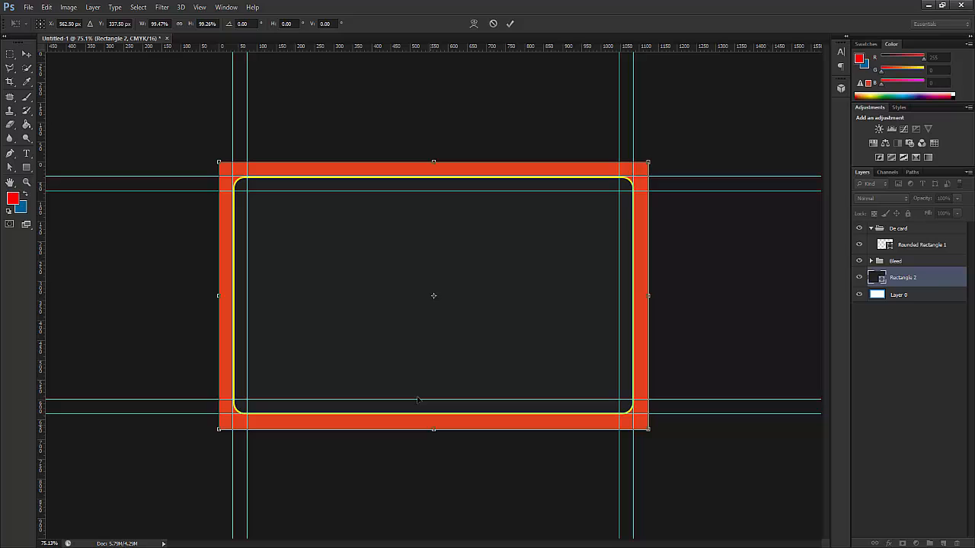
left_click(26, 54)
left_click(459, 211)
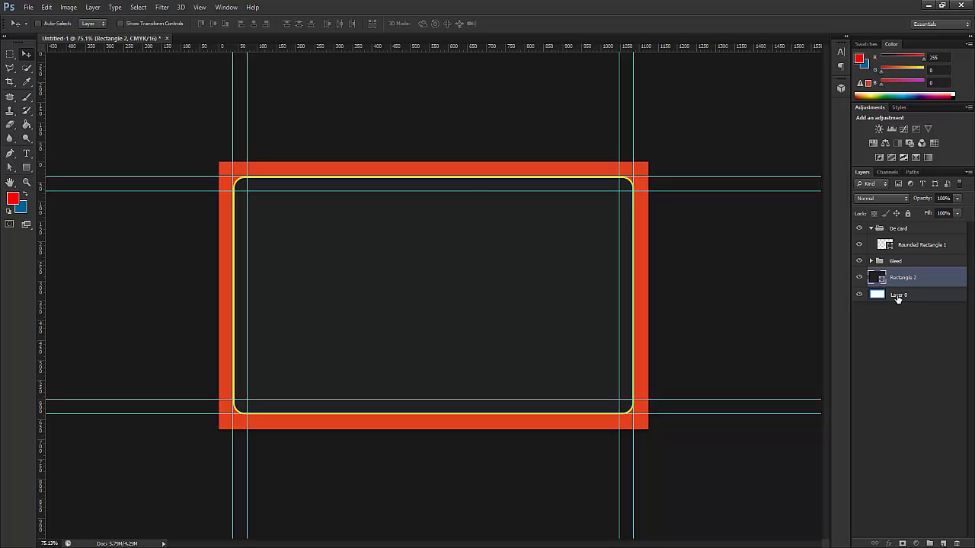
left_click_drag(900, 295, 958, 543)
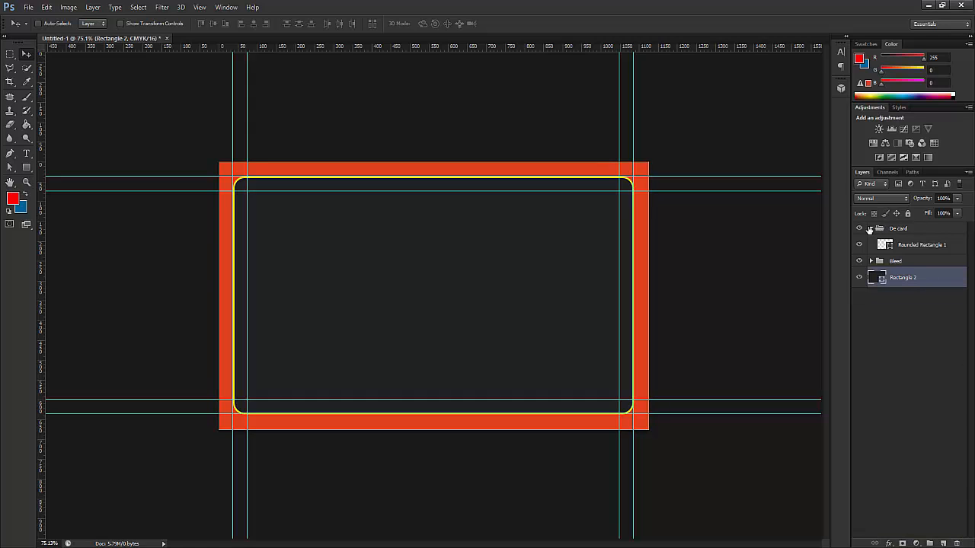
- Collapse De card and create a new layer group named BG
left_click(872, 230)
left_click(870, 229)
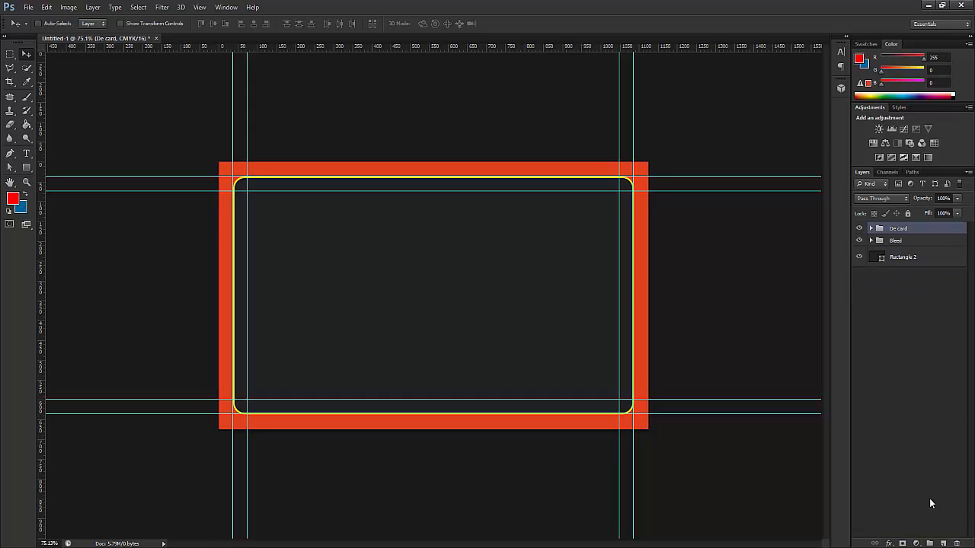
left_click(929, 543)
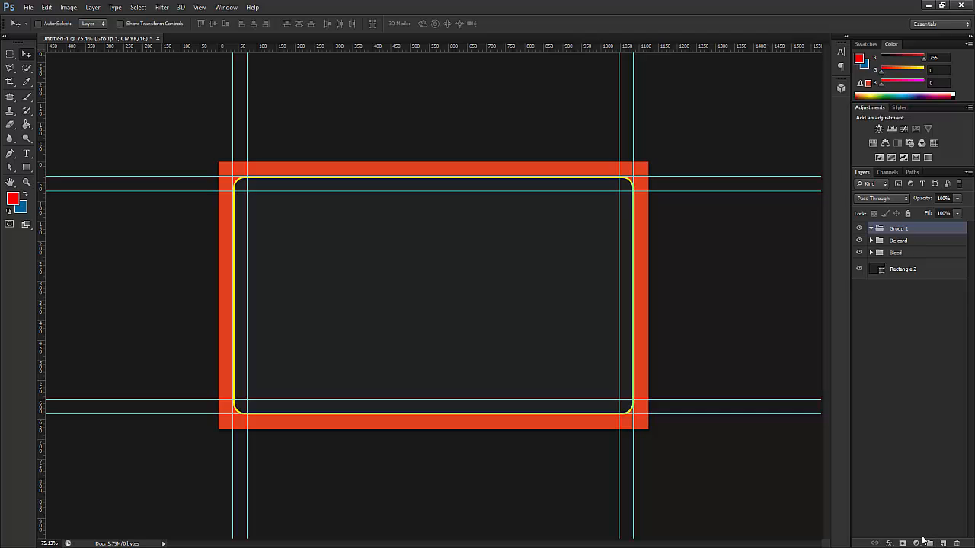
key("g")
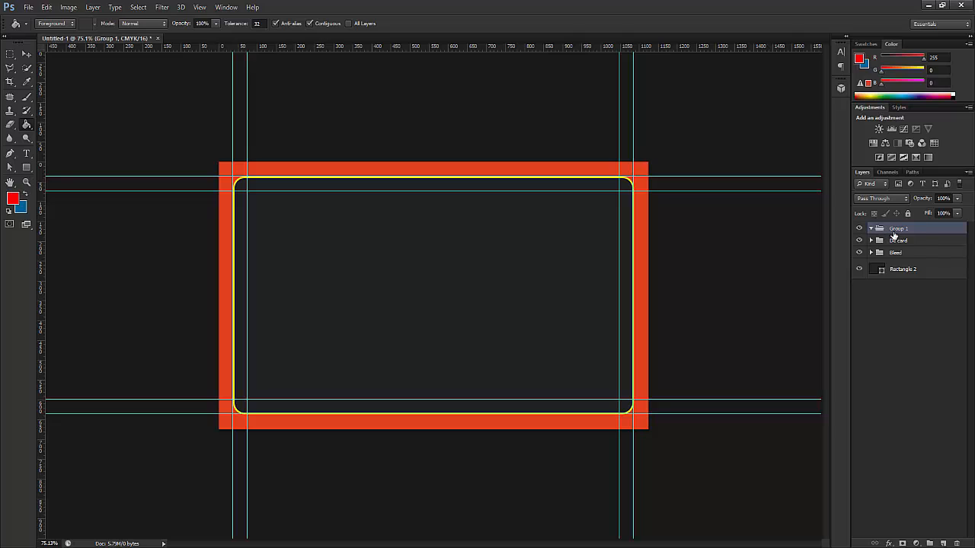
double_click(894, 229)
type("BG")
left_click(899, 271)
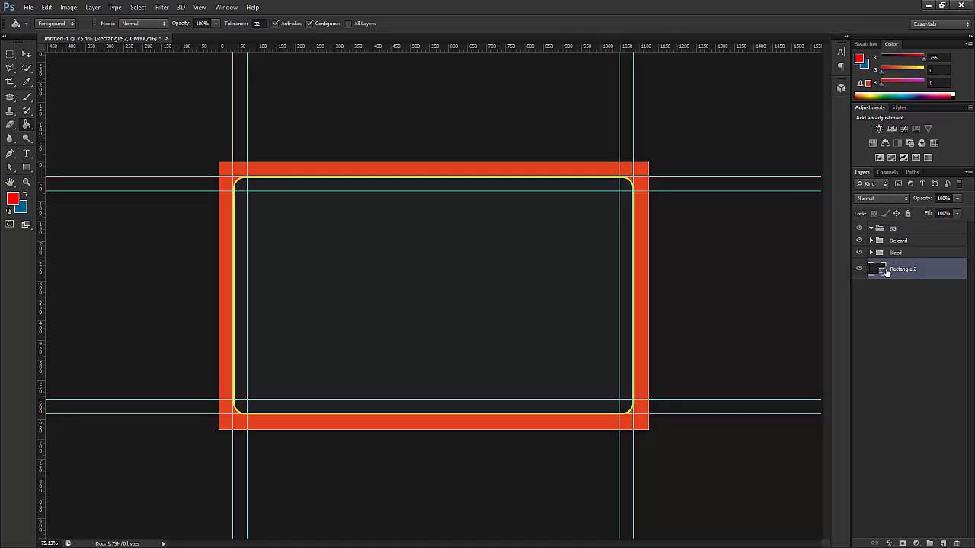
- Rename Rectangle 2 to BG, move it into the BG group and collapse the group
double_click(899, 270)
type("BG")
key("Return")
left_click_drag(879, 271, 895, 260)
left_click(871, 228)
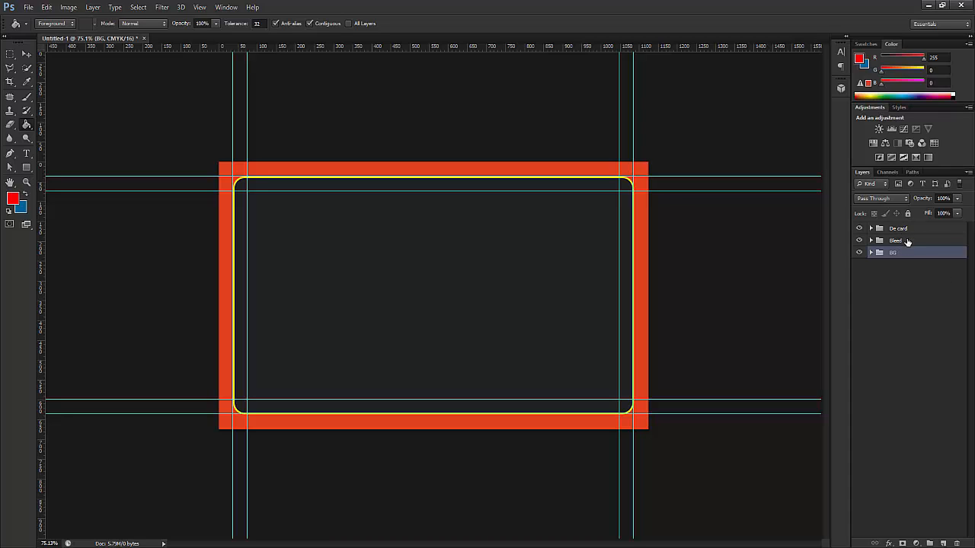
- Drag the Bleed group to the top of the stack, above De card
left_click(906, 241)
left_click(905, 229)
left_click(901, 252)
left_click_drag(879, 240, 880, 223)
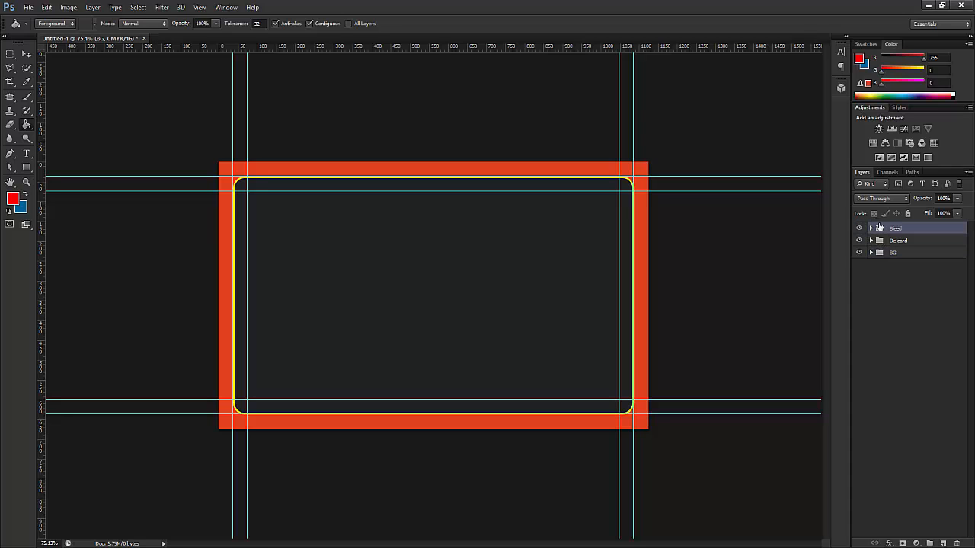
left_click(919, 252)
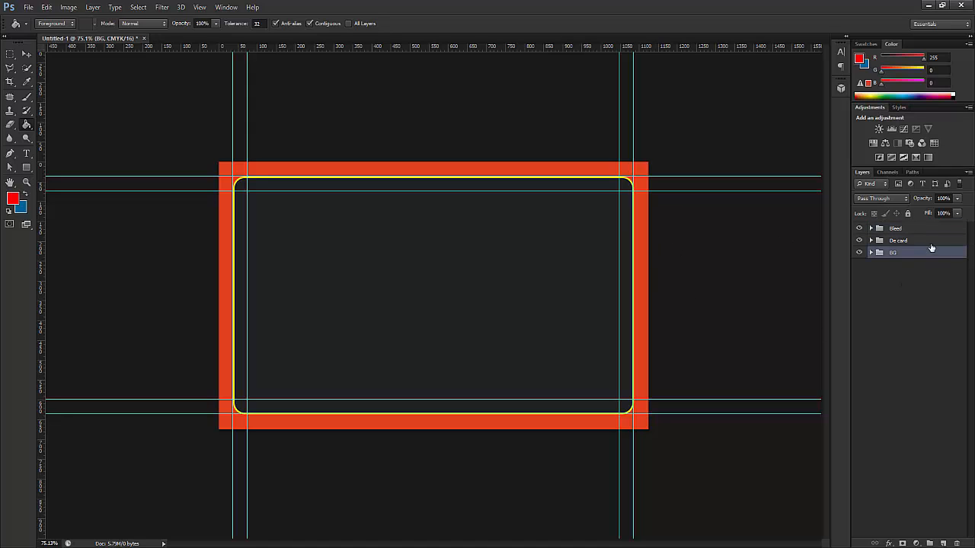
left_click(914, 230)
left_click(925, 241)
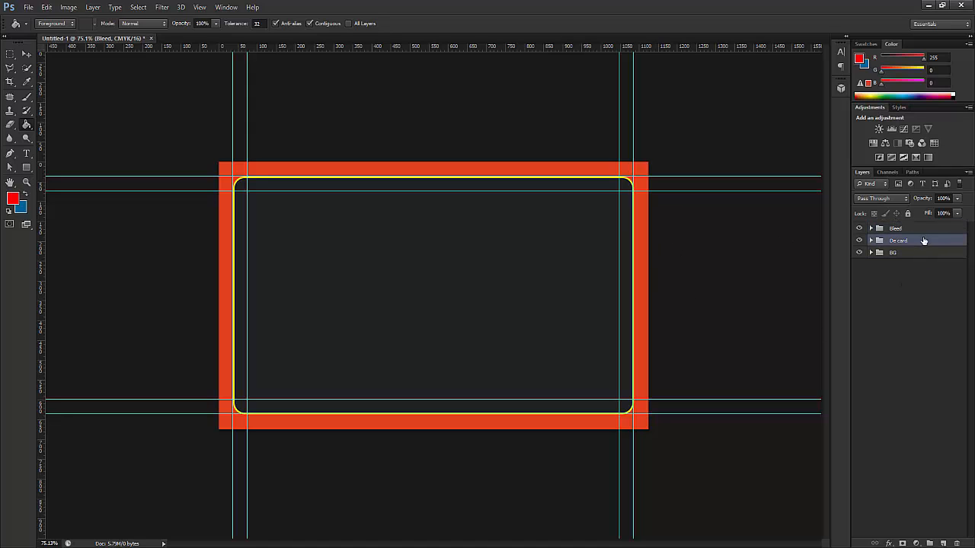
- Hide and re-show the Bleed and De card groups to check the layering
left_click(860, 229)
left_click(860, 241)
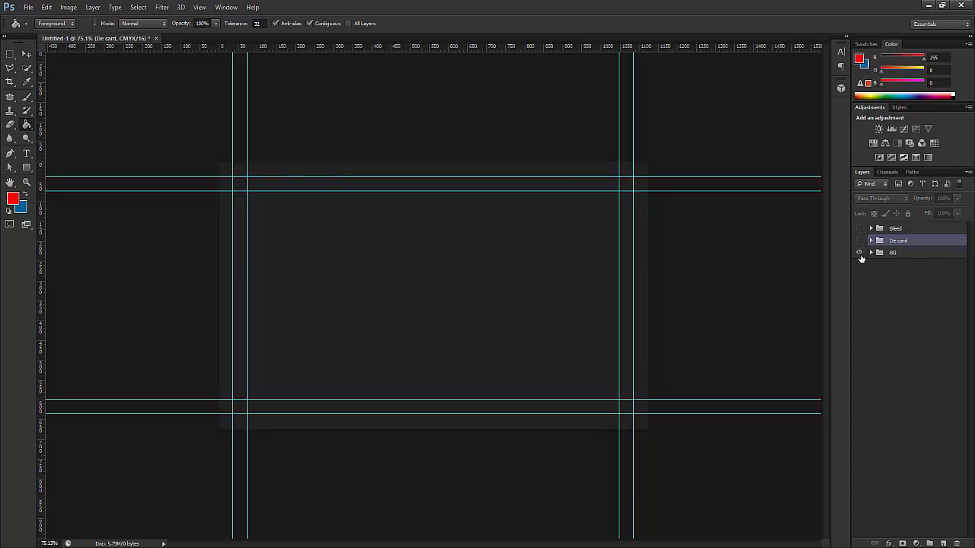
left_click(920, 229)
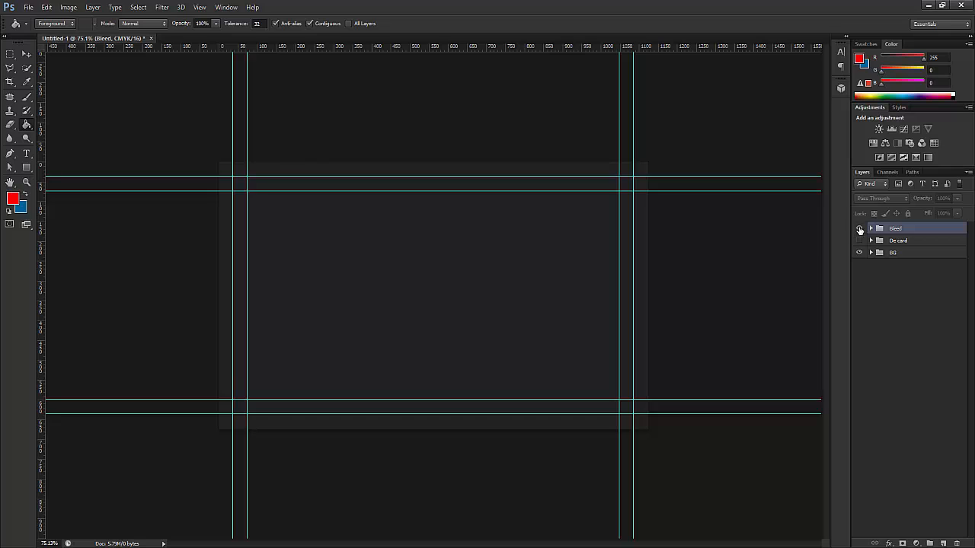
left_click(859, 229)
left_click(859, 241)
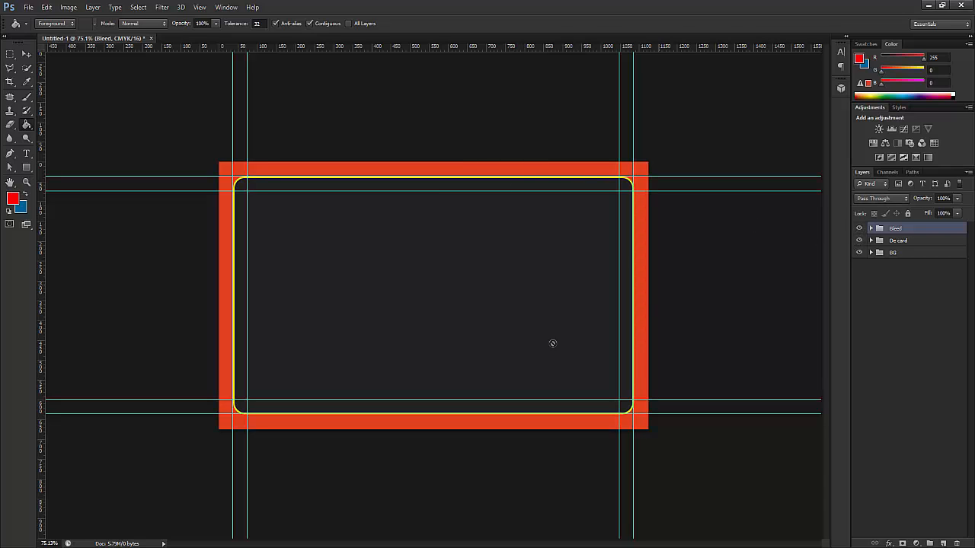
left_click(27, 55)
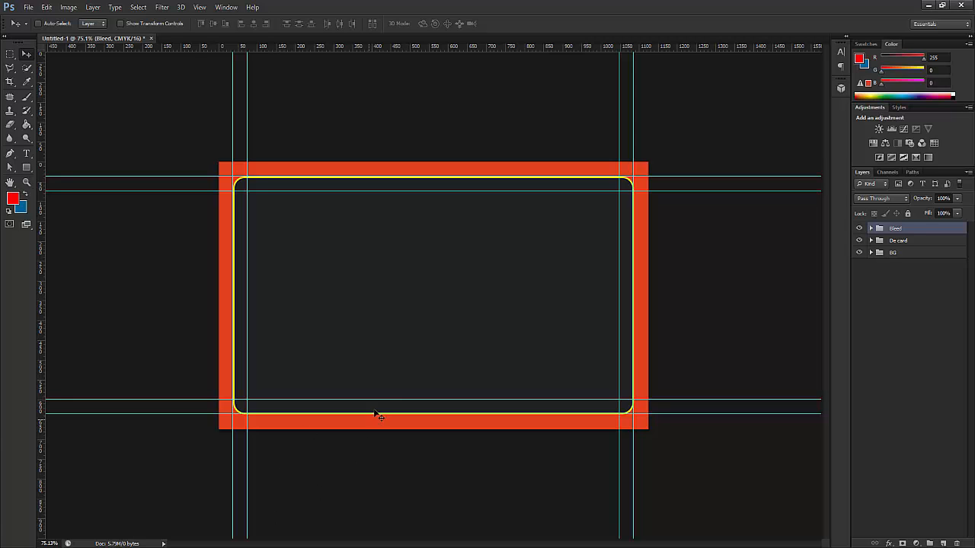
- Switch to the browser and check the Fiverr order page's notifications
key("alt+Tab")
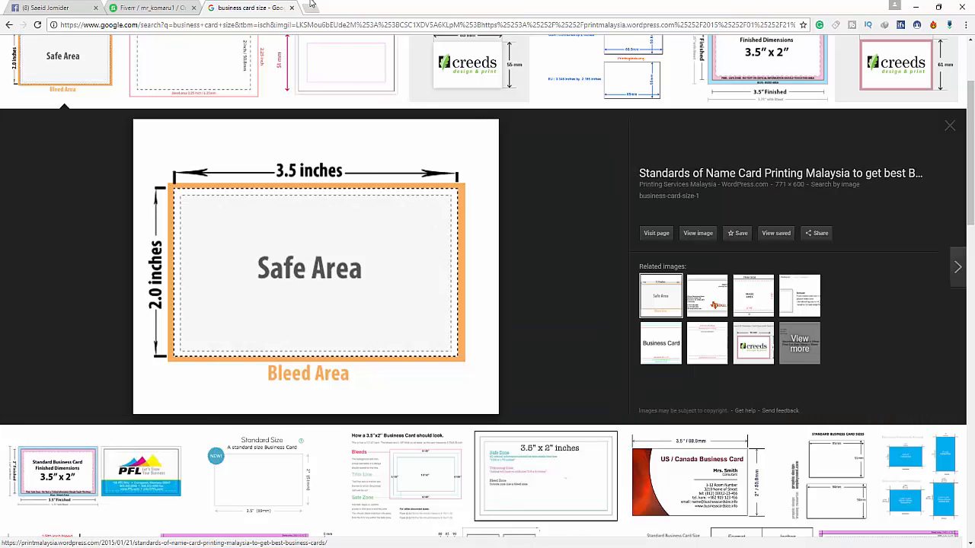
left_click(164, 8)
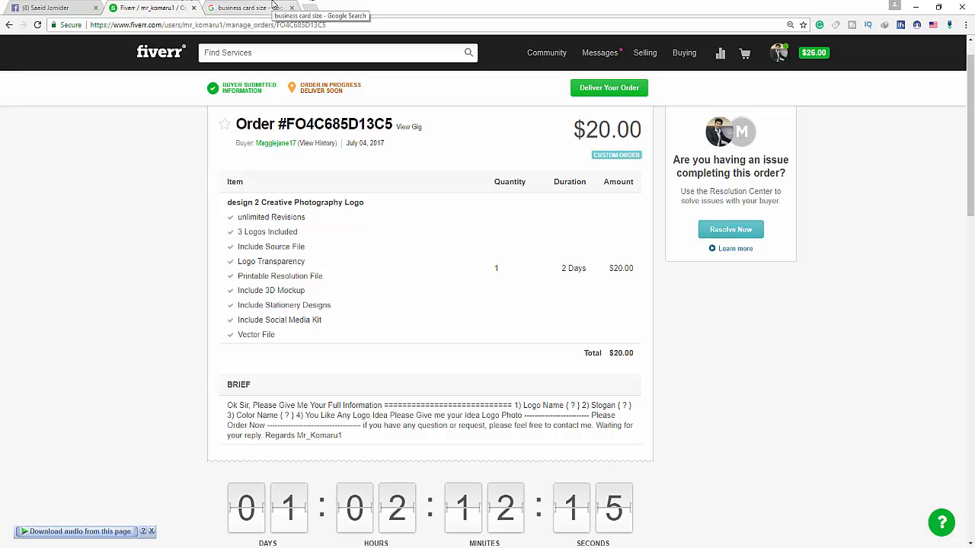
left_click(600, 53)
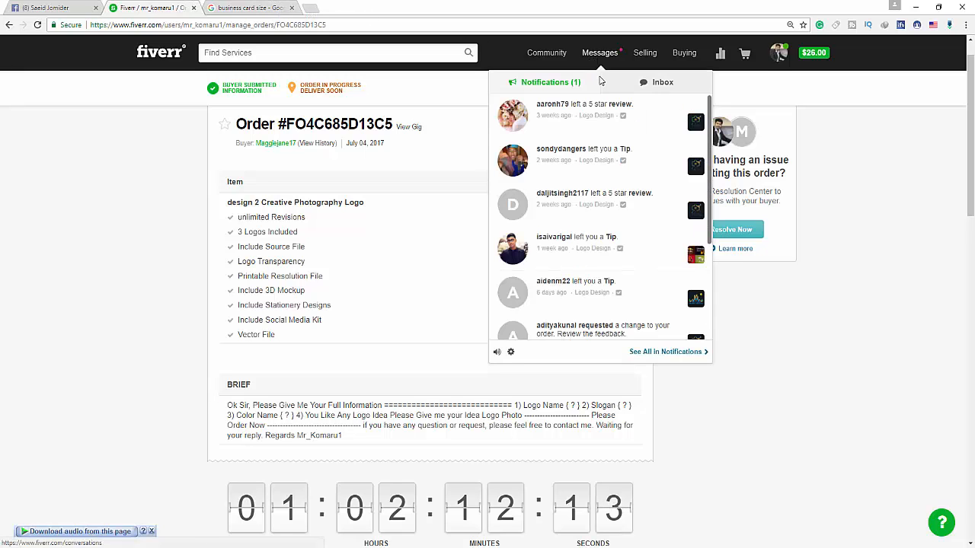
scroll(629, 142, "down", 1)
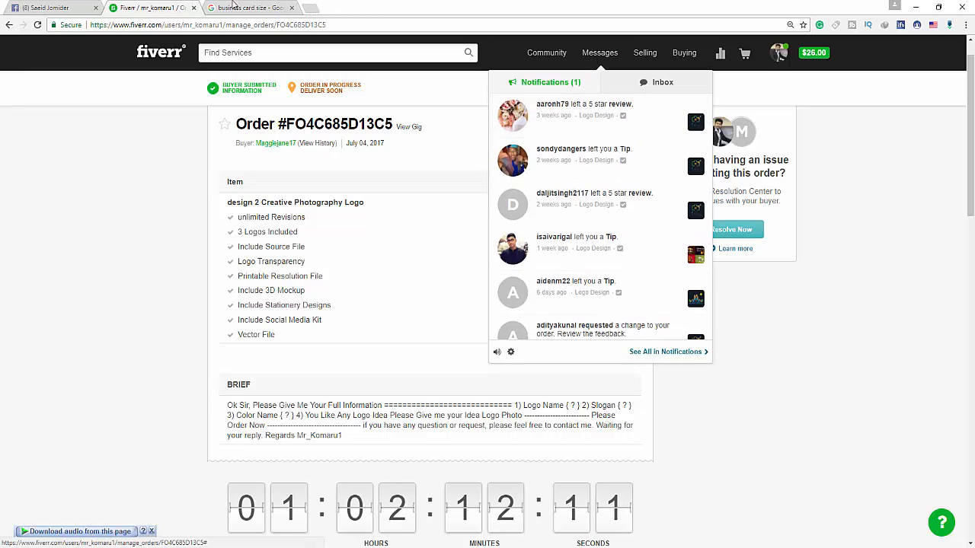
left_click(259, 8)
- Search Google Images for 'business card design' in a new tab
left_click(309, 8)
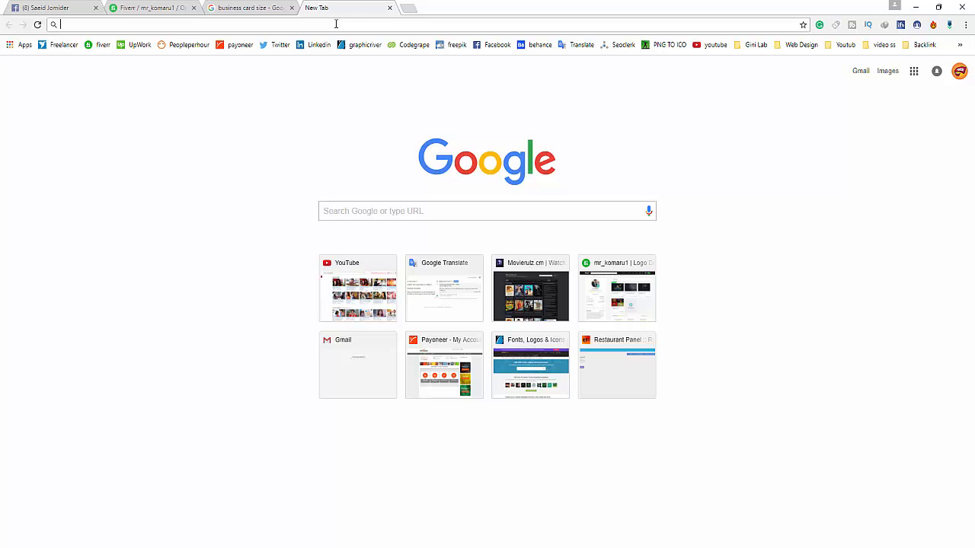
type("bus")
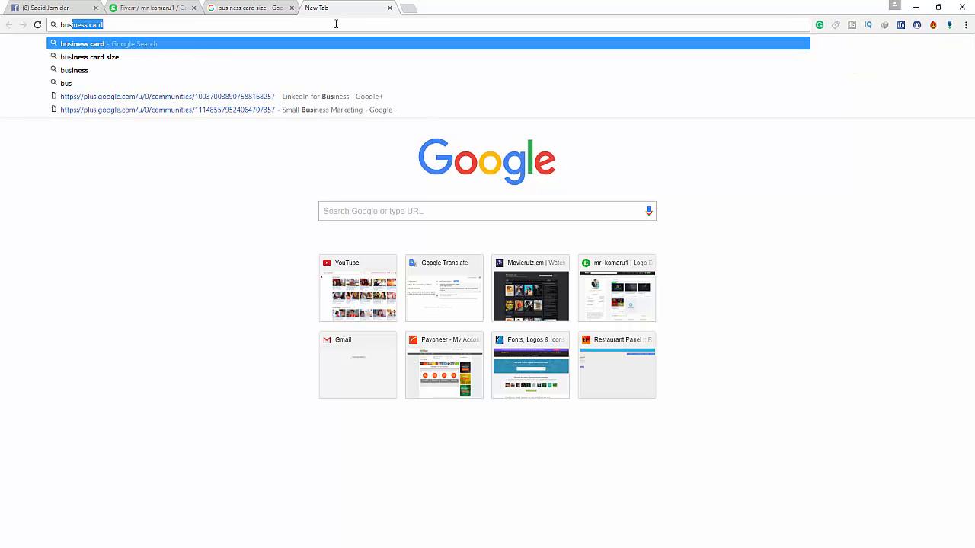
type("iness")
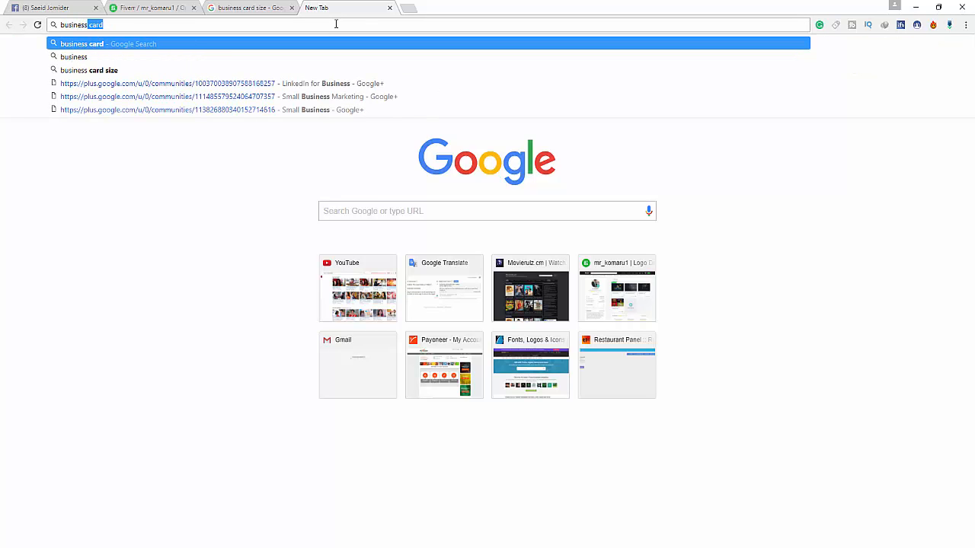
type(" card ")
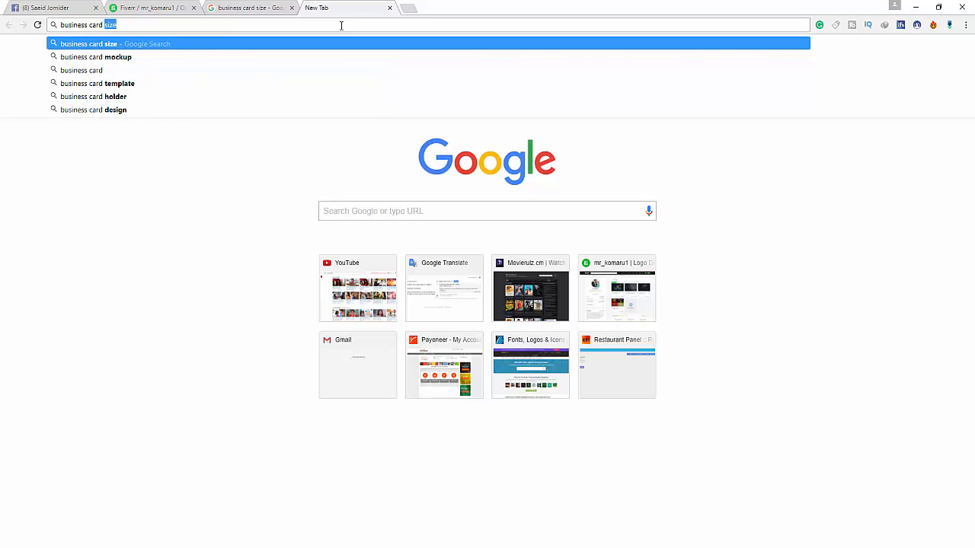
type("design")
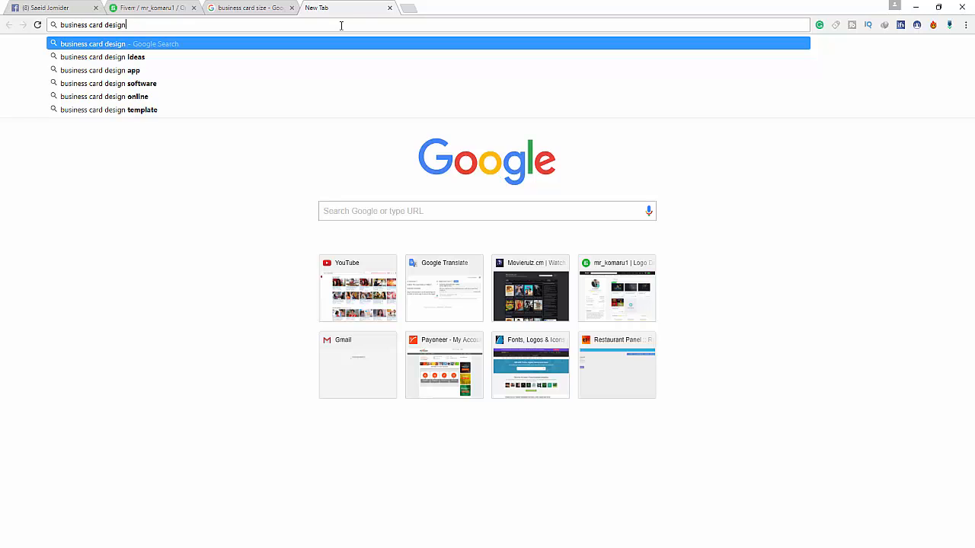
key("Return")
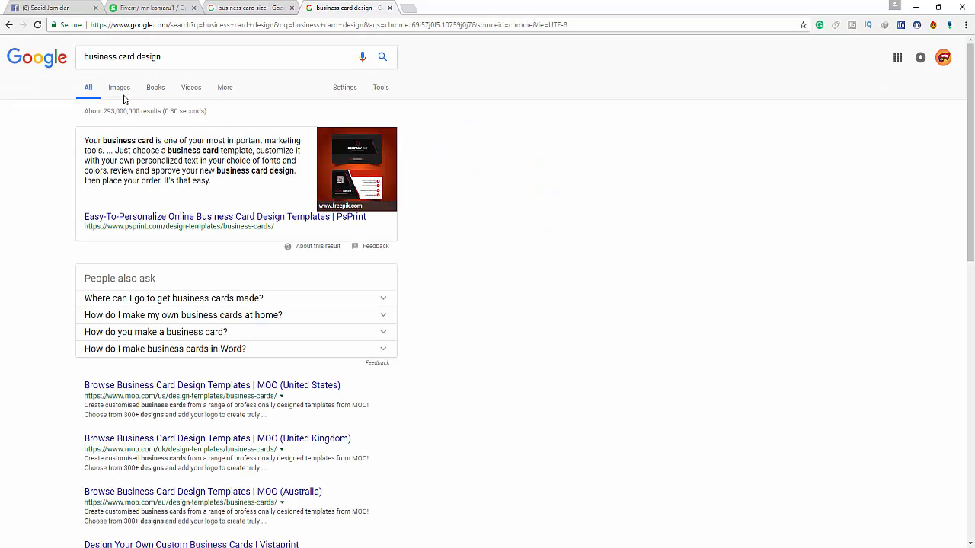
left_click(119, 88)
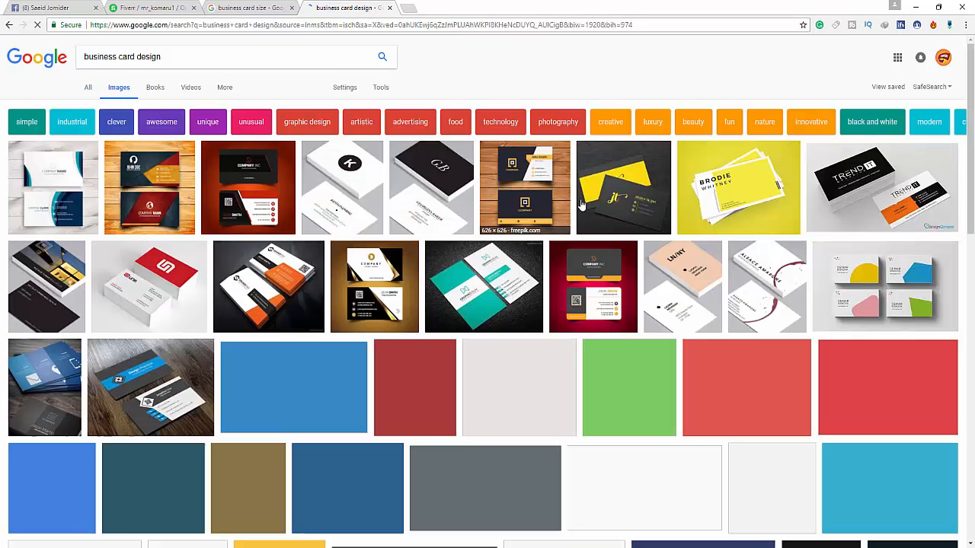
scroll(190, 147, "down", 2)
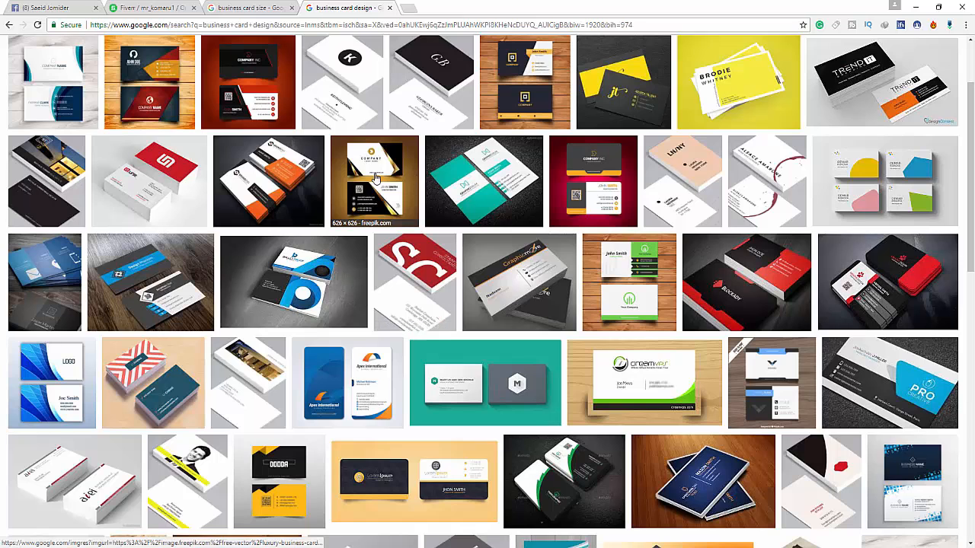
scroll(376, 214, "up", 2)
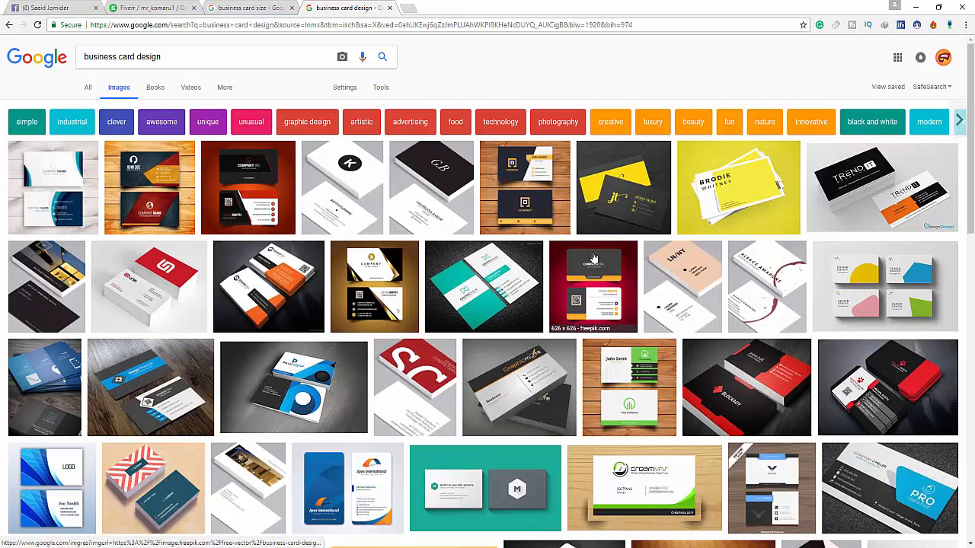
- Open the preview of the red-and-black business card and scroll through it
left_click(824, 352)
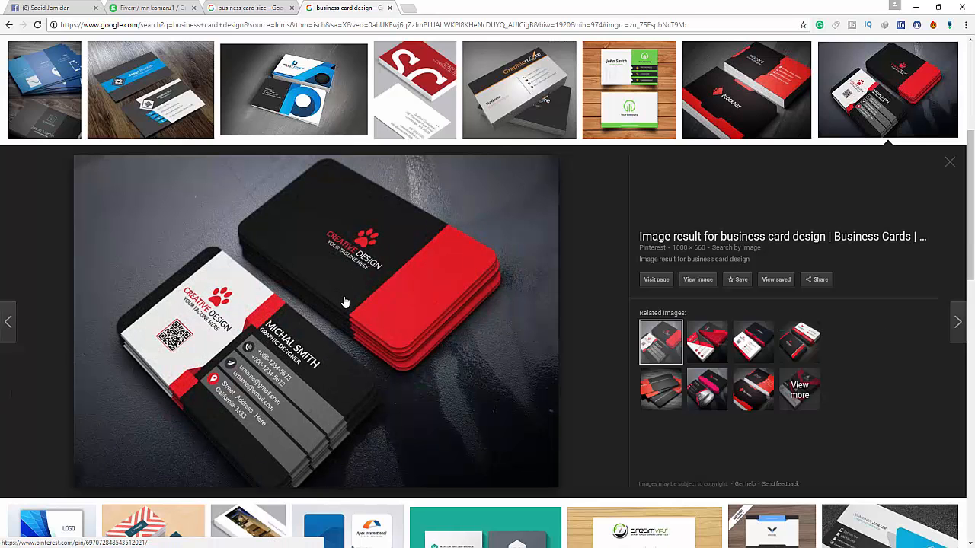
scroll(355, 289, "down", 1)
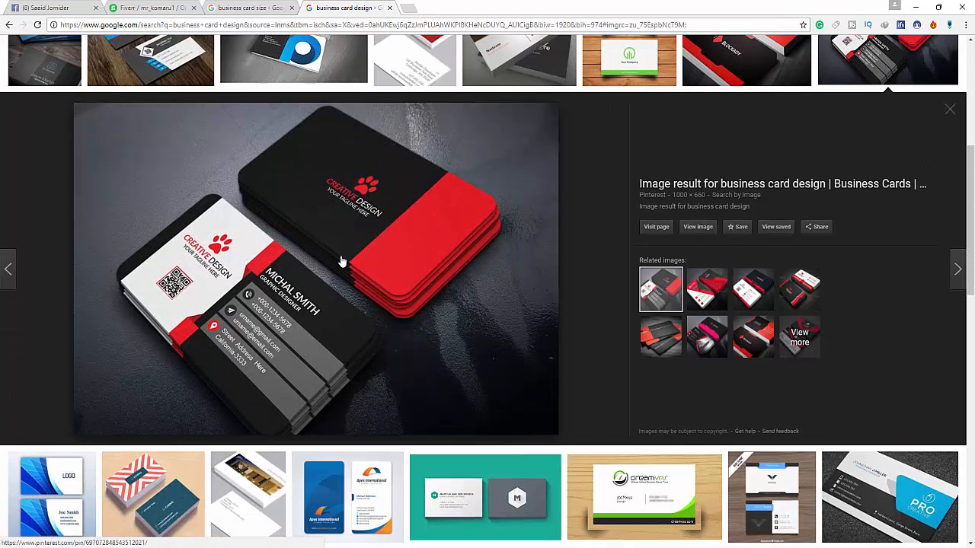
scroll(365, 239, "down", 1)
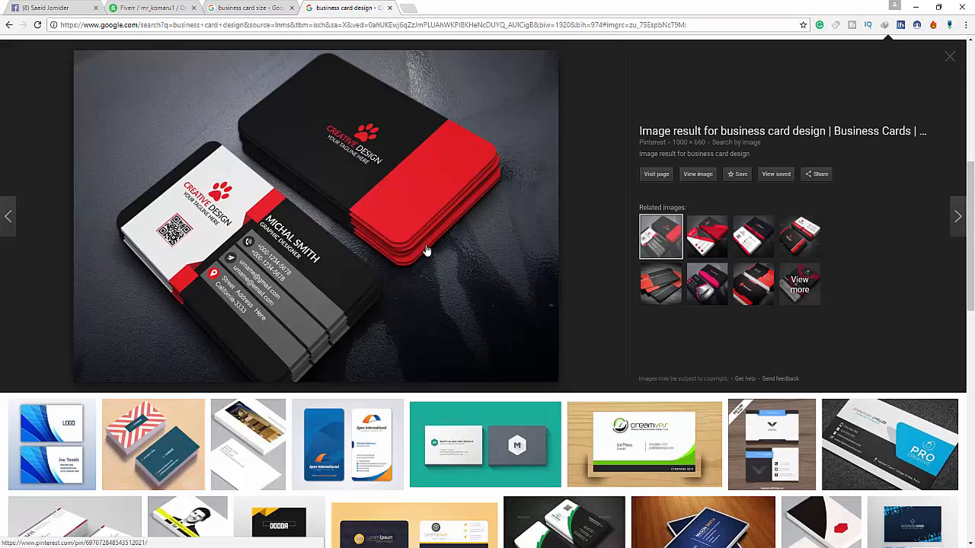
scroll(427, 259, "up", 2)
scroll(430, 264, "up", 4)
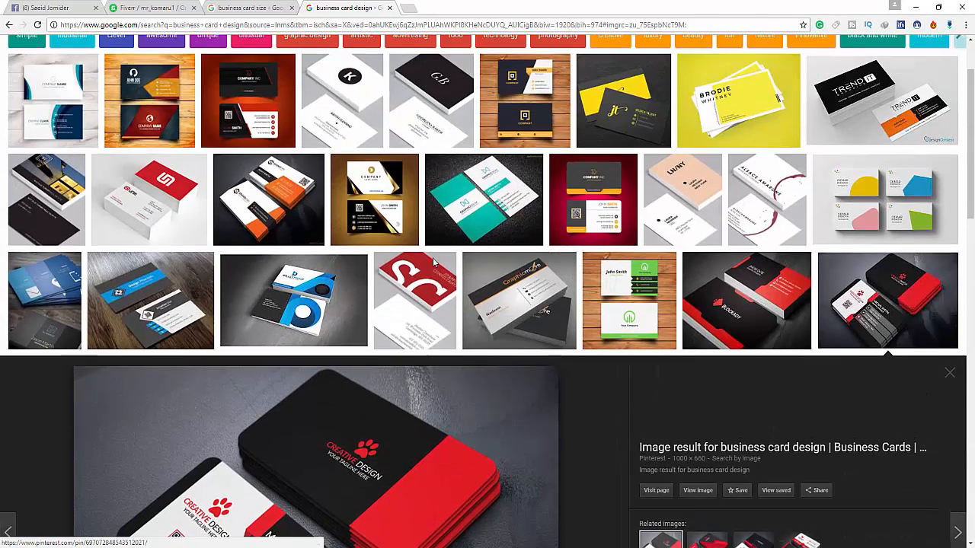
scroll(439, 235, "up", 2)
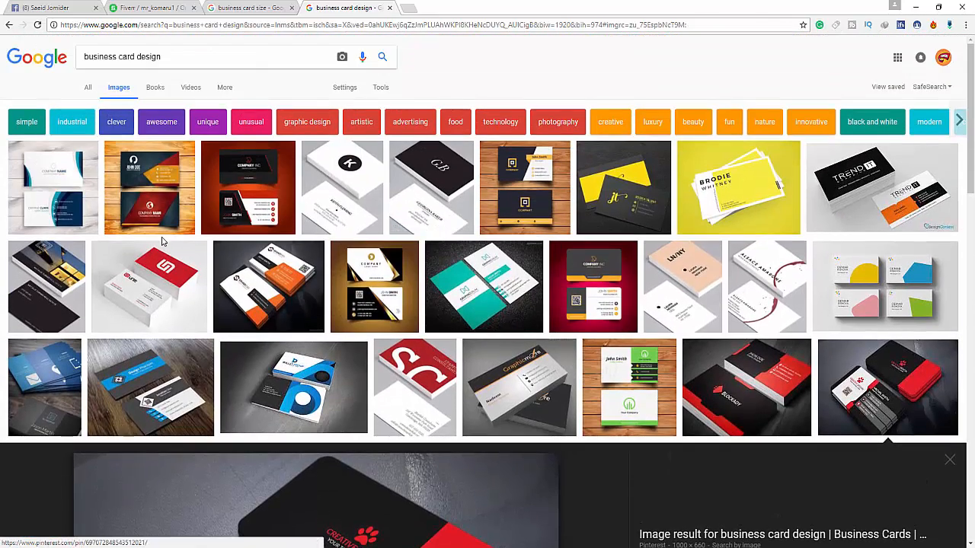
scroll(333, 266, "down", 7)
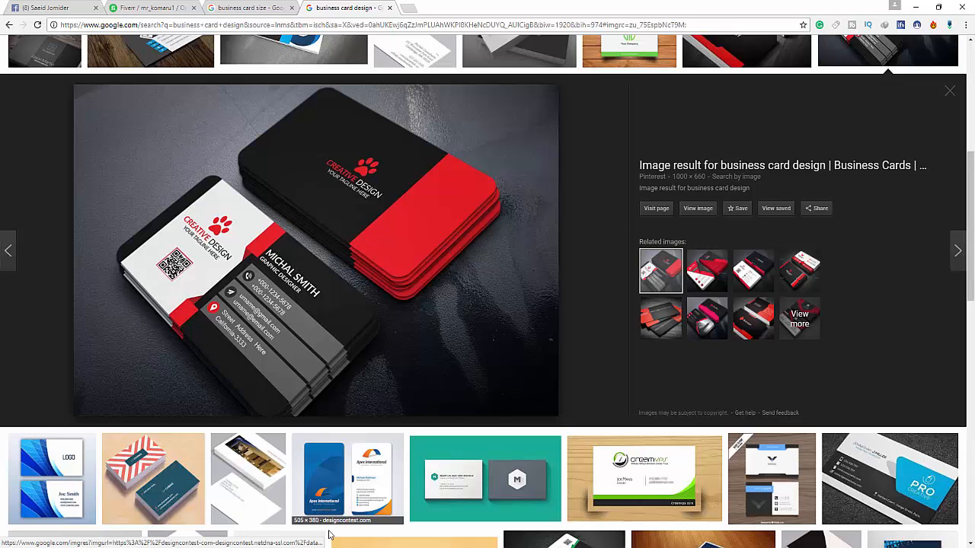
mouse_move(296, 547)
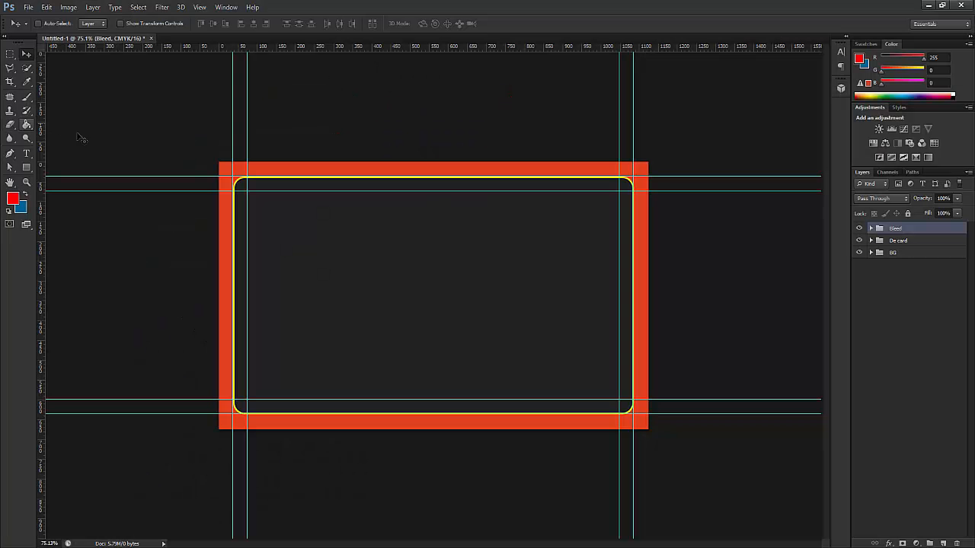
- Hide the Bleed and De card groups and select the BG group
key("alt+Tab")
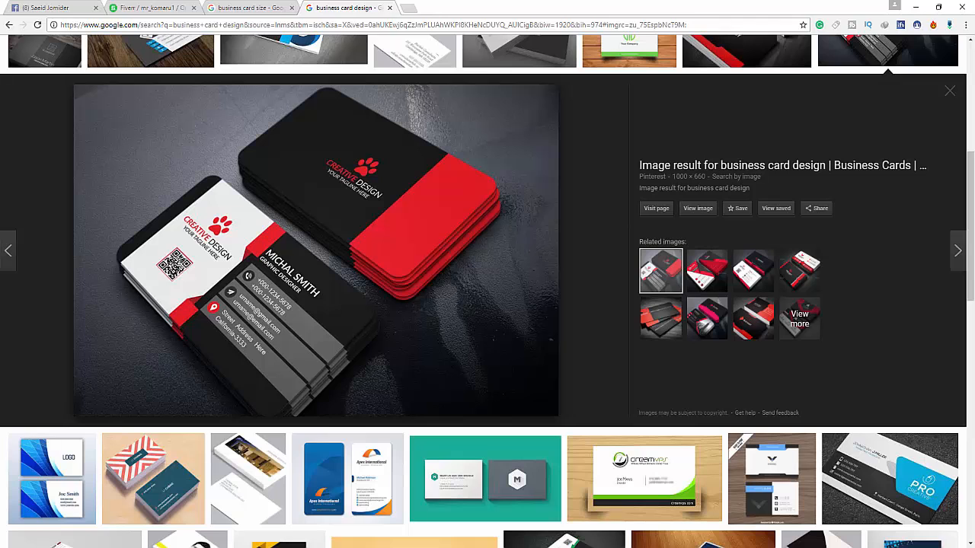
key("alt+Tab")
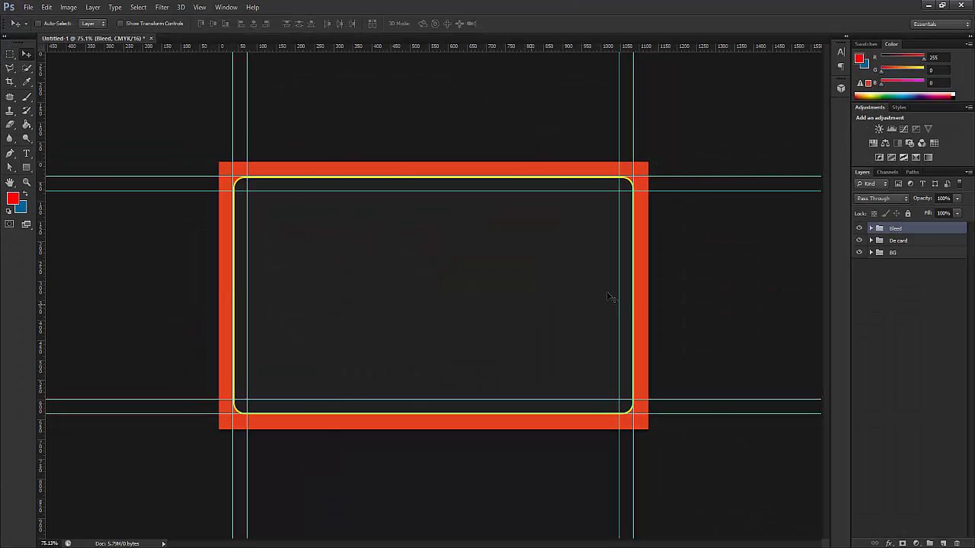
left_click(859, 228)
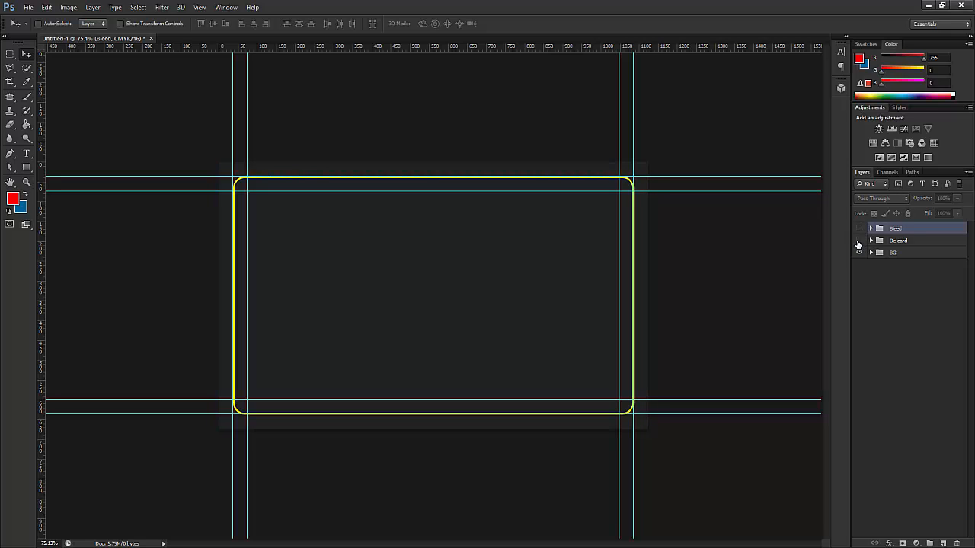
left_click(859, 241)
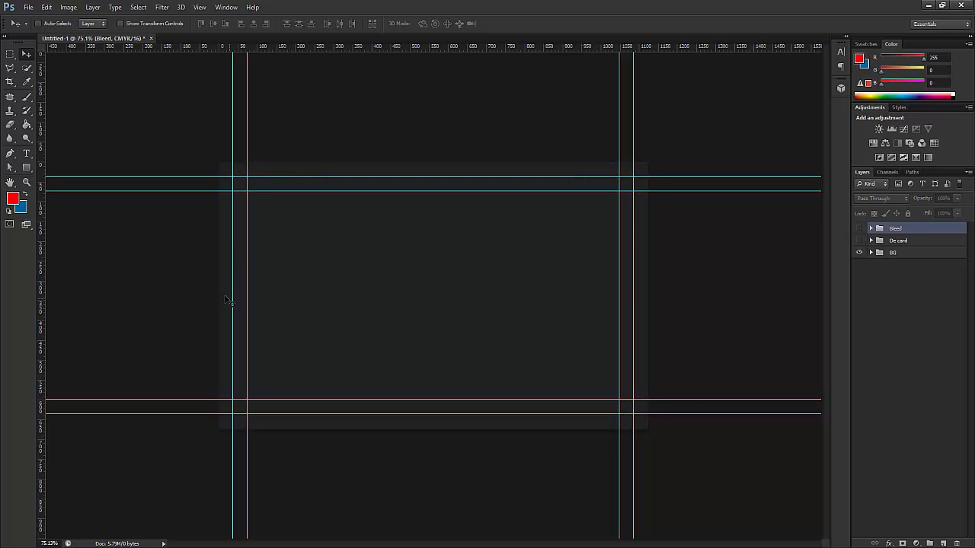
left_click(916, 253)
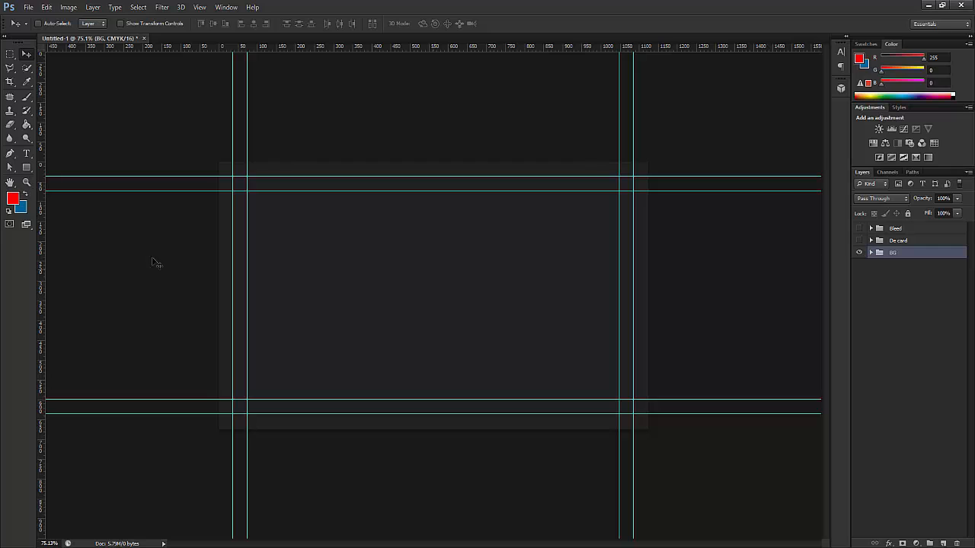
- Draw a black-filled, stroke-free rectangle over the bleed area
left_click(26, 166)
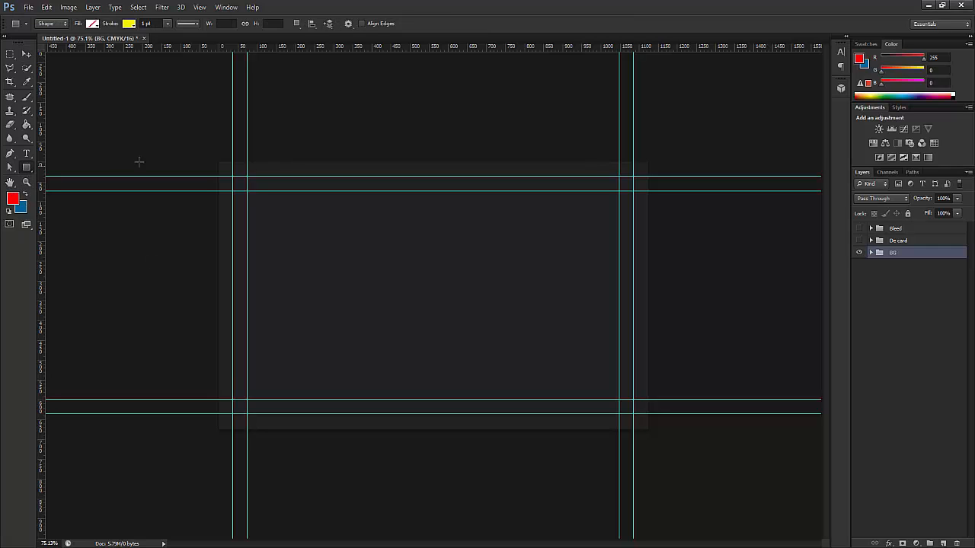
left_click(127, 24)
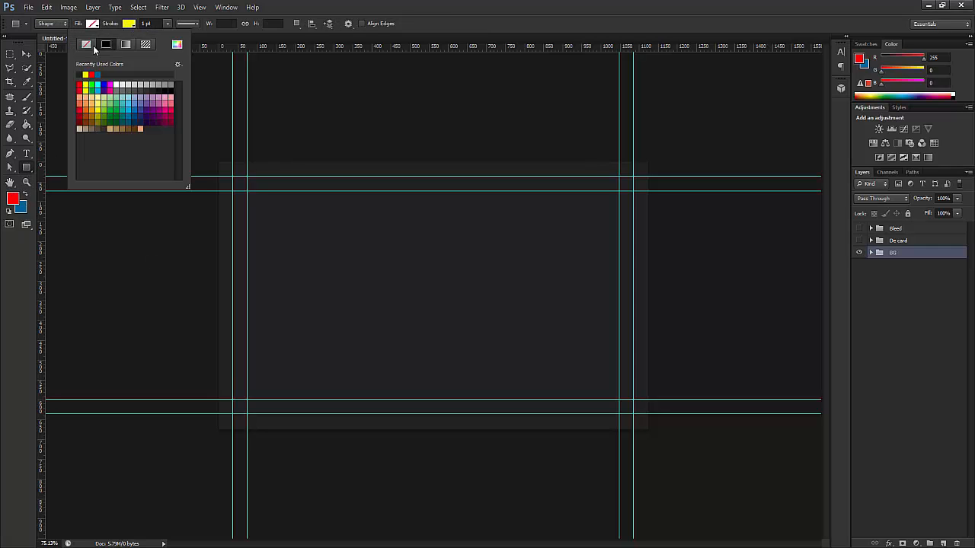
left_click(83, 42)
left_click(92, 23)
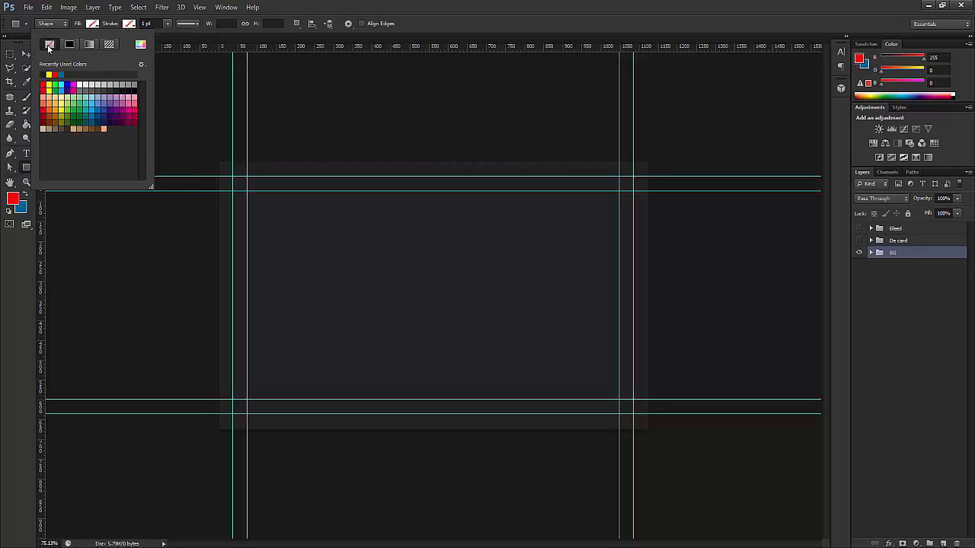
left_click(119, 87)
left_click(26, 54)
left_click(25, 171)
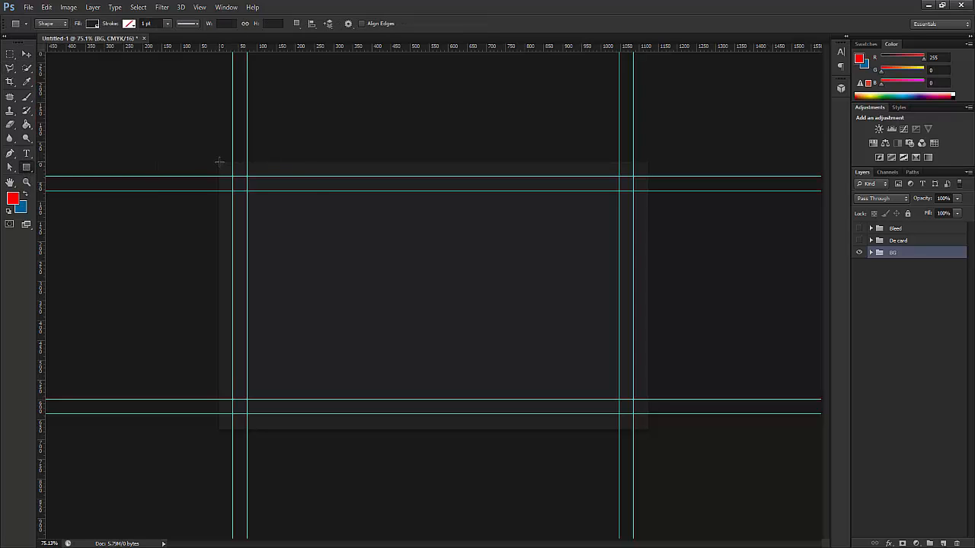
left_click_drag(237, 175, 645, 428)
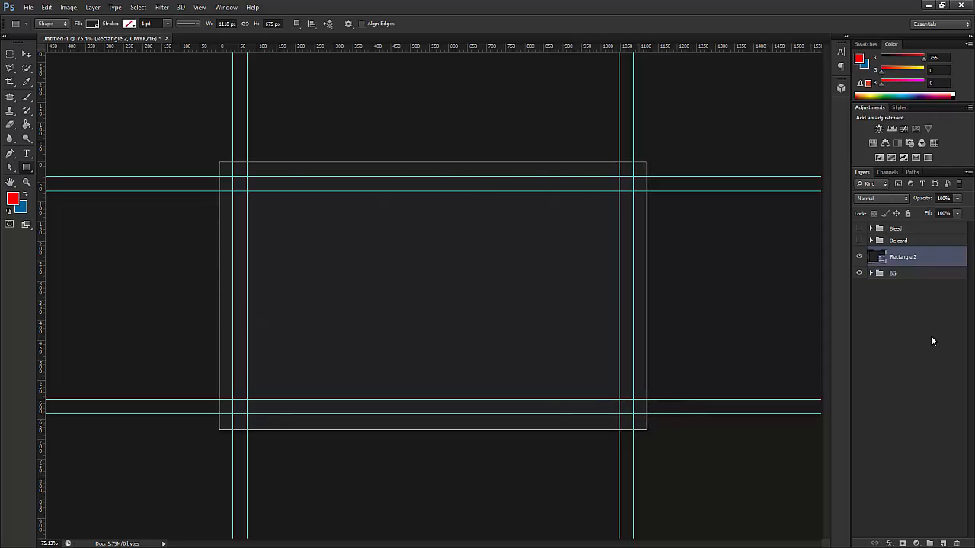
- Free Transform the black rectangle so its edges match the bleed
key("ctrl+t")
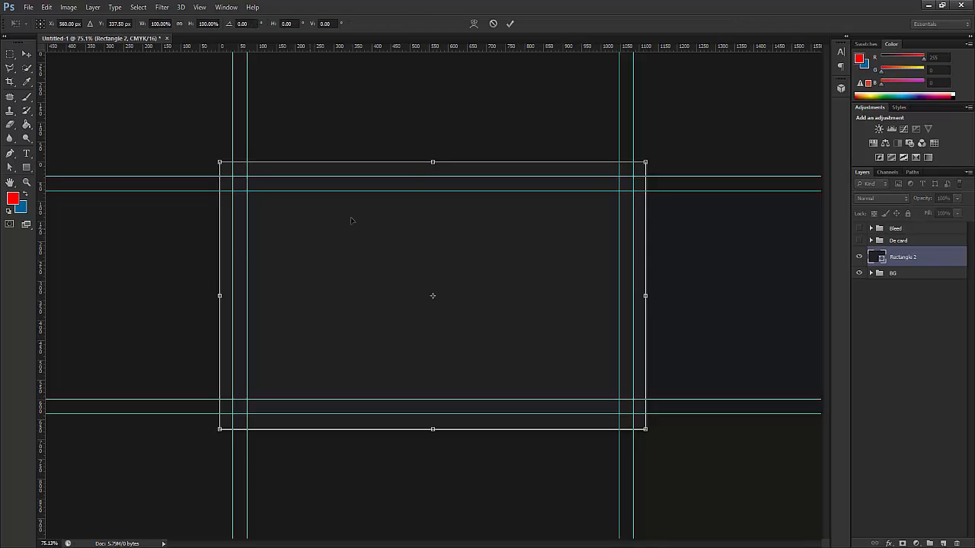
mouse_move(433, 162)
left_mouse_down()
mouse_move(433, 146)
mouse_move(433, 162)
left_mouse_up()
mouse_move(645, 295)
left_mouse_down()
mouse_move(670, 295)
mouse_move(648, 296)
left_mouse_up()
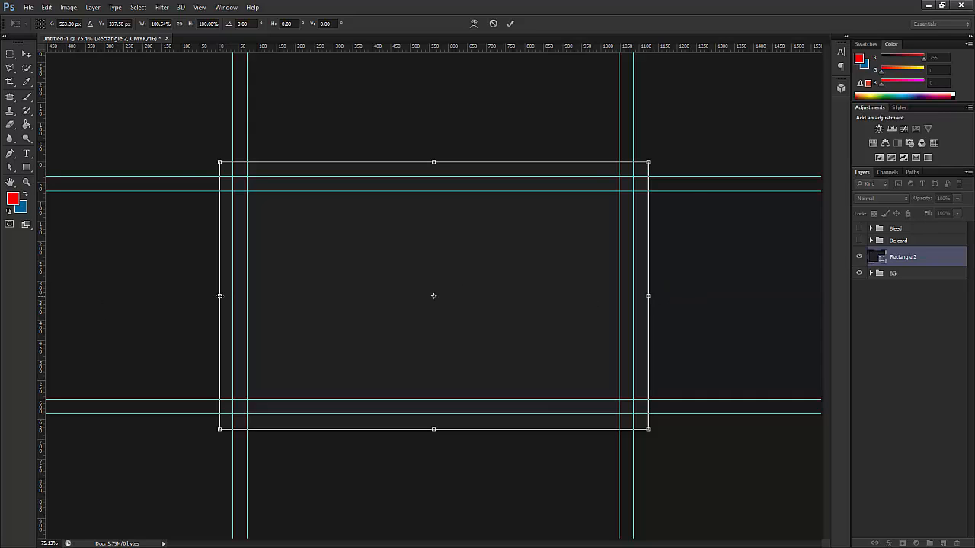
mouse_move(219, 295)
left_mouse_down()
mouse_move(211, 296)
mouse_move(218, 295)
left_mouse_up()
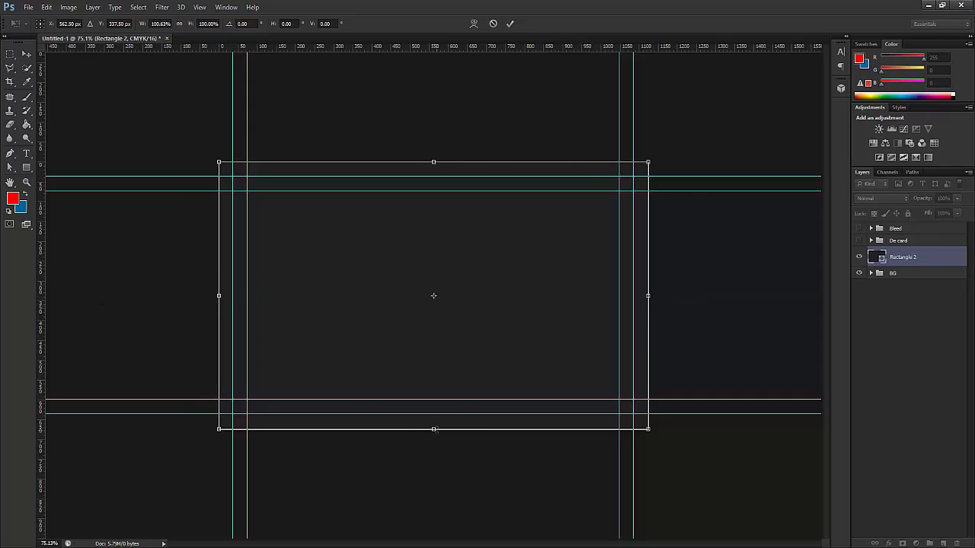
mouse_move(434, 429)
left_mouse_down()
mouse_move(434, 441)
mouse_move(434, 430)
left_mouse_up()
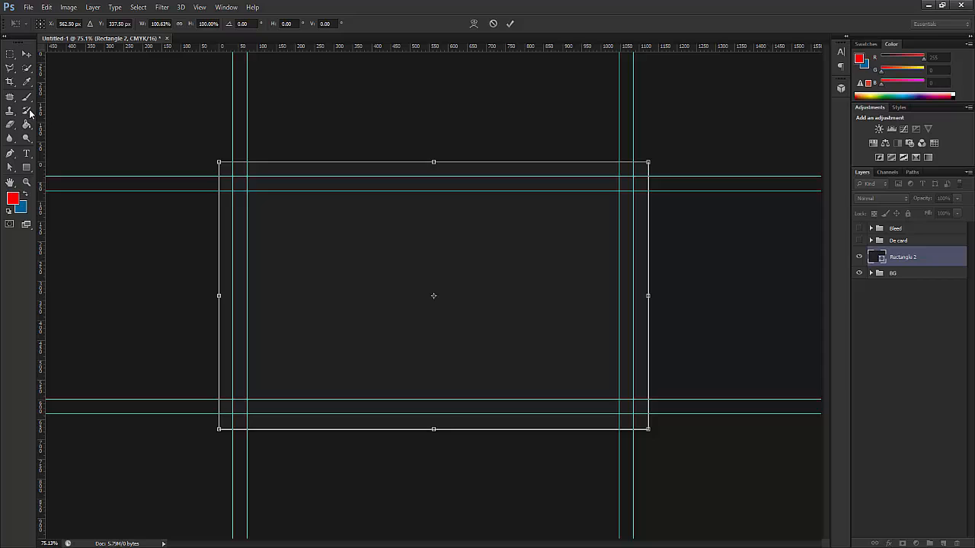
left_click(26, 55)
- Apply the rectangle's new size and put Rectangle 2 into a new group named Design
left_click(456, 208)
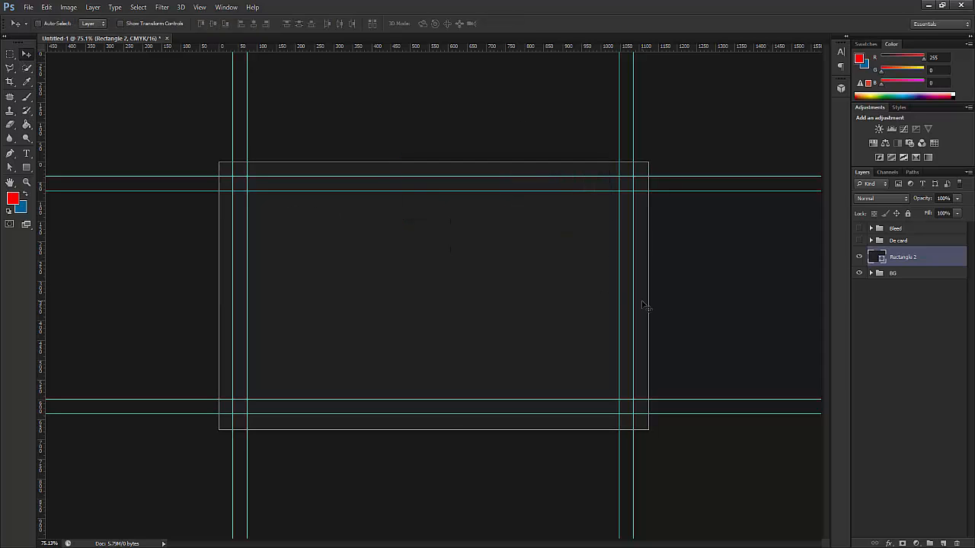
left_click(929, 543)
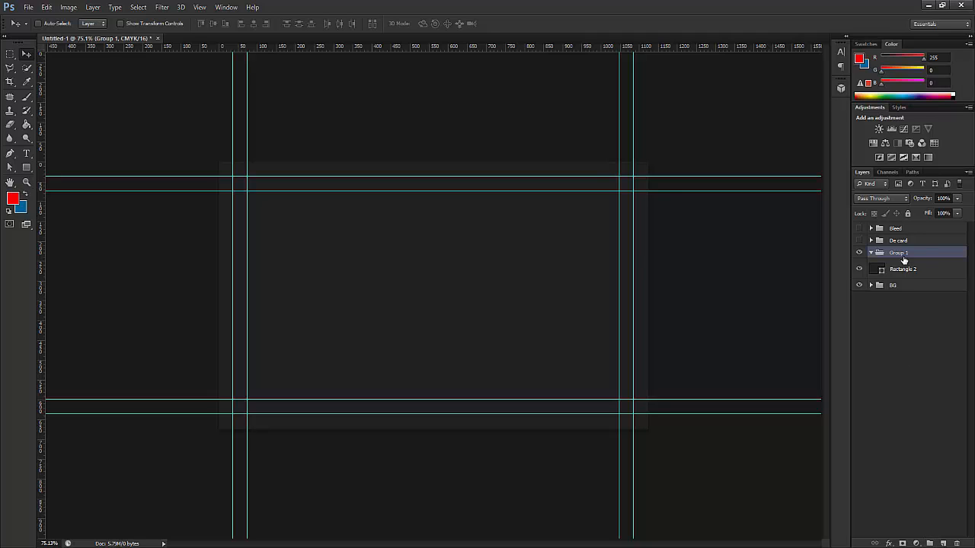
double_click(904, 256)
type("B")
type("esign")
key("Return")
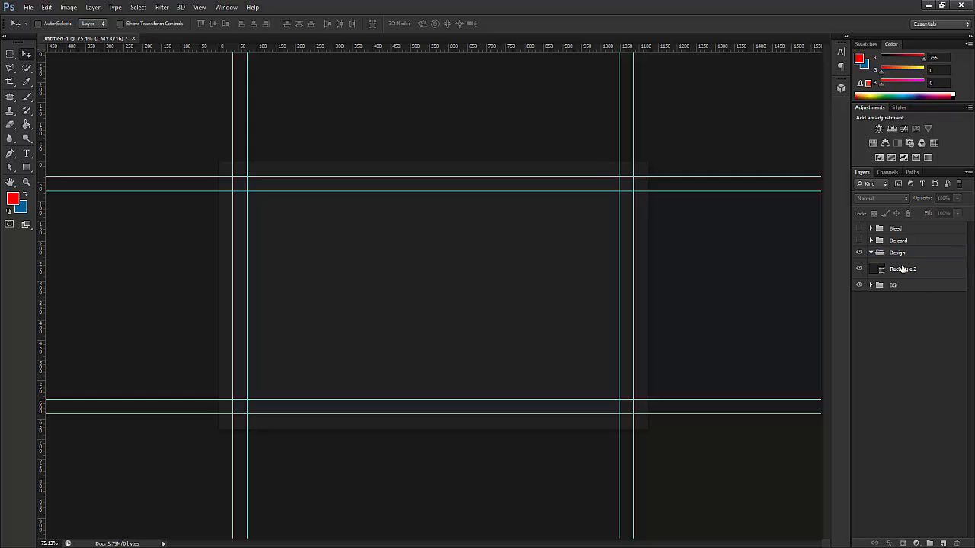
left_click_drag(881, 271, 885, 252)
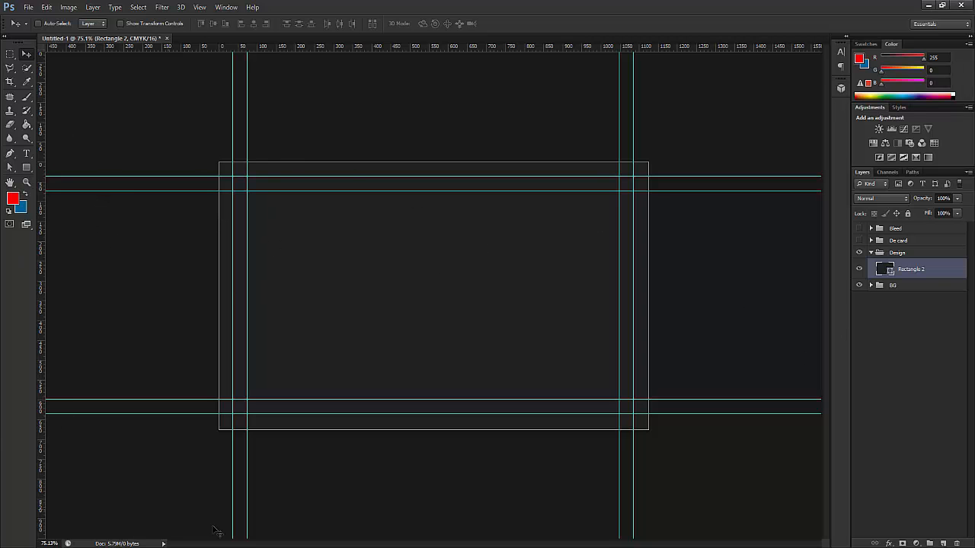
- Check the business card reference image in the browser, then return to the card document
key("alt+Tab")
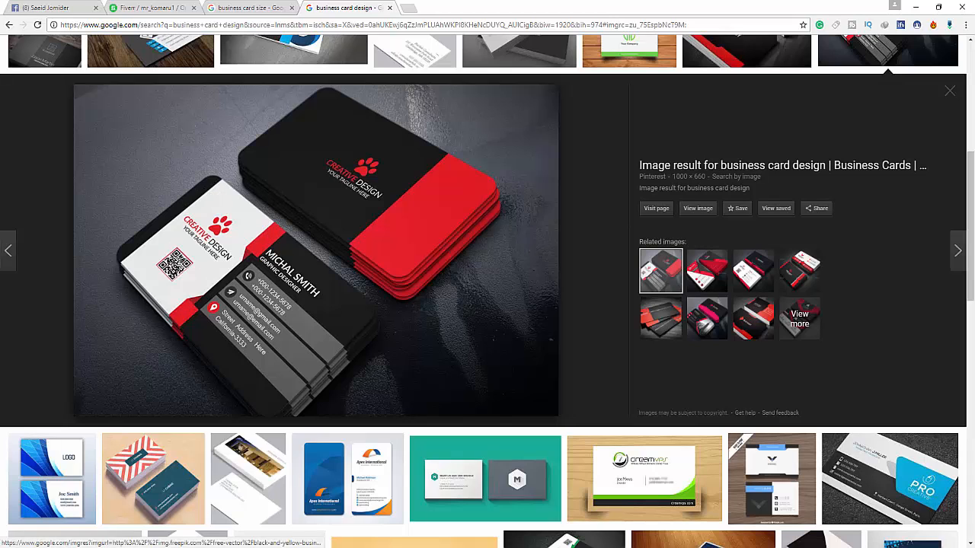
mouse_move(185, 547)
key("alt+Tab")
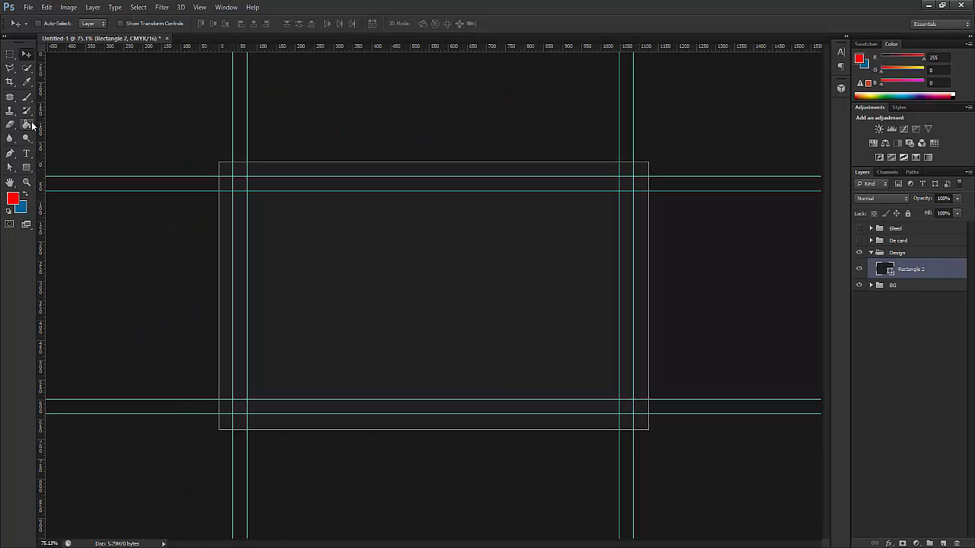
left_click(26, 166)
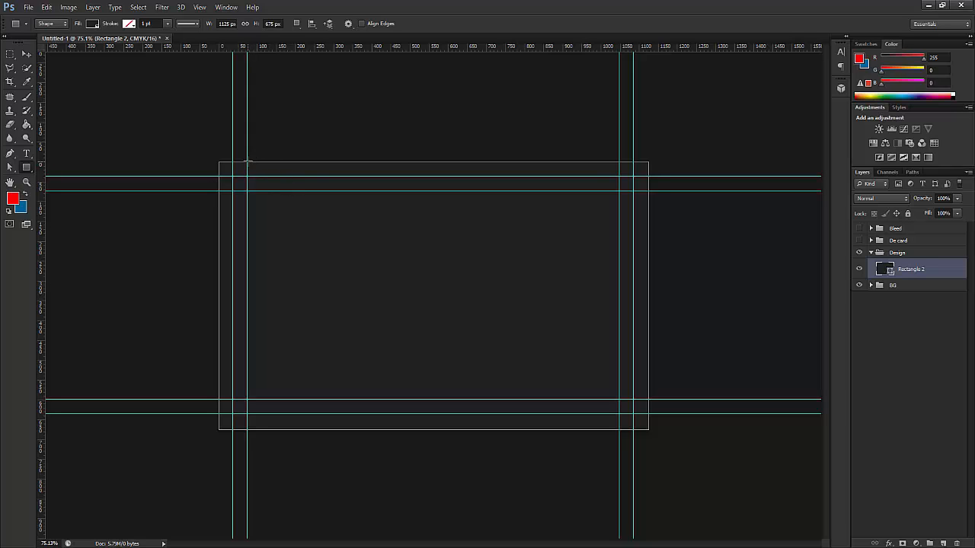
- Draw a tall rectangle on the card's left side filled pure white
left_click_drag(247, 162, 378, 430)
left_click(92, 23)
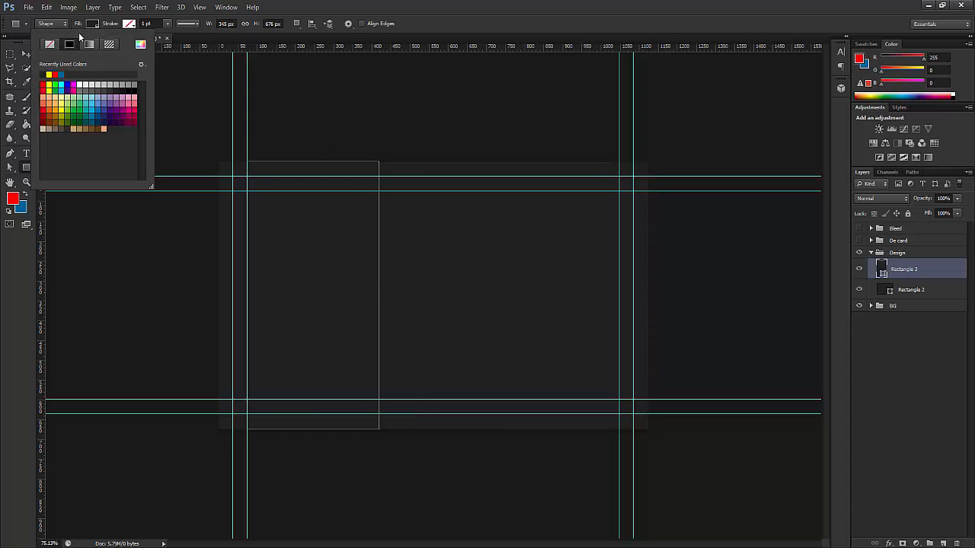
left_click(131, 84)
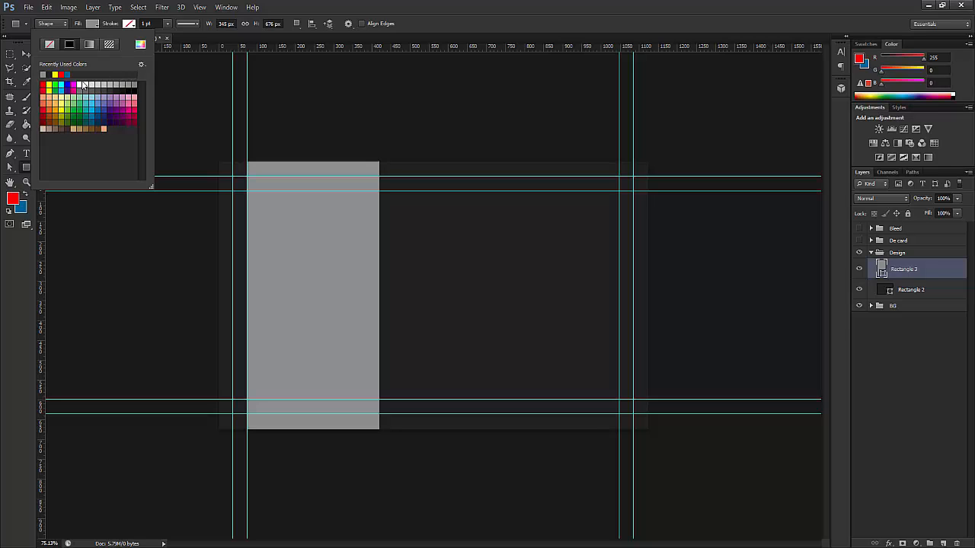
left_click(87, 81)
left_click(77, 85)
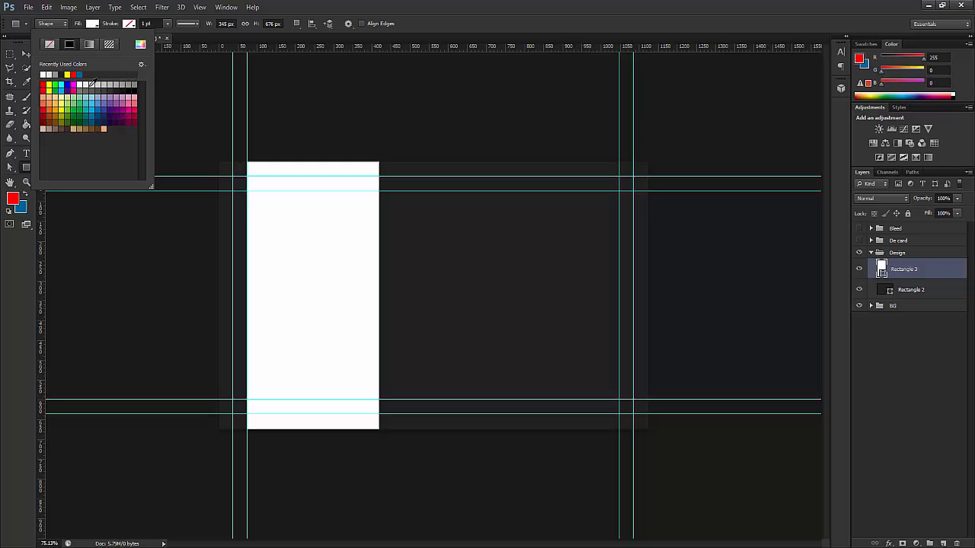
left_click(26, 55)
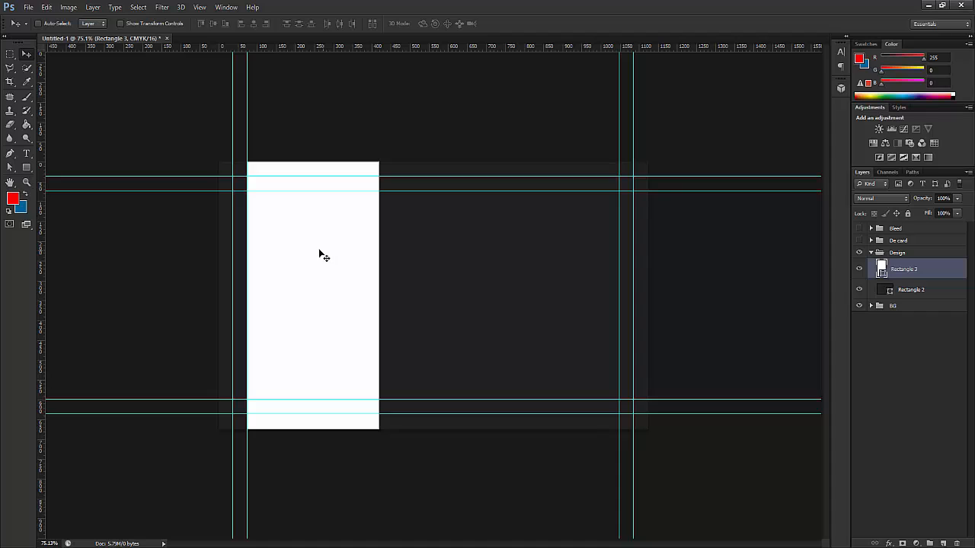
- Widen the white panel to the right with Free Transform and apply the new width
key("ctrl+t")
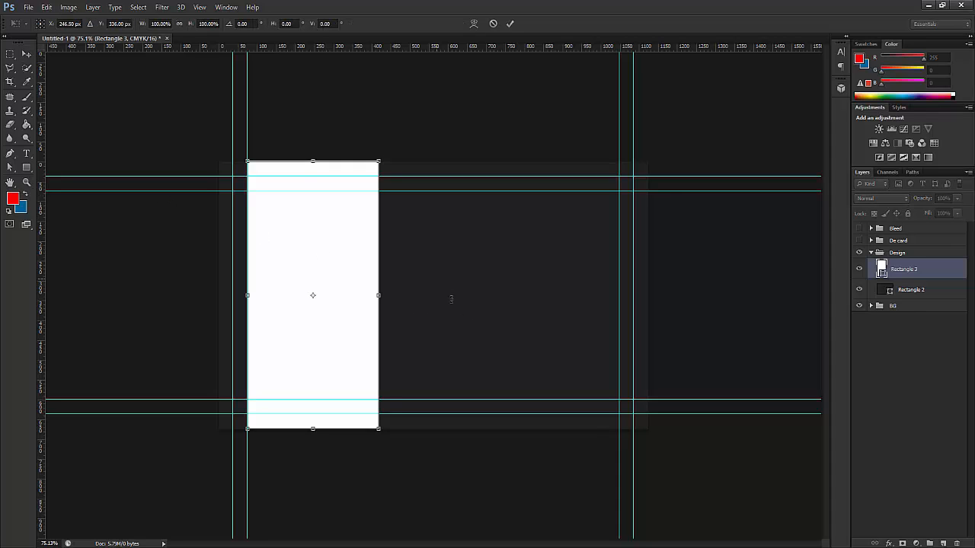
left_click_drag(379, 295, 408, 295)
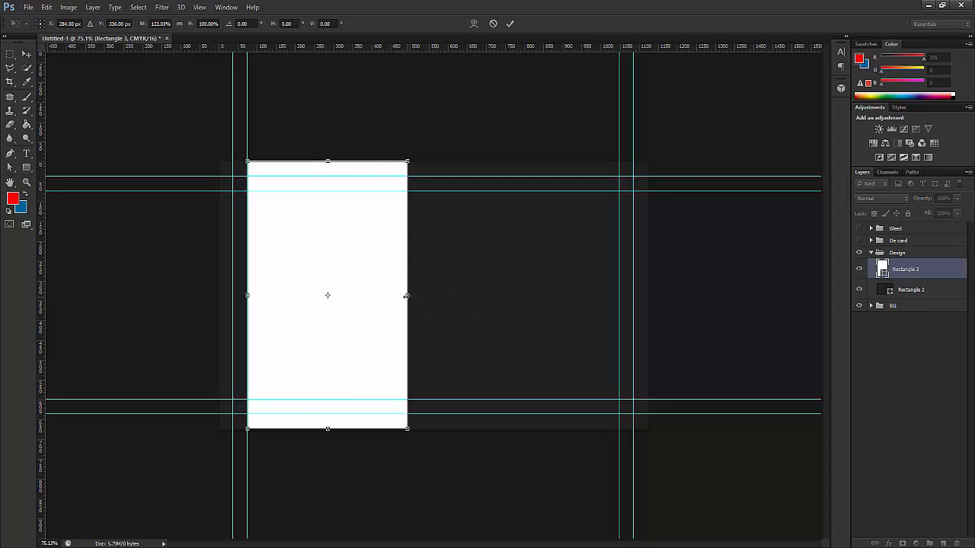
left_click(27, 54)
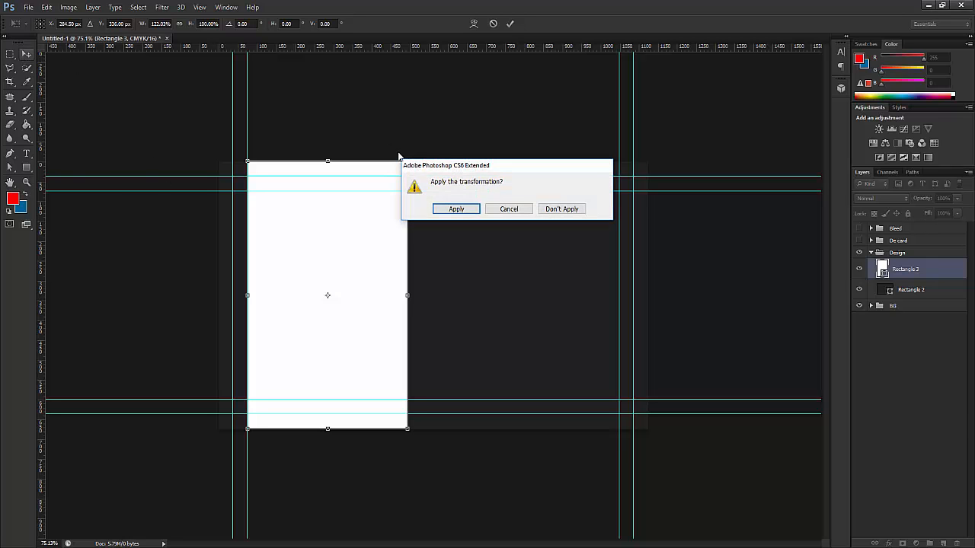
left_click(470, 210)
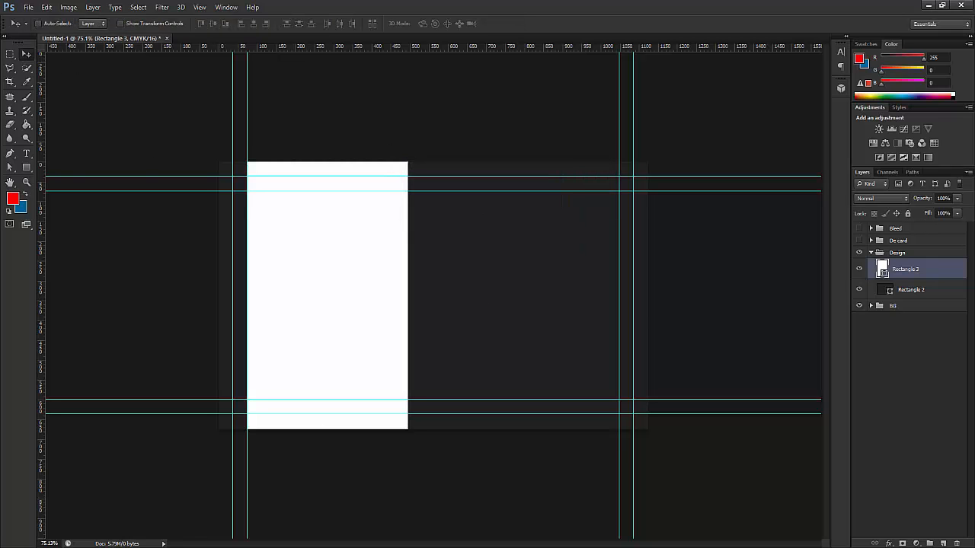
key("alt+Tab")
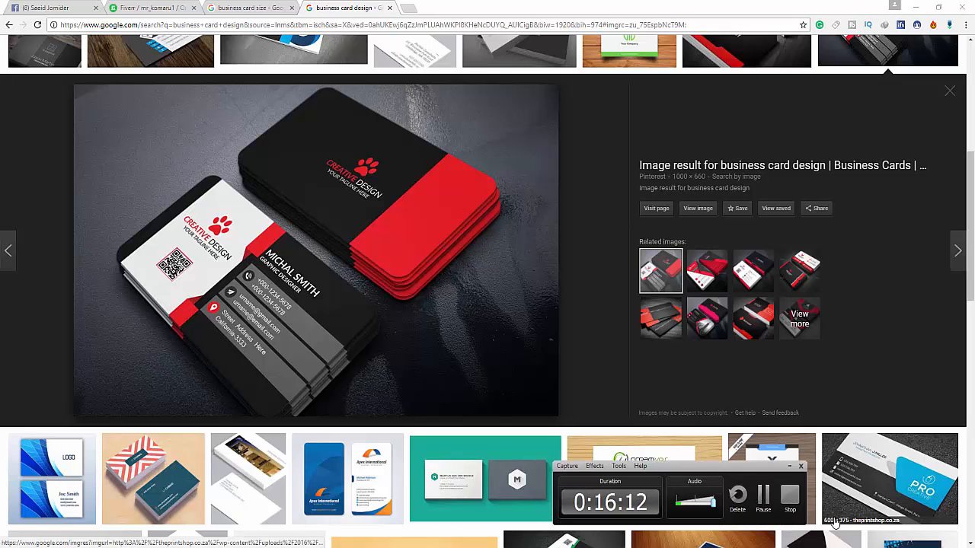
- Look over the red-and-black business card preview in Chrome, then go back to Photoshop
left_click(791, 502)
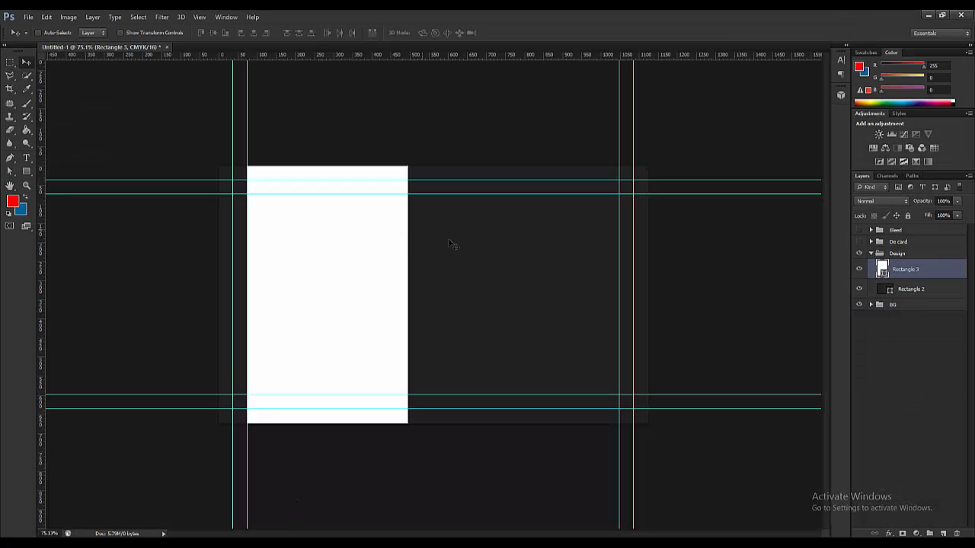
- Draw a tall narrow bar at the white panel's top-right edge and fill it crimson red
left_click_drag(27, 171, 48, 174)
left_click(49, 170)
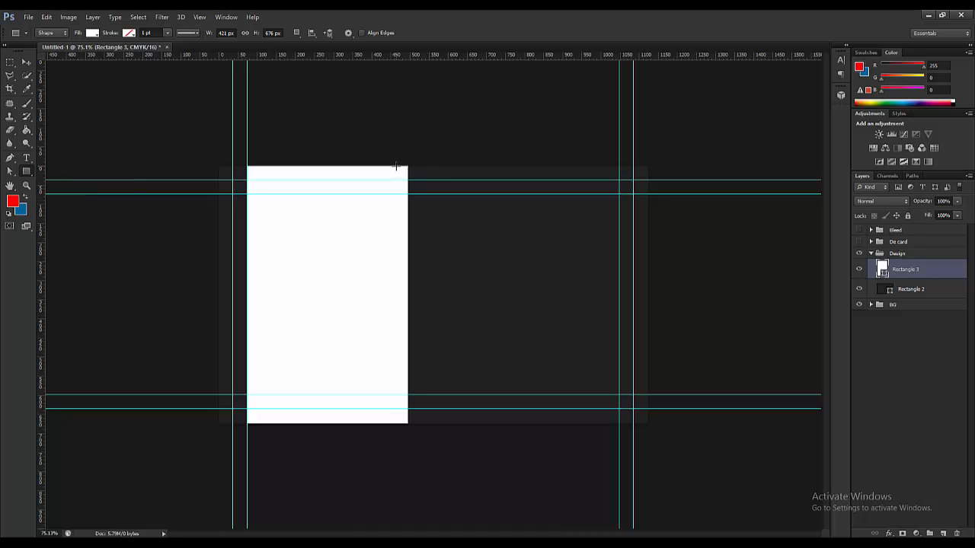
left_click_drag(395, 165, 422, 248)
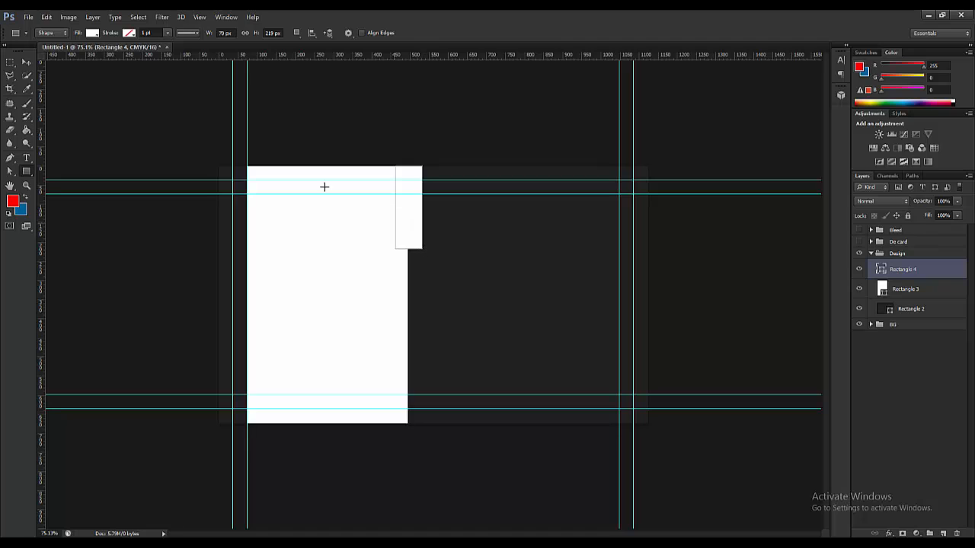
left_click(92, 32)
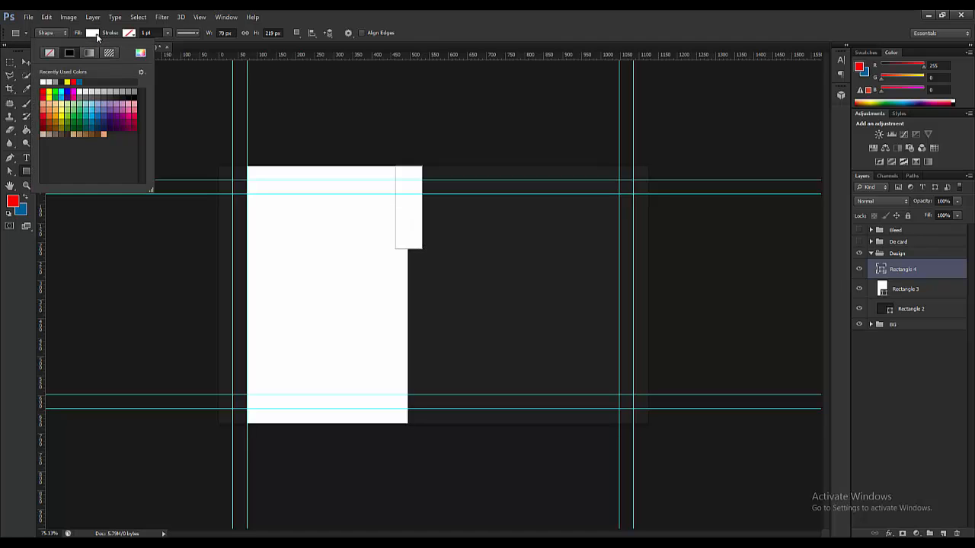
left_click(45, 92)
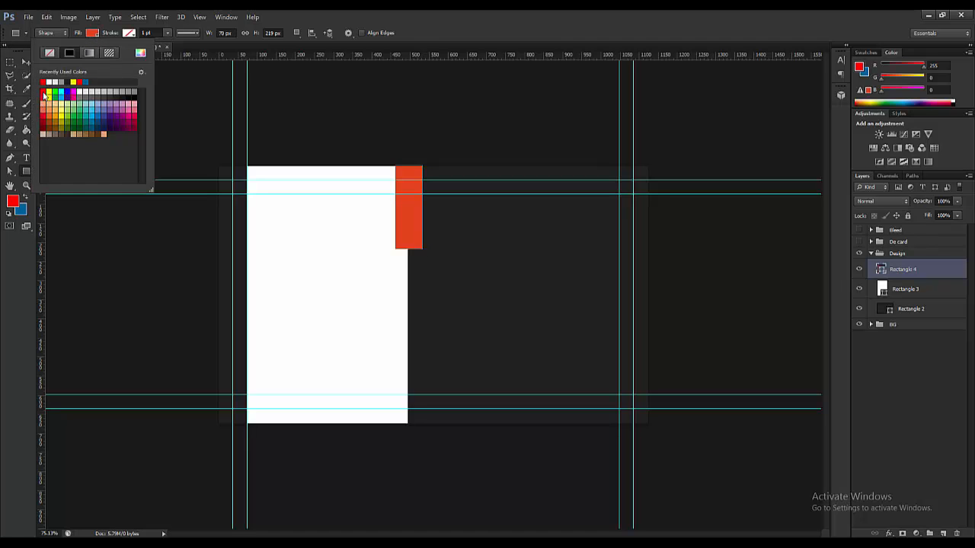
left_click(48, 92)
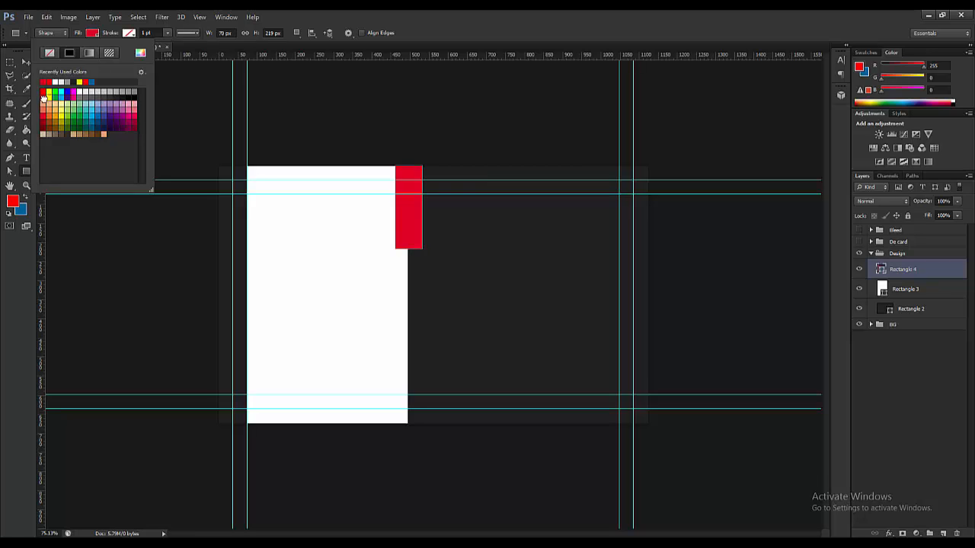
left_click(26, 61)
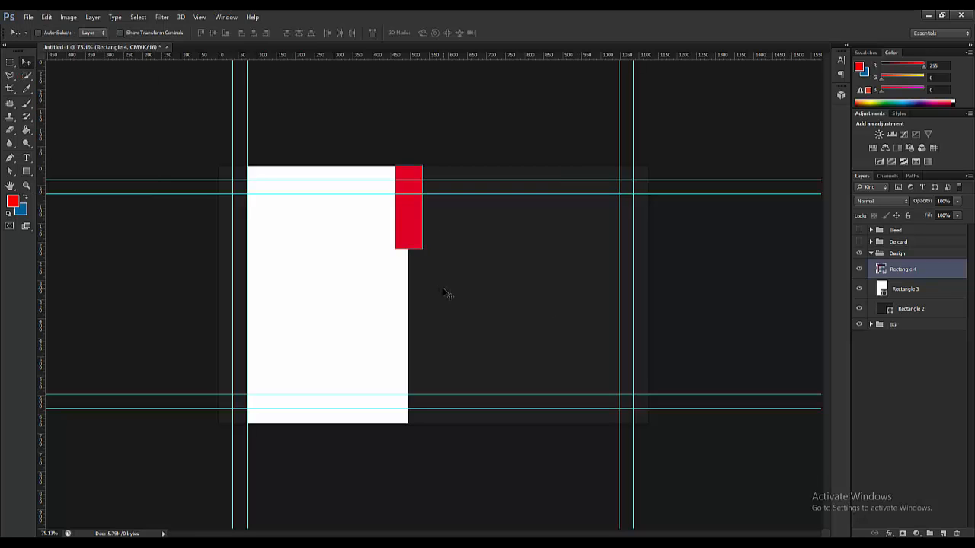
- Alt-drag copy the red bar to the bottom edge, and add small red blocks beside both bars
left_click_drag(410, 215, 410, 387)
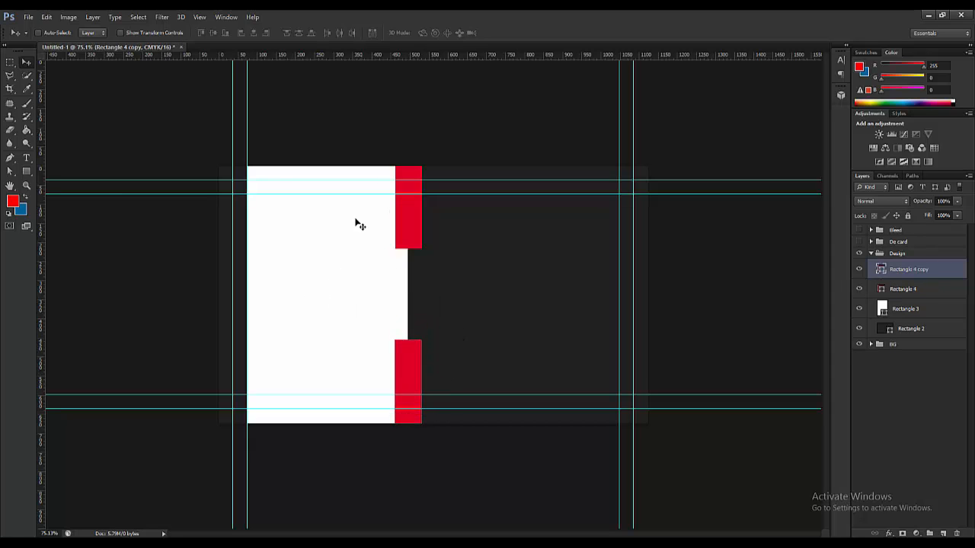
left_click(24, 174)
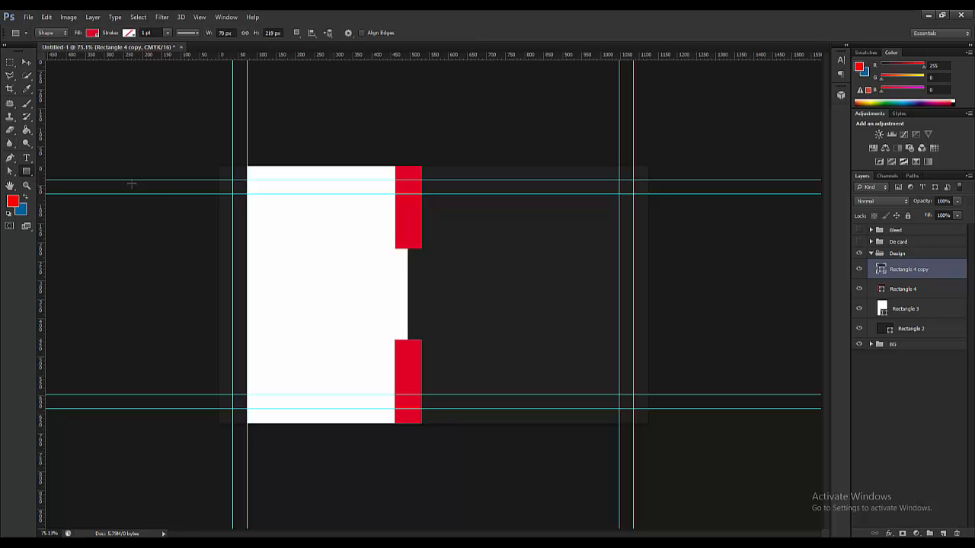
scroll(393, 258, "up", 5)
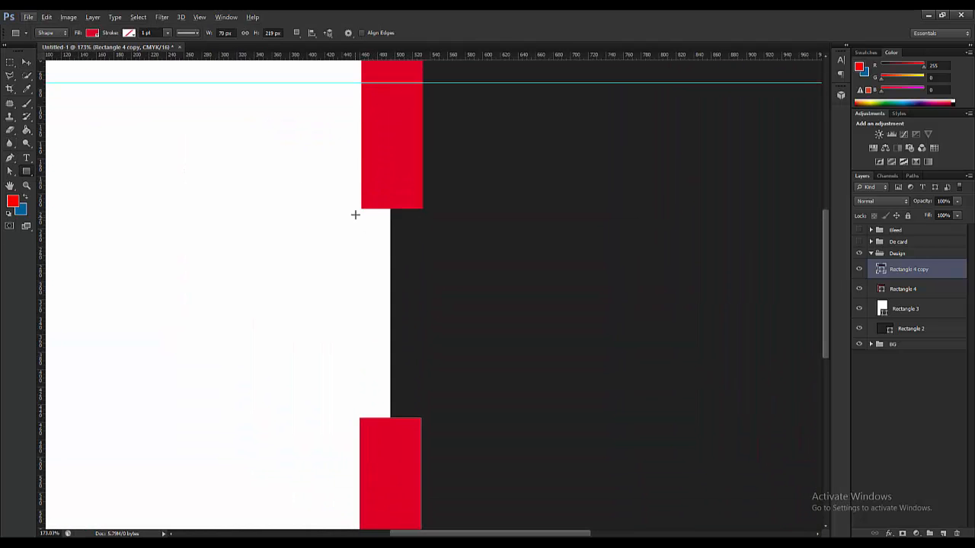
scroll(361, 207, "up", 1)
left_click_drag(362, 207, 398, 272)
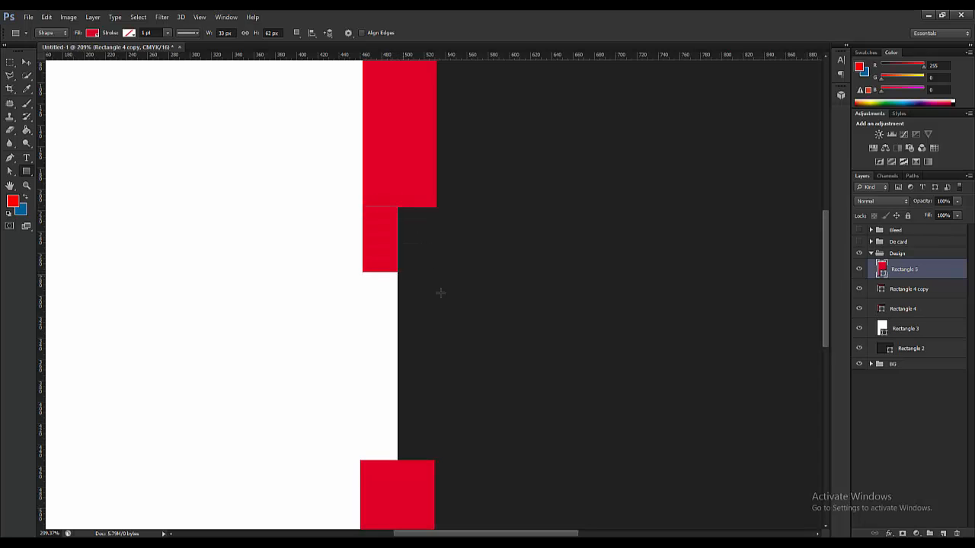
left_click(25, 62)
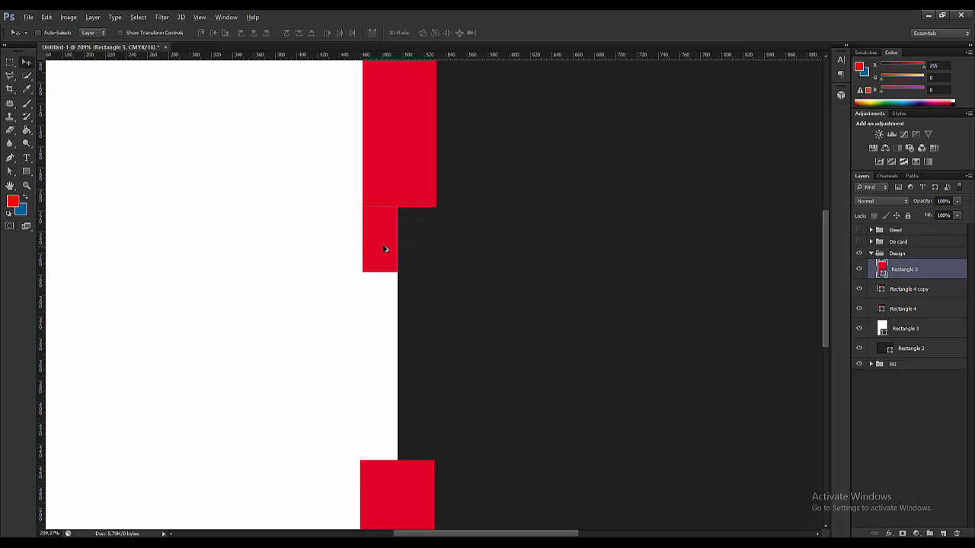
left_click_drag(385, 249, 383, 436)
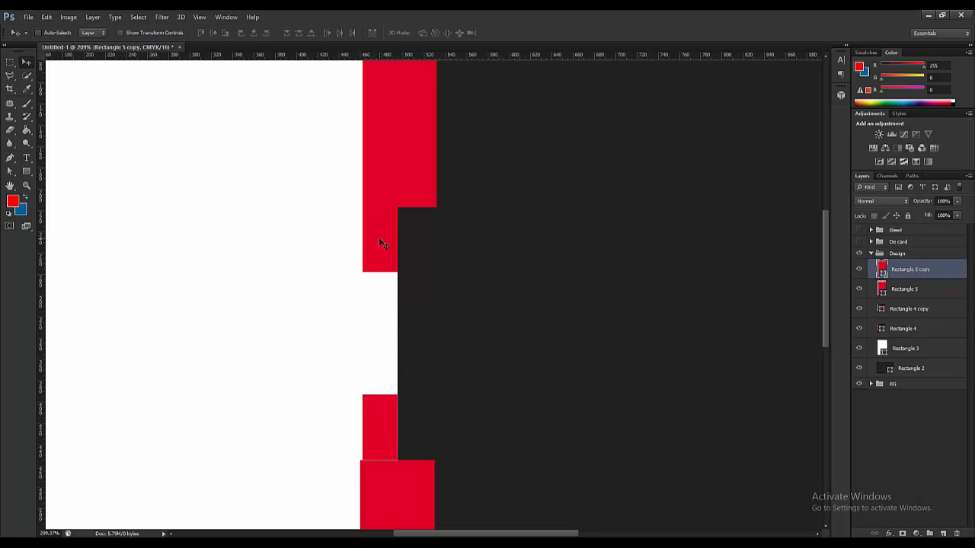
- Skew the lower small red block into a slanted triangle and apply it
key("ctrl+t")
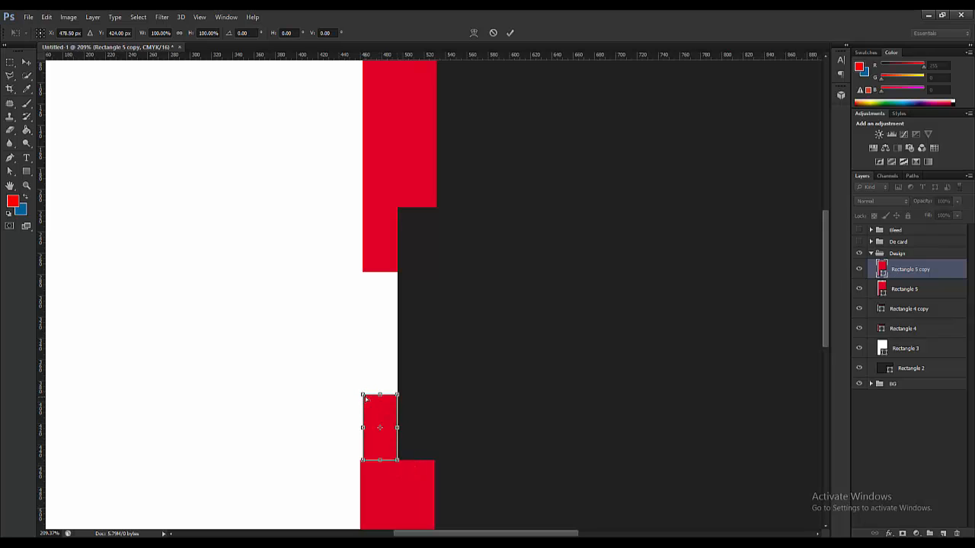
left_click_drag(365, 395, 398, 396)
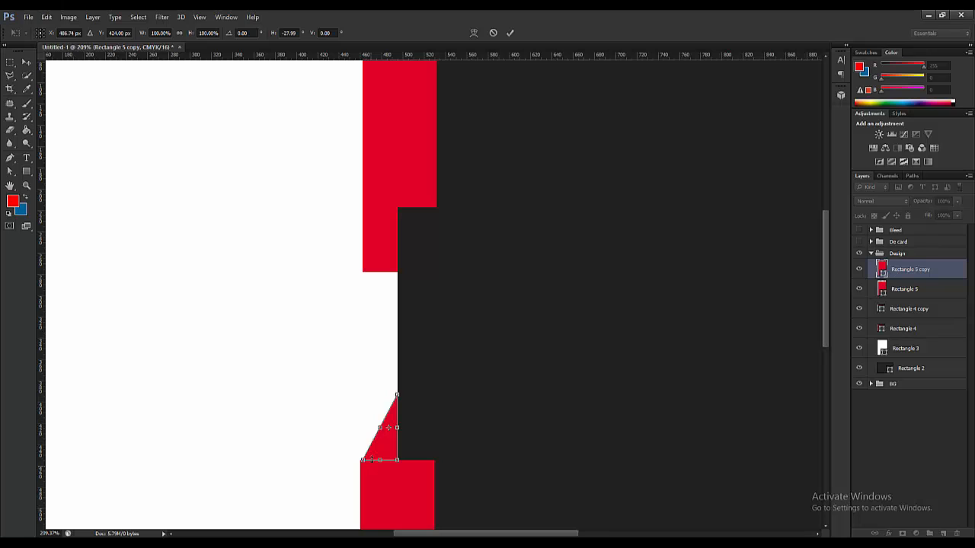
scroll(377, 435, "up", 3)
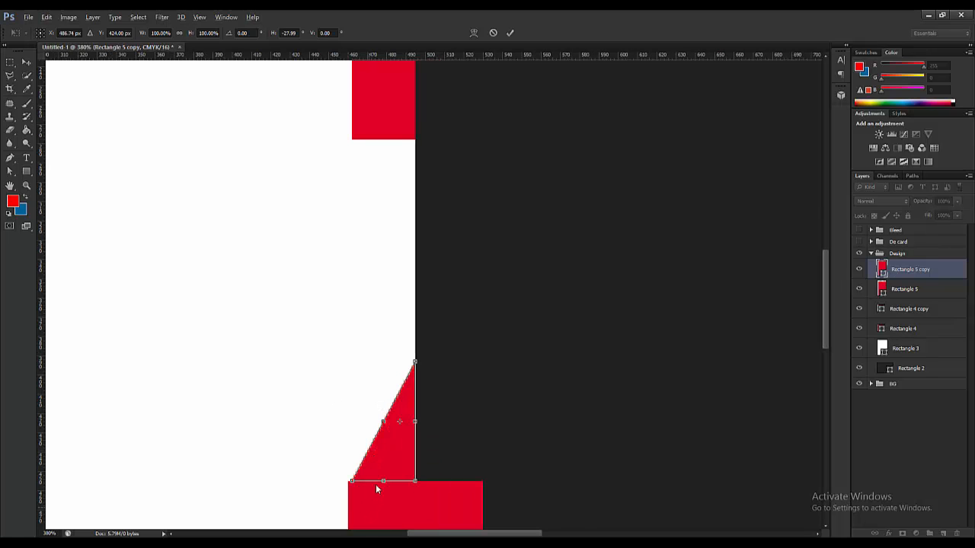
scroll(367, 468, "up", 1)
scroll(357, 489, "up", 1)
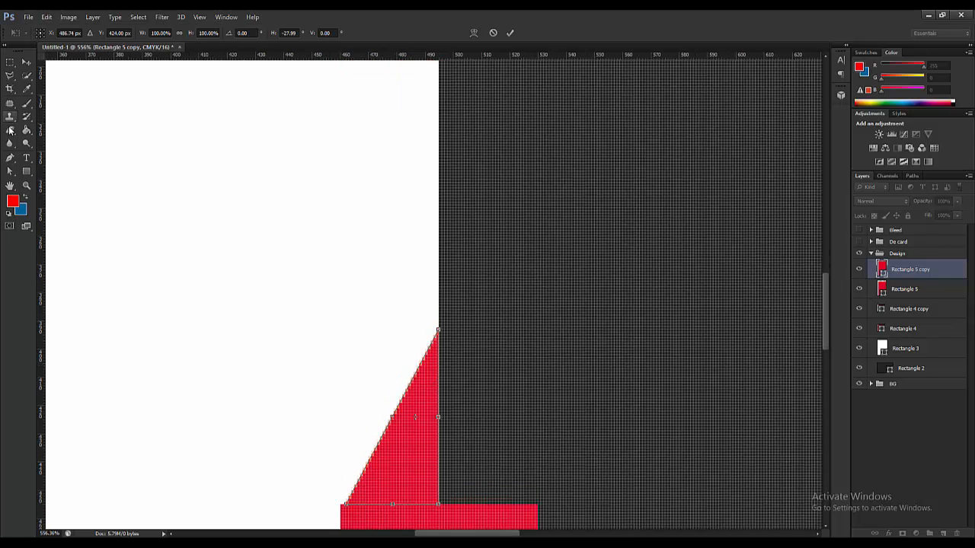
left_click(25, 61)
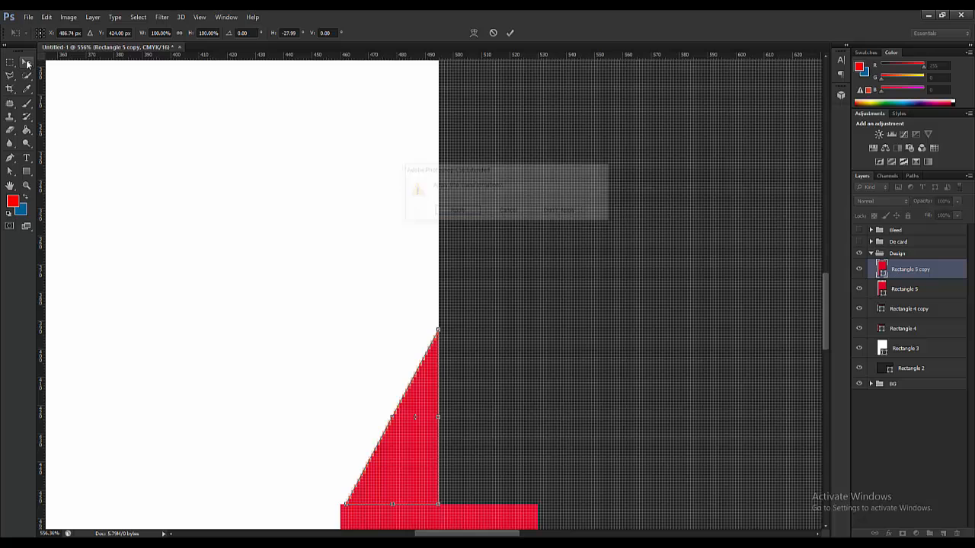
left_click(455, 211)
scroll(391, 426, "down", 1)
scroll(366, 407, "up", 1)
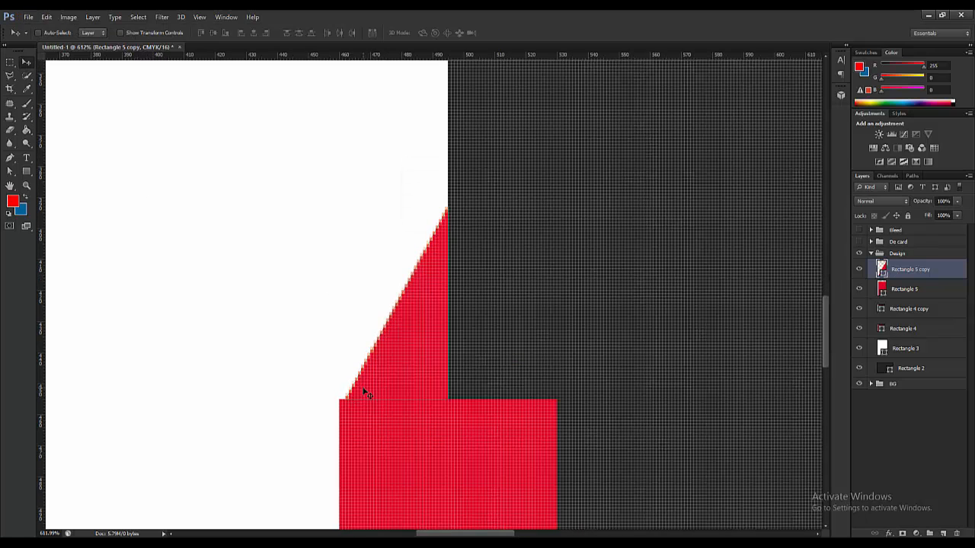
- Stretch the triangle slightly wider to the left and apply the change
key("ctrl+t")
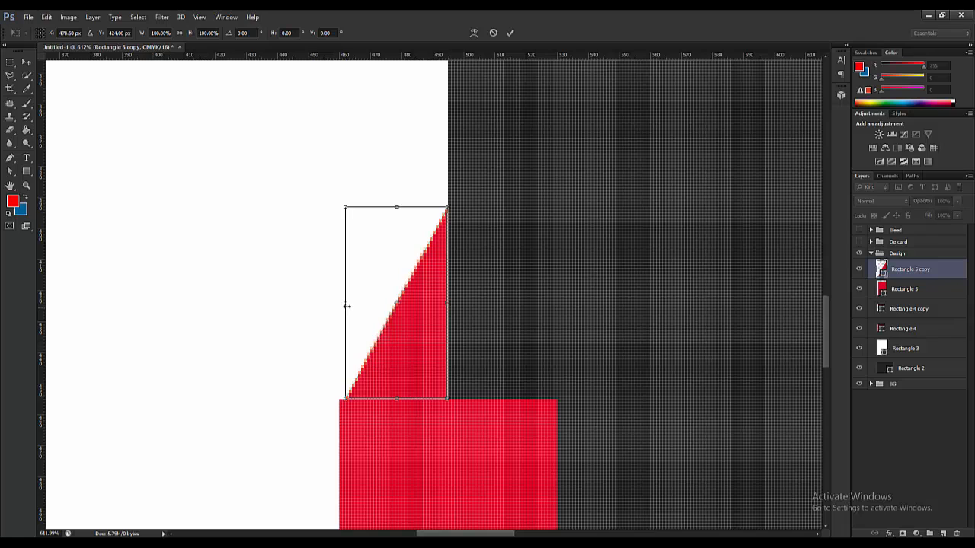
left_click_drag(344, 304, 340, 305)
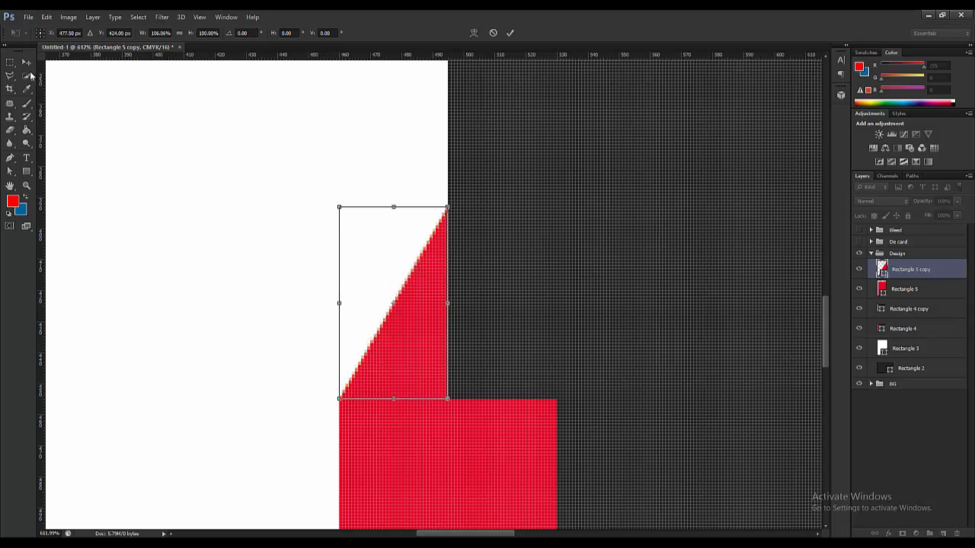
left_click(26, 62)
left_click(456, 211)
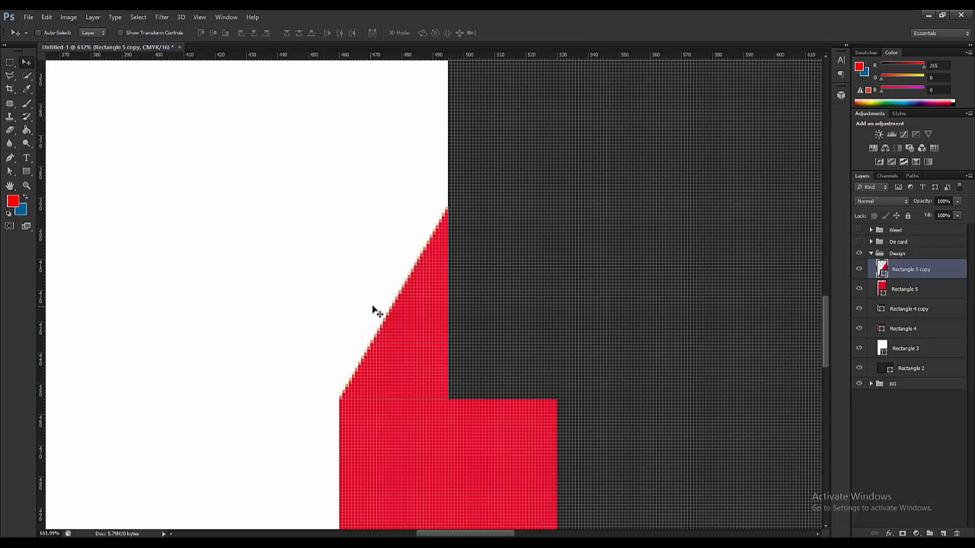
scroll(410, 318, "down", 5)
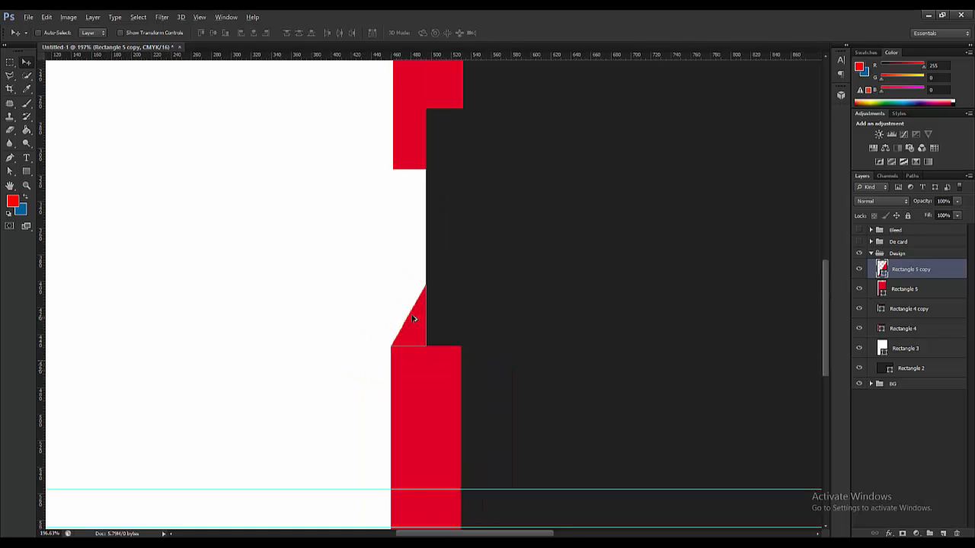
scroll(415, 326, "up", 1)
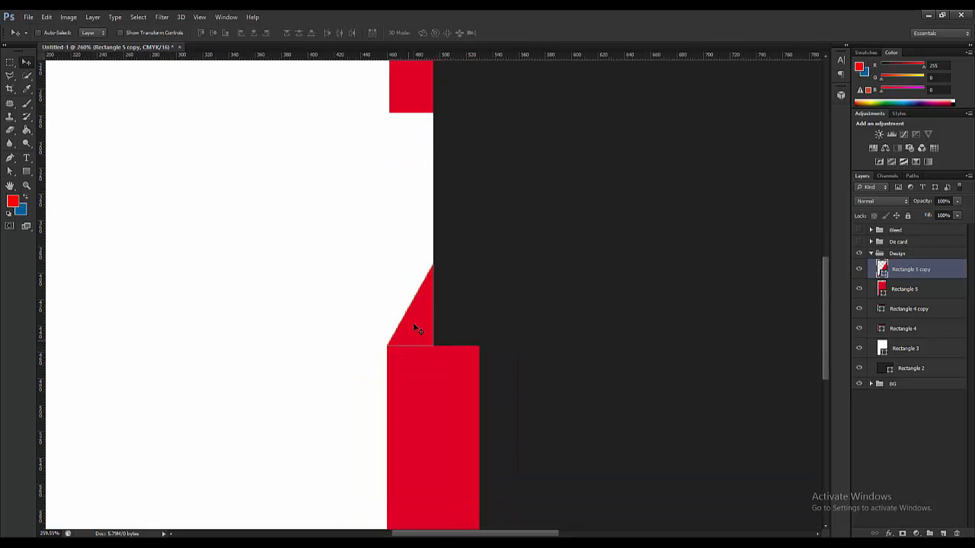
- Set the foreground colour to dark red #990000
left_click(13, 202)
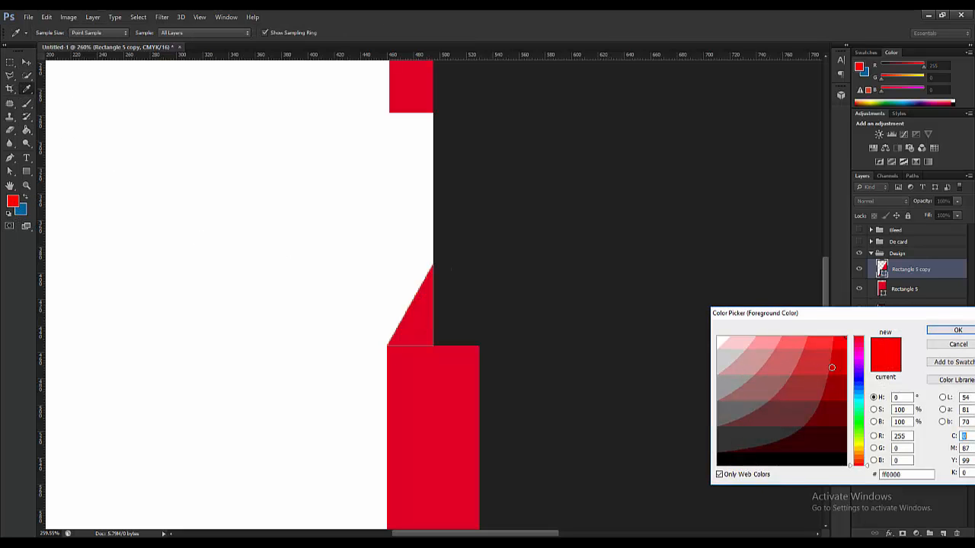
type("12")
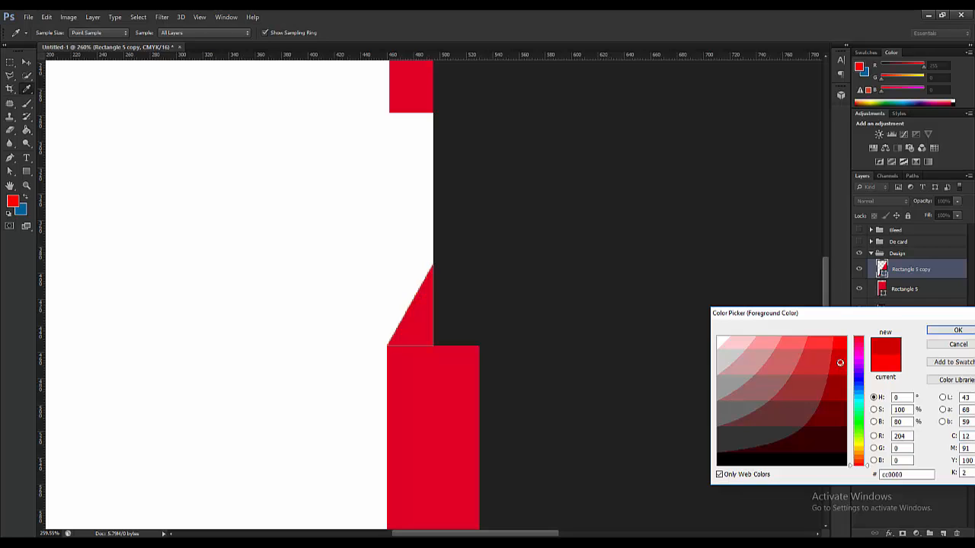
left_click(841, 380)
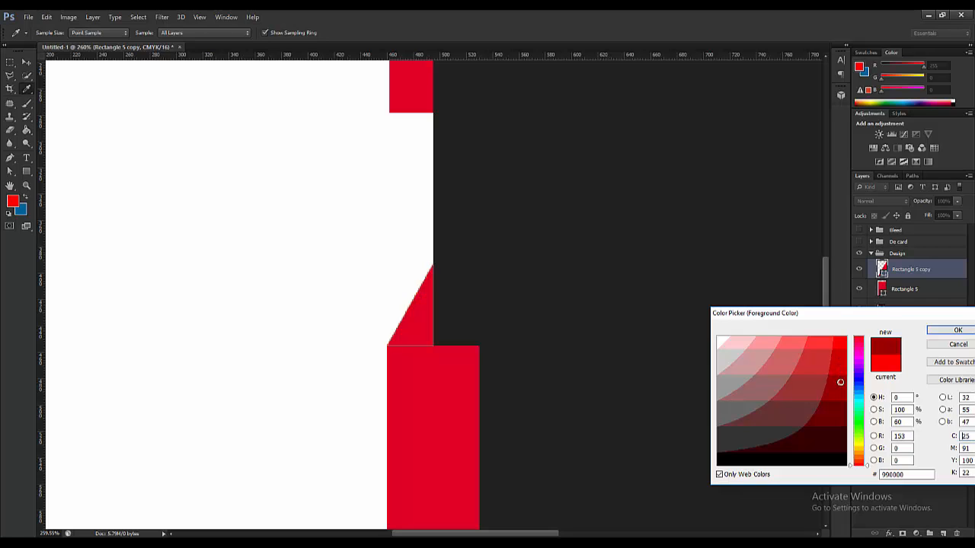
left_click(958, 330)
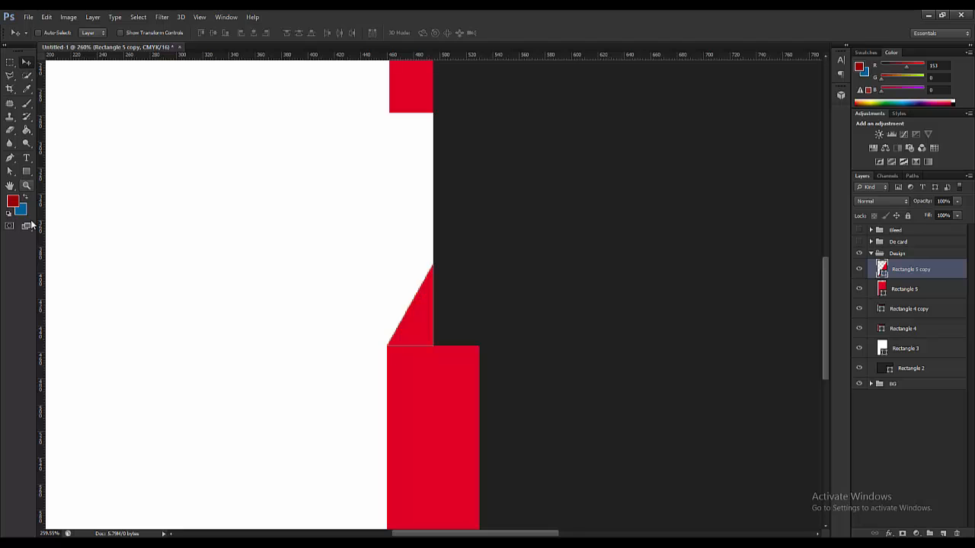
key("ctrl+0")
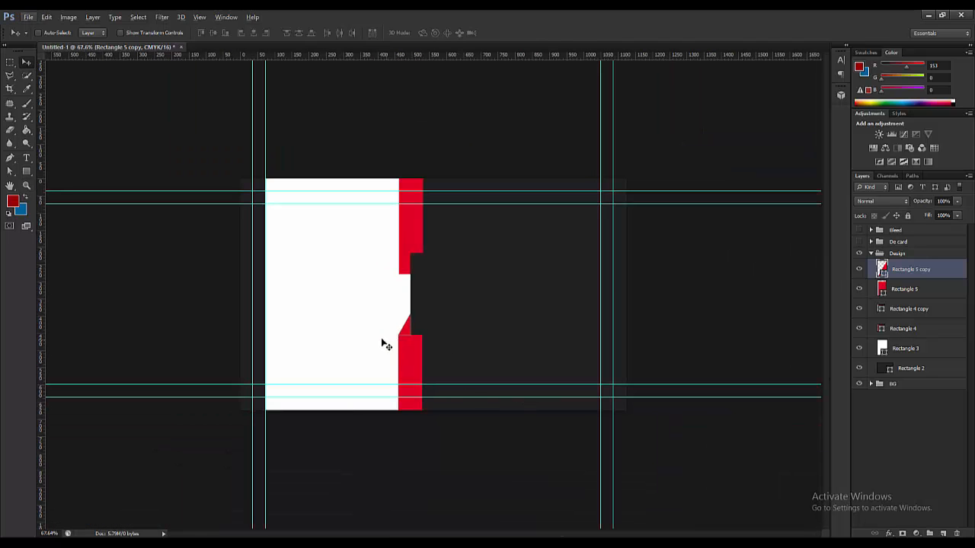
key("ctrl+plus")
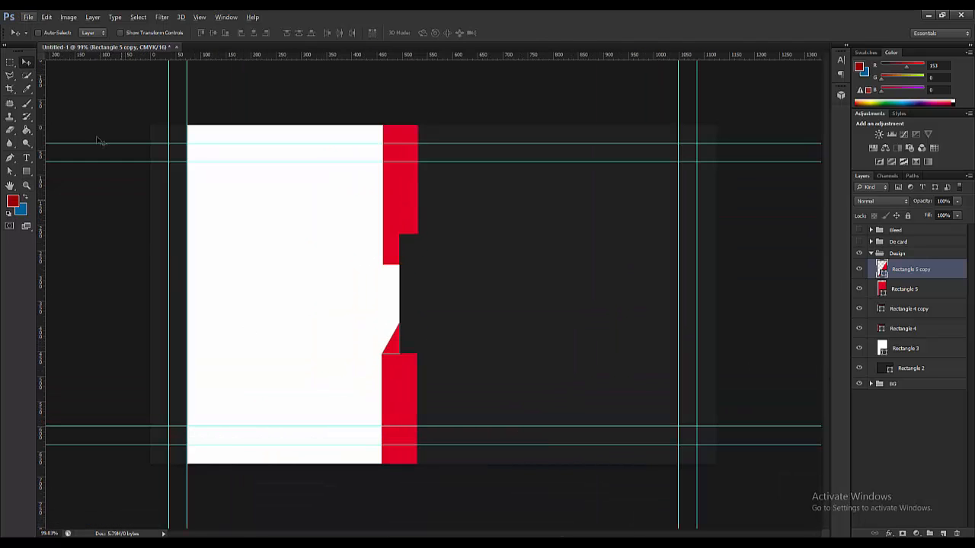
- Fill the lower slanted triangle with the dark red swatch
left_click(26, 172)
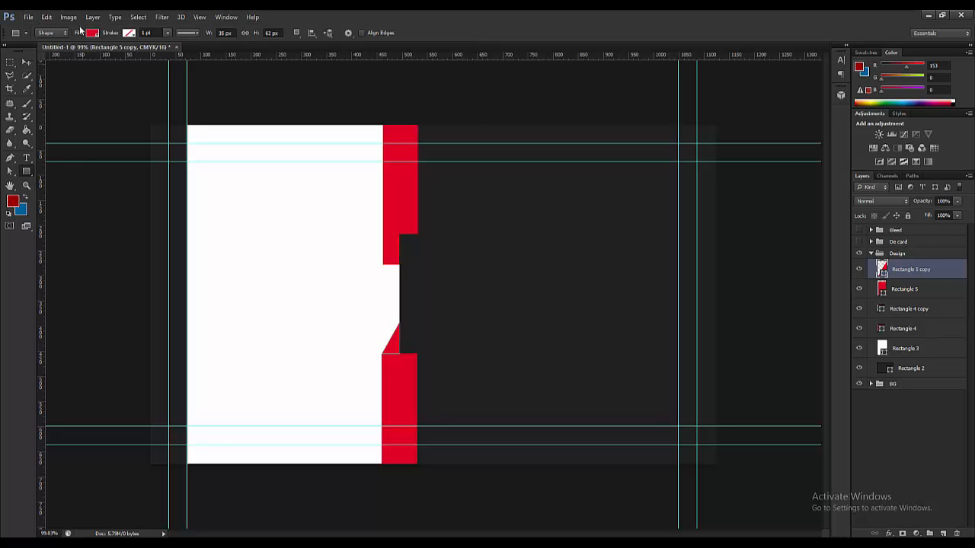
left_click(90, 33)
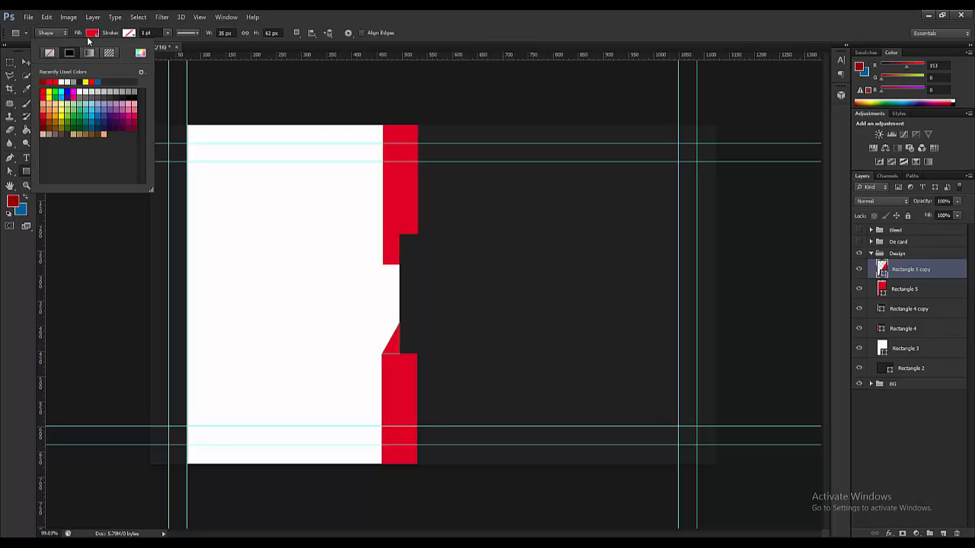
left_click(44, 126)
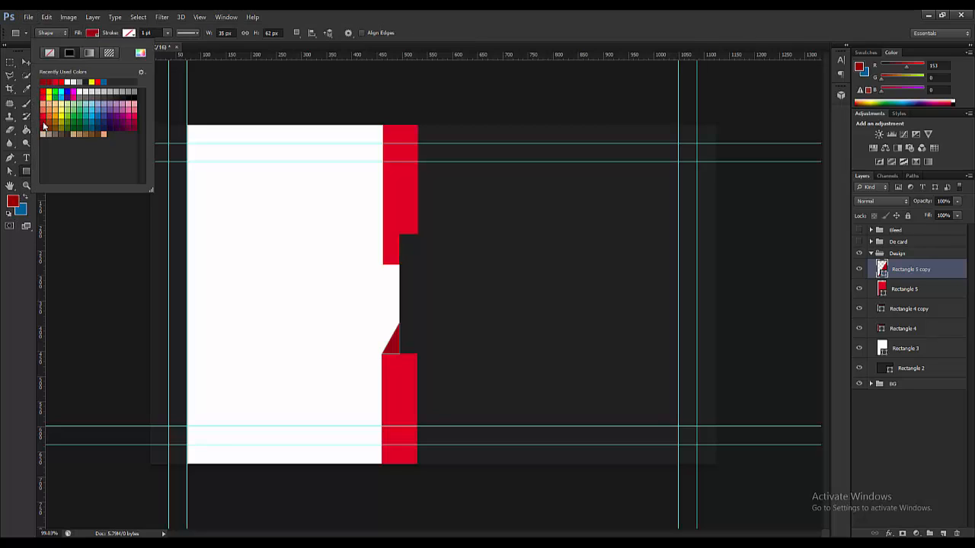
left_click(9, 58)
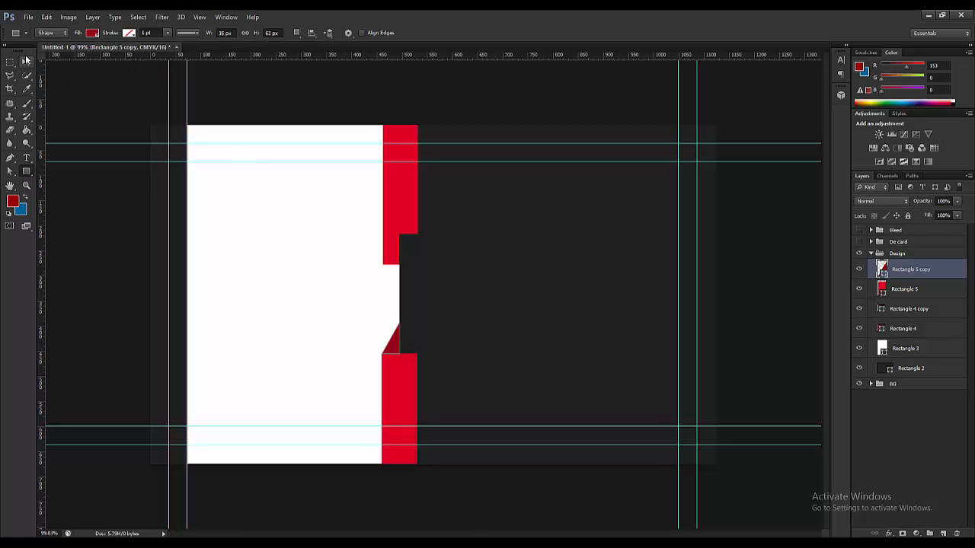
left_click(26, 62)
scroll(420, 319, "down", 3)
- Skew Rectangle 5 under the top bar into a slanted triangle and apply it
scroll(421, 319, "down", 1)
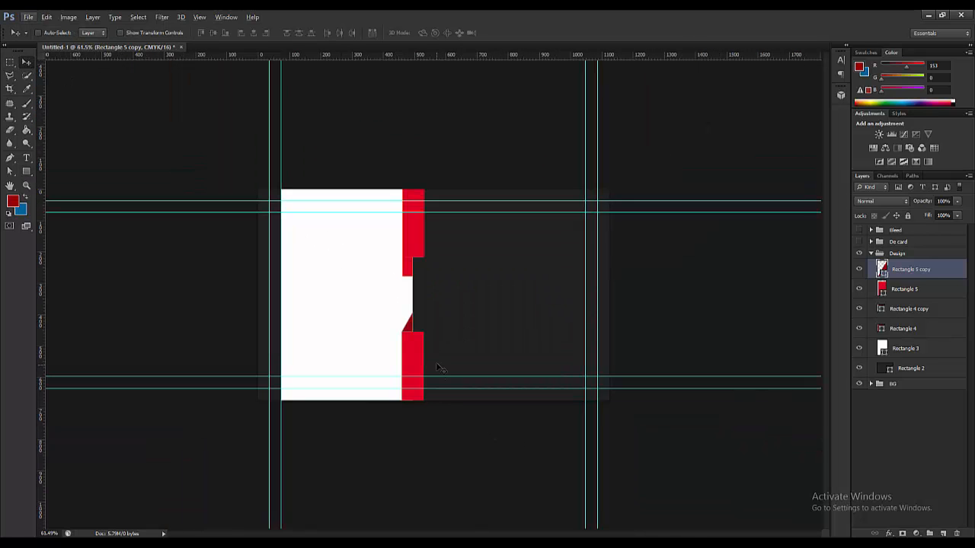
scroll(392, 240, "up", 2)
scroll(377, 245, "up", 4)
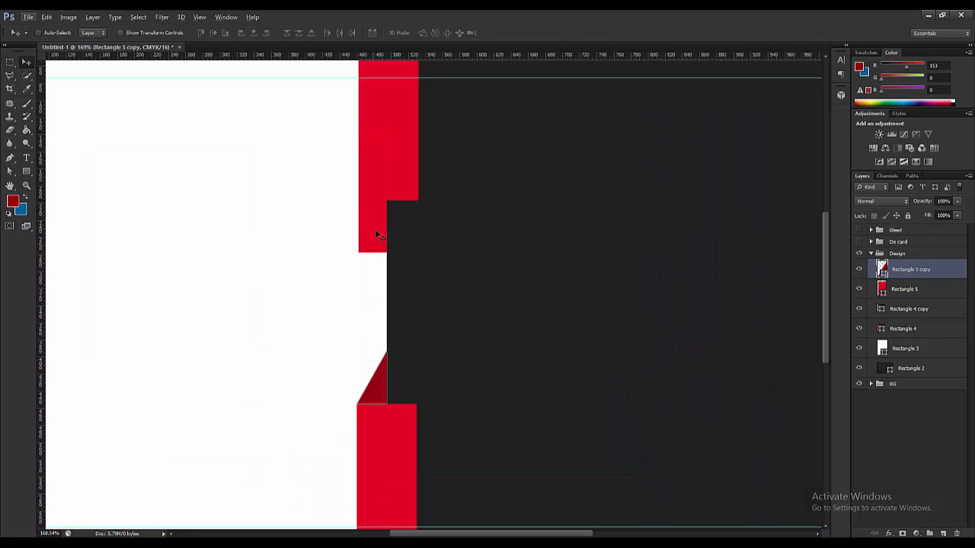
left_click(378, 243, "ctrl")
key("ctrl+t")
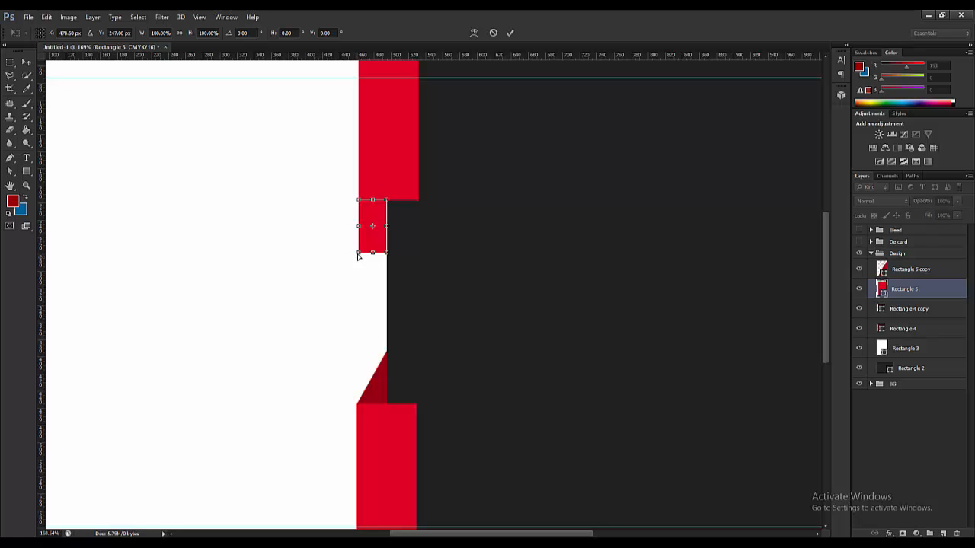
left_click_drag(359, 255, 386, 252)
left_click(26, 62)
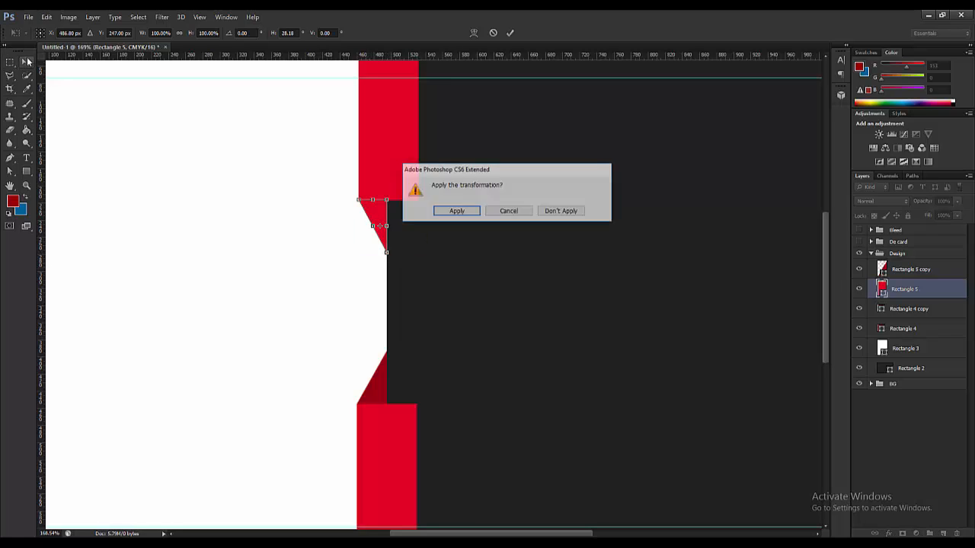
left_click(457, 211)
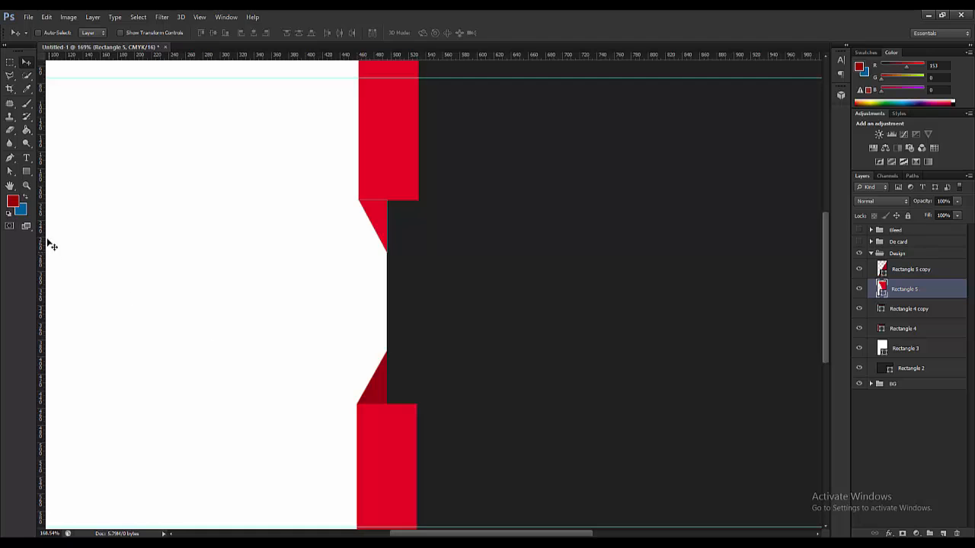
- Rasterize and paint-bucket fill the upper triangle dark red, then undo the fill
left_click(25, 129)
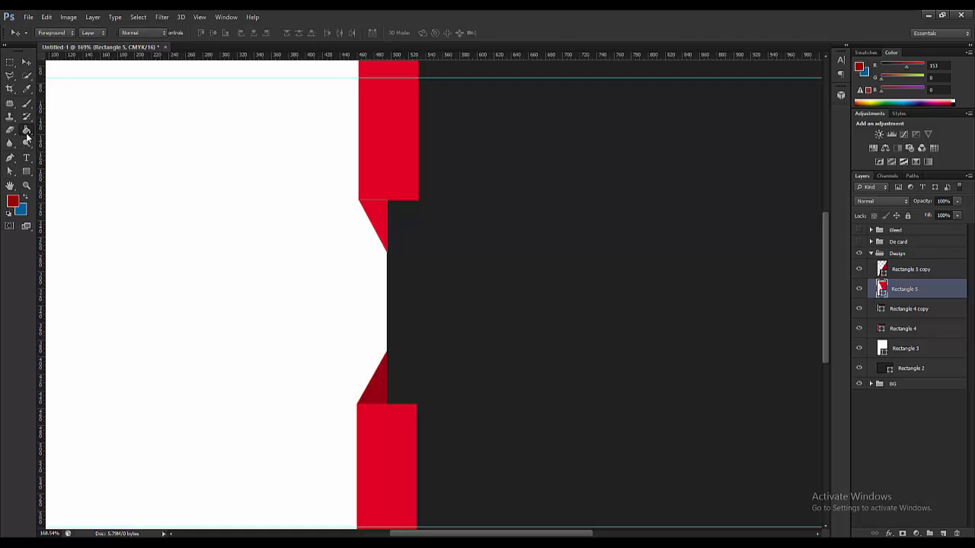
left_click(365, 221)
left_click(451, 212)
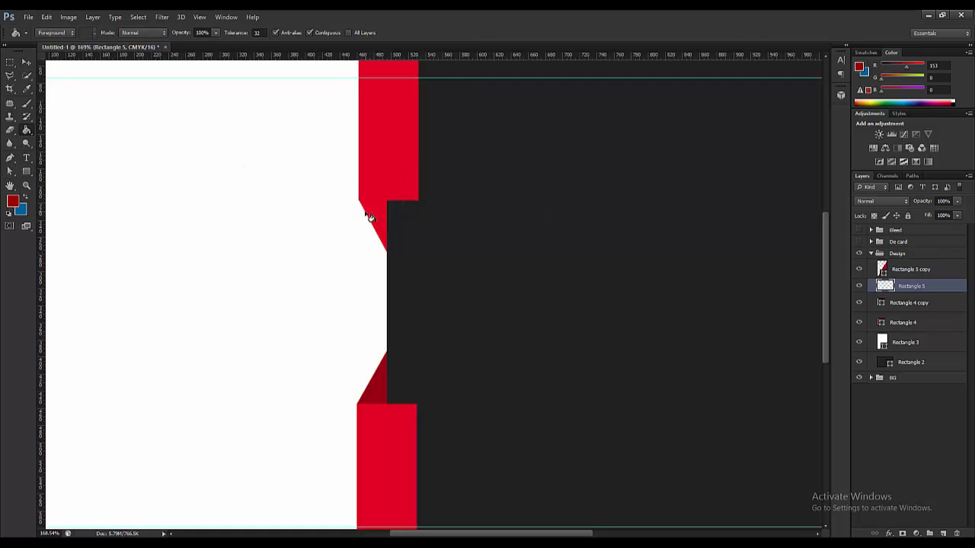
left_click(365, 217)
key("ctrl+z")
key("ctrl+z")
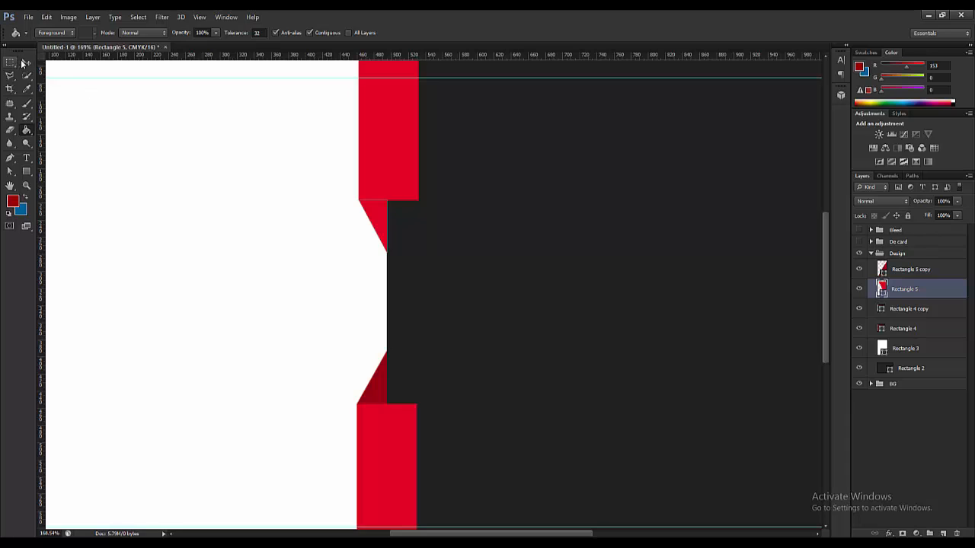
- Give Rectangle 5 the dark red fill swatch, then fit the whole card on screen
left_click(26, 62)
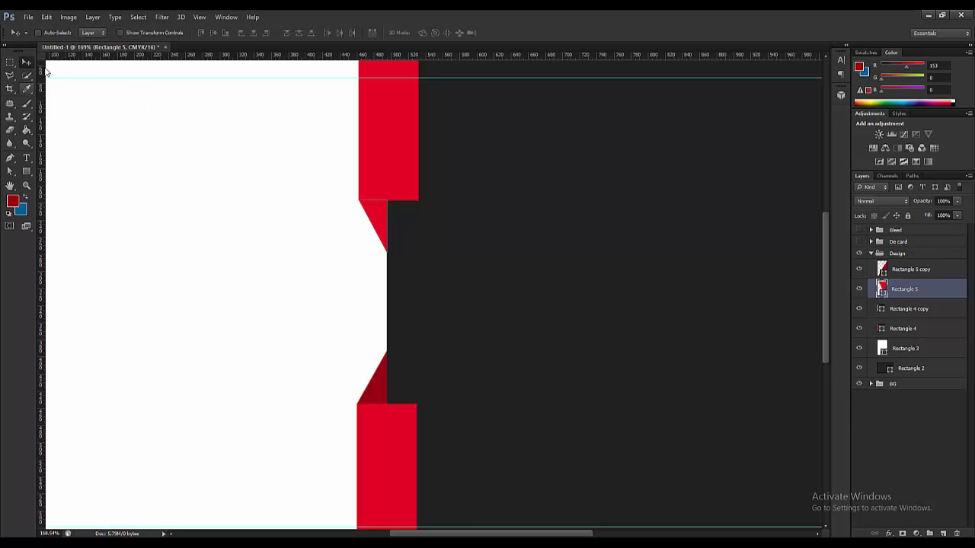
left_click(26, 173)
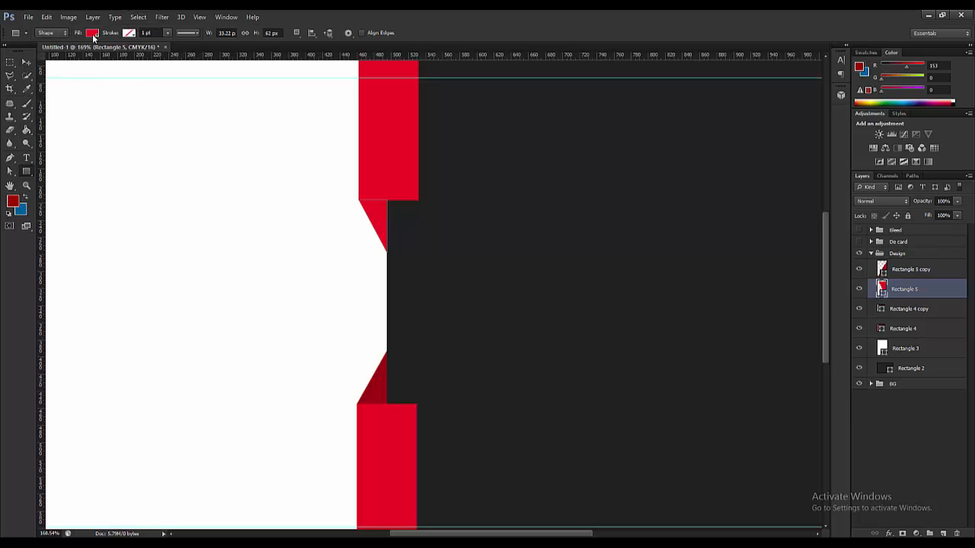
left_click(92, 33)
left_click(48, 119)
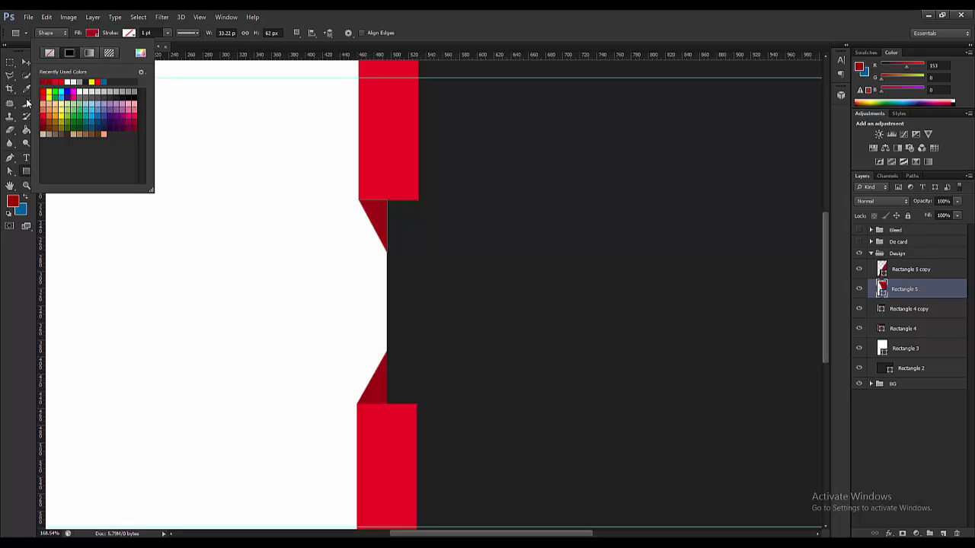
left_click(21, 63)
key("ctrl+0")
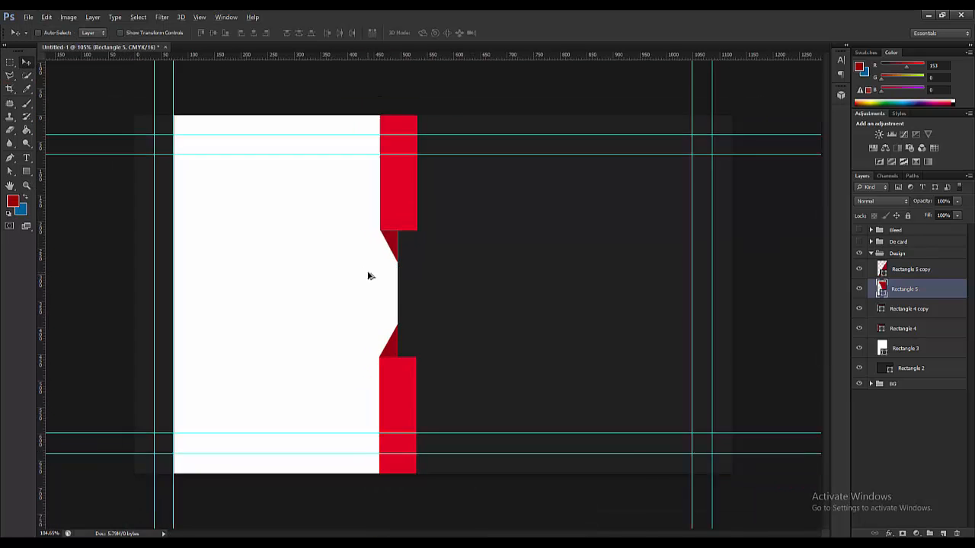
scroll(417, 260, "up", 10)
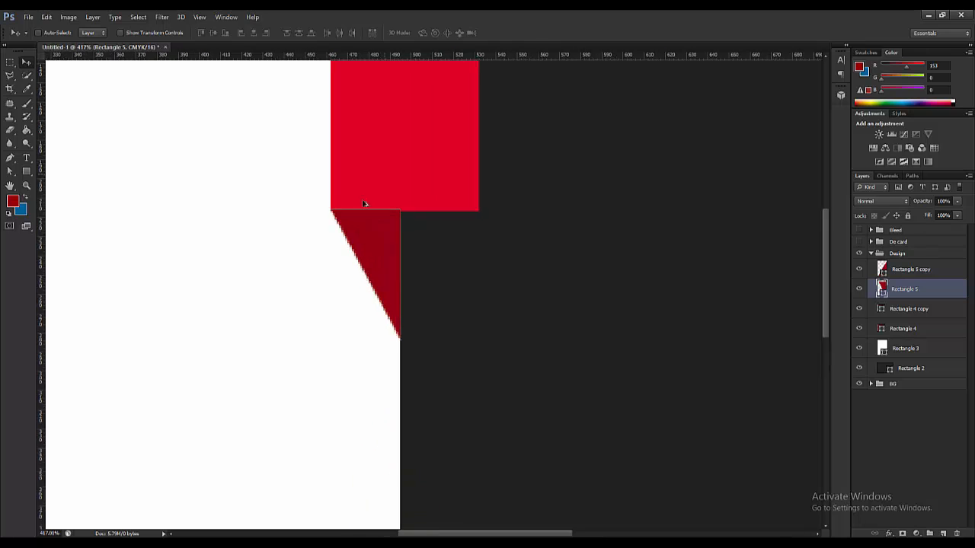
scroll(286, 267, "down", 8)
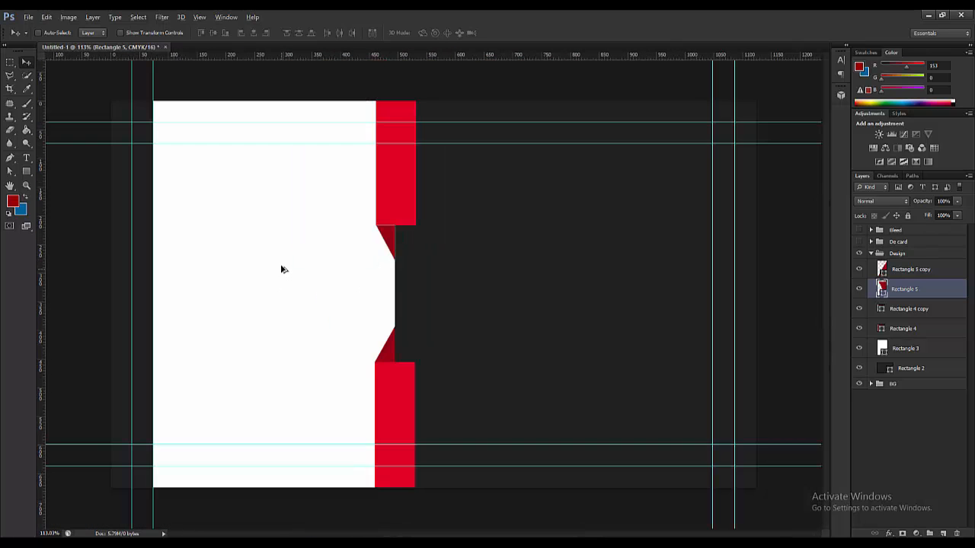
scroll(281, 269, "down", 3)
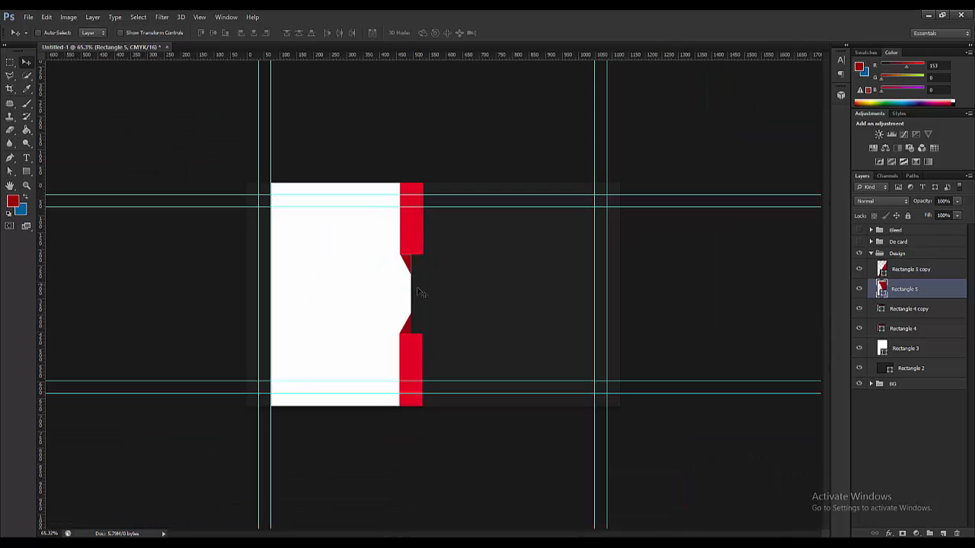
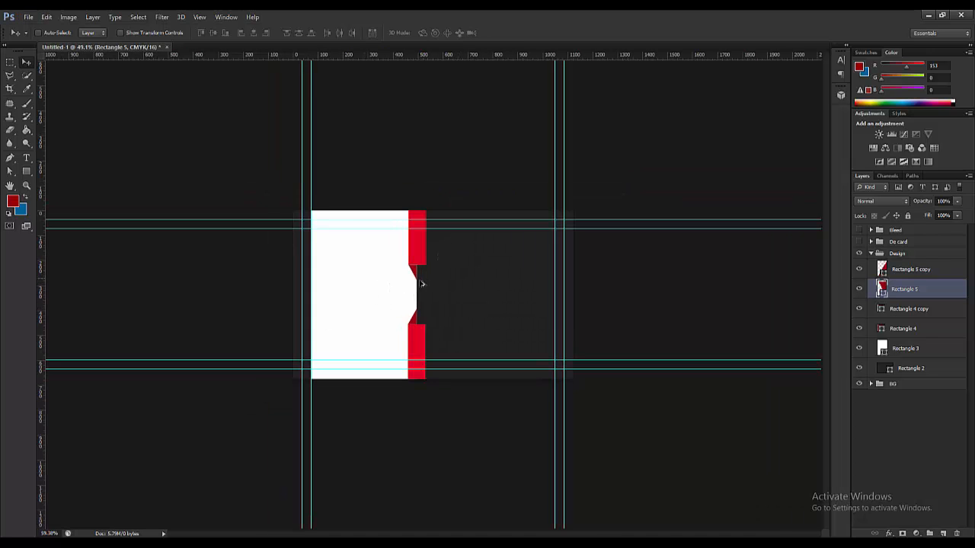
- Compare the card design against the reference business card image
scroll(408, 358, "down", 2)
scroll(450, 355, "up", 3)
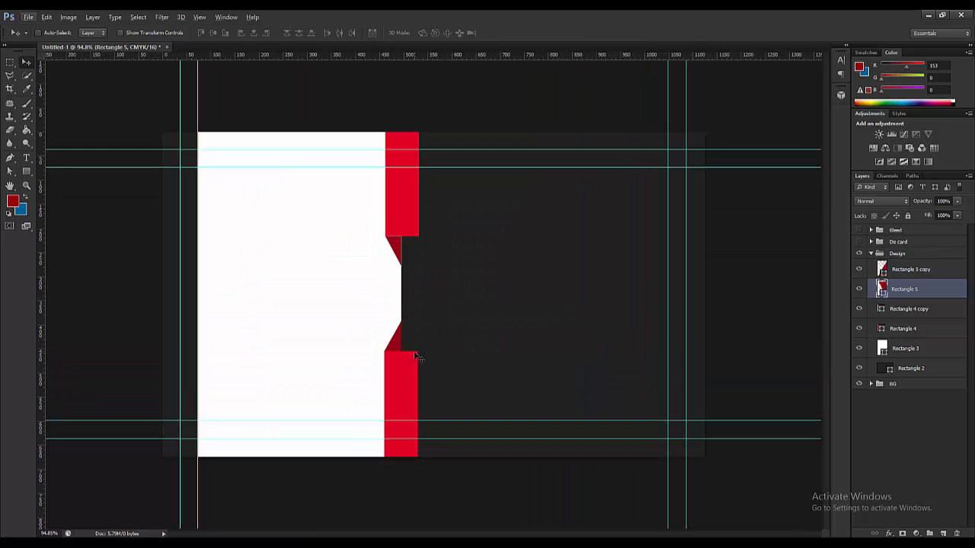
scroll(396, 383, "down", 1)
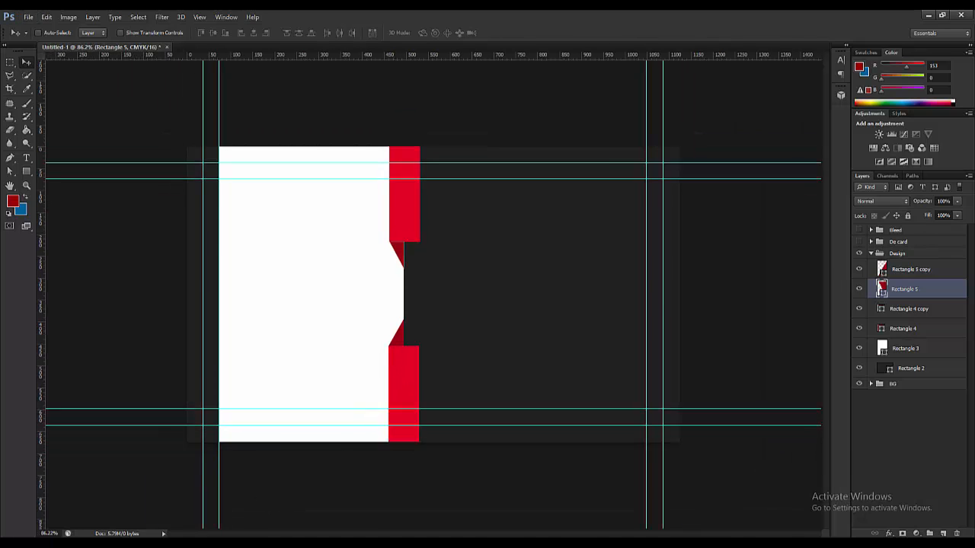
key("alt+Tab")
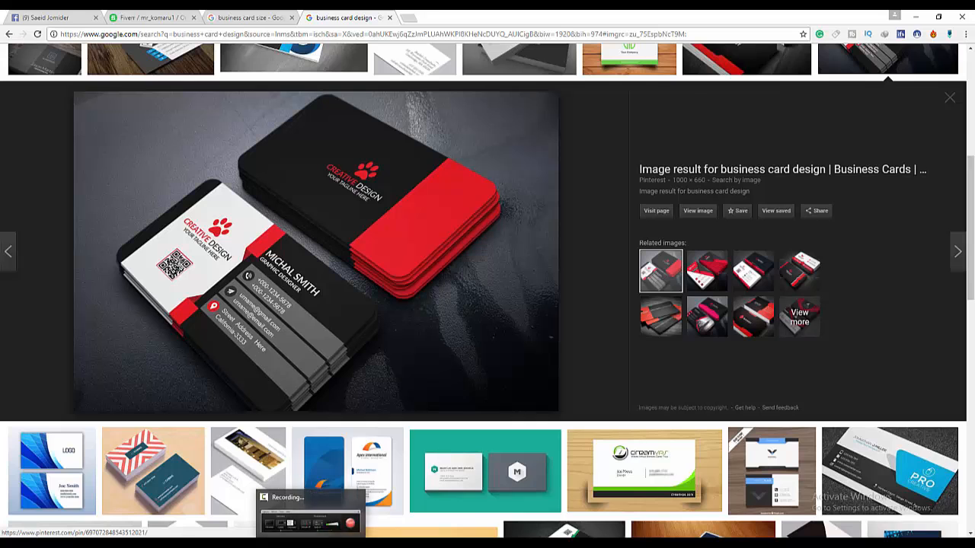
mouse_move(285, 542)
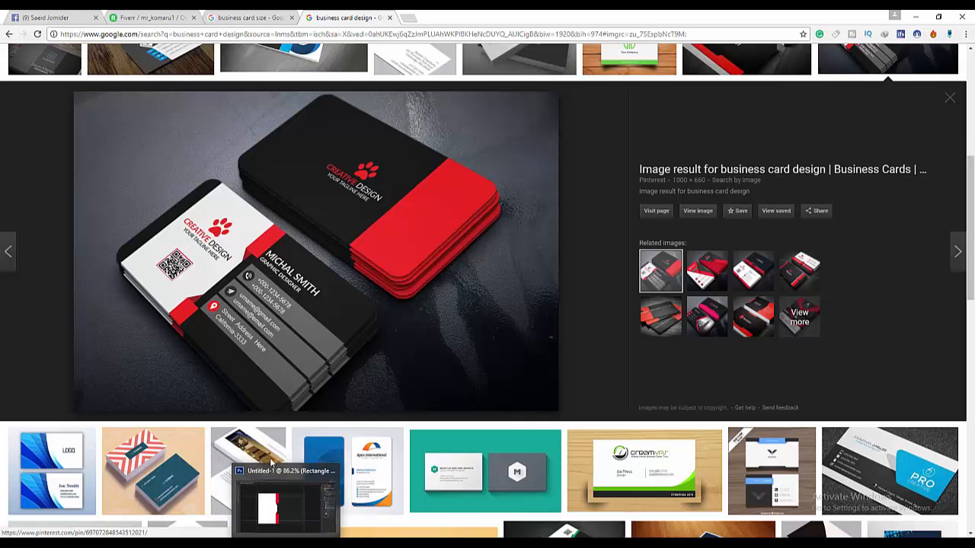
key("alt+Tab")
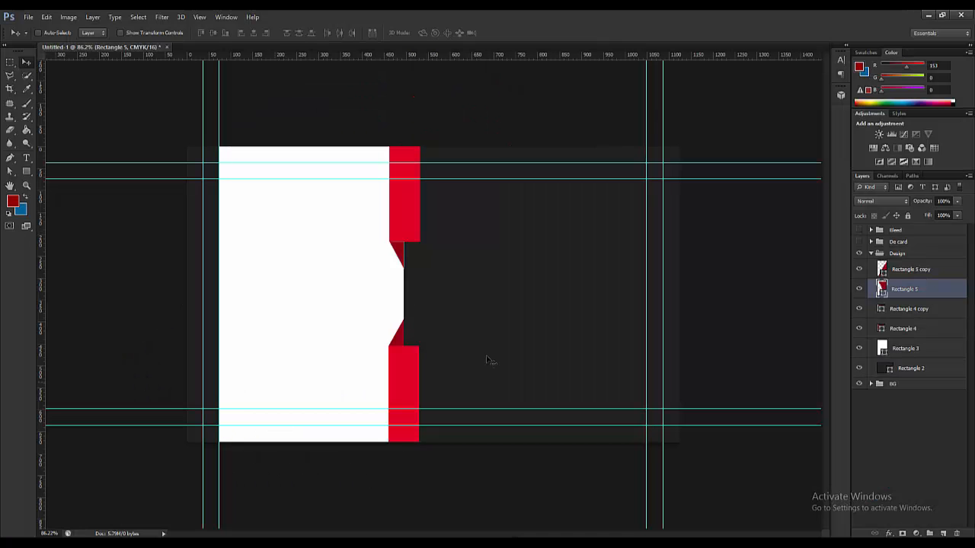
- Draw a long dark red bar right of the red strip and Alt-drag copies below and above
left_click(27, 173)
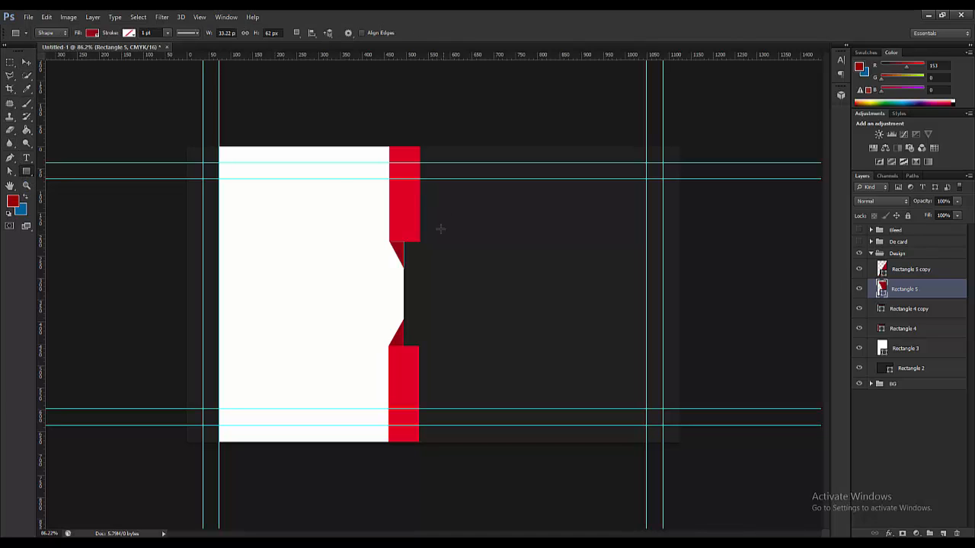
left_click_drag(412, 247, 678, 279)
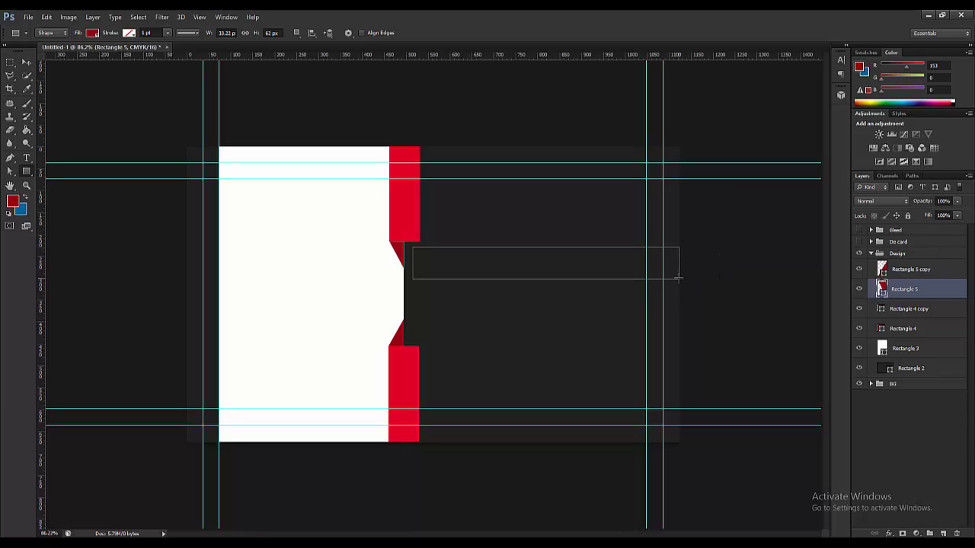
left_click(23, 63)
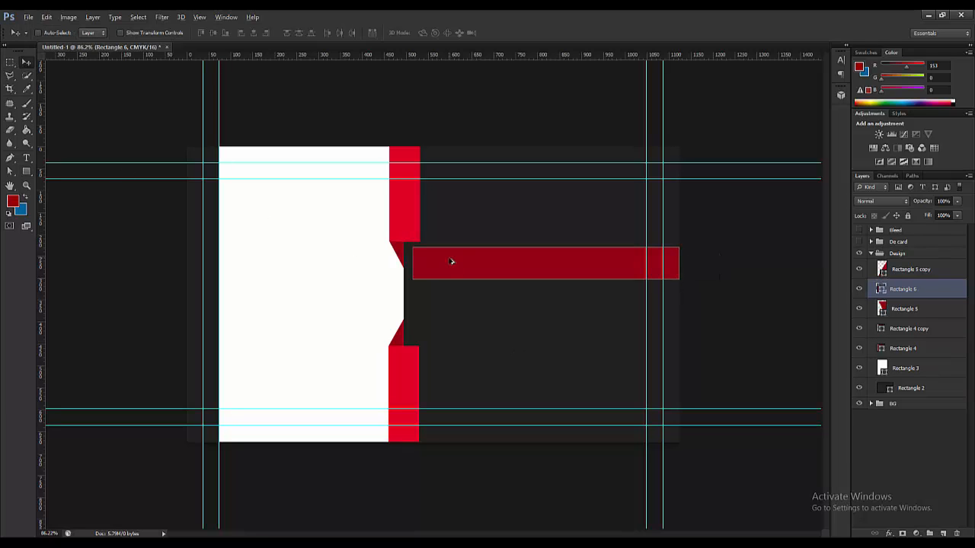
left_click_drag(451, 261, 447, 290)
left_click_drag(449, 301, 481, 215)
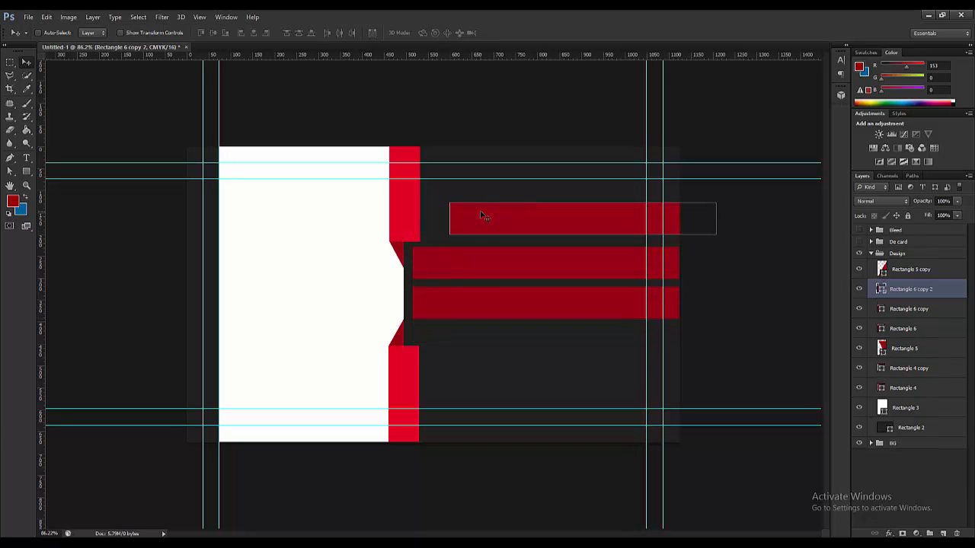
- Undo the extra bar copy, shorten the lower red block, and move its triangle down to meet it
key("ctrl+z")
scroll(389, 435, "up", 3)
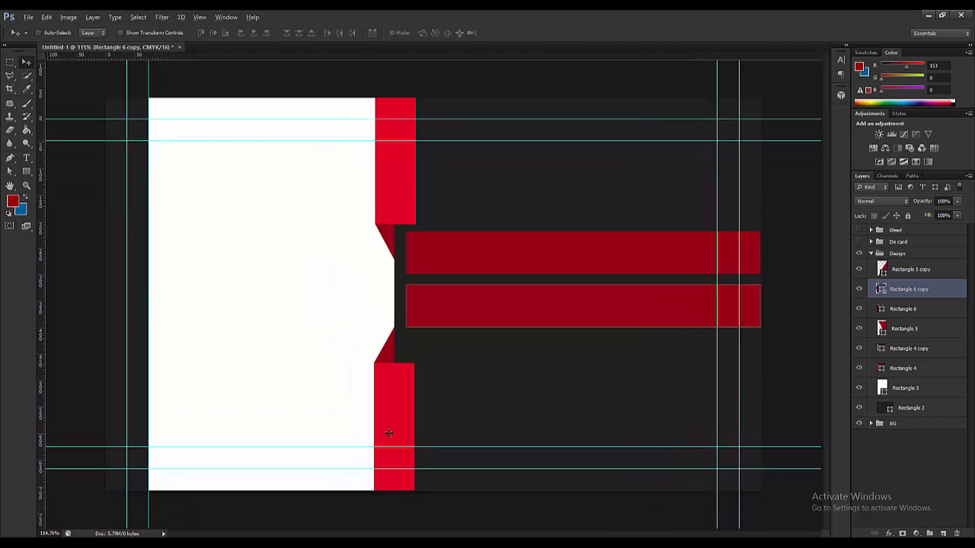
left_click(386, 393, "ctrl")
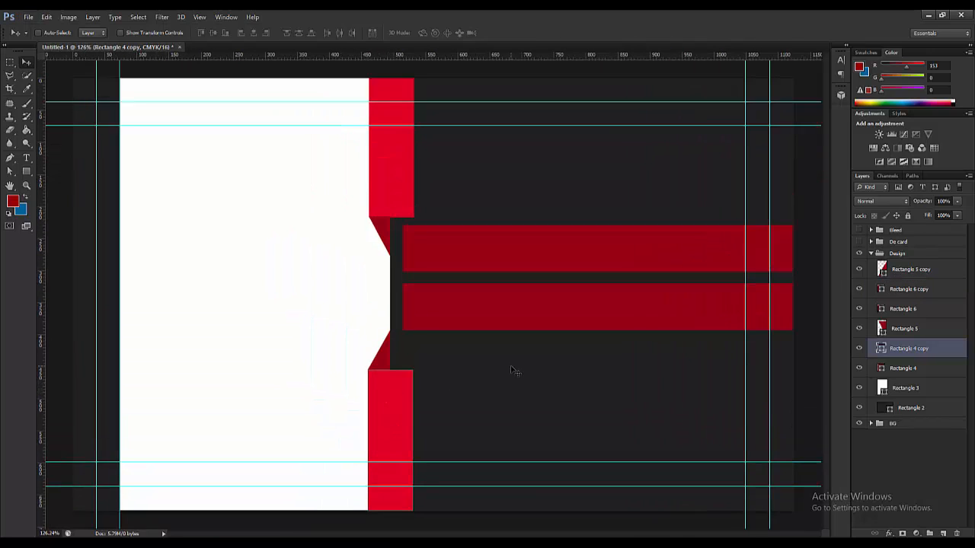
key("ctrl+t")
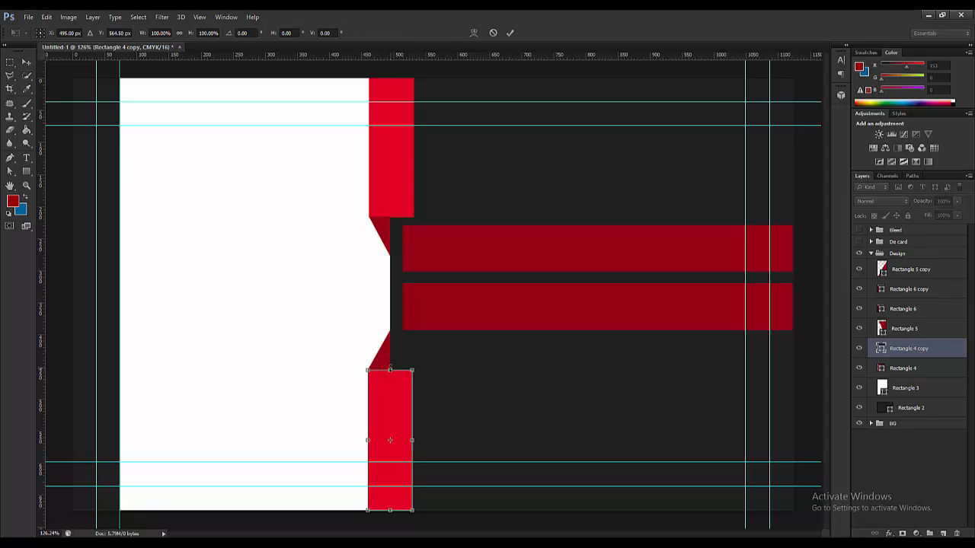
left_click_drag(390, 370, 390, 408)
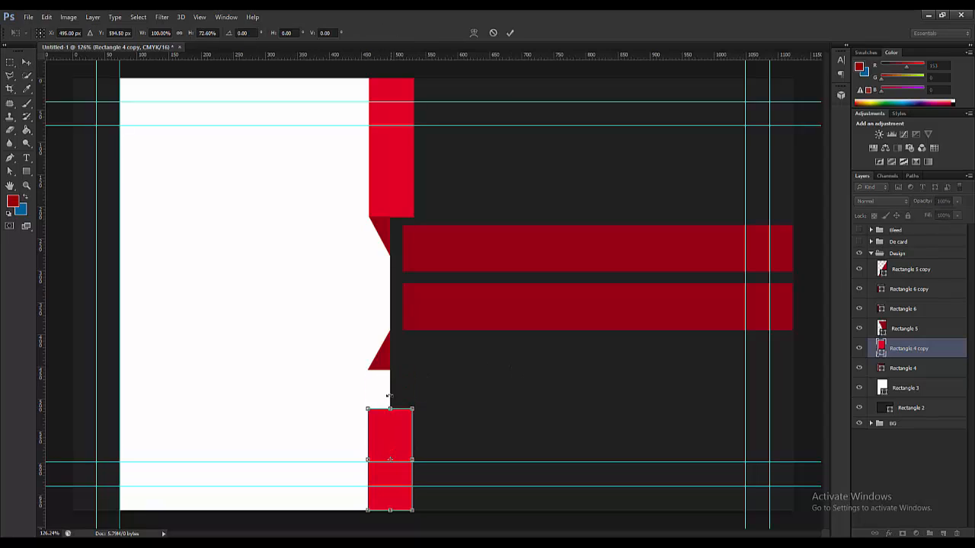
left_click(26, 64)
left_click(449, 212)
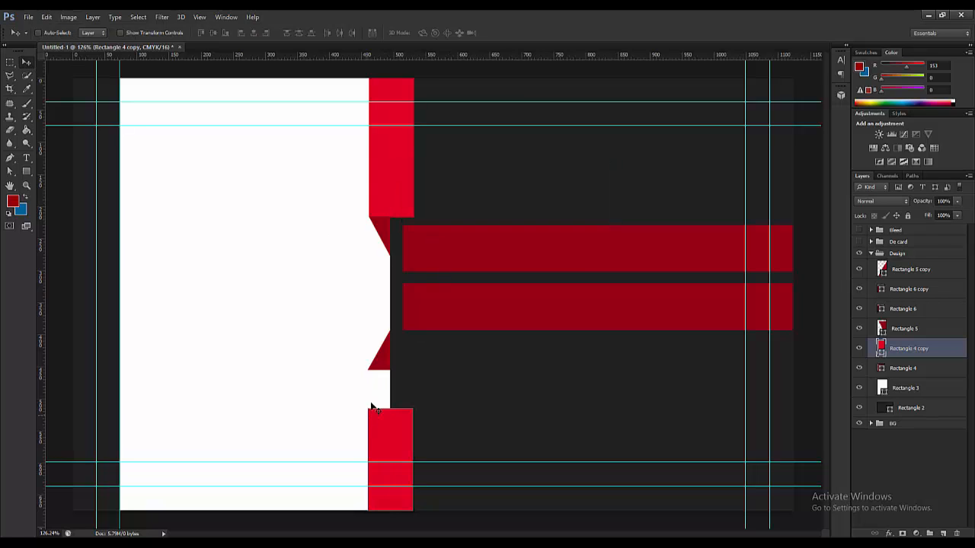
left_click(379, 367, "ctrl")
left_click_drag(380, 367, 404, 392)
key("Down")
key("Down")
key("Down")
key("Down")
key("Down")
key("Down")
key("Down")
key("Down")
key("Down")
key("Down")
key("Down")
key("Down")
key("Down")
key("Down")
key("Down")
key("Down")
key("Down")
key("Down")
key("Down")
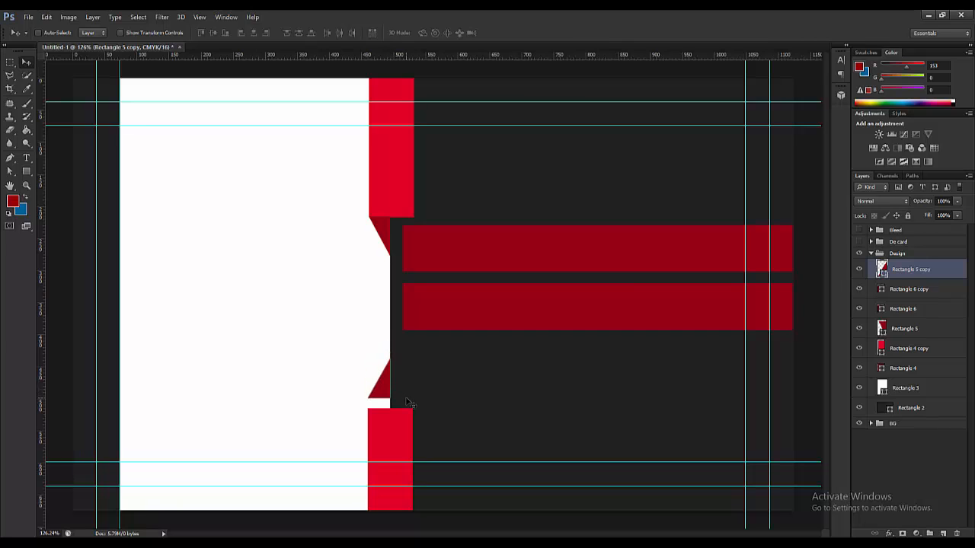
- Shorten the upper red block from the bottom and raise its dark red triangle to meet it
scroll(257, 487, "up", 4)
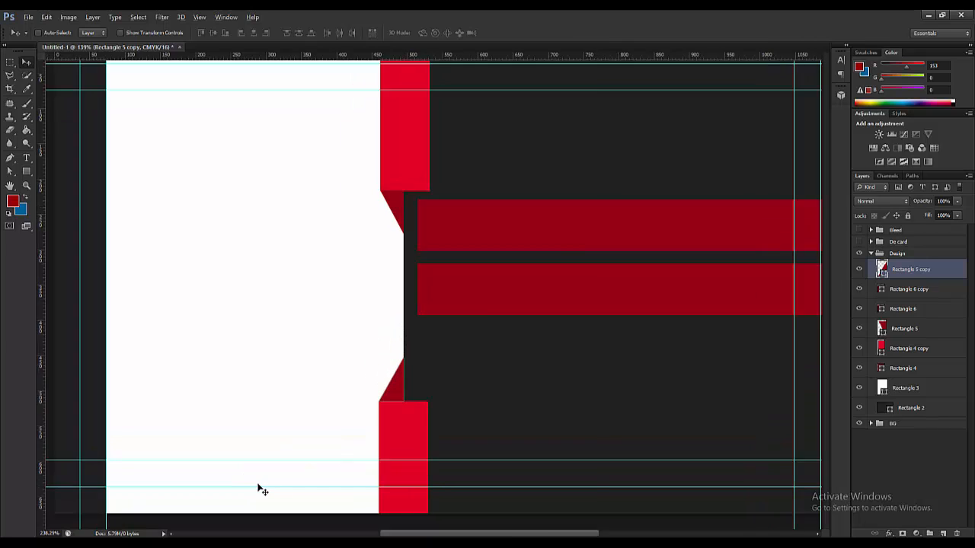
scroll(626, 306, "down", 1)
scroll(621, 313, "down", 4)
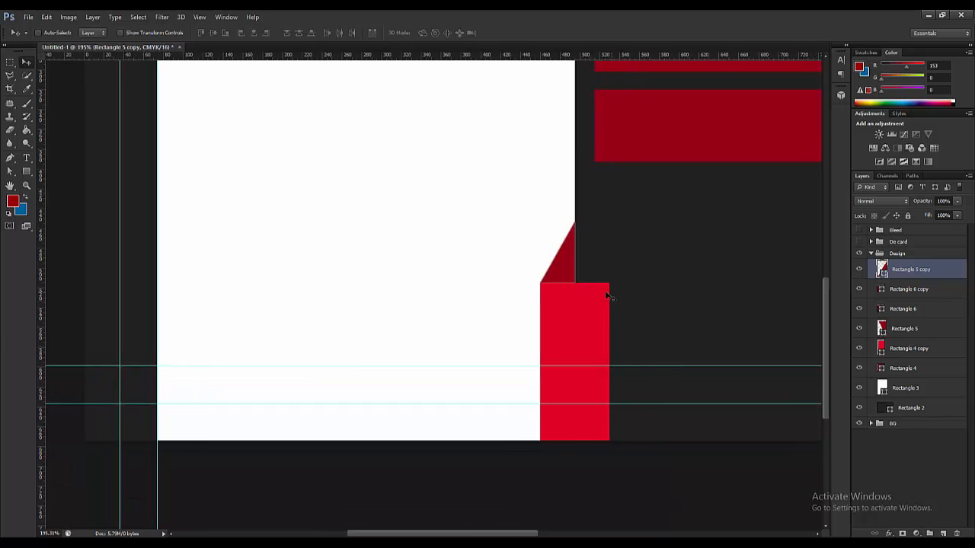
scroll(449, 200, "up", 3)
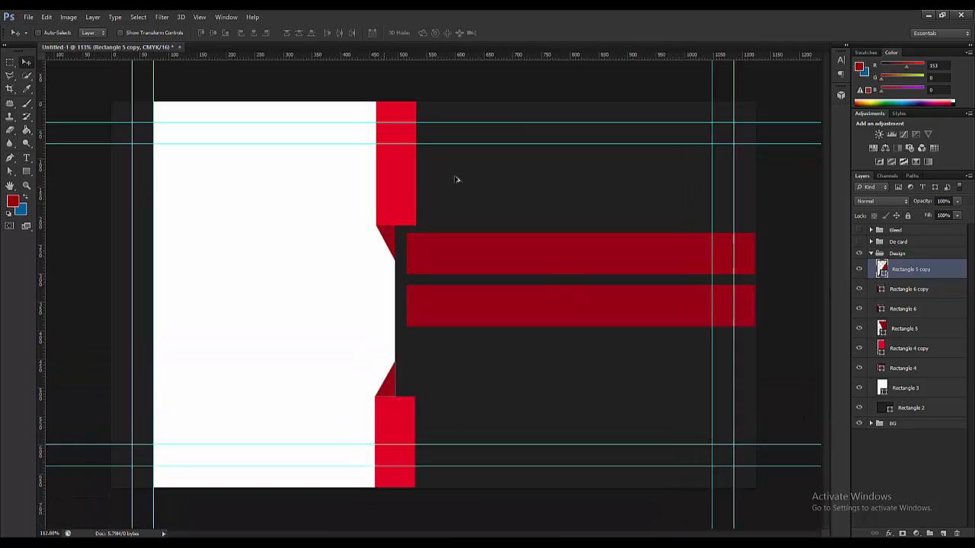
left_click(390, 215, "ctrl")
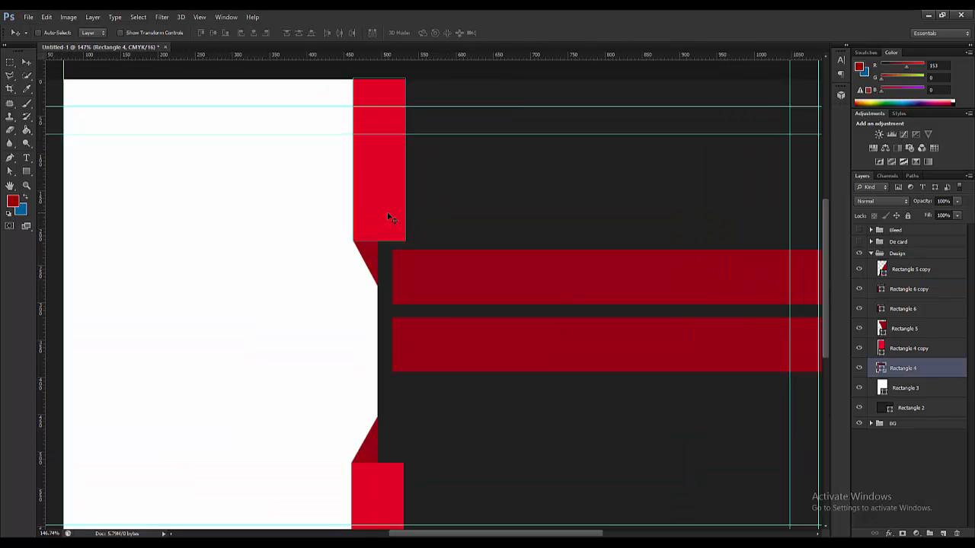
key("ctrl+t")
left_click_drag(379, 241, 378, 206)
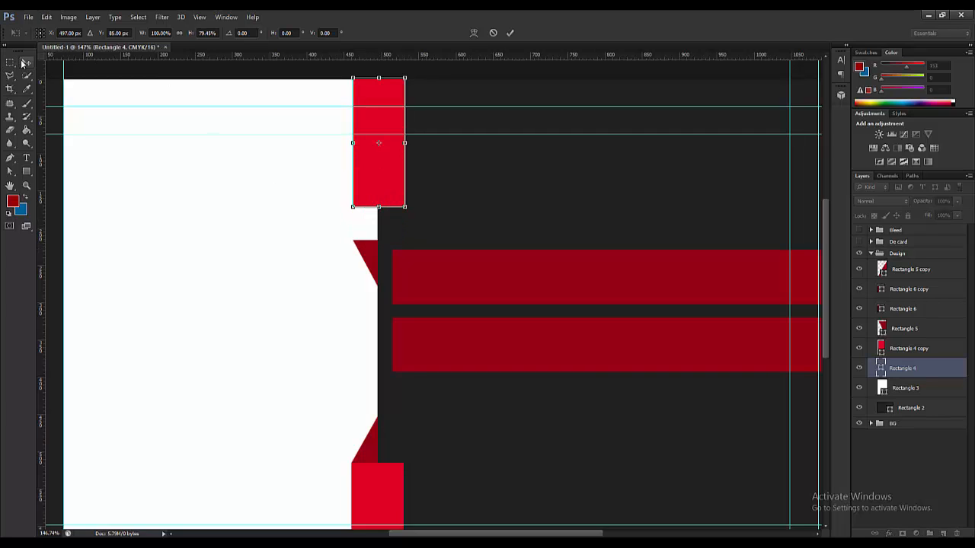
left_click(26, 62)
left_click(455, 211)
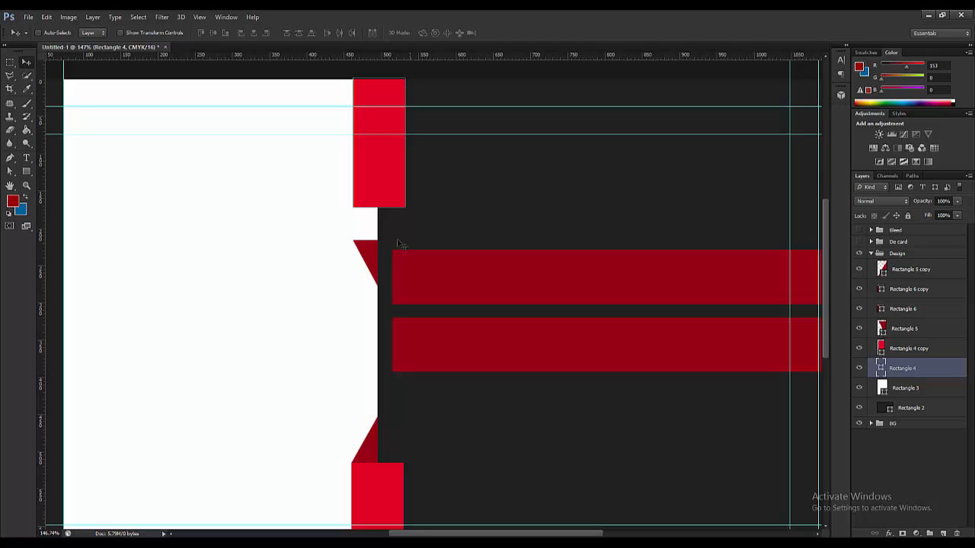
left_click(363, 259, "ctrl")
left_click_drag(364, 257, 368, 250)
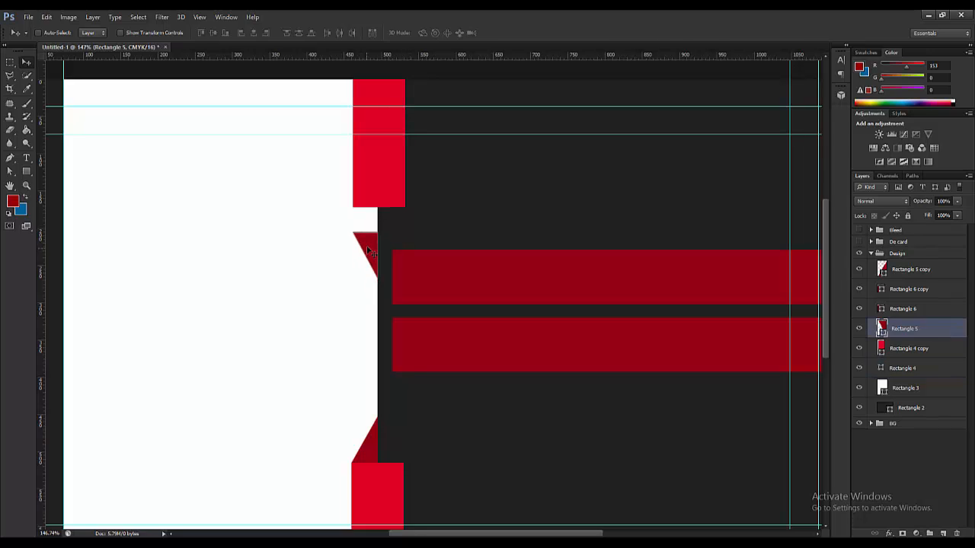
key("Up")
key("Up")
key("Up")
key("Up")
key("Up")
key("Up")
key("Up")
key("Up")
key("Up")
key("Up")
key("Up")
key("Up")
key("Up")
key("Up")
key("Up")
key("Up")
key("Up")
key("Up")
key("Up")
key("Up")
- Nudge the upper bar up and Alt-drag a copy of the lower bar 117 px down as a third bar
left_click(438, 265, "ctrl")
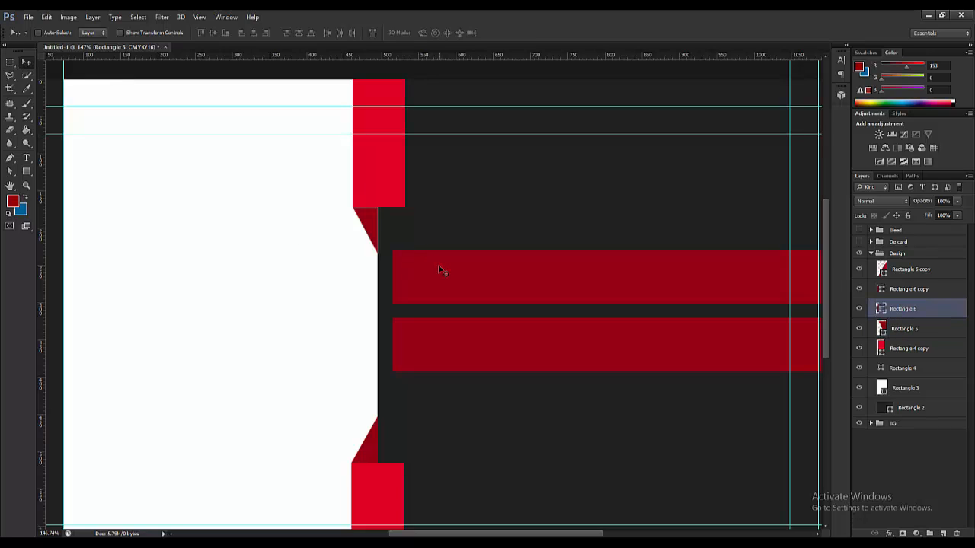
key("Up")
key("Up")
key("Up")
key("Up")
key("Up")
key("Up")
key("Up")
key("Up")
key("Up")
key("Up")
key("Up")
key("Up")
key("Up")
key("Up")
key("Up")
key("Up")
key("Up")
key("Up")
key("Up")
key("Up")
key("Up")
key("Up")
key("Up")
key("Up")
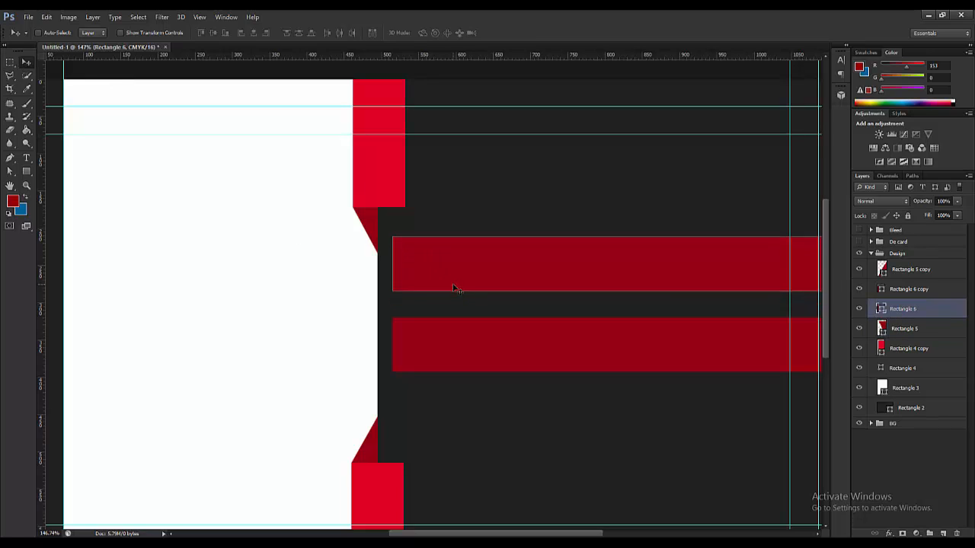
key("Up")
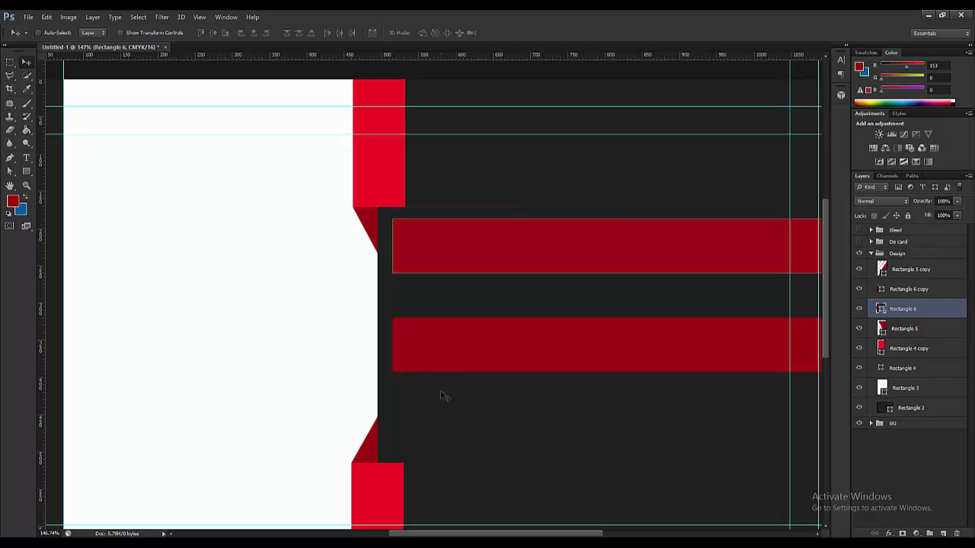
left_click(453, 359, "ctrl")
key("Up")
key("Up")
key("Up")
key("Up")
key("Up")
key("Up")
key("Up")
key("Up")
key("Up")
key("Up")
key("Up")
key("Up")
key("Up")
key("Up")
key("Up")
key("Up")
key("Up")
key("Up")
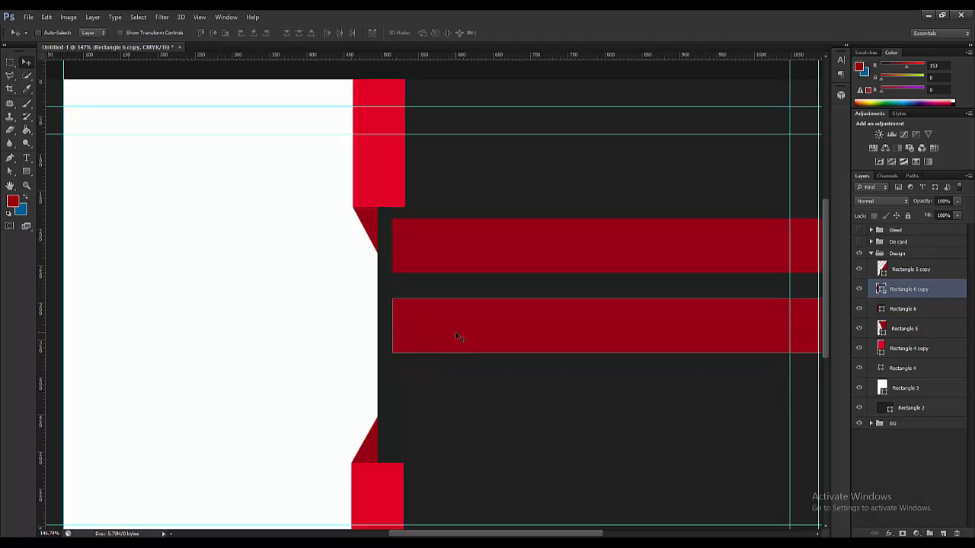
left_click_drag(457, 337, 456, 417)
left_click(459, 340, "ctrl")
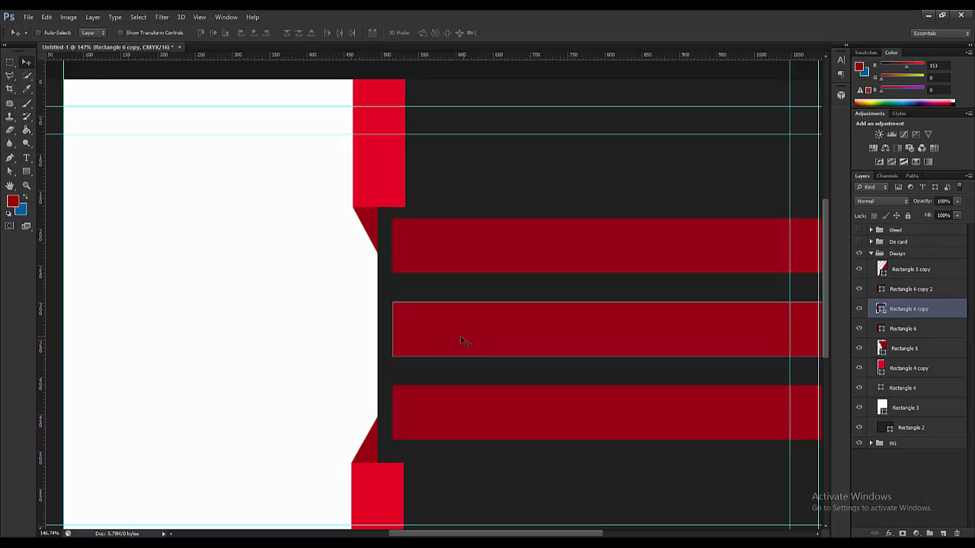
scroll(457, 341, "down", 1)
scroll(457, 341, "down", 1)
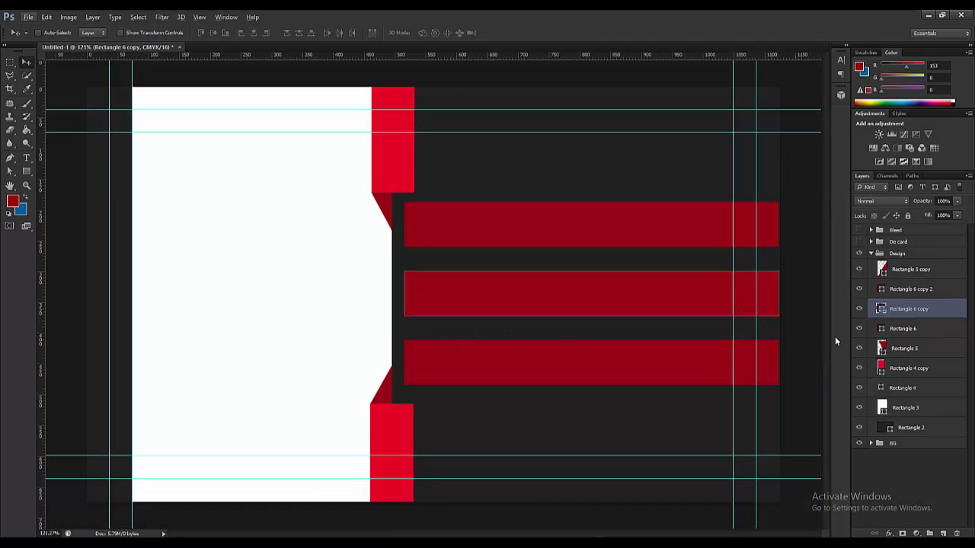
scroll(477, 312, "down", 3)
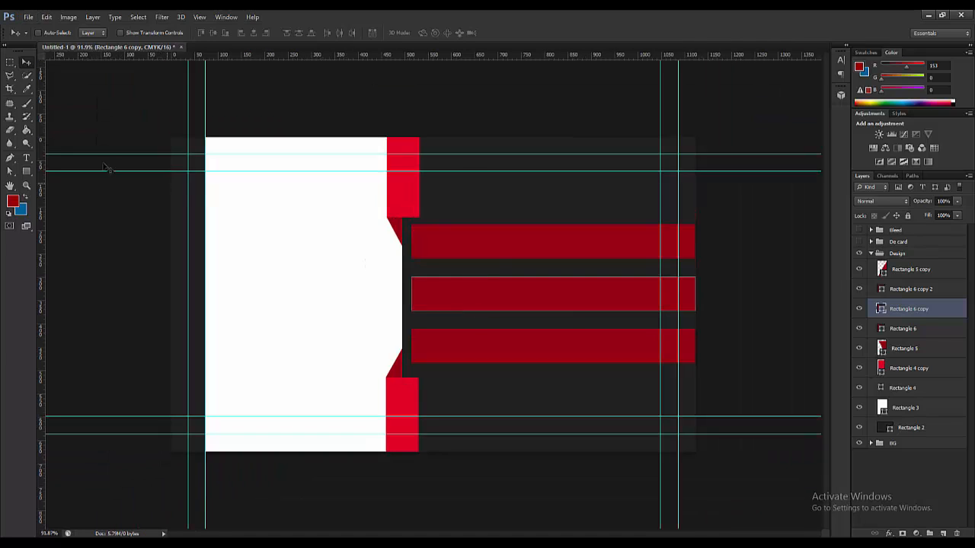
- Change the top bar's fill from dark red to a light grey swatch
left_click(511, 248, "ctrl")
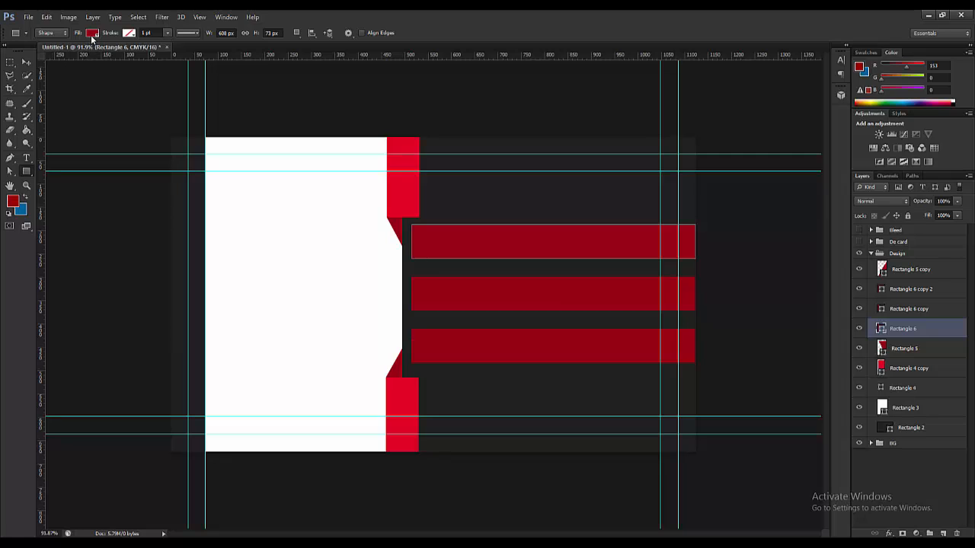
left_click(93, 33)
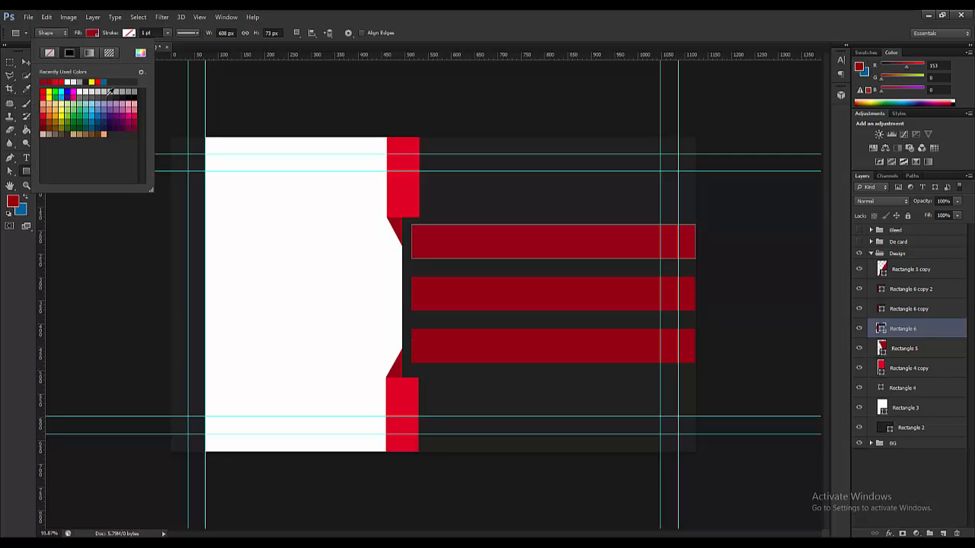
left_click(103, 92)
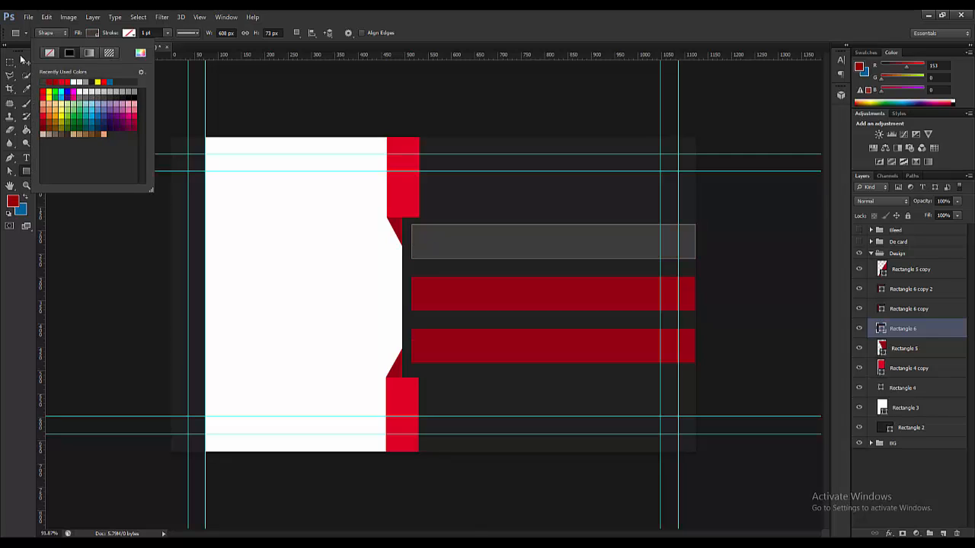
left_click(21, 59)
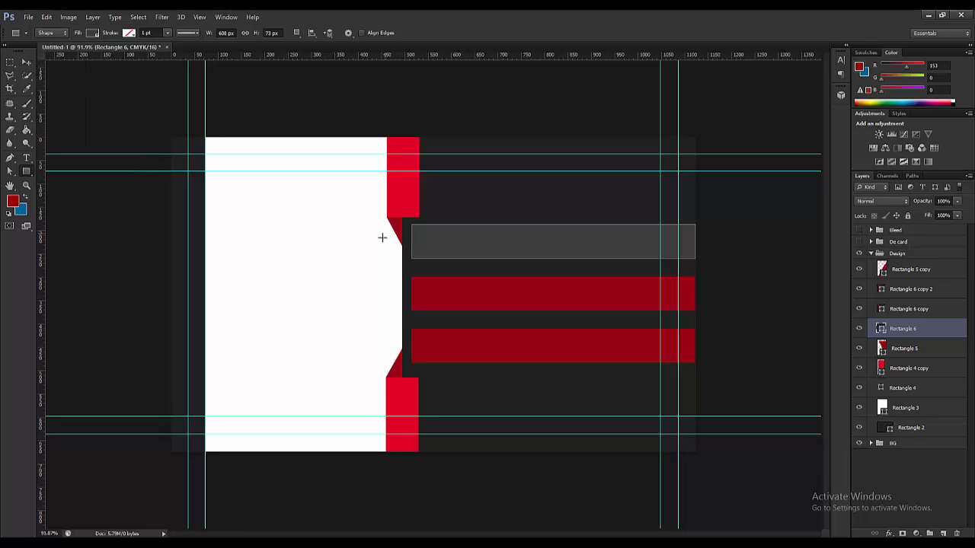
left_click(26, 62)
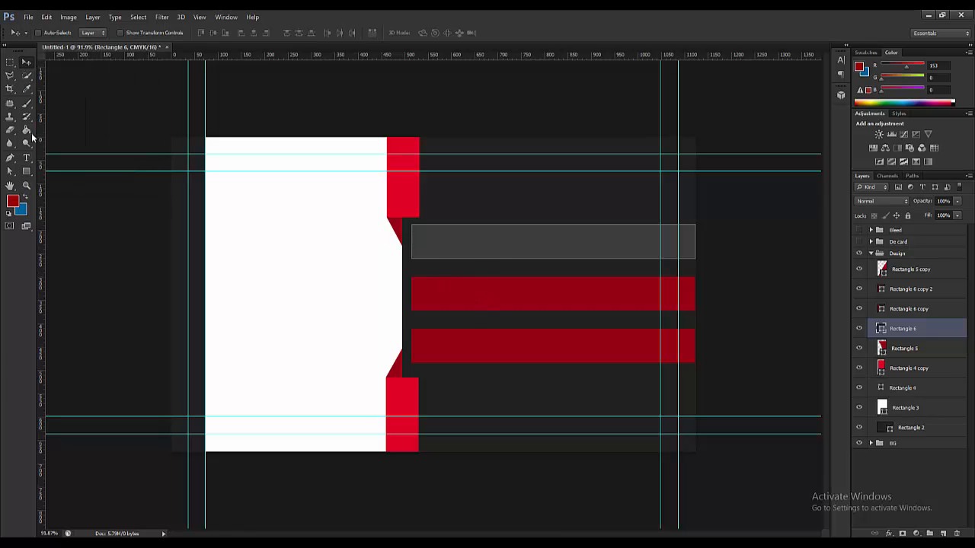
left_click(26, 171)
left_click(93, 33)
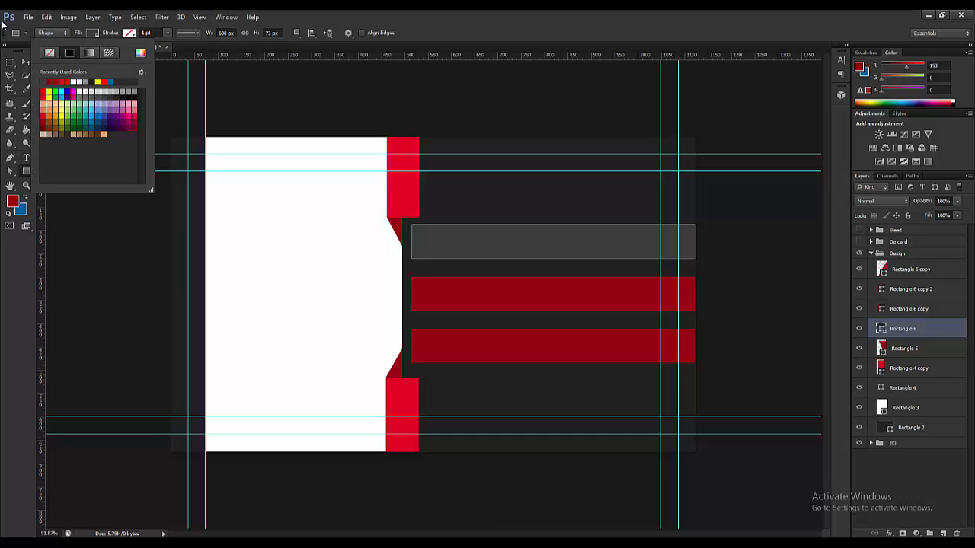
left_click(25, 61)
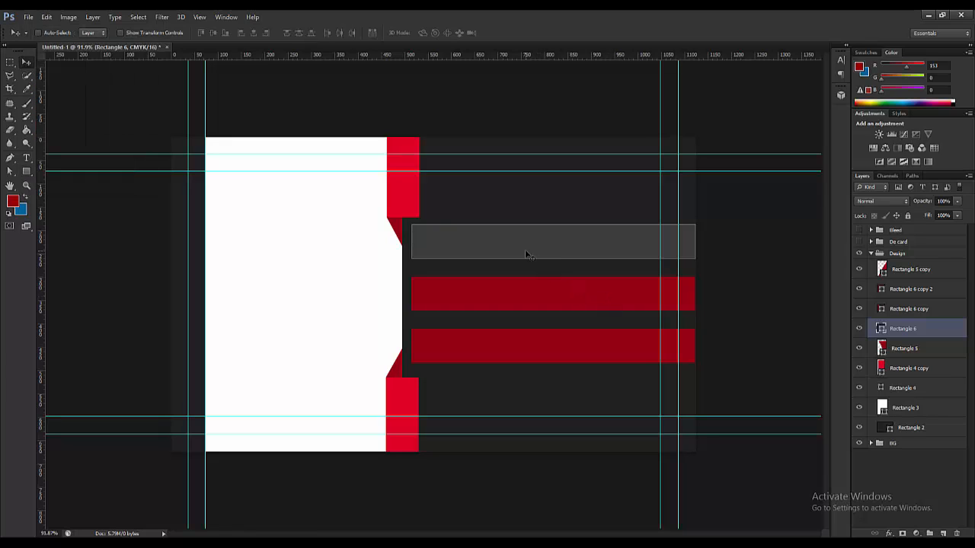
left_click(26, 172)
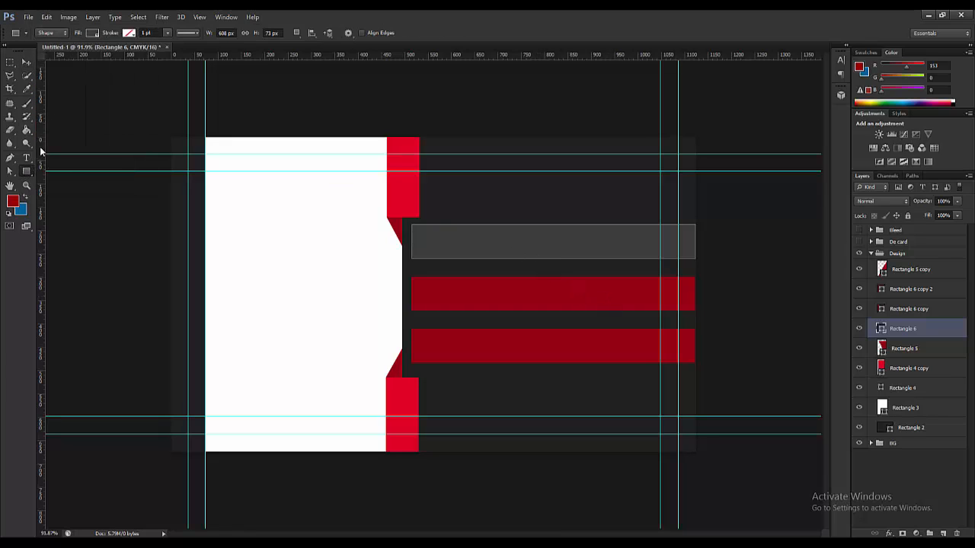
left_click(93, 33)
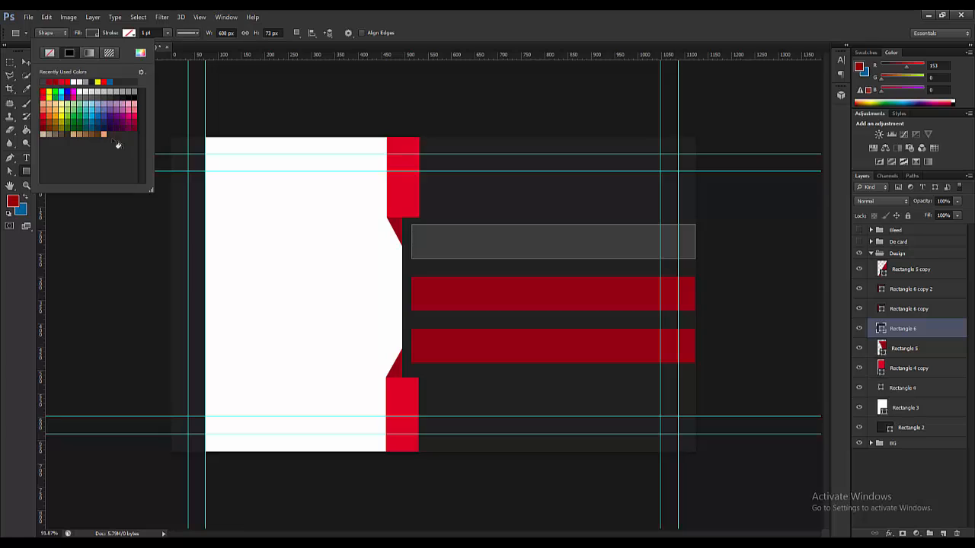
left_click(112, 92)
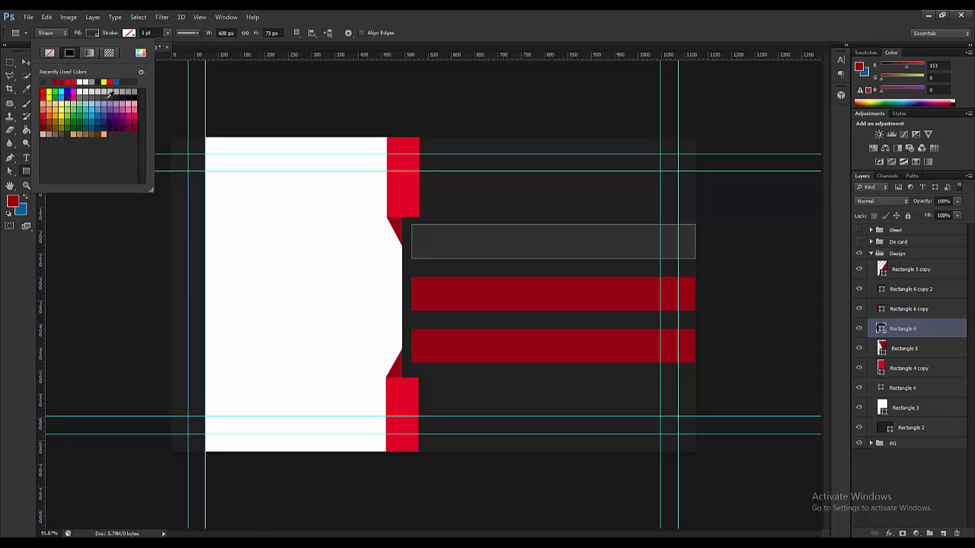
left_click(97, 98)
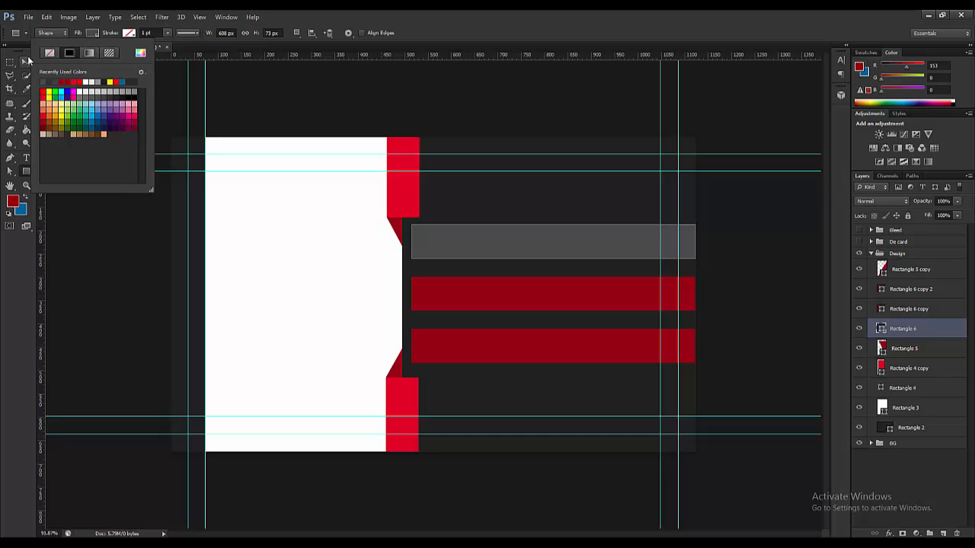
key("v")
- Fill the middle and bottom bars with the same grey swatch
left_click(495, 293, "ctrl")
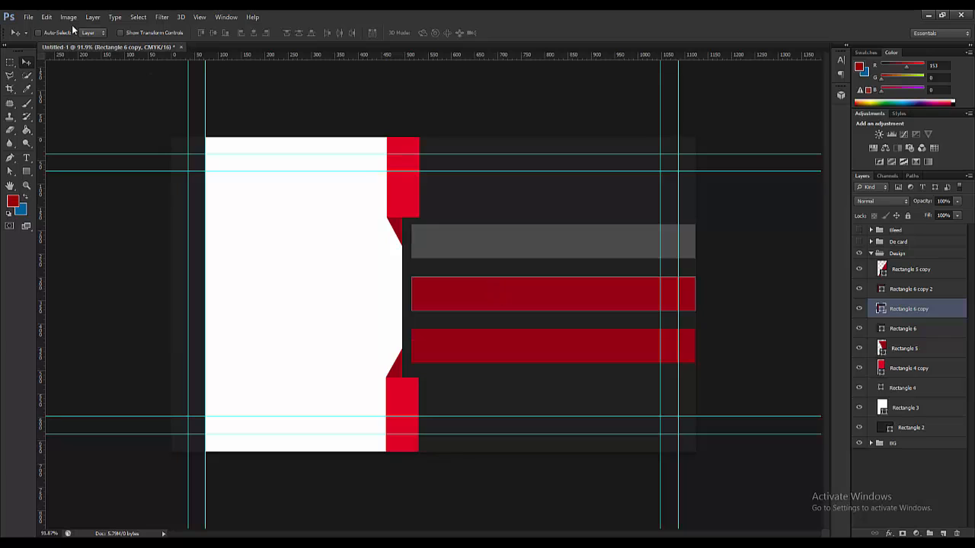
left_click(28, 171)
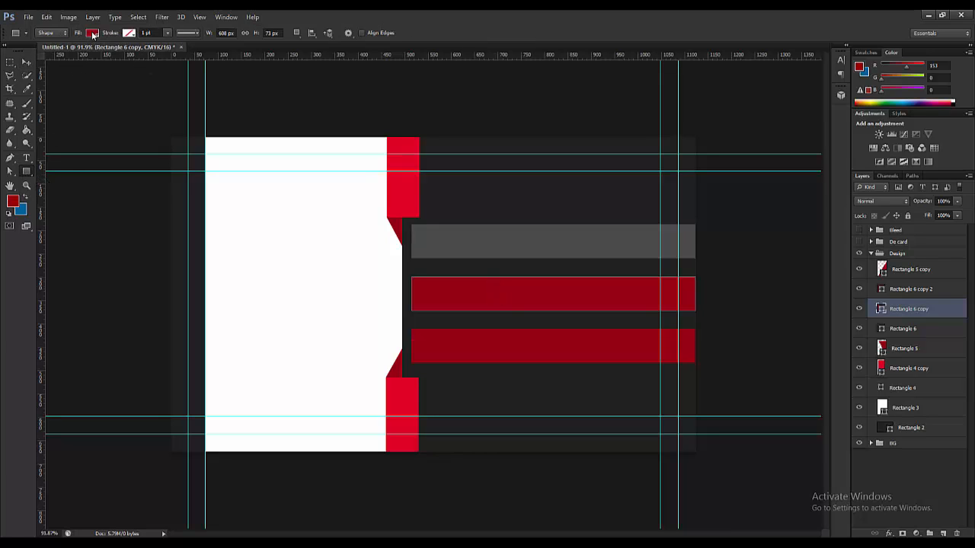
left_click(93, 34)
left_click(96, 97)
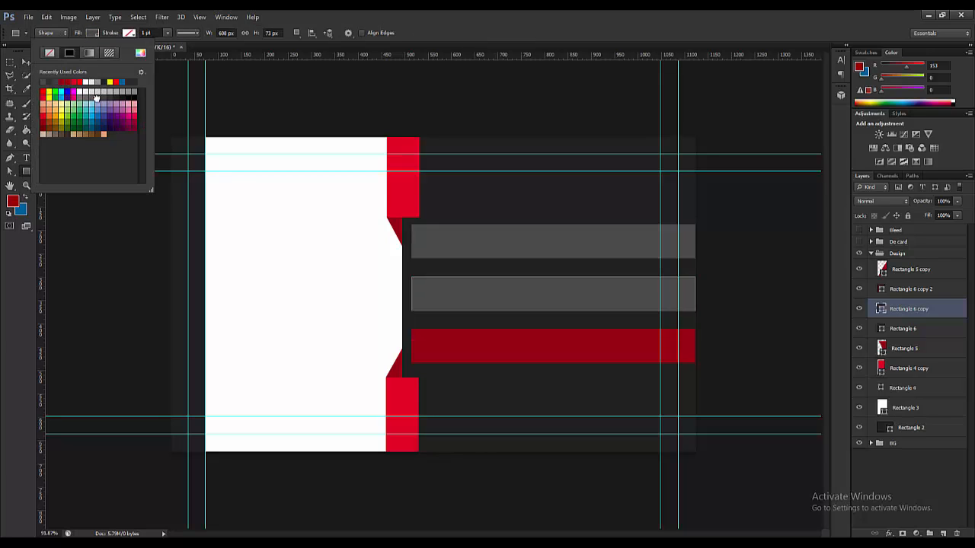
left_click(26, 61)
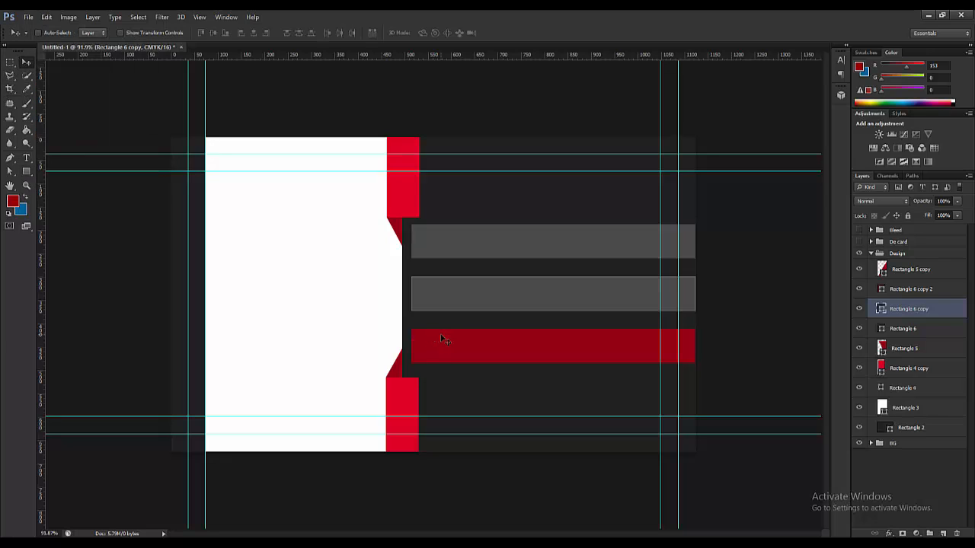
left_click(444, 339)
left_click(25, 171)
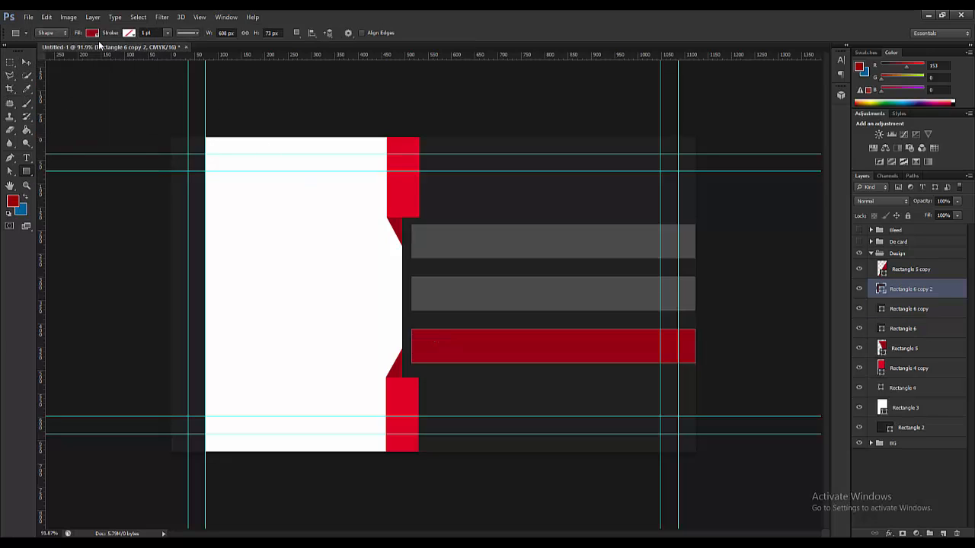
left_click(92, 33)
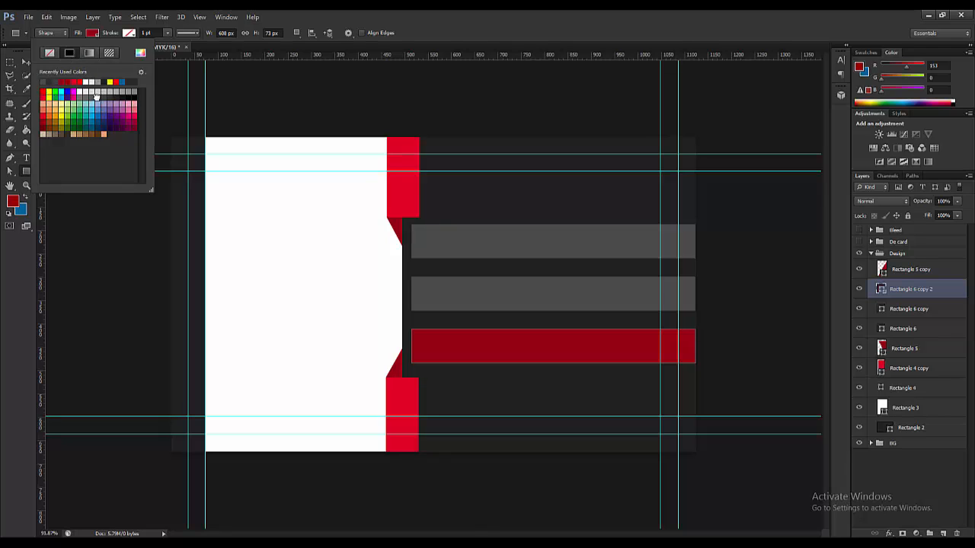
left_click(96, 93)
- Zoom out and glance at the red-and-black business card reference image
left_click(26, 61)
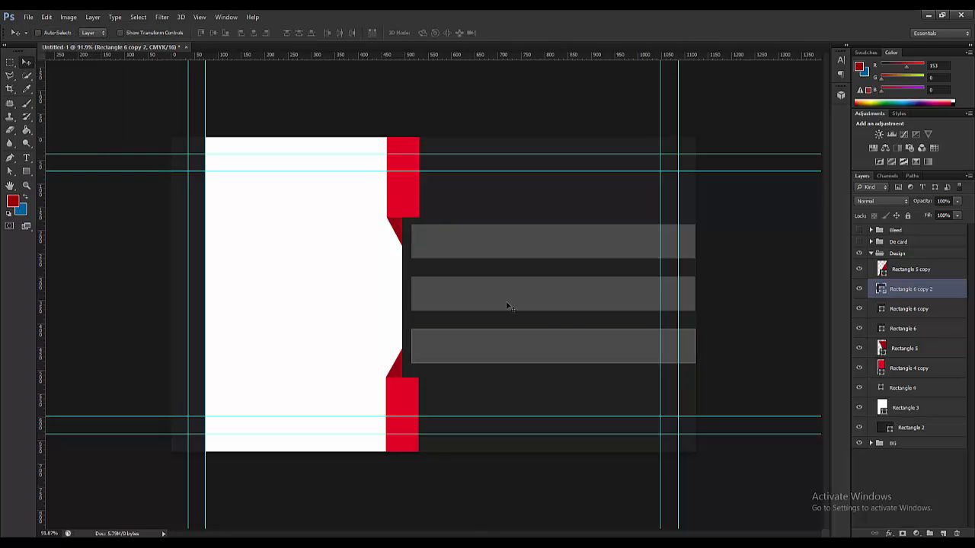
scroll(627, 331, "down", 3)
scroll(364, 321, "down", 1)
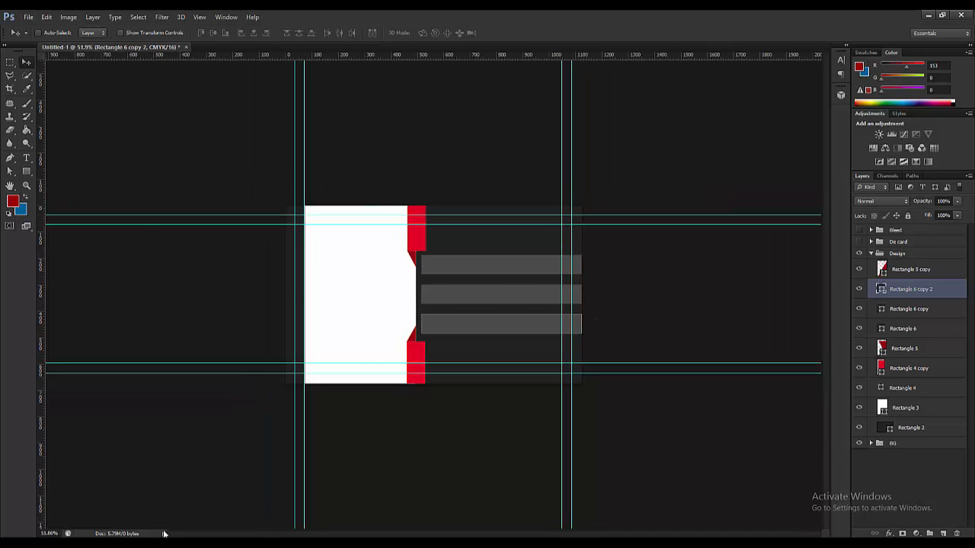
key("alt+Tab")
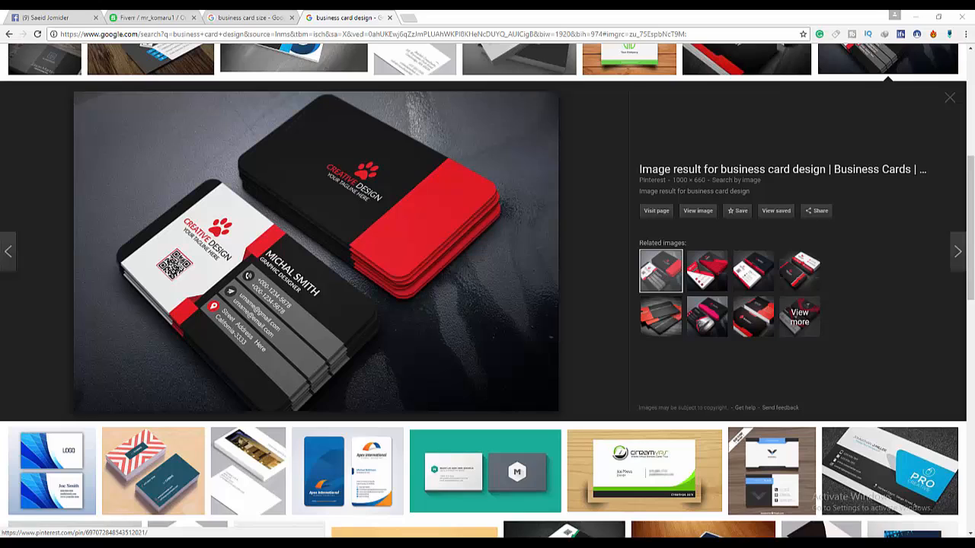
key("alt+Tab")
- Switch to Chrome and start a new blank tab
scroll(453, 265, "up", 2)
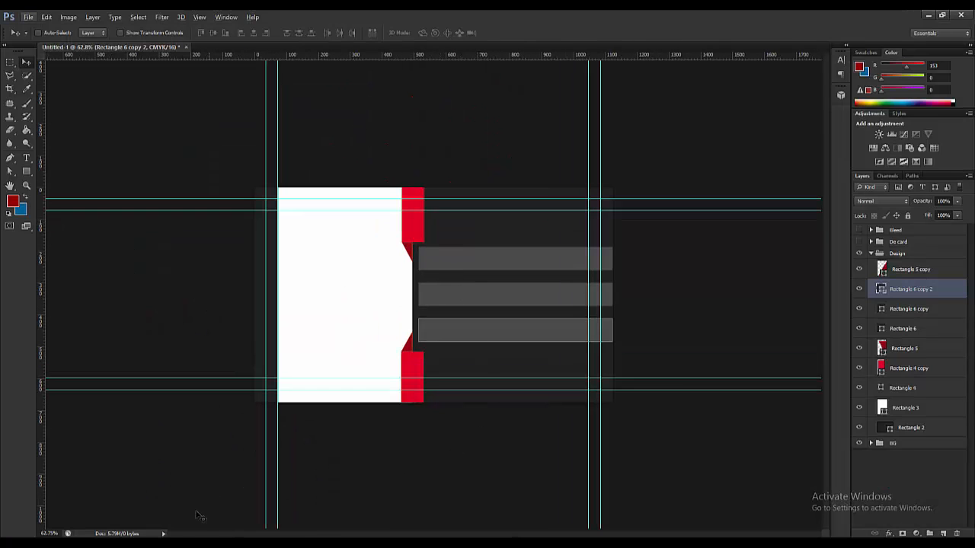
key("alt+Tab")
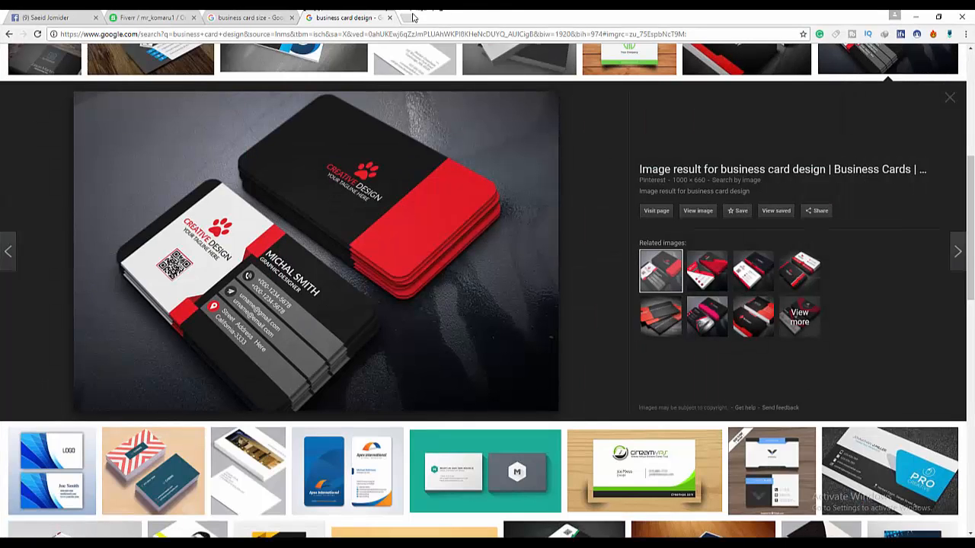
left_click(410, 17)
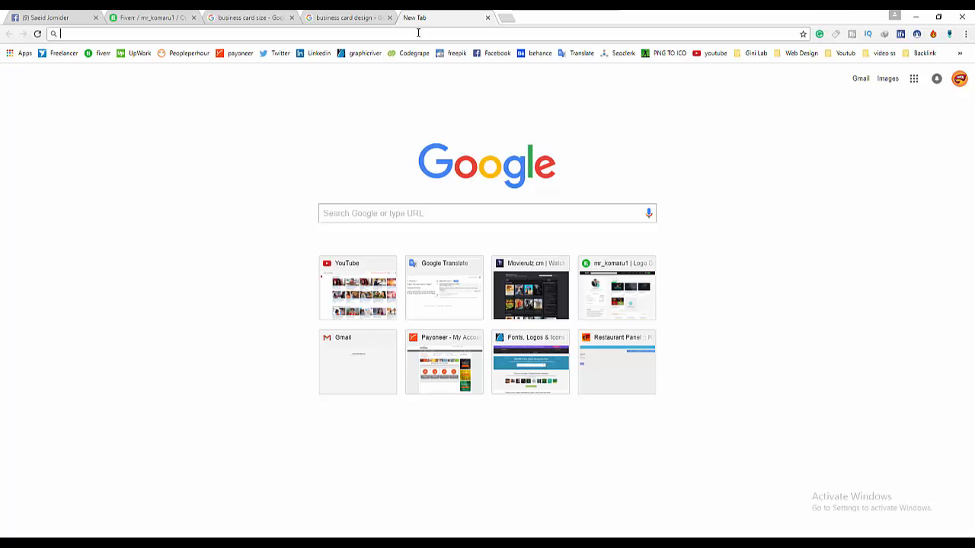
- Go to Flaticon and search for phone icons
type("fl")
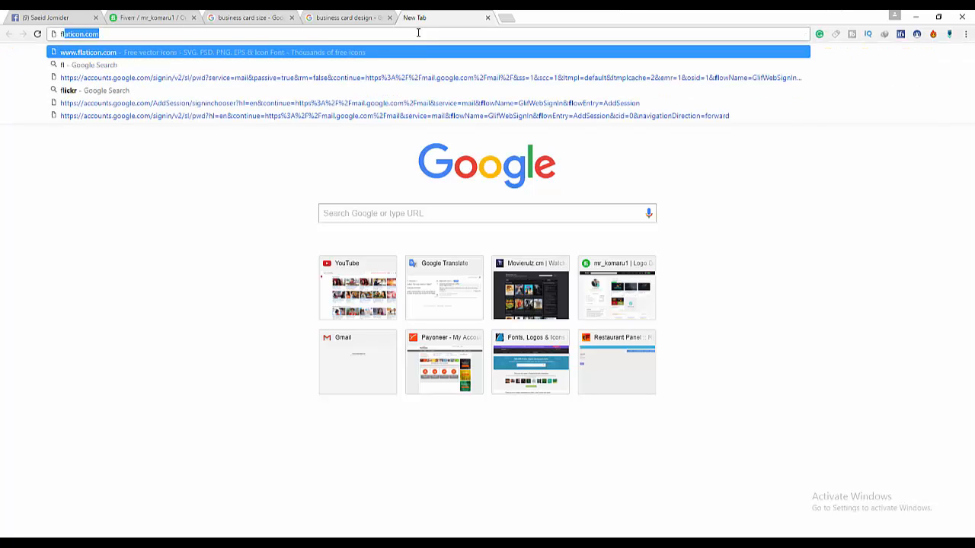
key("Return")
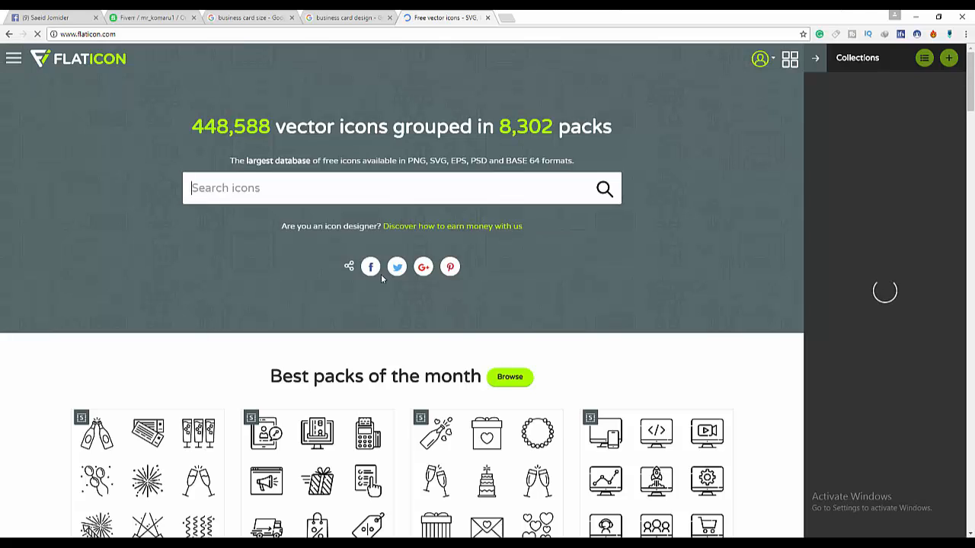
type("ph")
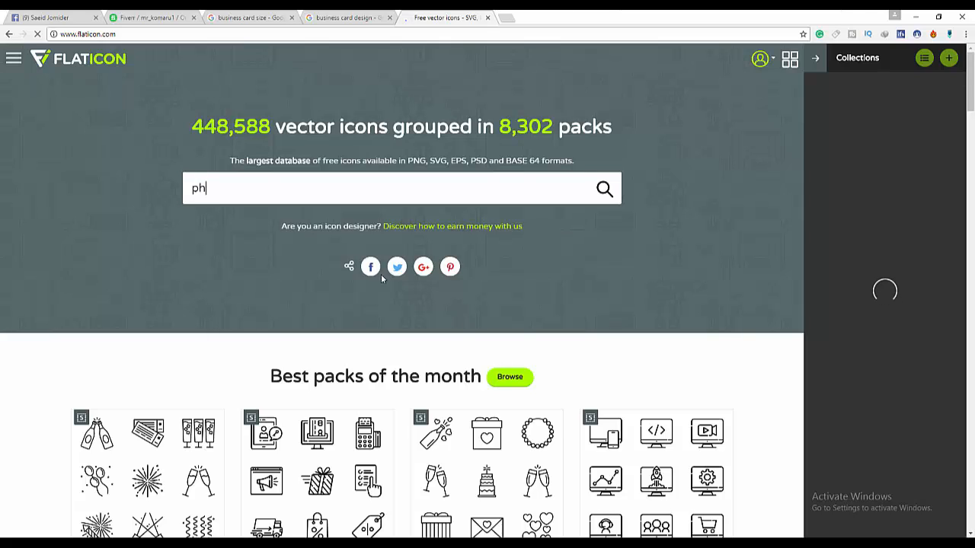
type("one")
left_click(603, 190)
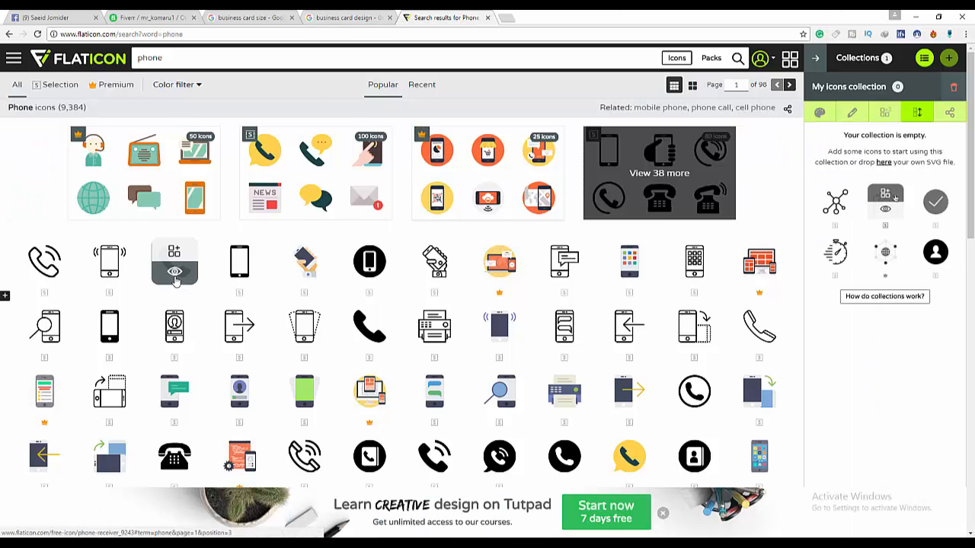
- Download the phone receiver icon as PSD and show it in the Downloads folder
left_click(174, 275)
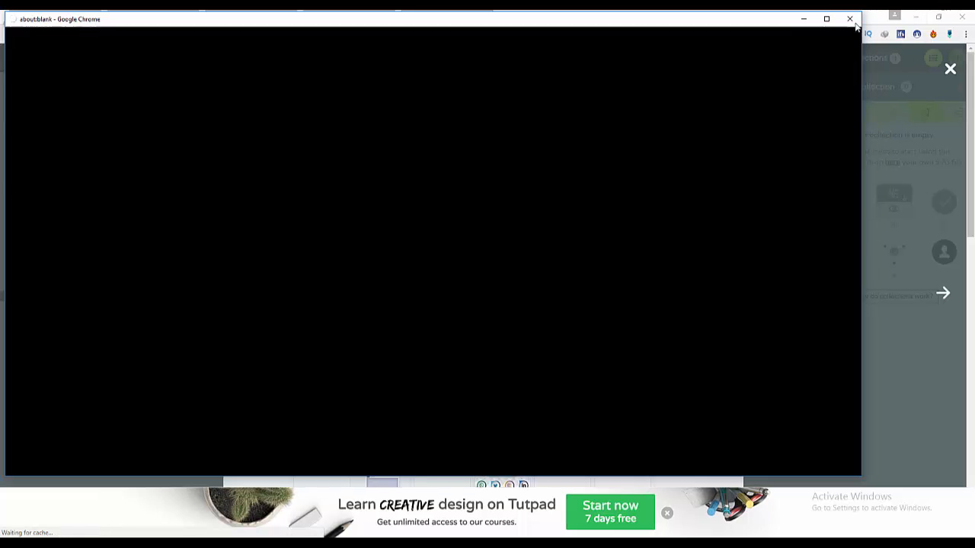
left_click(852, 20)
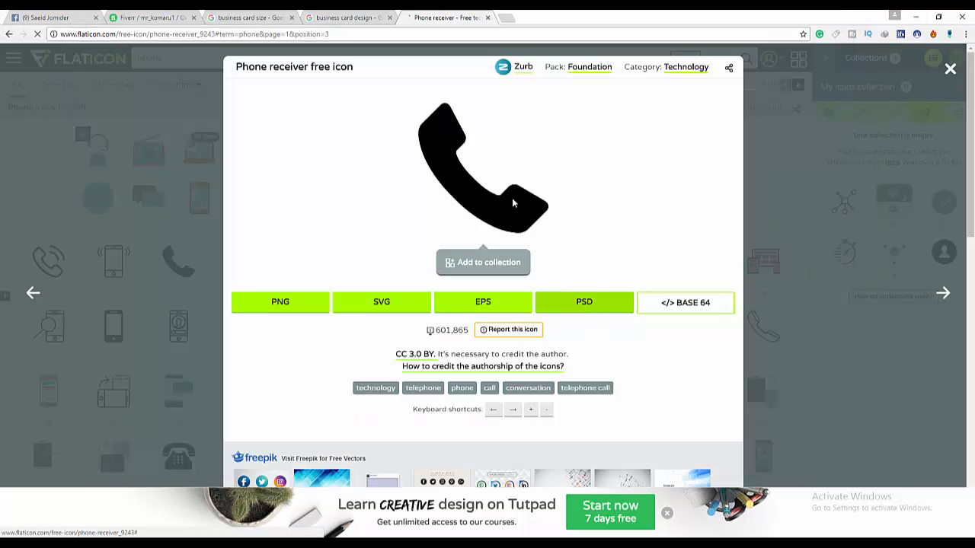
left_click(600, 307)
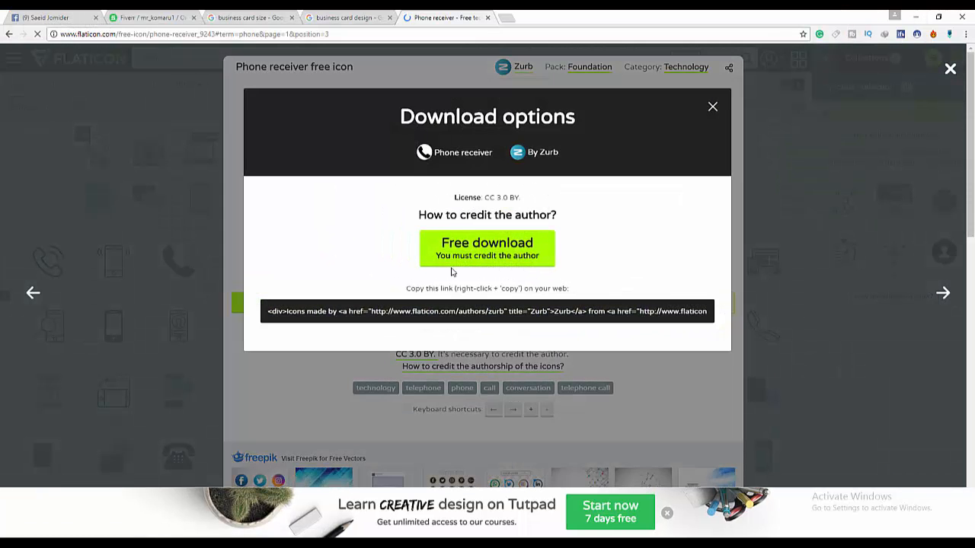
left_click(491, 249)
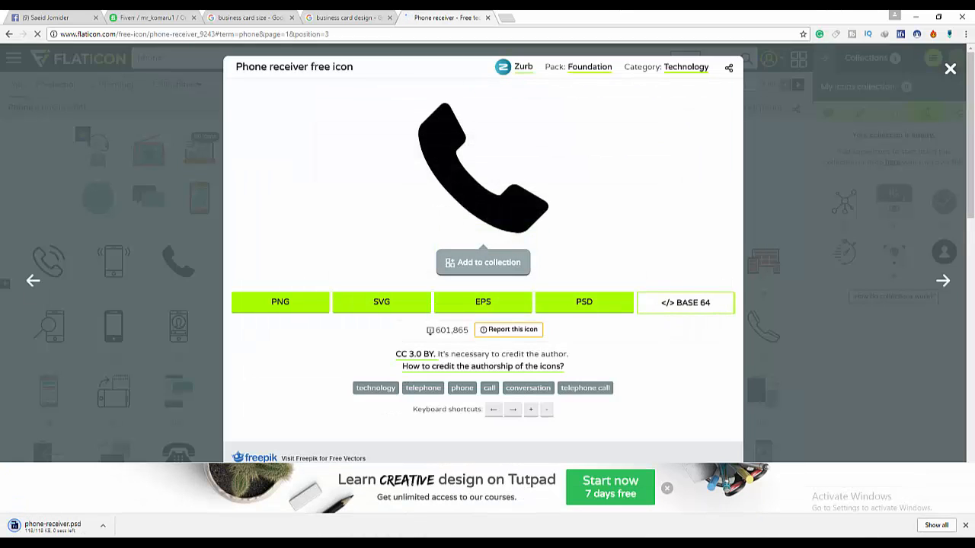
right_click(35, 533)
left_click(75, 503)
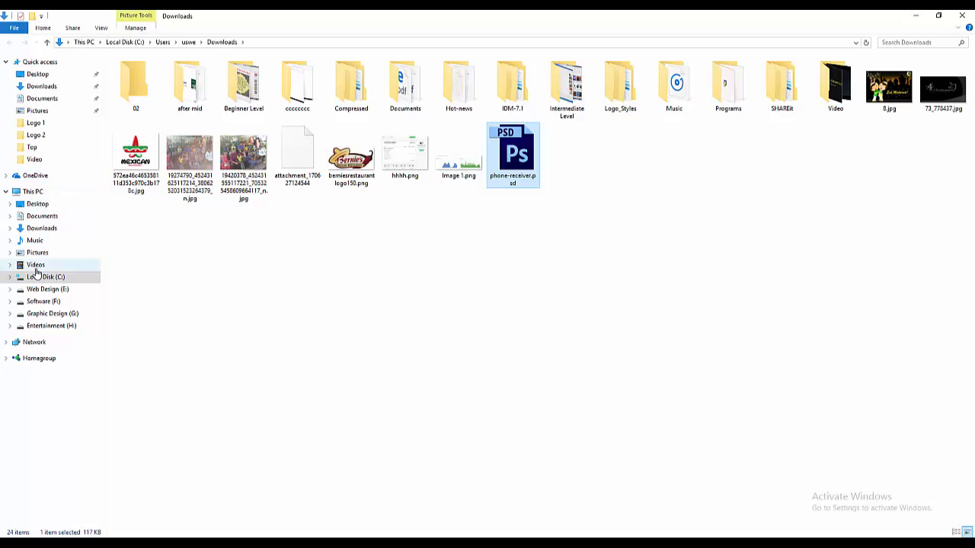
left_click(42, 86)
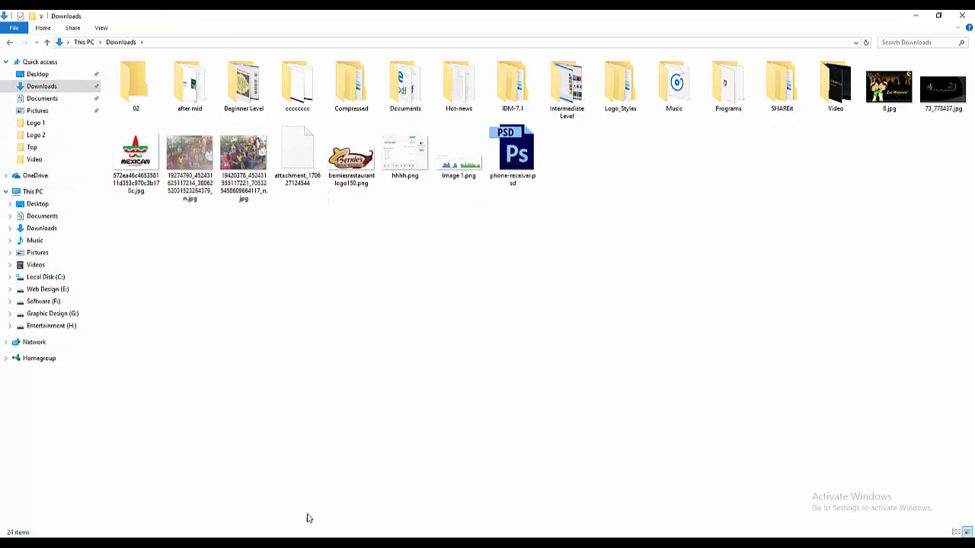
left_click(287, 536)
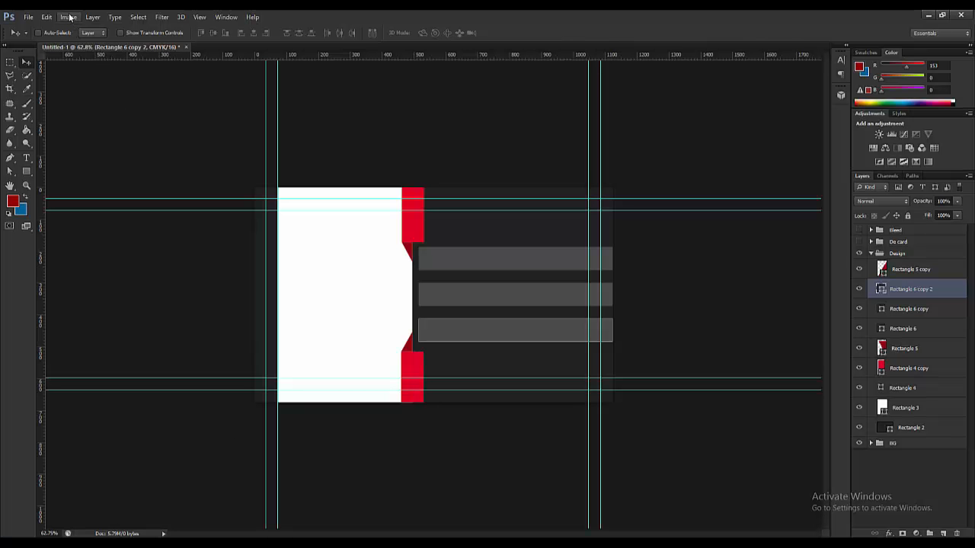
- Use File > Open to browse This PC > Downloads and open phone-receiver.psd
left_click(28, 17)
left_click(36, 36)
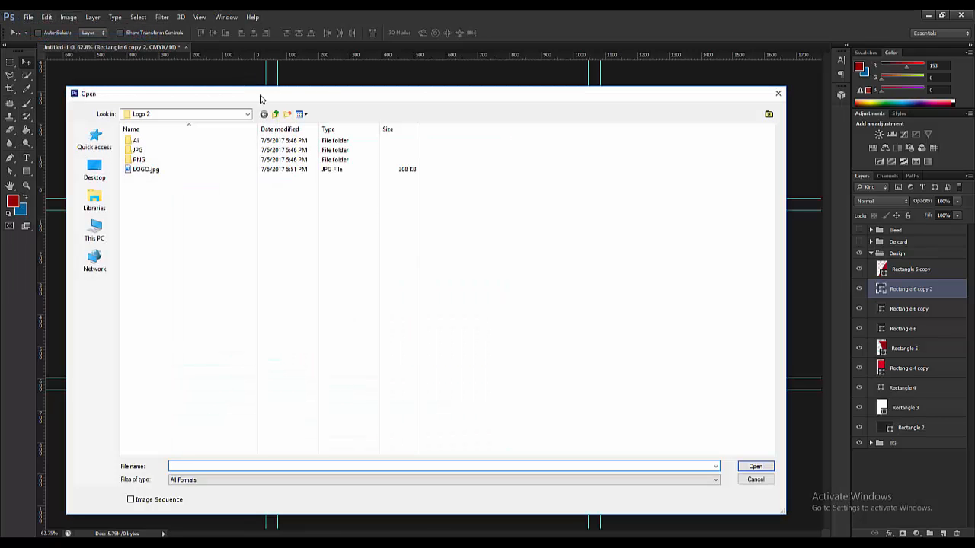
left_click(94, 169)
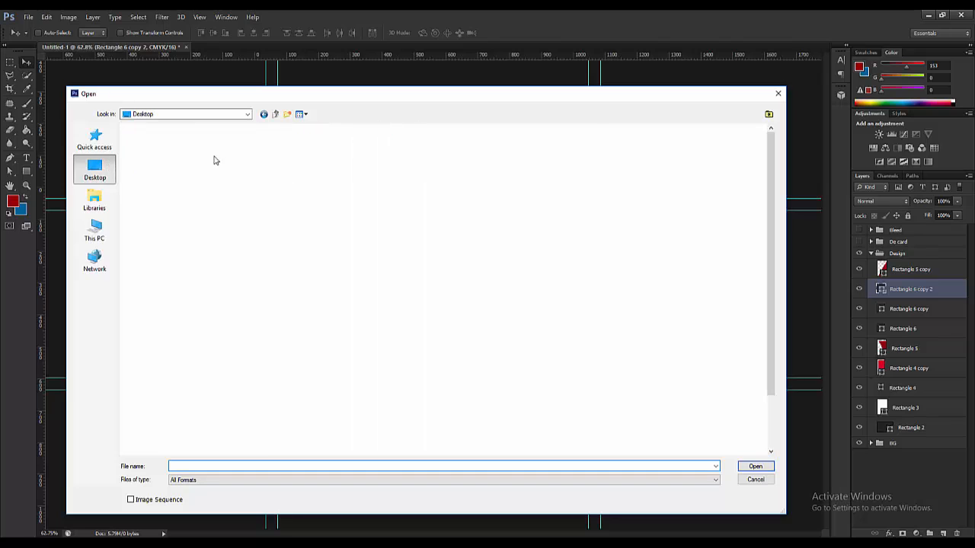
left_click(94, 230)
double_click(380, 154)
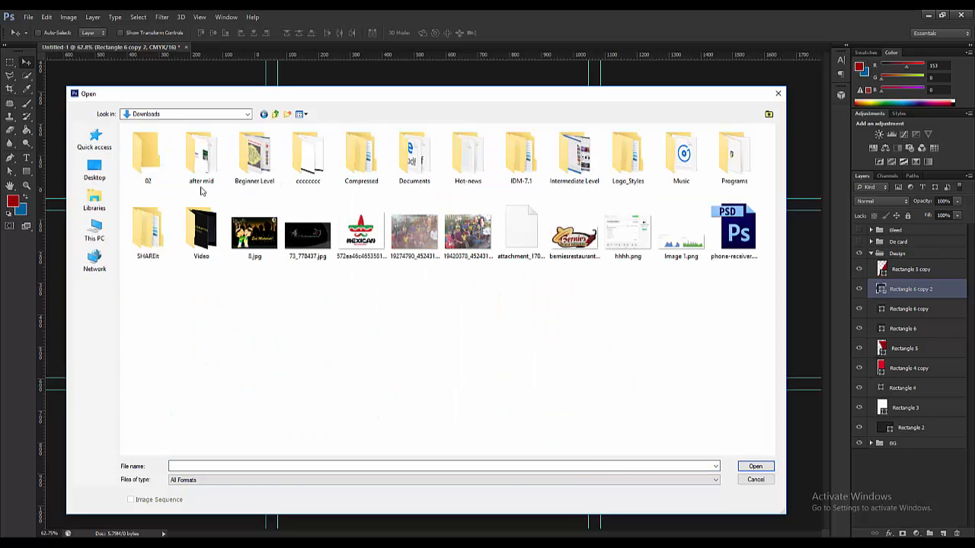
double_click(733, 228)
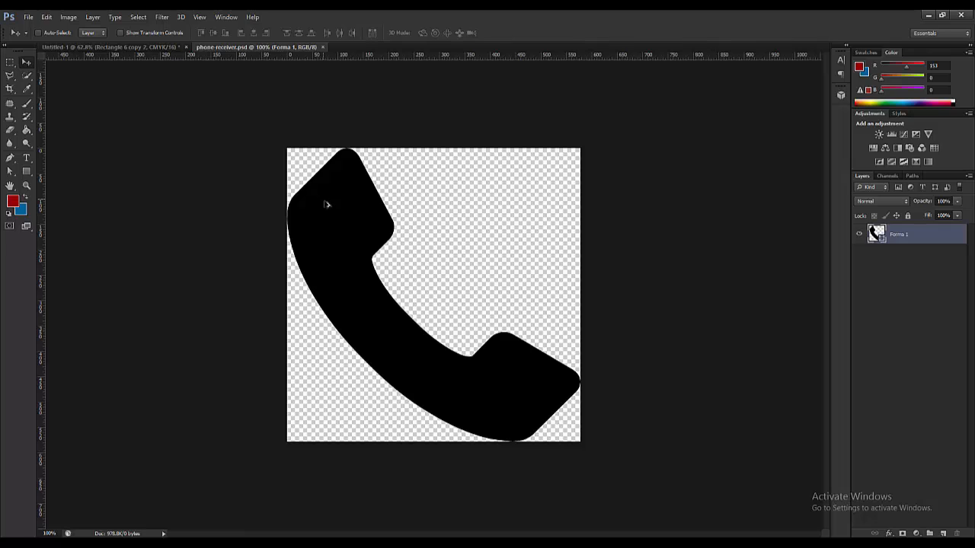
- Bring the phone shape into the card, scale it to about 7%, and place it on the top grey bar
left_click_drag(329, 204, 427, 257)
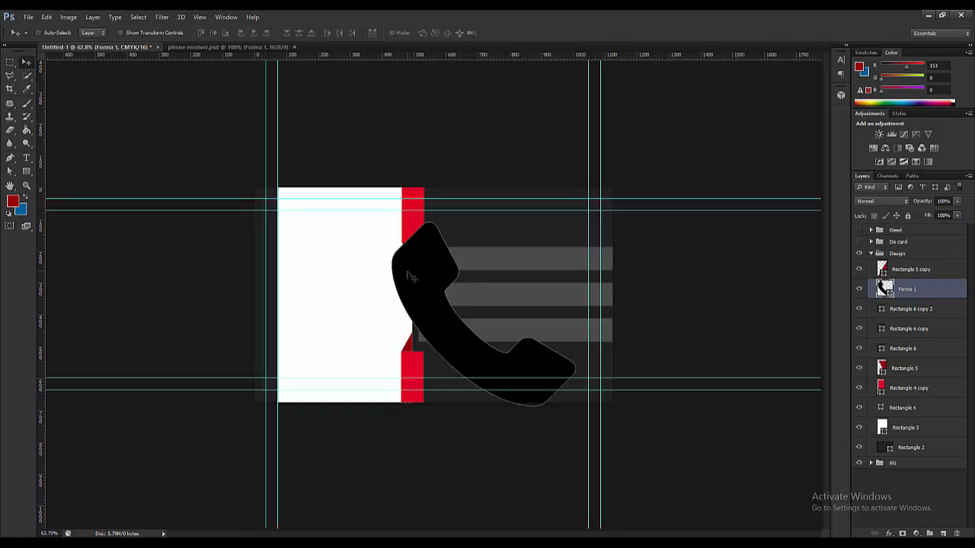
key("ctrl+t")
left_click_drag(388, 220, 470, 300)
key("ctrl+plus")
key("ctrl+plus")
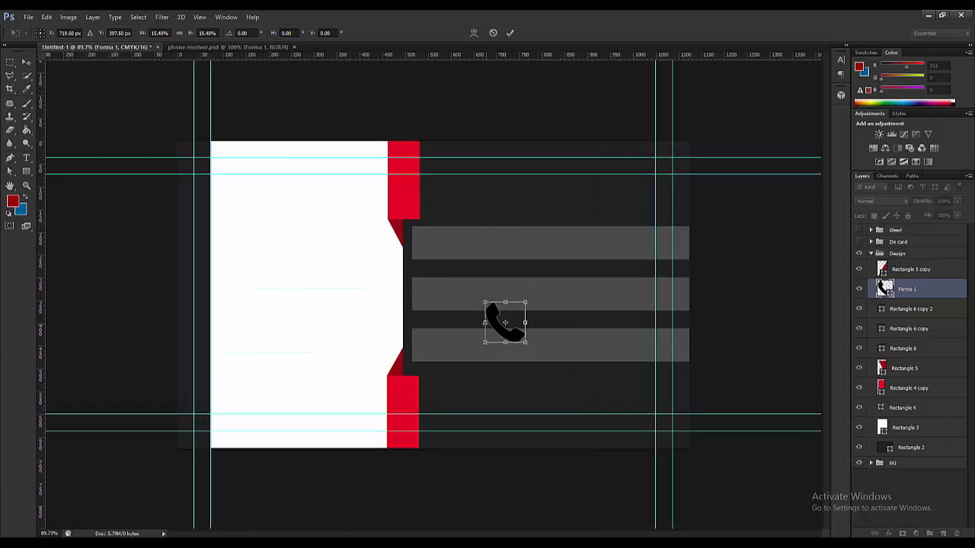
left_click_drag(526, 343, 408, 205)
scroll(401, 163, "up", 1)
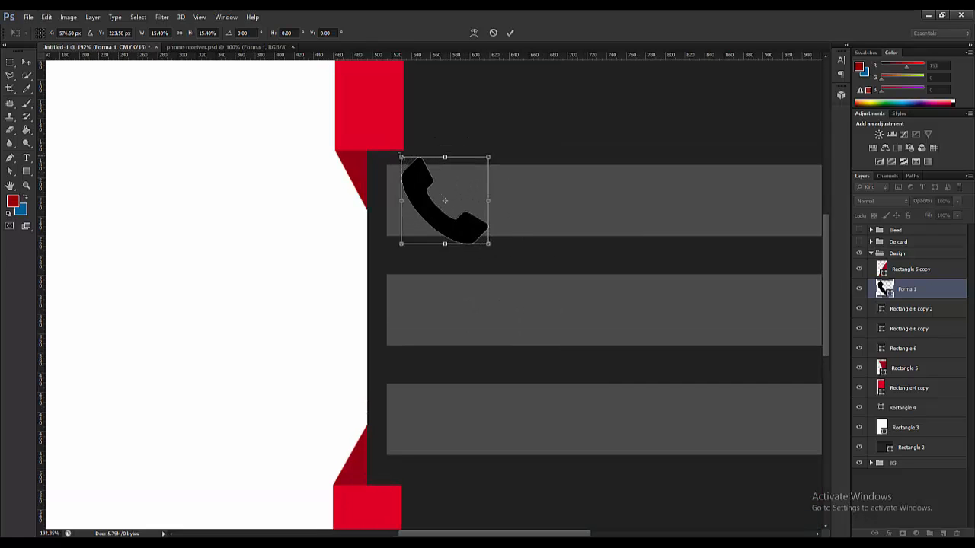
left_click_drag(401, 157, 420, 201)
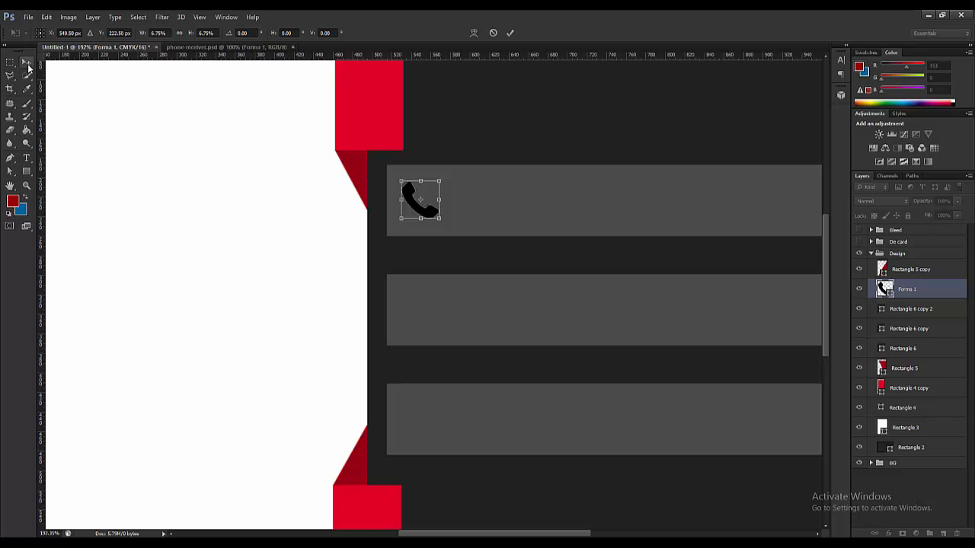
left_click(26, 62)
left_click(457, 210)
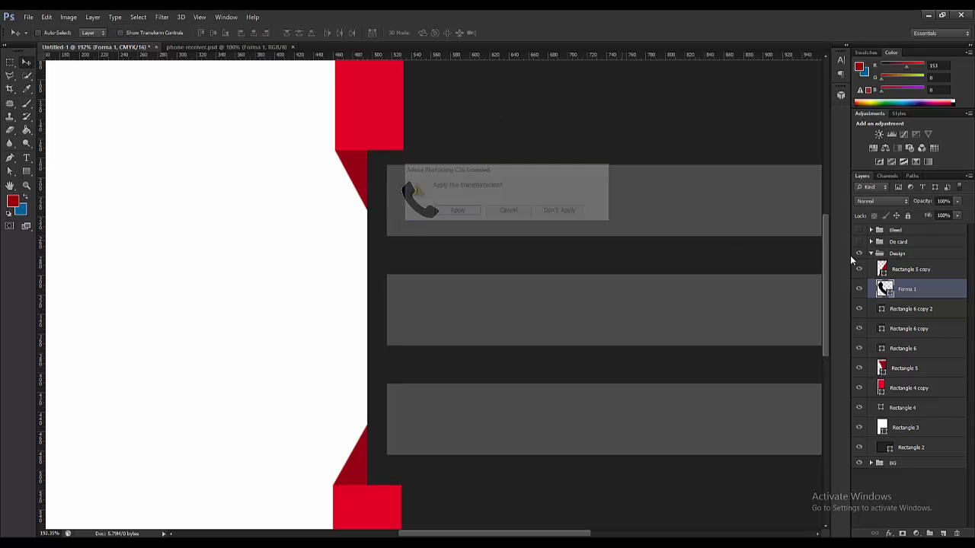
- Make the phone shape's fill colour white
double_click(885, 290)
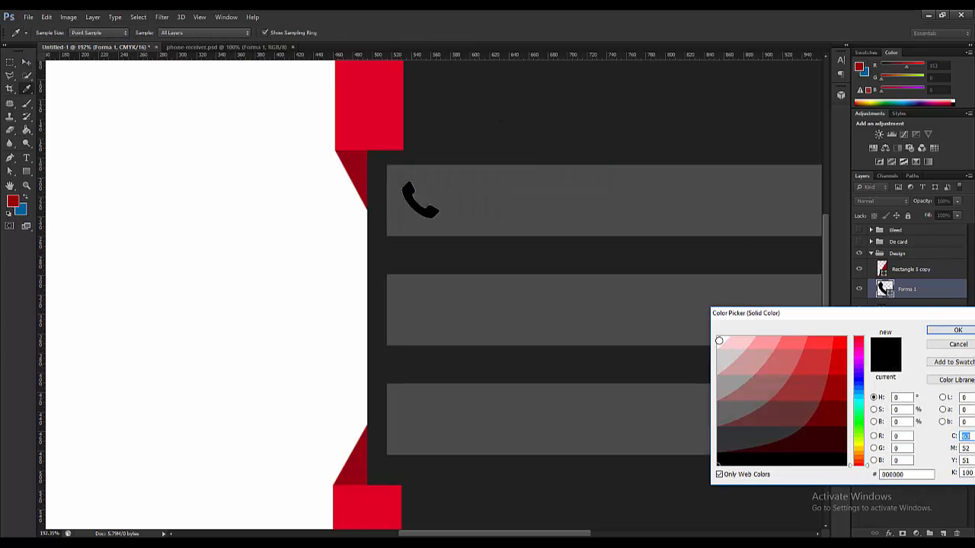
left_click(718, 338)
left_click(954, 330)
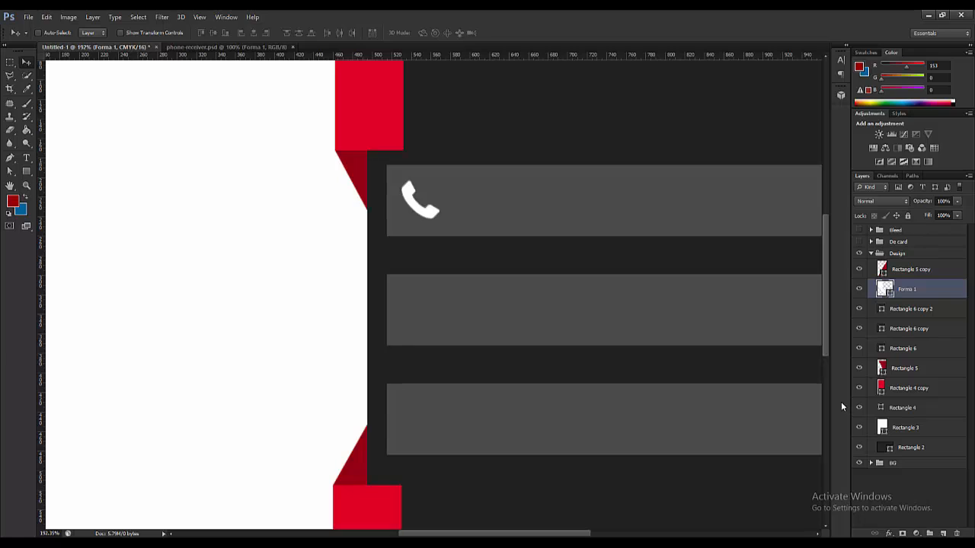
- Group the phone layer as 'Icon' and move the group above the Design group
left_click(930, 533)
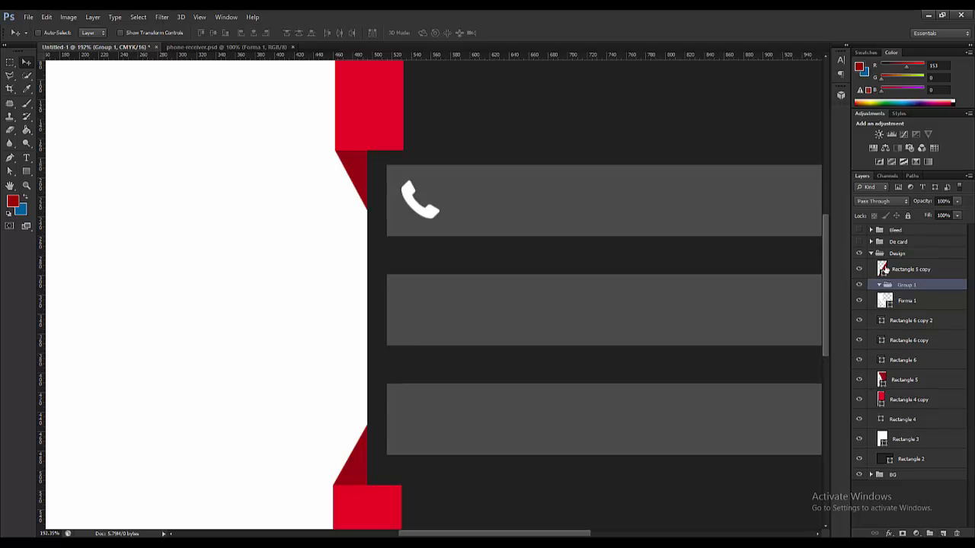
double_click(905, 285)
type("Icon")
left_click(934, 302)
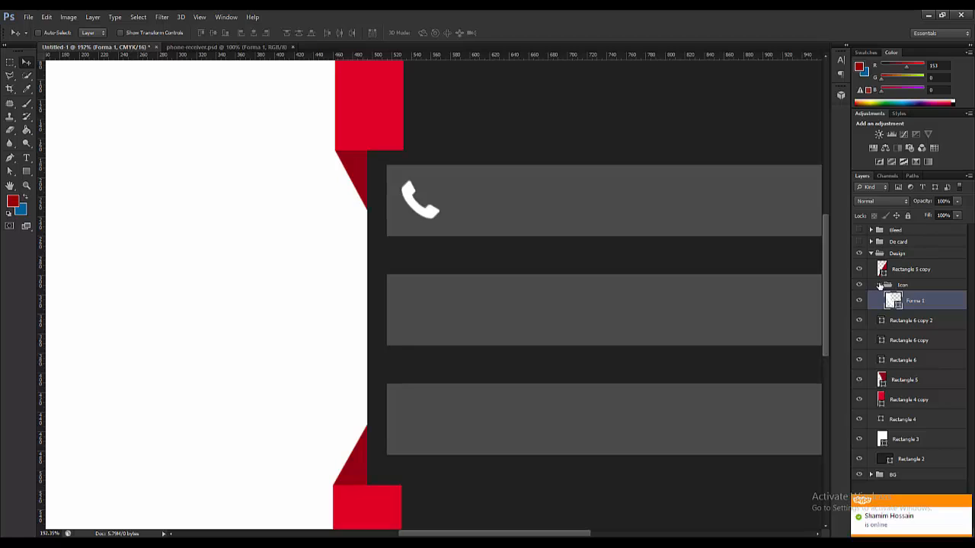
left_click(880, 285)
left_click_drag(890, 286, 887, 245)
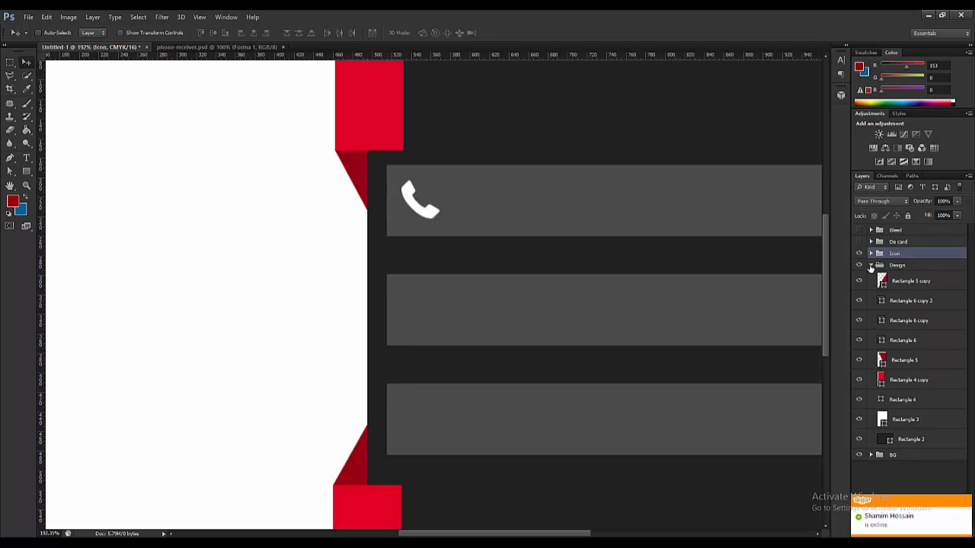
left_click(872, 265)
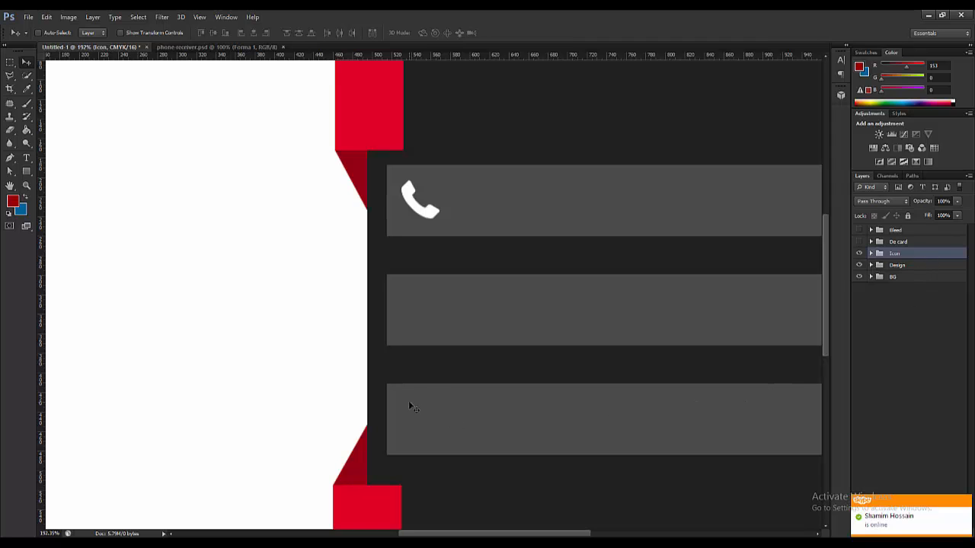
scroll(445, 291, "down", 6)
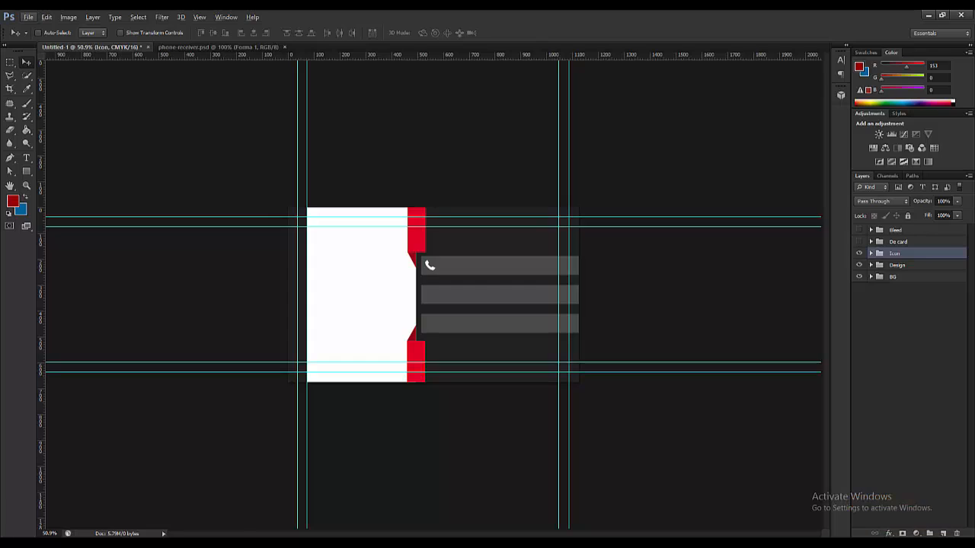
- Return to the browser and review the Fiverr order and the card reference images
key("alt+Tab")
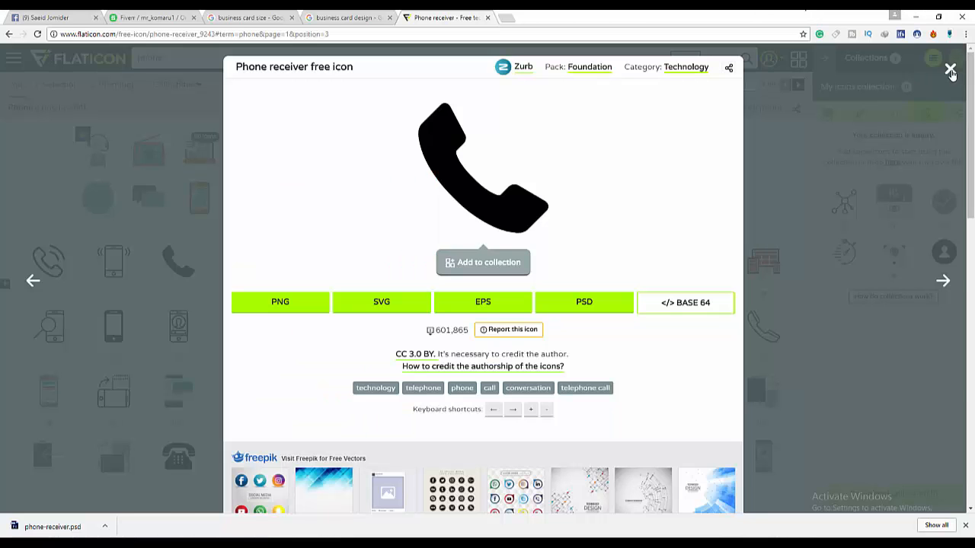
left_click(950, 68)
left_click(153, 17)
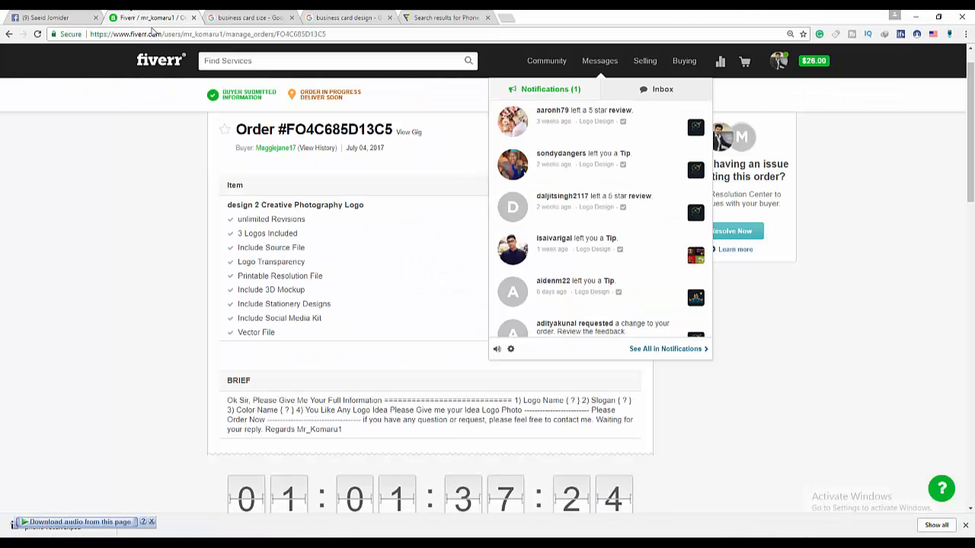
left_click(347, 17)
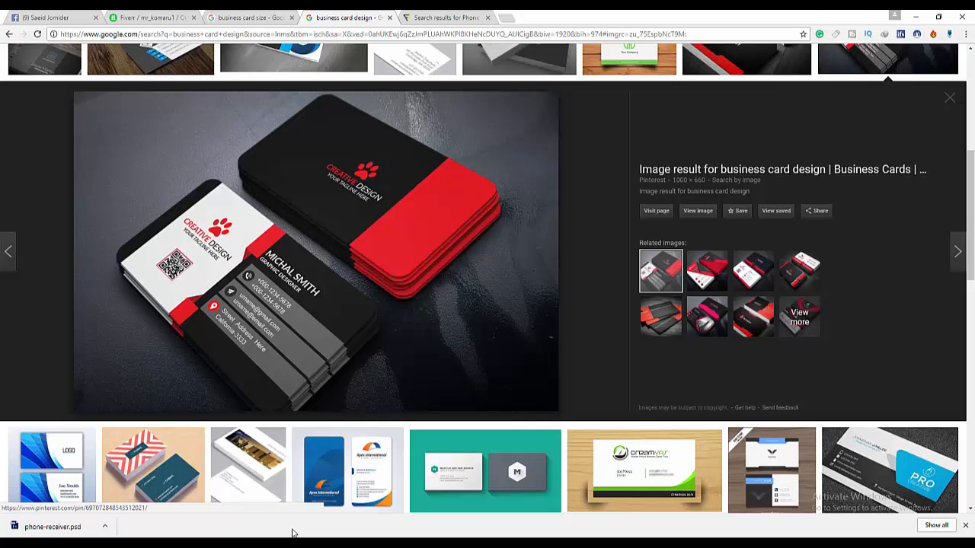
left_click(442, 17)
- Search Flaticon for 'email' and download the black envelope icon as PSD
type("email")
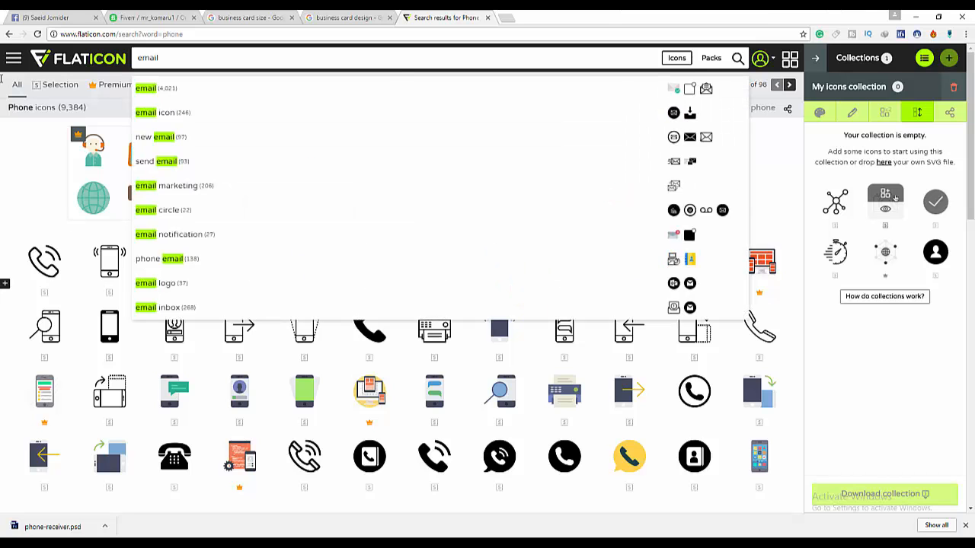
key("Return")
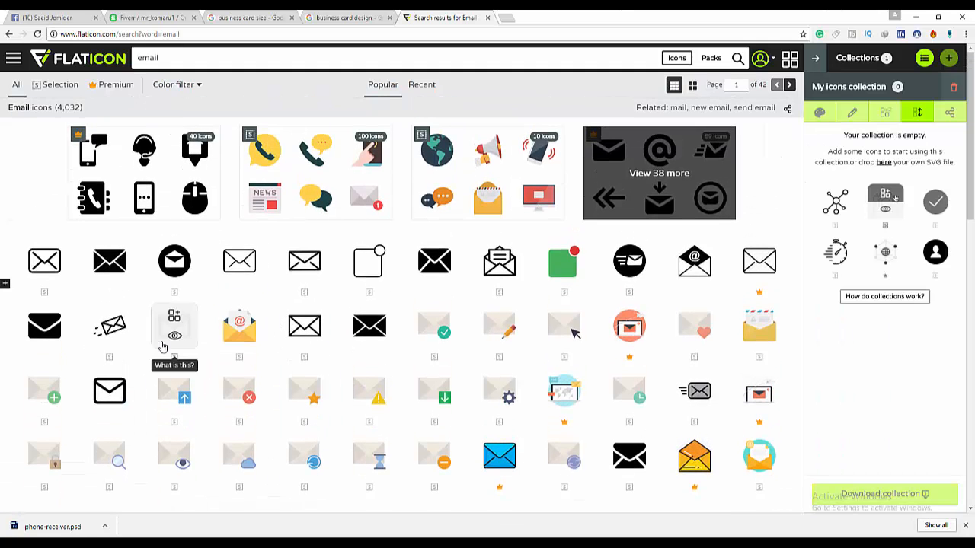
left_click(47, 335)
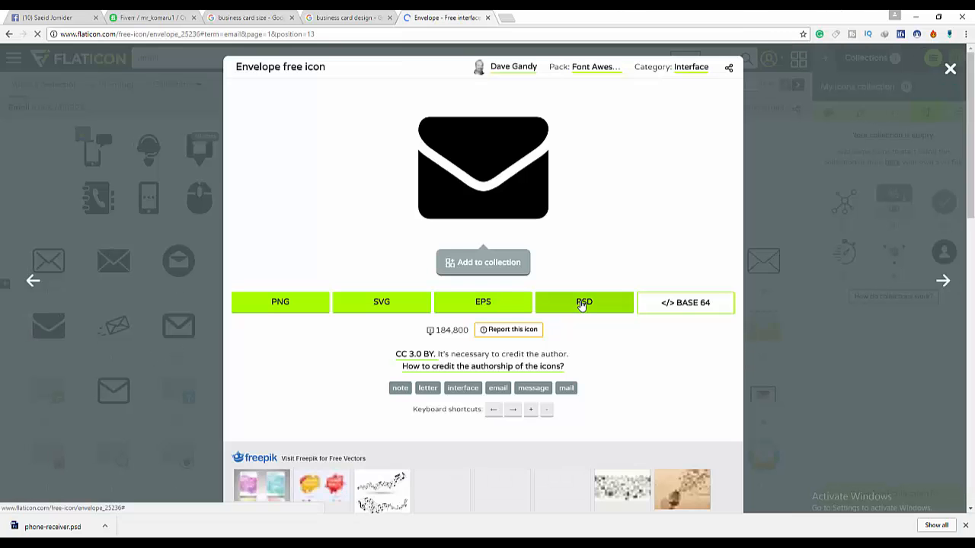
left_click(588, 304)
left_click(504, 247)
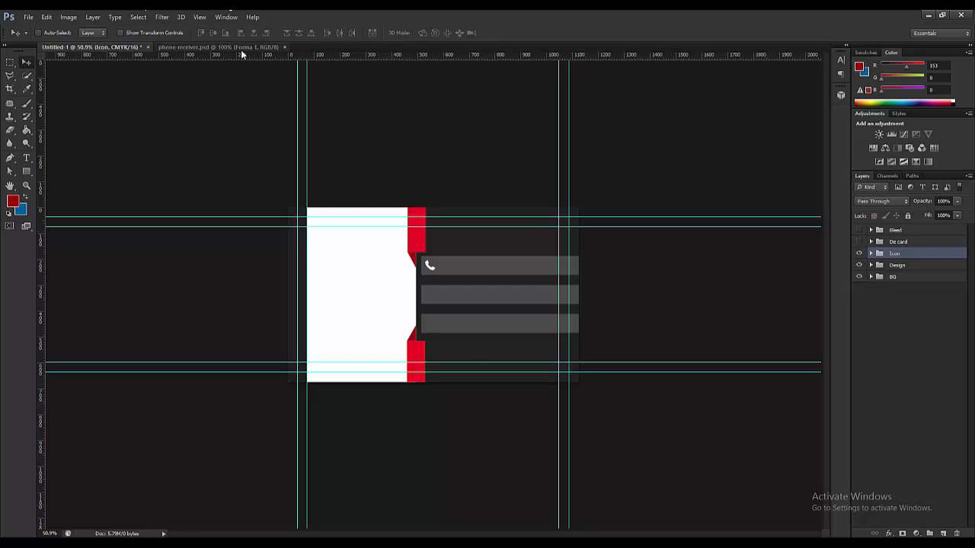
- Close phone-receiver.psd, open envelope.psd and drag the envelope icon into the card
left_click(241, 48)
left_click(285, 47)
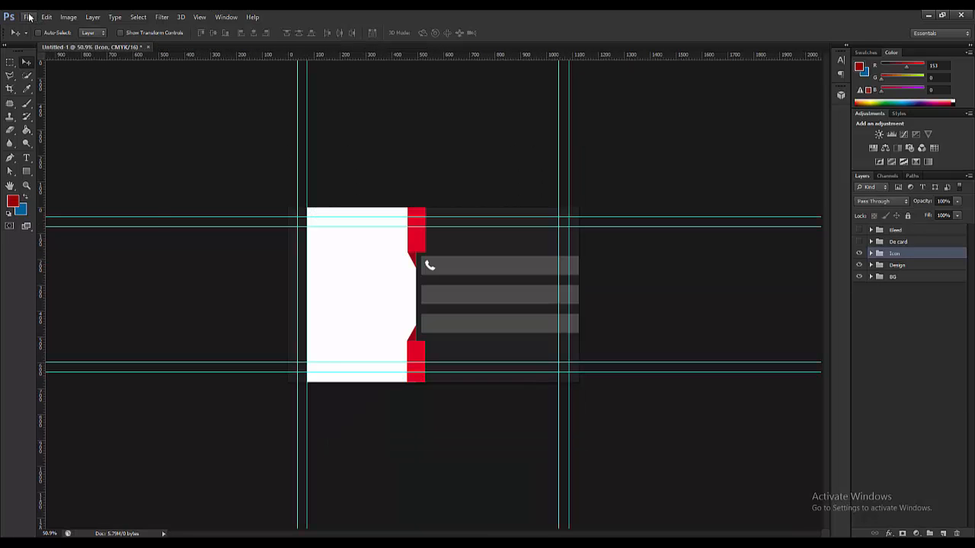
left_click(29, 17)
left_click(38, 38)
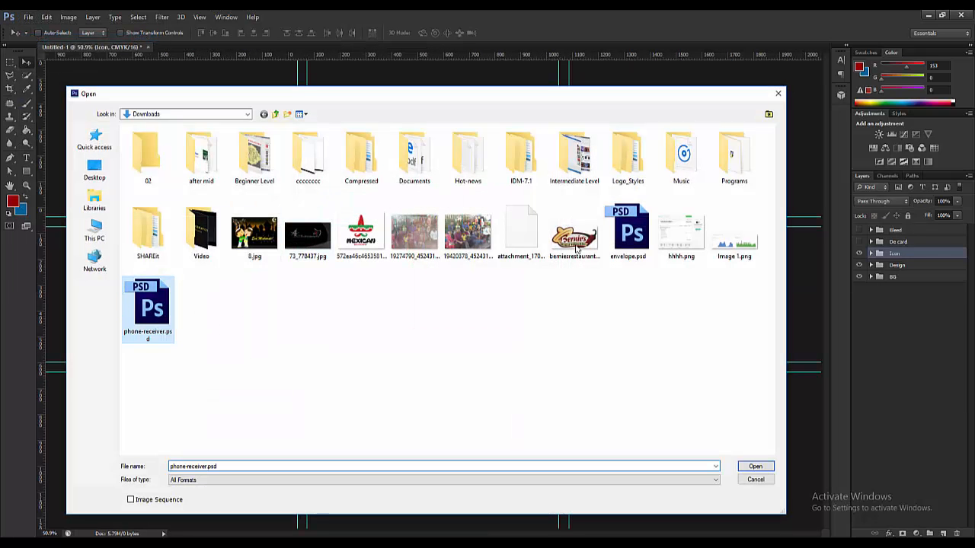
double_click(629, 232)
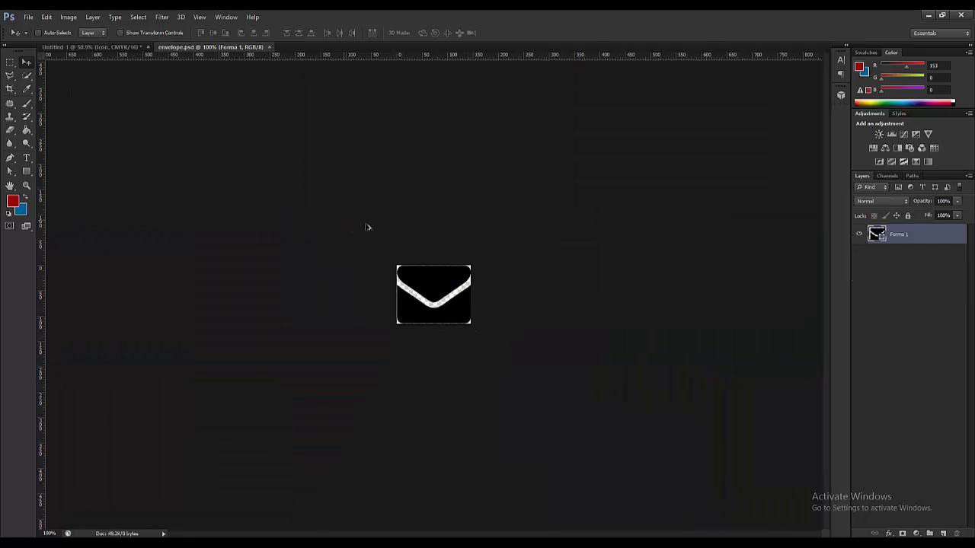
mouse_move(432, 290)
left_mouse_down()
mouse_move(105, 72)
mouse_move(92, 48)
mouse_move(383, 292)
mouse_move(432, 295)
left_mouse_up()
- Scale the envelope to about 45% and place it on the second gray bar
scroll(432, 296, "up", 5)
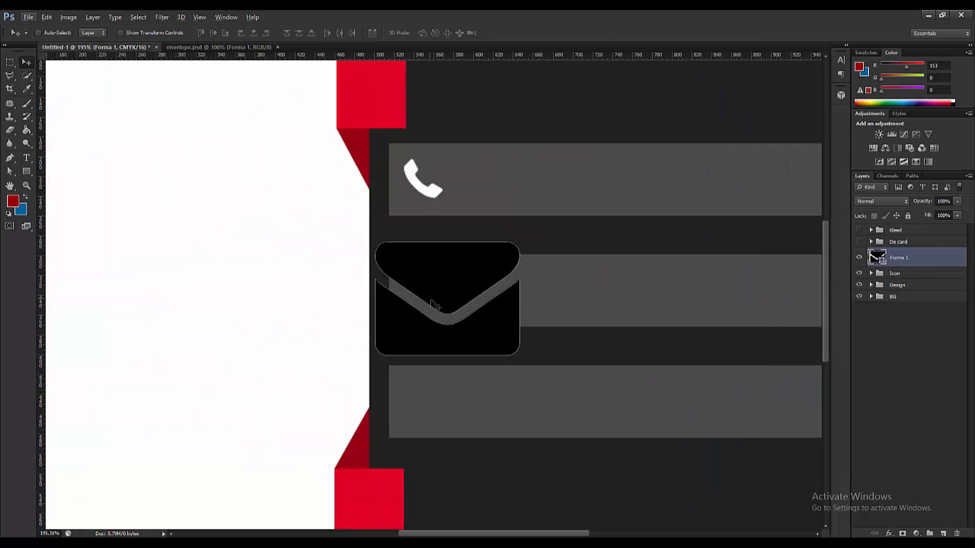
key("ctrl+t")
left_click_drag(375, 242, 415, 272)
scroll(415, 272, "up", 2)
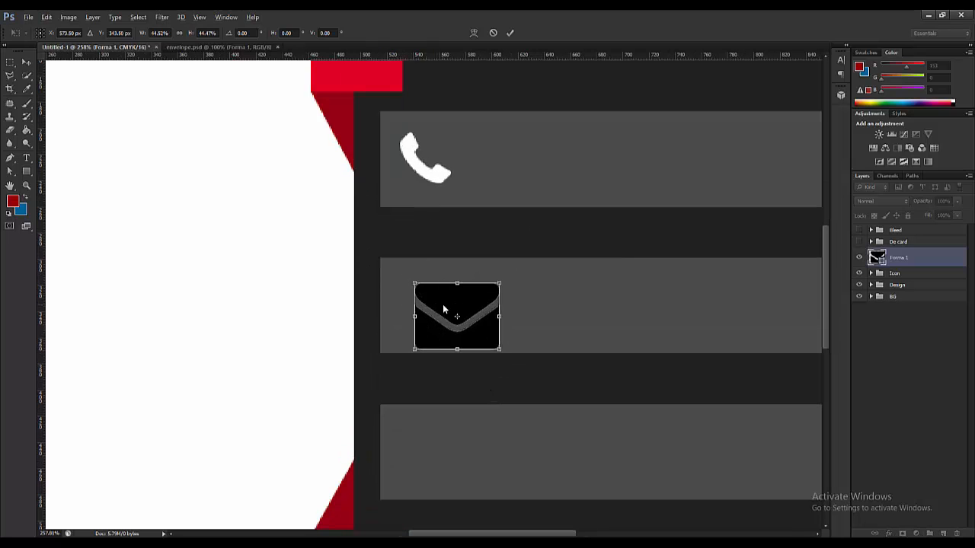
left_click_drag(457, 301, 416, 286)
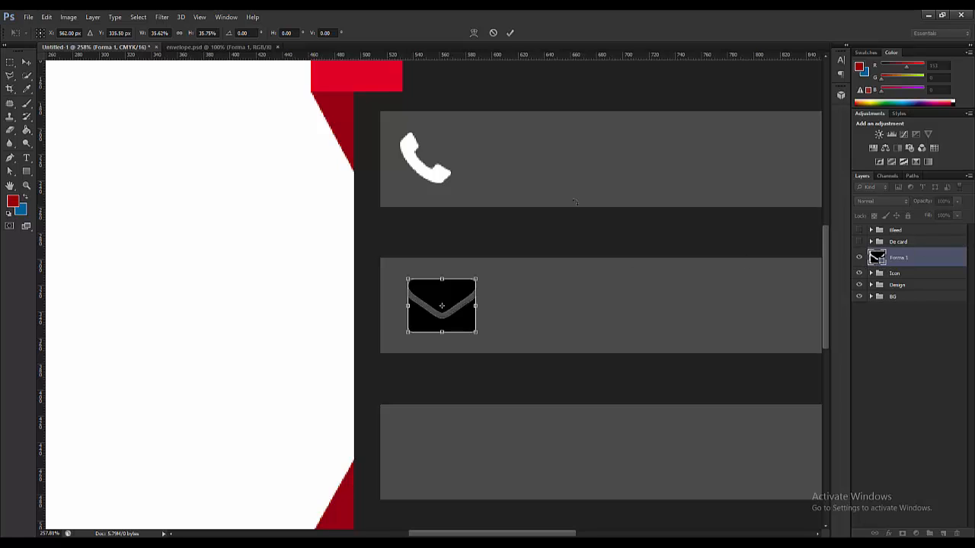
left_click(27, 62)
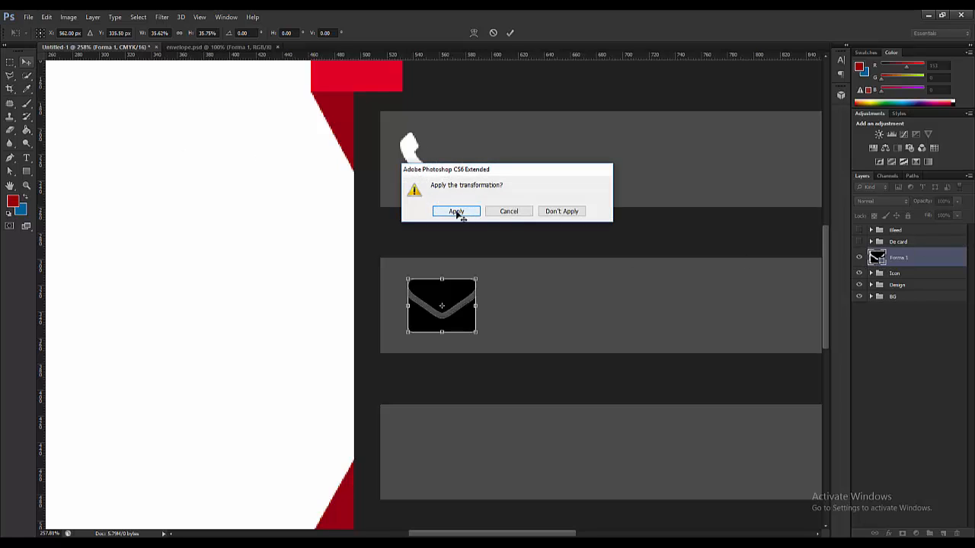
left_click(457, 212)
- Recolour the envelope's fill to white
double_click(873, 259)
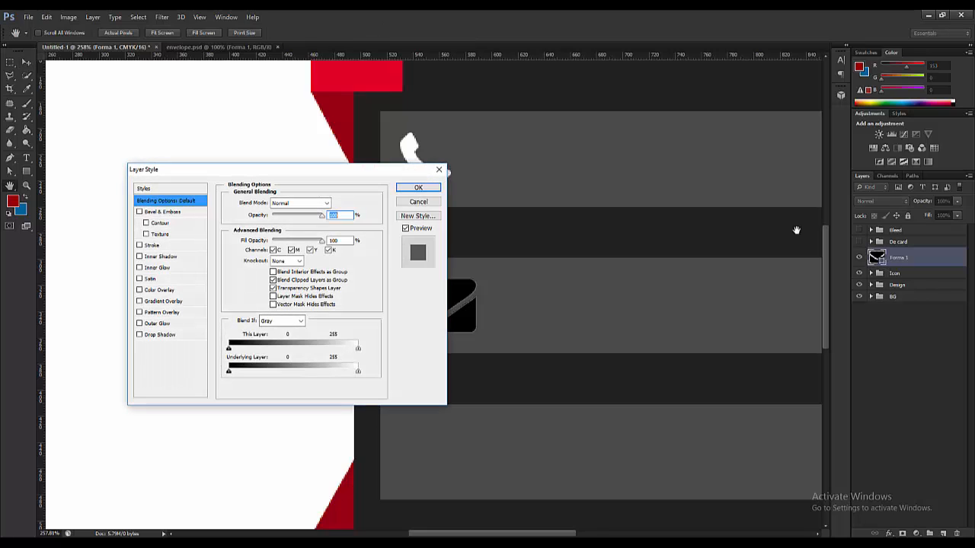
left_click(417, 203)
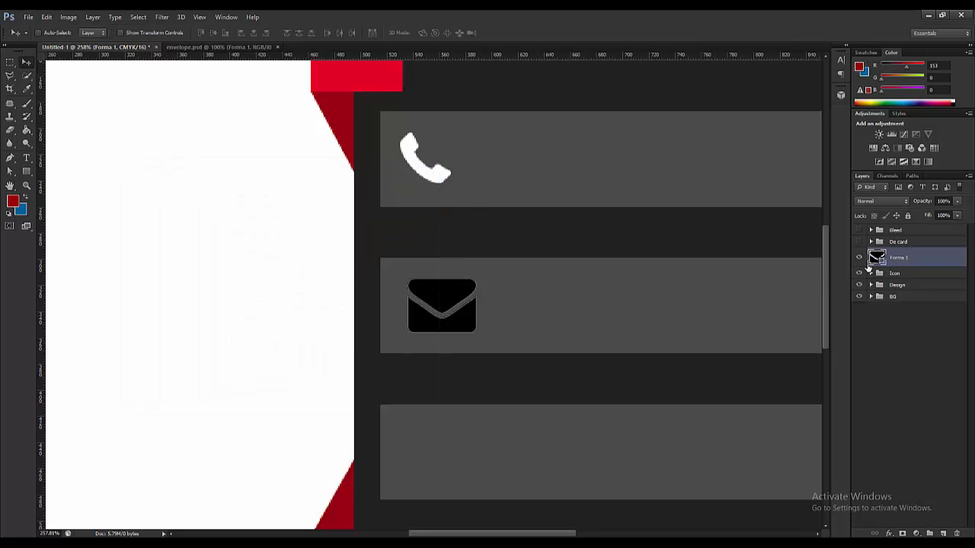
double_click(881, 263)
left_click(716, 338)
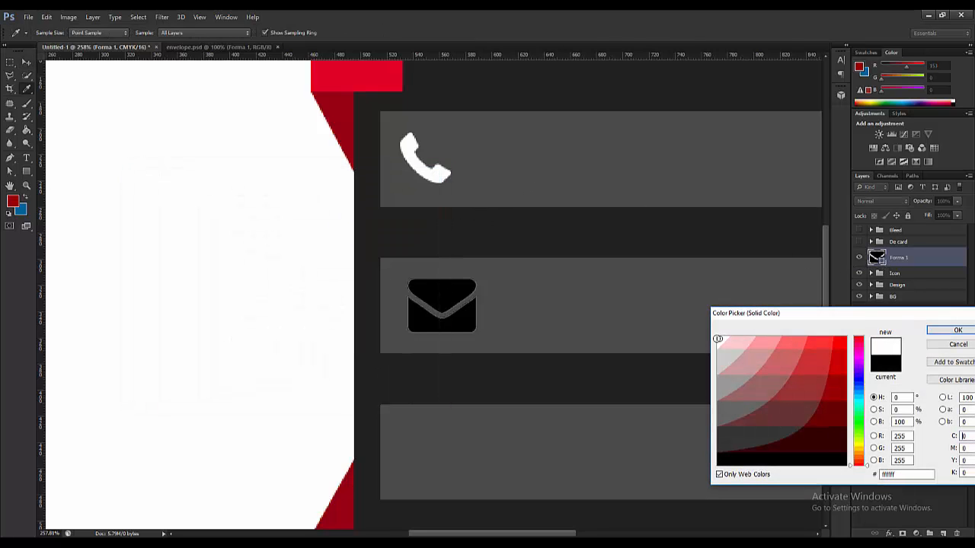
left_click(957, 330)
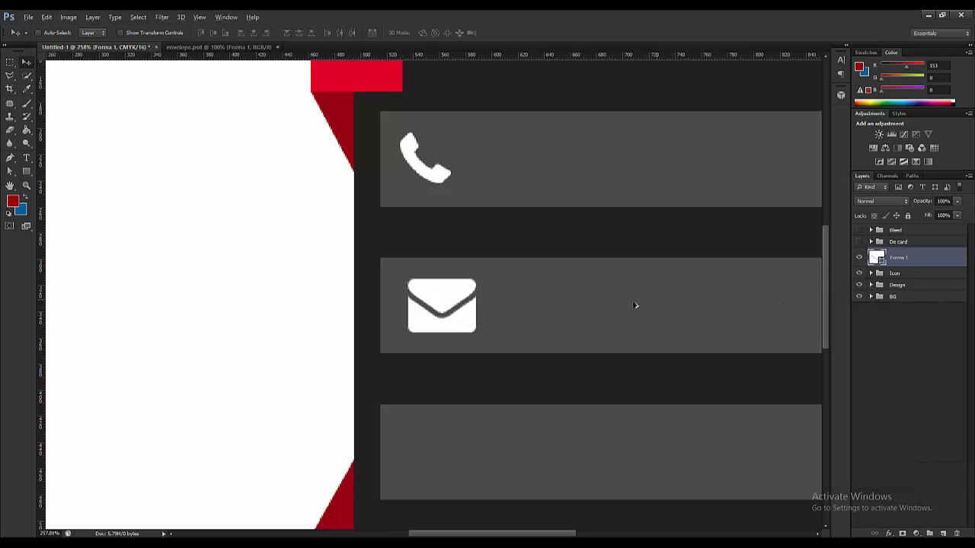
scroll(512, 387, "down", 3)
scroll(409, 331, "down", 2)
scroll(401, 289, "up", 5)
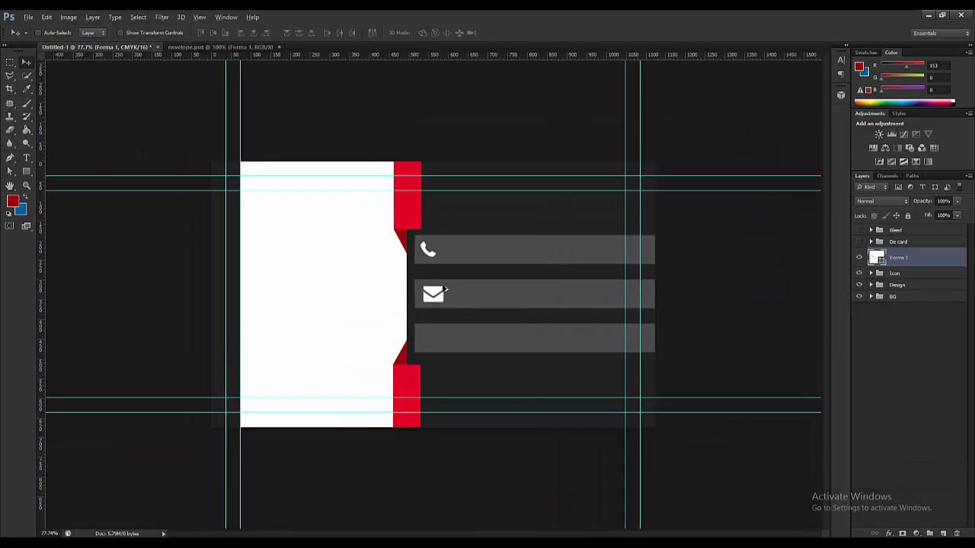
- Shrink the envelope slightly more and line it up with the phone icon
key("ctrl+t")
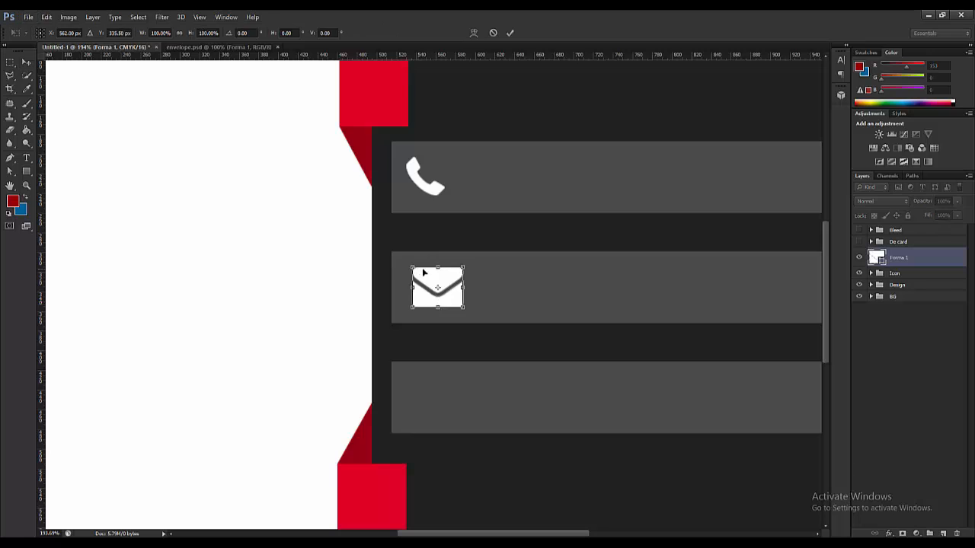
scroll(430, 301, "up", 2)
left_click_drag(414, 263, 420, 270)
left_click(26, 61)
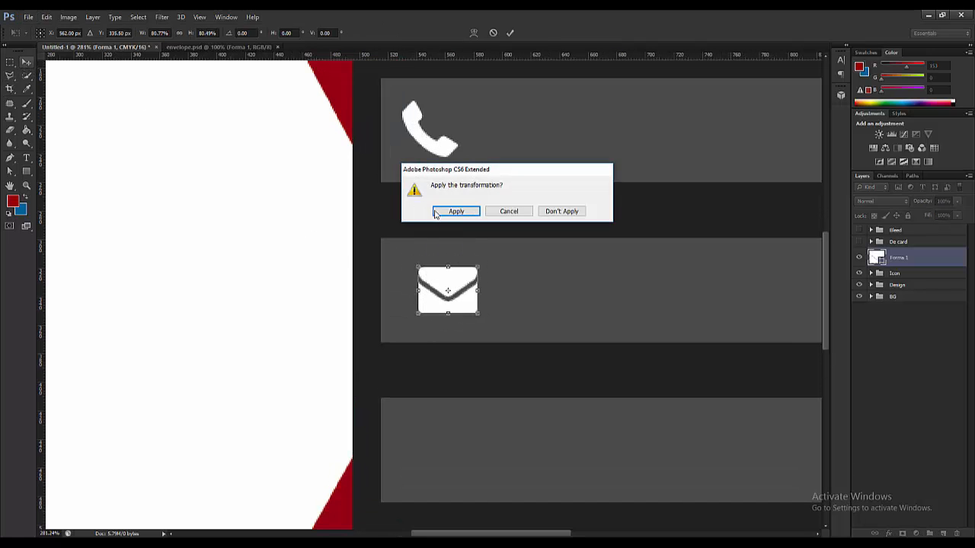
left_click(450, 213)
left_click_drag(469, 284, 457, 279)
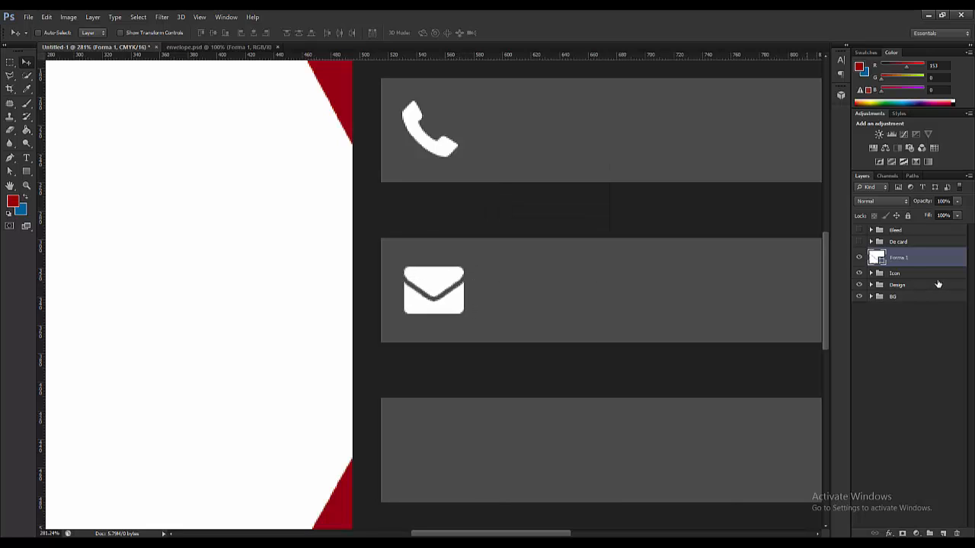
- Move the envelope layer into the Icon group and collapse the group
left_click(872, 274)
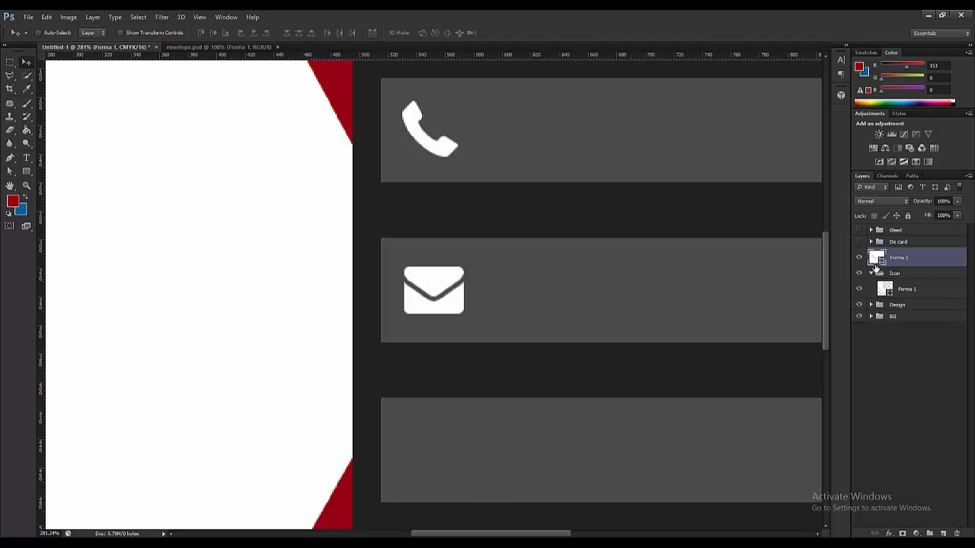
left_click_drag(885, 275, 881, 275)
left_click(872, 254)
scroll(348, 342, "down", 6)
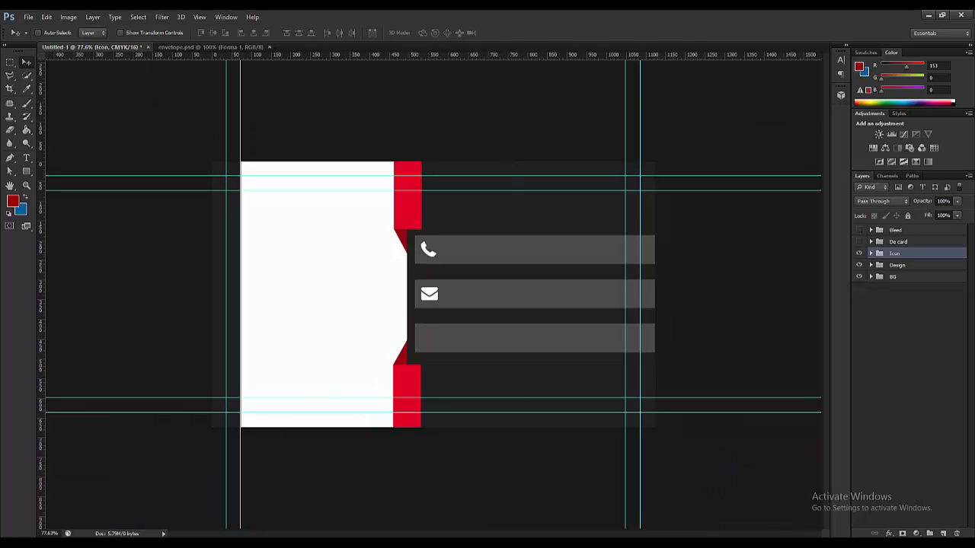
key("alt+Tab")
- Search Flaticon for 'address location' icons
left_click(949, 69)
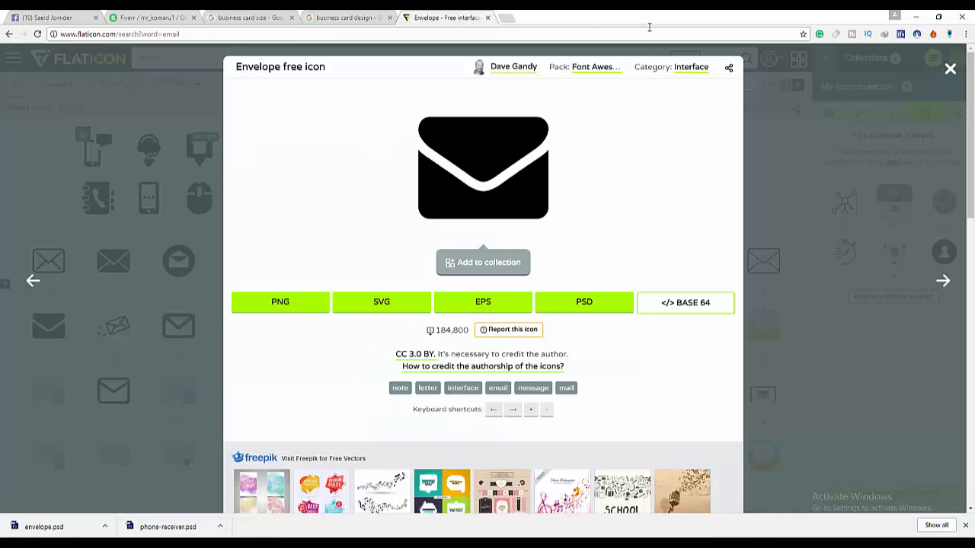
double_click(333, 57)
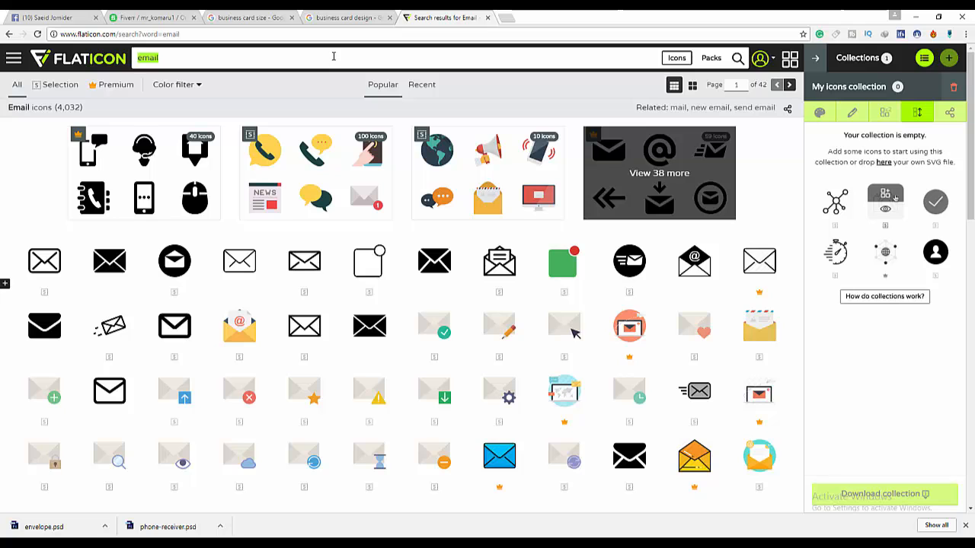
type("address")
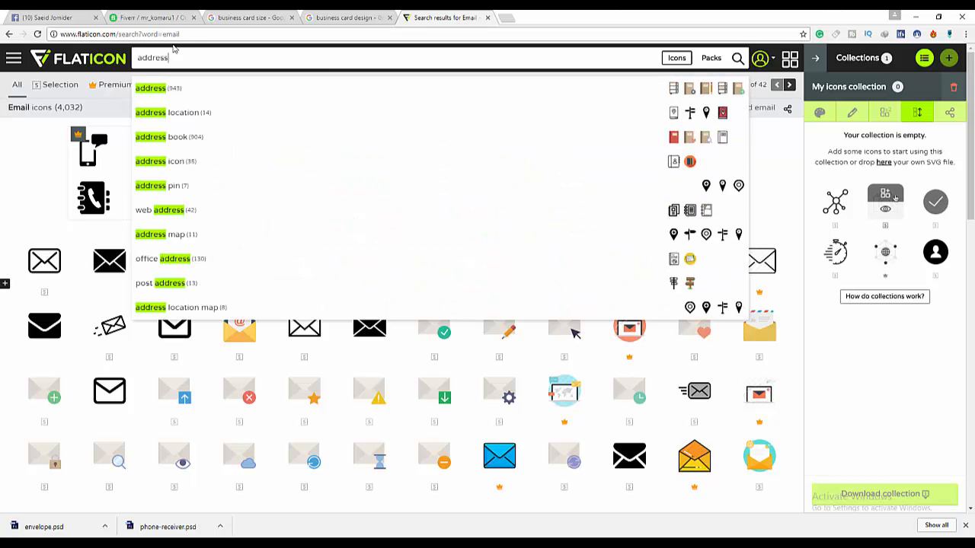
left_click(114, 71)
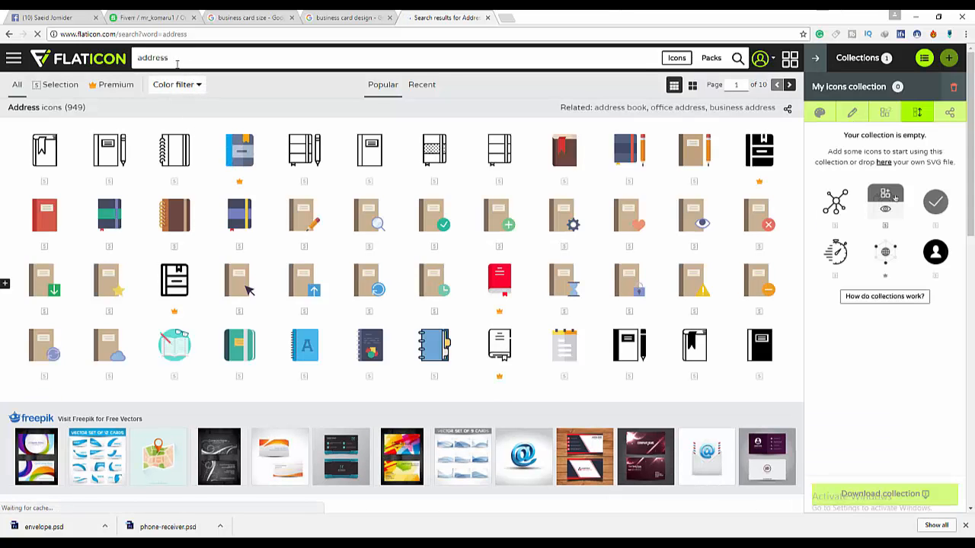
left_click(177, 61)
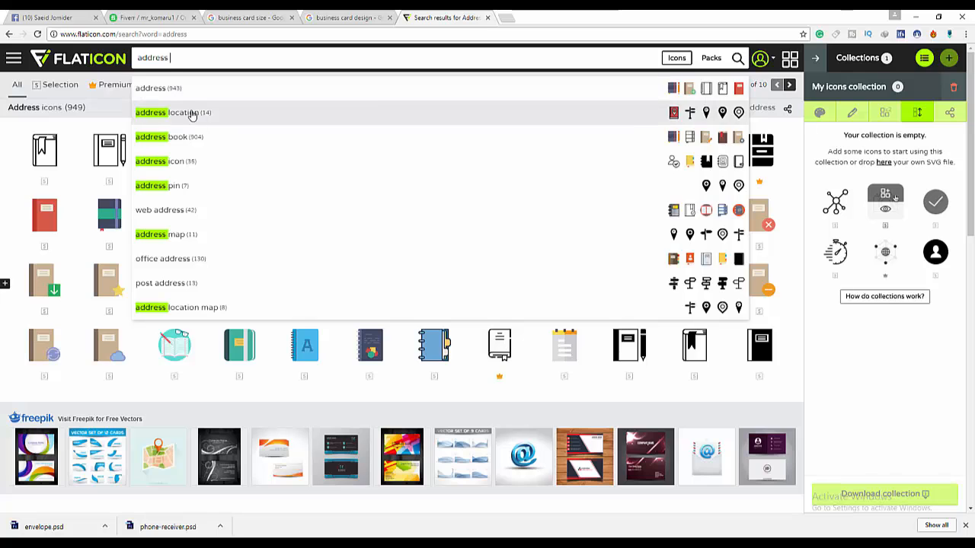
left_click(192, 112)
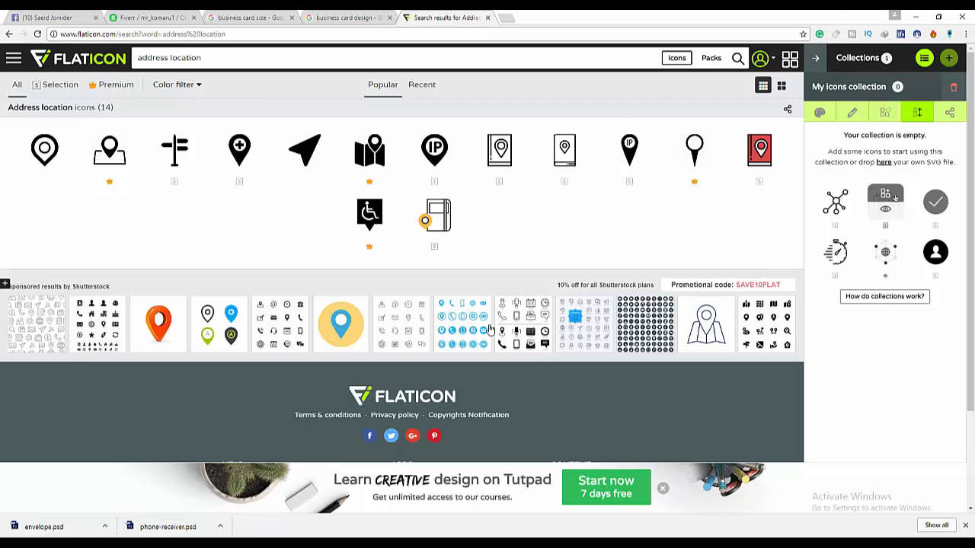
- Download the Location cursor icon as a free PSD file
left_click(304, 162)
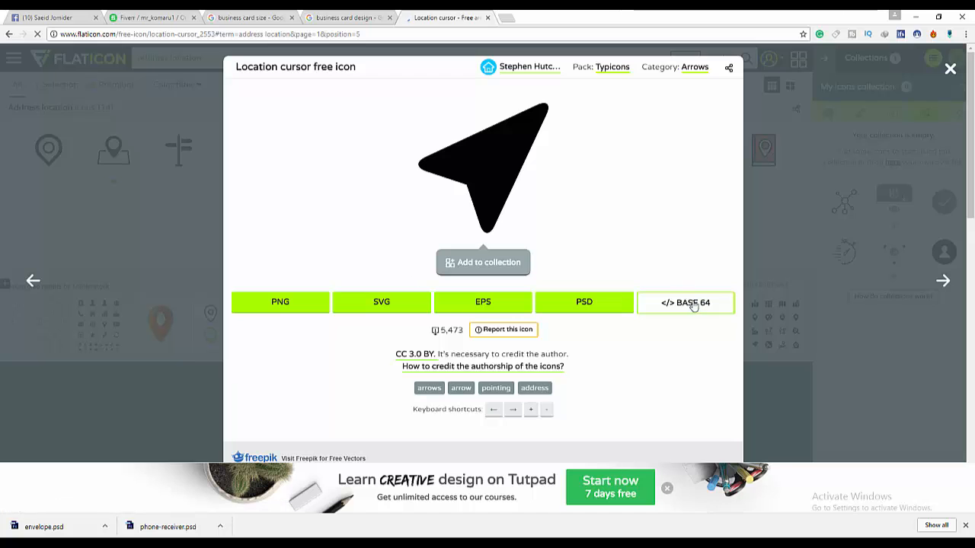
left_click(587, 303)
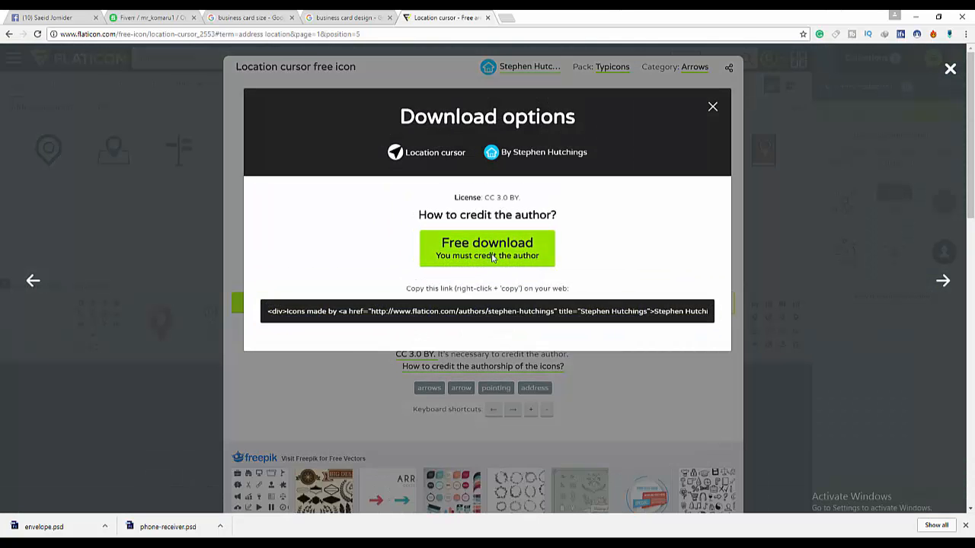
left_click(760, 281)
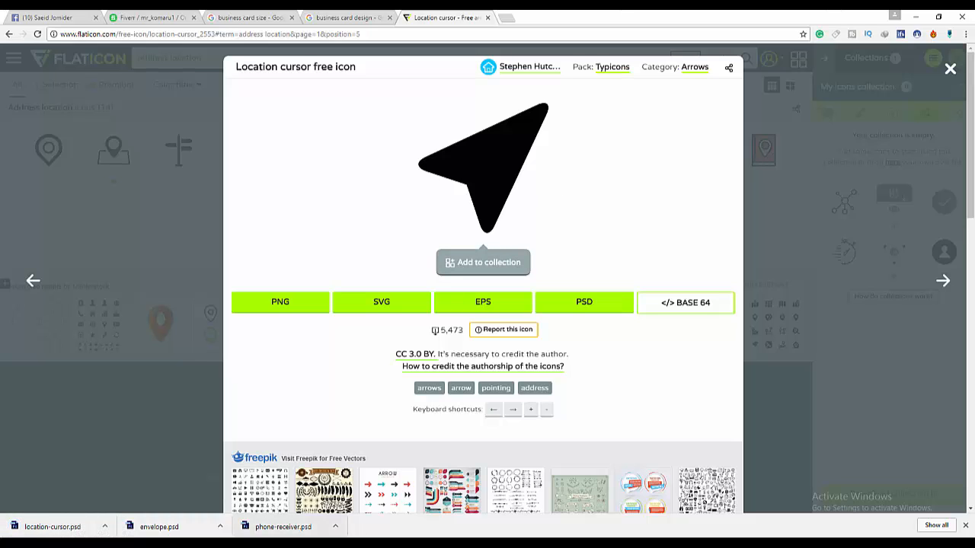
key("alt+Tab")
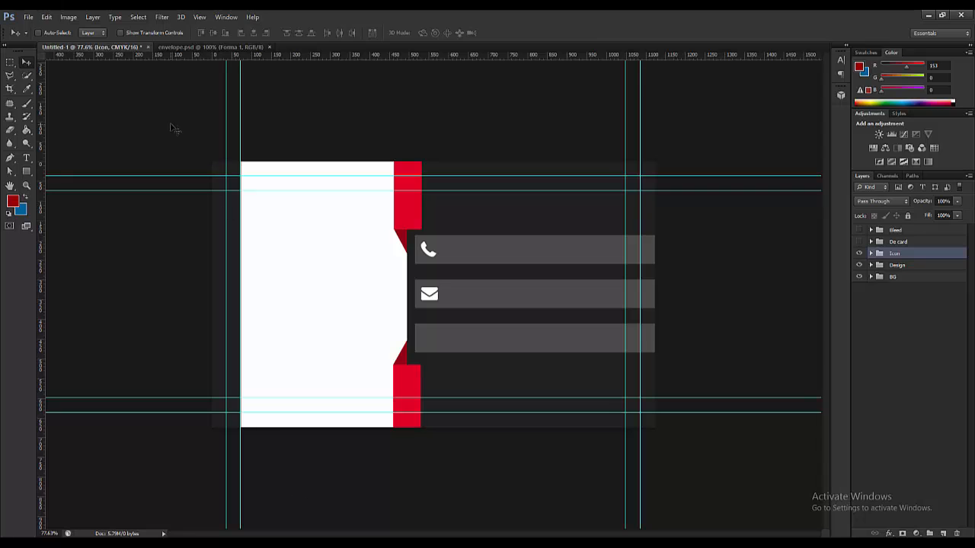
- Open location-cursor.psd and drag the arrow icon into the card
left_click(28, 17)
left_click(34, 35)
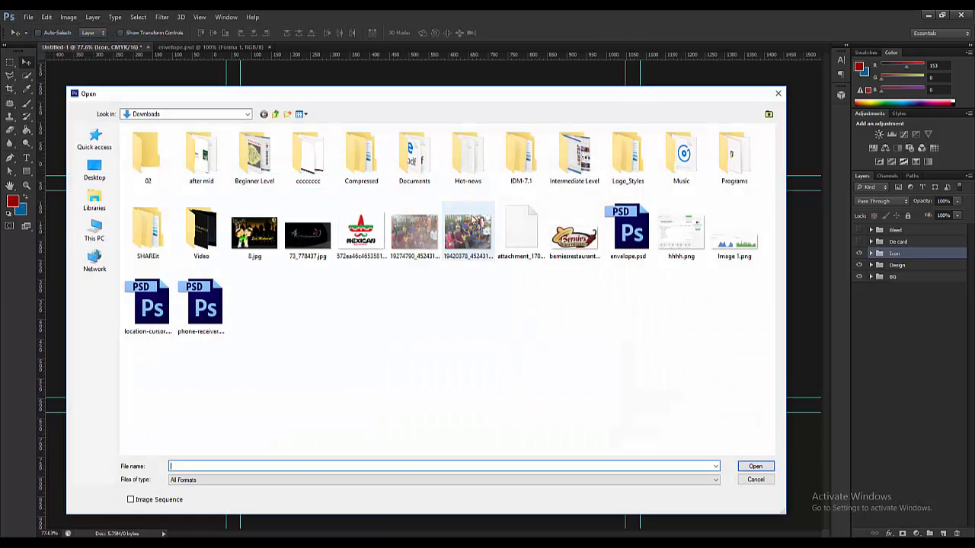
double_click(148, 305)
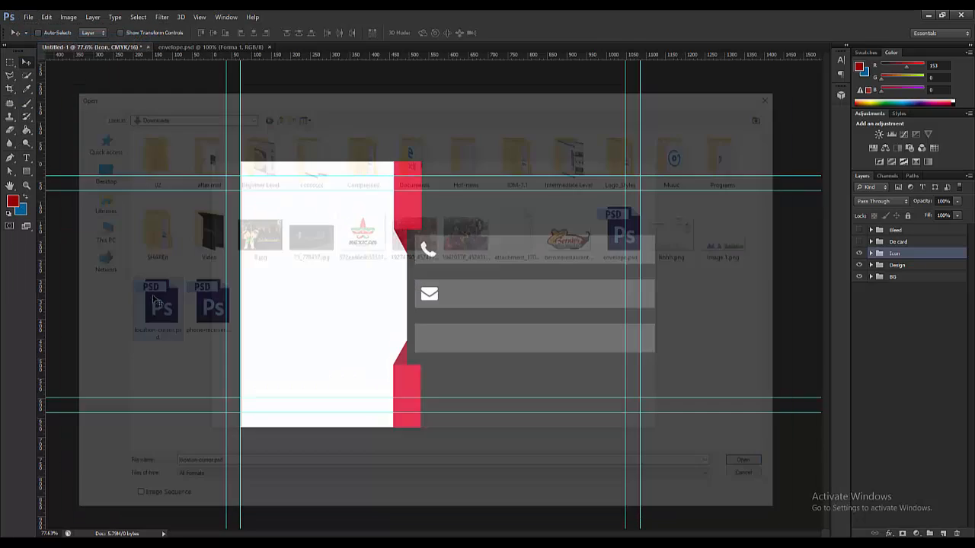
scroll(438, 298, "up", 5)
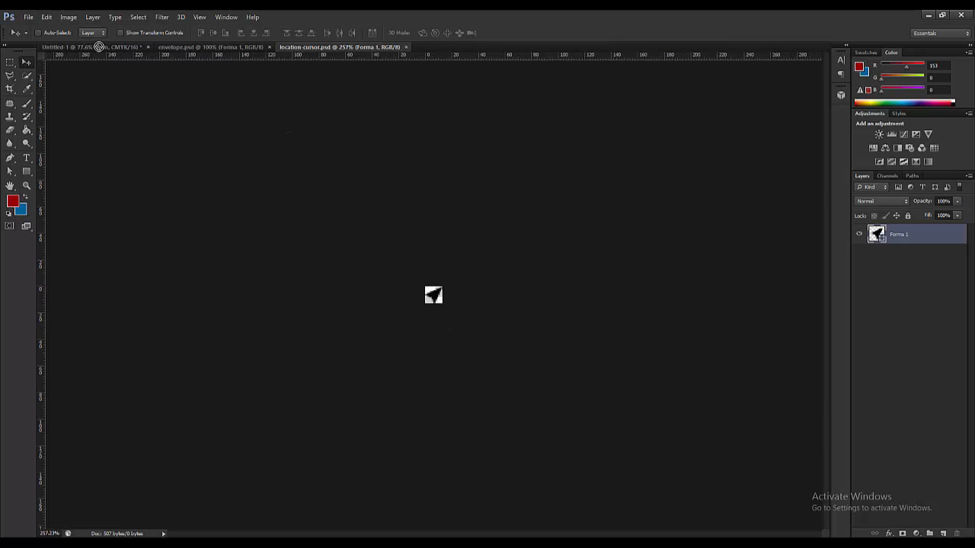
left_click_drag(99, 46, 431, 341)
- Scale the arrow icon to fit the third gray bar and nudge it into place
scroll(430, 343, "up", 1)
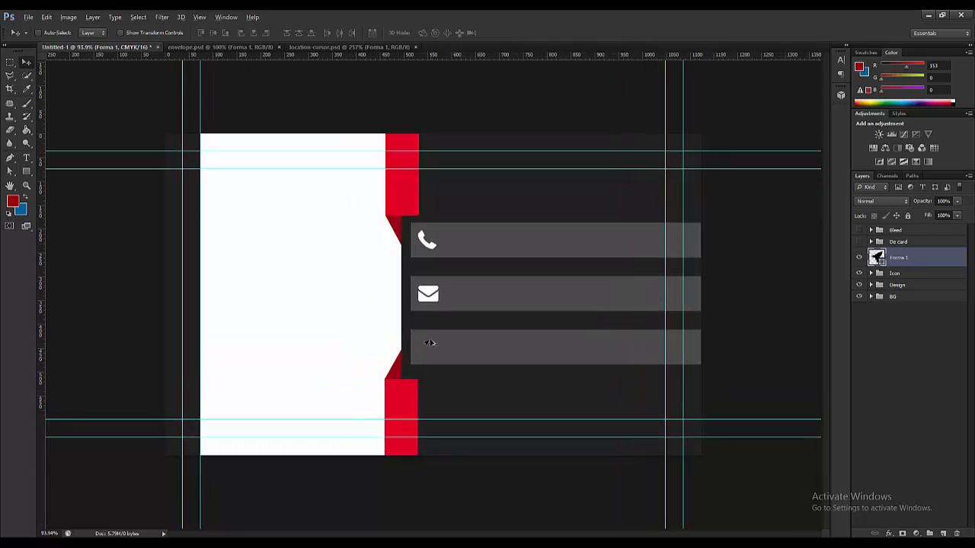
scroll(430, 343, "up", 1)
key("ctrl+t")
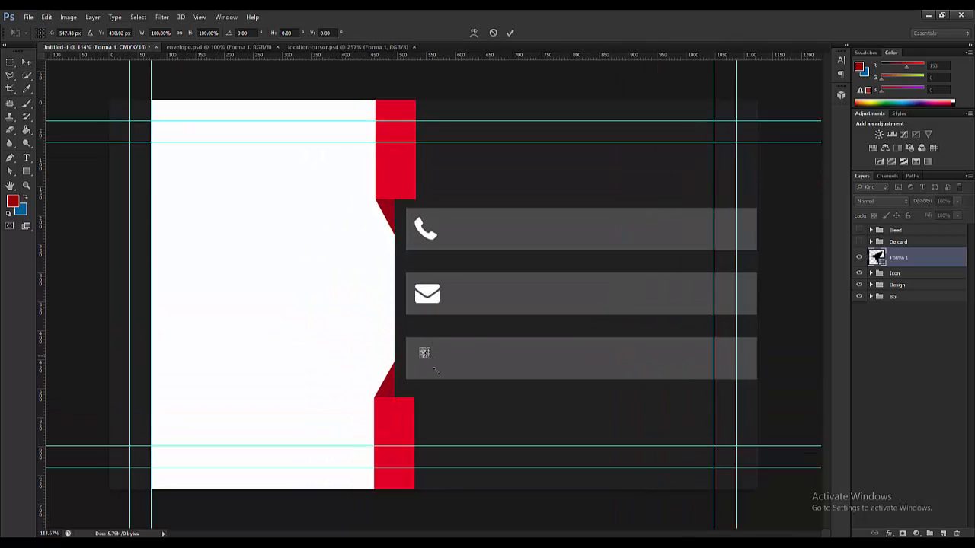
left_click_drag(436, 370, 426, 359)
scroll(415, 351, "up", 3)
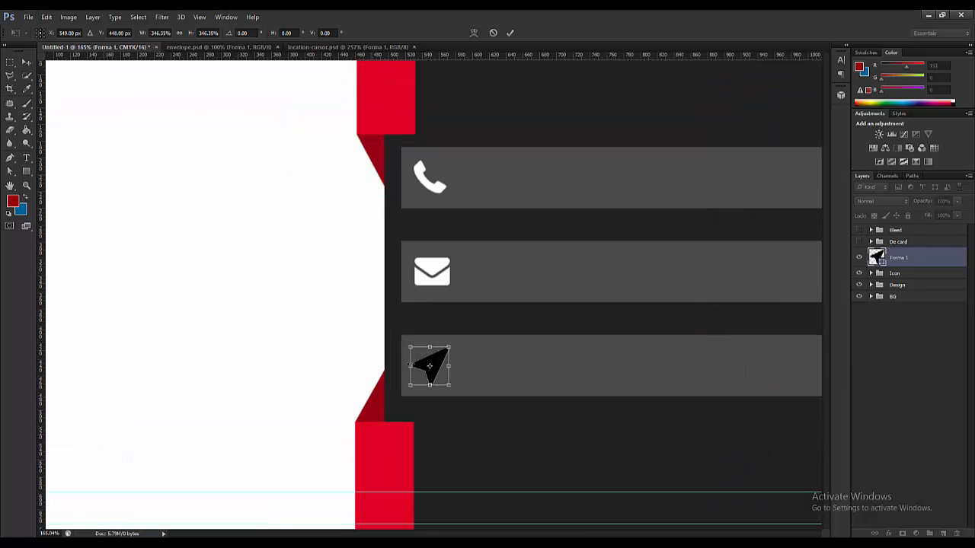
scroll(425, 364, "up", 2)
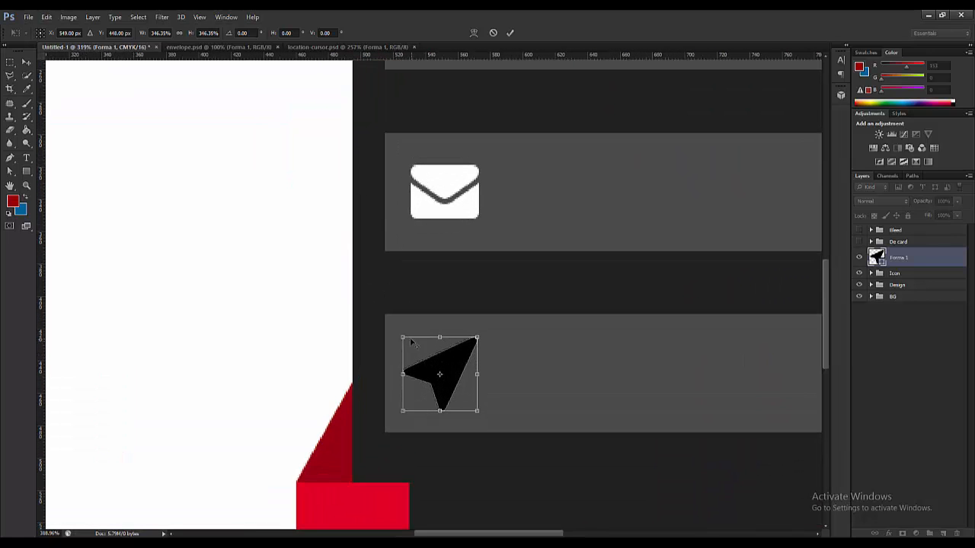
left_click_drag(477, 337, 470, 340)
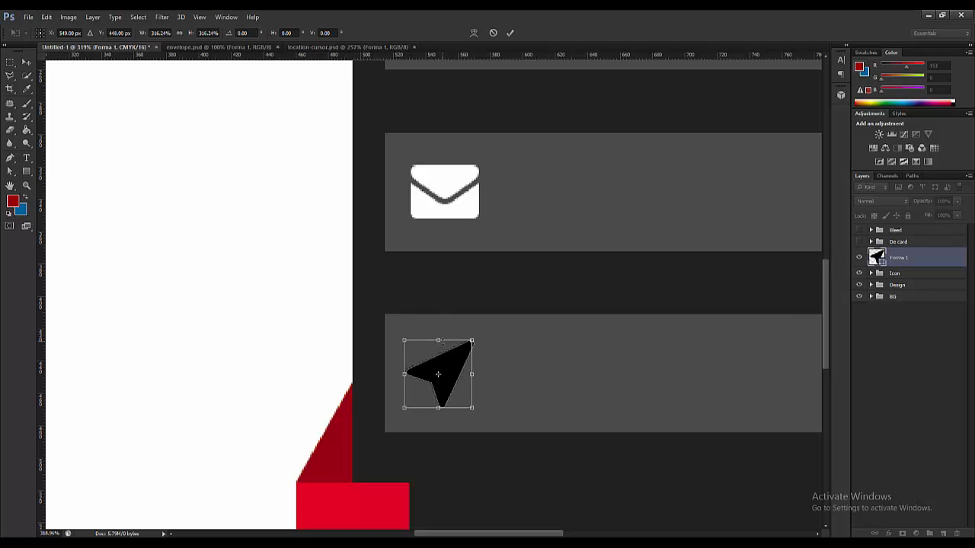
key("Left")
key("Down")
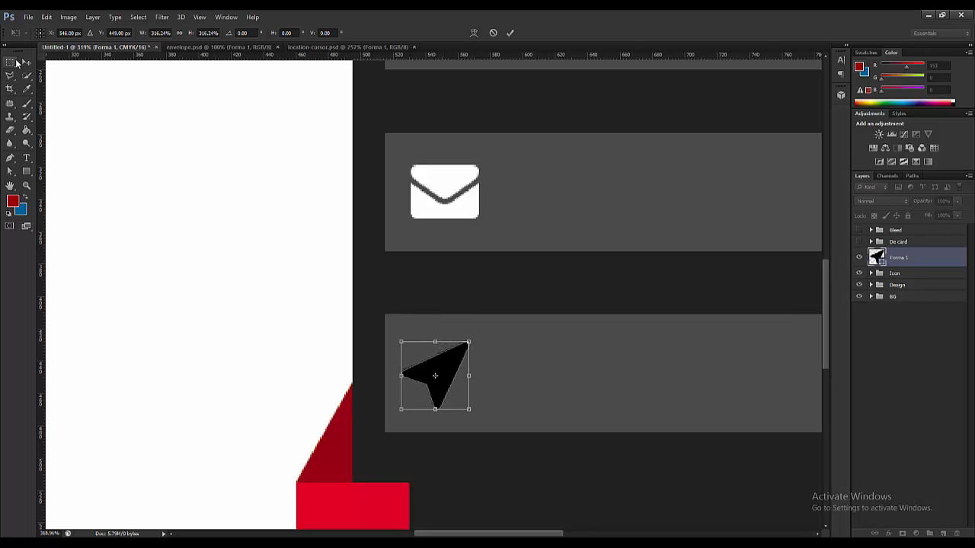
left_click(25, 62)
key("Return")
scroll(503, 315, "down", 1)
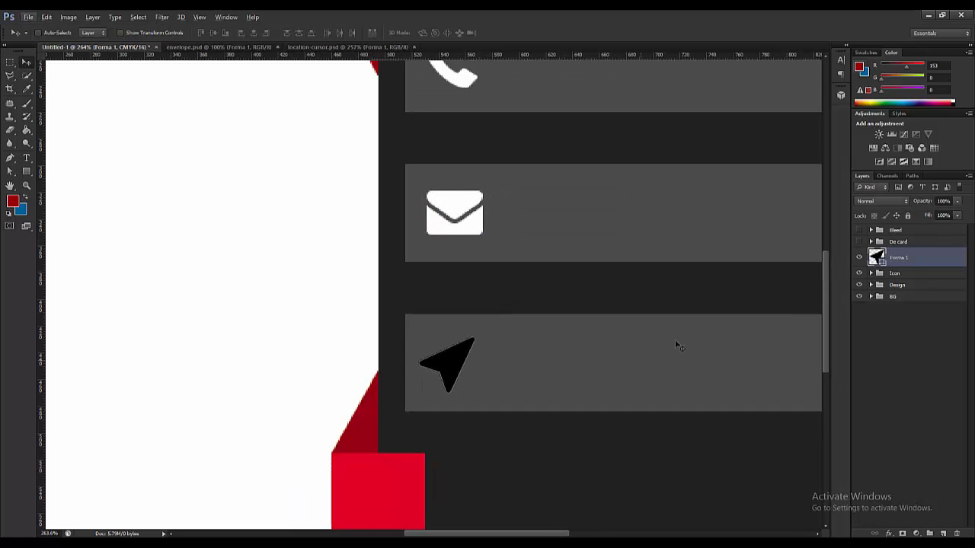
- Recolour the arrow icon's fill to white
double_click(879, 259)
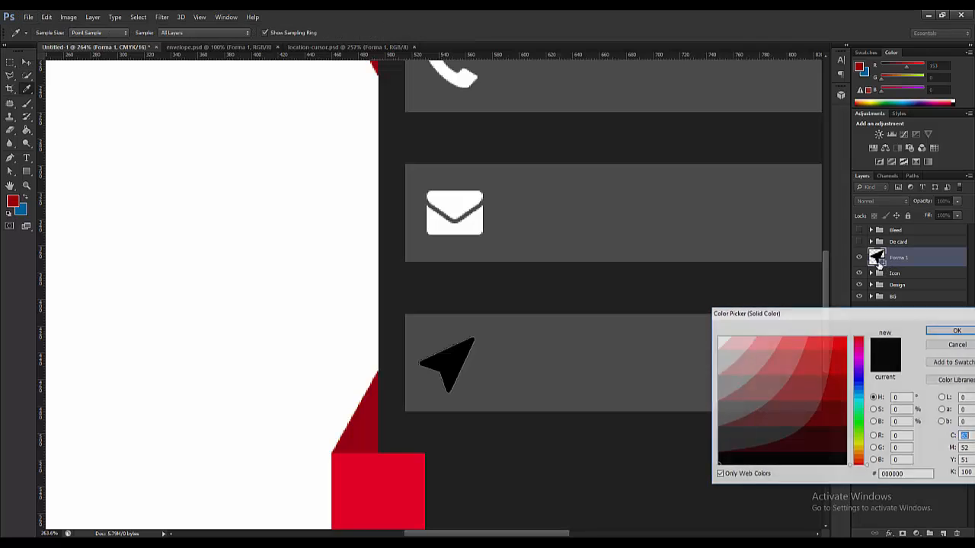
left_click(722, 339)
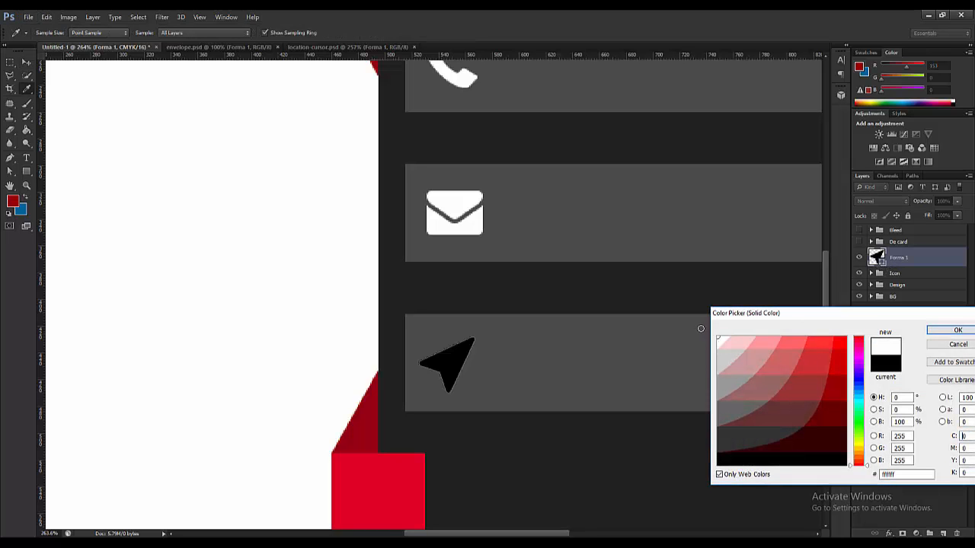
left_click(958, 330)
scroll(358, 342, "down", 4)
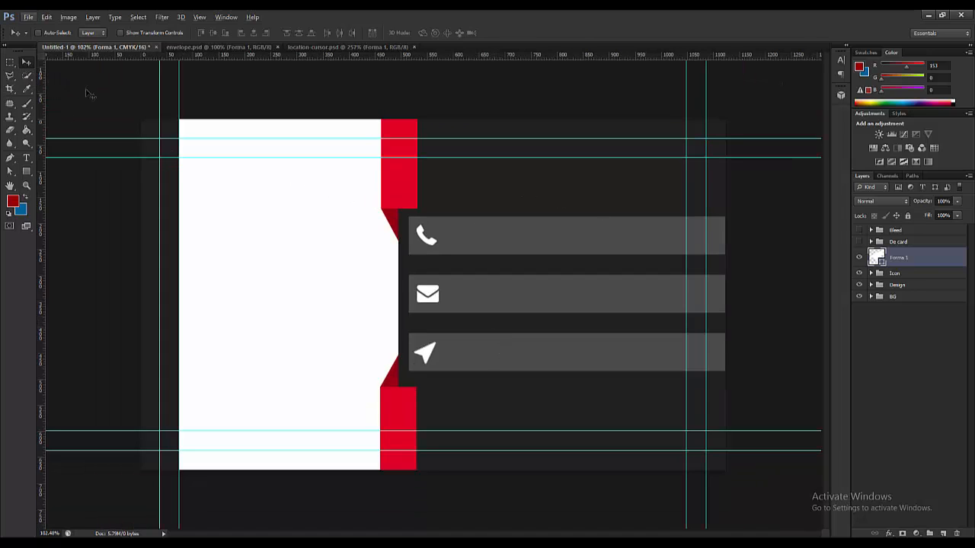
- Move the arrow layer into the Icon group and add a new group named Logo
scroll(514, 124, "down", 1)
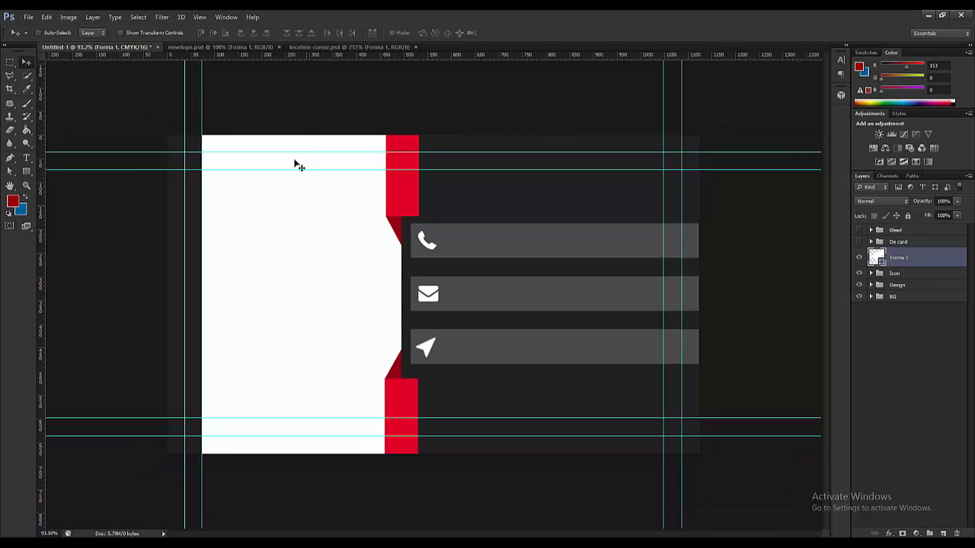
scroll(402, 121, "down", 1)
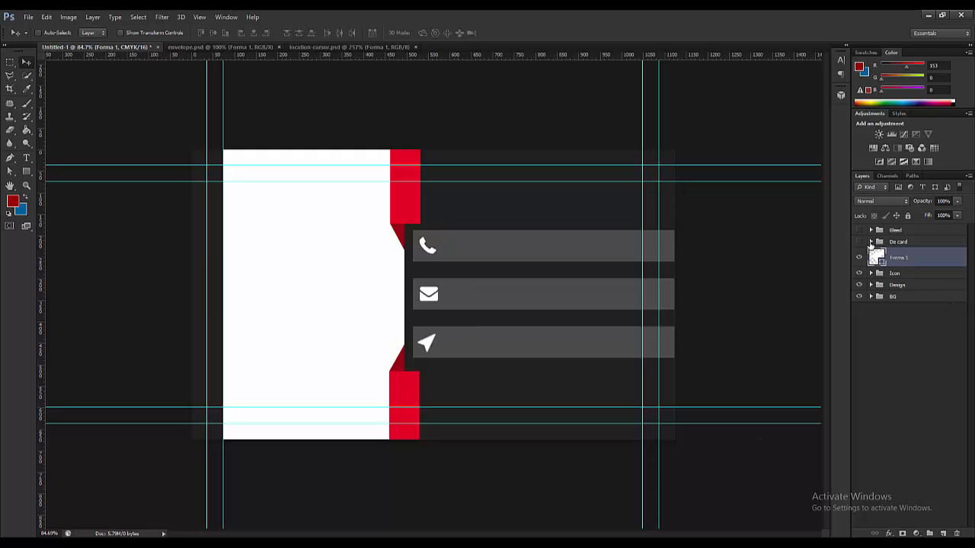
left_click_drag(881, 259, 868, 265)
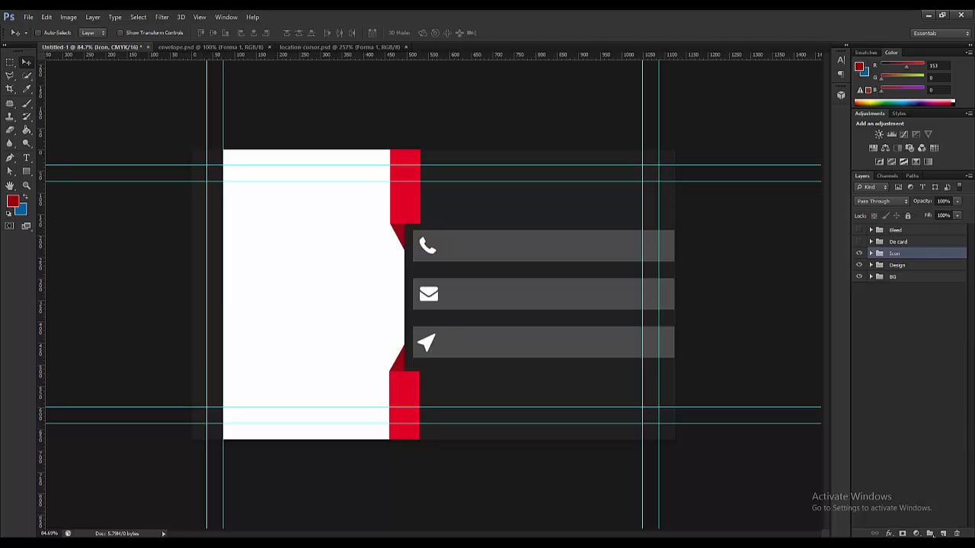
left_click(930, 533)
double_click(894, 254)
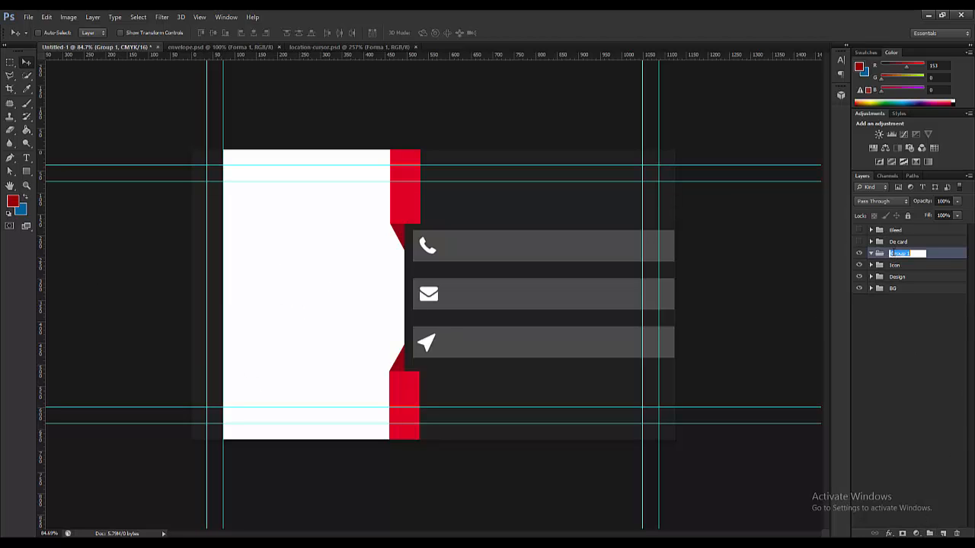
key("Return")
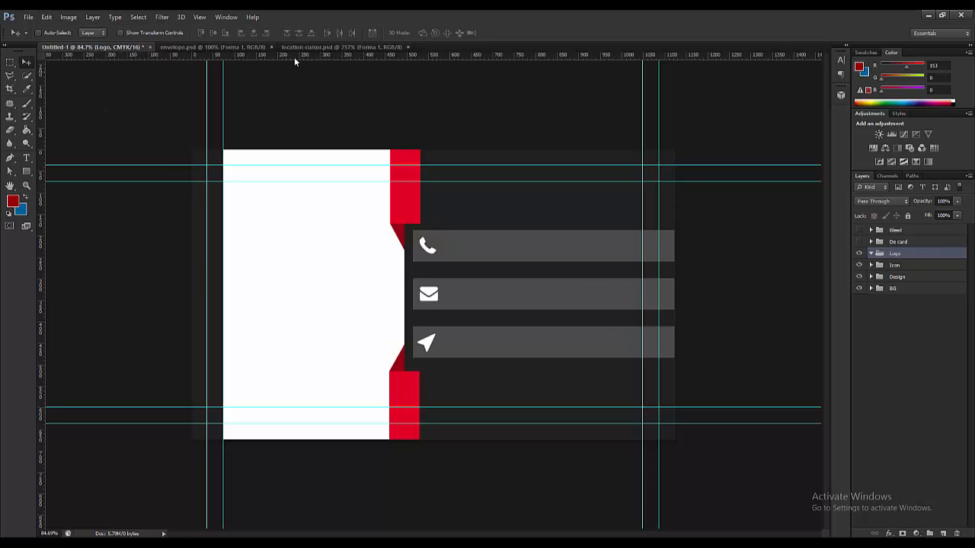
- Close the location-cursor.psd and envelope.psd documents
left_click(343, 46)
left_click(407, 47)
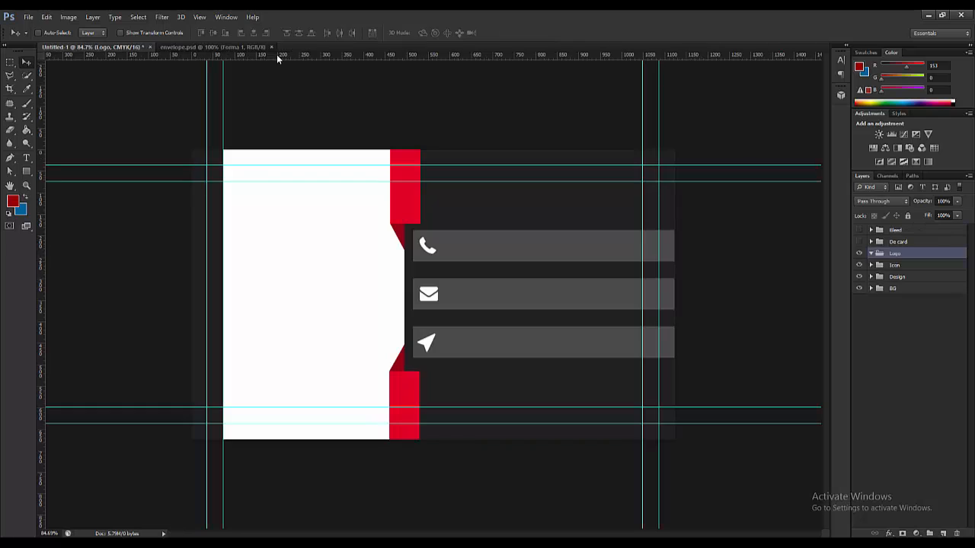
left_click(259, 46)
left_click(271, 47)
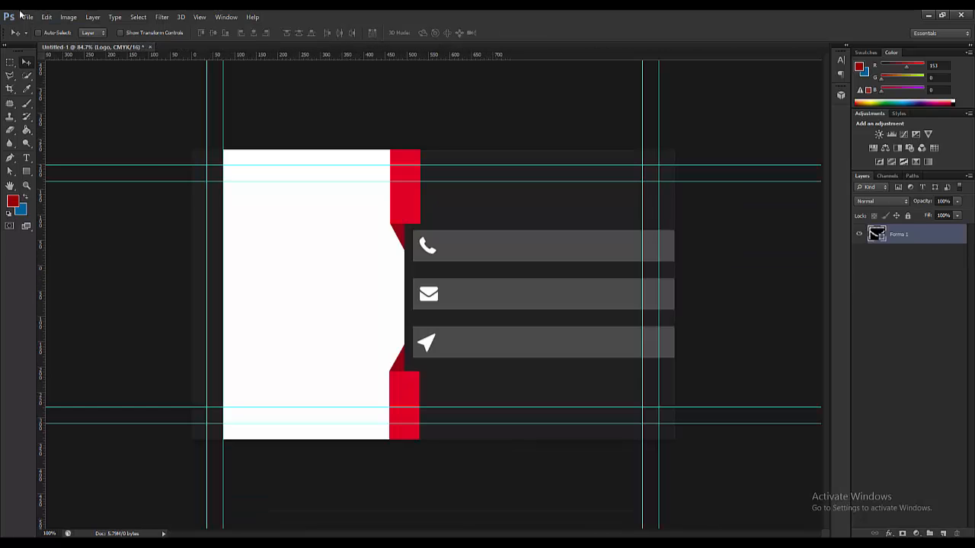
- Open the shield logo PNG from the G: drive's Logo\PNG folder
left_click(23, 16)
left_click(38, 35)
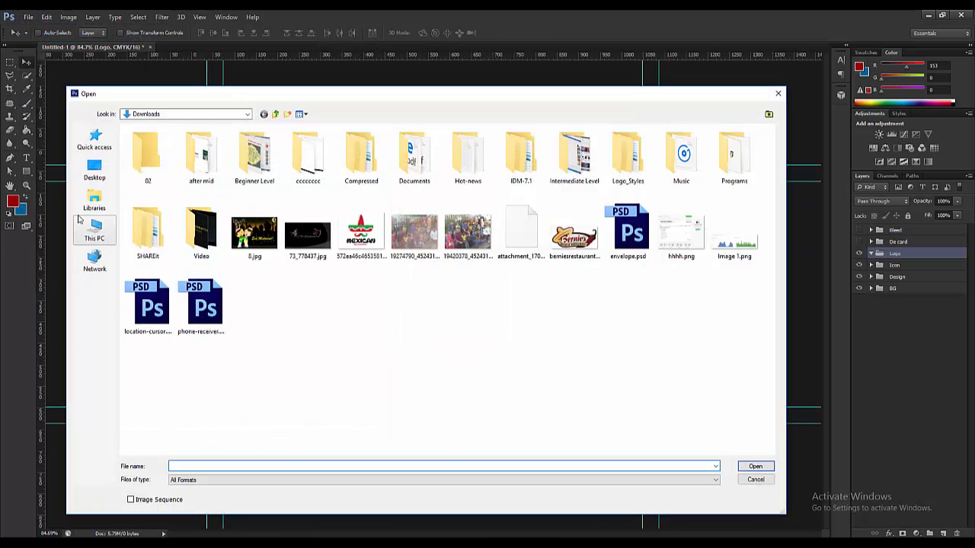
left_click(96, 227)
double_click(615, 218)
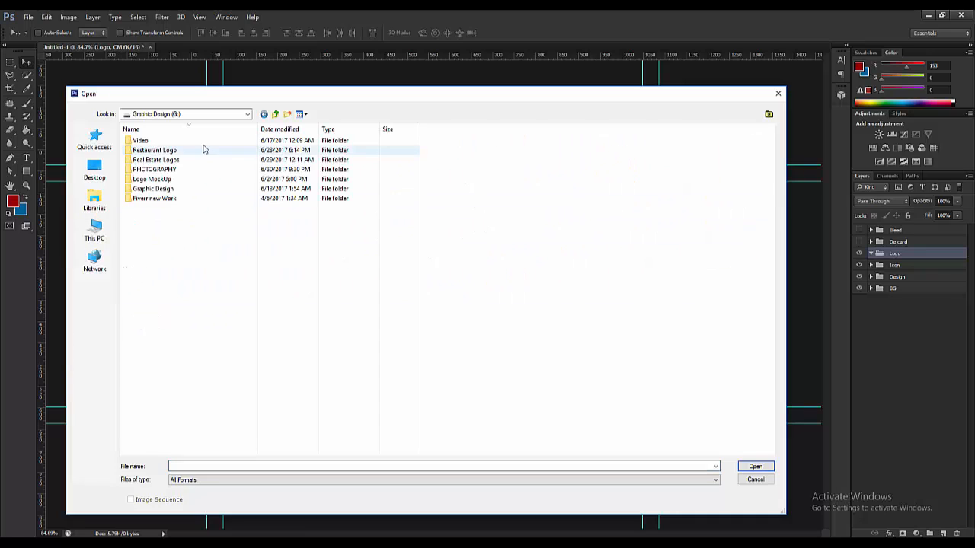
double_click(160, 203)
double_click(152, 156)
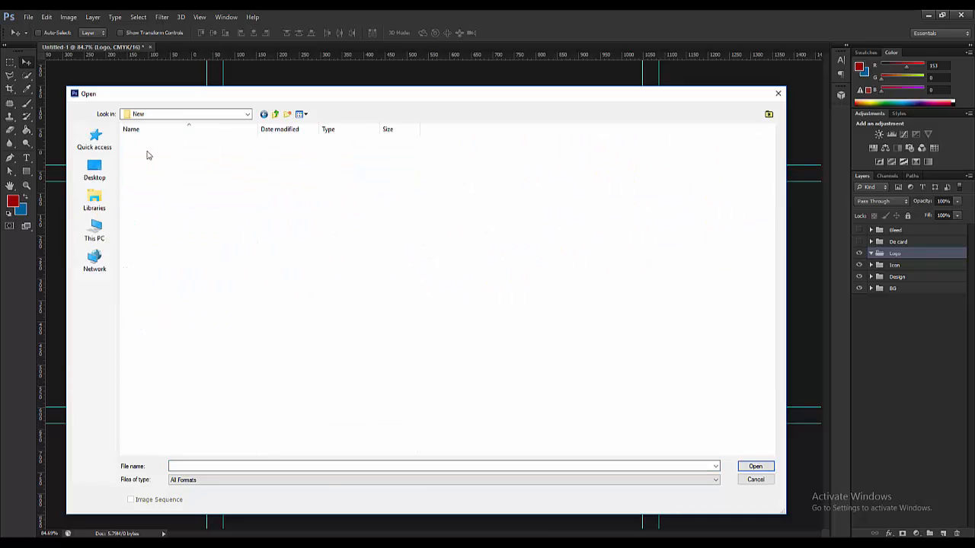
double_click(159, 173)
double_click(139, 151)
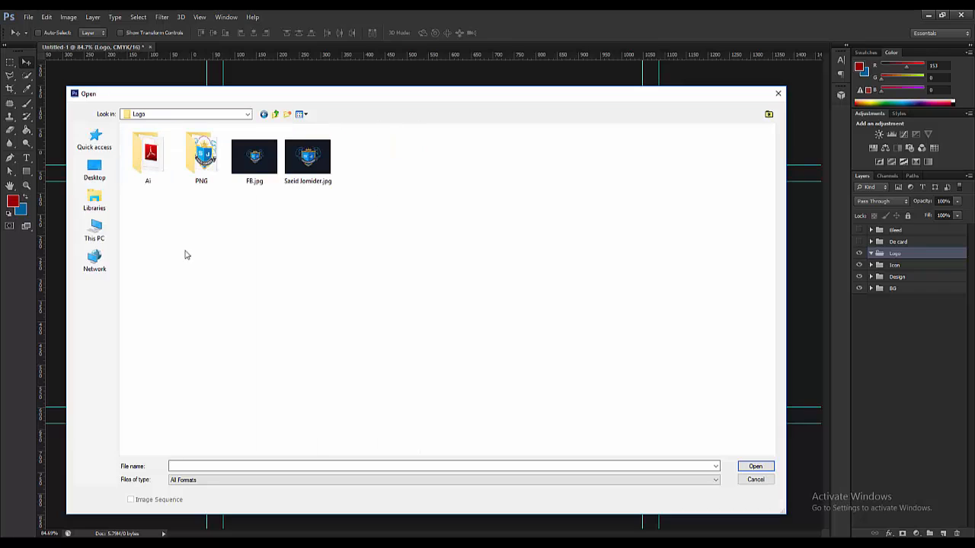
double_click(202, 156)
double_click(148, 157)
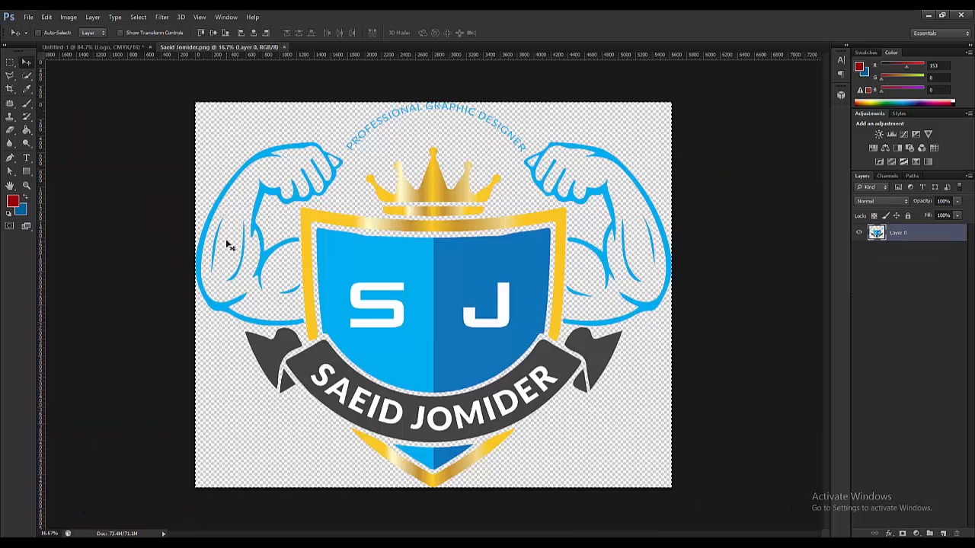
- Check the Move tool's auto-select target, keeping it on individual layers
left_click(93, 32)
left_click(89, 51)
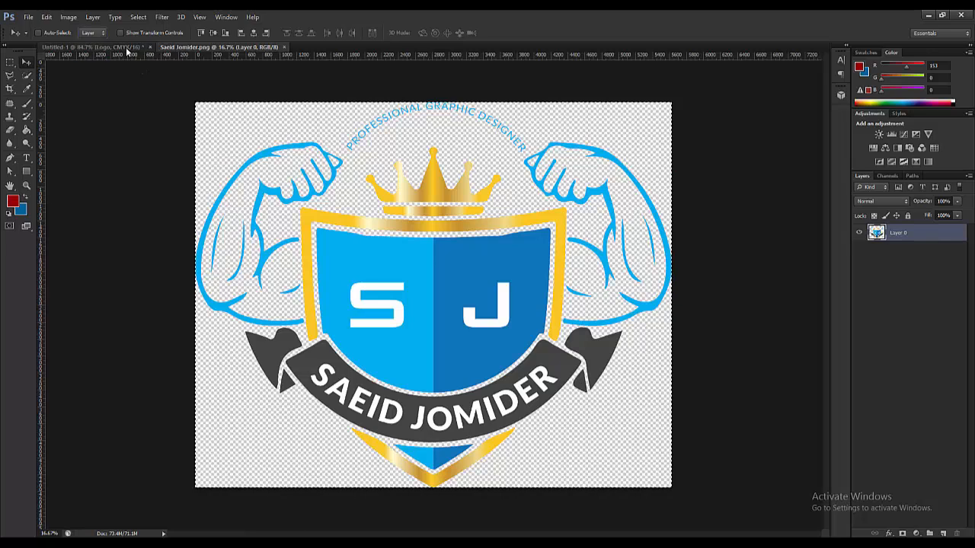
left_click(97, 33)
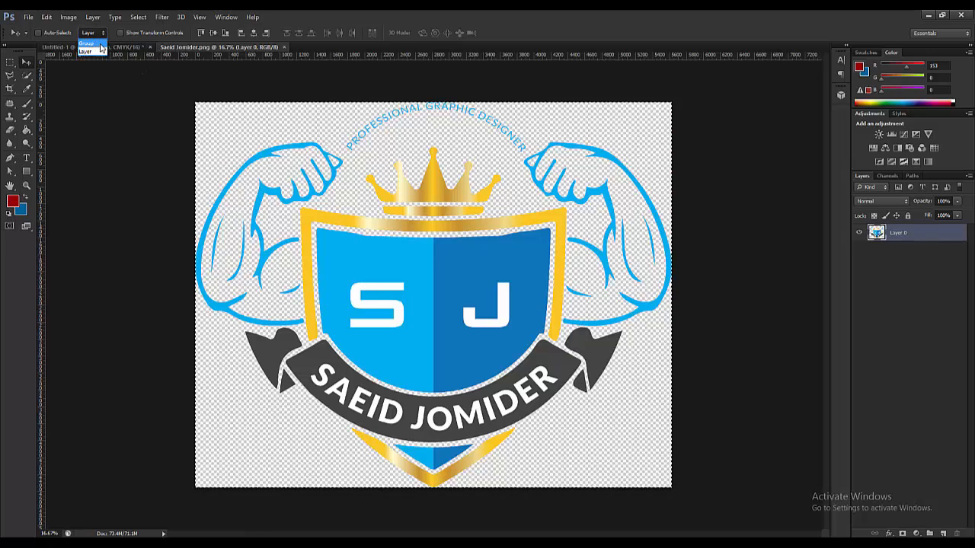
left_click(120, 51)
- Drag the shield logo into the card's Logo group, shrink it and place it top-left on the white panel
left_click(102, 48)
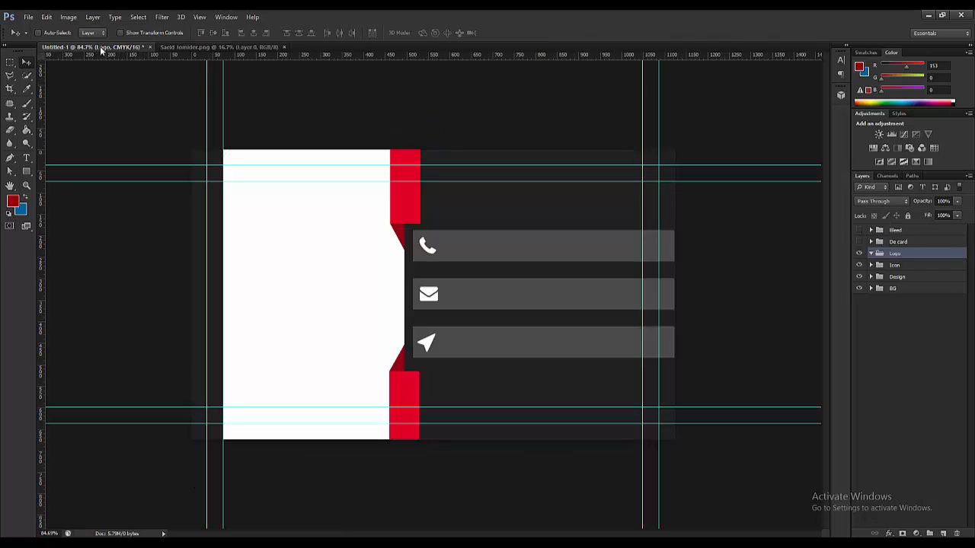
left_click_drag(365, 124, 566, 417)
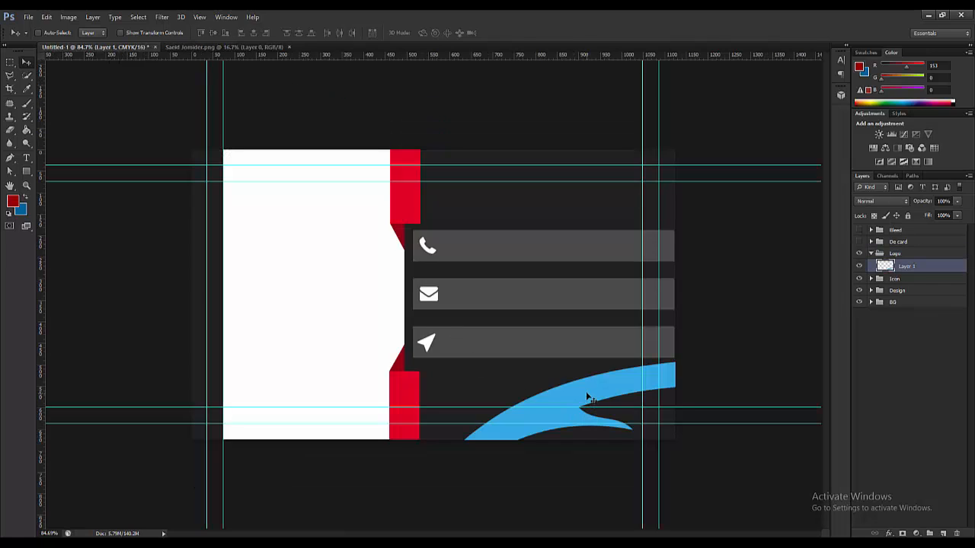
key("ctrl+t")
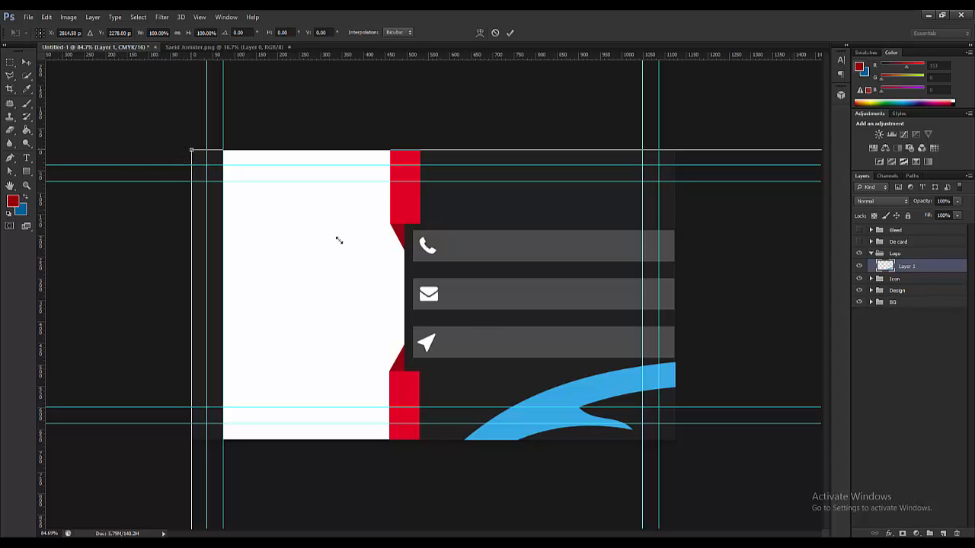
left_click_drag(487, 336, 239, 273)
left_click_drag(392, 361, 368, 305)
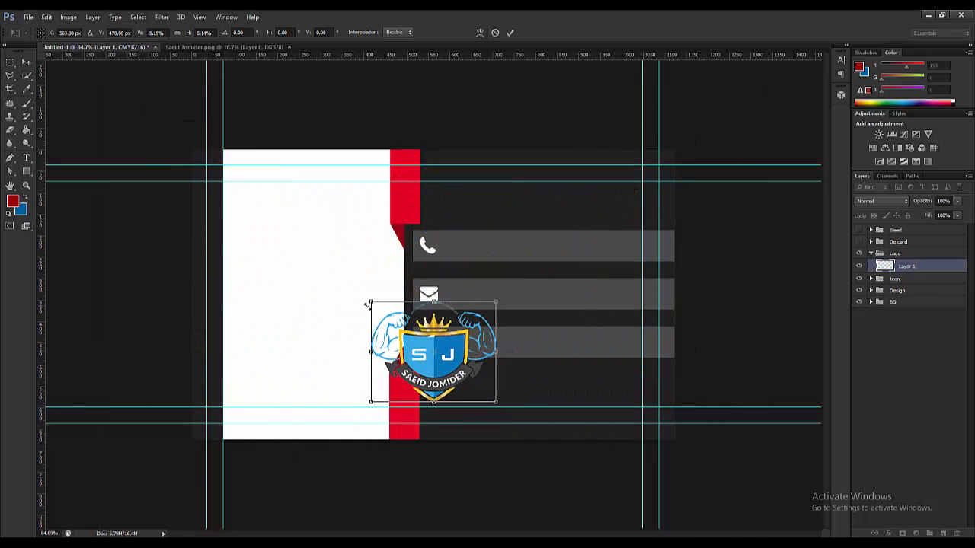
left_click_drag(440, 350, 310, 243)
left_click_drag(246, 198, 254, 204)
left_click(26, 61)
left_click(441, 214)
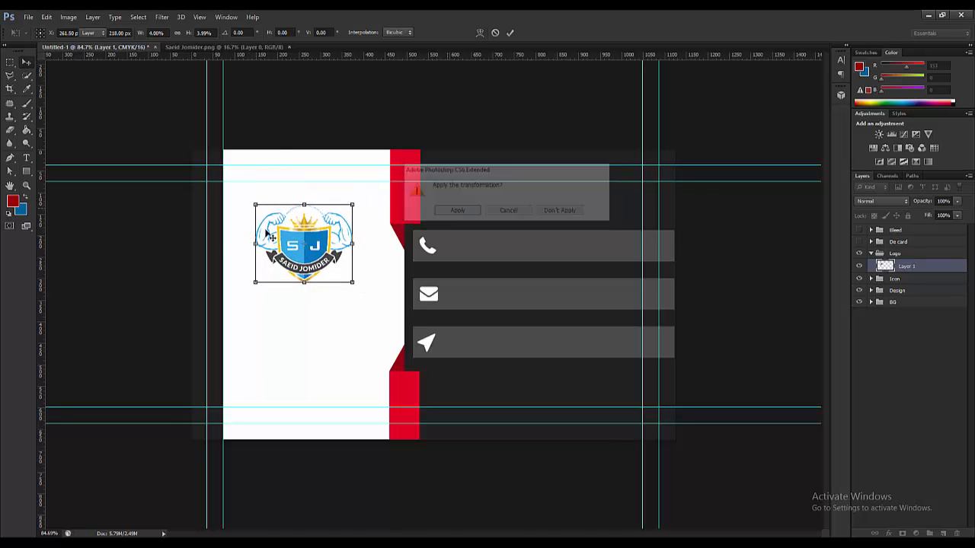
key("ctrl+plus")
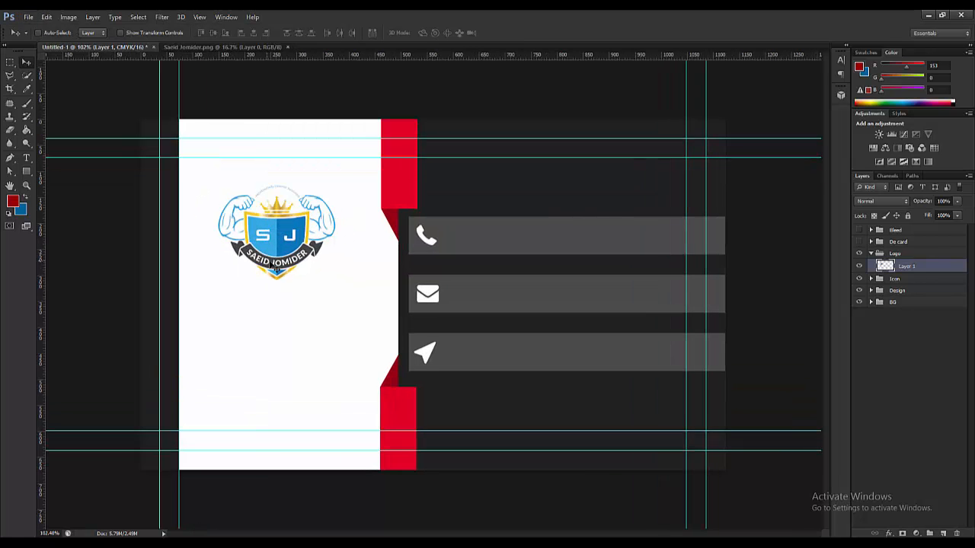
key("ctrl+0")
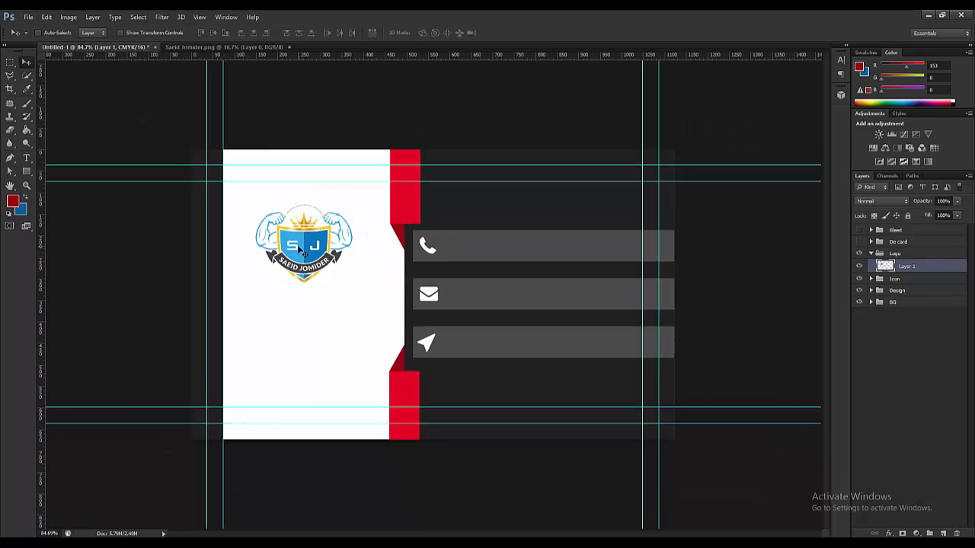
- Nudge the SJ logo with a small drag and arrow keys to sit just above the panel's middle
left_click_drag(299, 246, 301, 248)
key("Right")
key("Up")
key("Up")
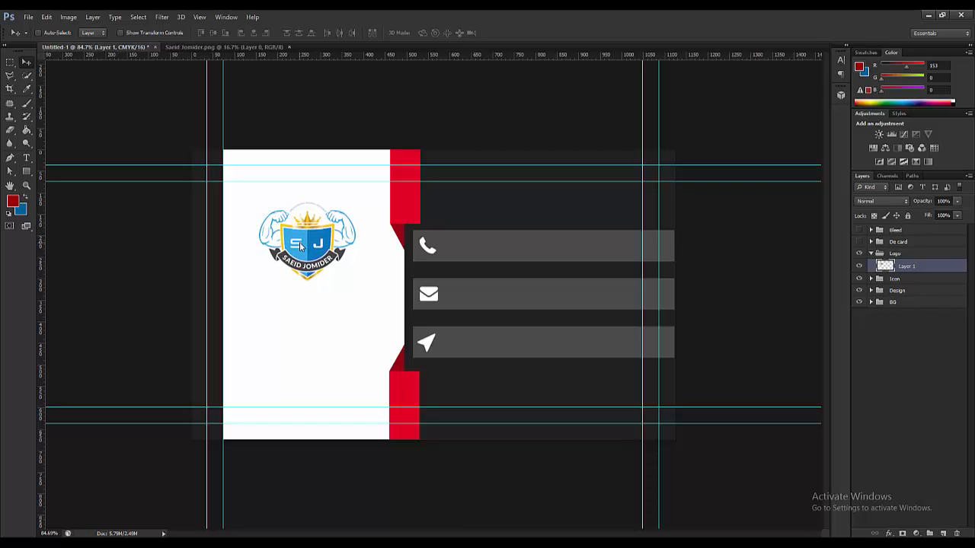
key("Up")
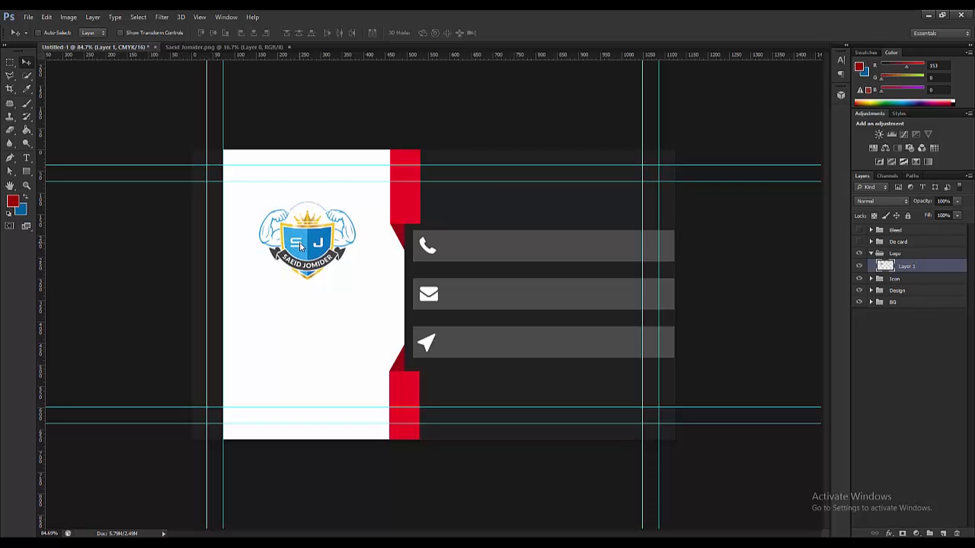
key("Right")
key("Right")
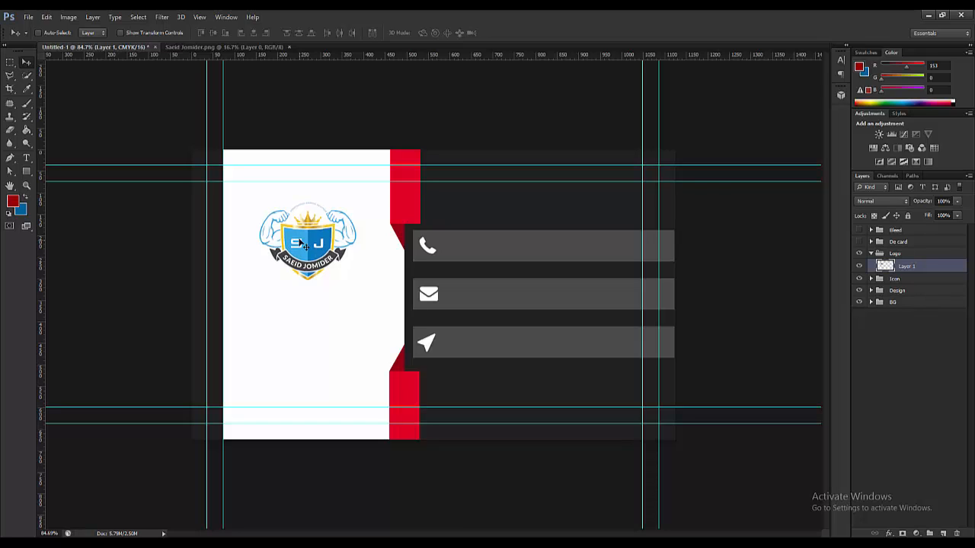
key("Down")
key("Down")
key("Down")
key("Down")
key("Down")
key("Down")
key("Down")
key("Down")
key("Down")
key("Down")
key("Down")
key("Down")
key("Down")
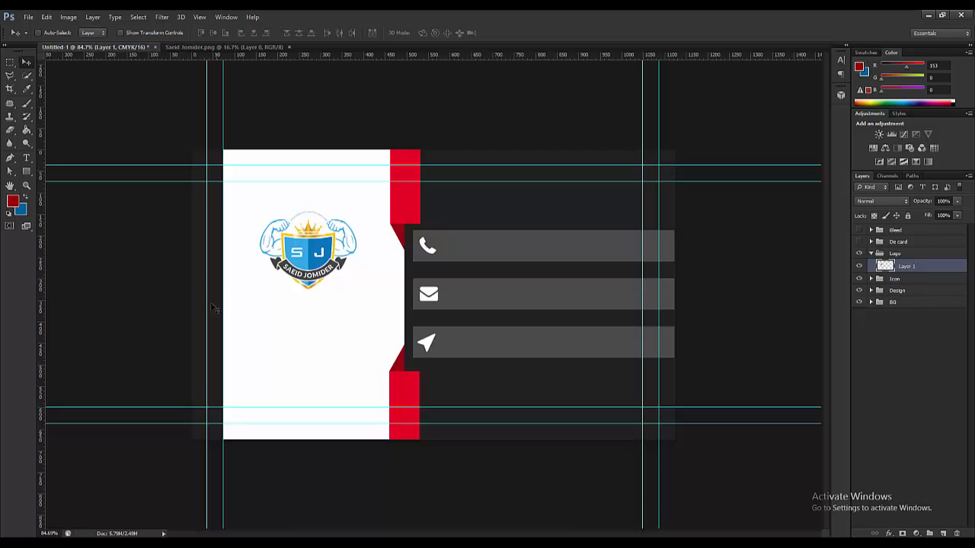
left_click(26, 157)
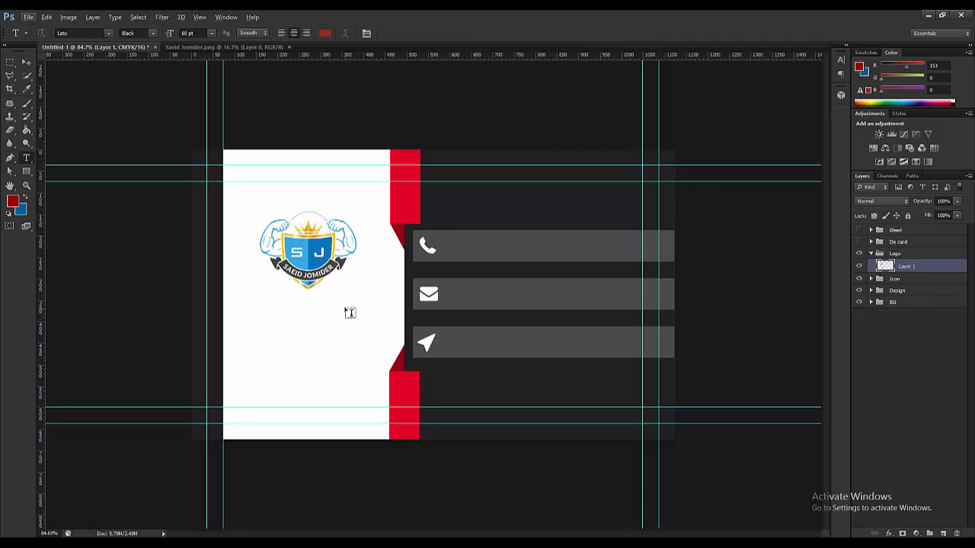
- Create a group named 'Company Name & Sologan' and move it above the collapsed Logo group
left_click(930, 533)
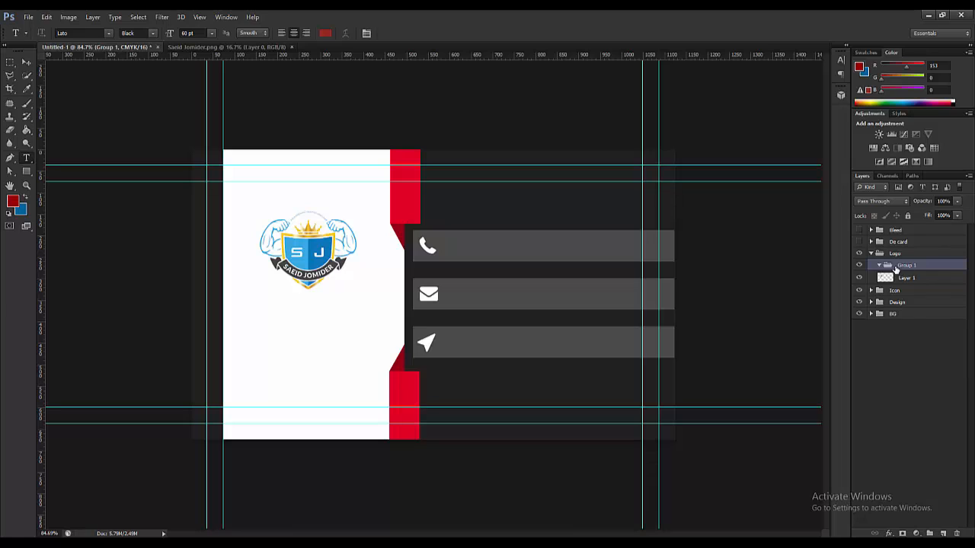
double_click(901, 266)
type("Company Name & Sologa")
type("ny Name & Sologan")
key("Return")
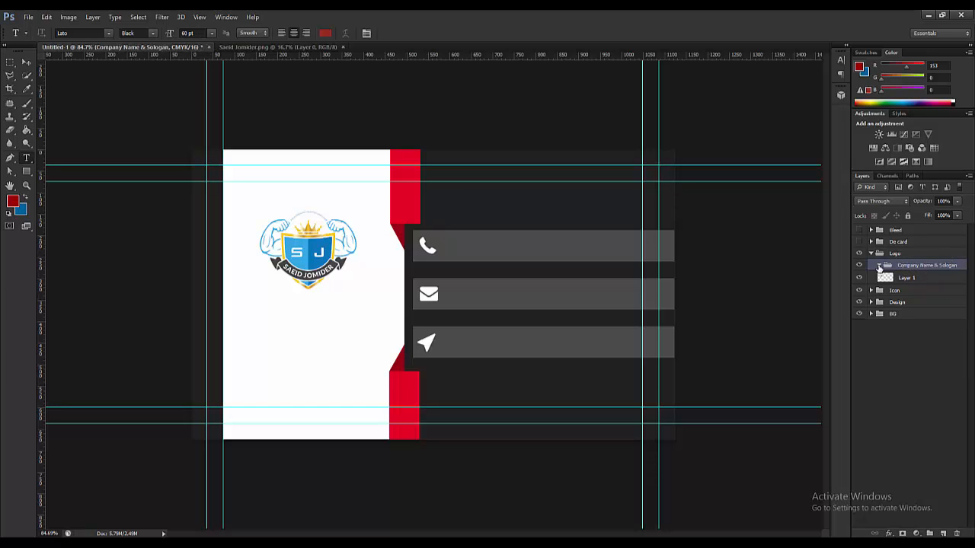
mouse_move(886, 266)
left_mouse_down()
mouse_move(878, 251)
mouse_move(875, 260)
left_mouse_up()
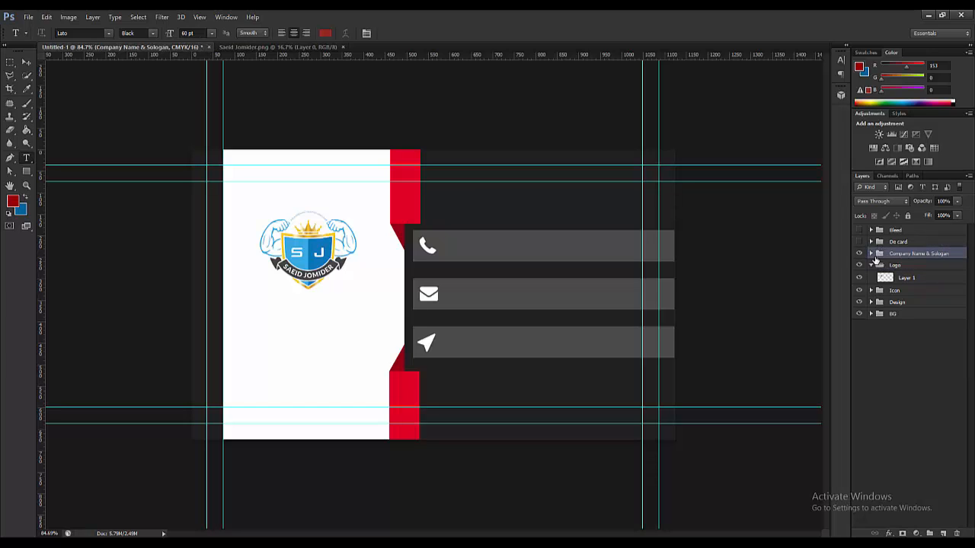
left_click(871, 265)
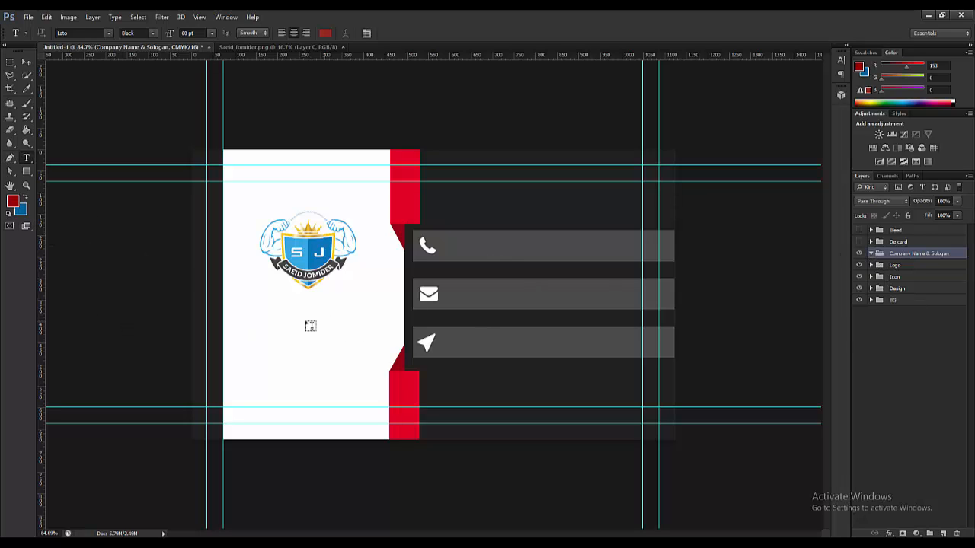
- Type the card holder's name in 10 pt below the logo and centre it
left_click(256, 314)
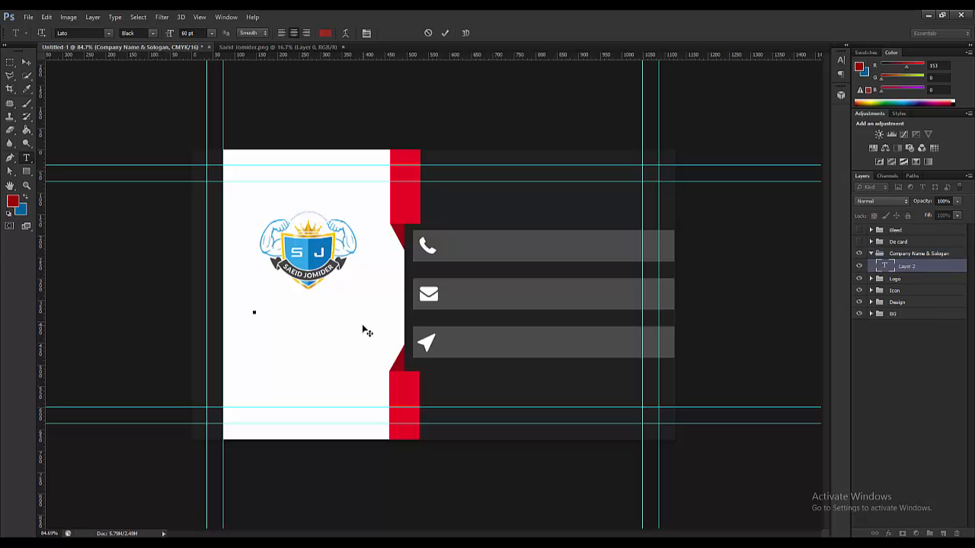
left_click(211, 33)
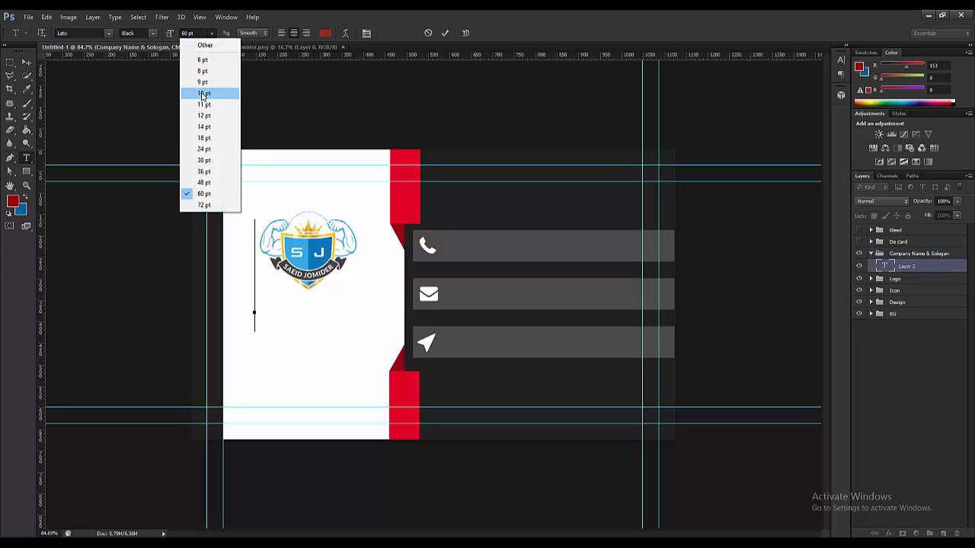
left_click(204, 93)
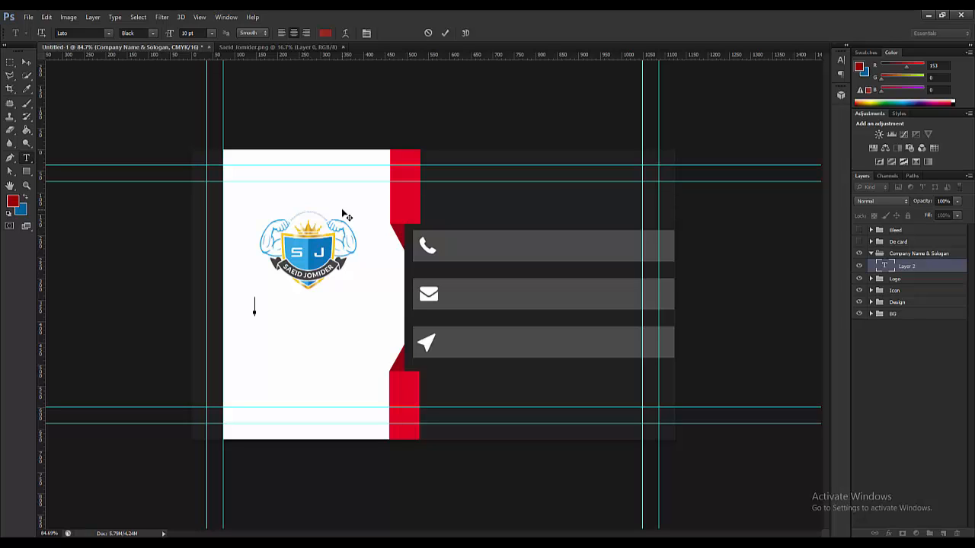
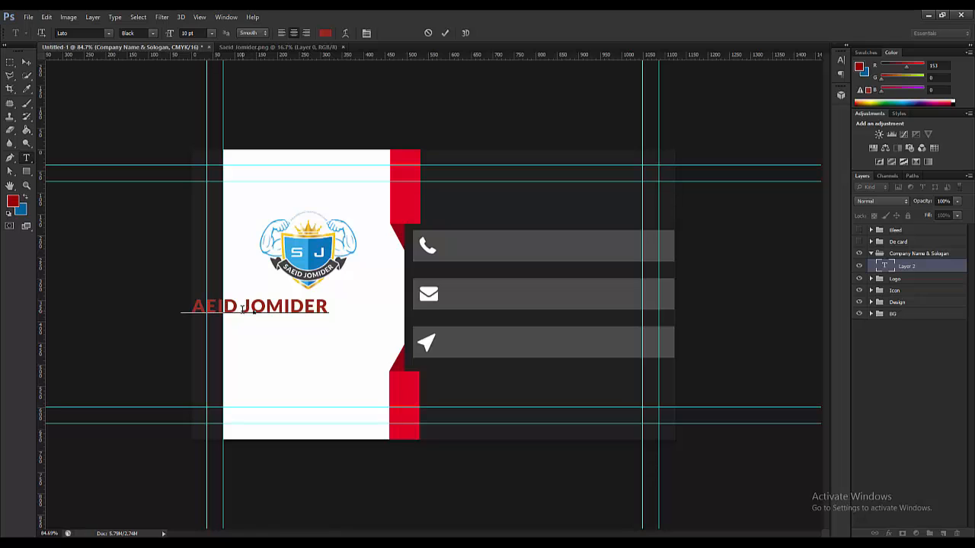
left_click(23, 64)
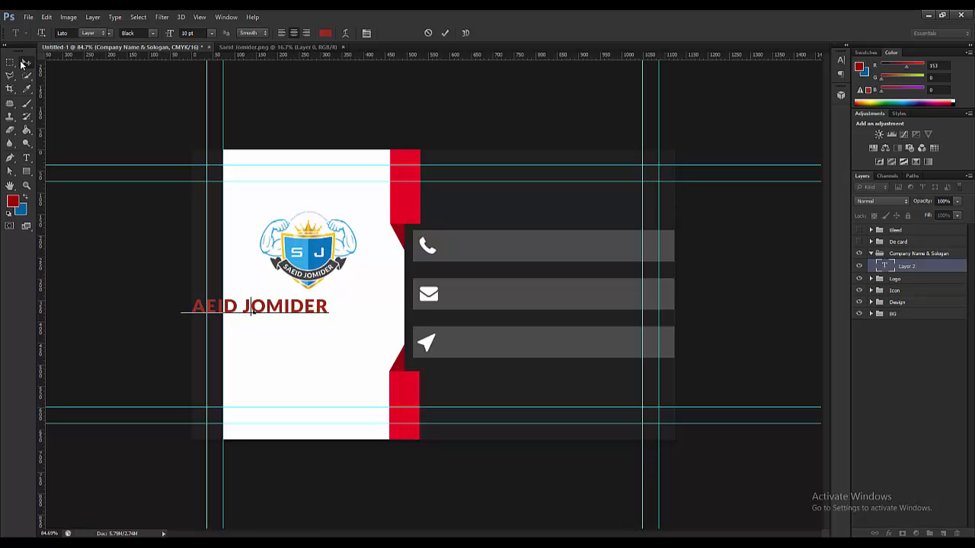
left_click_drag(277, 313, 310, 308)
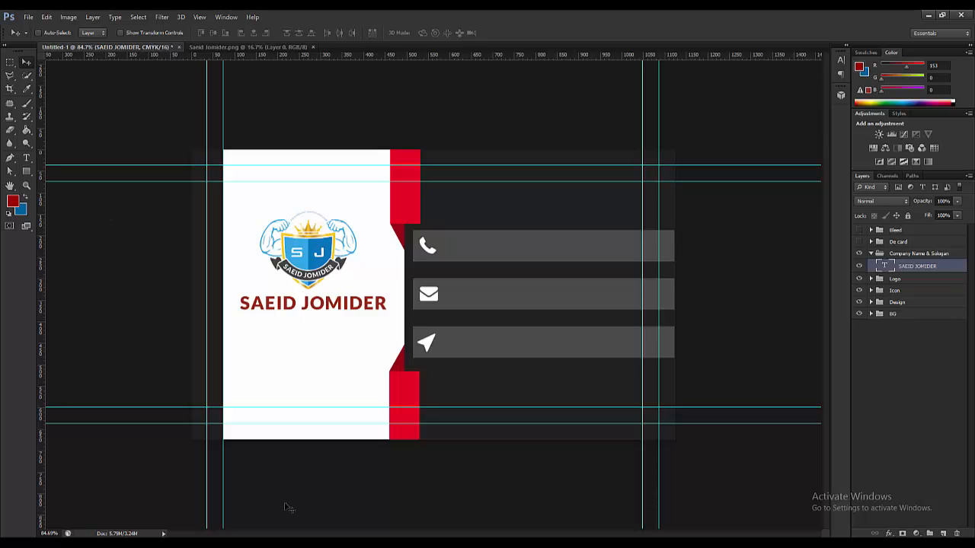
- Reduce the name text to 9 pt
left_click(26, 157)
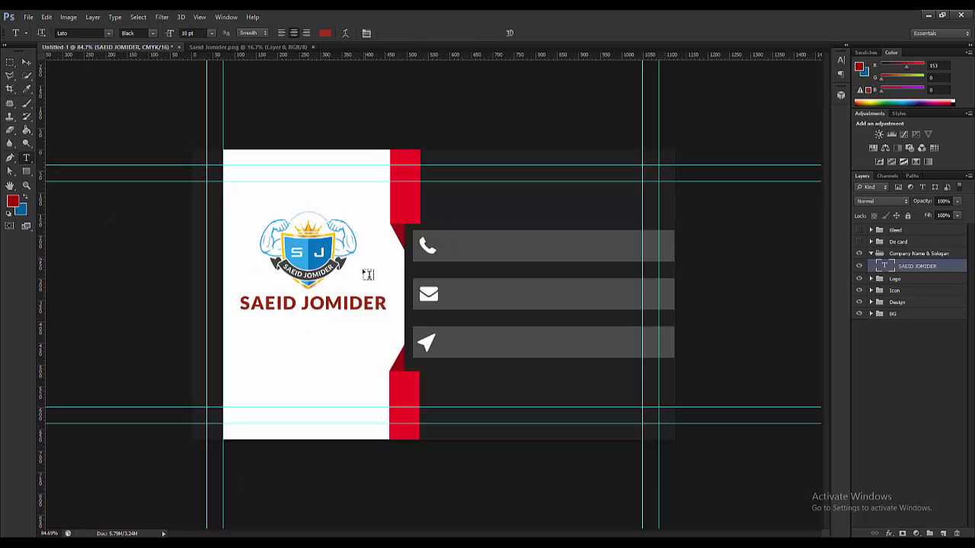
triple_click(323, 300)
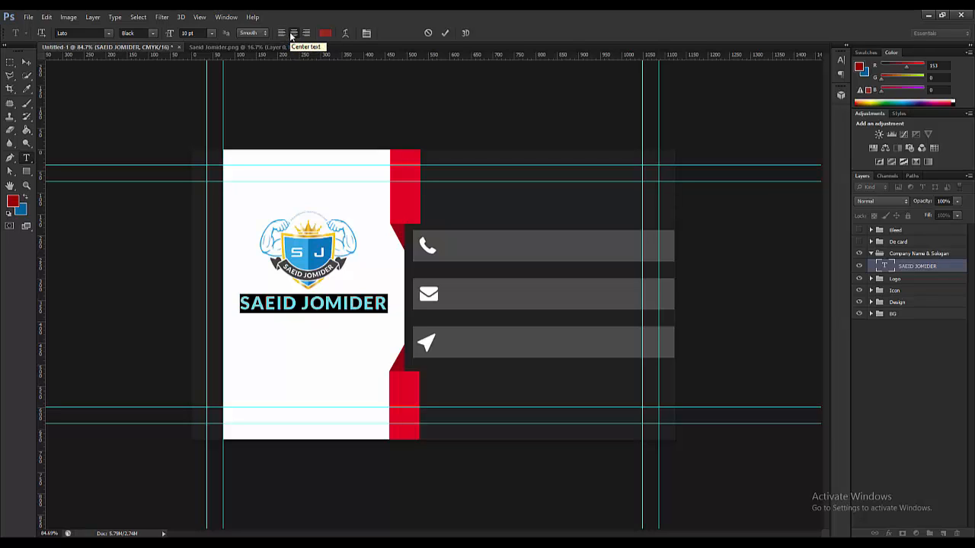
left_click(211, 34)
left_click(204, 81)
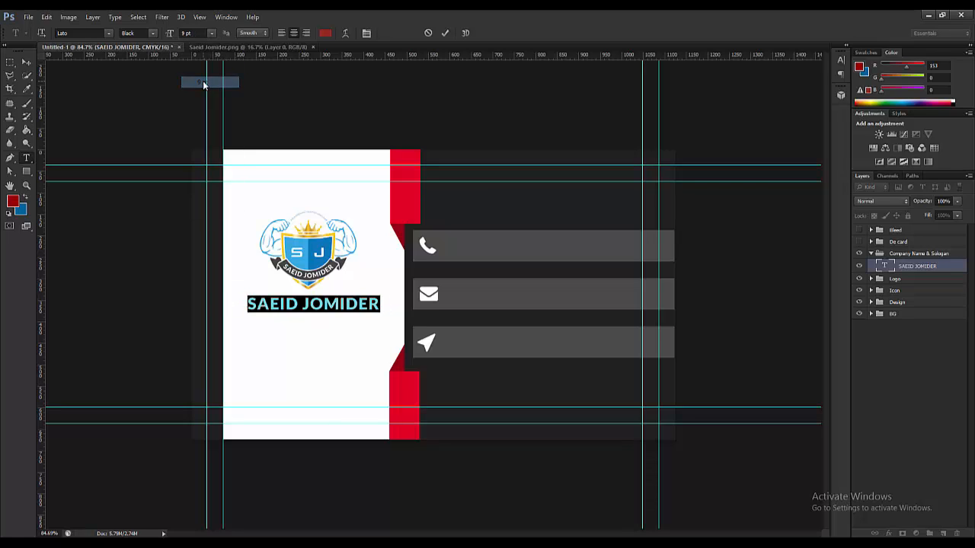
left_click(27, 65)
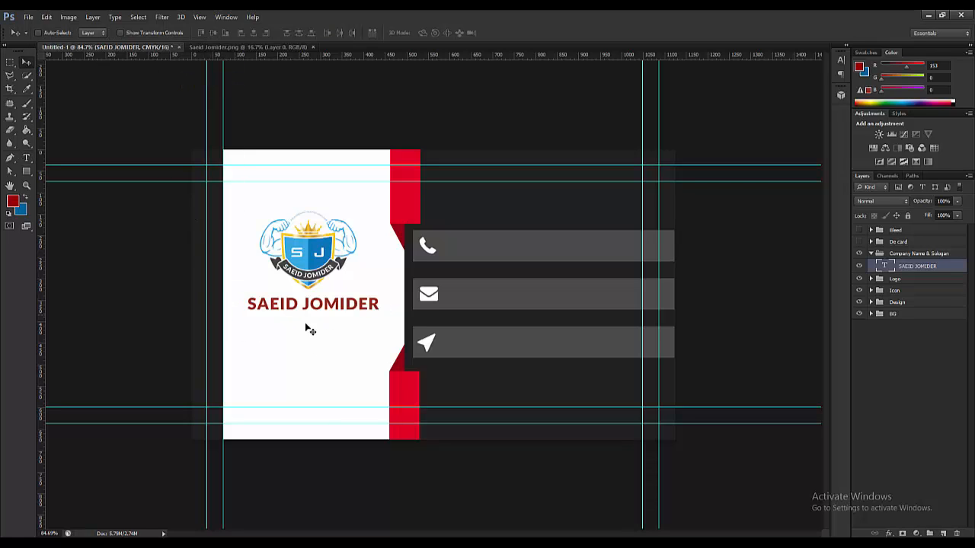
- Shift the logo about 7 px right to line up above the name
key("ctrl+0")
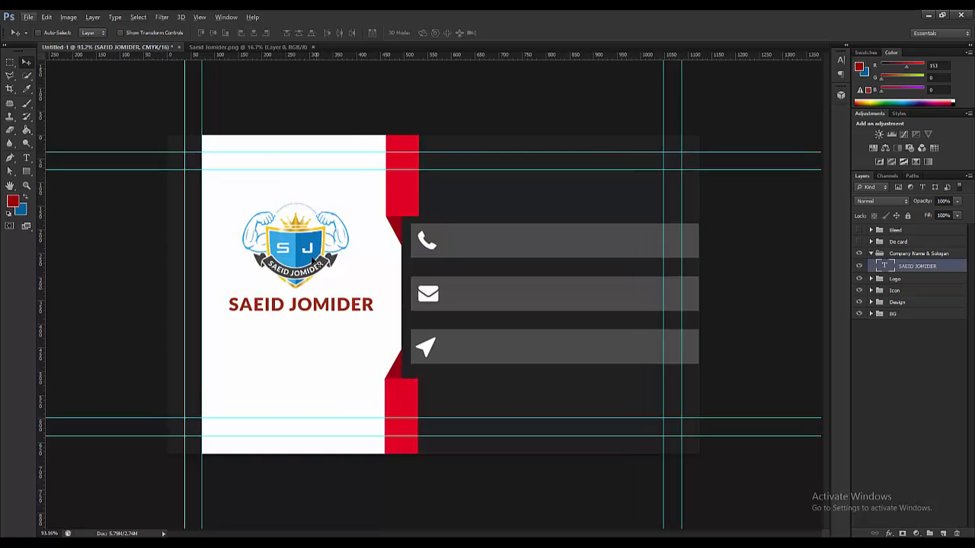
left_click(310, 259)
left_click_drag(309, 255, 314, 257)
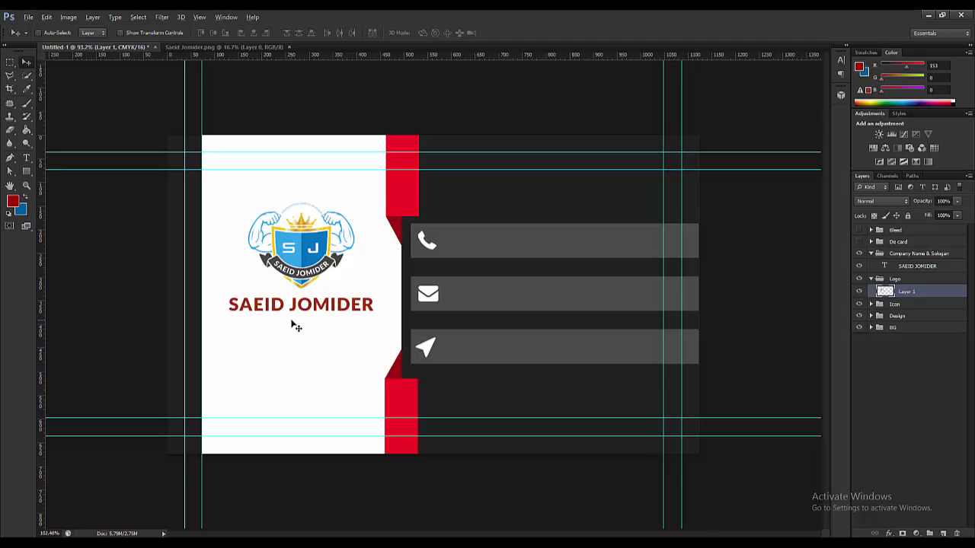
scroll(296, 329, "up", 1)
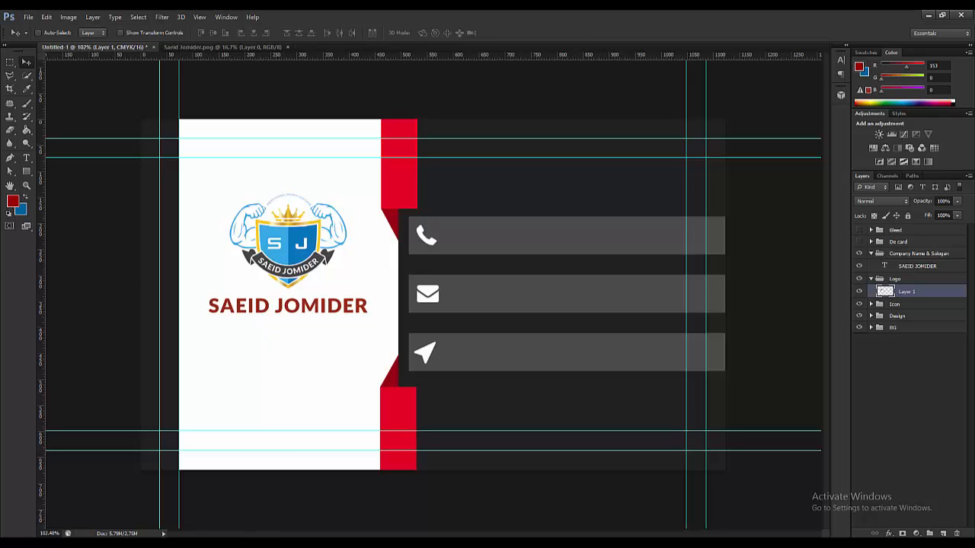
mouse_move(186, 544)
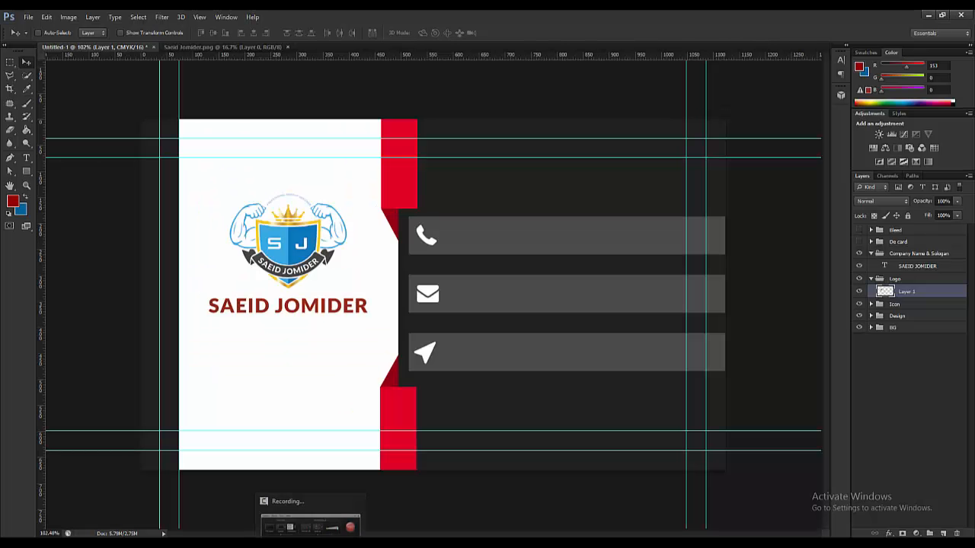
mouse_move(257, 544)
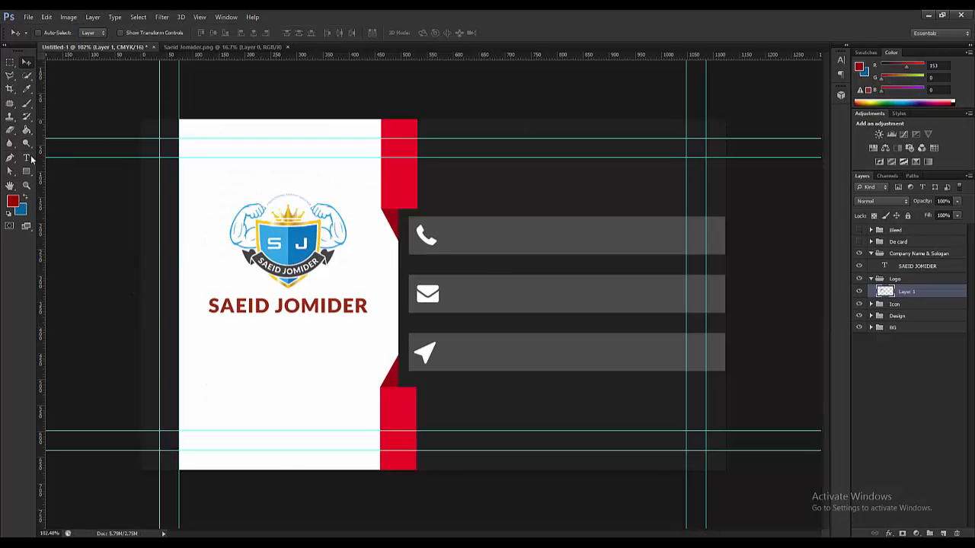
left_click(26, 158)
triple_click(292, 305)
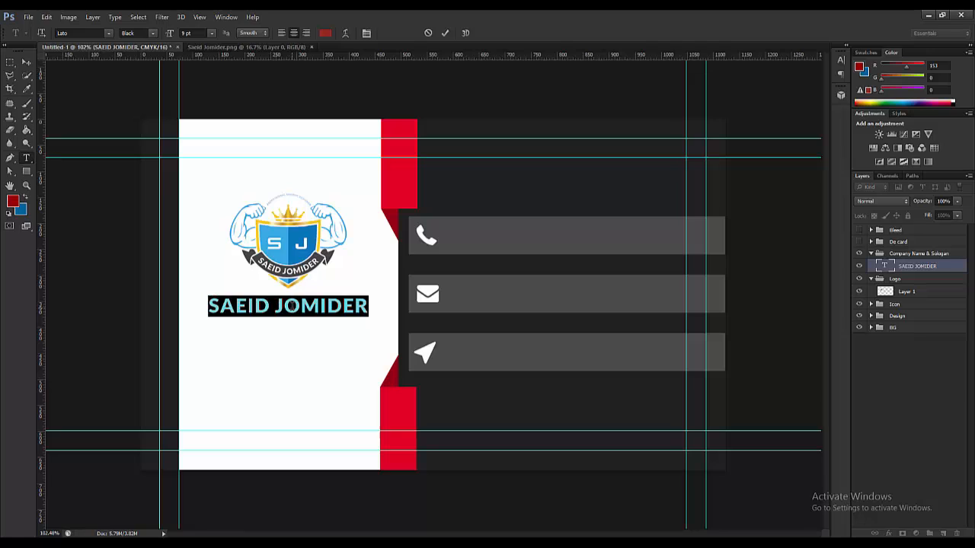
left_click(83, 33)
type("Nexa Bold")
key("Down")
key("Return")
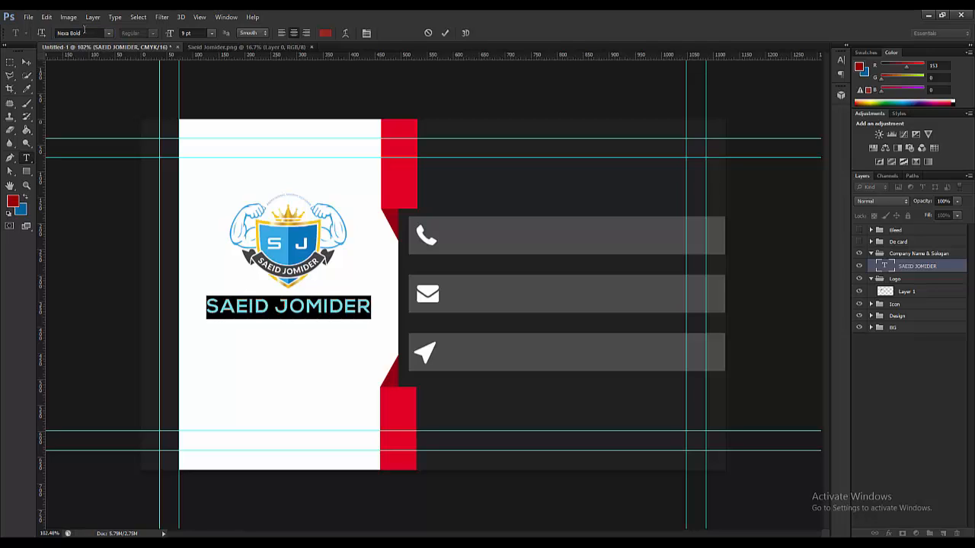
left_click(25, 65)
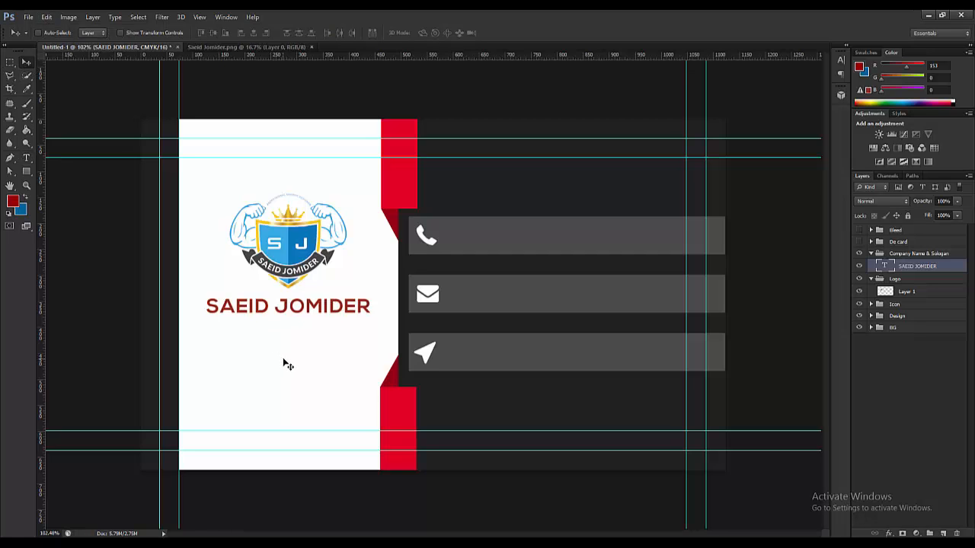
scroll(293, 327, "up", 1)
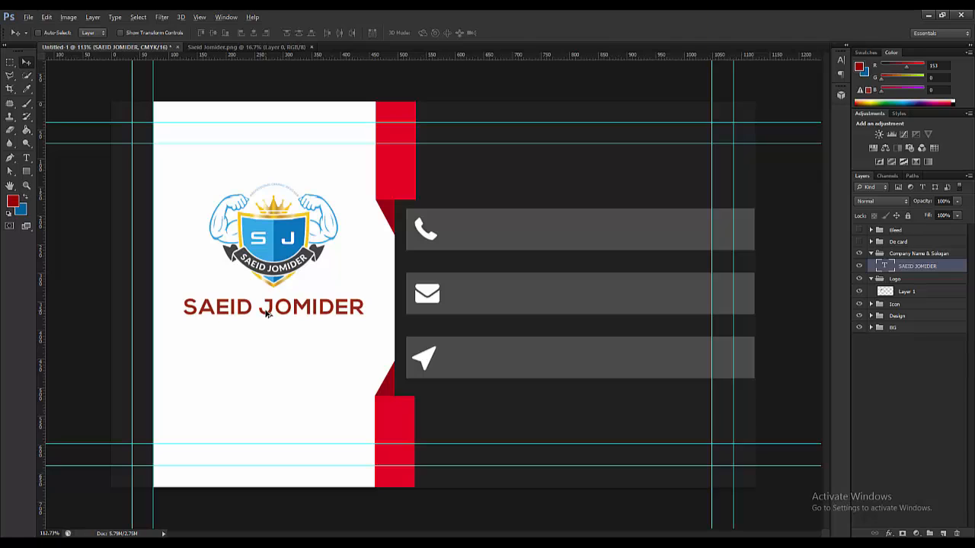
- Duplicate the name line just below it and retype the copy as GRAPHIC DESIGN
left_click_drag(266, 313, 266, 333)
left_click(26, 158)
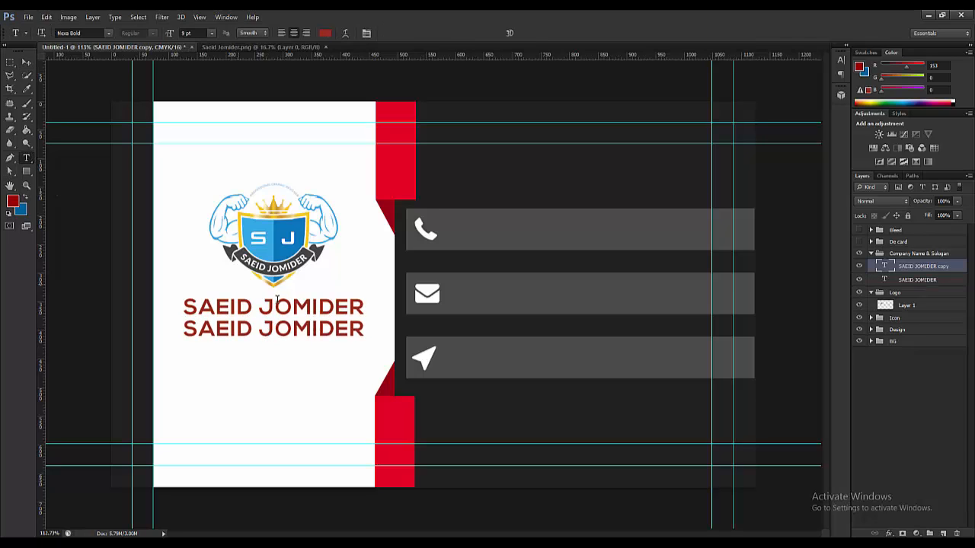
double_click(272, 329)
triple_click(272, 329)
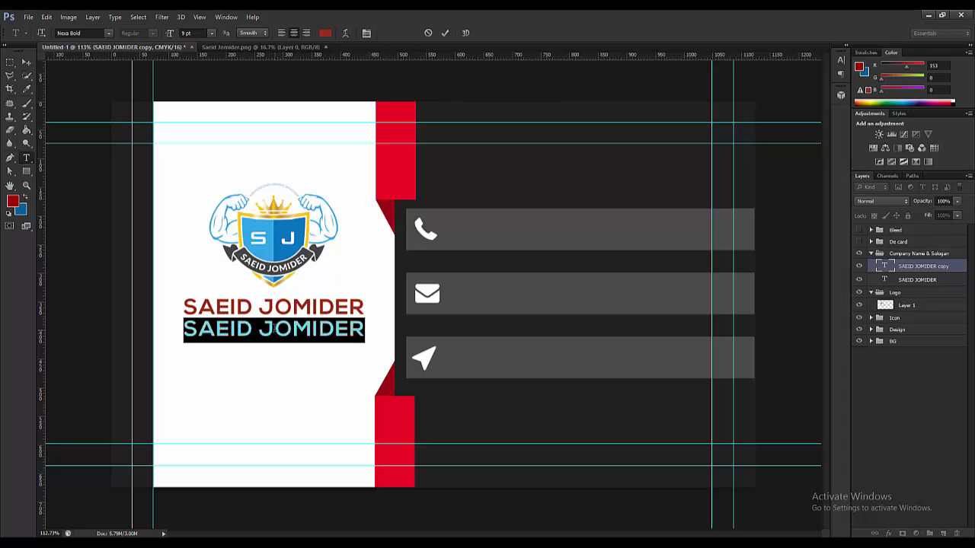
type("GRA")
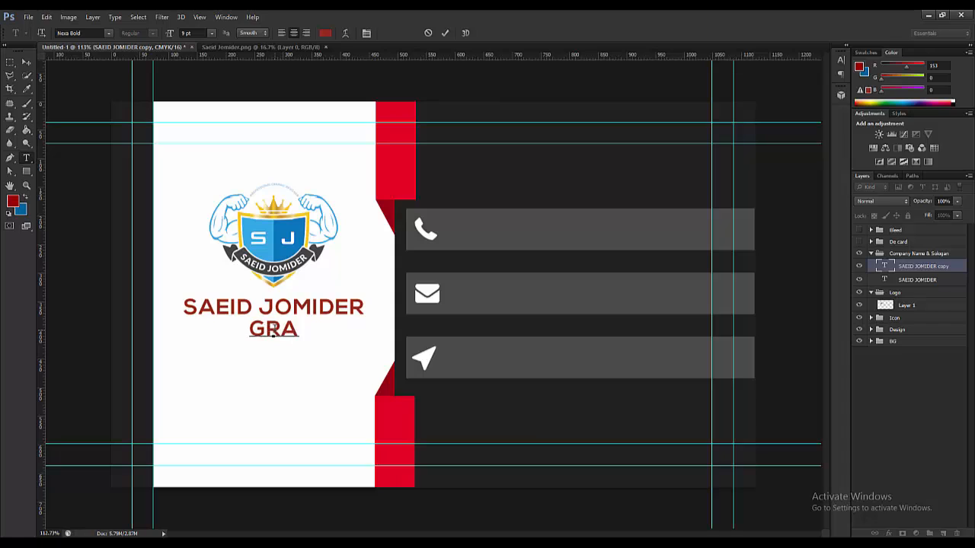
type("PHIC DESI")
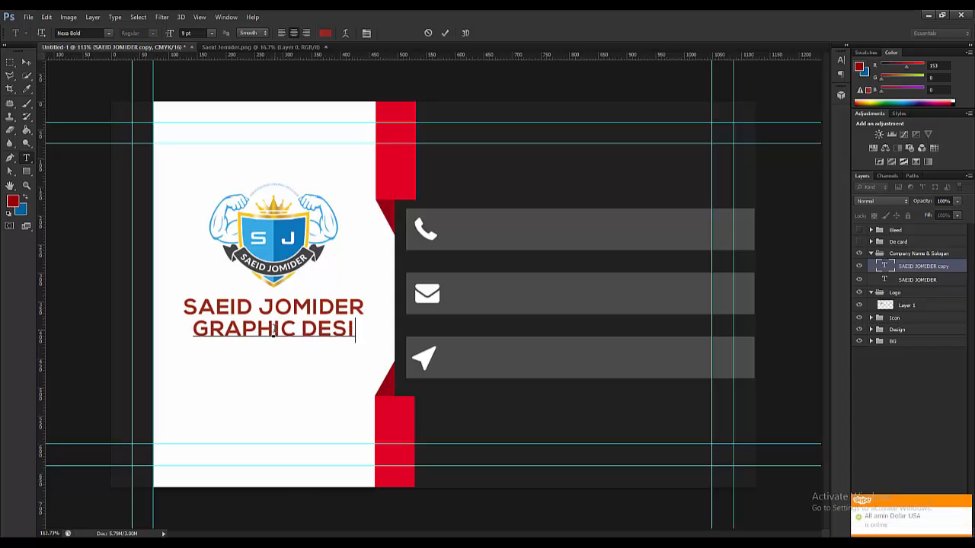
type("GN")
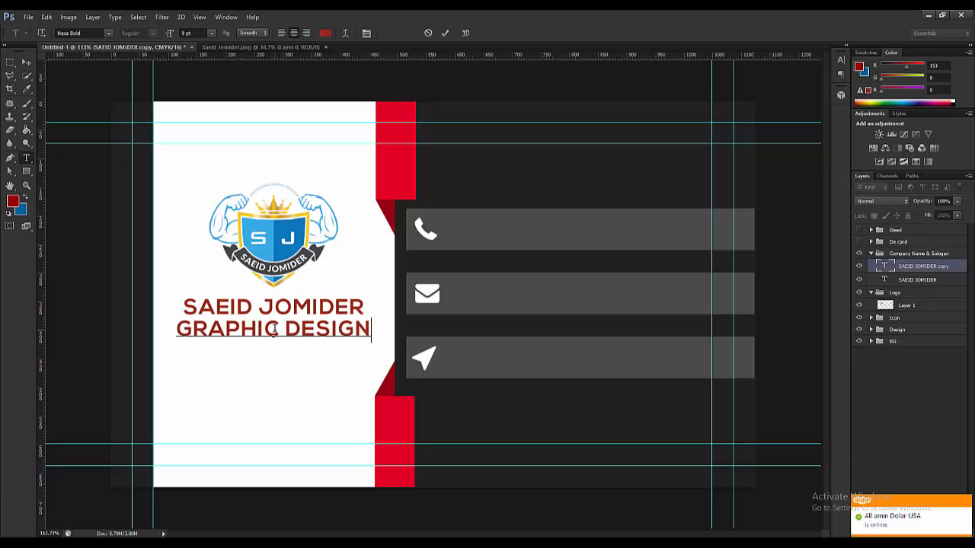
left_click(26, 63)
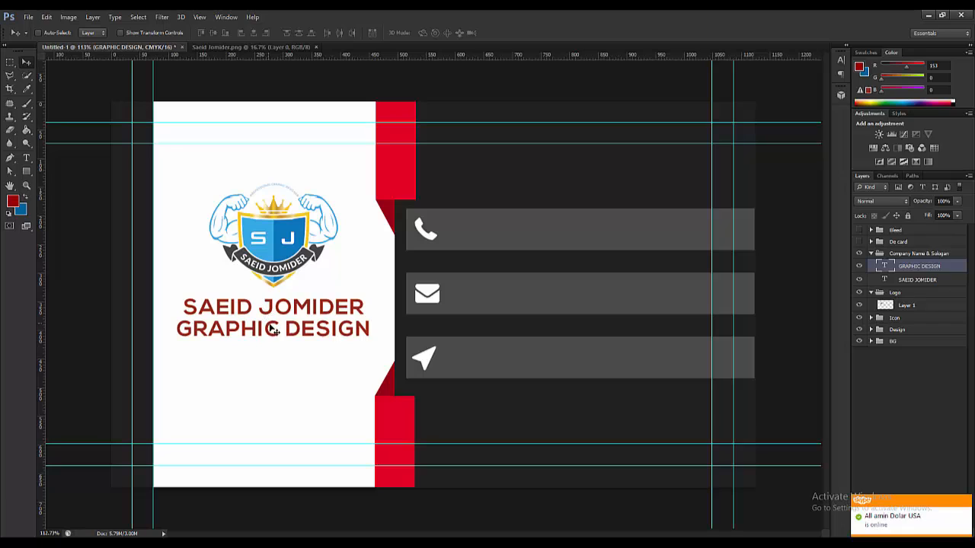
- Shrink the GRAPHIC DESIGN tagline to 6 pt
left_click(26, 159)
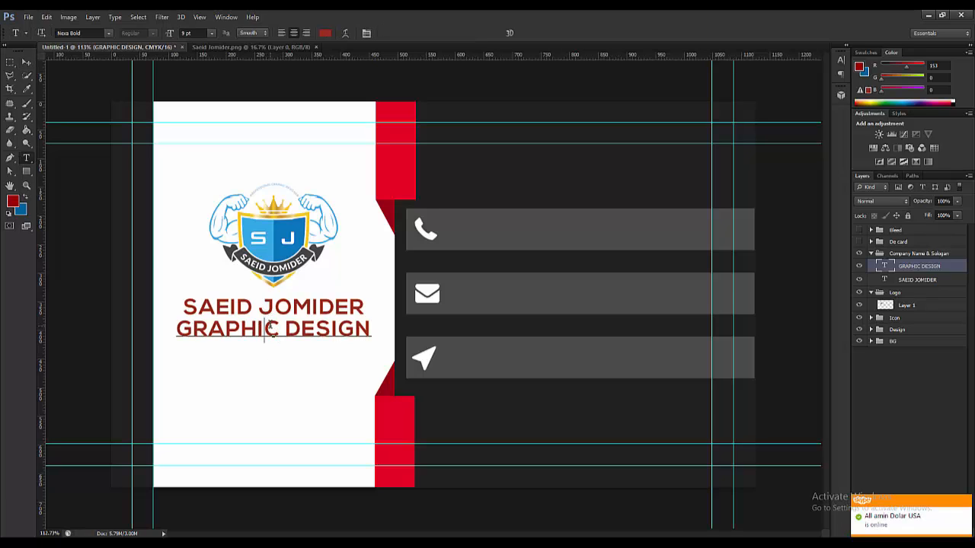
triple_click(271, 326)
left_click(212, 33)
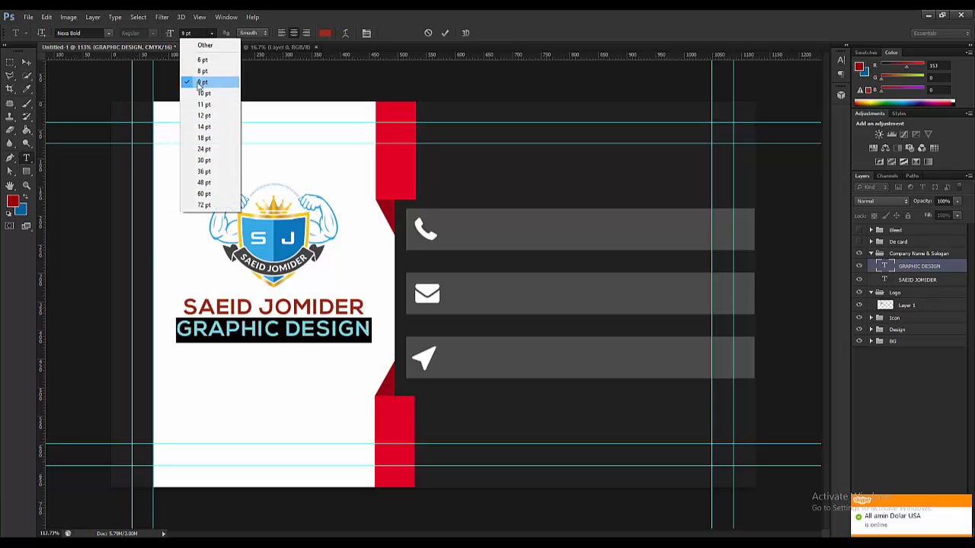
left_click(196, 43)
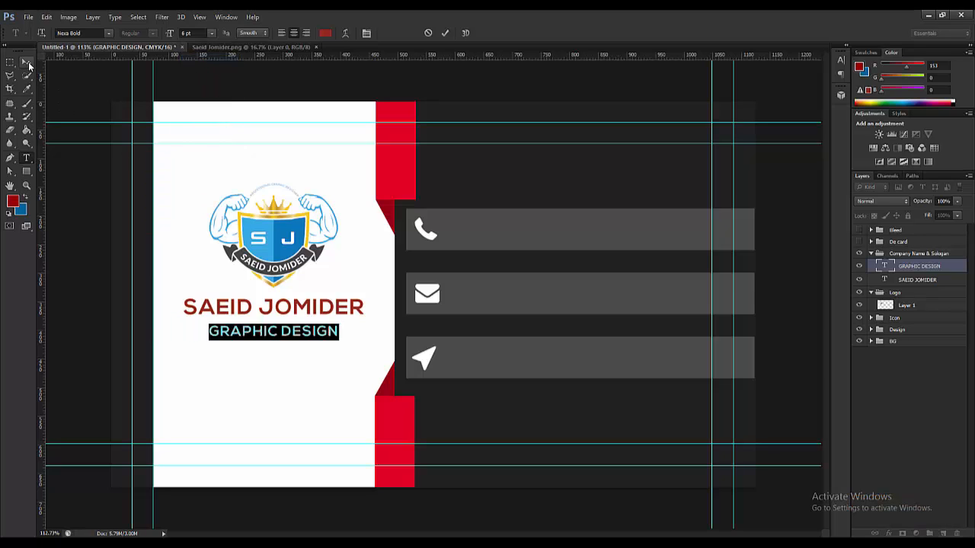
left_click(25, 63)
- Set the tagline font to Nexa Light and nudge it up toward the name
left_click(25, 158)
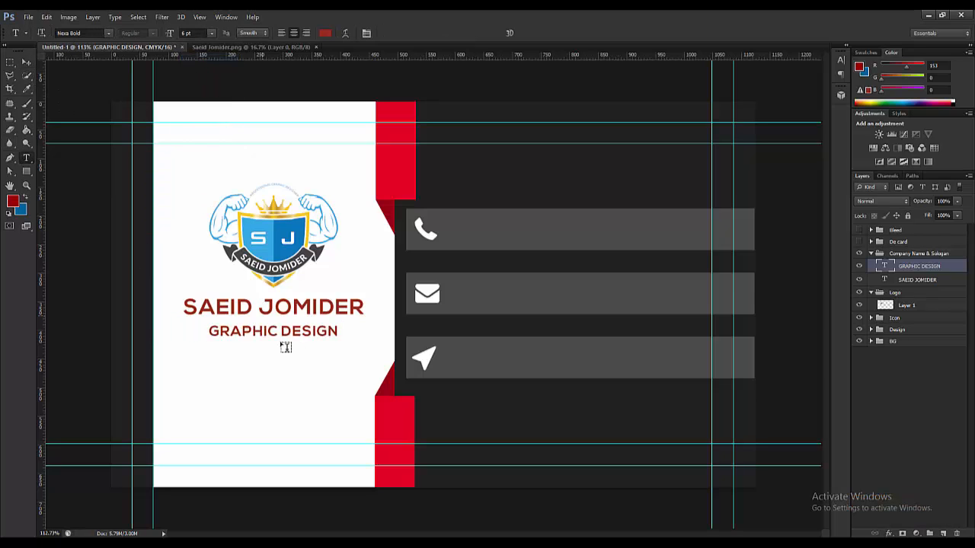
triple_click(276, 332)
left_click(109, 34)
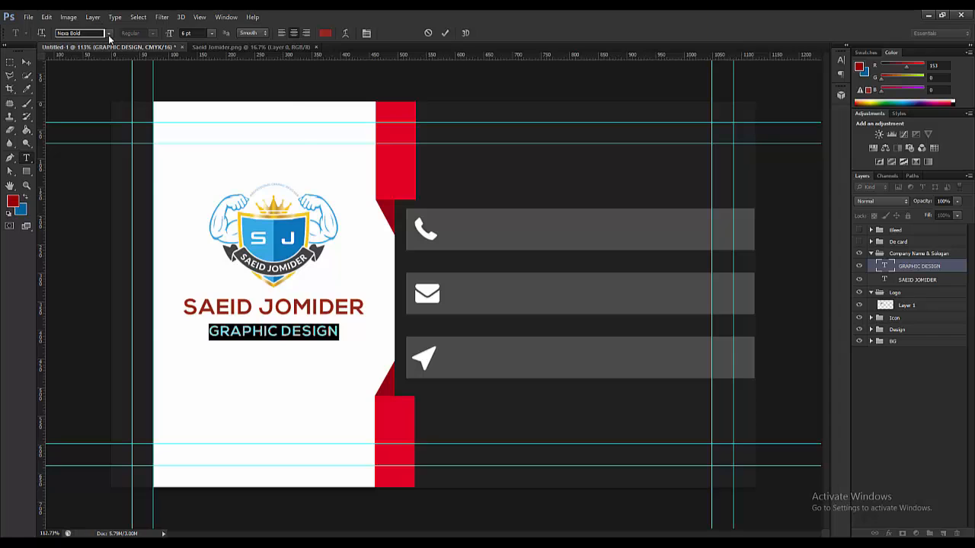
left_click(93, 52)
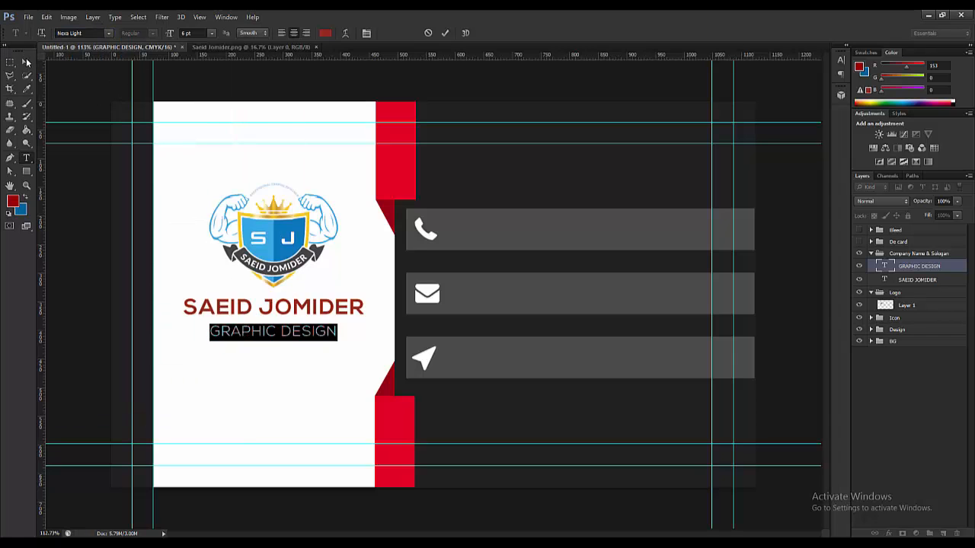
left_click(27, 63)
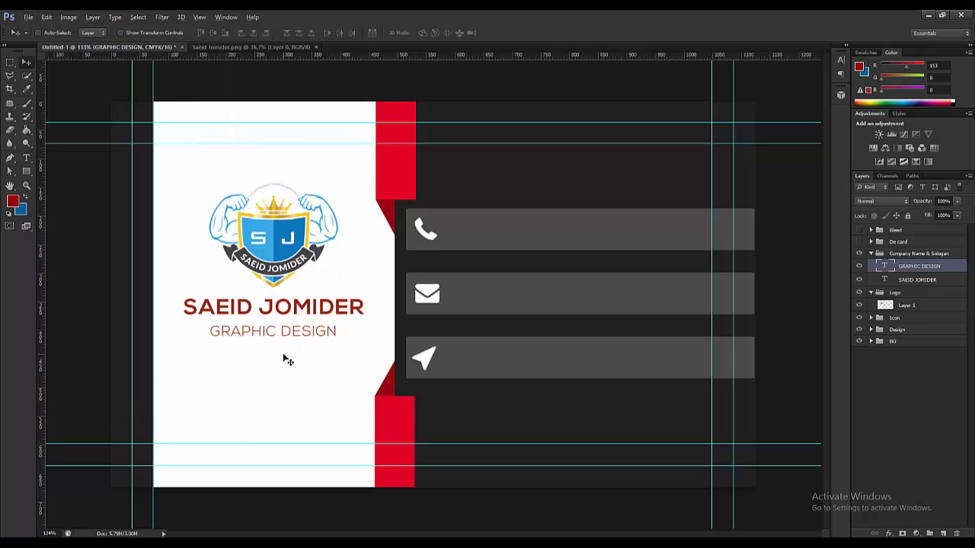
scroll(284, 360, "up", 1)
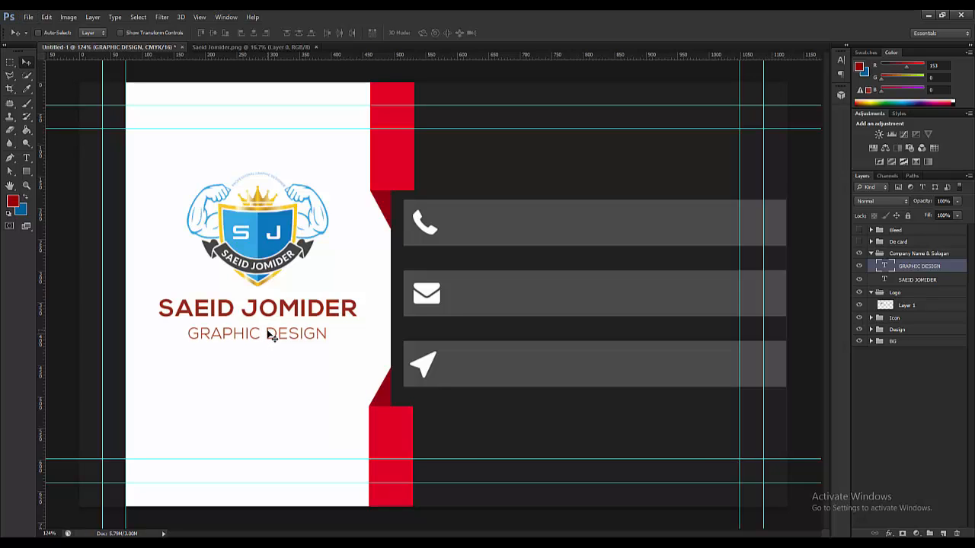
key("Up")
key("Up")
key("Up")
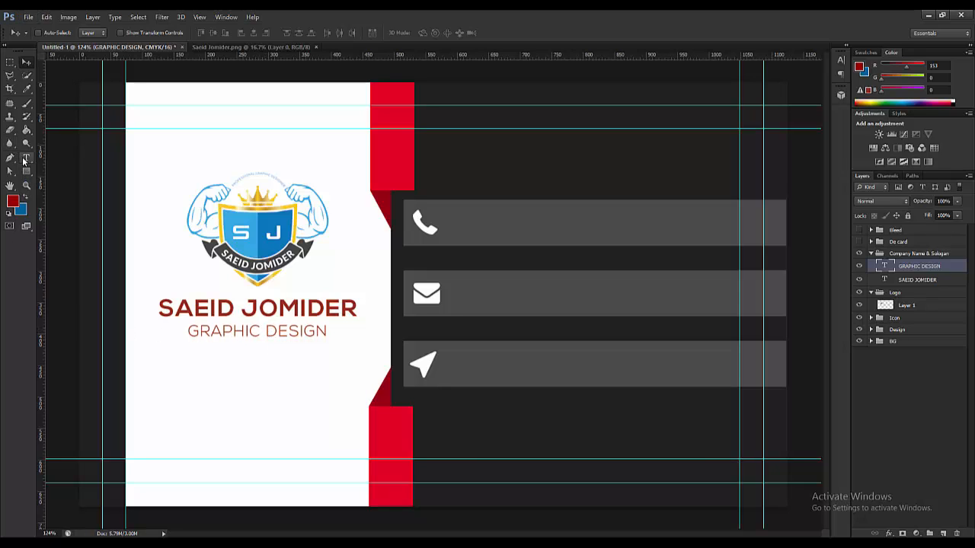
left_click(25, 159)
triple_click(260, 308)
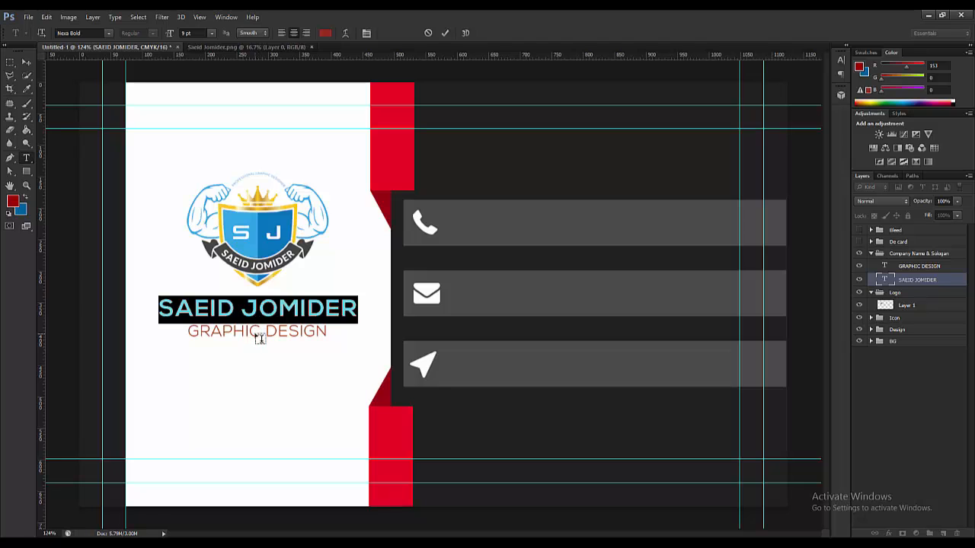
left_click(106, 35)
left_click(325, 33)
left_click(325, 34)
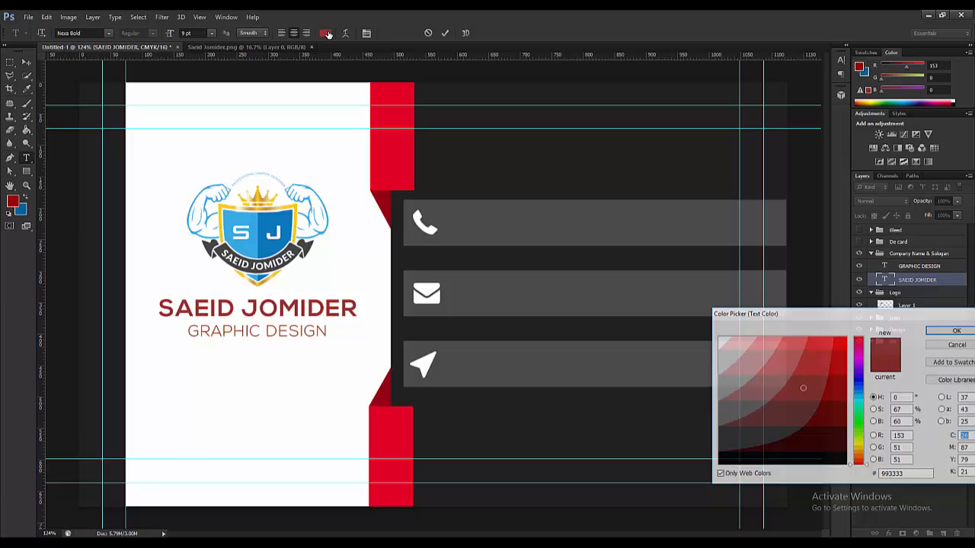
left_click(725, 445)
left_click(719, 475)
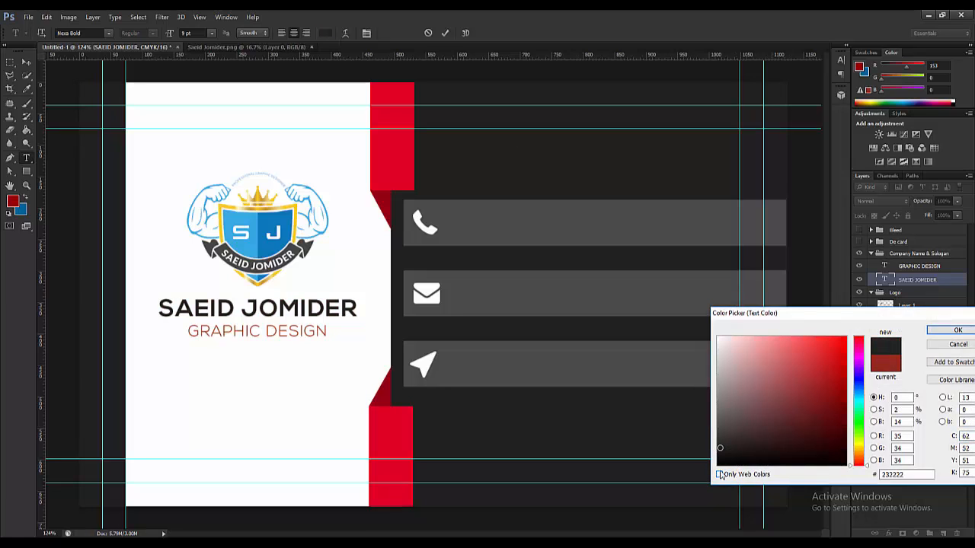
left_click_drag(719, 449, 718, 455)
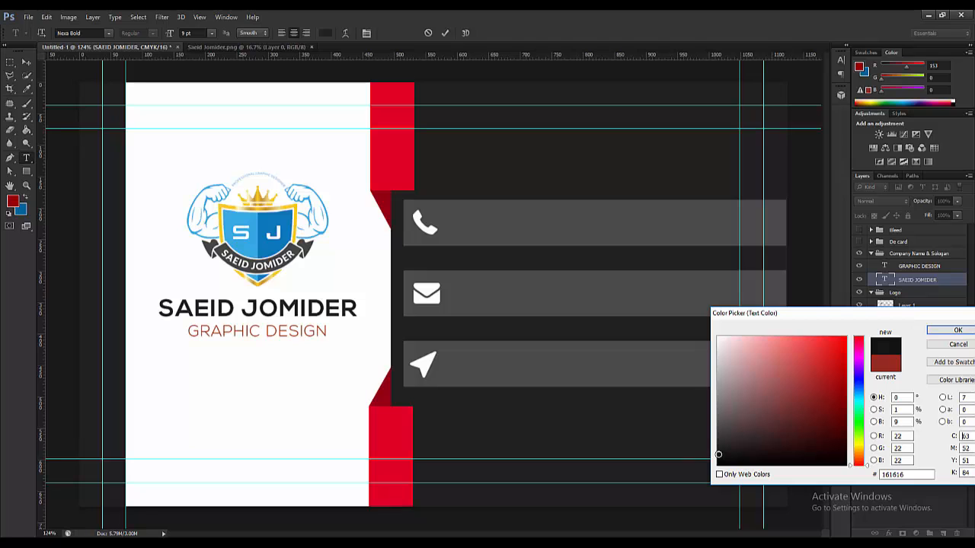
left_click(957, 331)
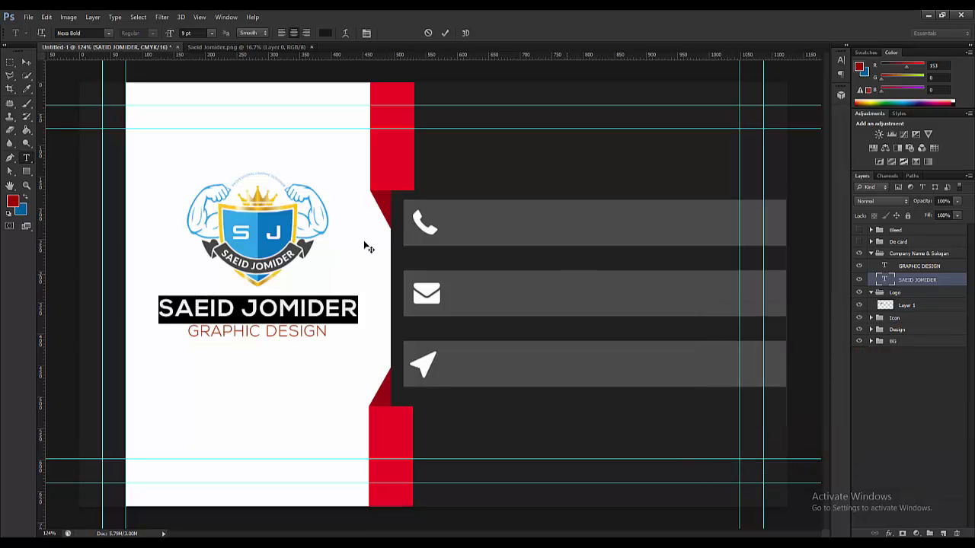
left_click(28, 64)
scroll(316, 370, "down", 3)
scroll(326, 326, "up", 2)
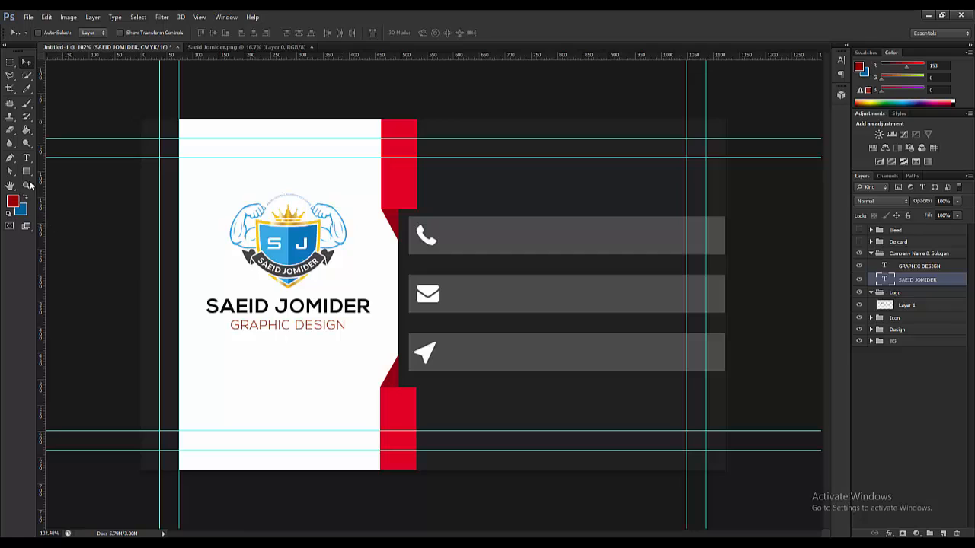
- Colour the GRAPHIC DESIGN tagline a saturated teal blue and preview it with the whole card in view
left_click(26, 158)
left_click(293, 326)
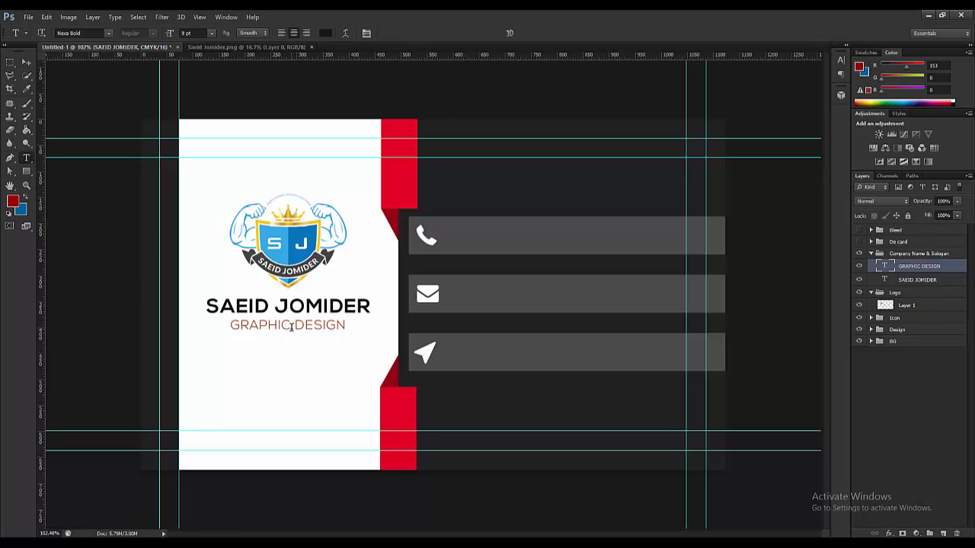
left_click_drag(292, 325, 230, 326)
key("ctrl+a")
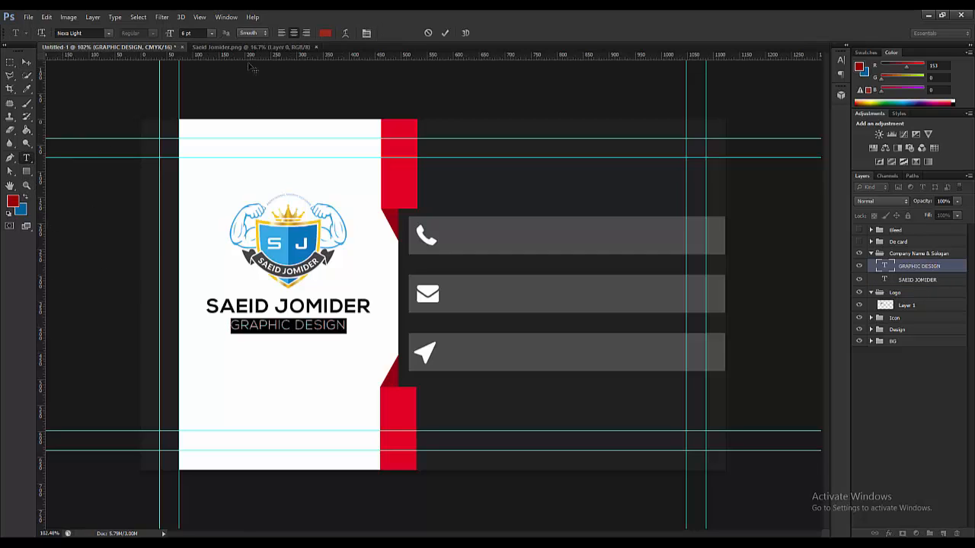
left_click(326, 33)
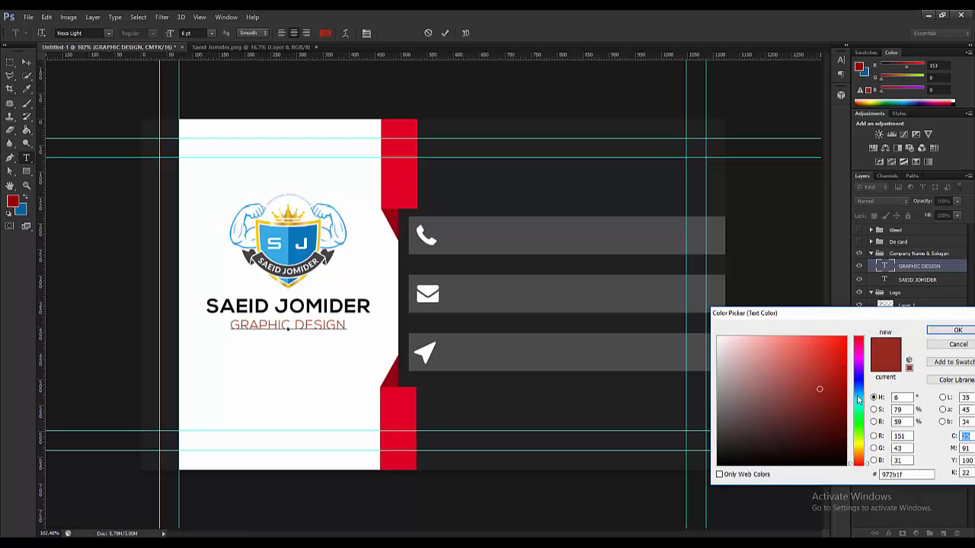
left_click(857, 397)
left_click_drag(838, 370, 845, 386)
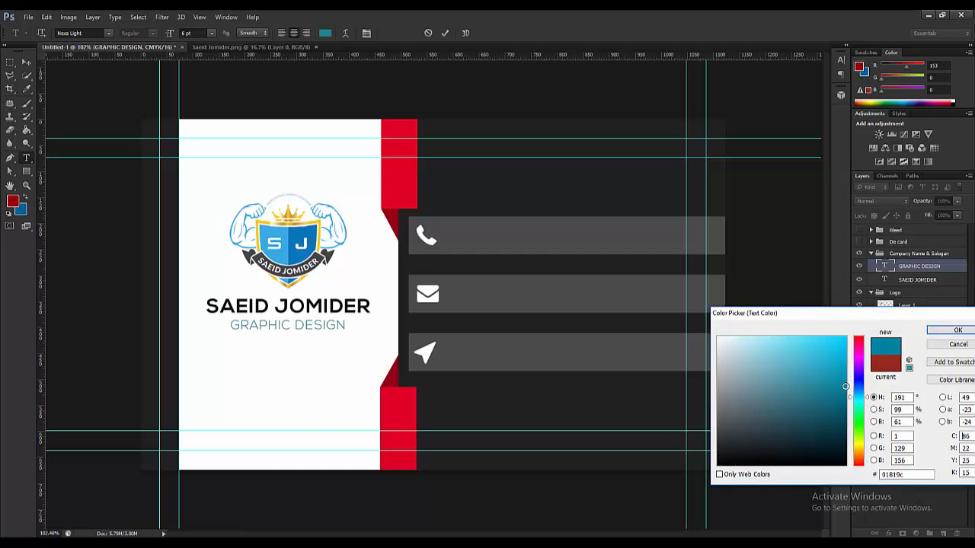
left_click(958, 330)
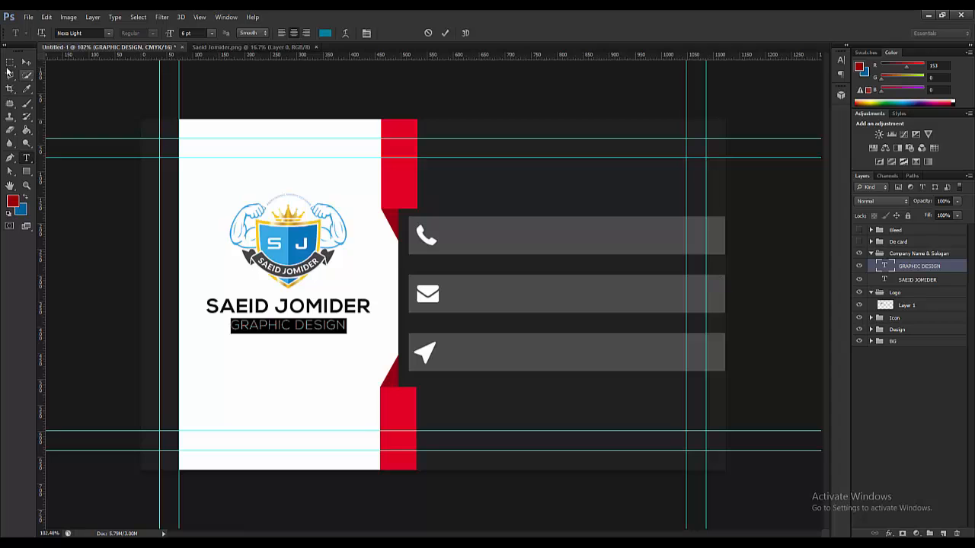
key("ctrl+h")
key("ctrl+Return")
key("v")
key("ctrl+0")
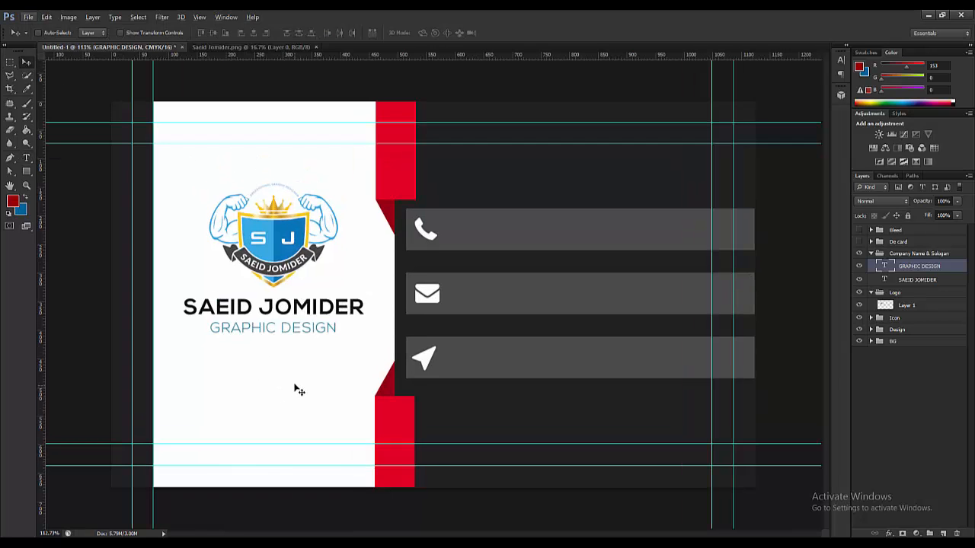
scroll(301, 374, "down", 2)
scroll(322, 373, "up", 3)
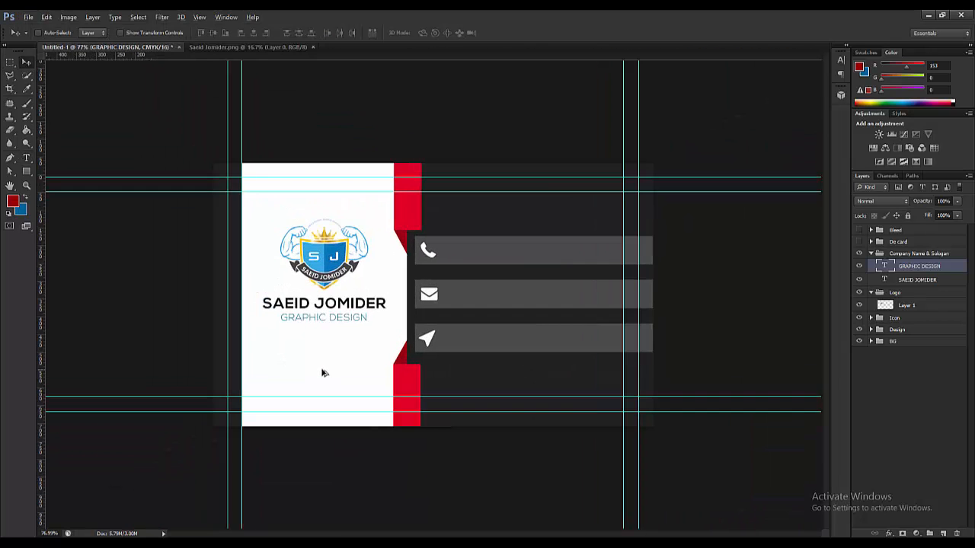
key("alt")
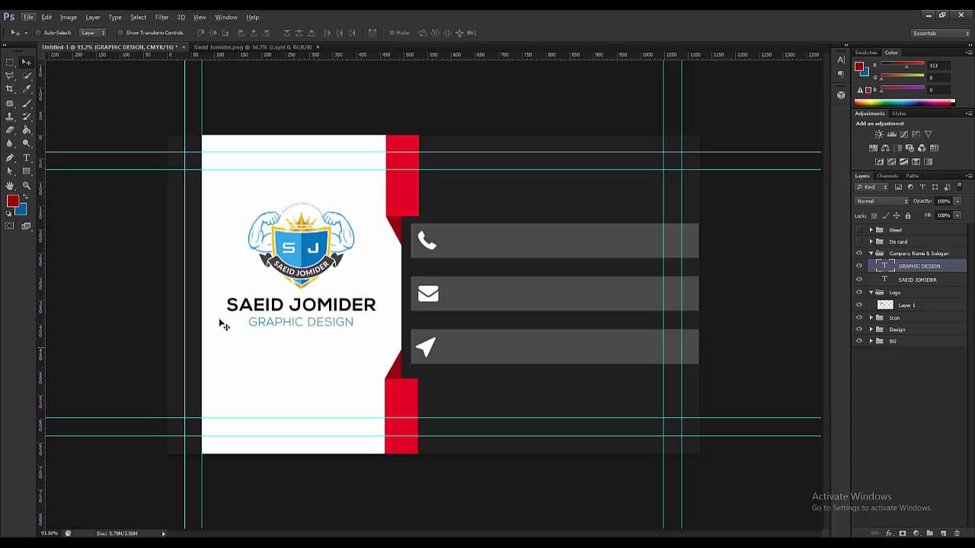
- Recolour the GRAPHIC DESIGN tagline to pure black #000000
left_click(26, 158)
left_click(297, 322)
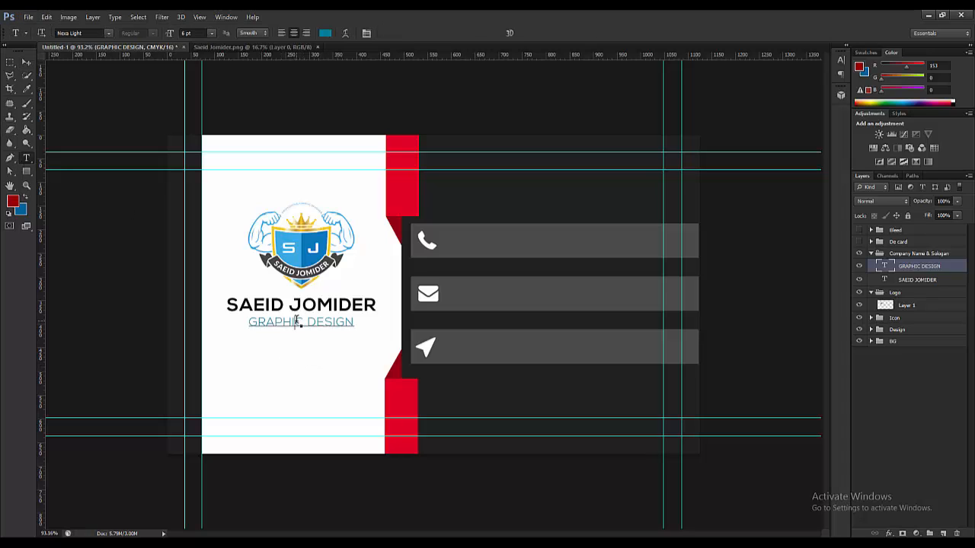
key("ctrl+a")
left_click(325, 33)
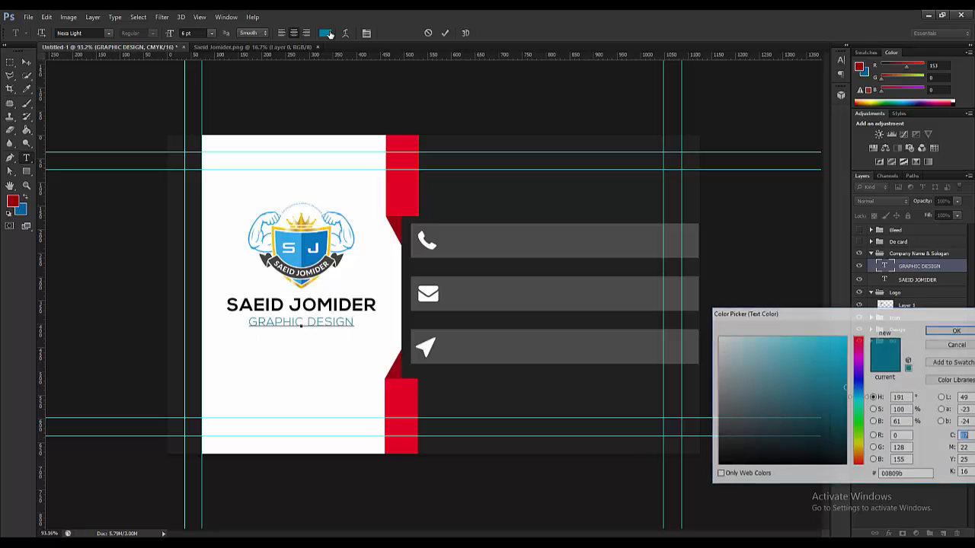
left_click(720, 464)
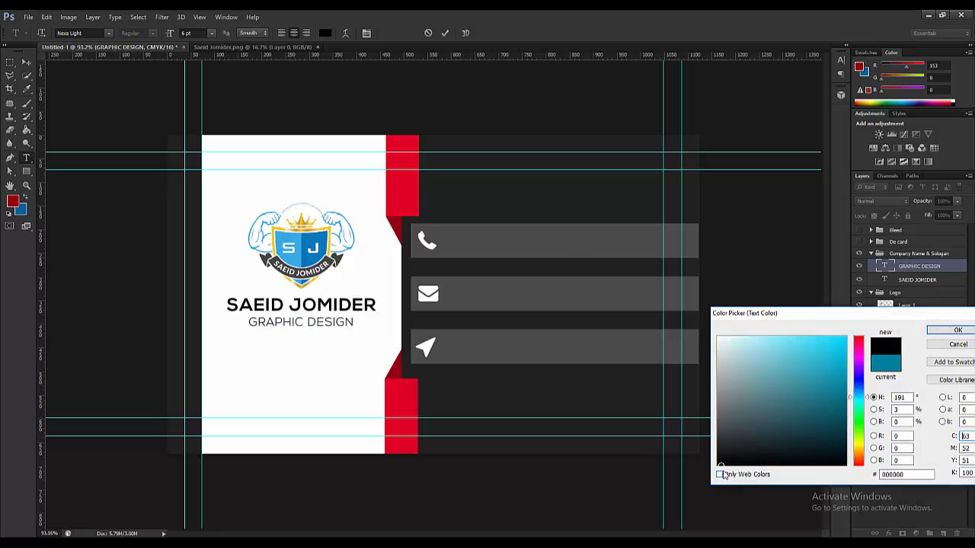
left_click(953, 330)
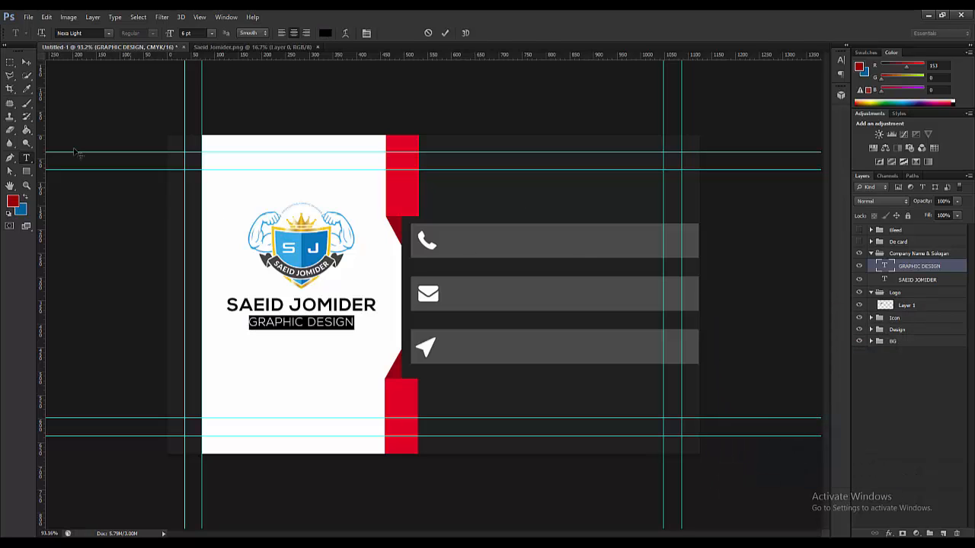
left_click(26, 61)
scroll(348, 191, "down", 4)
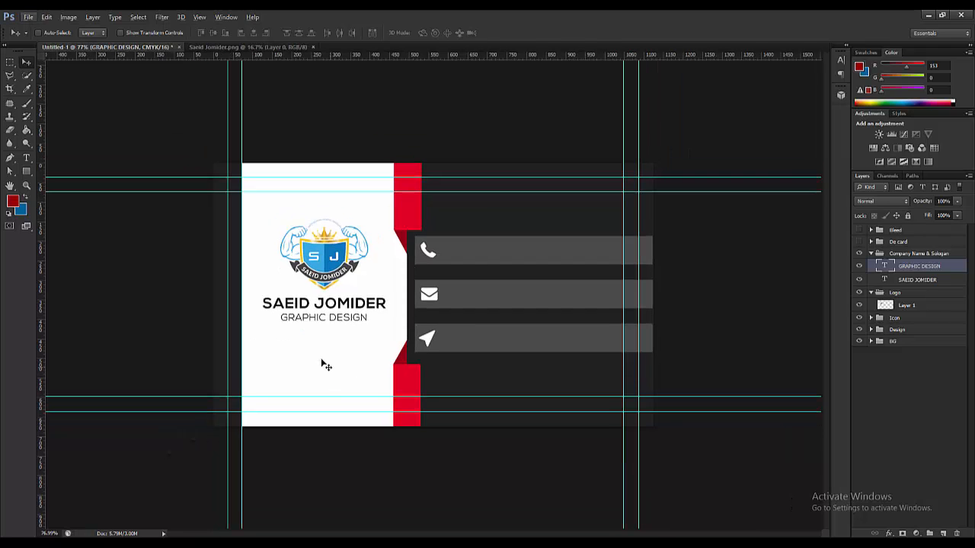
- Collapse the groups and move the Logo group above Company Name & Sologan
left_click(871, 254)
left_click(882, 266)
left_click(872, 265)
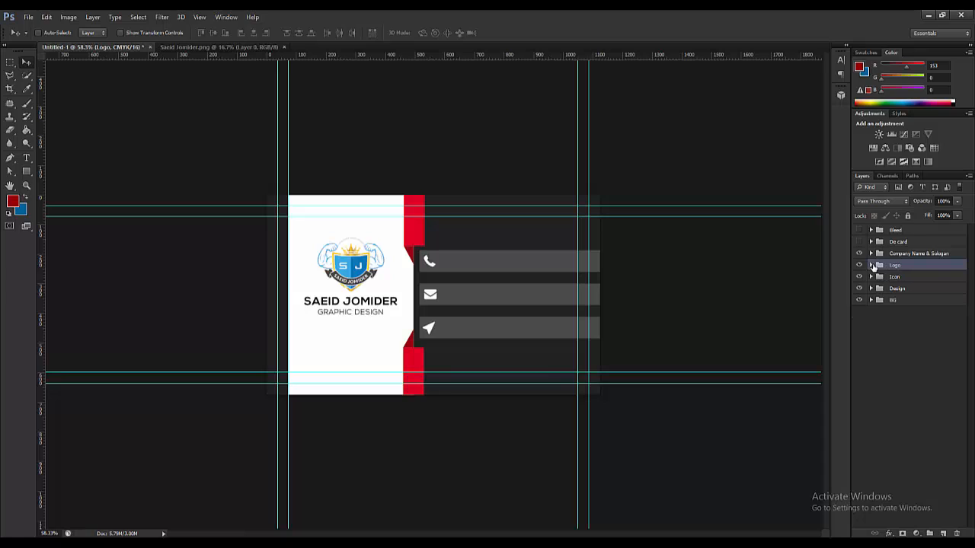
left_click_drag(882, 265, 881, 256)
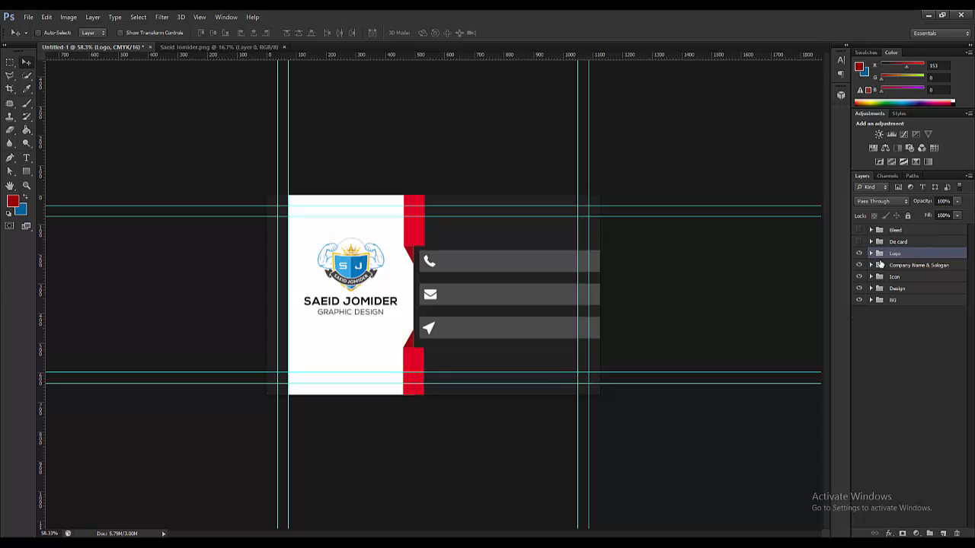
- Nudge the Logo and Company Name & Sologan groups down twice together, then expand Logo
left_click(882, 266, "shift")
key("Down")
key("Down")
key("Down")
key("Down")
key("Down")
key("Down")
key("Down")
key("Down")
key("Down")
key("Down")
key("Down")
key("Down")
key("Down")
key("Down")
key("Down")
key("Down")
key("Down")
key("Down")
key("Down")
key("Down")
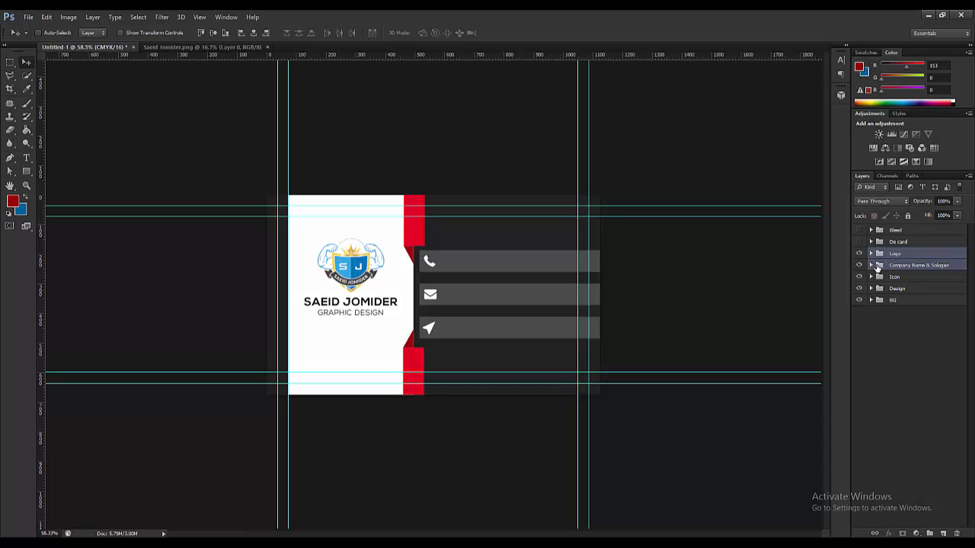
key("Down")
key("Down")
key("Down")
key("Down")
key("Down")
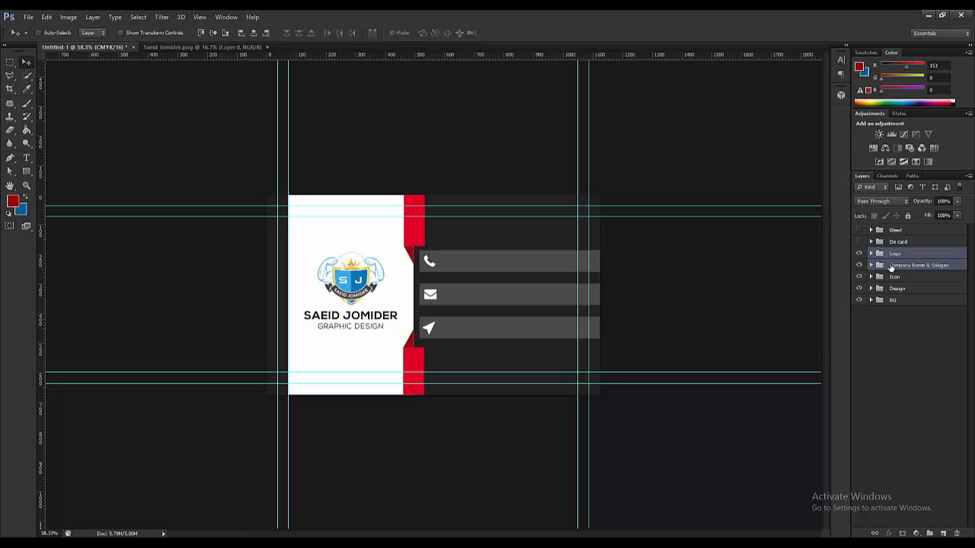
left_click(890, 258)
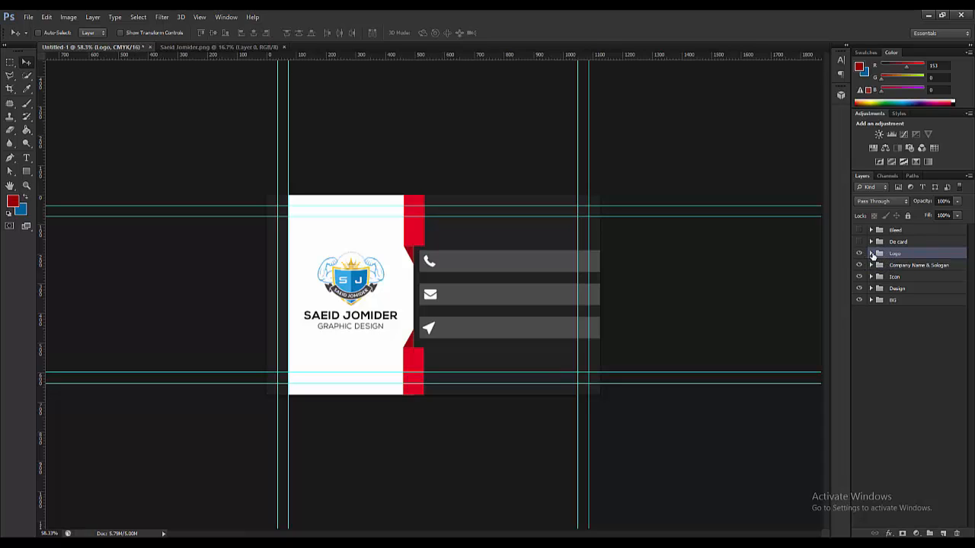
left_click(872, 254)
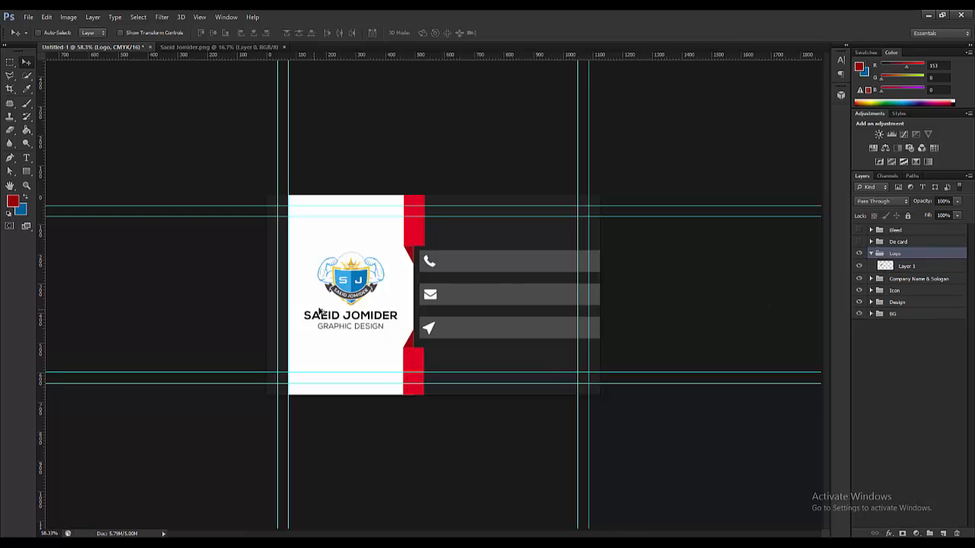
scroll(326, 311, "up", 2)
scroll(326, 311, "up", 1)
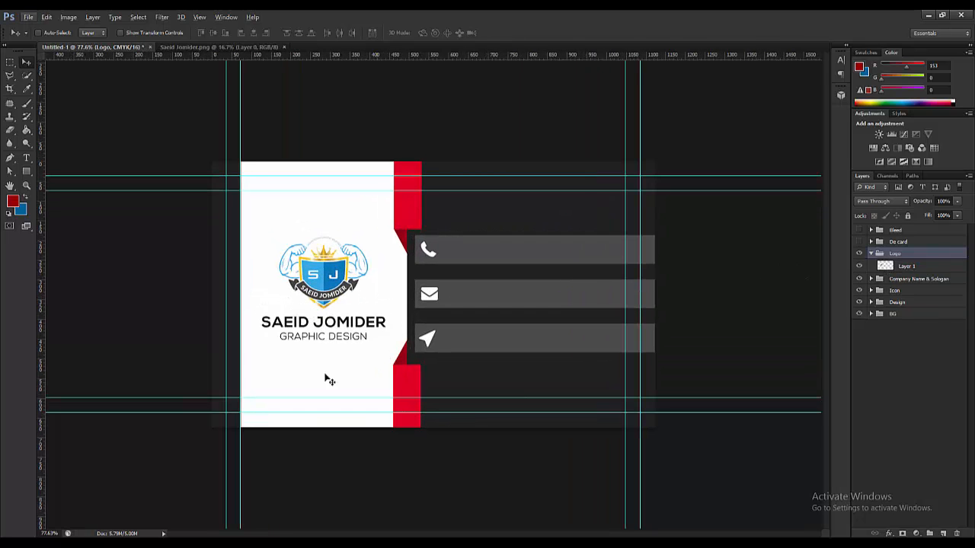
scroll(247, 368, "up", 1)
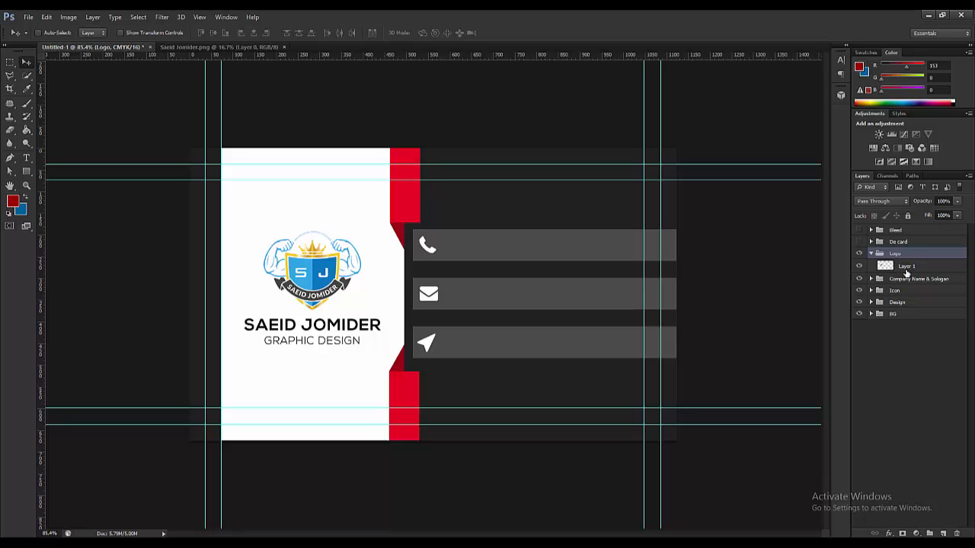
- Convert the logo's Layer 1 to a smart object, check its contents, then close the .psb
left_click(902, 269)
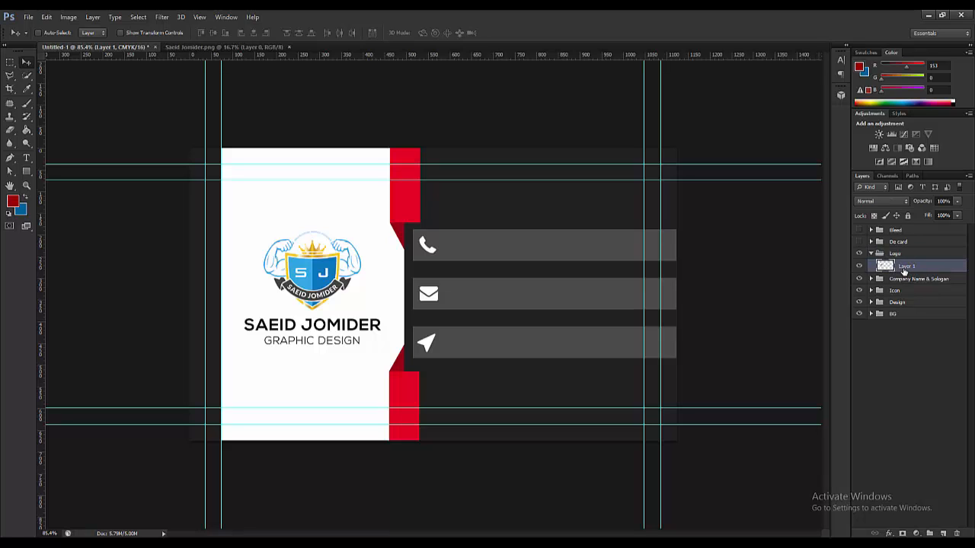
right_click(888, 267)
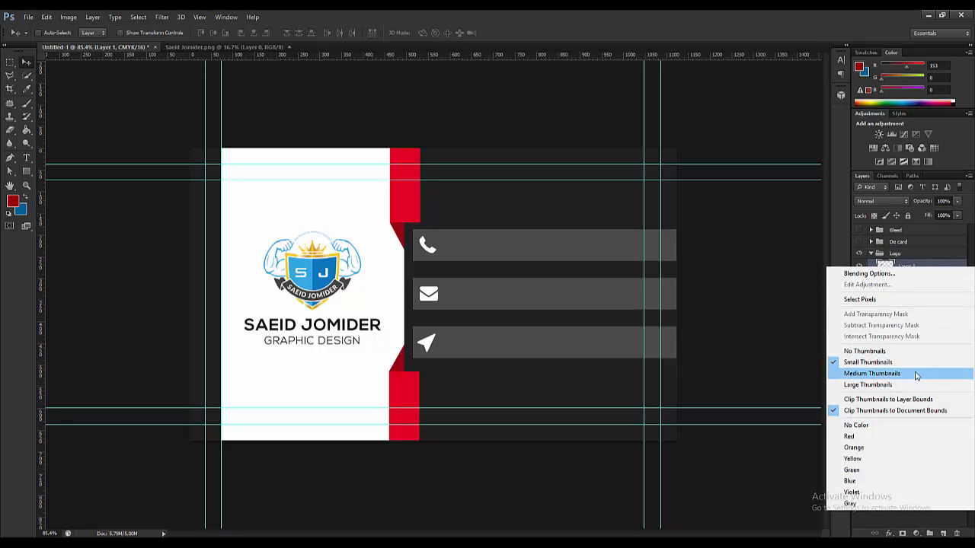
right_click(929, 267)
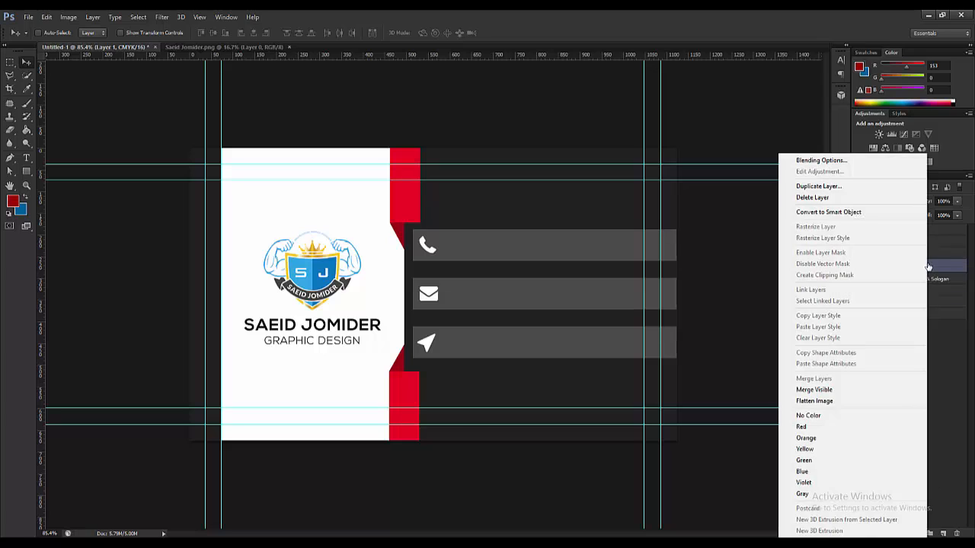
left_click(853, 213)
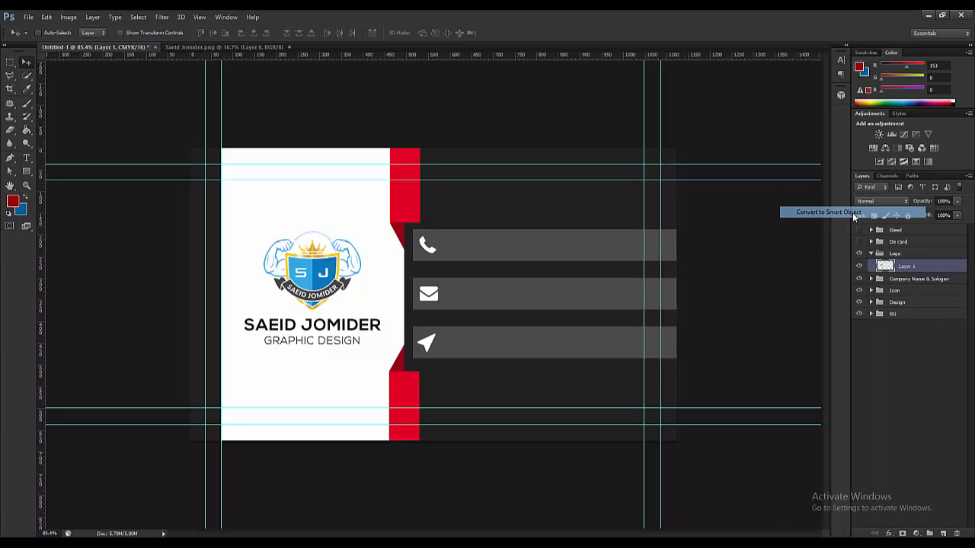
double_click(887, 267)
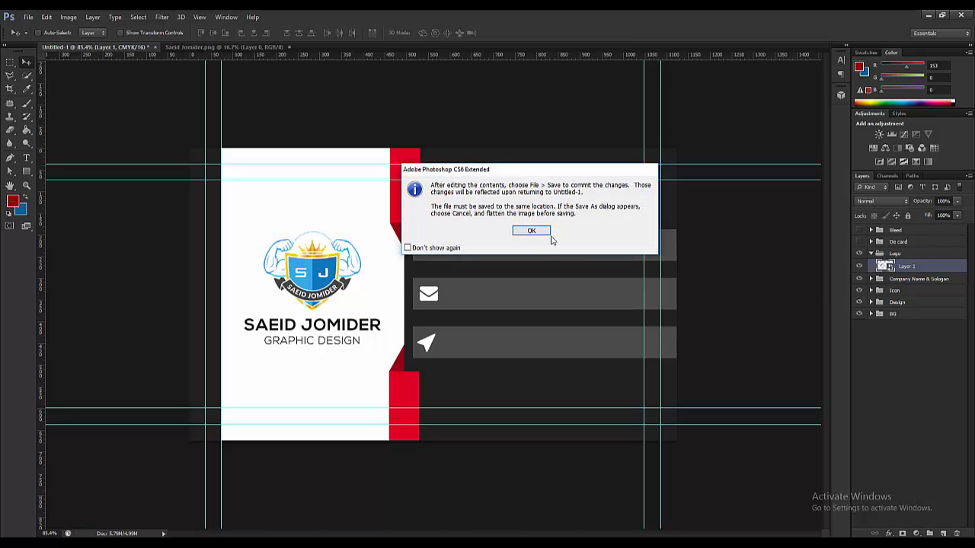
left_click(527, 230)
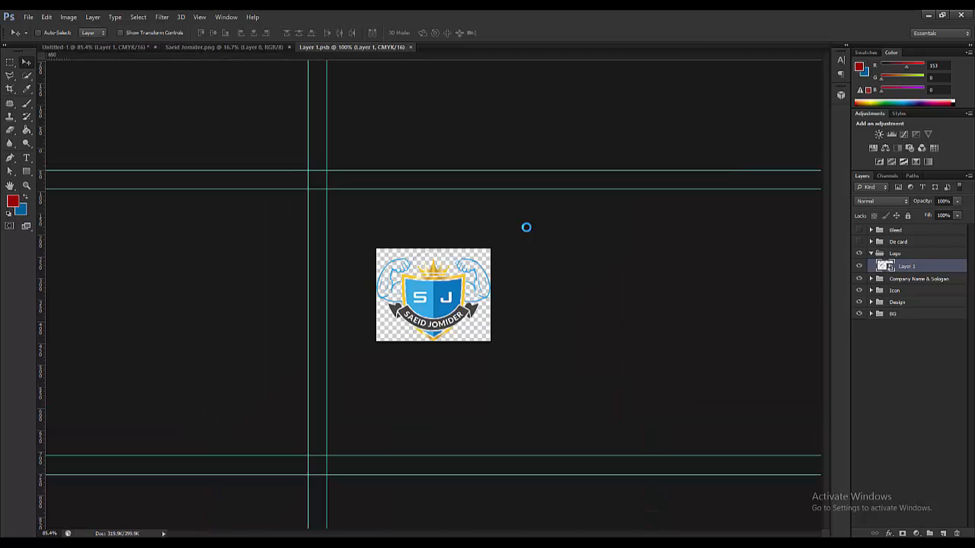
left_click(412, 46)
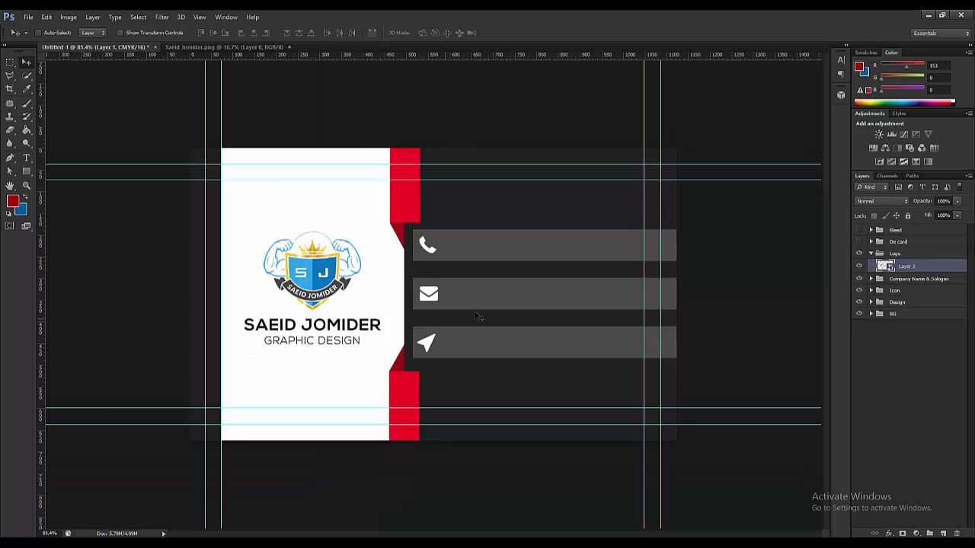
left_click(871, 253)
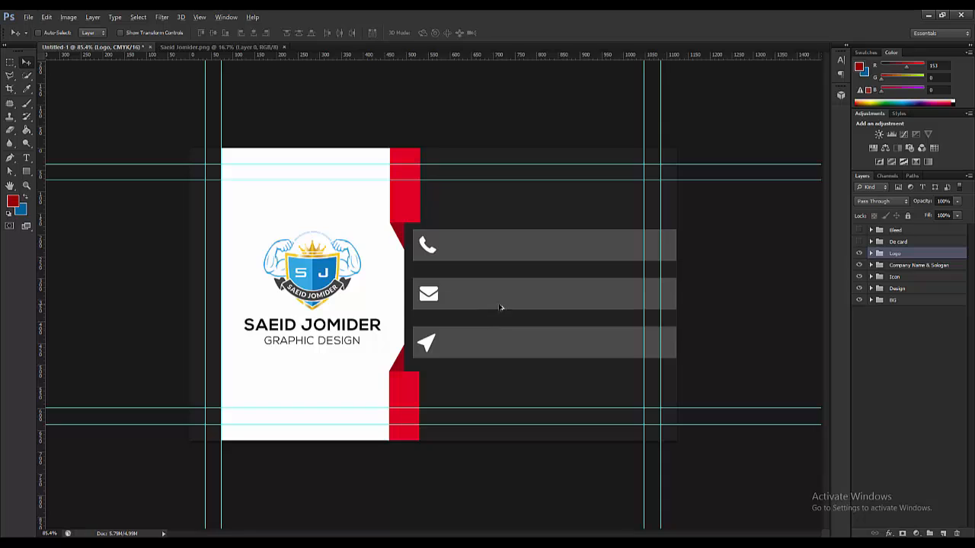
scroll(428, 299, "down", 1)
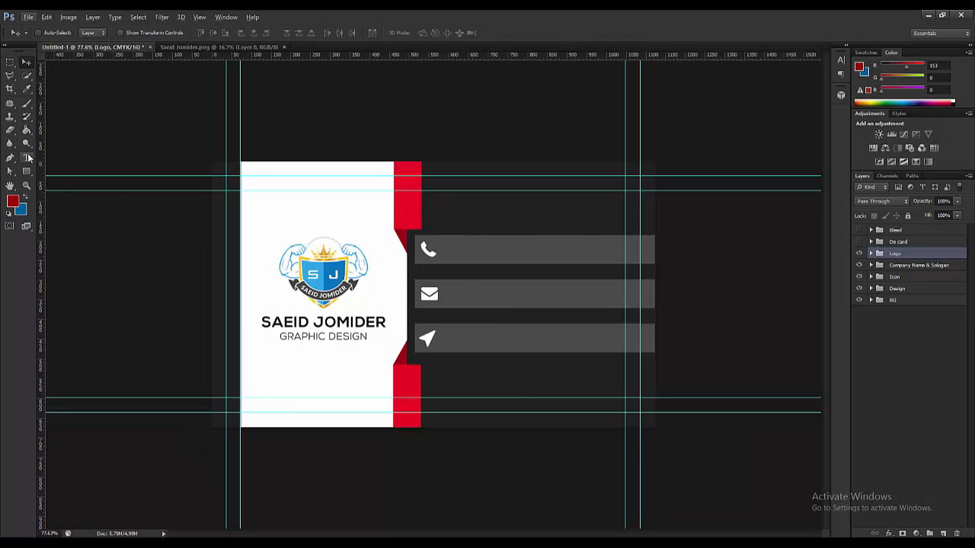
- Create a new layer group above Logo and start renaming it, typing 'na'
left_click(26, 158)
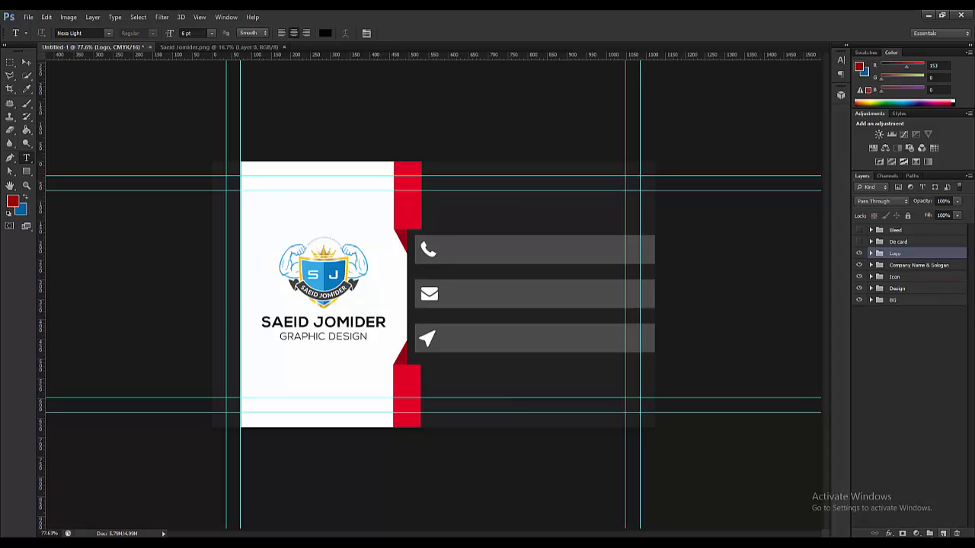
left_click(930, 533)
double_click(898, 255)
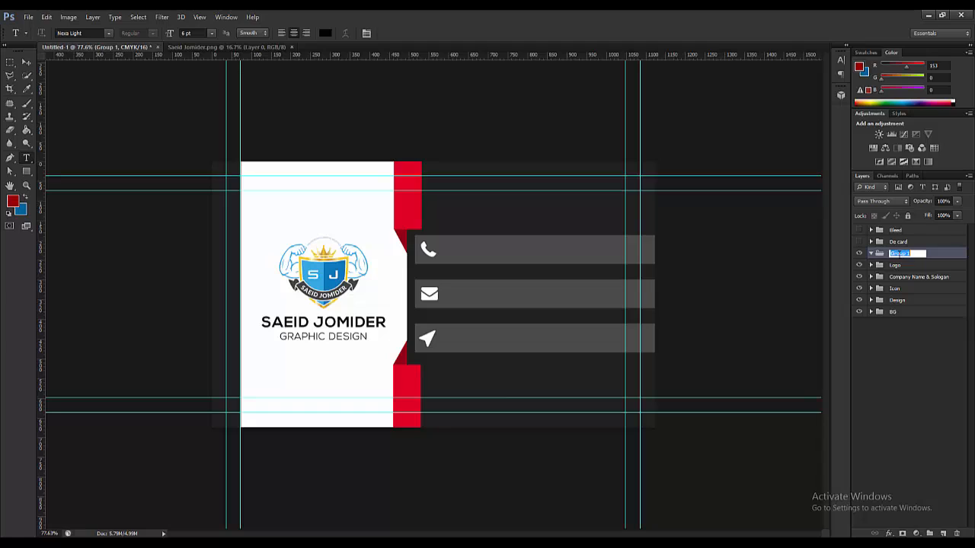
type("name")
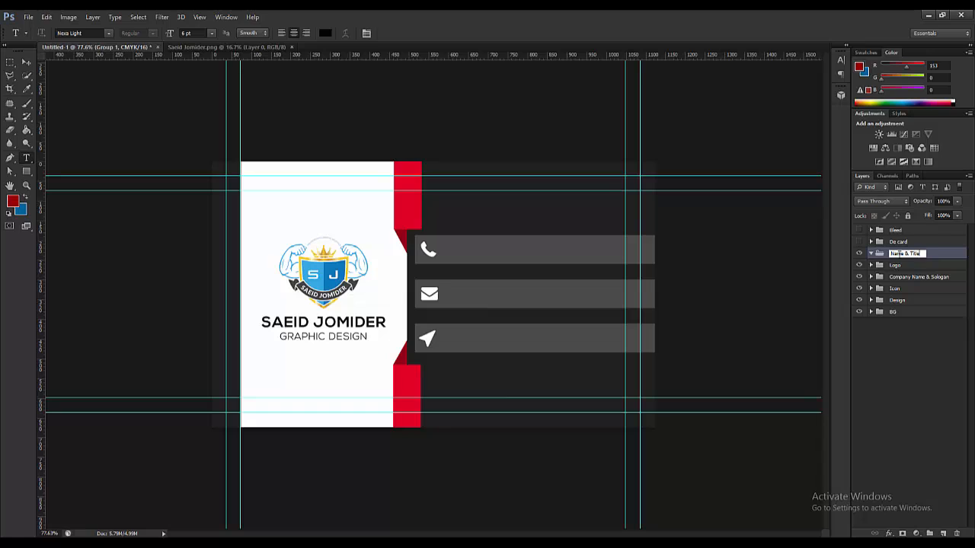
- Commit the group name 'Name & Title' and start a text layer beside the top red strip
key("Return")
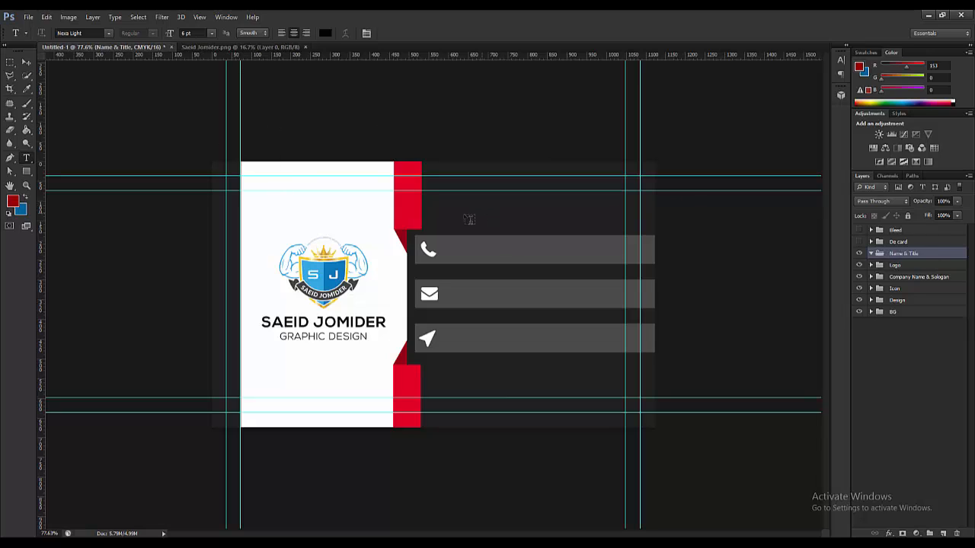
left_click(441, 205)
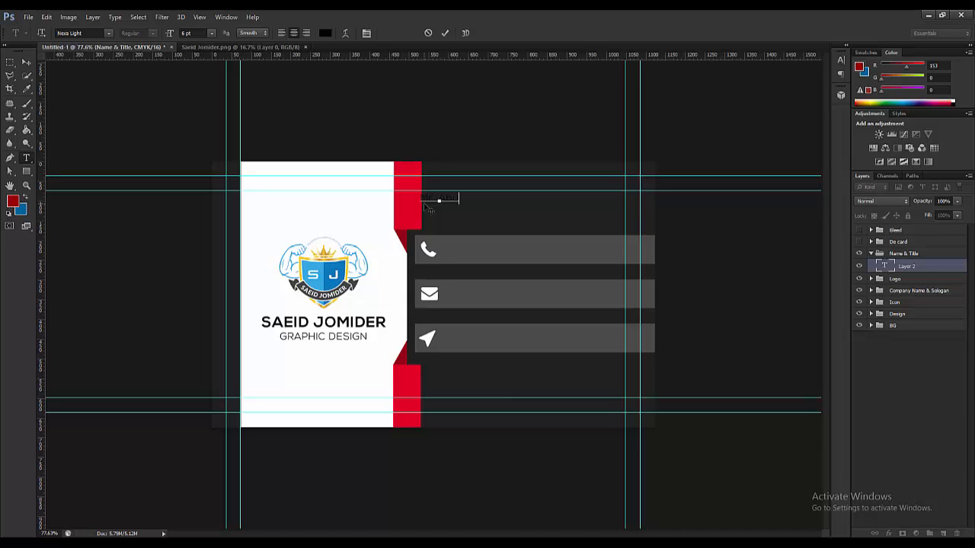
- Type the person's name at 11 pt and place it beside the red strip on the dark area
type("Saei")
type("a")
left_click(24, 66)
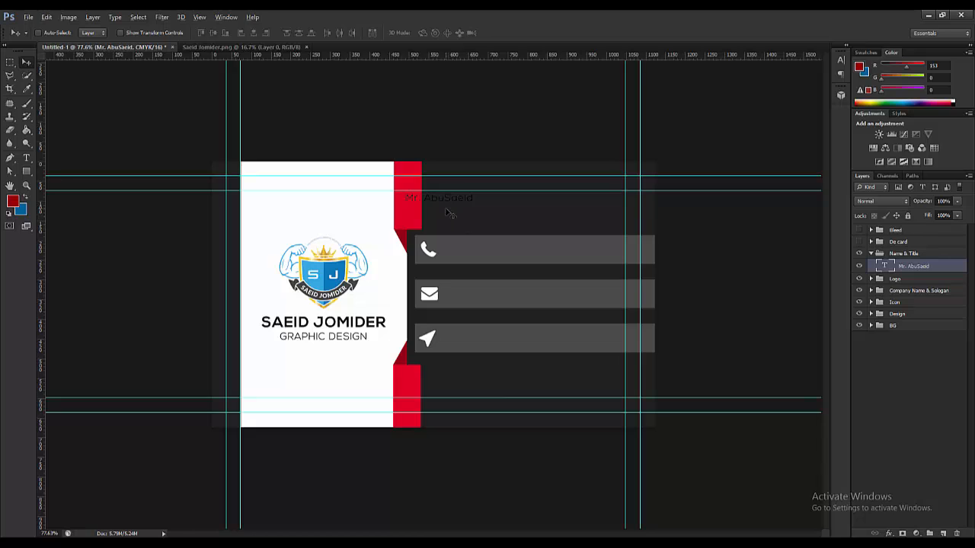
scroll(450, 214, "up", 1)
left_click_drag(447, 185, 418, 175)
left_click(26, 158)
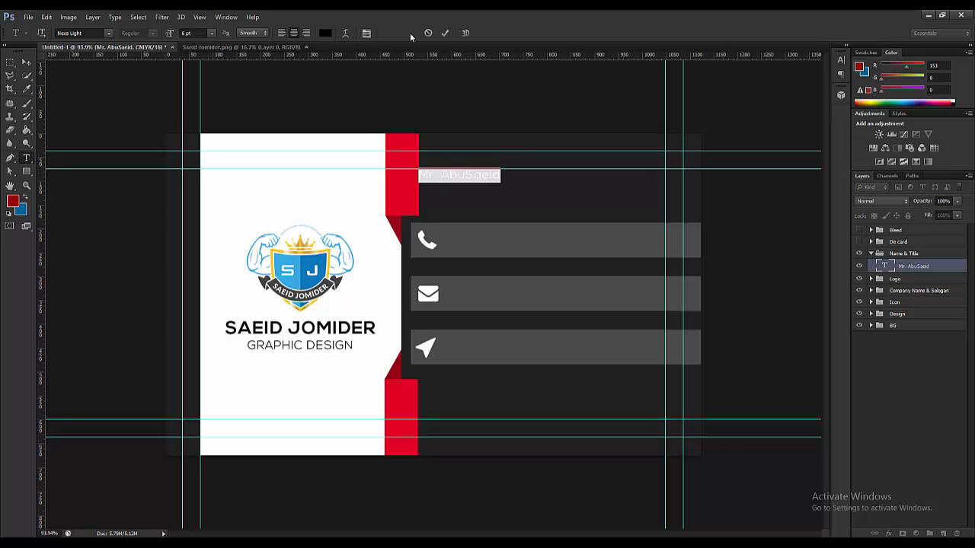
left_click(210, 33)
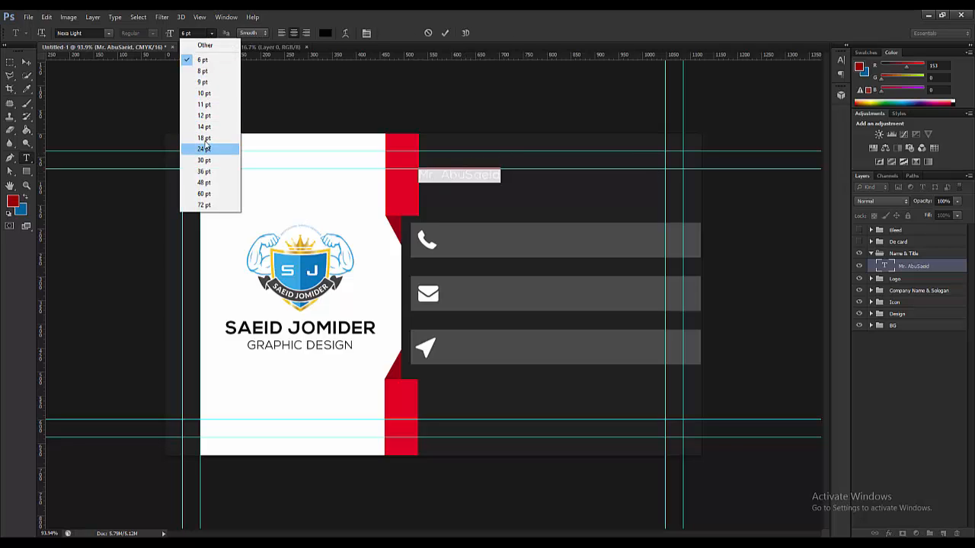
left_click(204, 105)
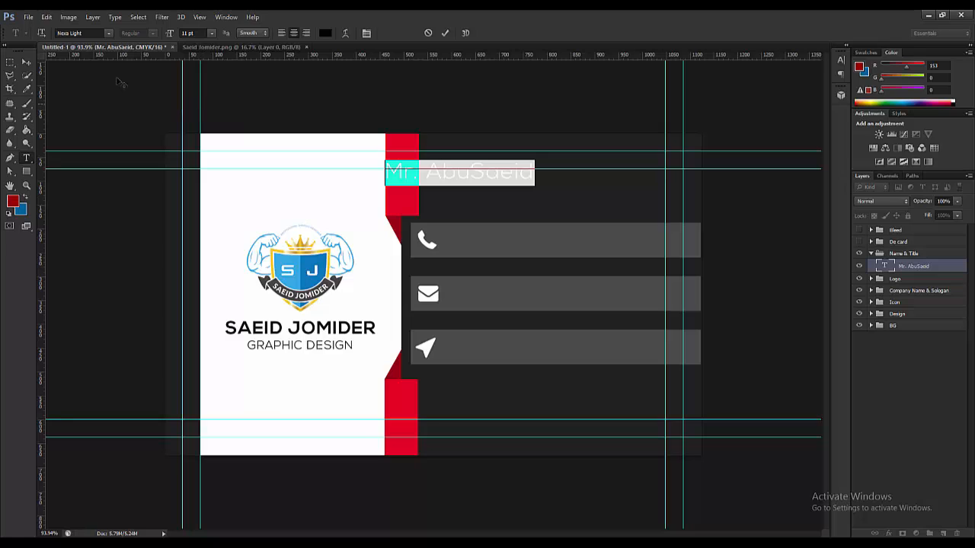
left_click(26, 62)
left_click_drag(456, 176, 499, 186)
- Restyle the whole name line in Nexa Bold with white text colour
left_click(26, 157)
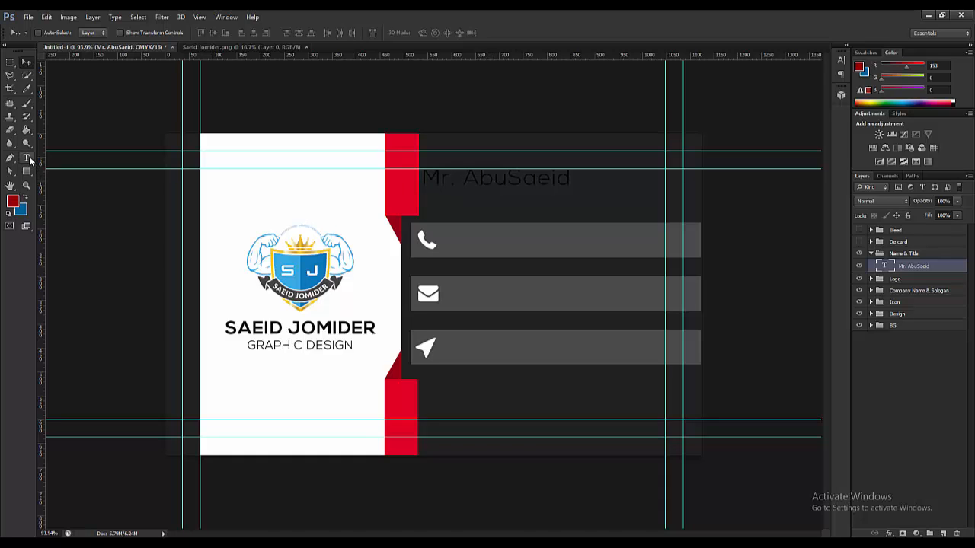
triple_click(476, 179)
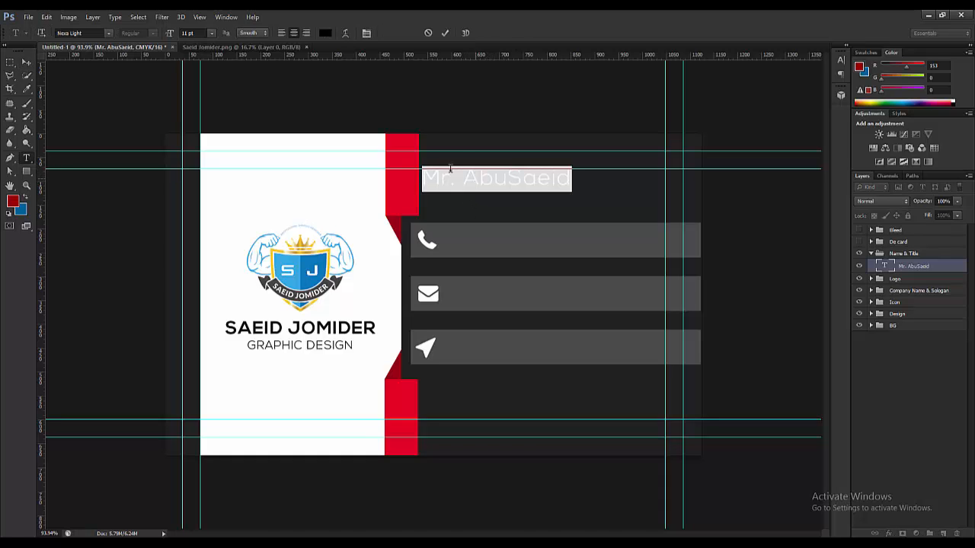
left_click(109, 33)
scroll(152, 152, "up", 2)
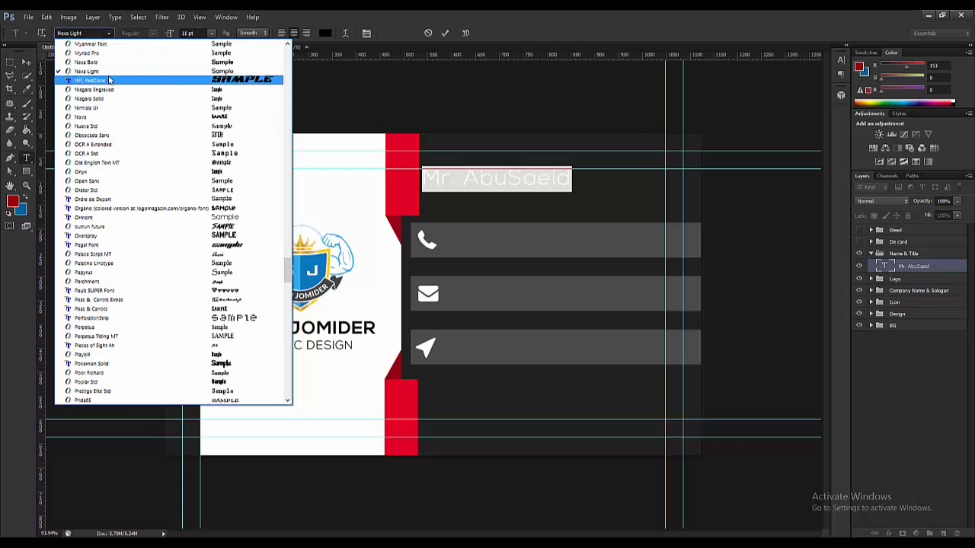
left_click(97, 63)
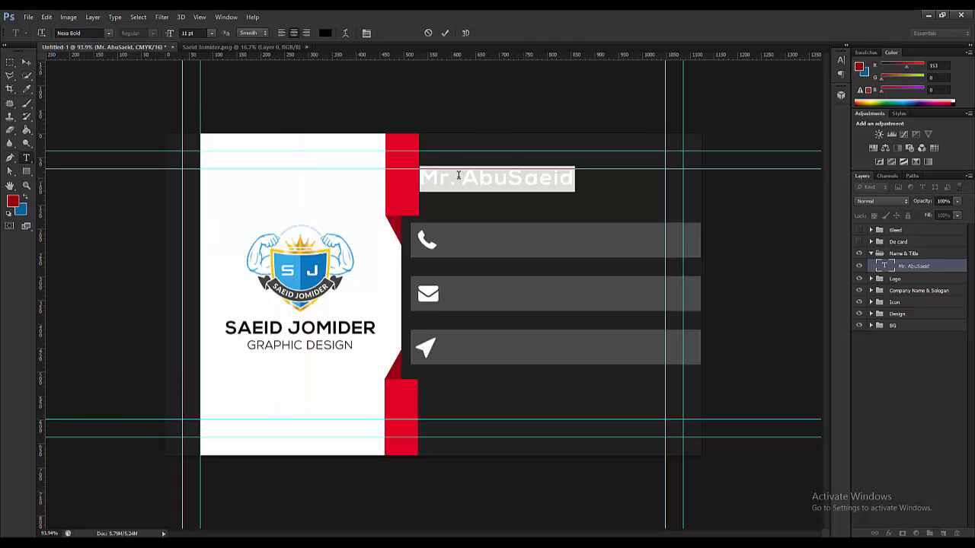
left_click(324, 33)
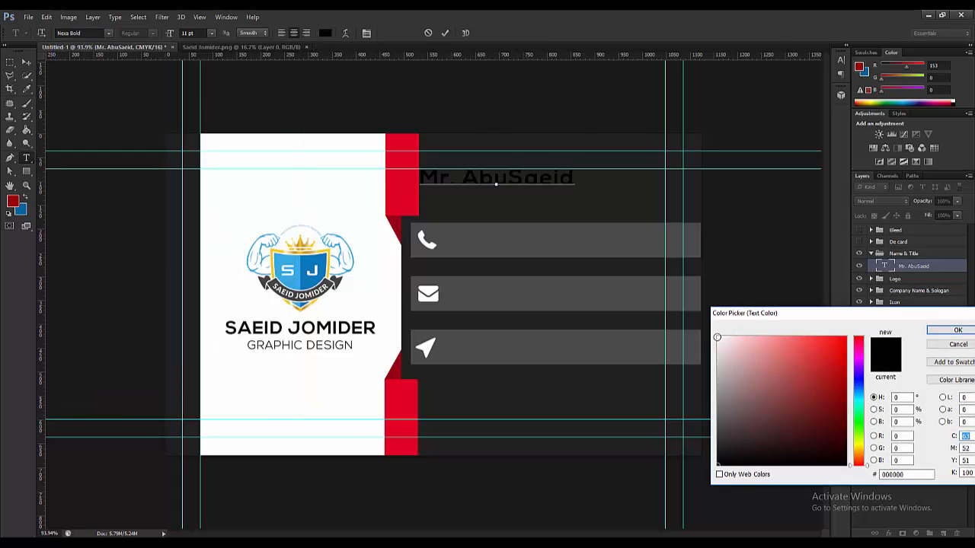
left_click(717, 336)
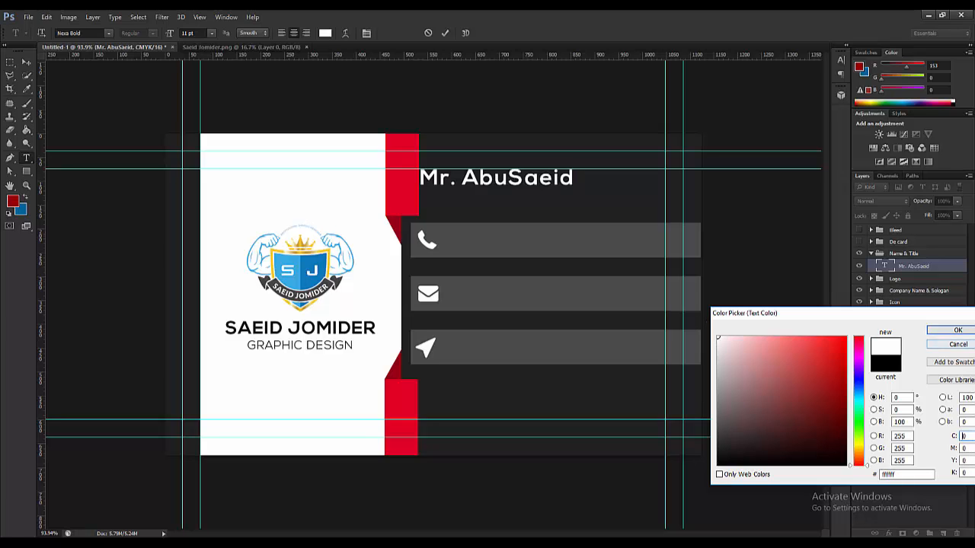
left_click(958, 329)
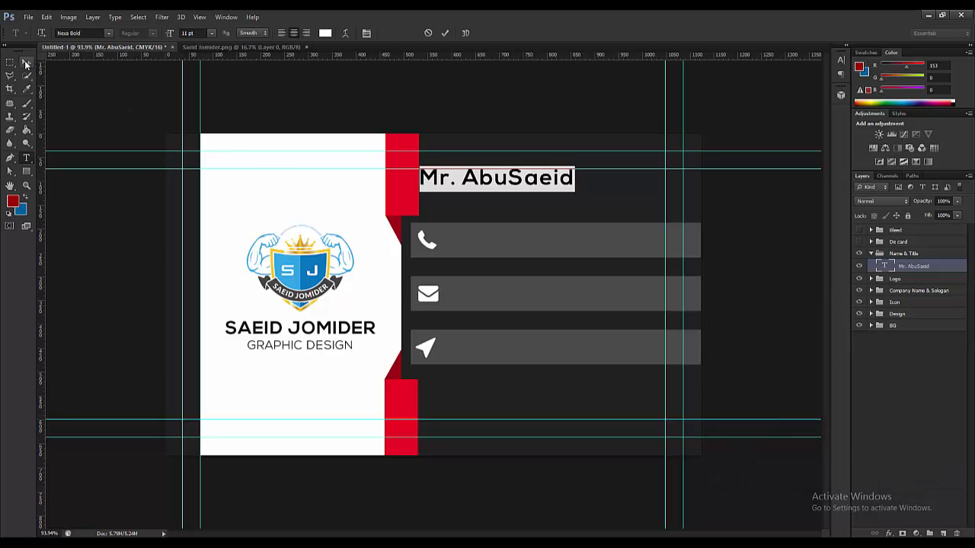
key("ctrl+Return")
- Duplicate the name line just below itself with the Move tool
key("v")
scroll(529, 183, "down", 1)
scroll(474, 210, "up", 1)
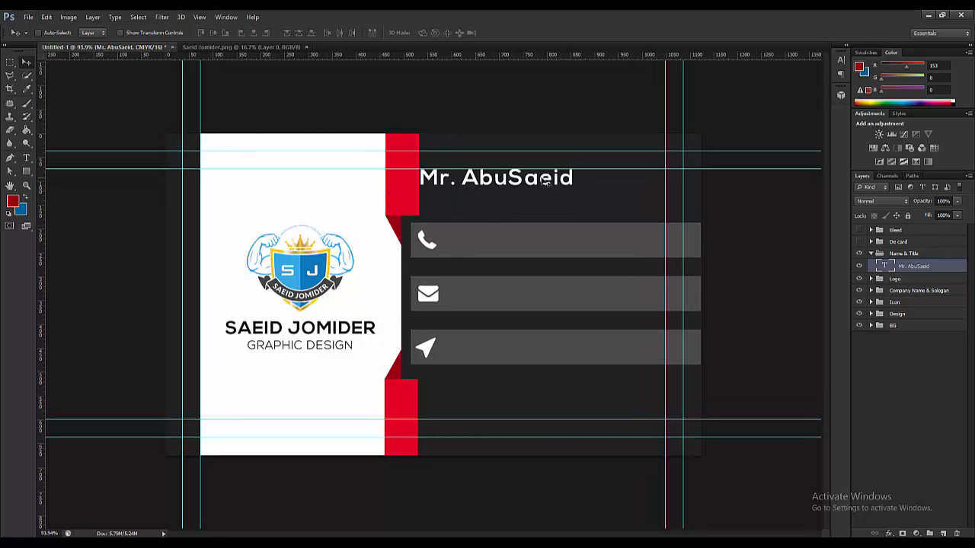
scroll(434, 194, "up", 1)
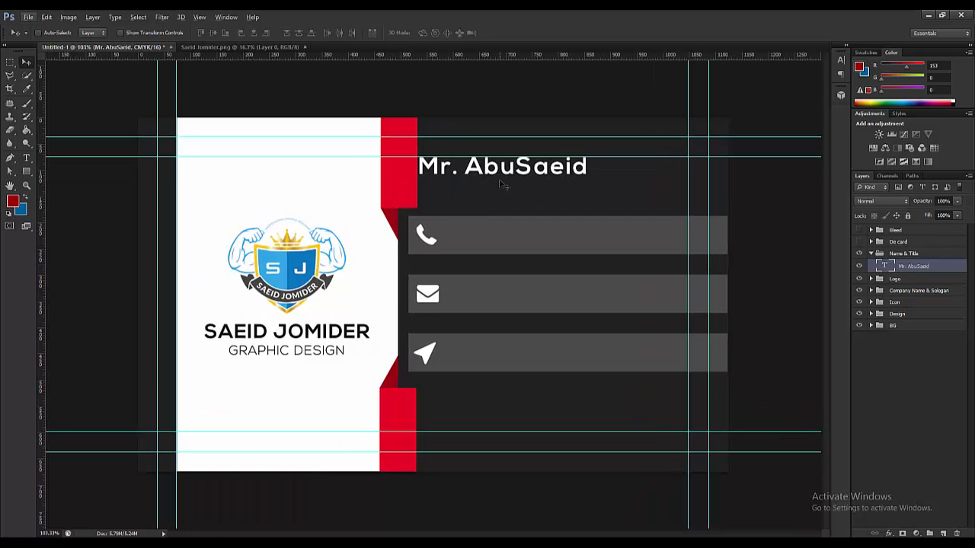
left_click_drag(491, 178, 485, 197)
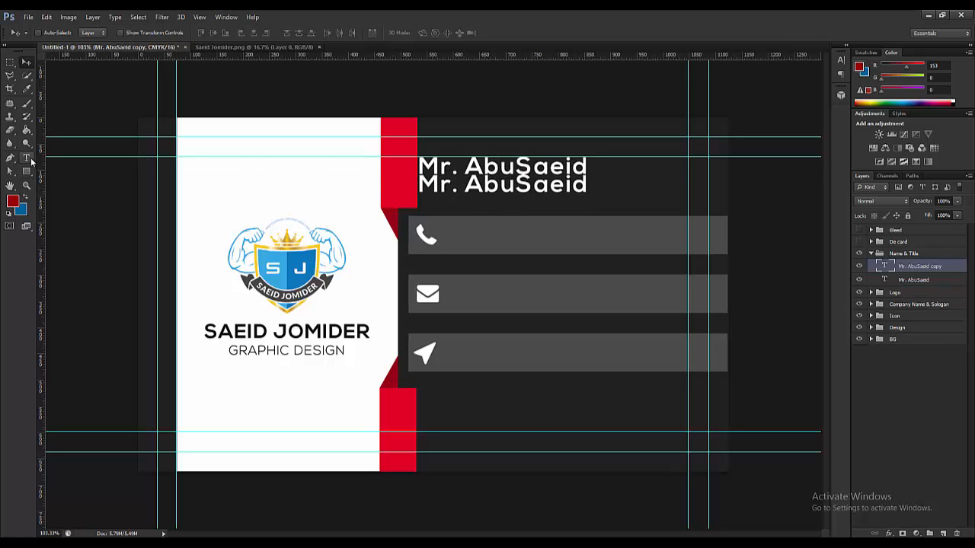
- Replace the copied line's text with 'CEO'
left_click(26, 158)
left_click(499, 190)
triple_click(499, 191)
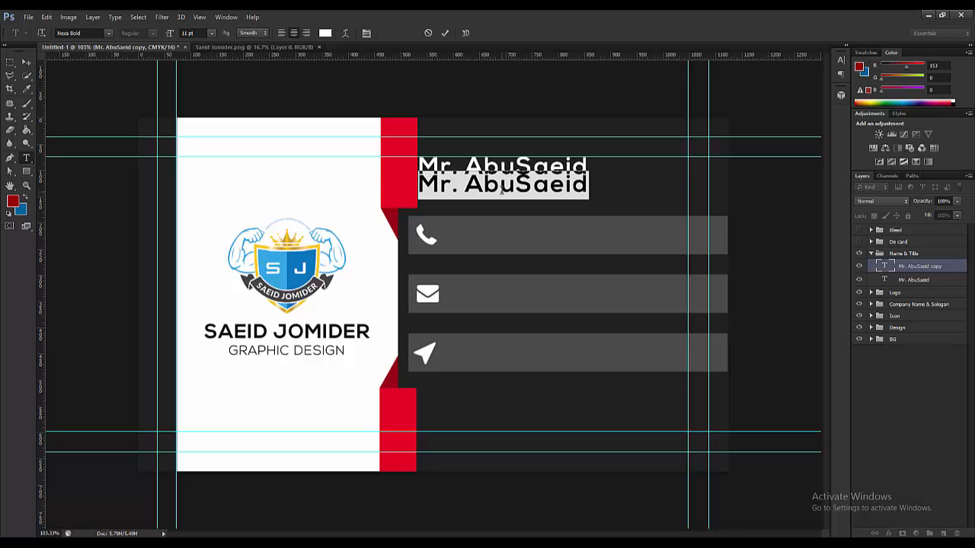
type("G")
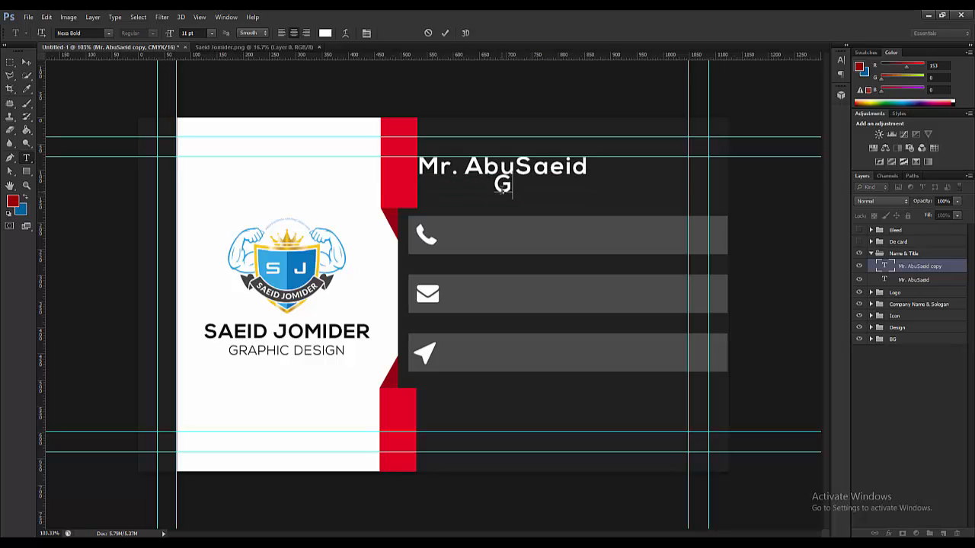
key("BackSpace")
type("ceo")
key("BackSpace")
key("BackSpace")
key("BackSpace")
type("CEO")
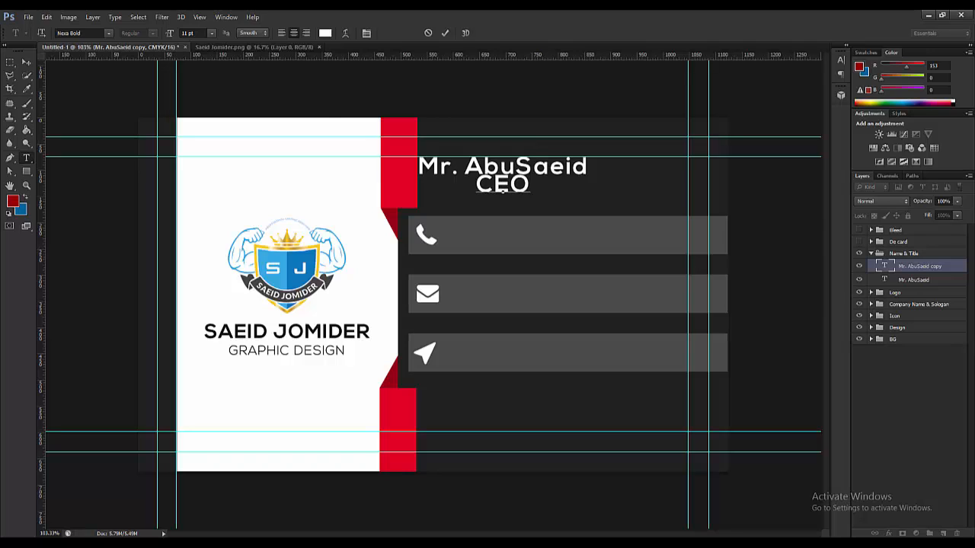
left_click(26, 60)
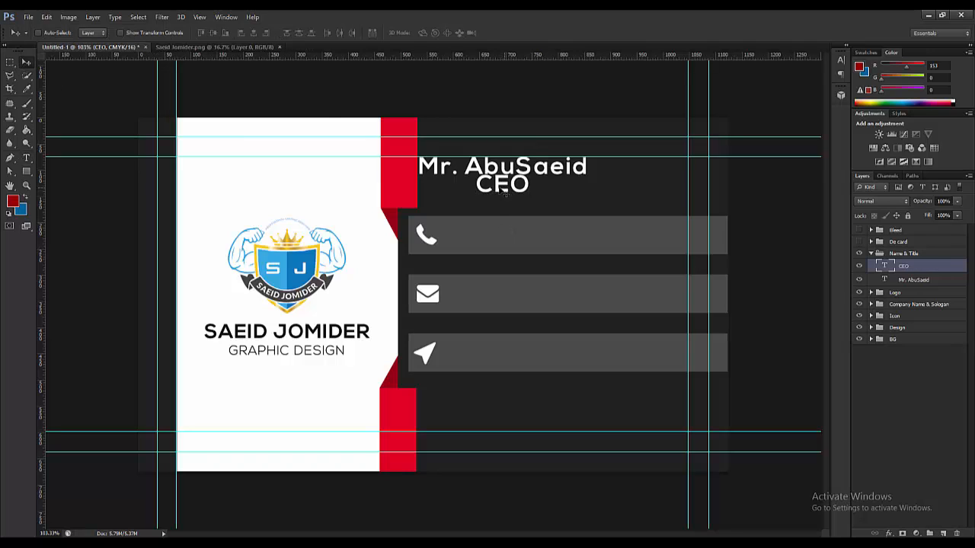
- Set CEO to Nexa Light 8 pt, move it under the name, and select both layers
left_click(25, 159)
double_click(512, 187)
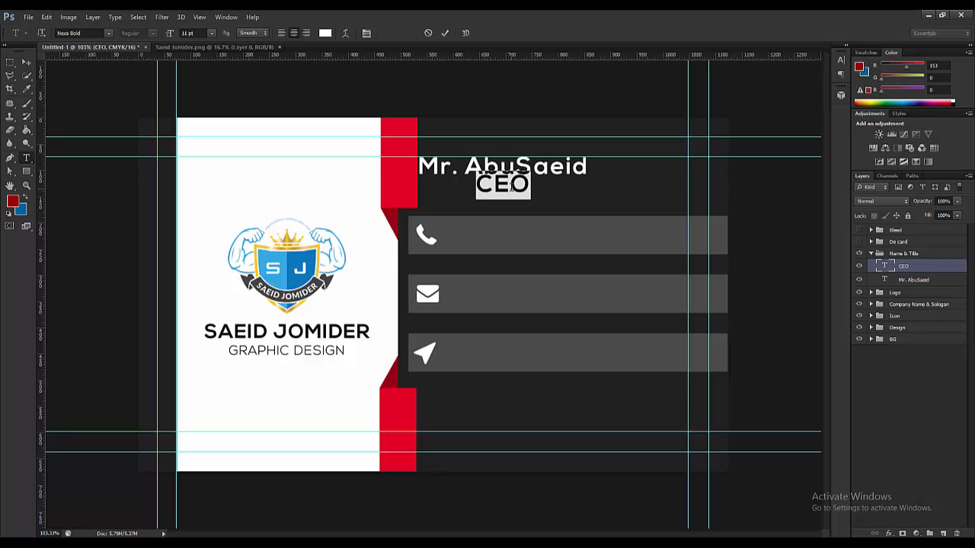
left_click(109, 33)
left_click(110, 48)
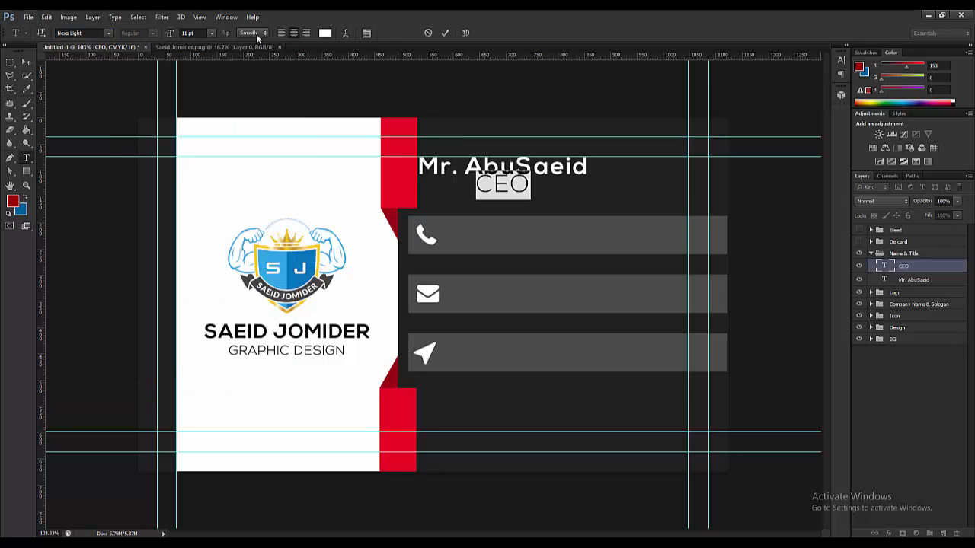
left_click(211, 33)
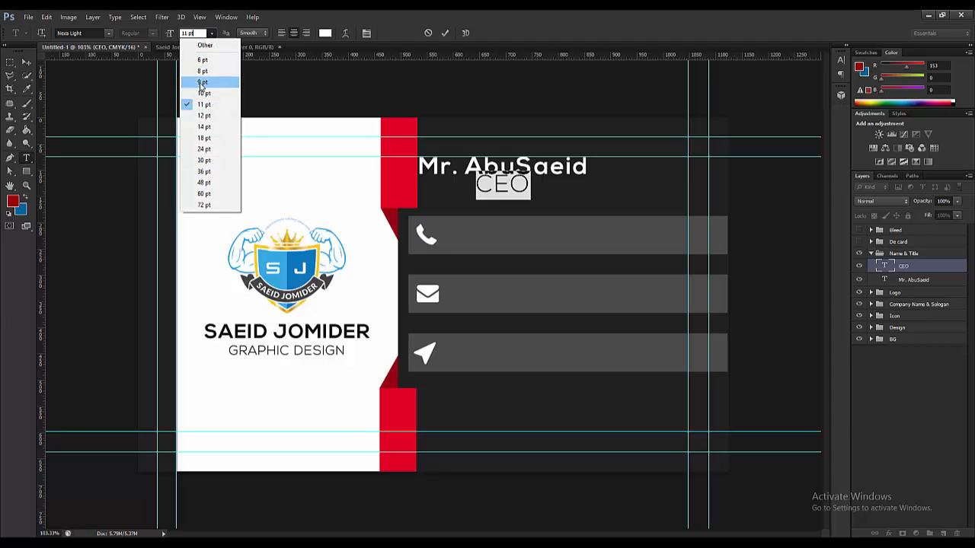
left_click(202, 72)
left_click(26, 61)
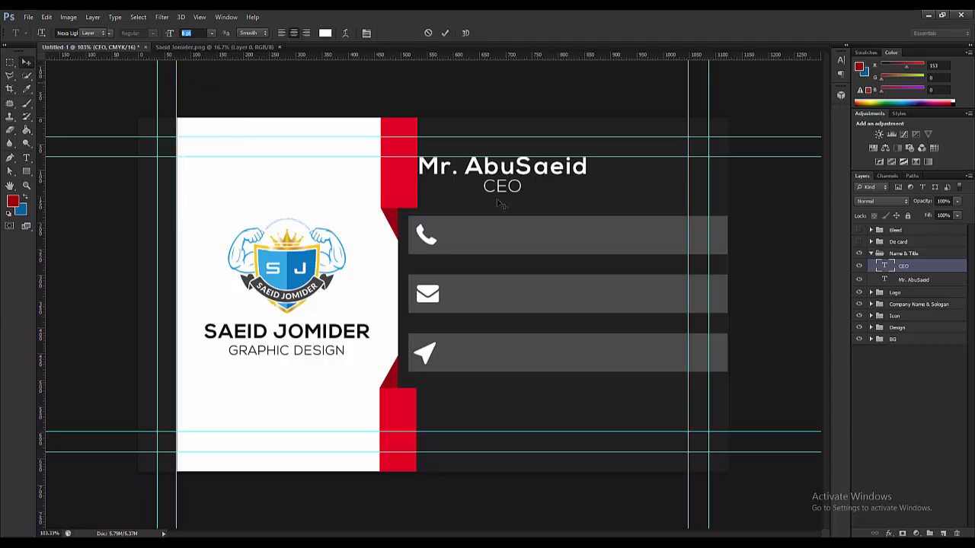
left_click_drag(498, 193, 434, 192)
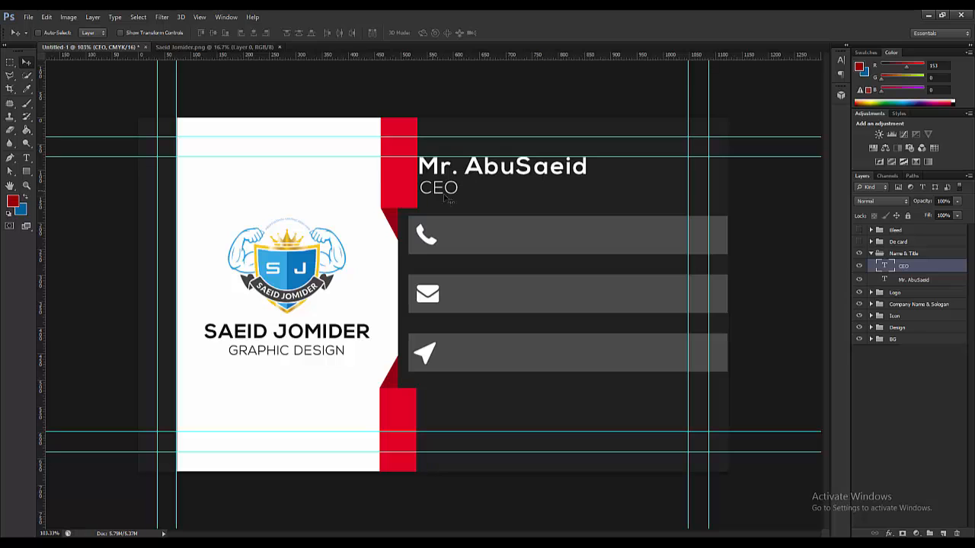
scroll(490, 181, "down", 2)
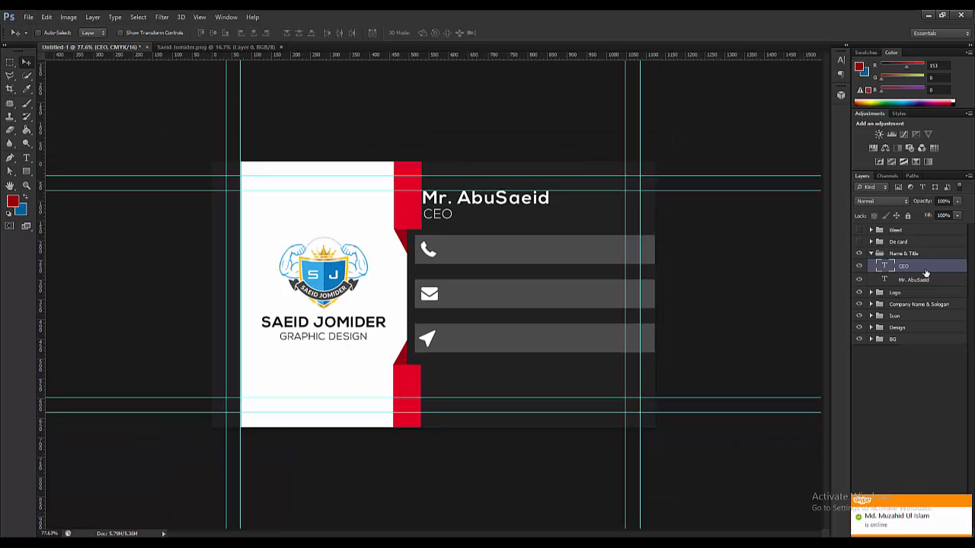
left_click(931, 281, "shift")
- Nudge both lines right, change the name's alignment, and move it left above CEO
key("Right")
key("Right")
key("Right")
key("Right")
key("Right")
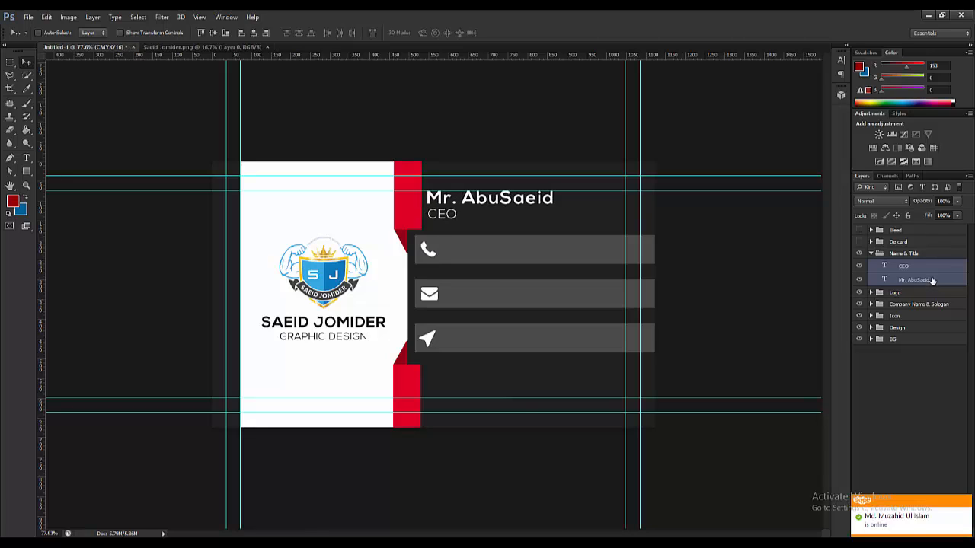
left_click(26, 158)
left_click(443, 200)
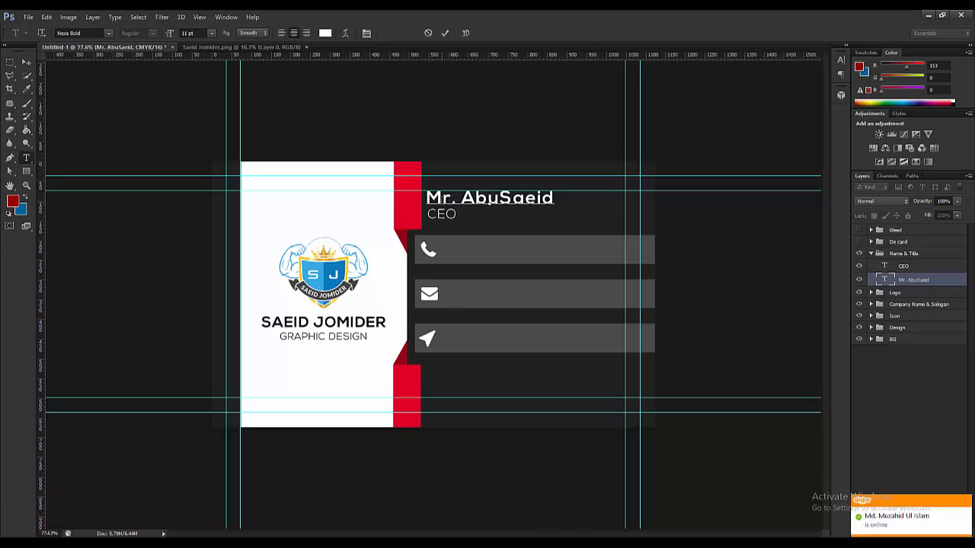
left_click_drag(425, 198, 554, 198)
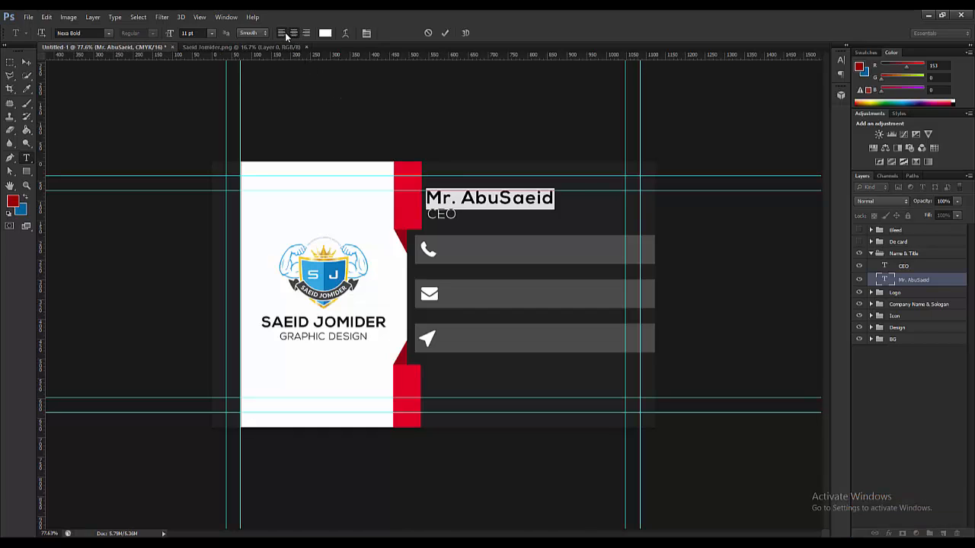
left_click(293, 33)
left_click(26, 62)
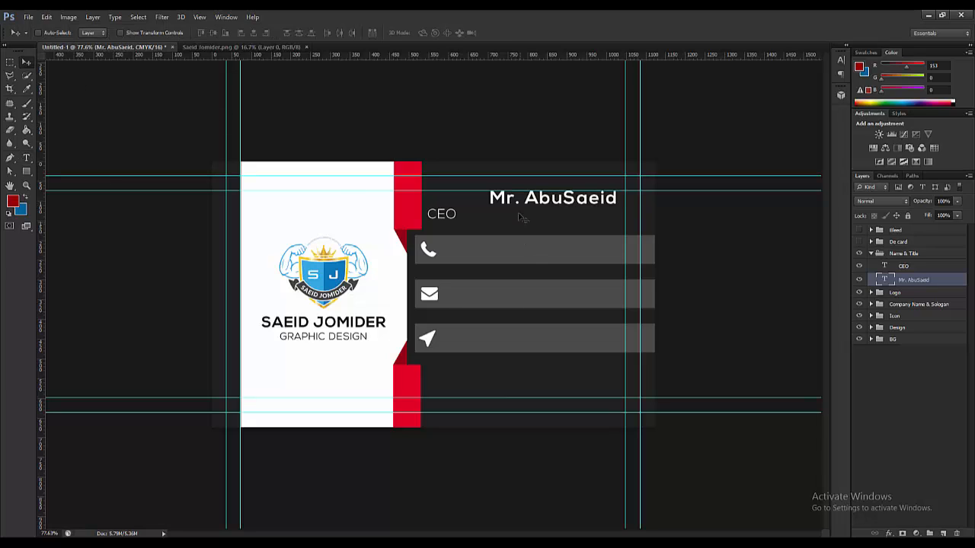
left_click_drag(512, 205, 446, 204)
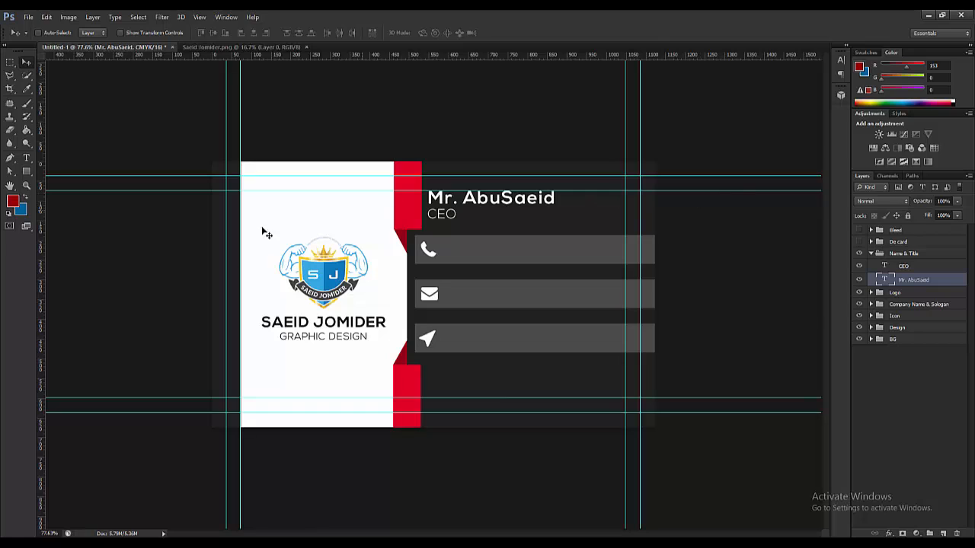
- Left-align the CEO text and line it up flush under the name
left_click(26, 158)
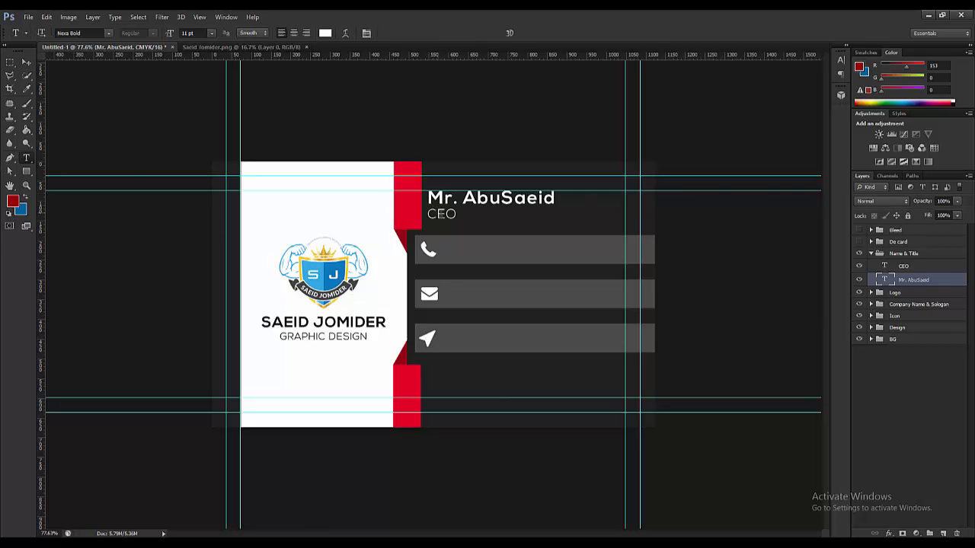
double_click(442, 214)
left_click(281, 33)
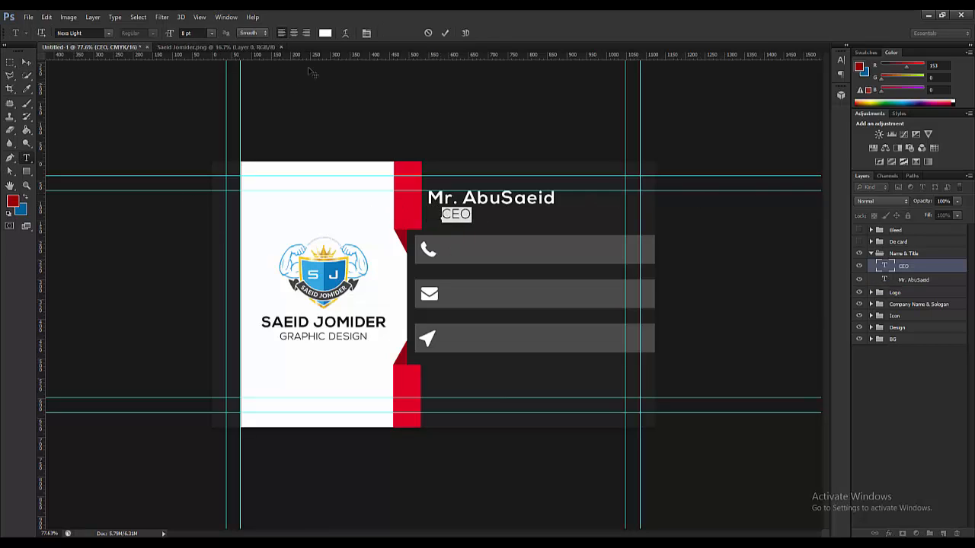
left_click(26, 61)
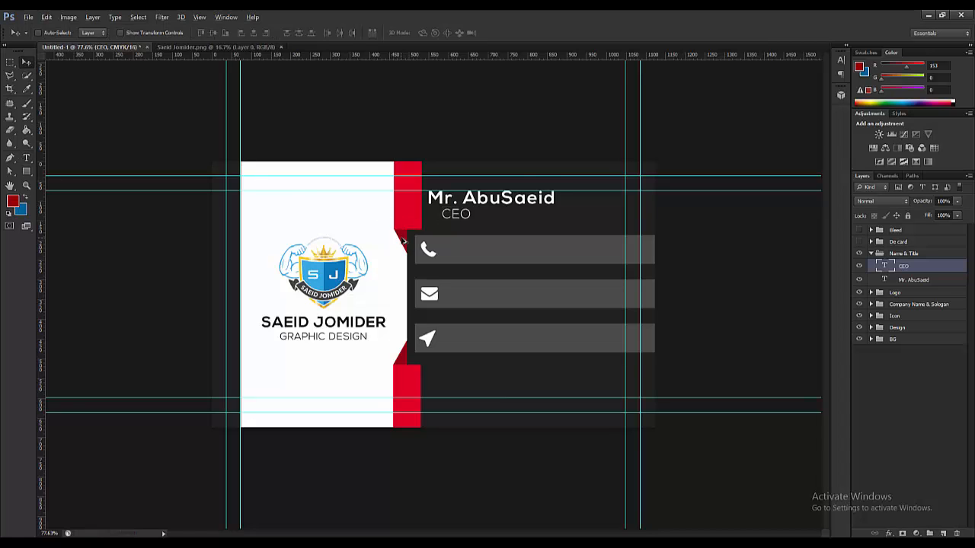
scroll(434, 296, "up", 3)
left_click_drag(454, 191, 432, 190)
scroll(481, 209, "down", 5)
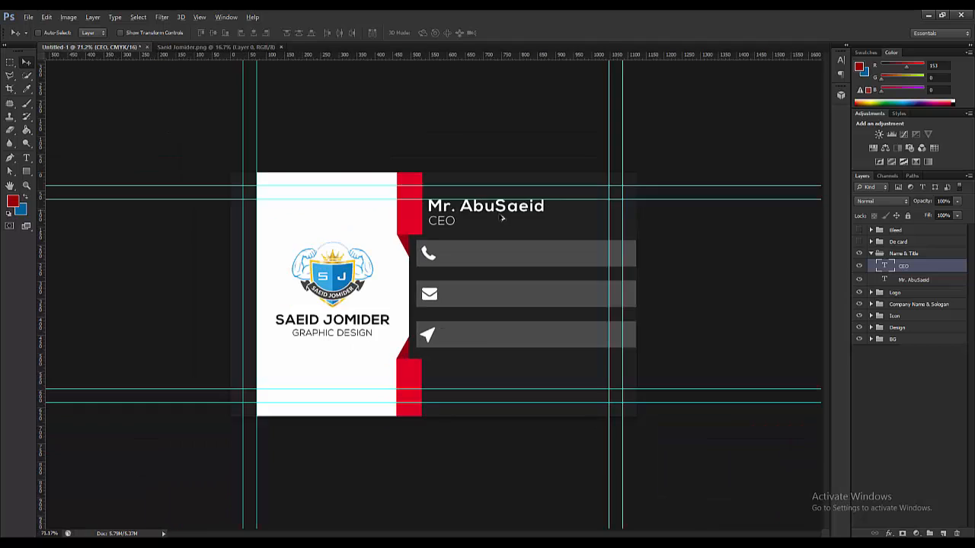
scroll(460, 272, "up", 2)
scroll(460, 272, "up", 2)
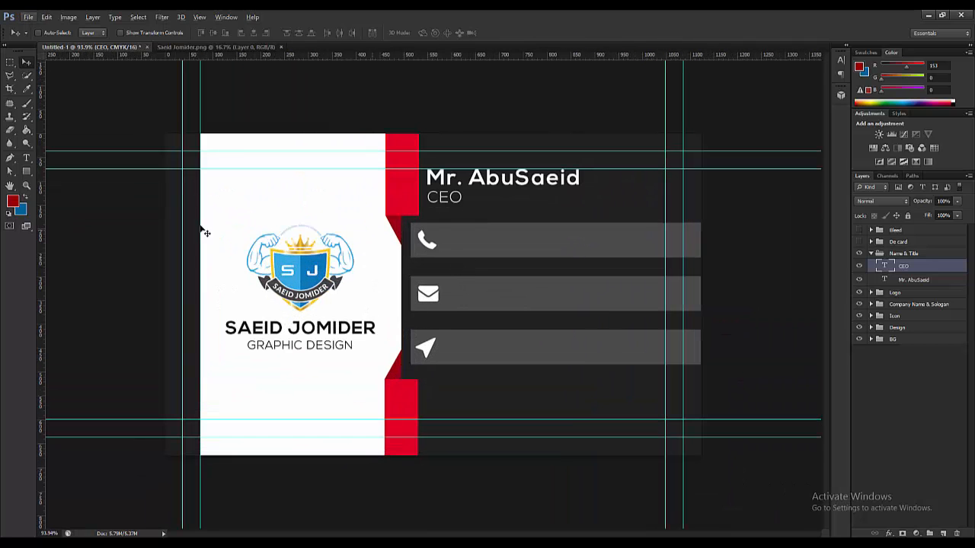
left_click(26, 158)
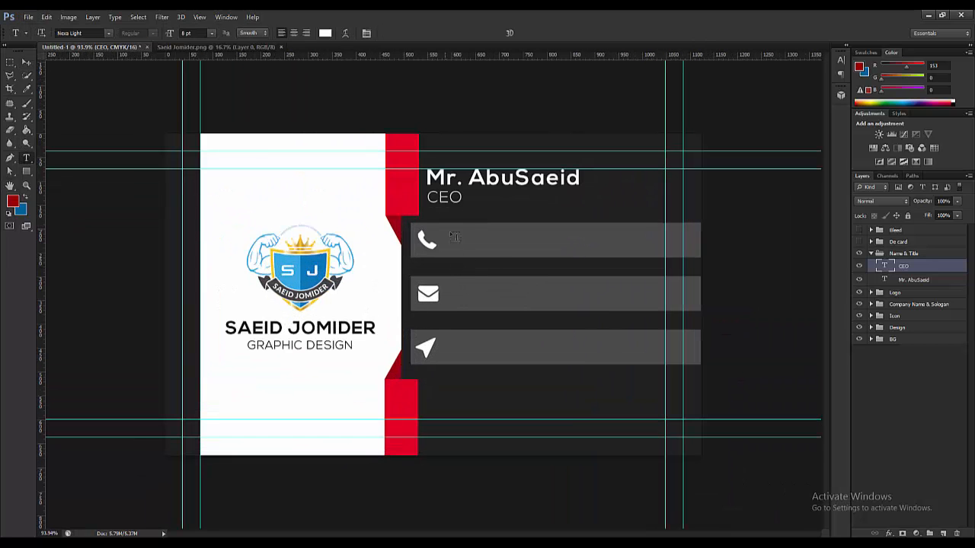
- Type the placeholder phone number at 6 pt in the phone bar, removing extra spaces
left_click(454, 237)
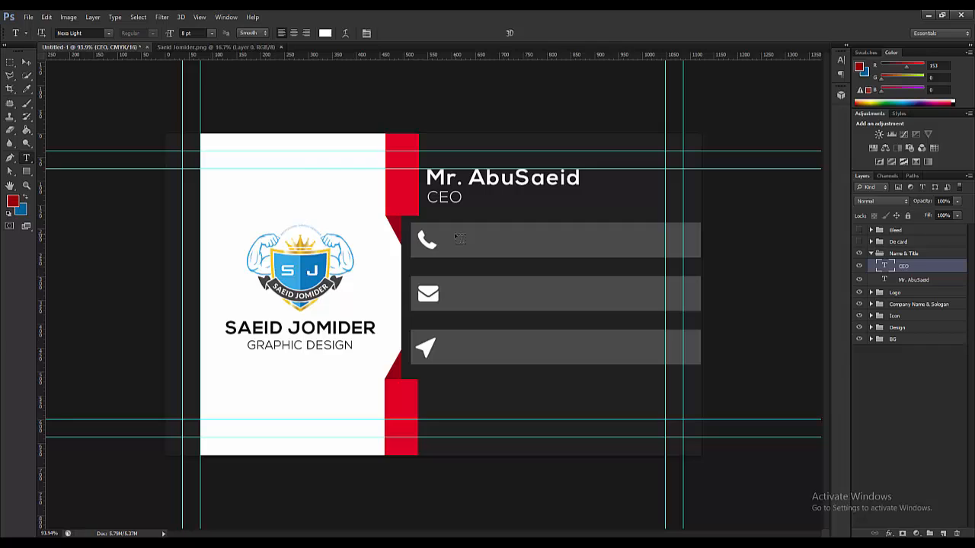
left_click(211, 32)
left_click(191, 58)
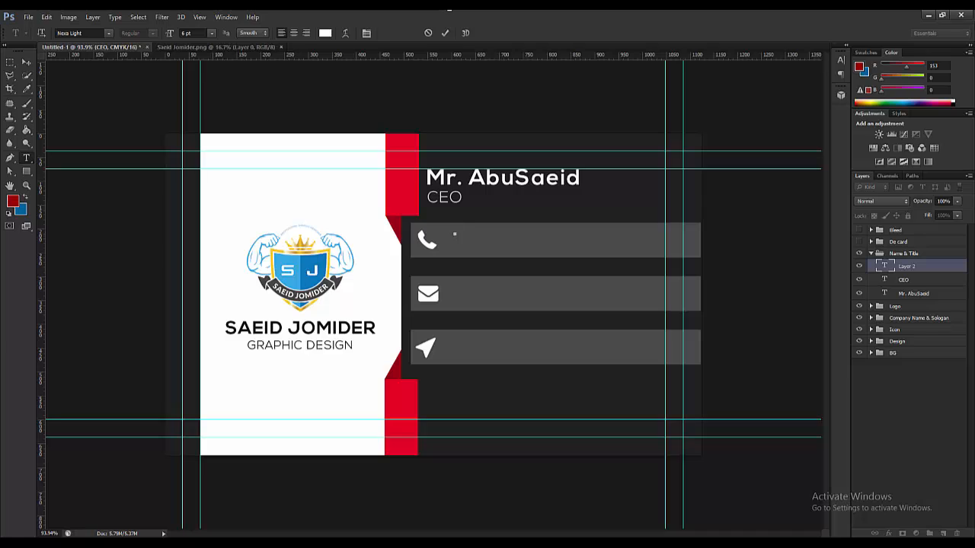
type("000 - 1234")
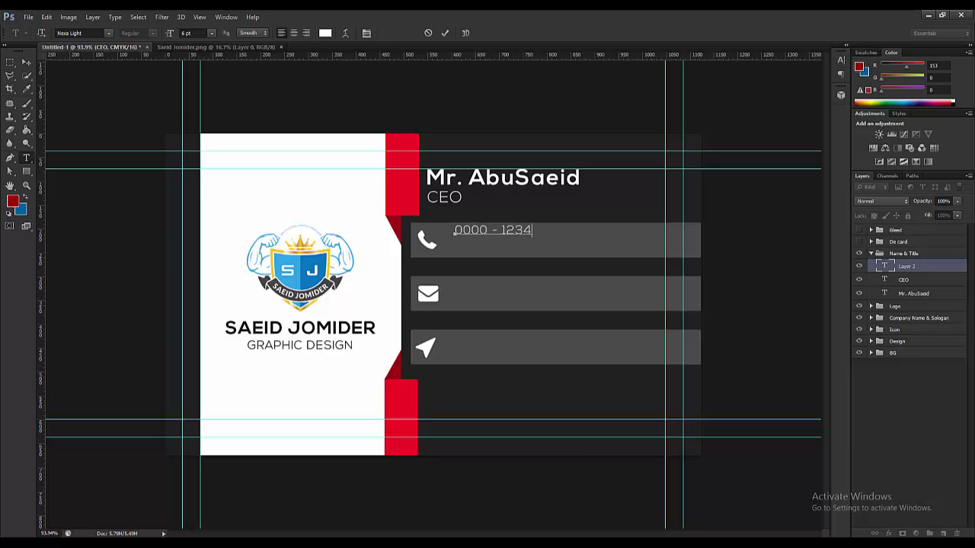
type("56")
type("789")
left_click(492, 251)
key("BackSpace")
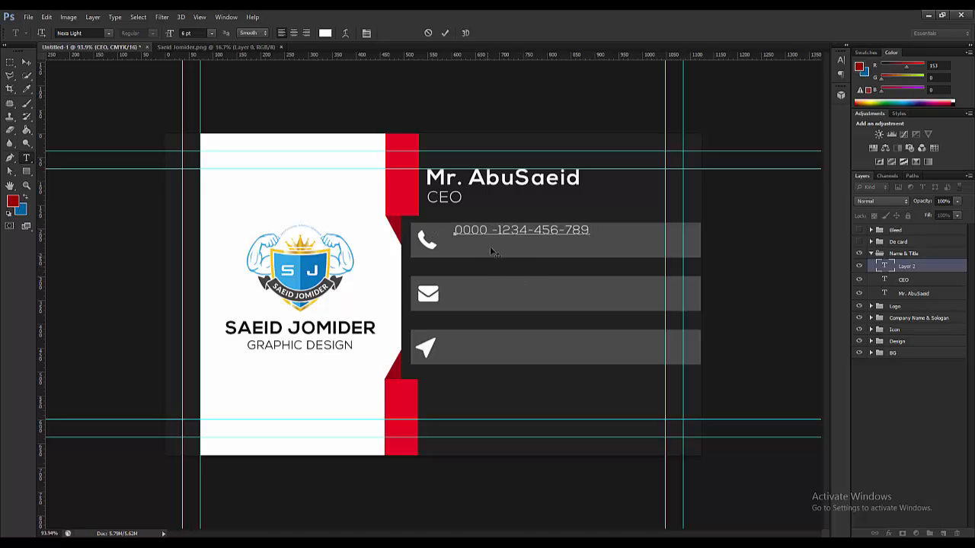
key("BackSpace")
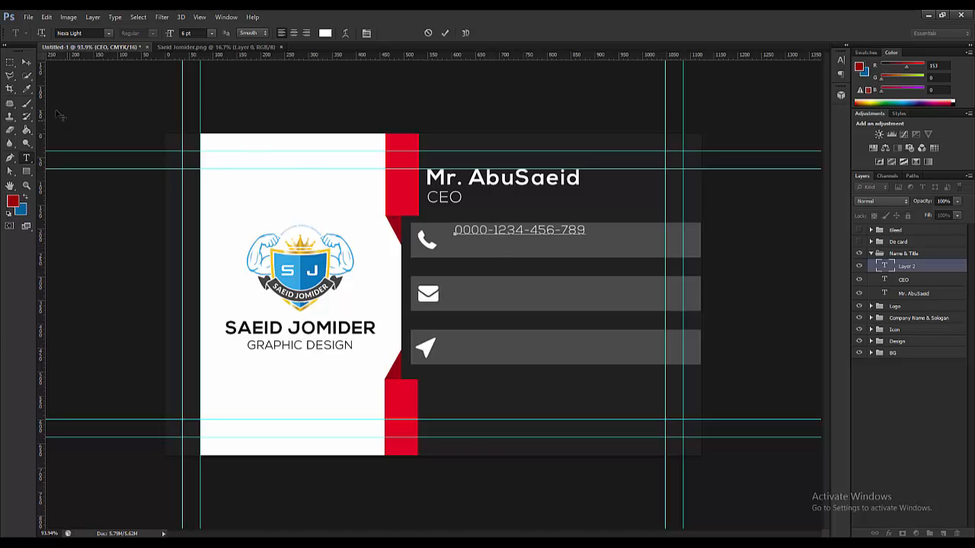
left_click(27, 63)
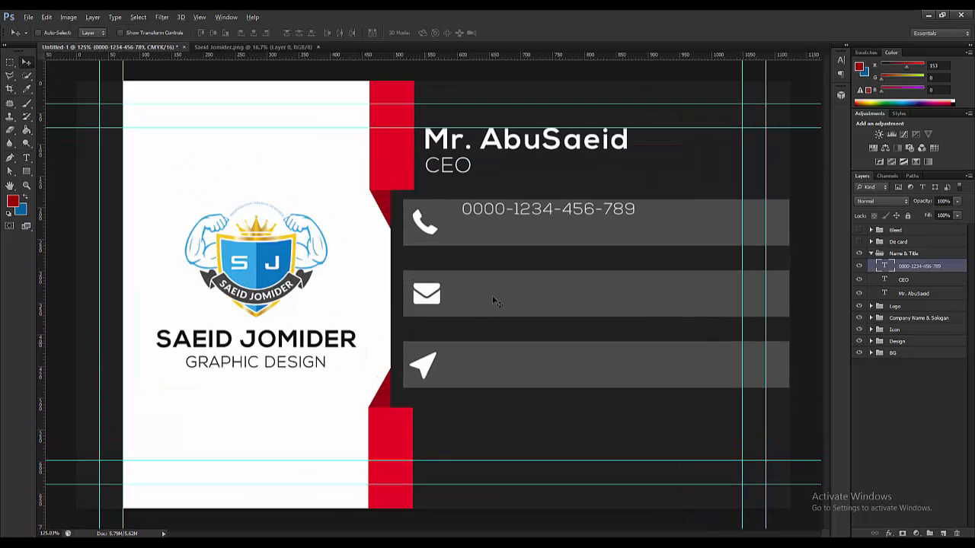
- Nudge the phone number into place and duplicate it onto an aligned line below
key("ctrl+plus")
left_click_drag(502, 216, 494, 217)
key("Down")
key("Down")
key("Down")
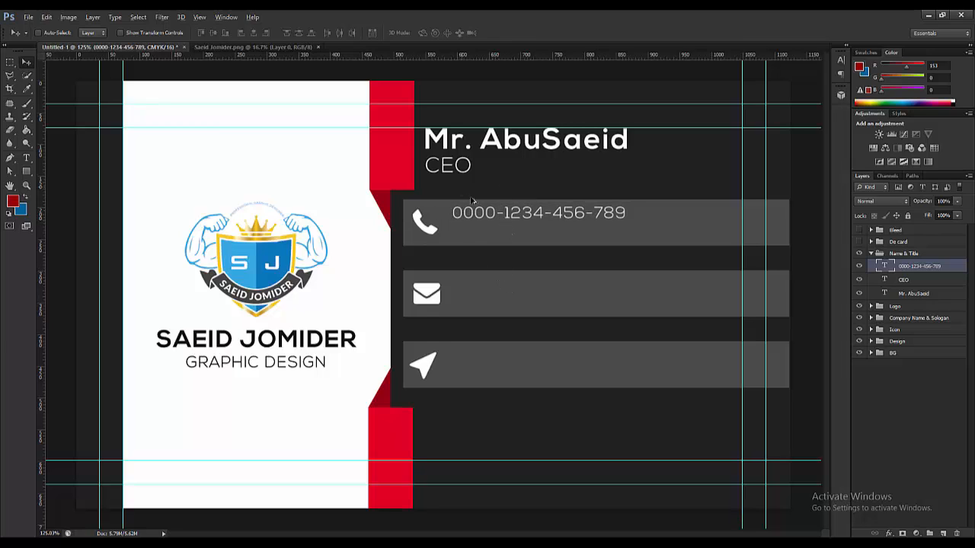
left_click_drag(509, 216, 508, 232)
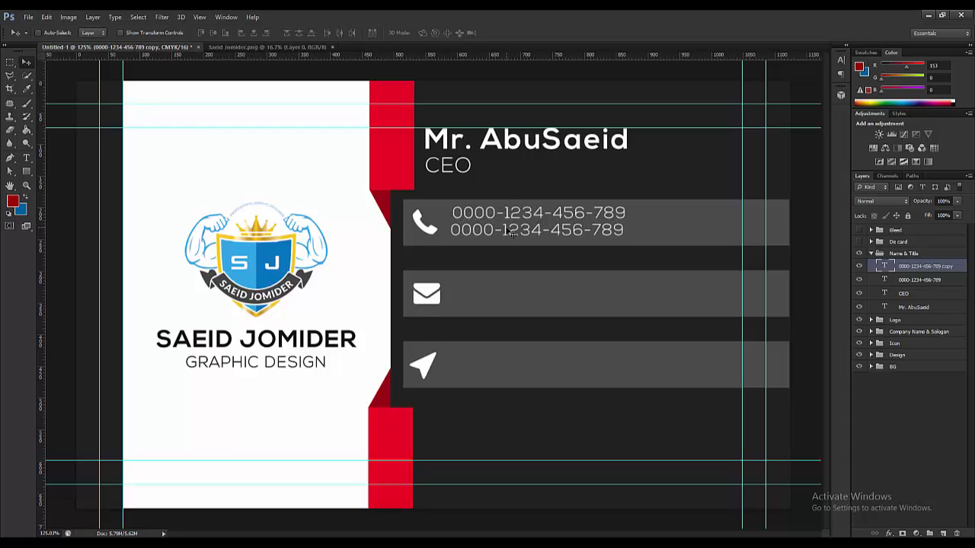
key("Right")
key("Right")
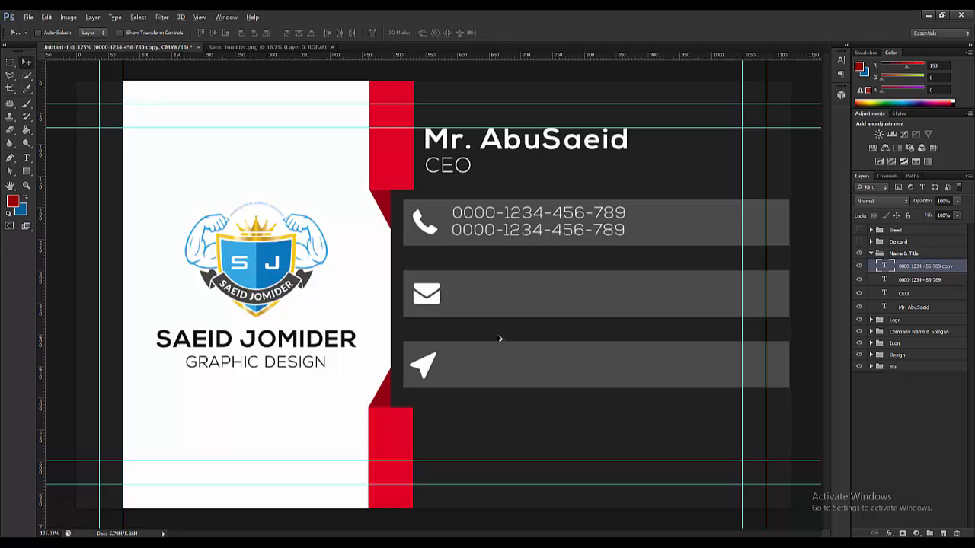
scroll(577, 259, "down", 2)
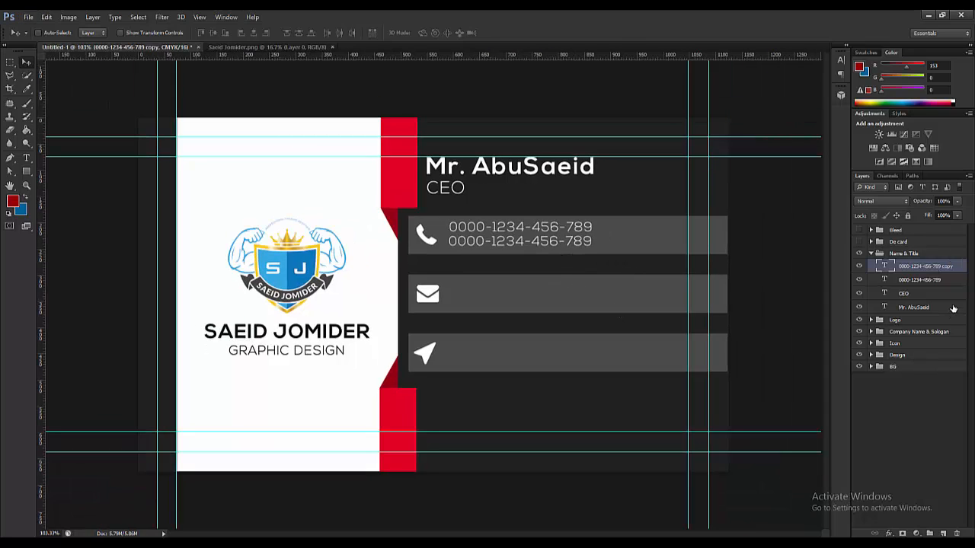
left_click(929, 533)
double_click(907, 265)
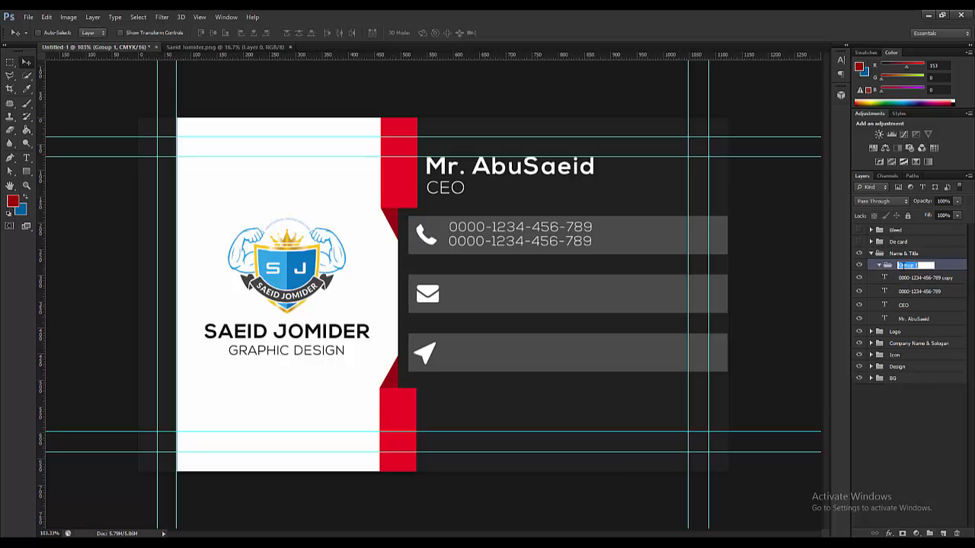
type("c")
key("Return")
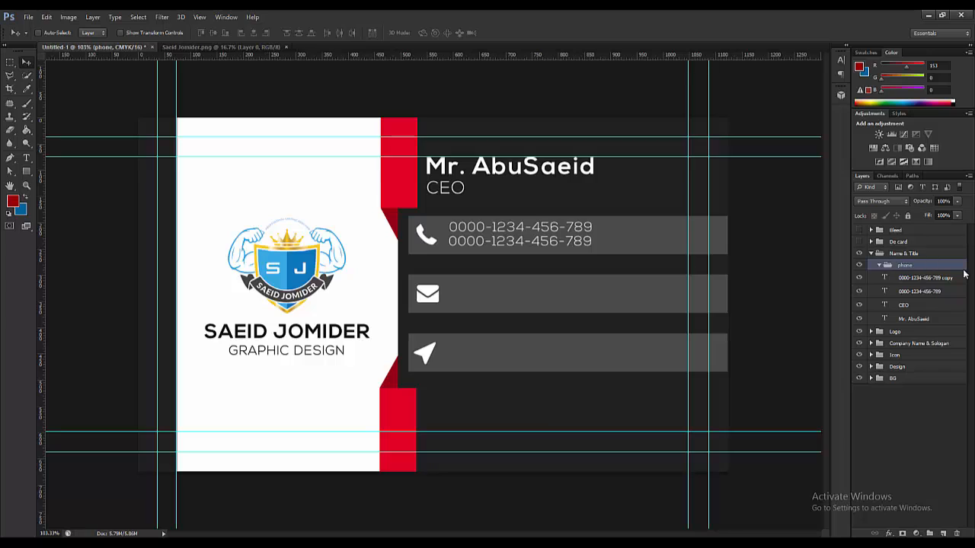
left_click(902, 279)
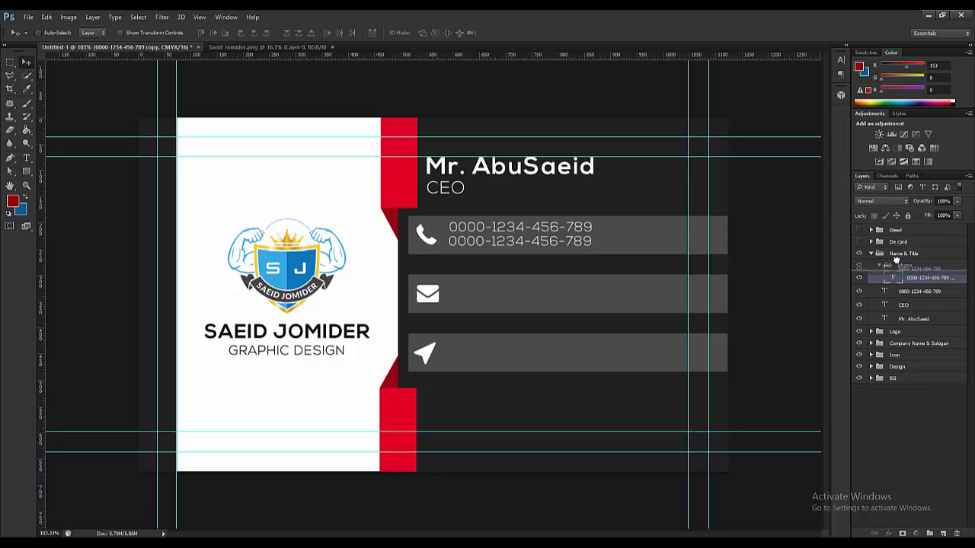
key("alt+bracketleft")
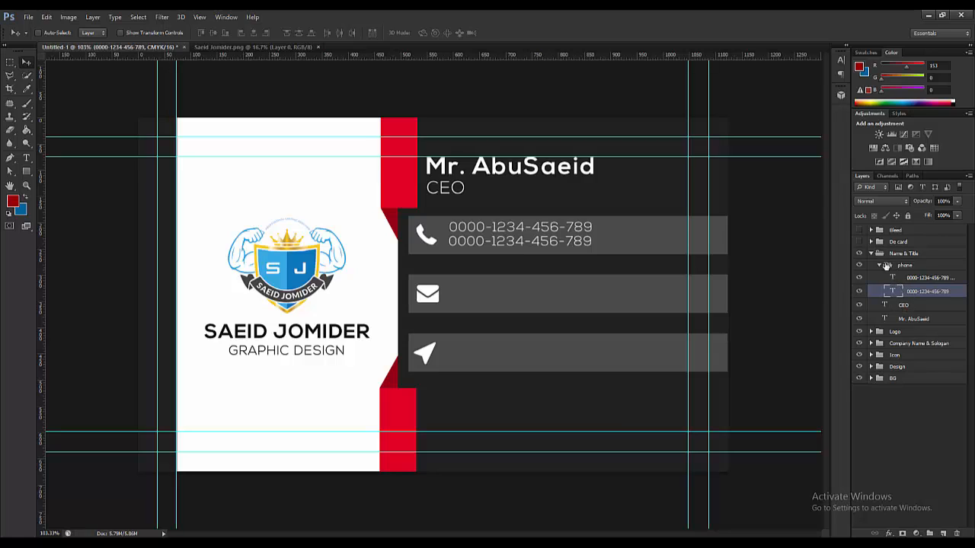
left_click(887, 267)
left_click(881, 265)
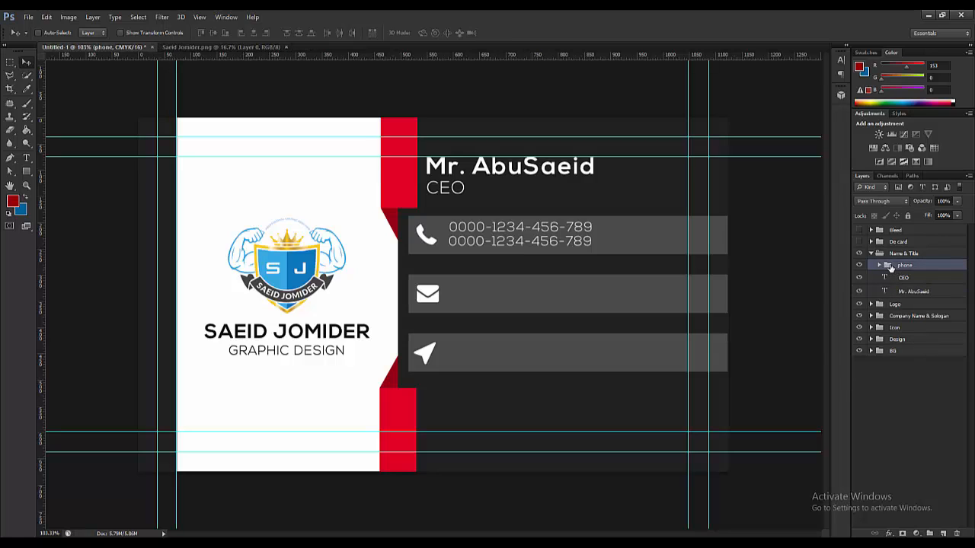
left_click_drag(887, 266, 889, 258)
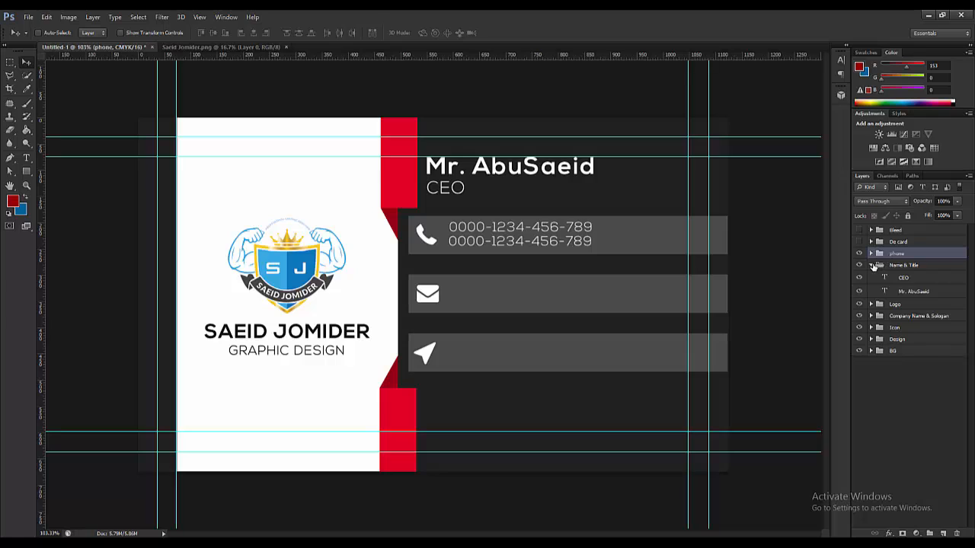
left_click(872, 266)
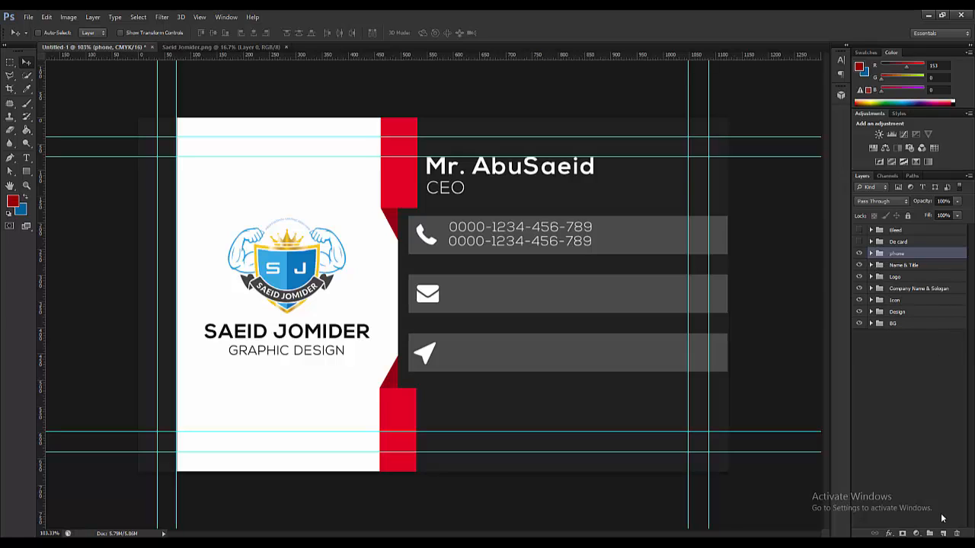
left_click(929, 533)
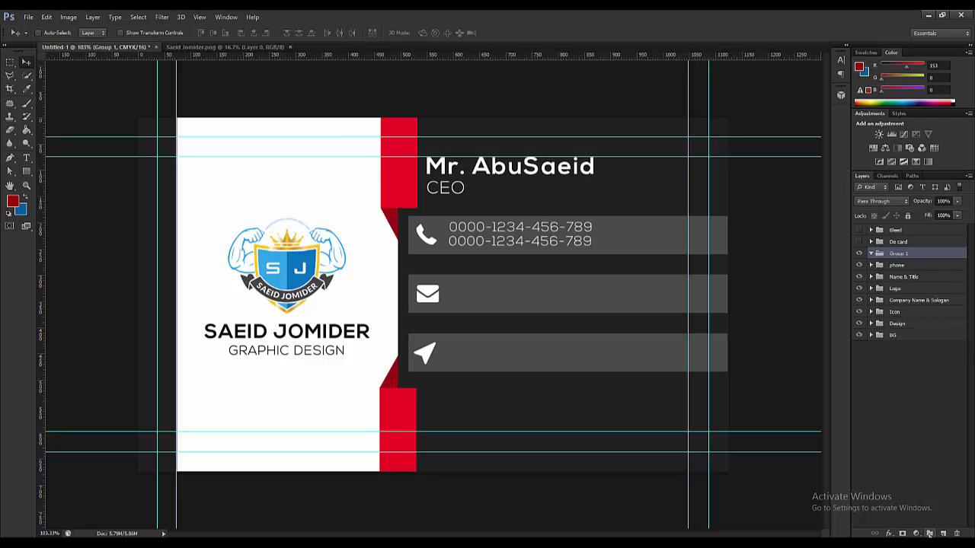
double_click(897, 254)
key("BackSpace")
key("Return")
left_click_drag(931, 264, 878, 255)
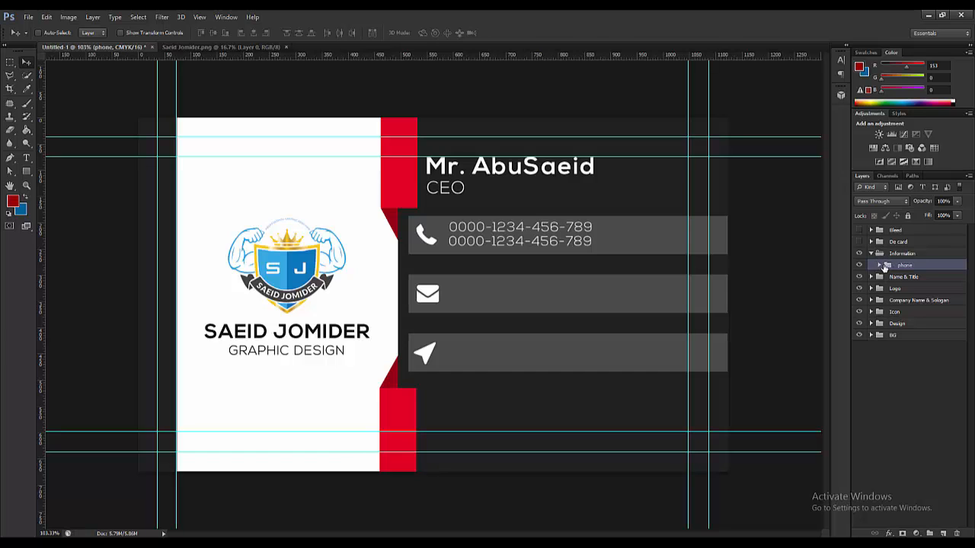
scroll(548, 272, "down", 2)
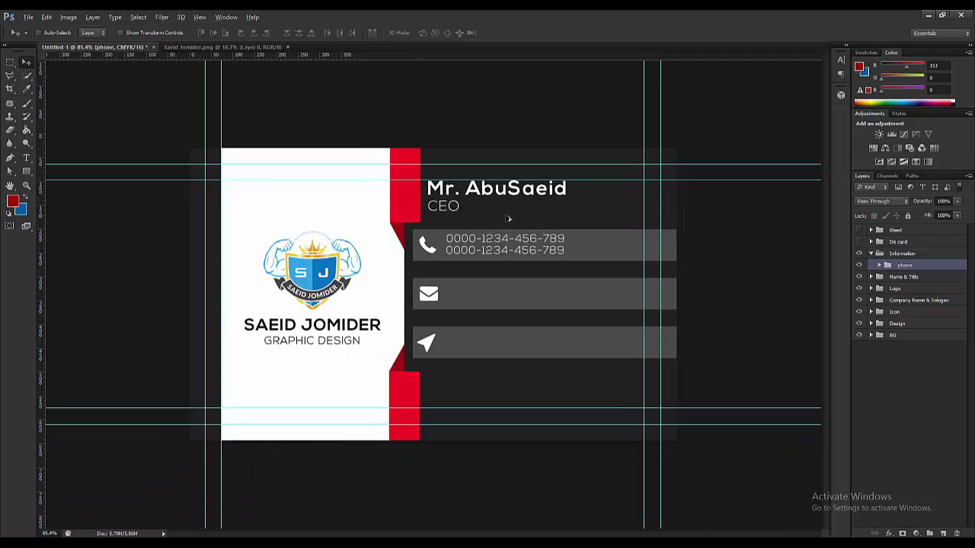
scroll(549, 273, "down", 1)
scroll(440, 260, "up", 3)
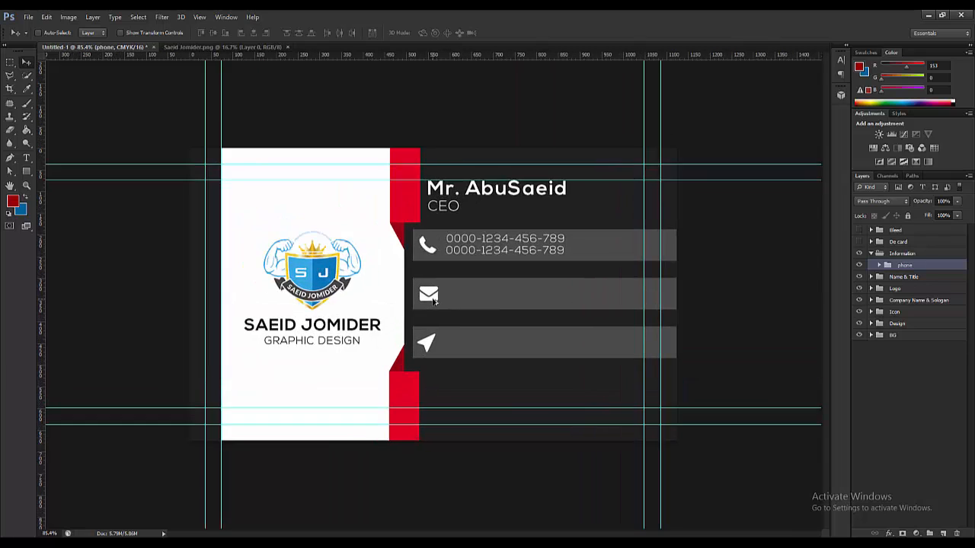
scroll(440, 259, "up", 1)
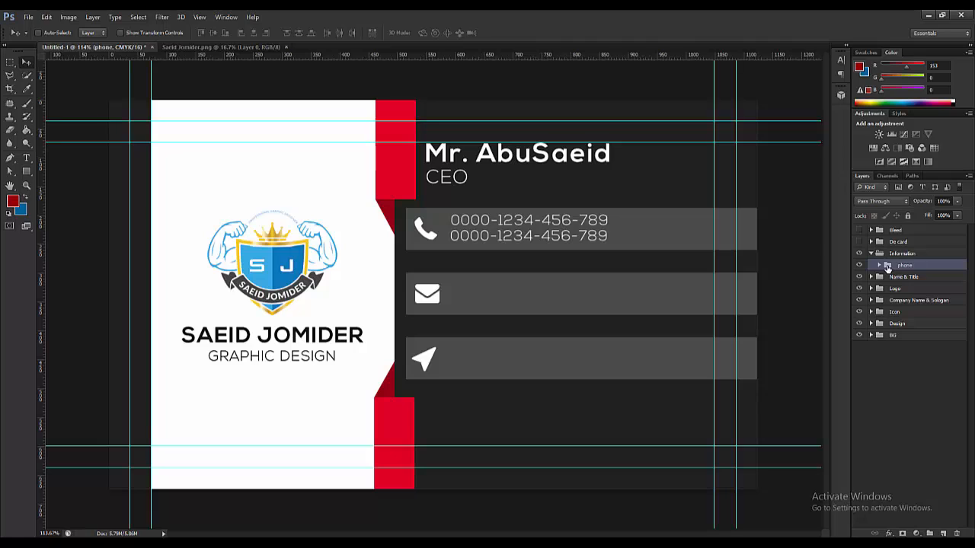
- Copy the phone group's details down into the email and address rows
right_click(887, 268)
key("Escape")
left_click_drag(887, 267, 889, 279)
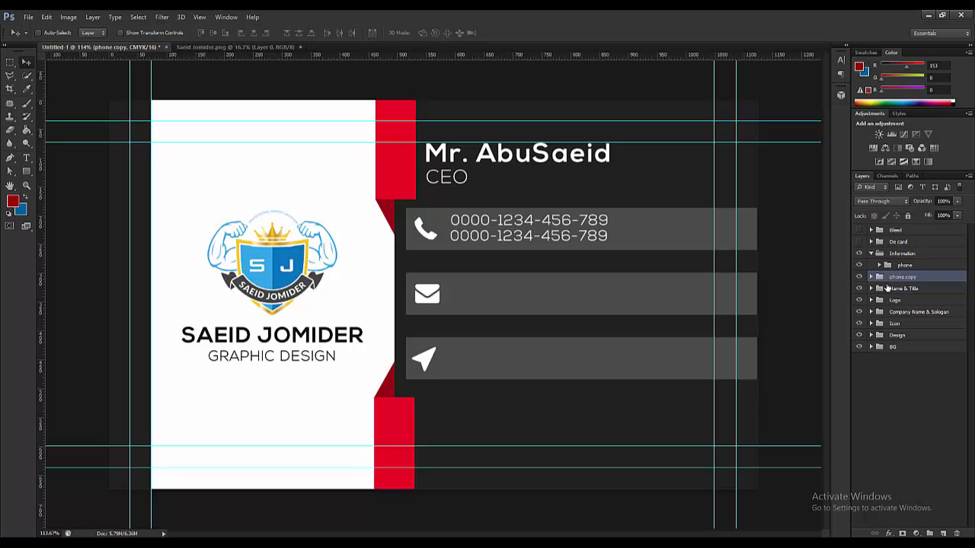
key("ctrl+z")
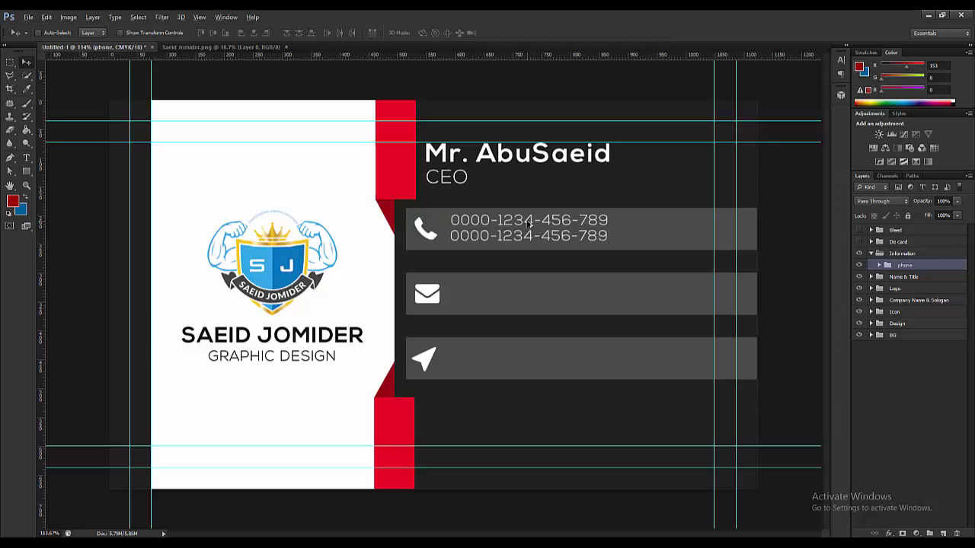
left_click_drag(525, 226, 519, 353)
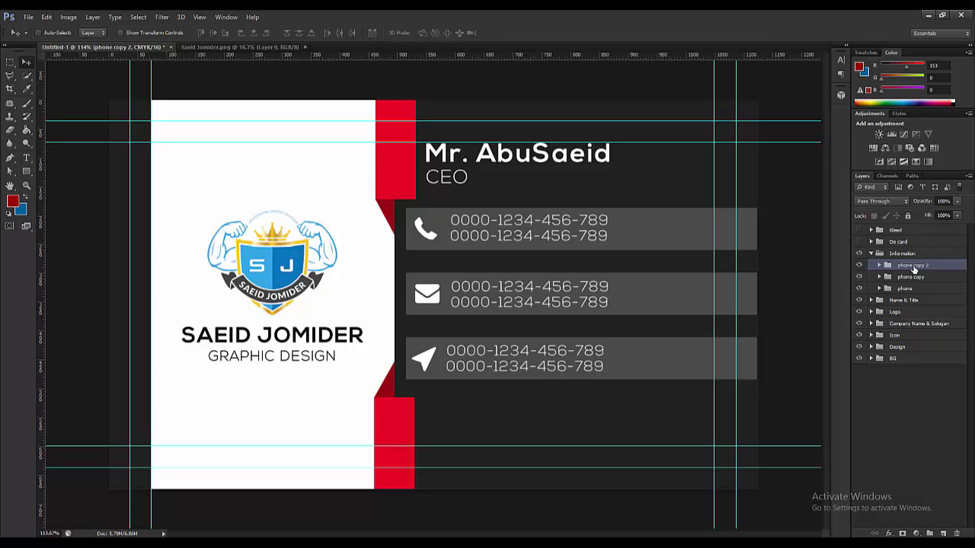
- Rename the two copied groups 'Address' and 'Email'
double_click(914, 265)
type("Address")
key("Return")
double_click(911, 277)
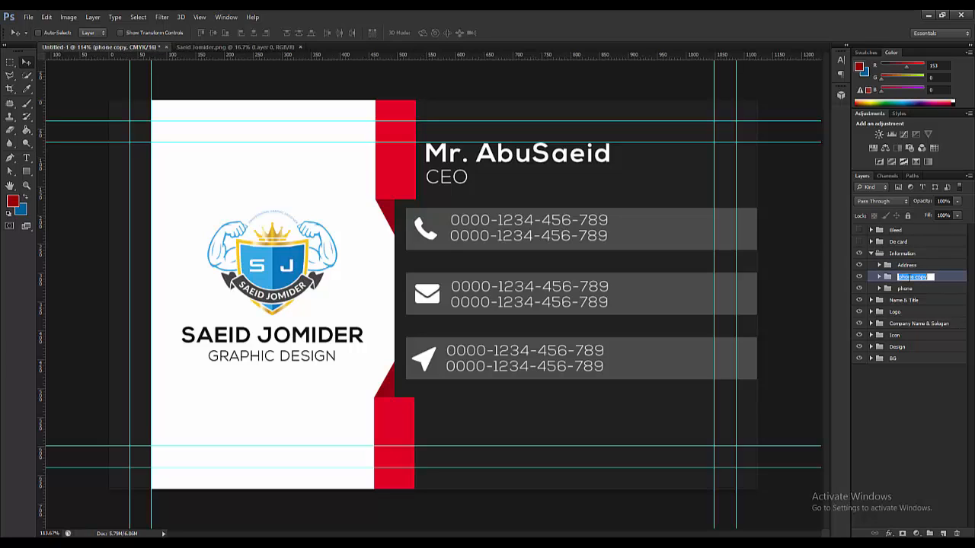
type("Email")
key("Return")
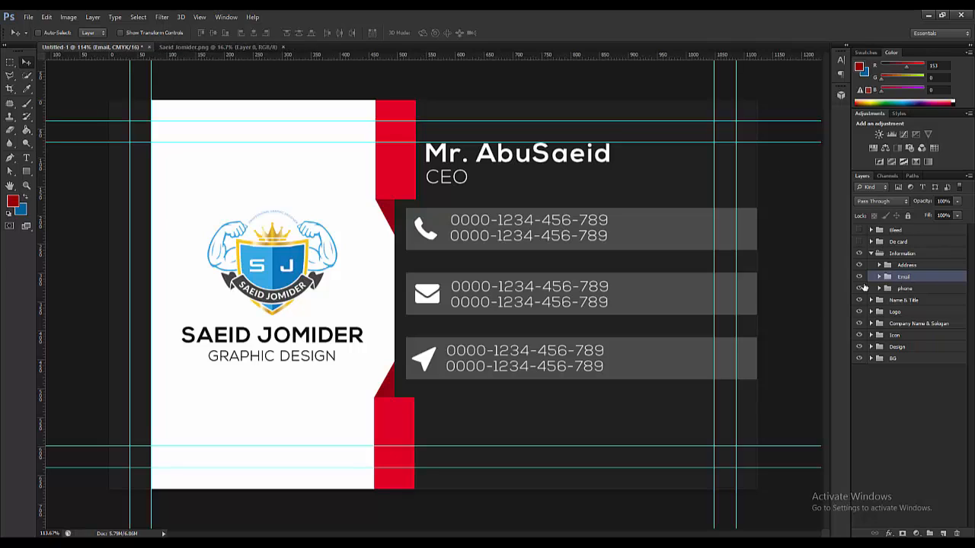
- Replace the email row's first number line with the contact's e-mail address
left_click(859, 277)
left_click(859, 276)
left_click(878, 277)
left_click(899, 289)
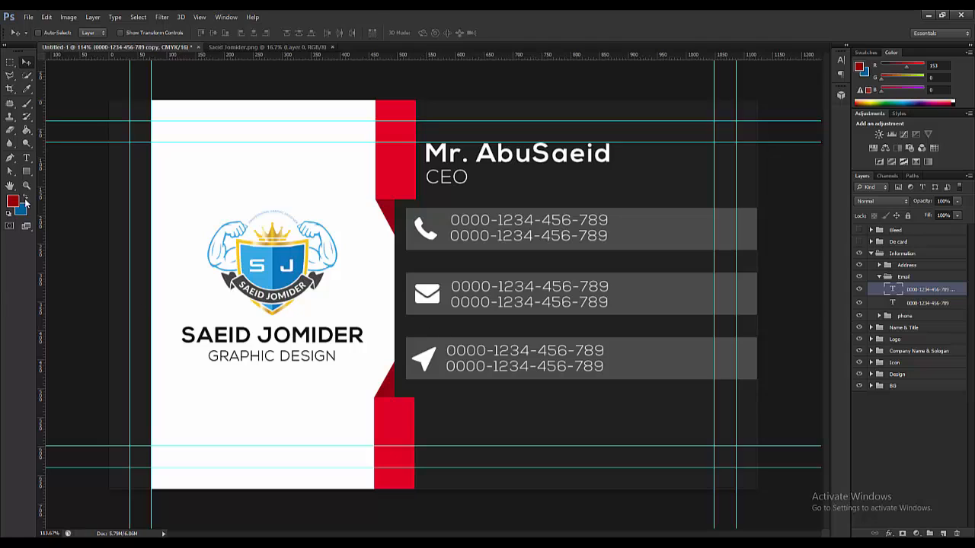
left_click(26, 157)
triple_click(508, 287)
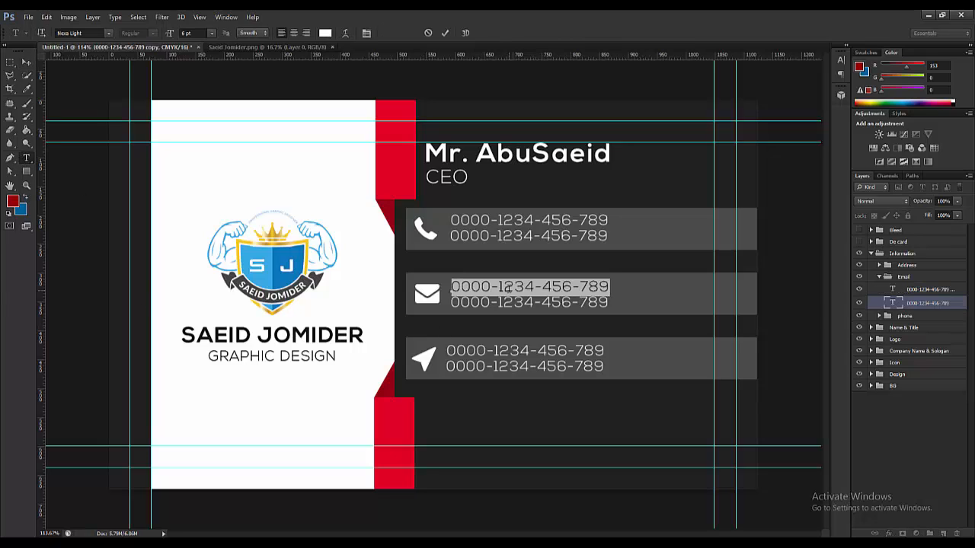
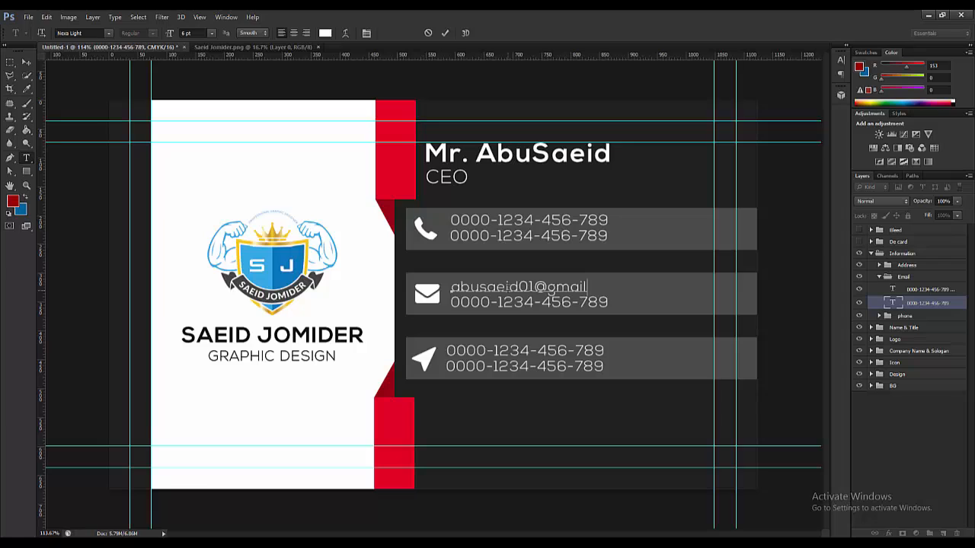
left_click(33, 63)
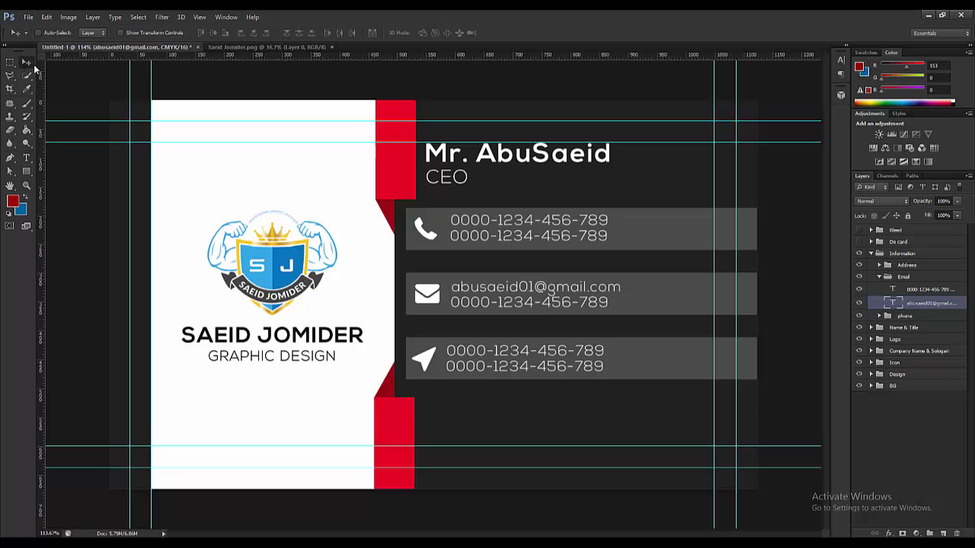
- Delete the leftover number layer and duplicate the e-mail line beneath it
left_click(925, 290)
key("Delete")
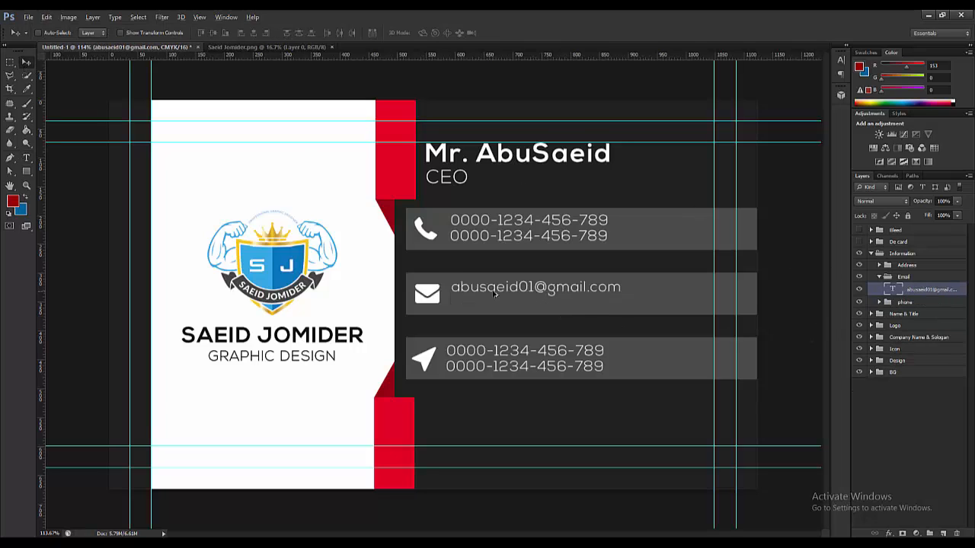
left_click_drag(491, 297, 493, 307)
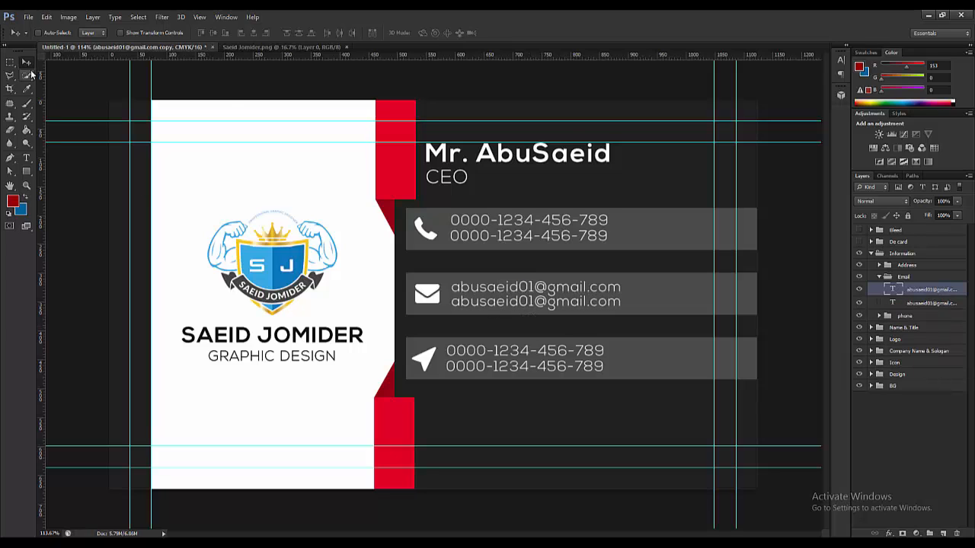
- Retype the address row's first line as 'Dhaka, Bangladesh'
left_click(880, 276)
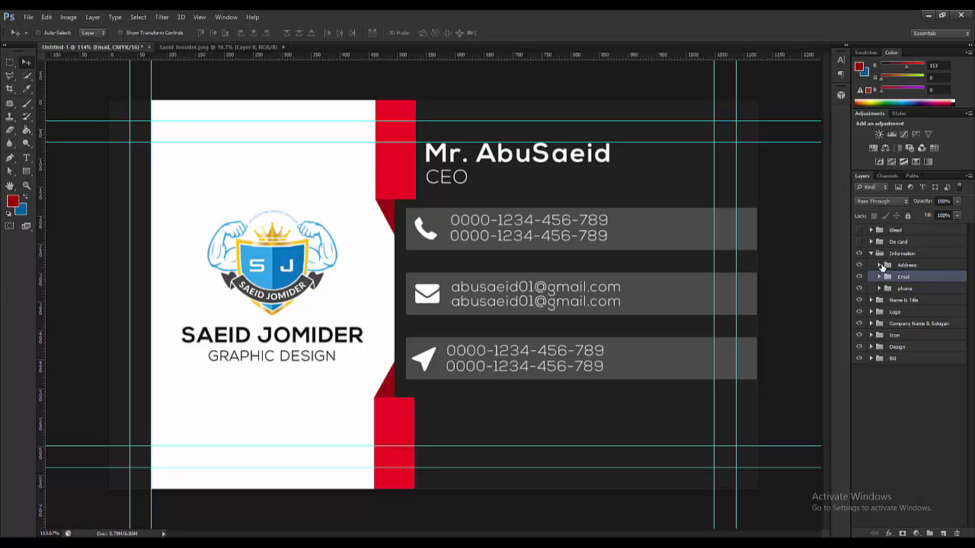
left_click(879, 265)
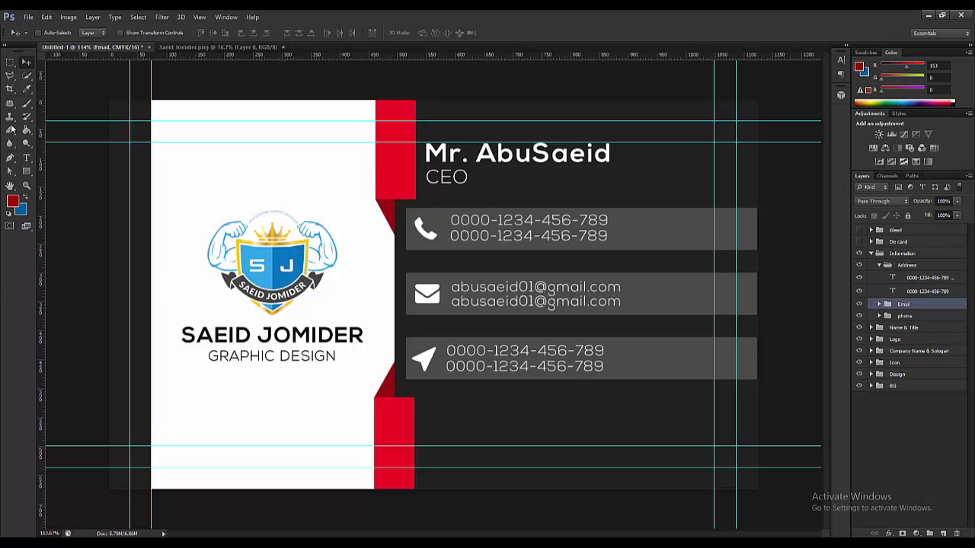
left_click(26, 159)
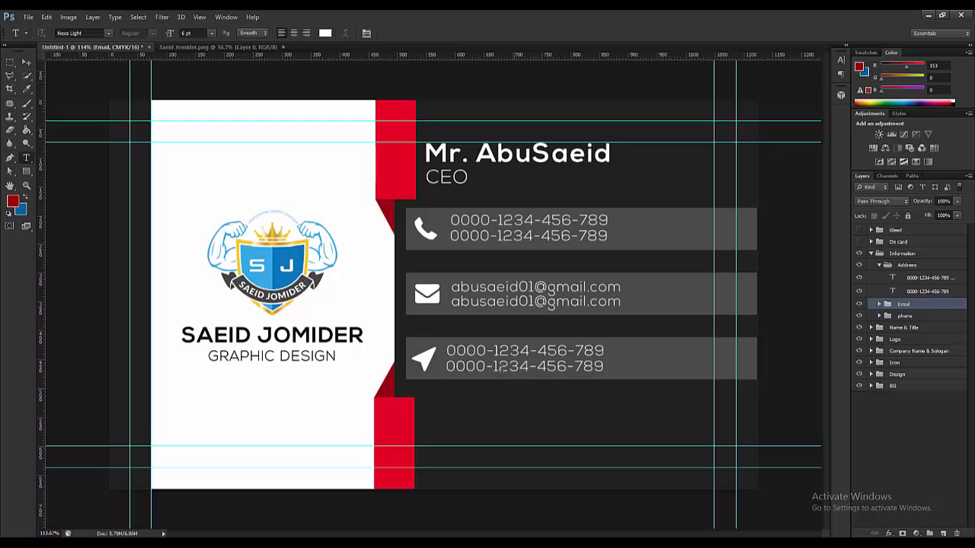
left_click(496, 351)
triple_click(496, 351)
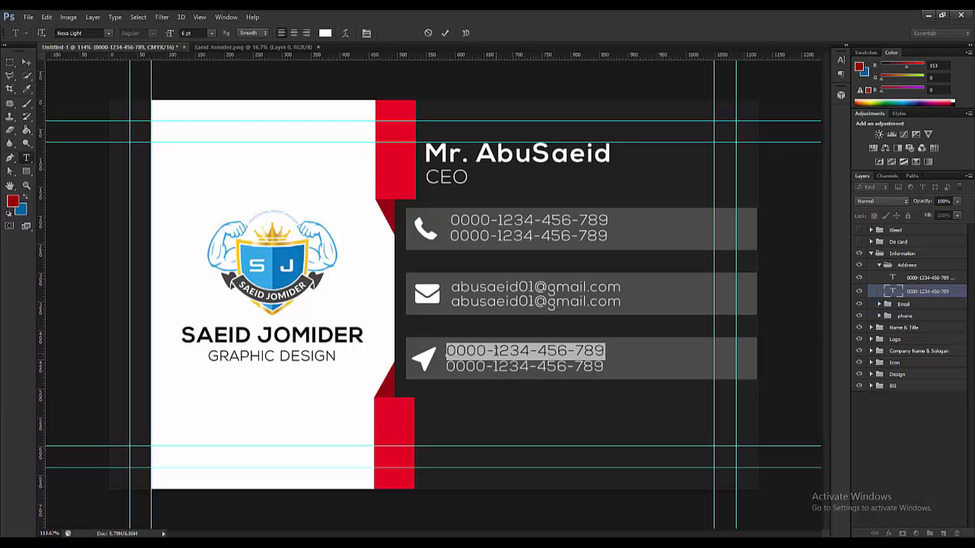
type("Dhaka")
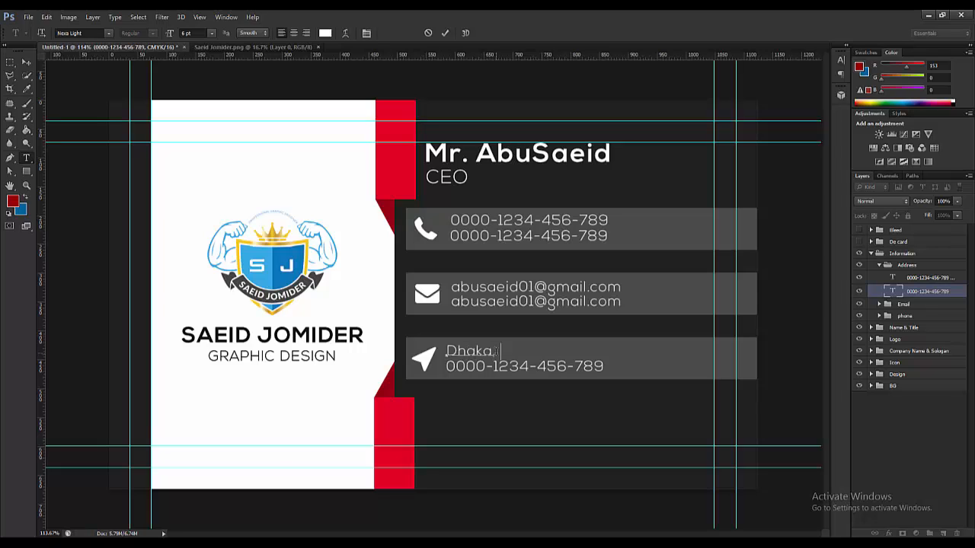
type(", Bangladesh")
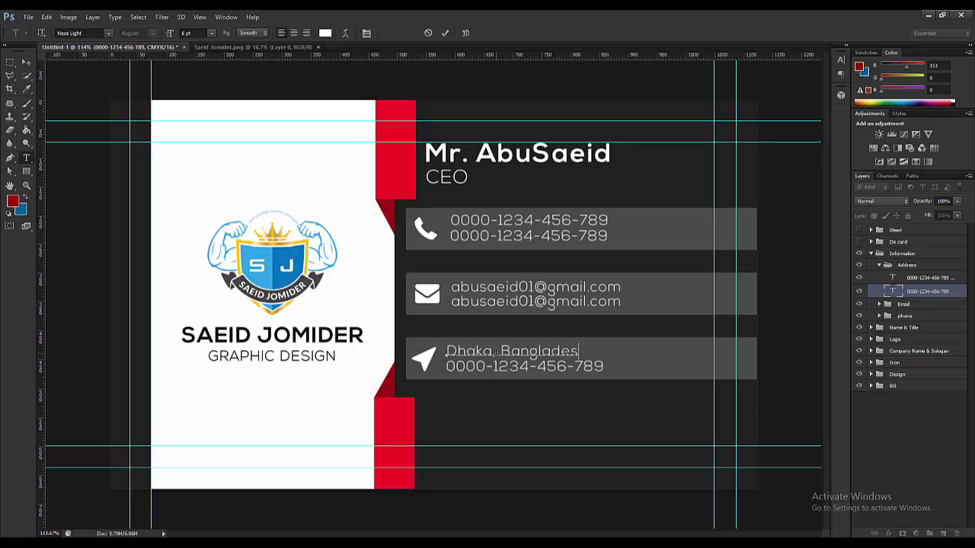
left_click(26, 62)
- Delete the leftover number layer, duplicate the address line below, and nudge it right
left_click_drag(926, 279, 957, 533)
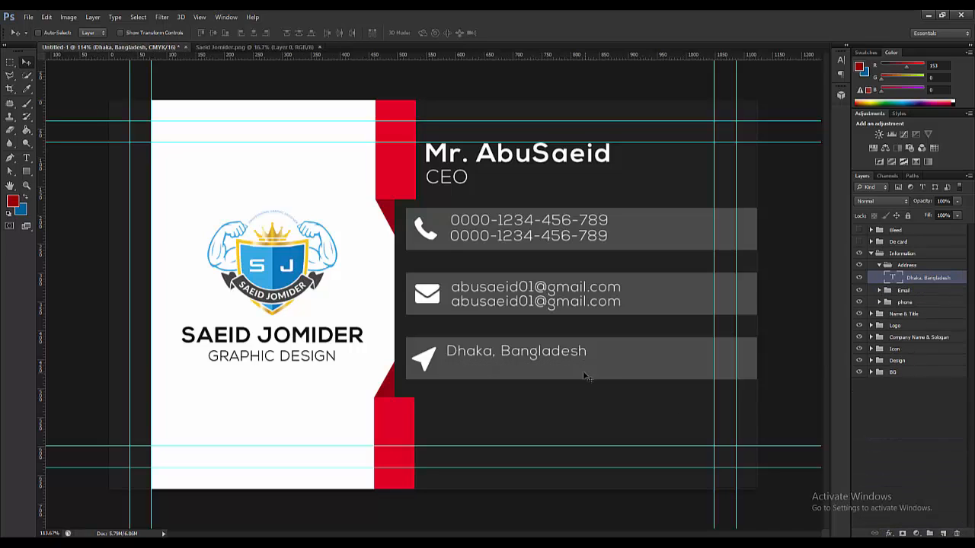
left_click_drag(517, 372, 517, 370)
key("Right")
key("Right")
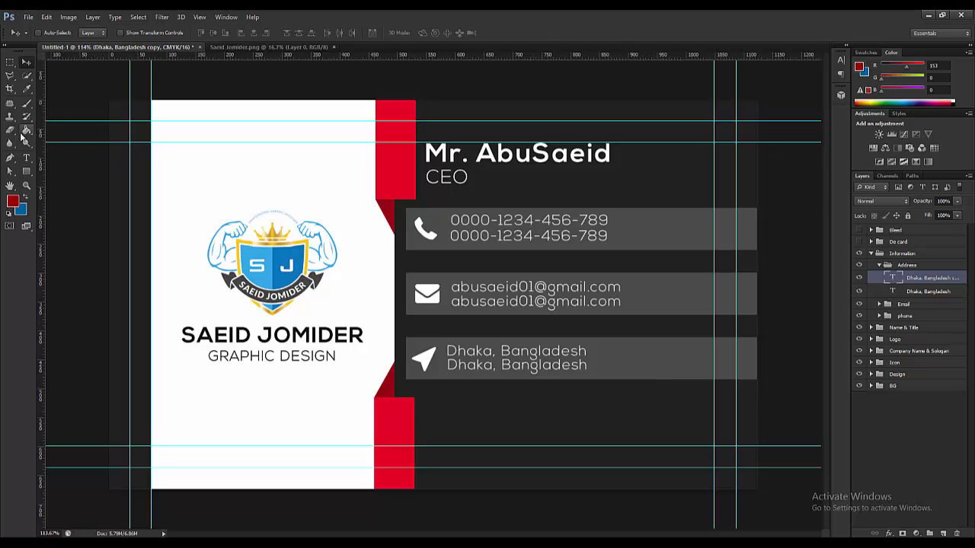
left_click(26, 160)
left_click(522, 366)
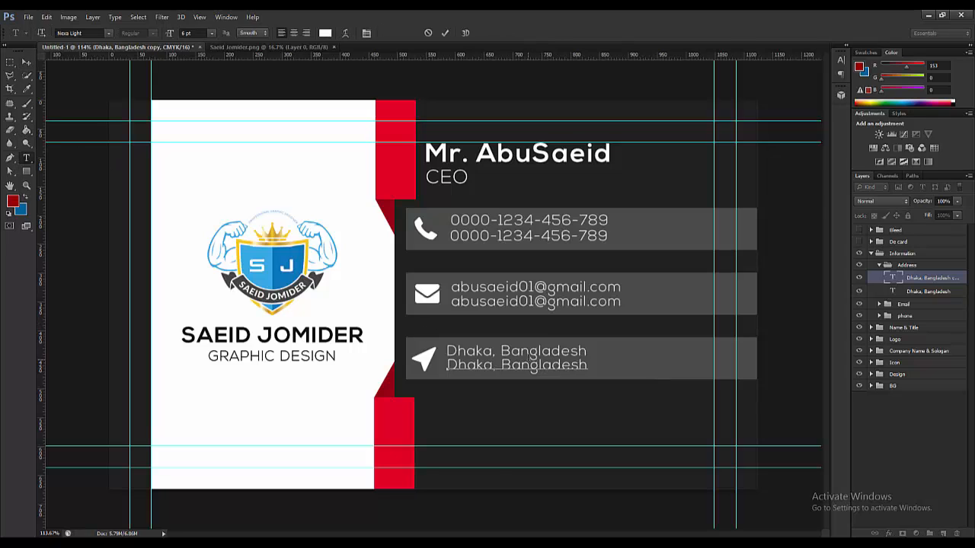
left_click(26, 61)
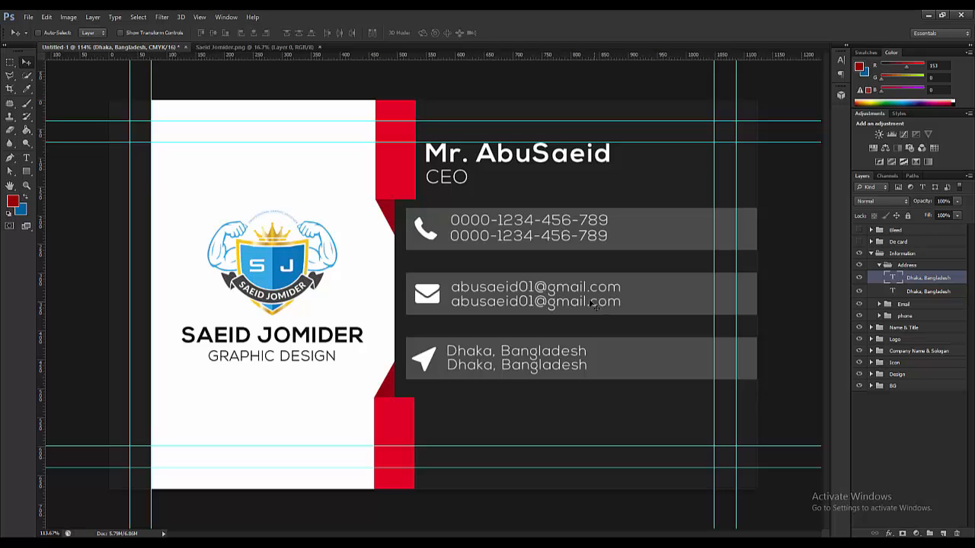
scroll(543, 262, "down", 1)
scroll(543, 262, "down", 3)
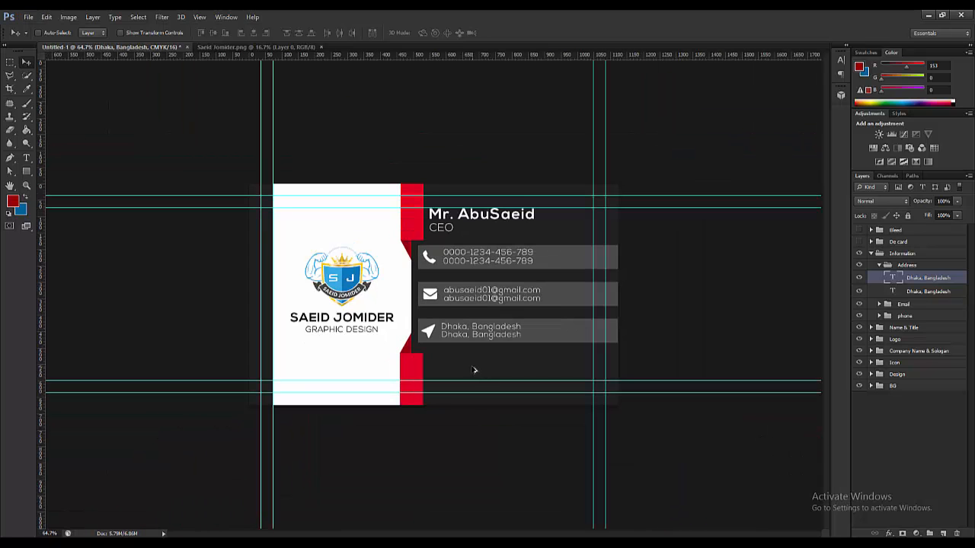
scroll(488, 352, "up", 2)
- View the red-and-black business card design results in Chrome, then return to Photoshop
left_click(929, 14)
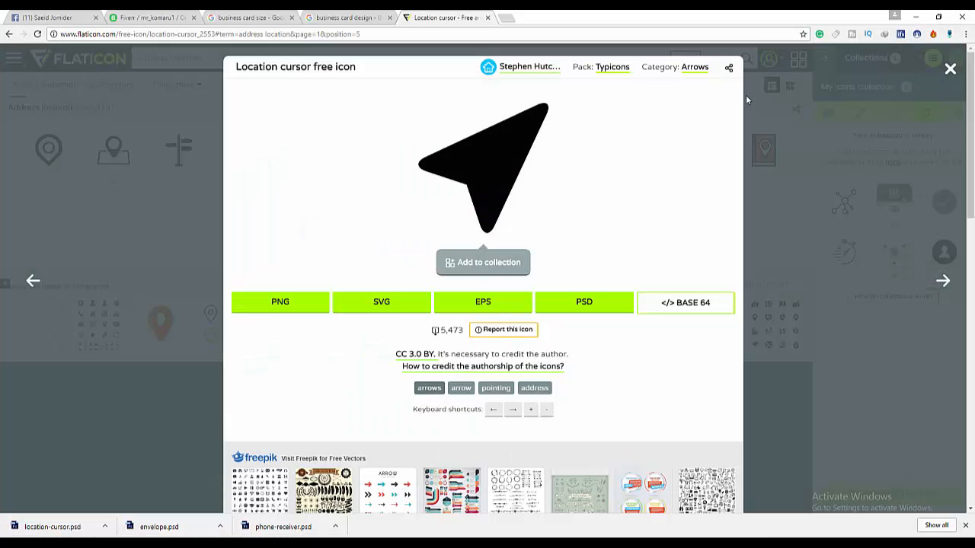
left_click(950, 68)
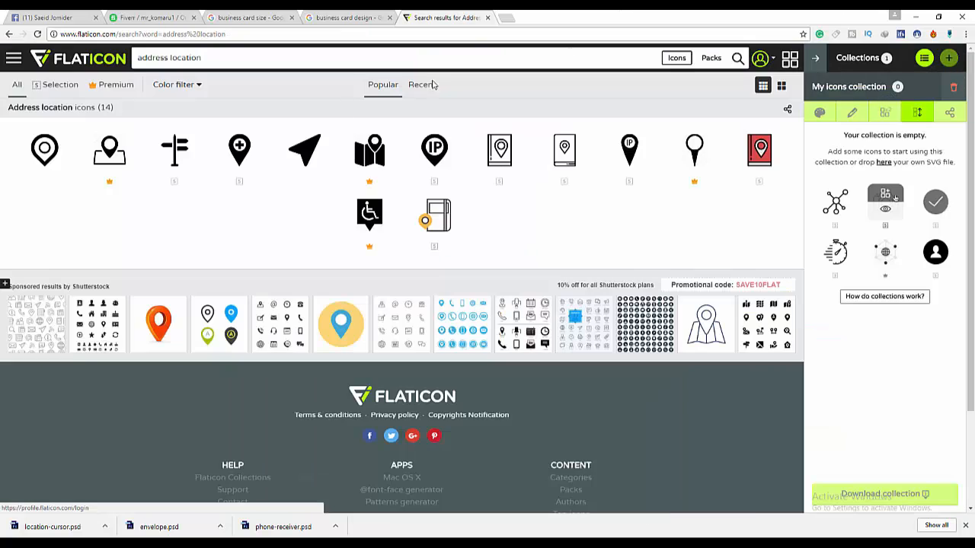
left_click(279, 15)
left_click(369, 15)
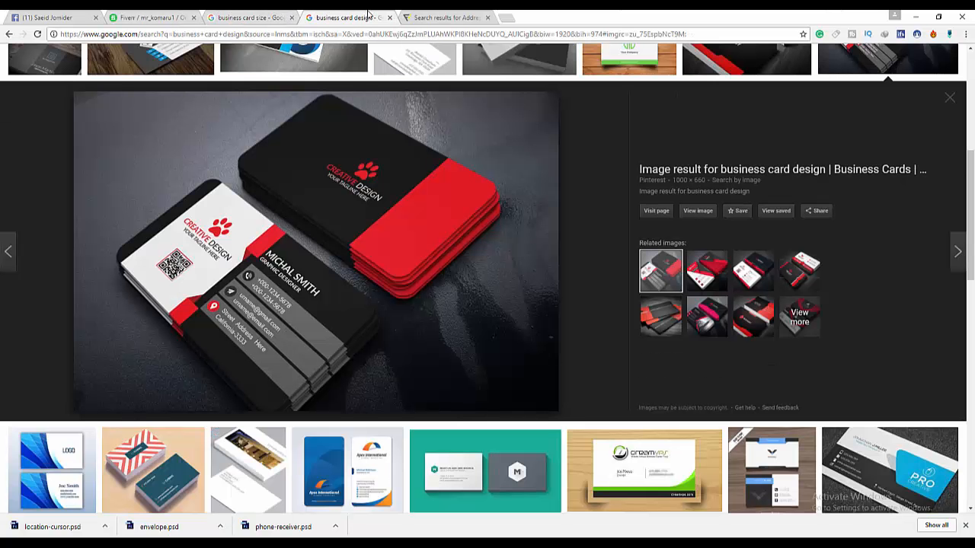
scroll(394, 326, "down", 1)
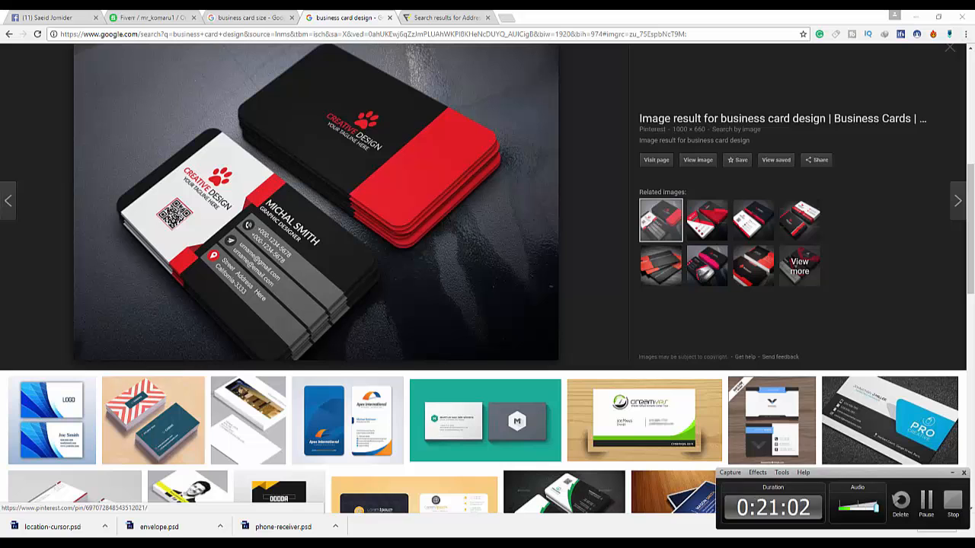
key("alt+Tab")
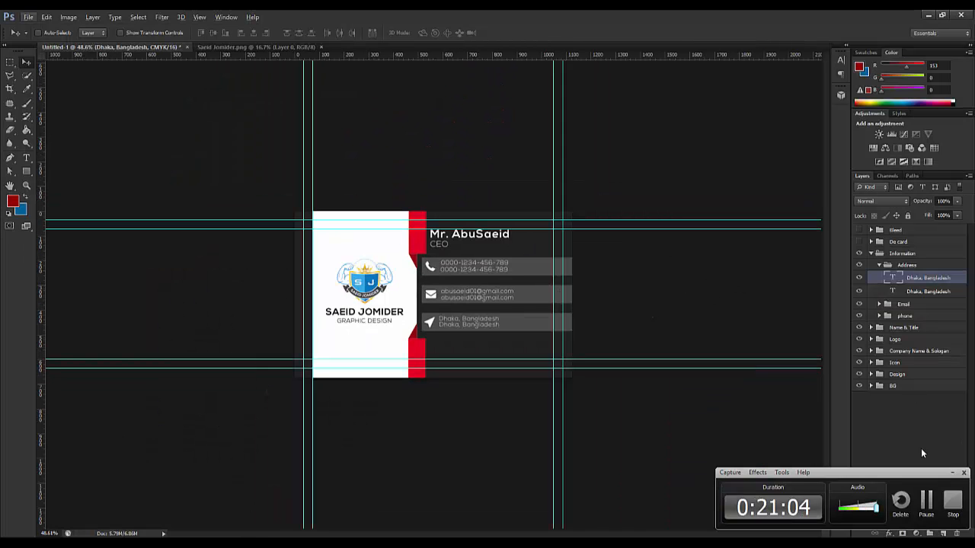
- Make the Bleed group and Bleed layer visible, revealing the orange bleed frame and rounded safe-area outline
left_click(952, 473)
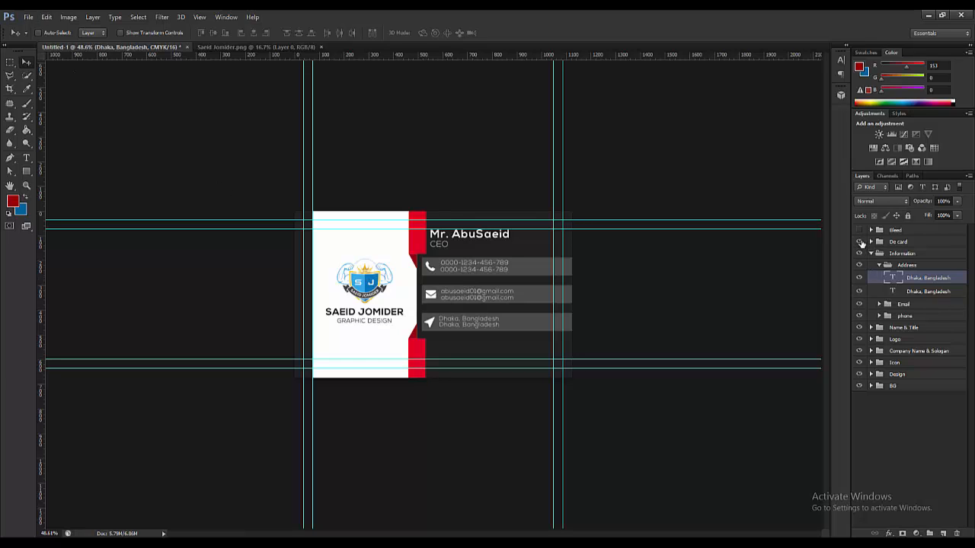
left_click(859, 230)
left_click(859, 230)
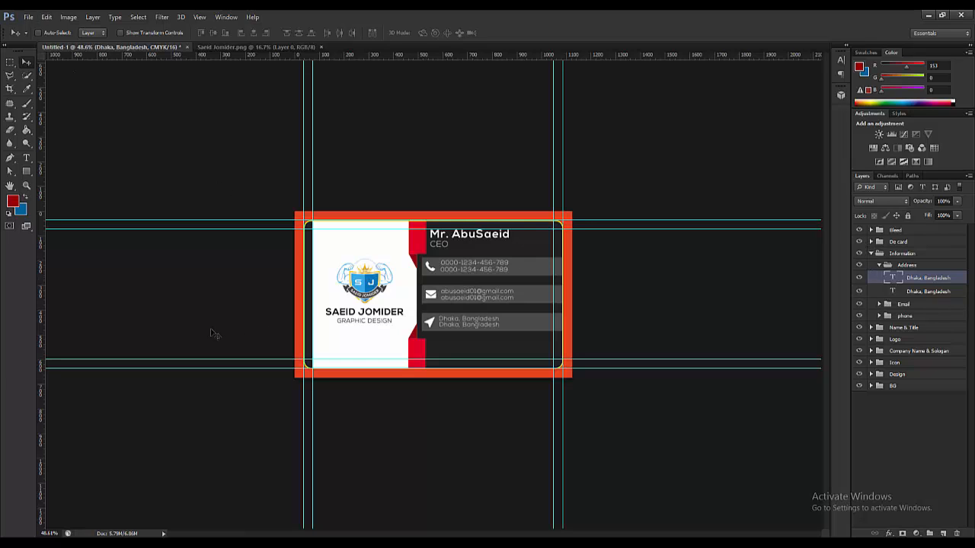
scroll(269, 314, "up", 4)
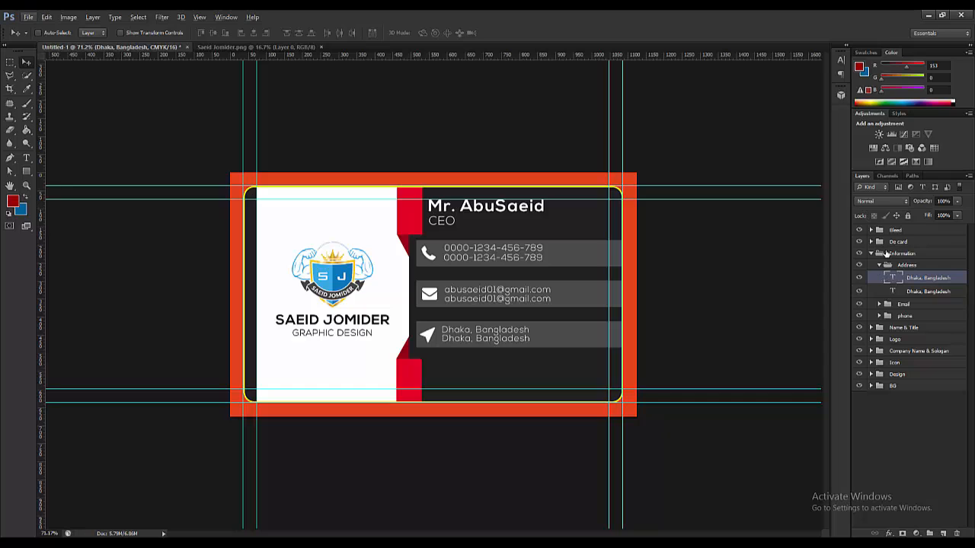
left_click(30, 17)
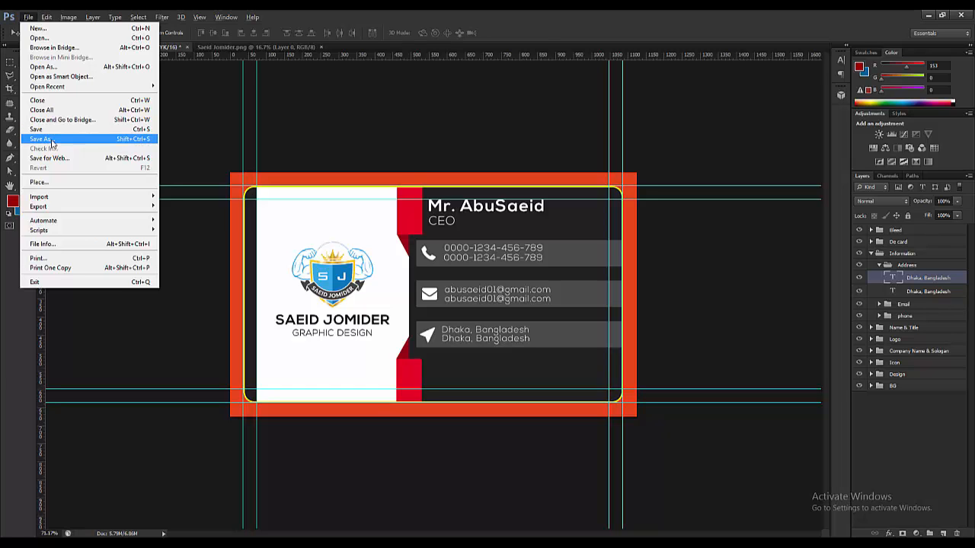
- In Save As, browse from the PNG folder to Desktop > Business Card
left_click(52, 142)
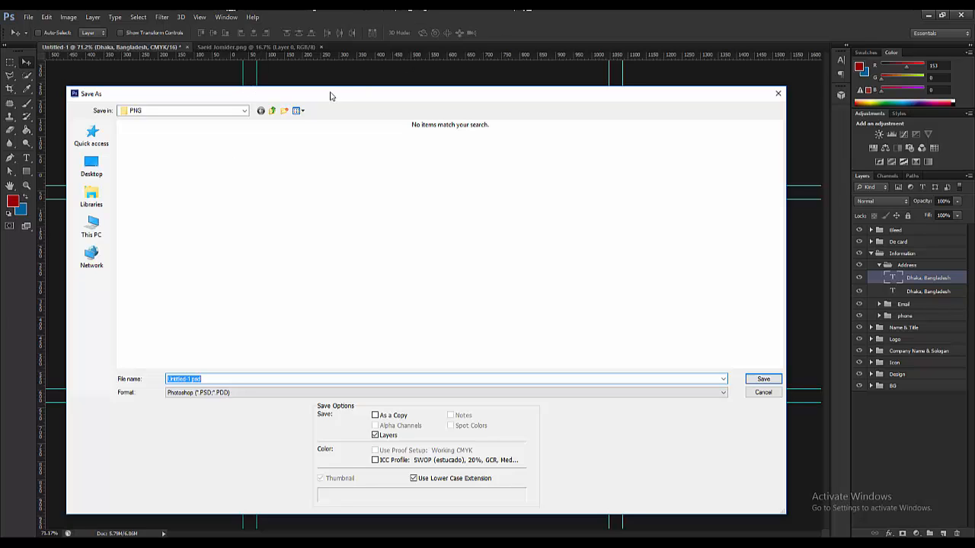
left_click(272, 111)
left_click(92, 166)
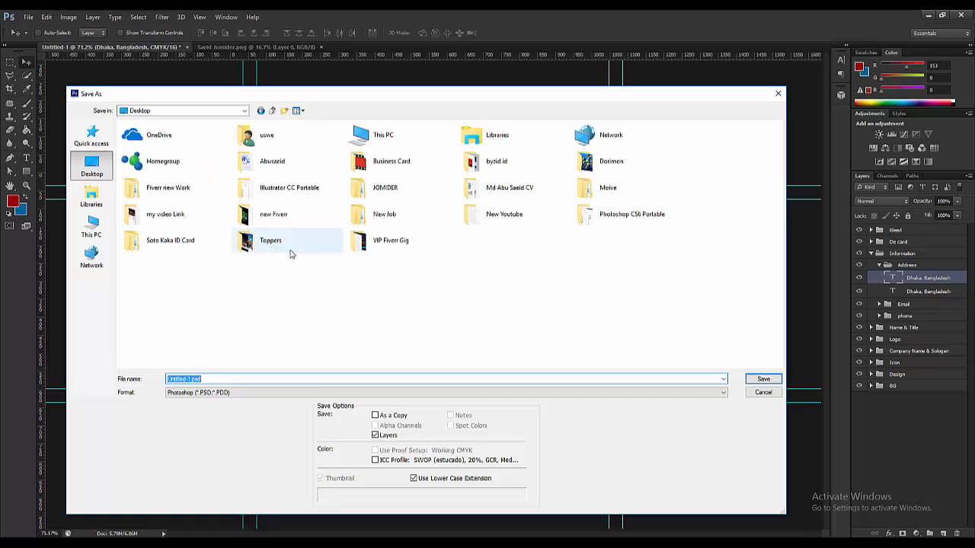
left_click(453, 335)
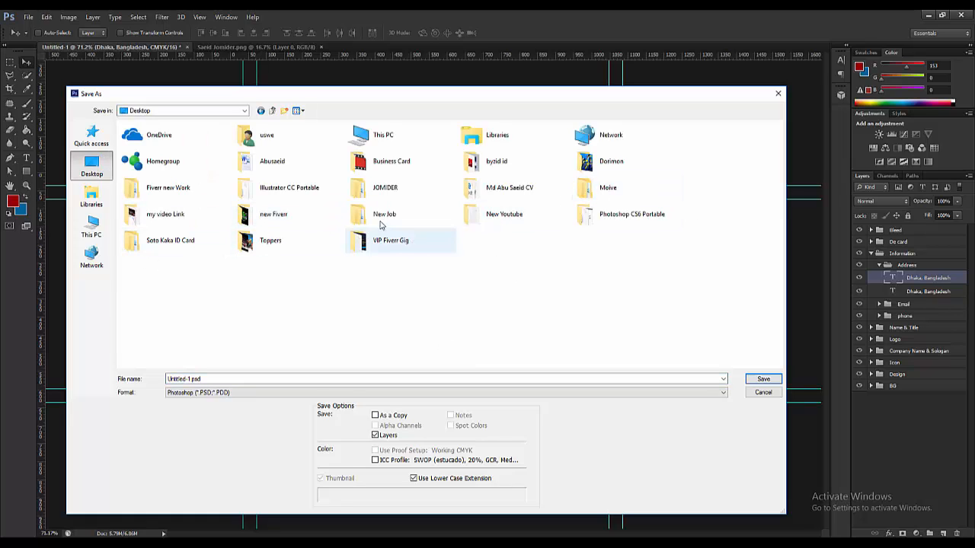
left_click(304, 200)
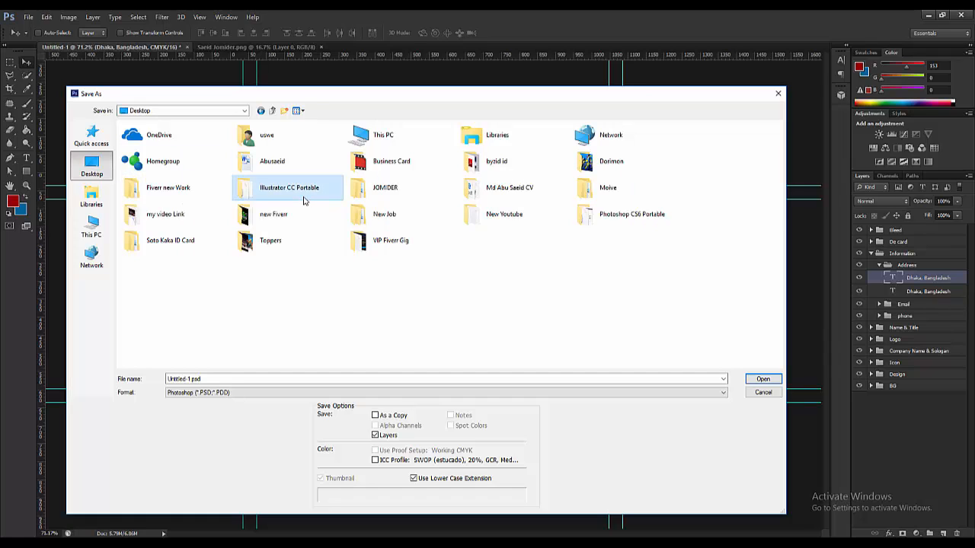
double_click(391, 161)
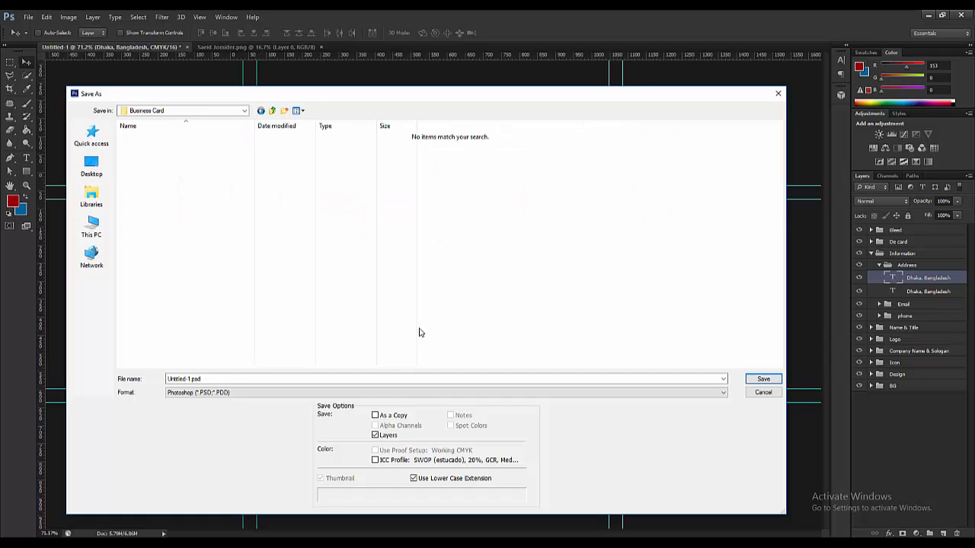
left_click(249, 379)
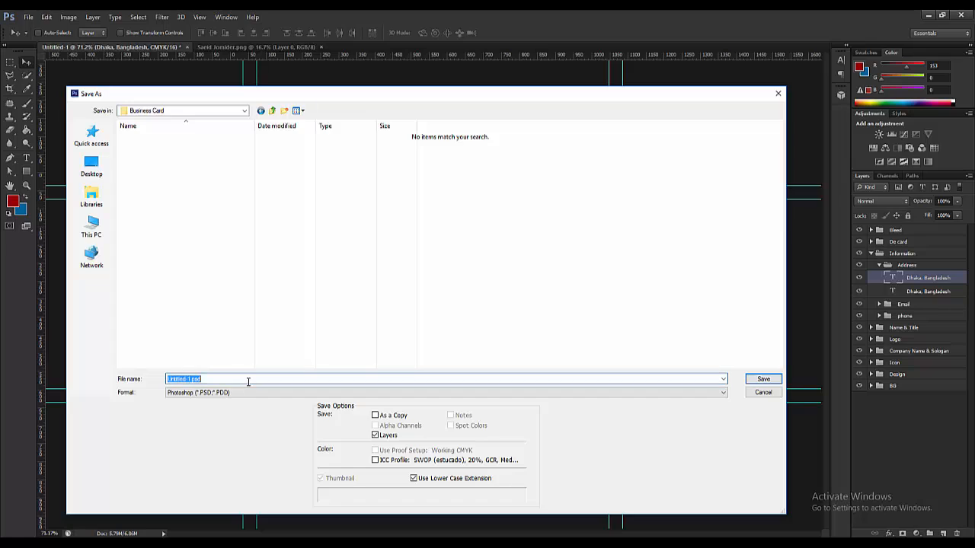
type("Business Card")
left_click(760, 380)
left_click(446, 124)
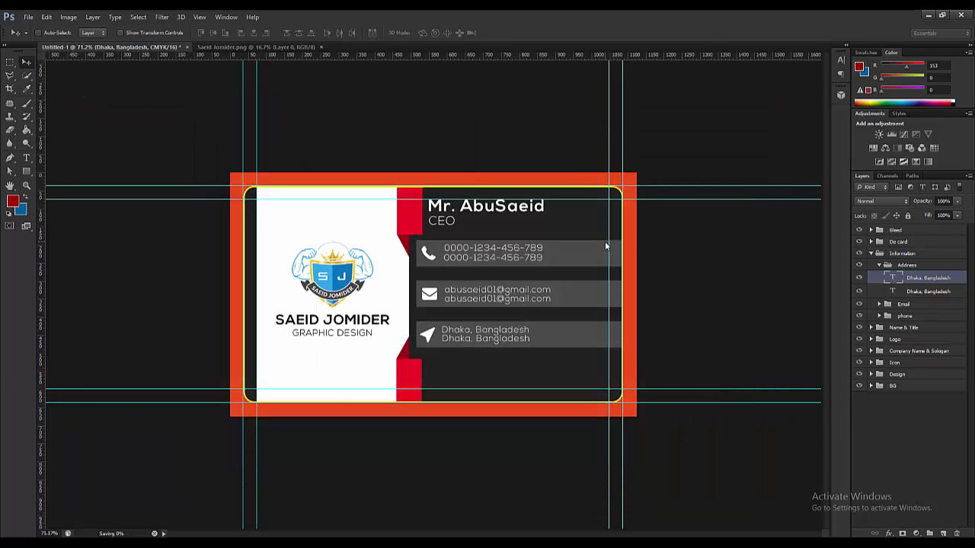
left_click(307, 49)
left_click(338, 47)
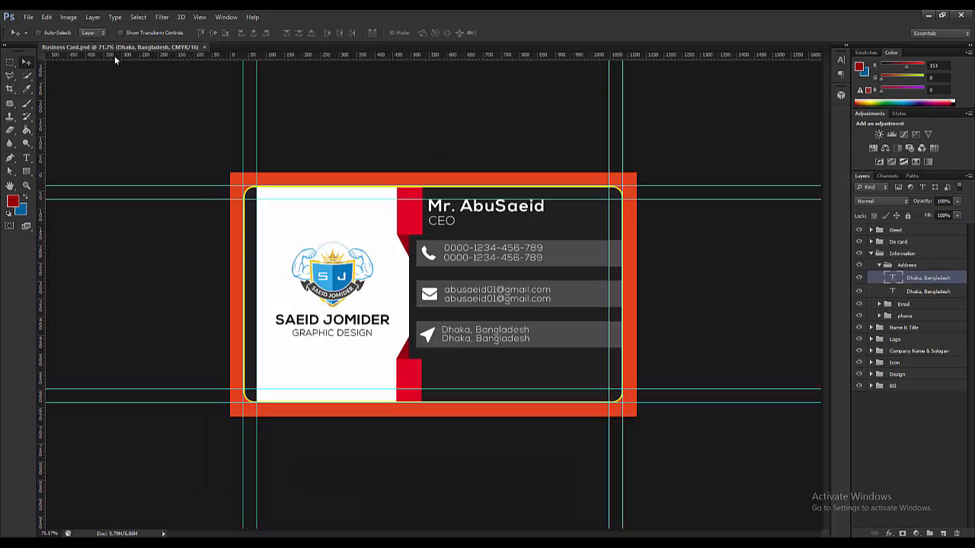
- Close Business Card.psd, minimize Photoshop, and open the desktop's Business Card folder
left_click(204, 47)
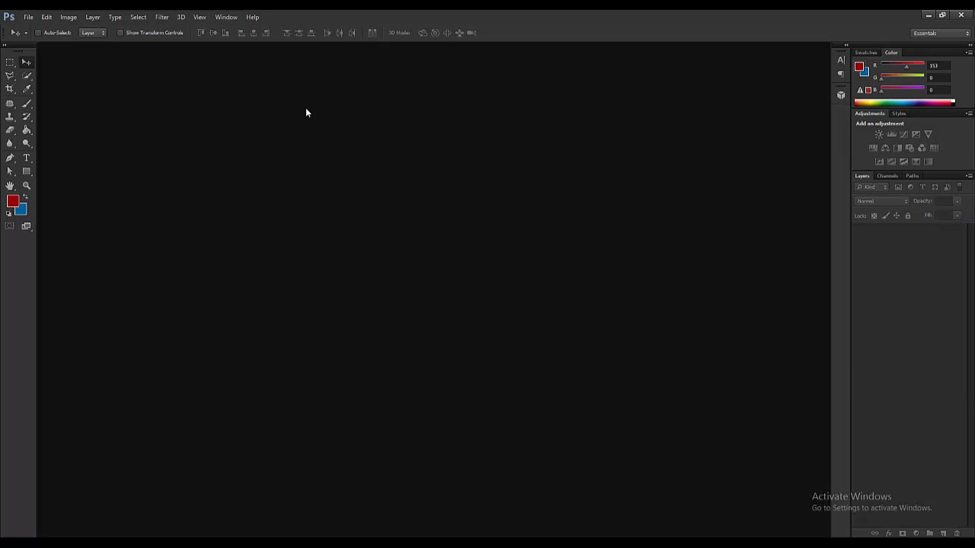
left_click(927, 15)
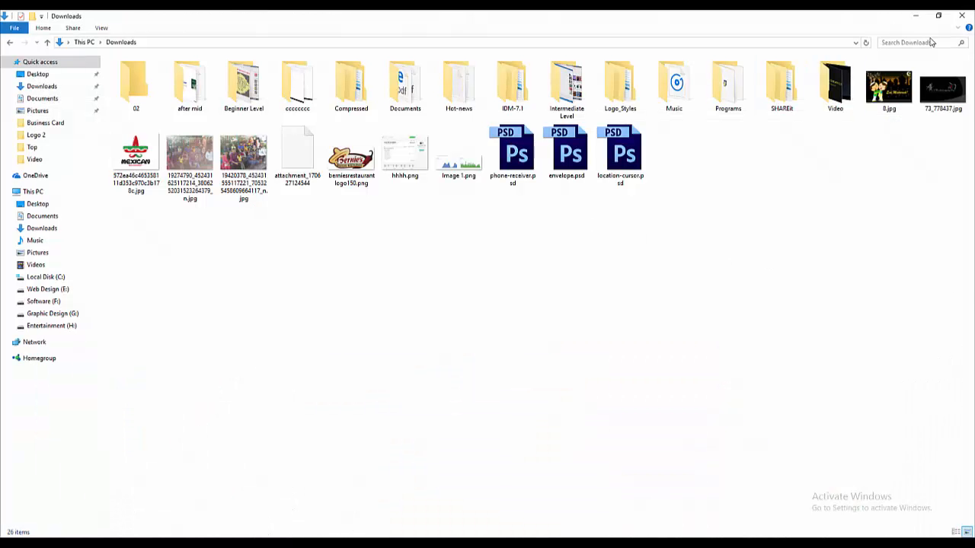
left_click(962, 15)
double_click(173, 86)
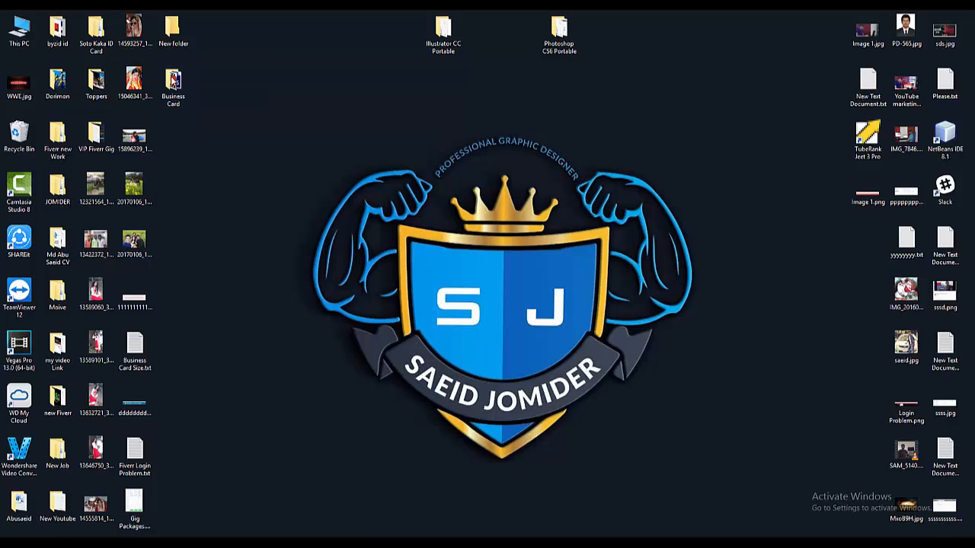
- Copy Business Card.psd and paste a duplicate into the same folder
right_click(159, 75)
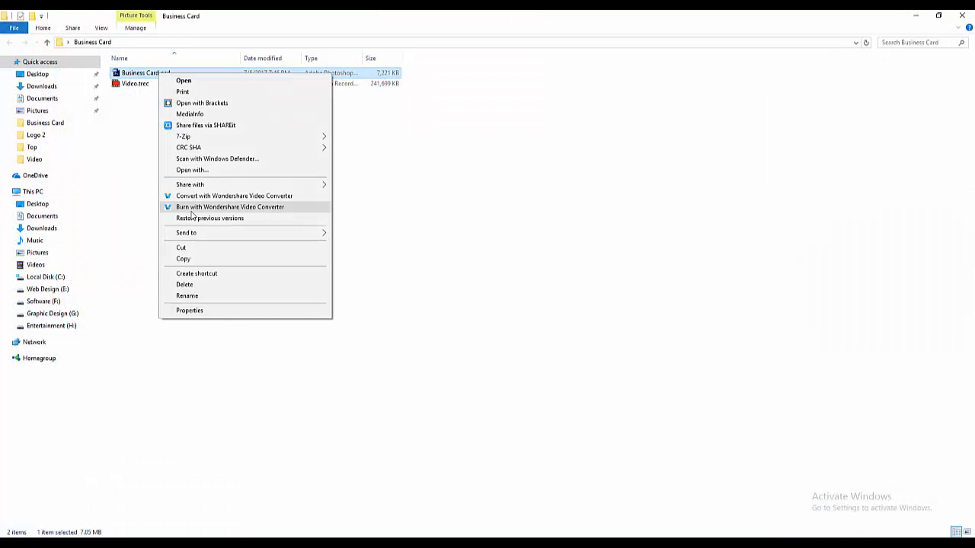
left_click(198, 259)
right_click(172, 175)
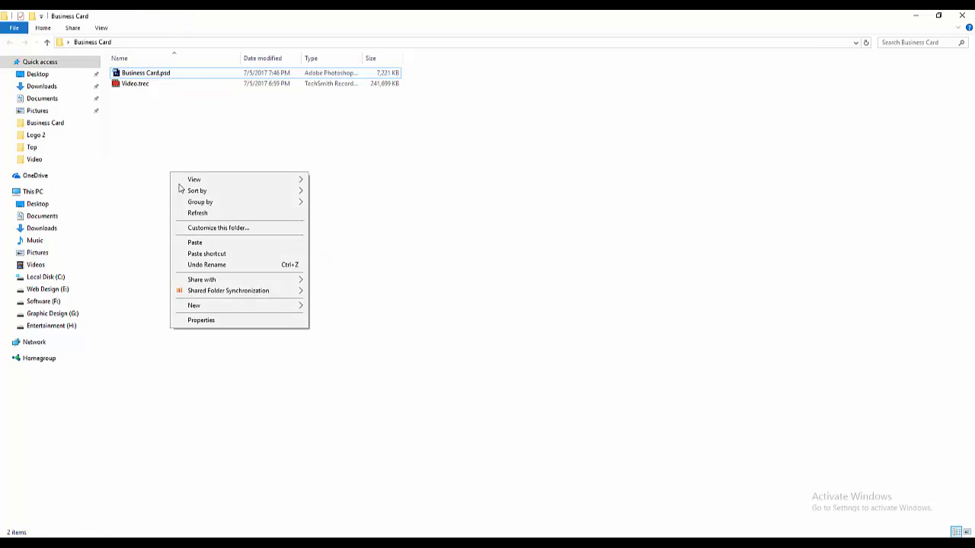
left_click(206, 243)
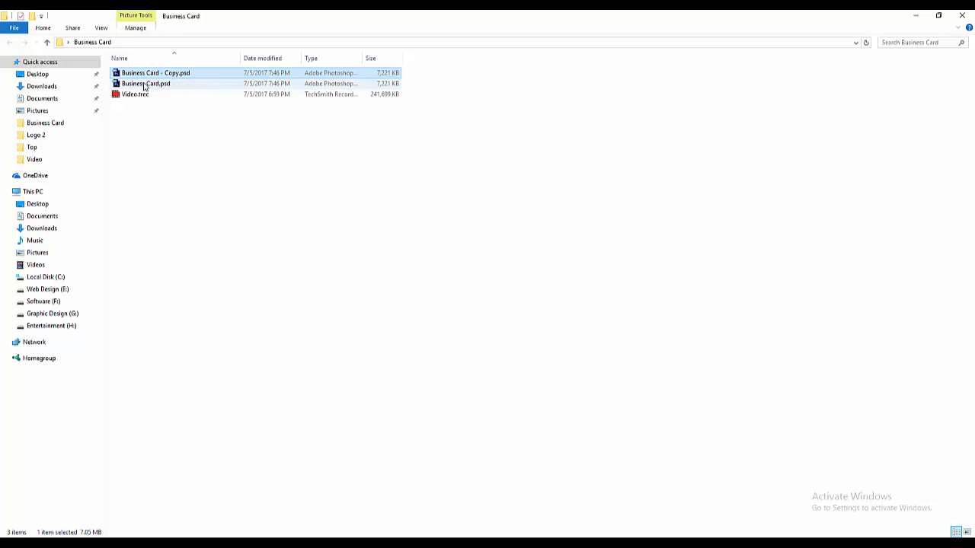
- Rename the duplicate to Business Card F.psd
left_click(147, 83)
right_click(149, 73)
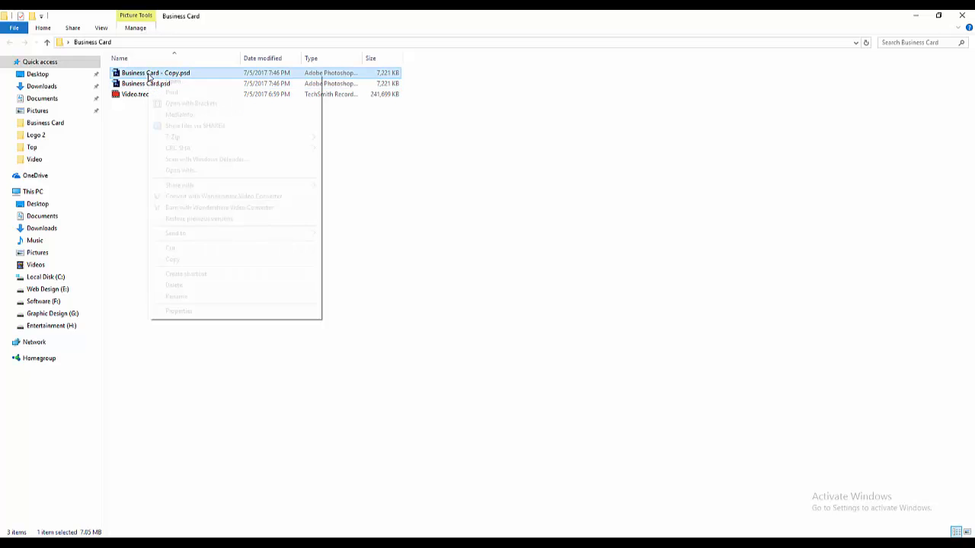
left_click(196, 302)
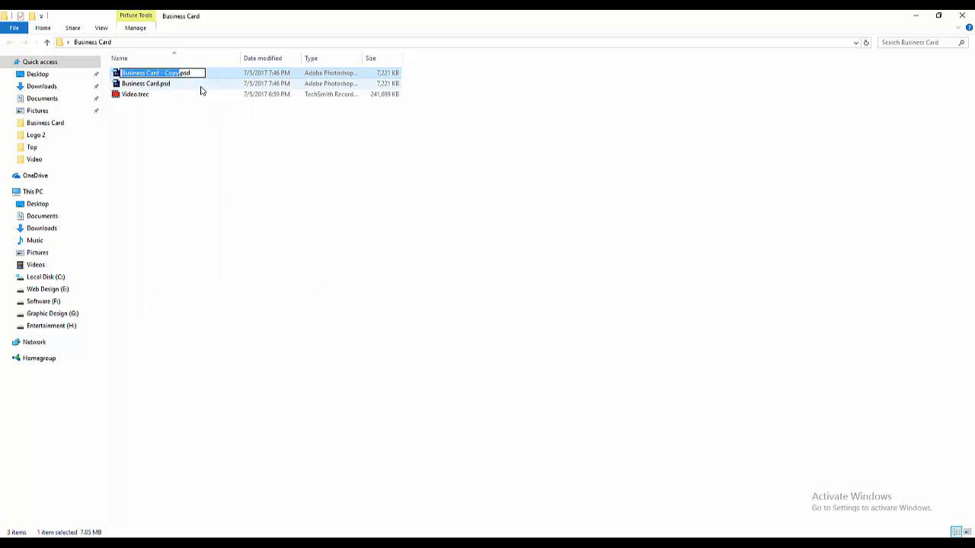
key("BackSpace")
key("BackSpace")
key("BackSpace")
key("BackSpace")
key("BackSpace")
key("BackSpace")
key("BackSpace")
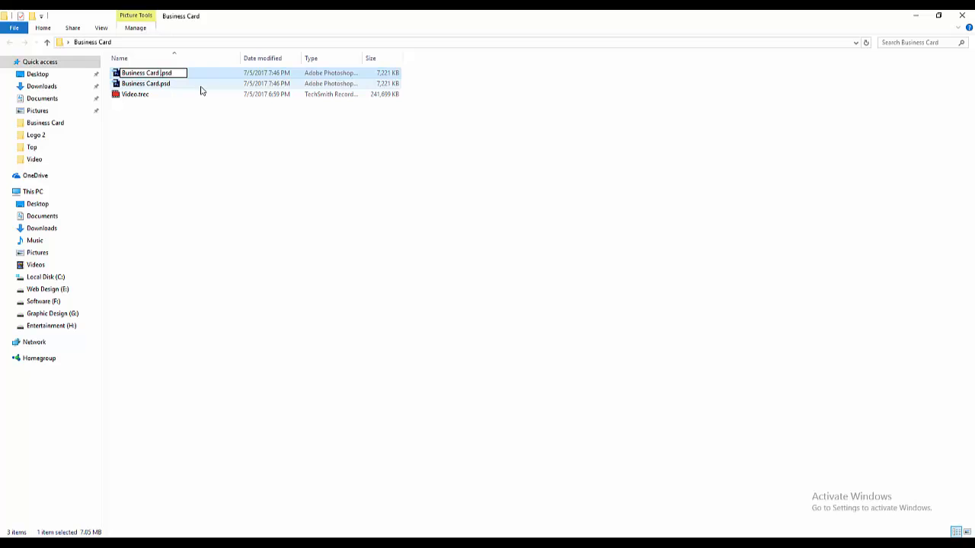
type("F")
- Rename the original file to Business Card B.psd
right_click(150, 87)
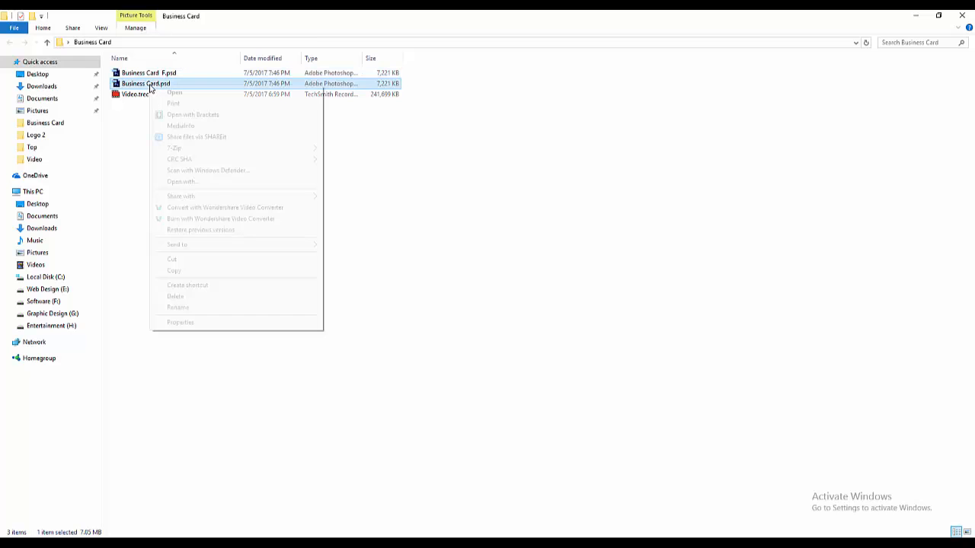
left_click(201, 307)
key("Right")
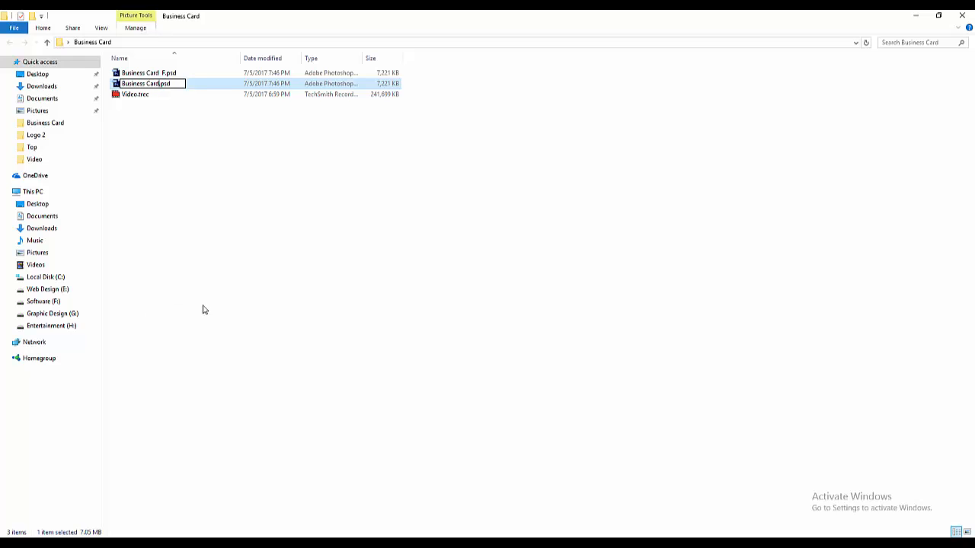
type("B")
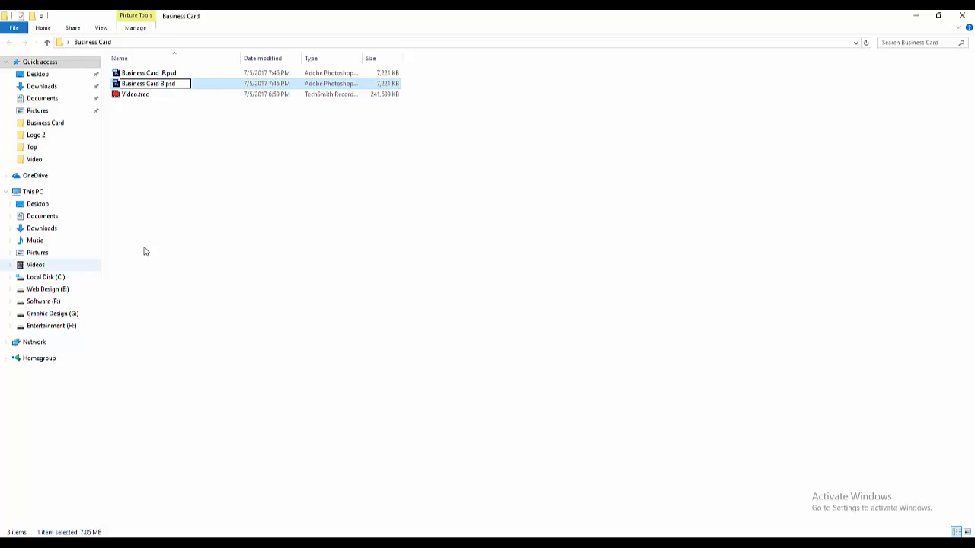
left_click(144, 251)
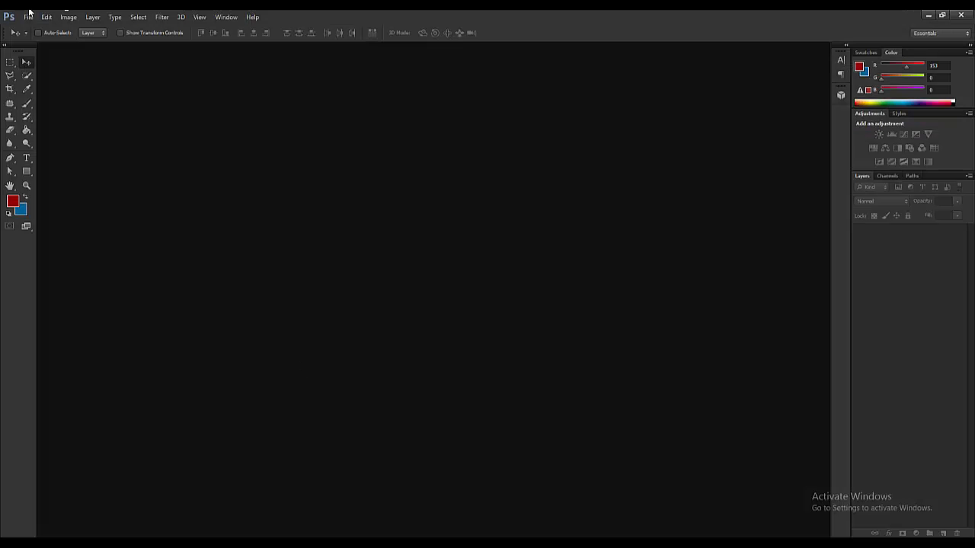
- Open Business Card F.psd and Business Card B.psd together in Photoshop
left_click(29, 17)
left_click(39, 47)
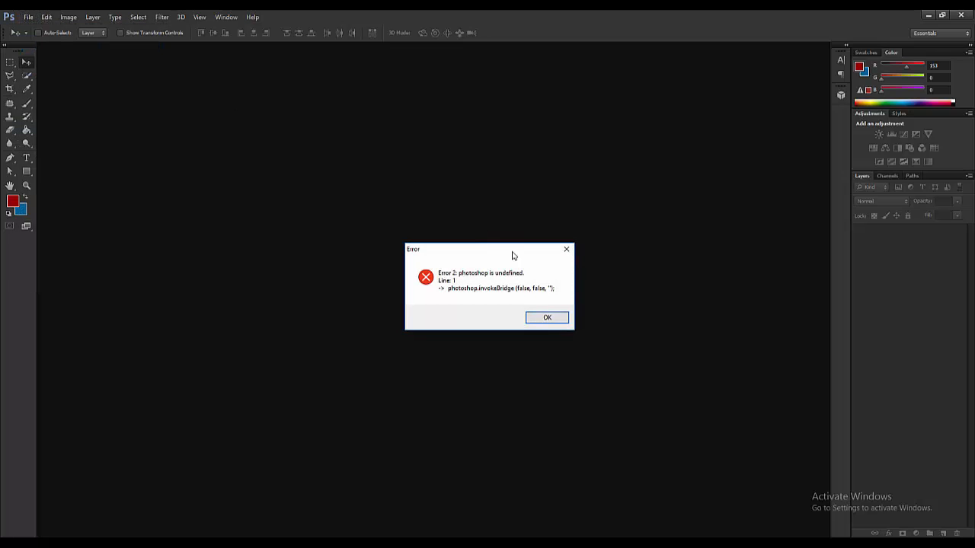
left_click(565, 251)
left_click(28, 17)
left_click(42, 38)
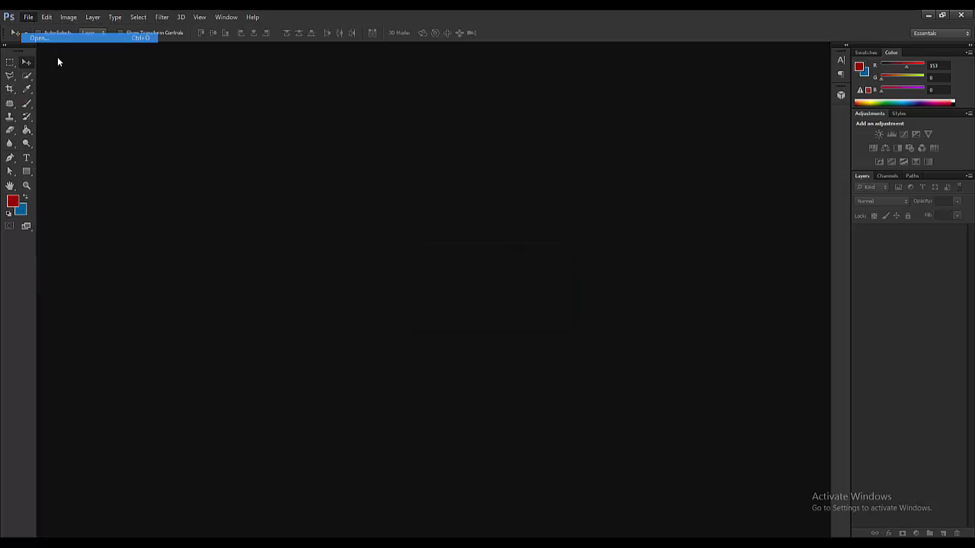
left_click(156, 140)
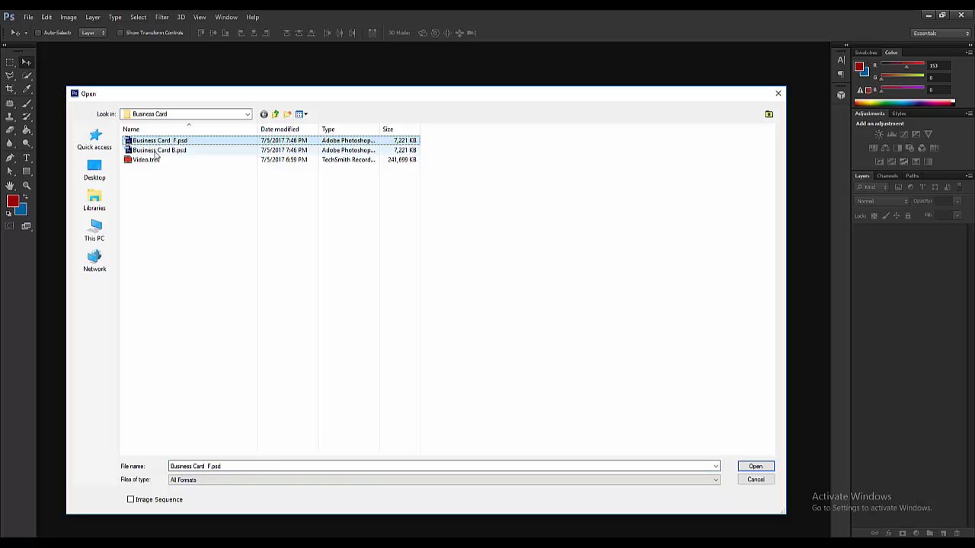
left_click(157, 150, "ctrl")
left_click(755, 466)
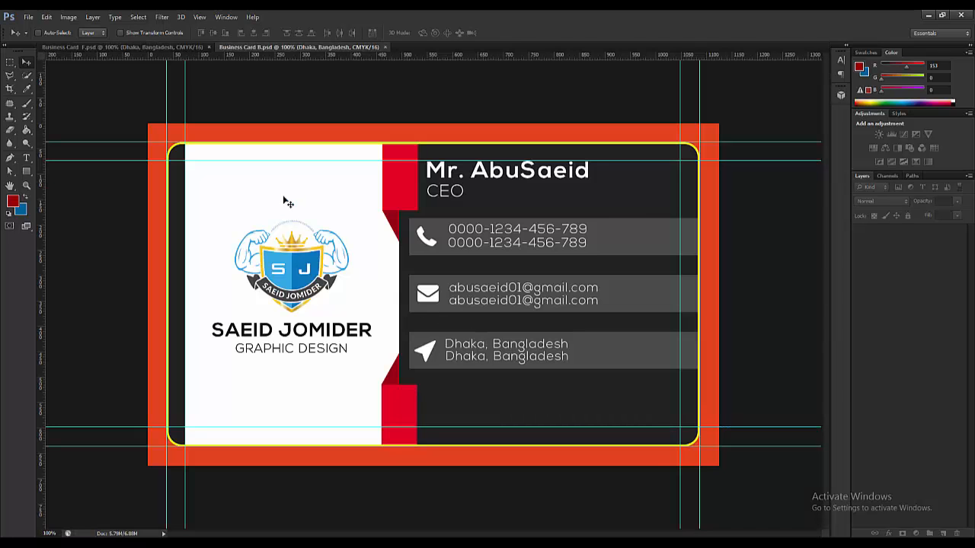
- Fit Business Card F.psd on screen and collapse the Information group
key("ctrl+0")
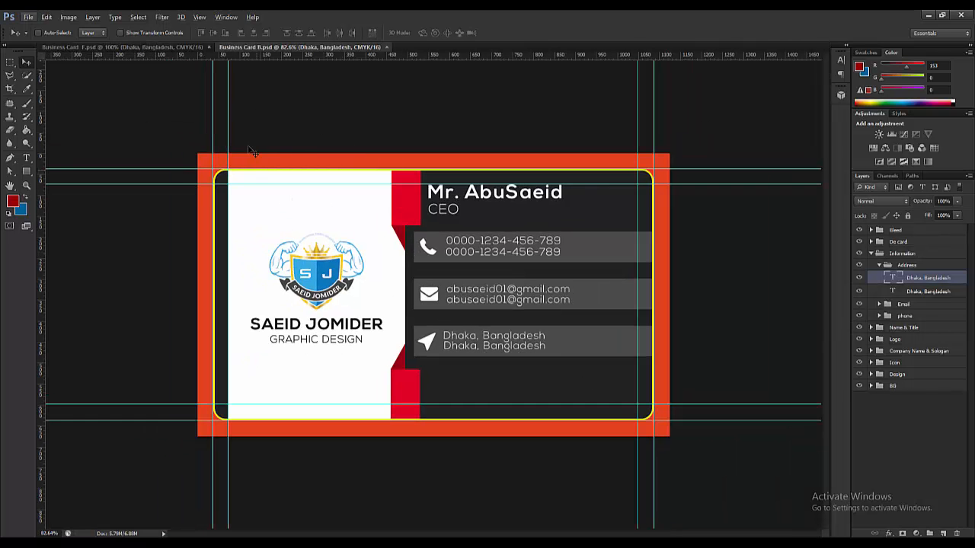
left_click(153, 47)
key("ctrl+0")
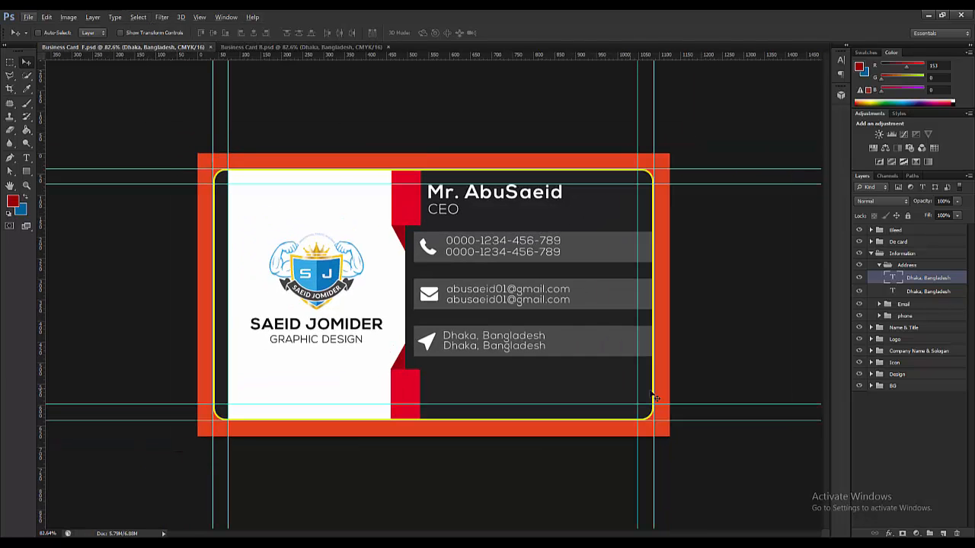
left_click(871, 254)
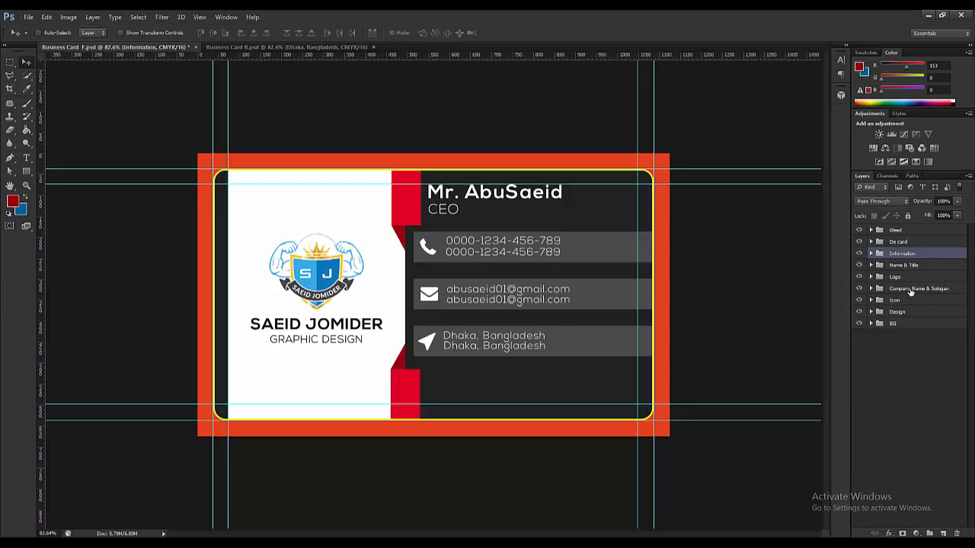
- Hide the Information, Name & Title, Icon and Design groups, then select the Logo group
left_click(859, 289)
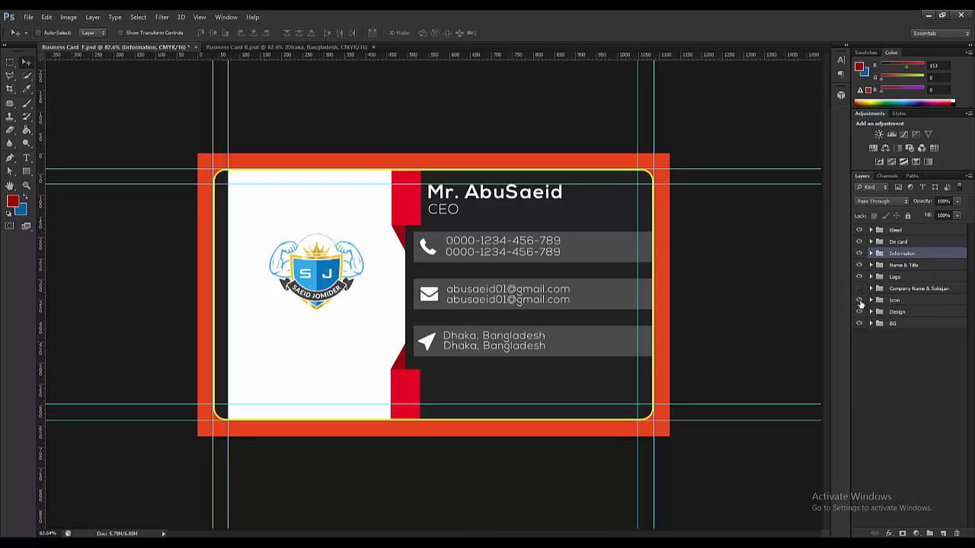
left_click(859, 290)
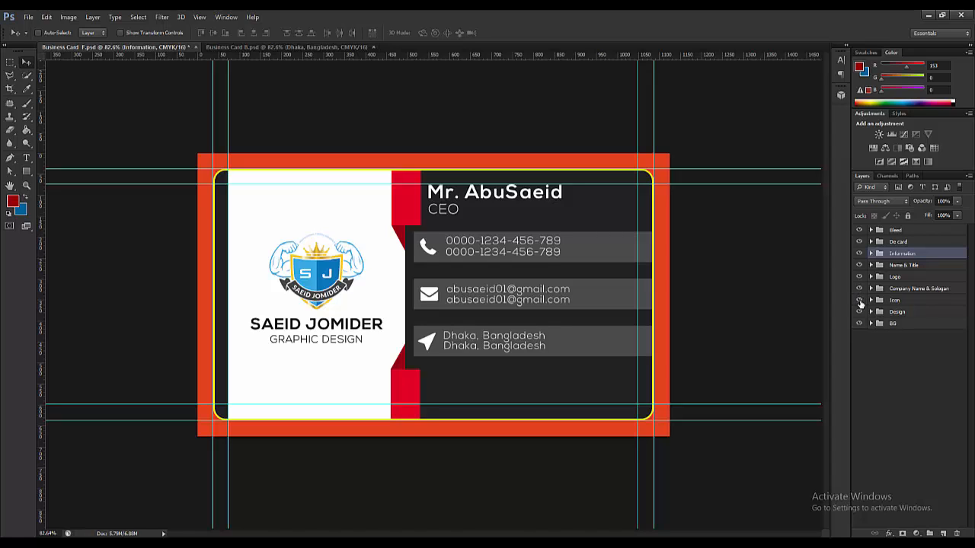
left_click(859, 301)
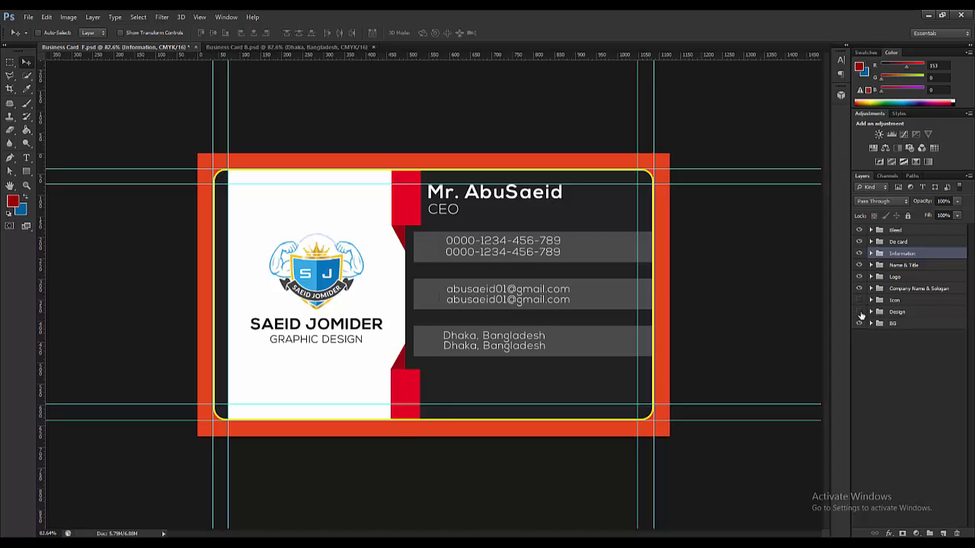
left_click(859, 311)
left_click(859, 312)
left_click(860, 313)
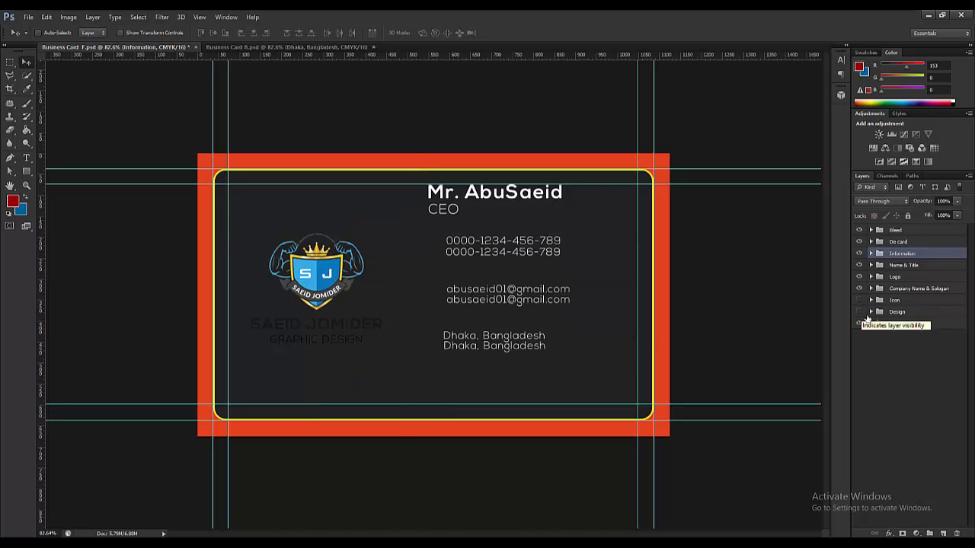
left_click(859, 313)
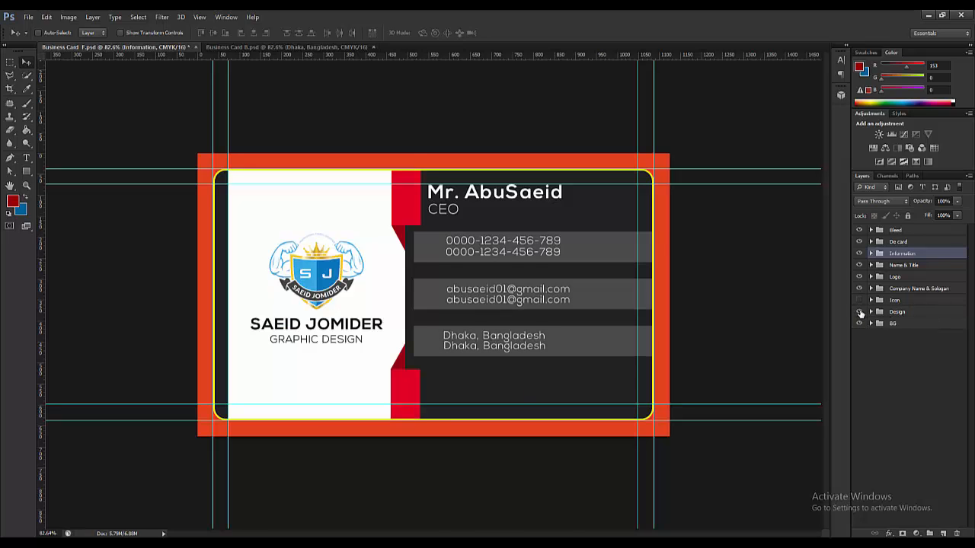
left_click(859, 253)
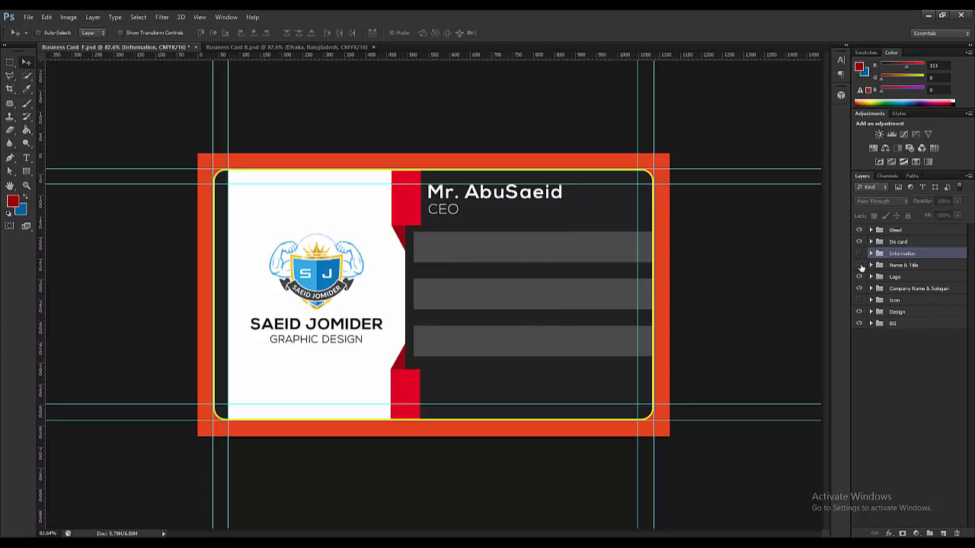
left_click(859, 265)
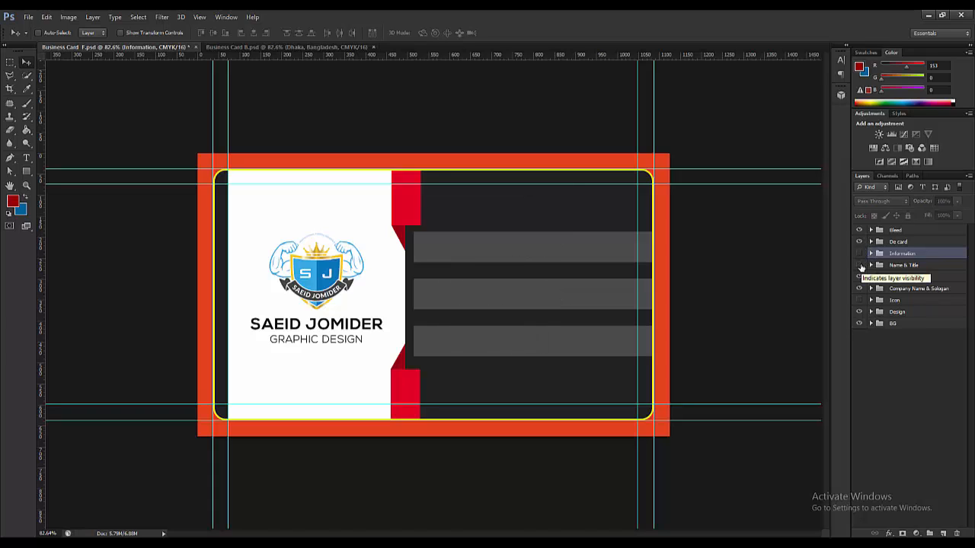
left_click(859, 312)
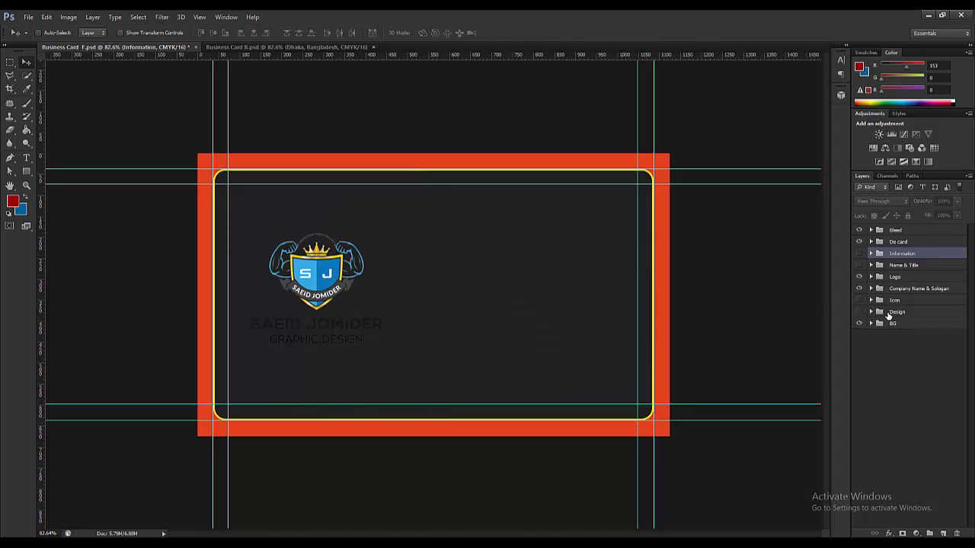
left_click(922, 277)
- Move the Logo and Company Name & Sologan groups to the card centre and scale them to about 132%
left_click(923, 290, "shift")
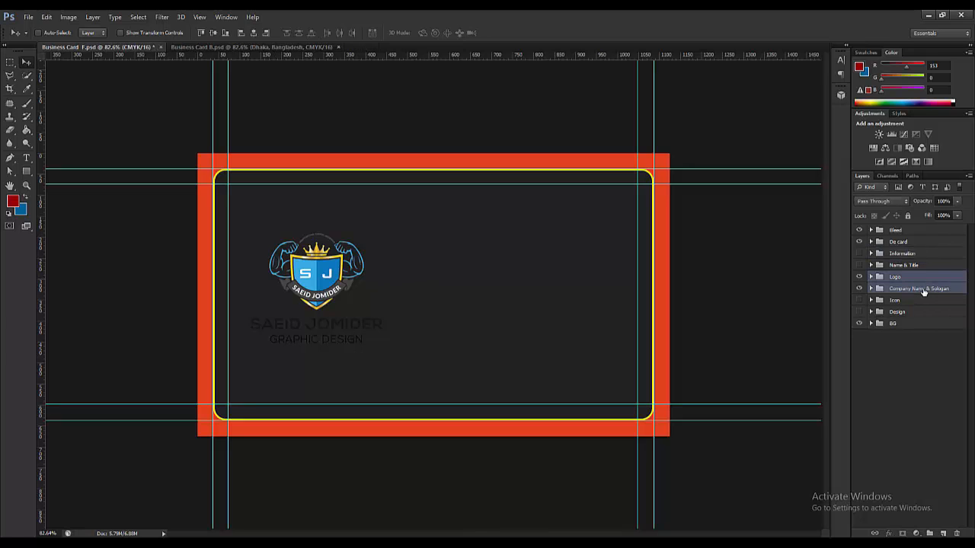
left_click_drag(336, 282, 417, 285)
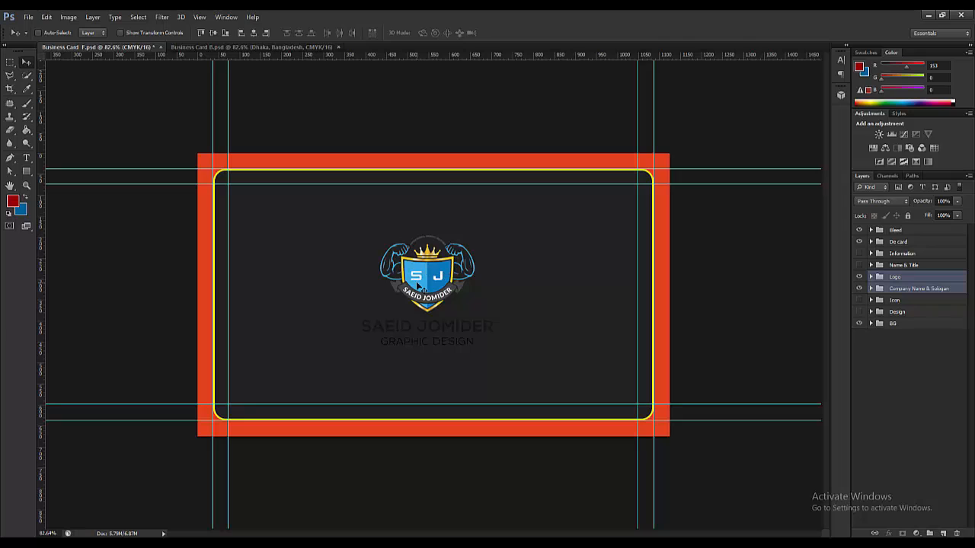
key("ctrl+t")
left_click_drag(495, 346, 516, 363)
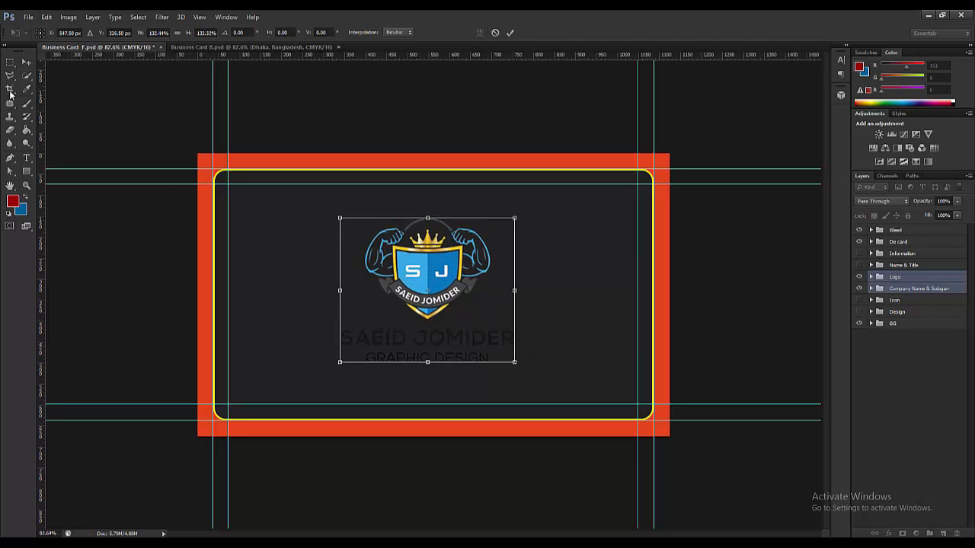
left_click(26, 62)
key("Return")
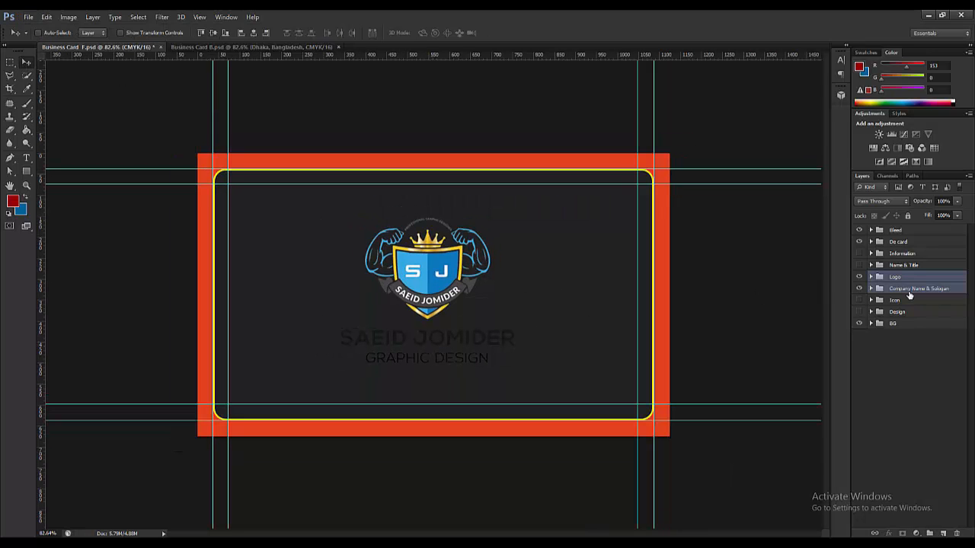
left_click(909, 293)
left_click(871, 289)
left_click(923, 304)
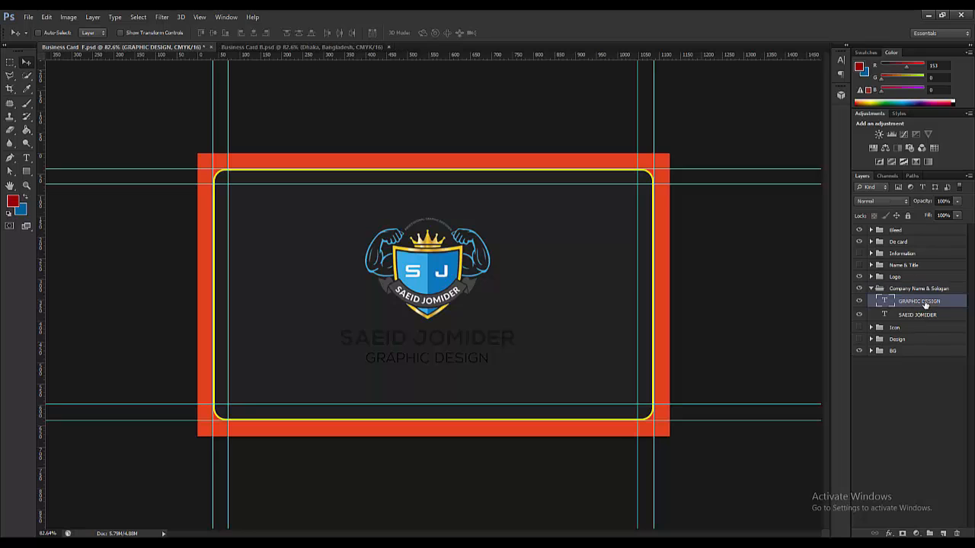
left_click(921, 315, "ctrl")
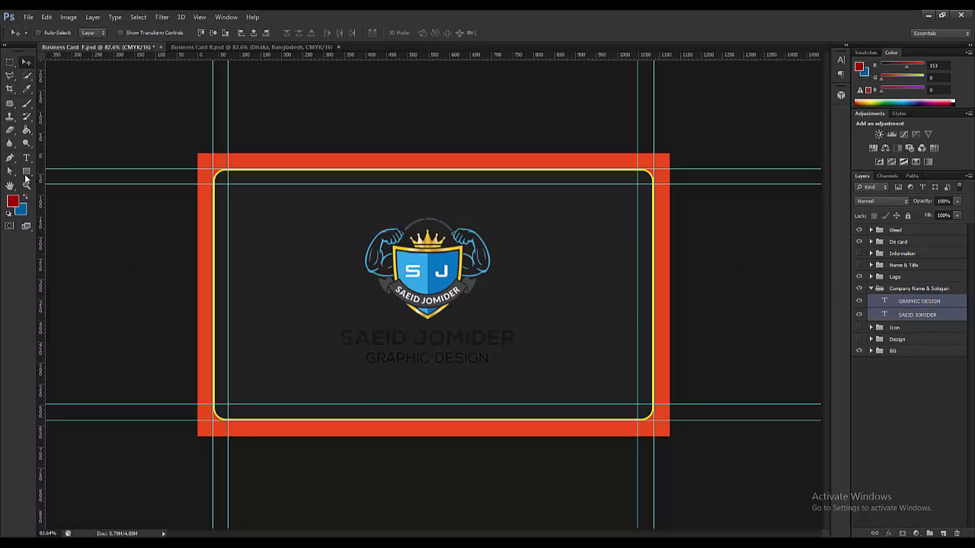
left_click(26, 158)
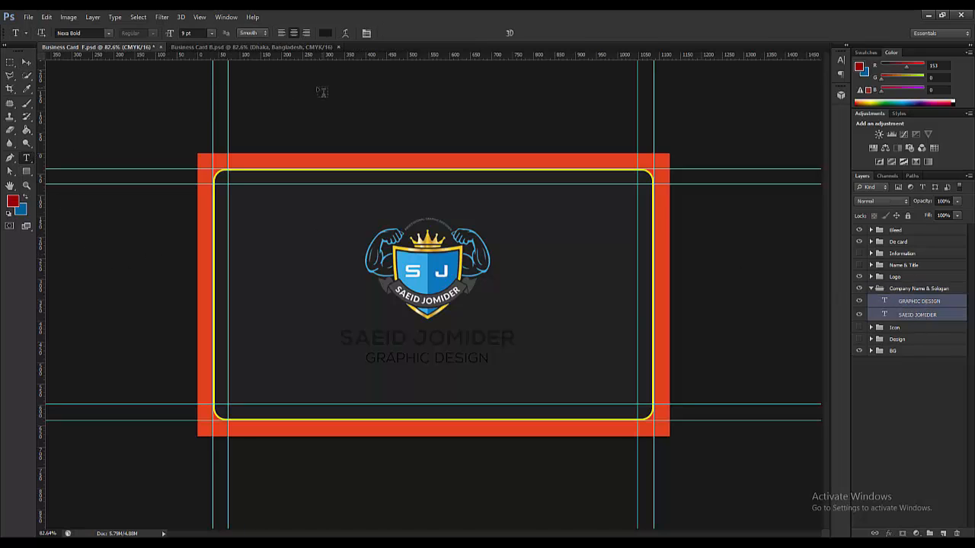
left_click(325, 34)
left_click(718, 338)
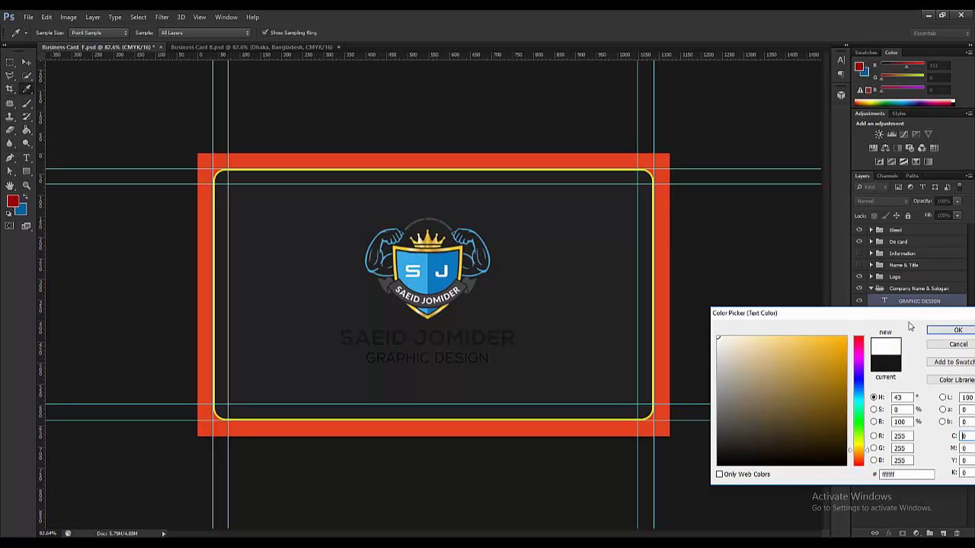
left_click(958, 330)
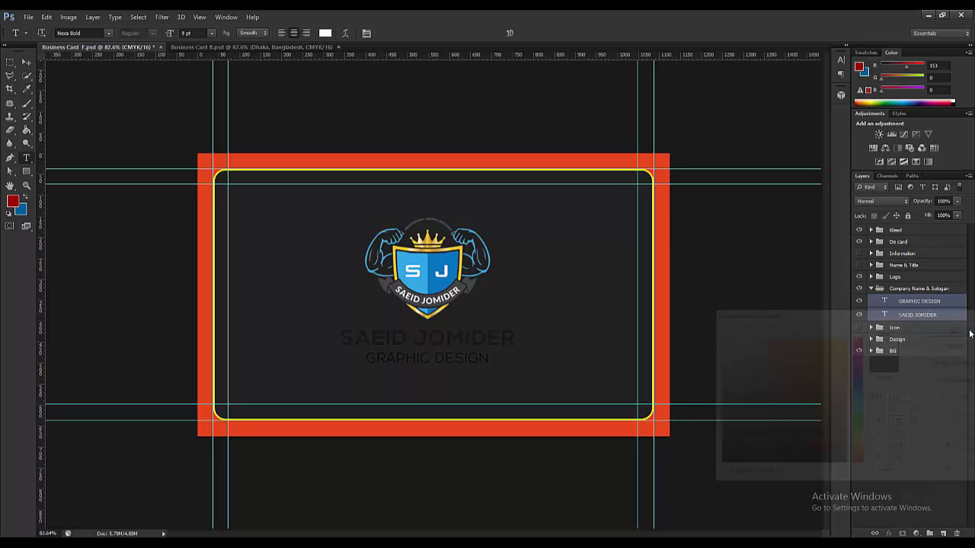
left_click(26, 61)
- Change the BG fill layer colour from #222121 to #1e1e1e
left_click(917, 351)
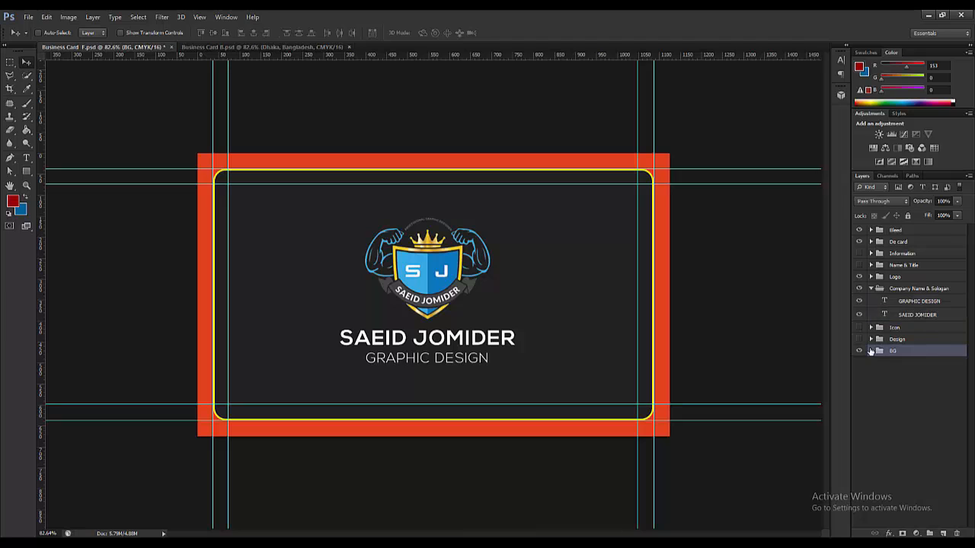
left_click(872, 351)
double_click(887, 369)
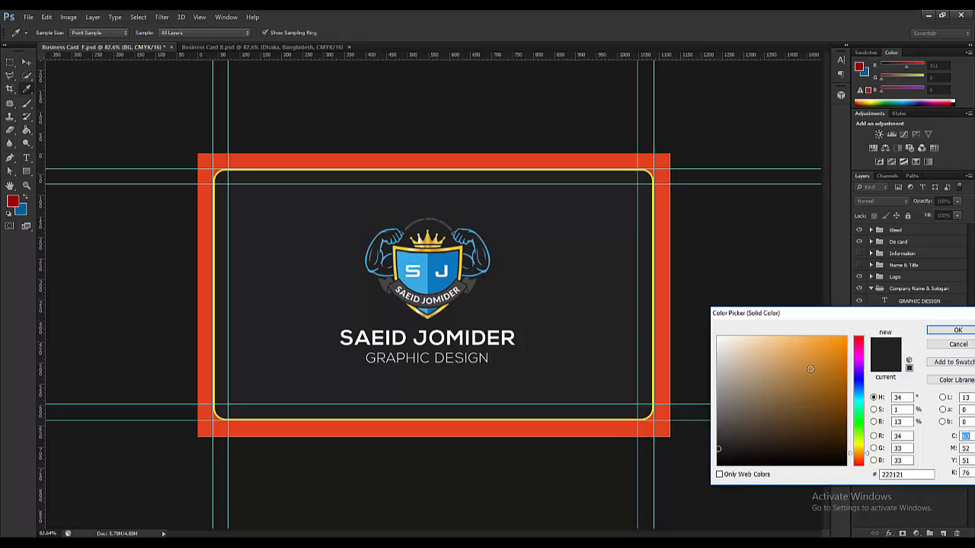
left_click_drag(717, 450, 717, 454)
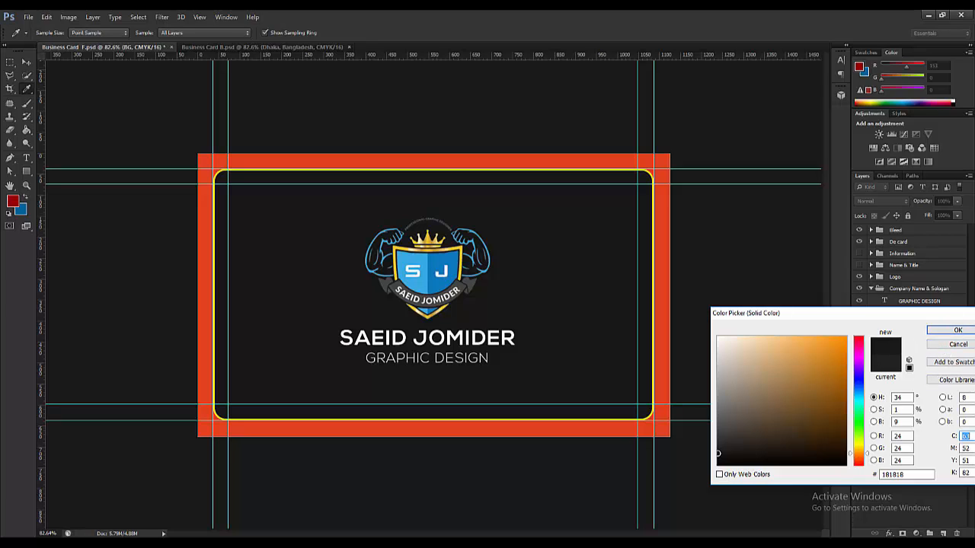
left_click_drag(717, 452, 717, 454)
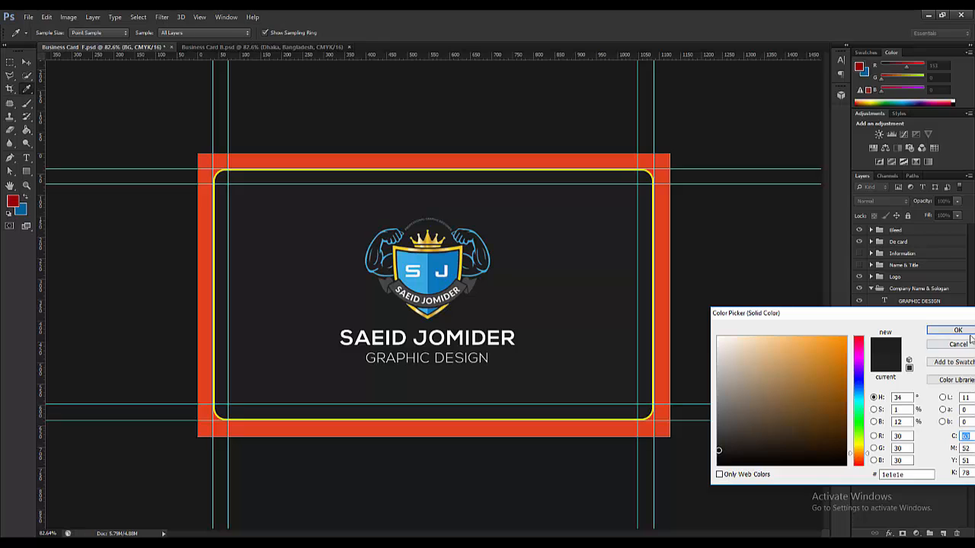
left_click(961, 333)
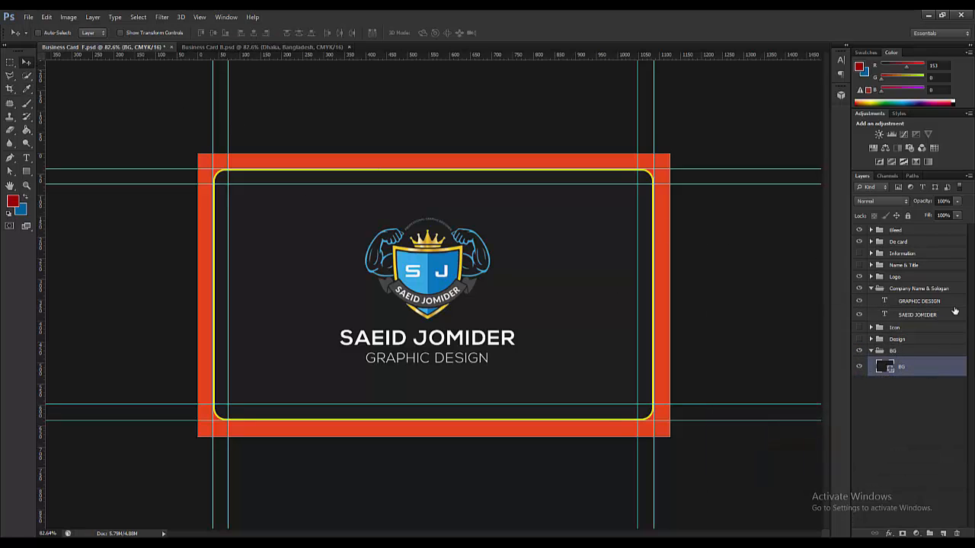
- Open Layer Style for the BG layer and enable Pattern Overlay
scroll(692, 348, "down", 1)
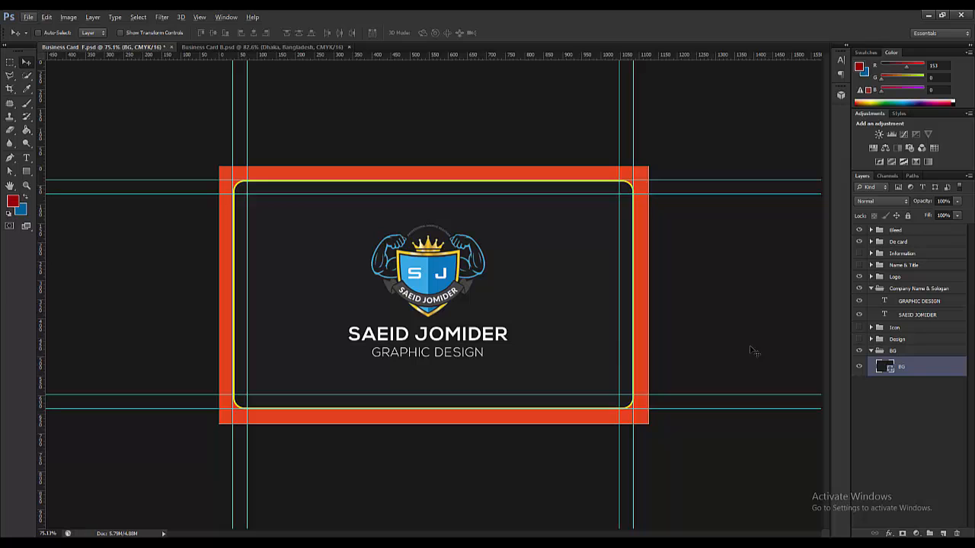
right_click(932, 367)
left_click(949, 369)
double_click(949, 369)
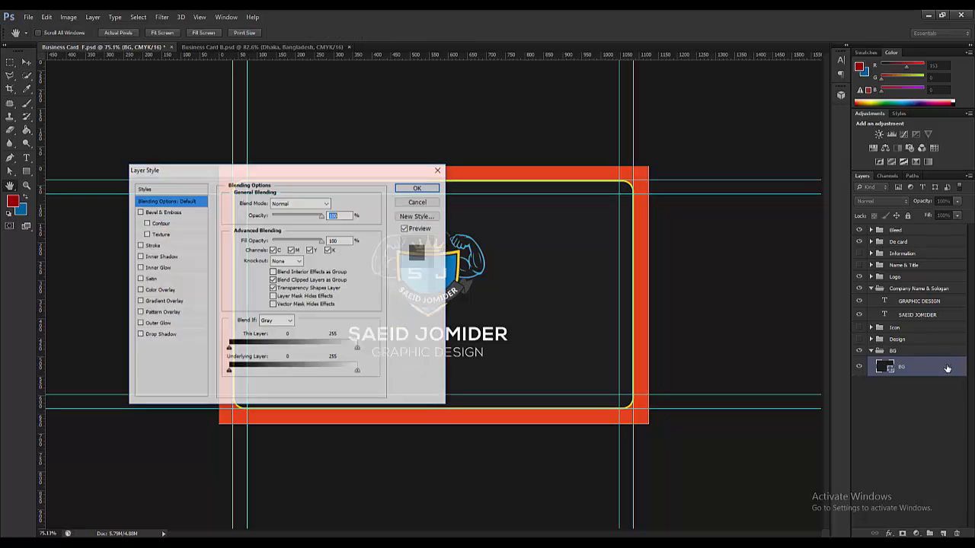
left_click_drag(294, 175, 720, 105)
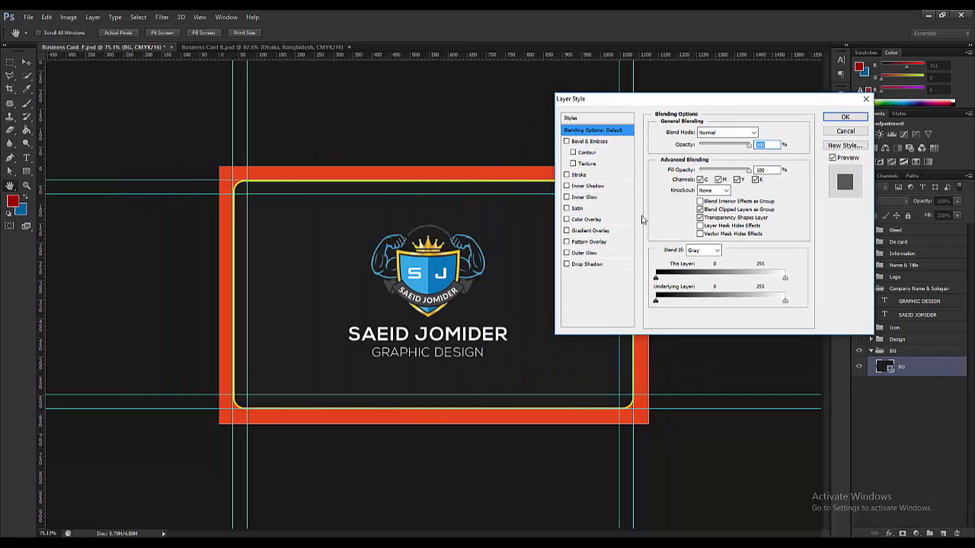
left_click(618, 244)
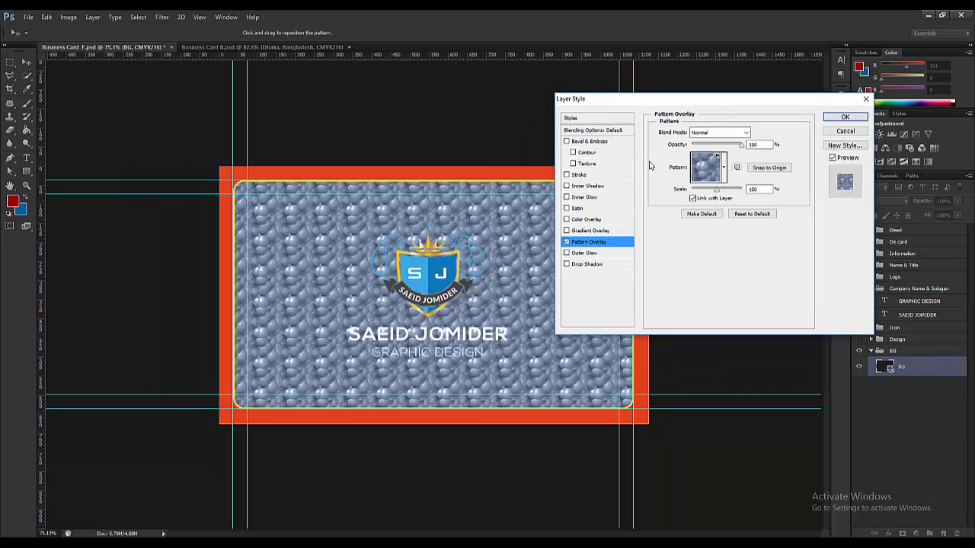
left_click_drag(672, 98, 743, 91)
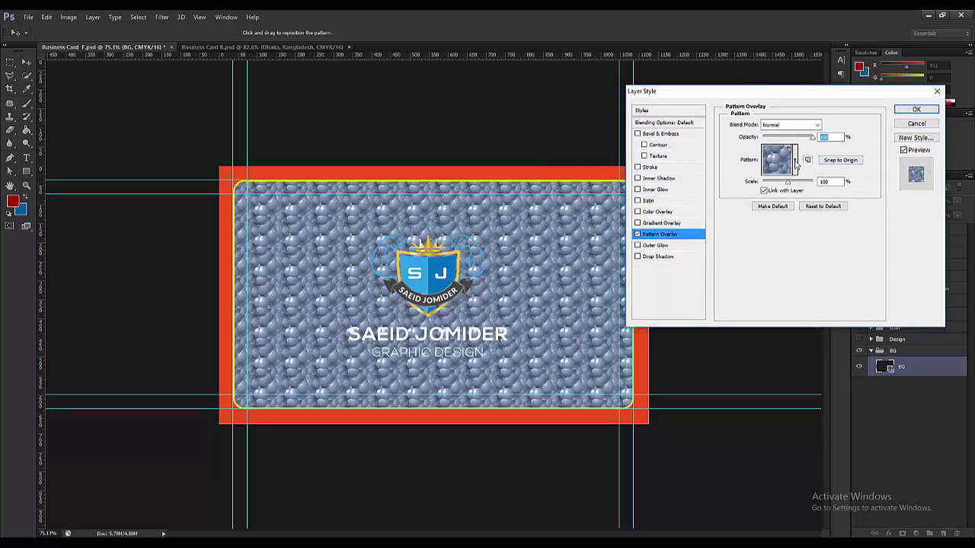
- Try a dark grey pattern, lowering its opacity and experimenting with the scale
left_click(795, 159)
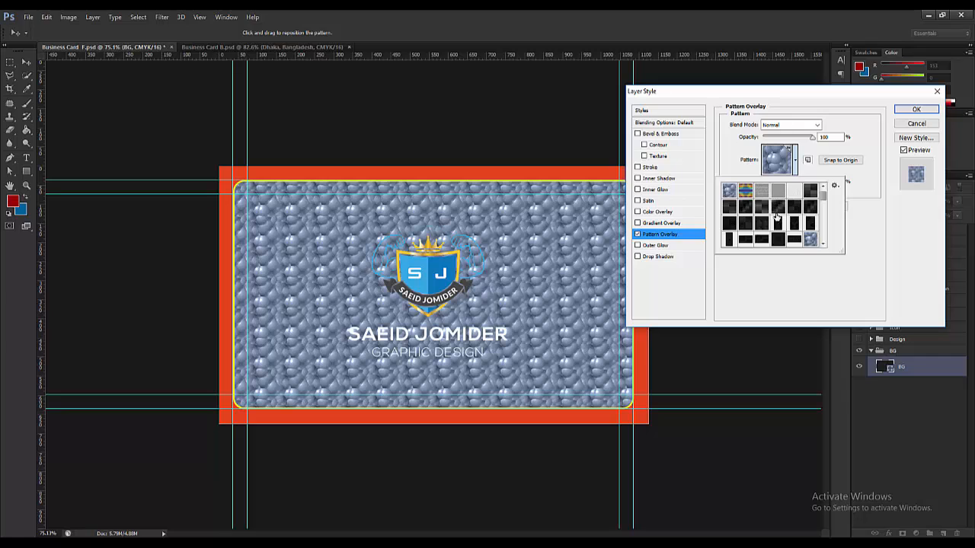
left_click(809, 195)
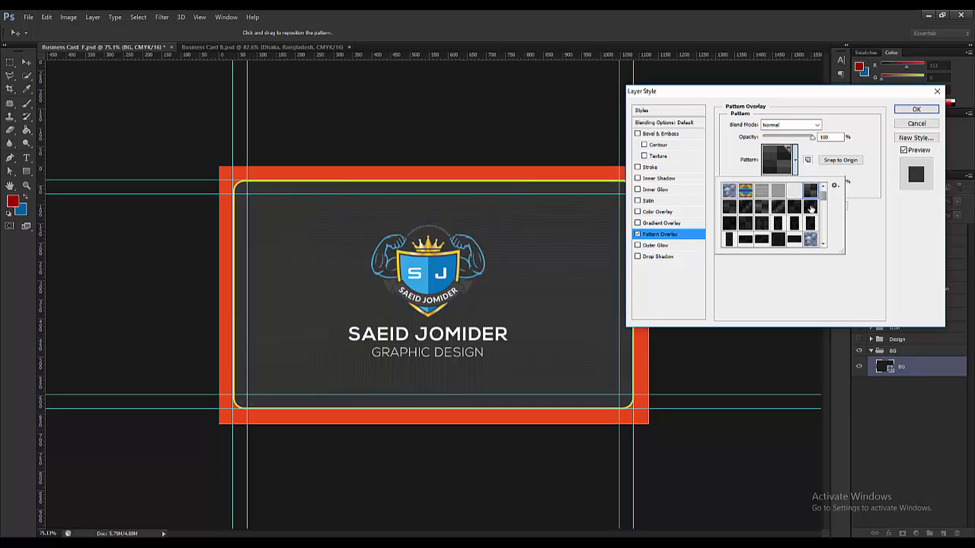
left_click(811, 141)
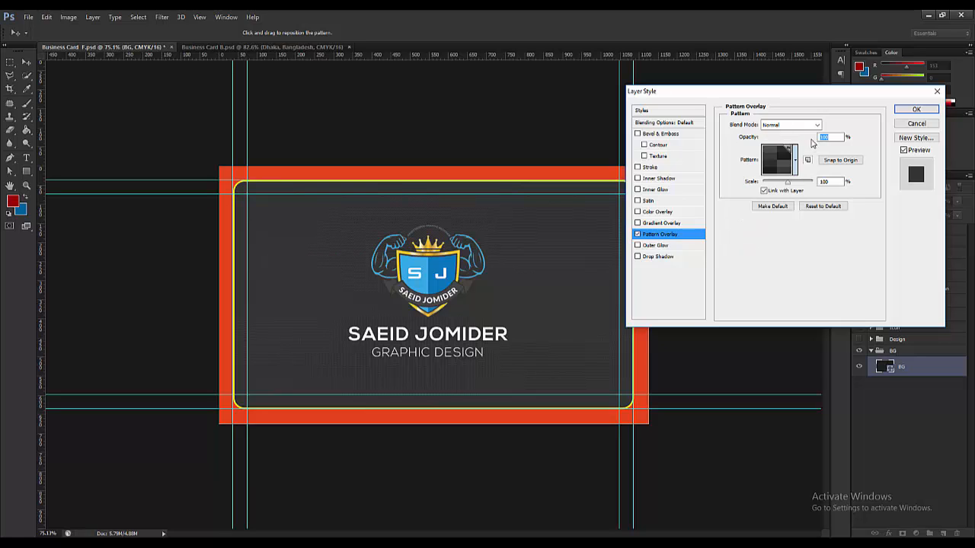
left_click_drag(812, 142, 800, 141)
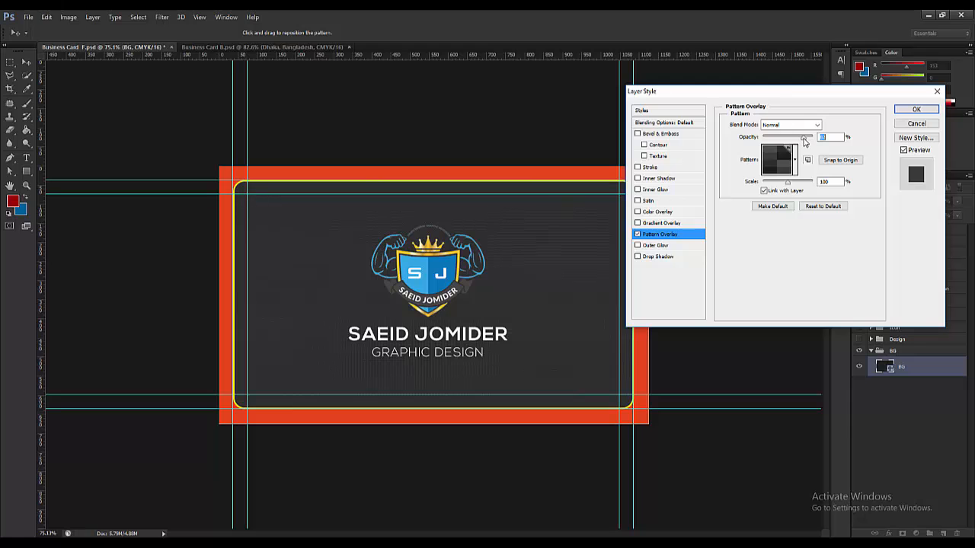
mouse_move(788, 185)
left_mouse_down()
mouse_move(797, 185)
mouse_move(788, 185)
left_mouse_up()
left_click_drag(791, 185, 789, 185)
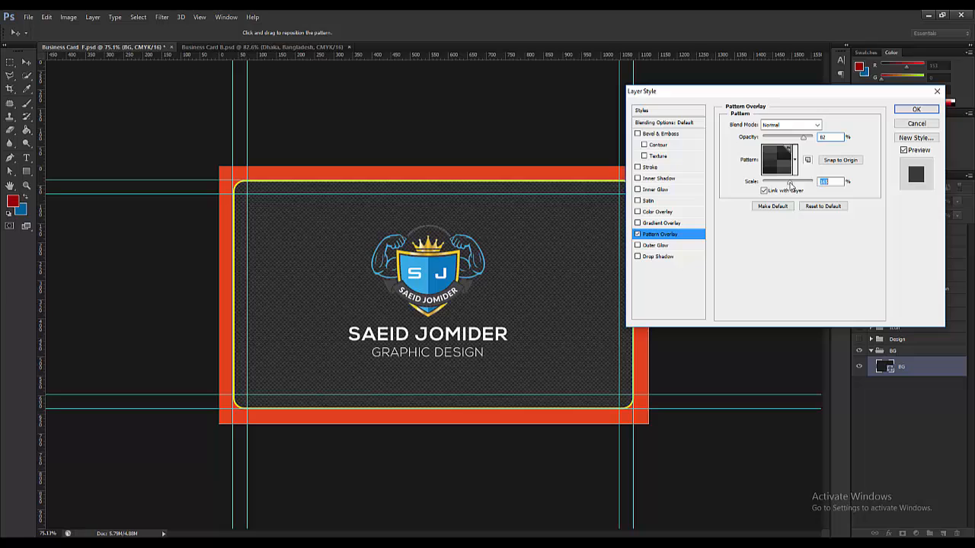
left_click(832, 183)
type("50")
left_click(821, 208)
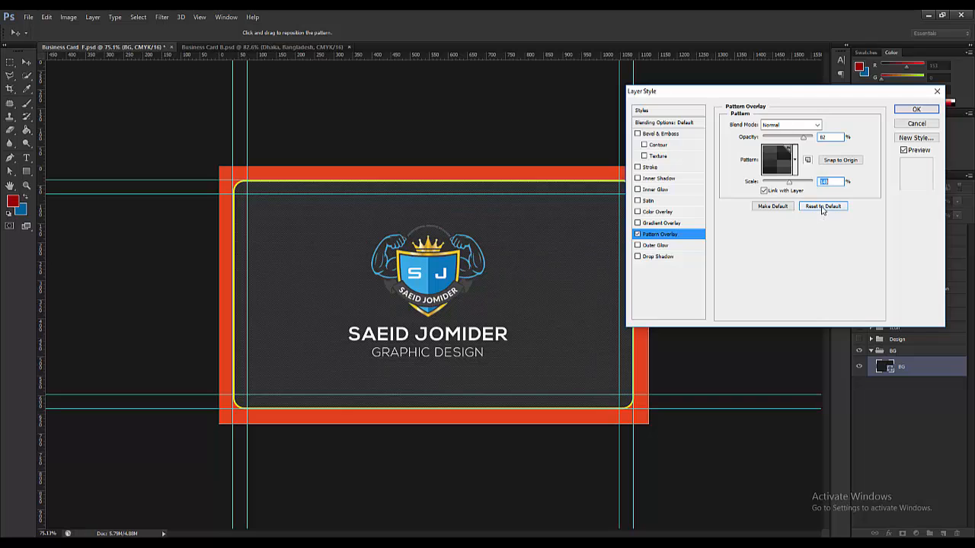
- Switch to the diagonal checker pattern and apply the overlay at 82% opacity, 127% scale
left_click(796, 160)
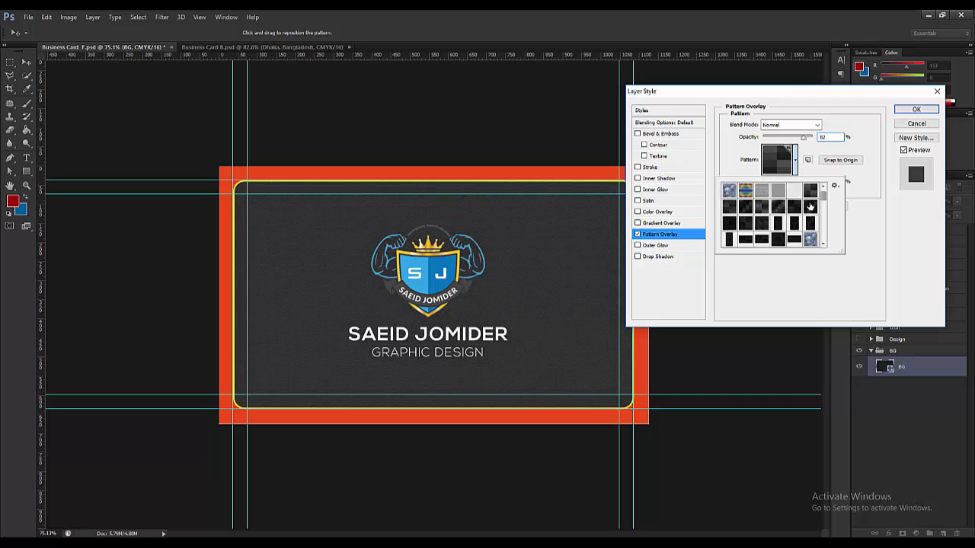
left_click(729, 223)
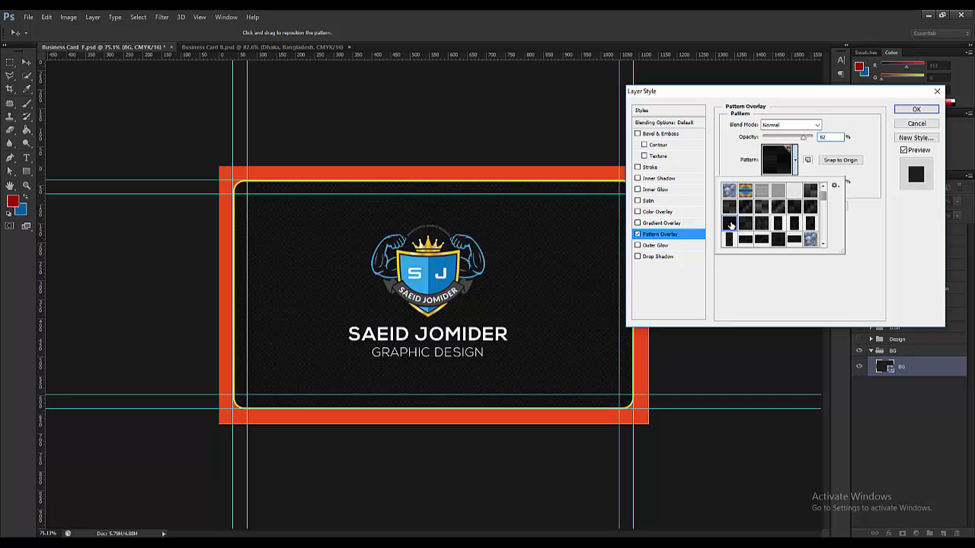
left_click(813, 175)
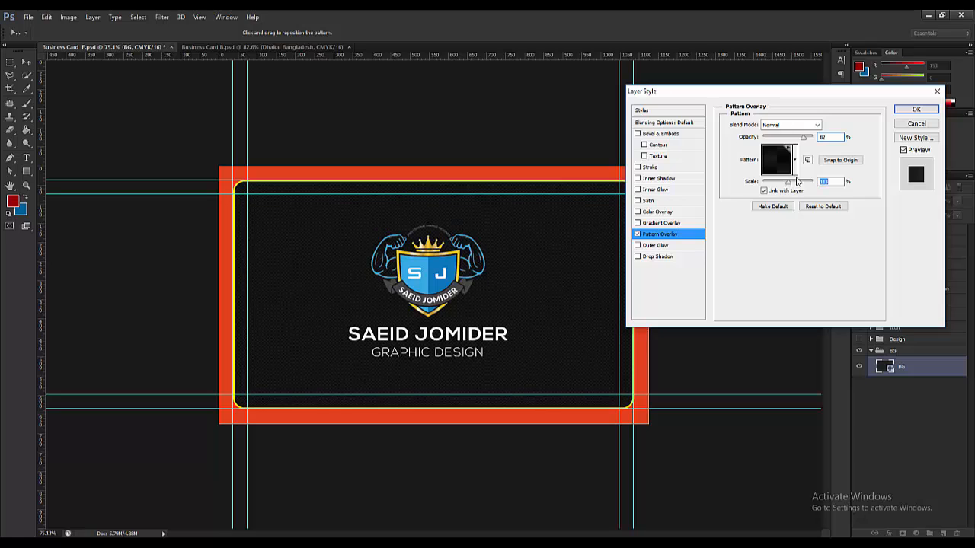
left_click(796, 162)
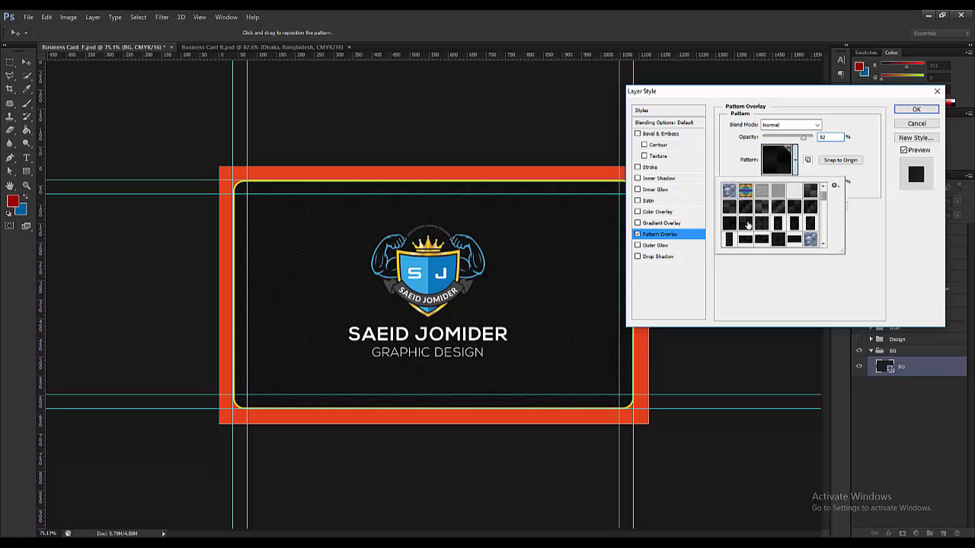
scroll(743, 228, "down", 2)
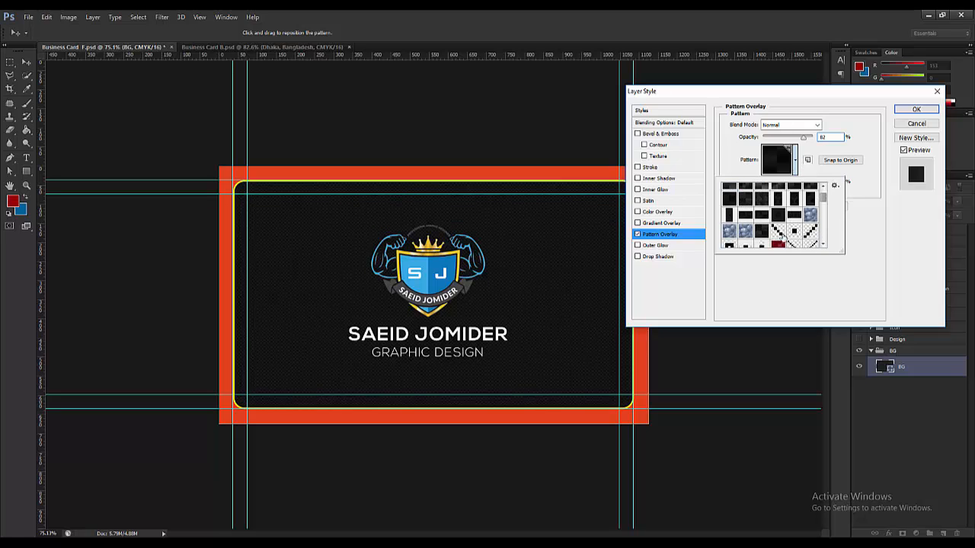
left_click(777, 233)
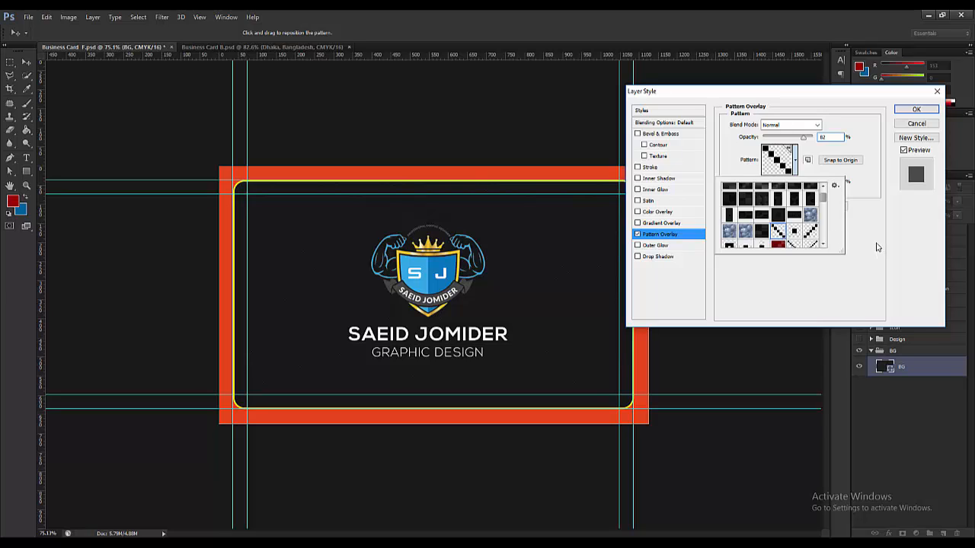
left_click(856, 231)
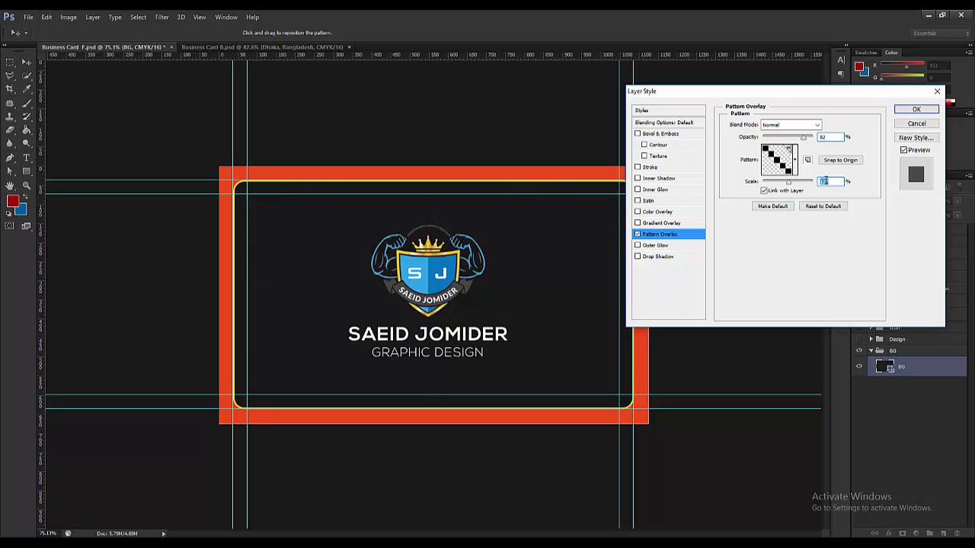
left_click(917, 110)
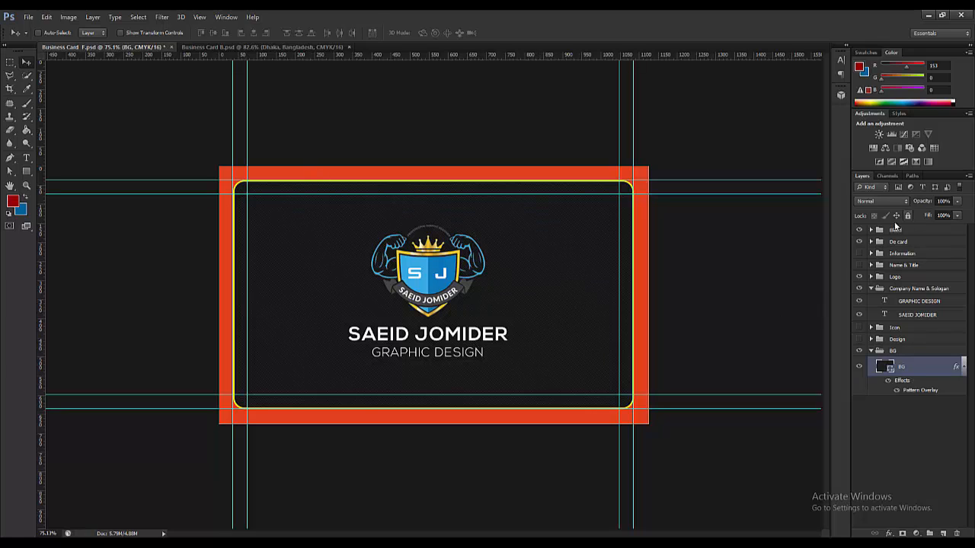
left_click(28, 17)
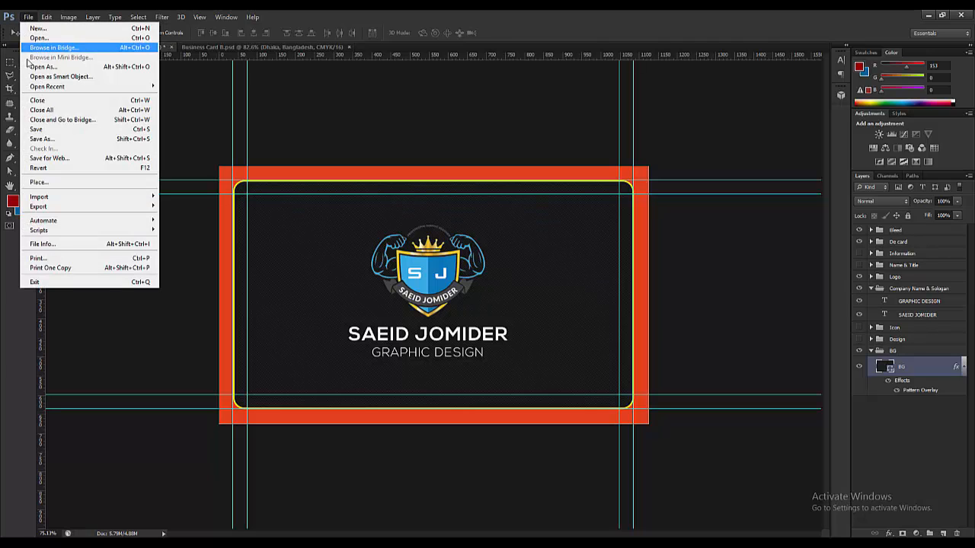
- Save the file and hide the red Bleed and yellow De card border groups
left_click(37, 129)
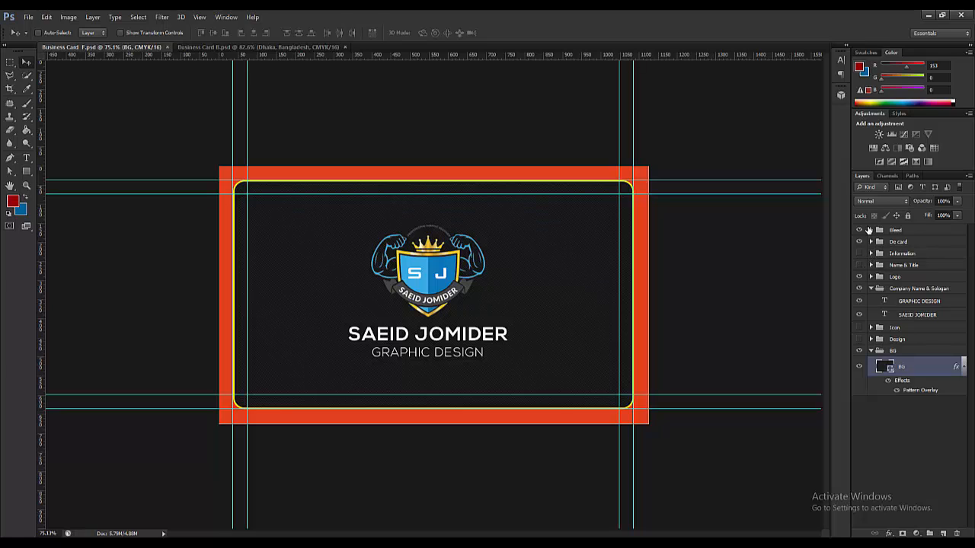
left_click(860, 229)
left_click(859, 242)
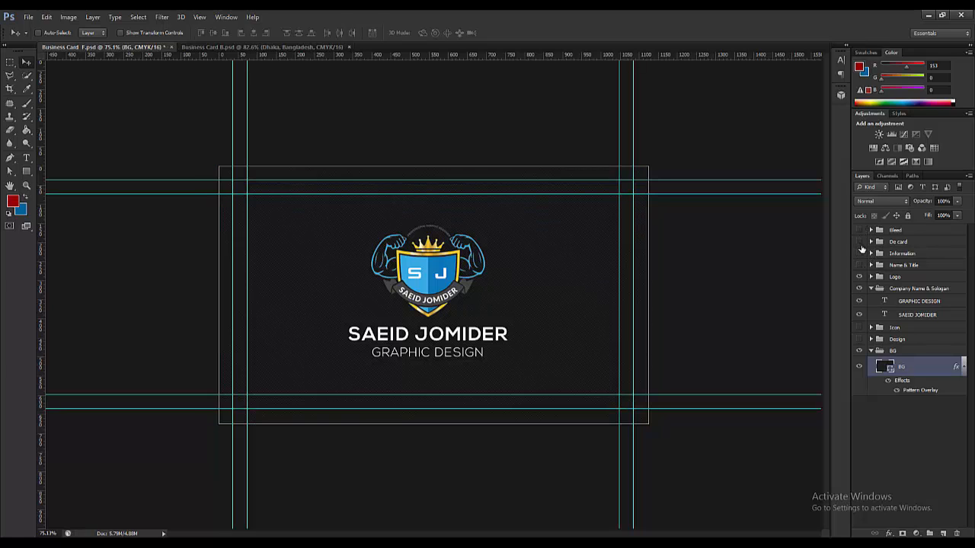
- Crop the canvas to the card's trim guides, 600 px tall
left_click(27, 172)
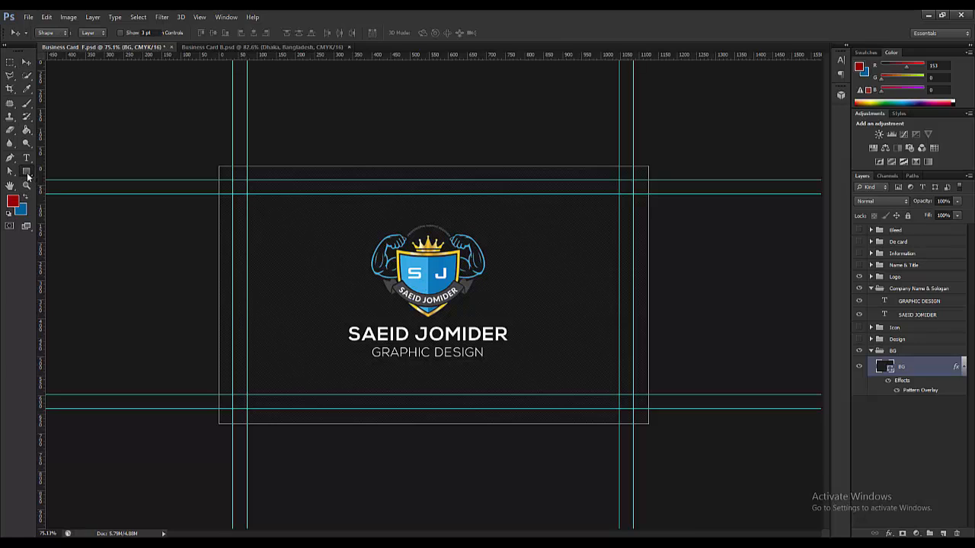
left_click(9, 89)
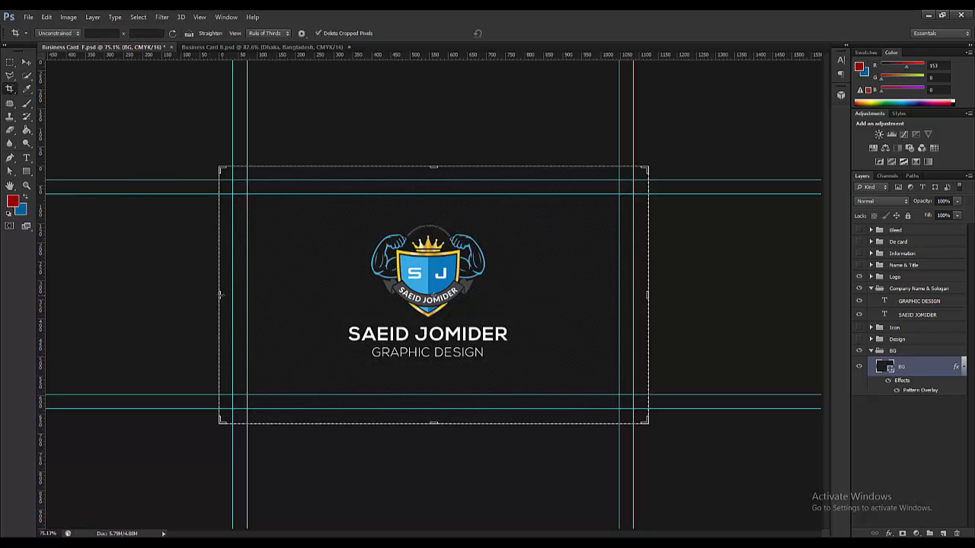
mouse_move(221, 295)
left_mouse_down()
mouse_move(245, 294)
mouse_move(227, 294)
left_mouse_up()
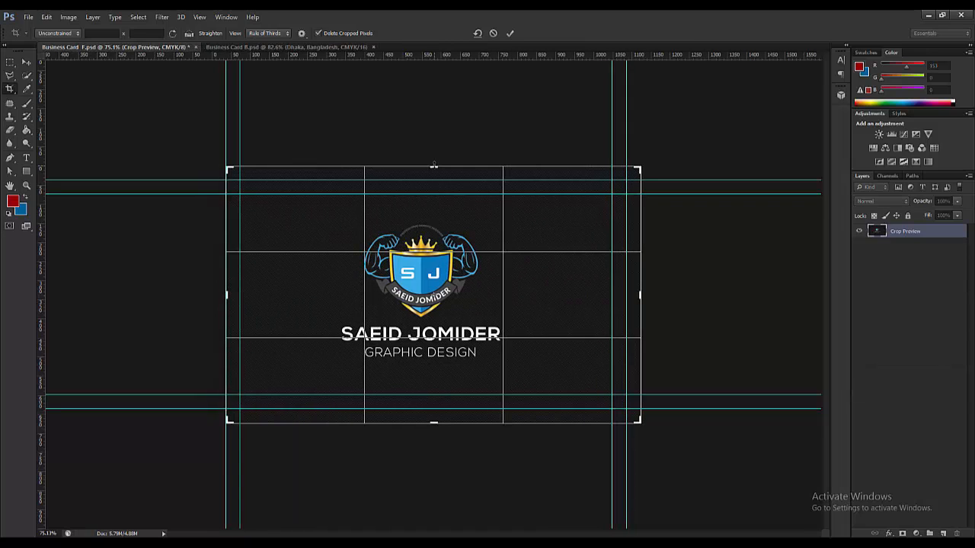
mouse_move(433, 164)
left_mouse_down()
mouse_move(433, 183)
mouse_move(433, 174)
left_mouse_up()
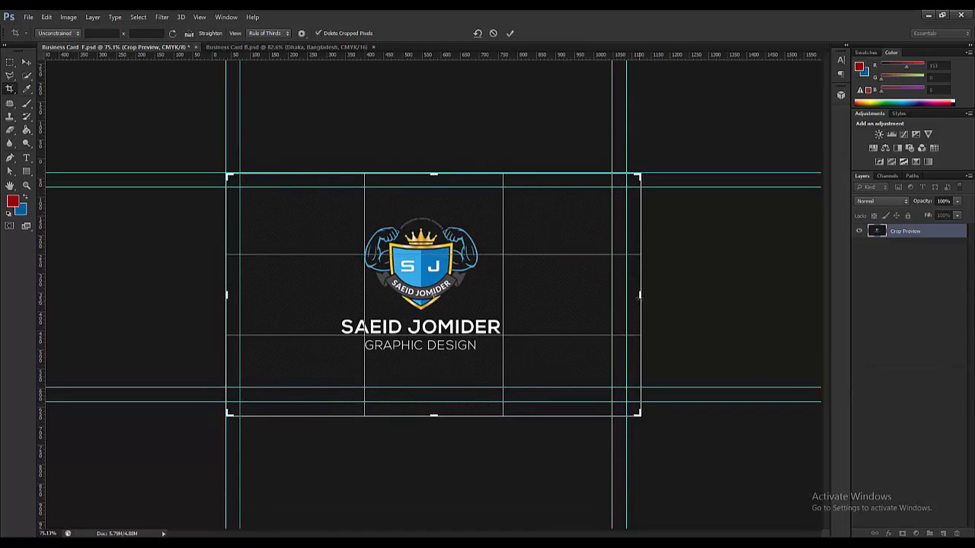
left_click_drag(640, 297, 632, 297)
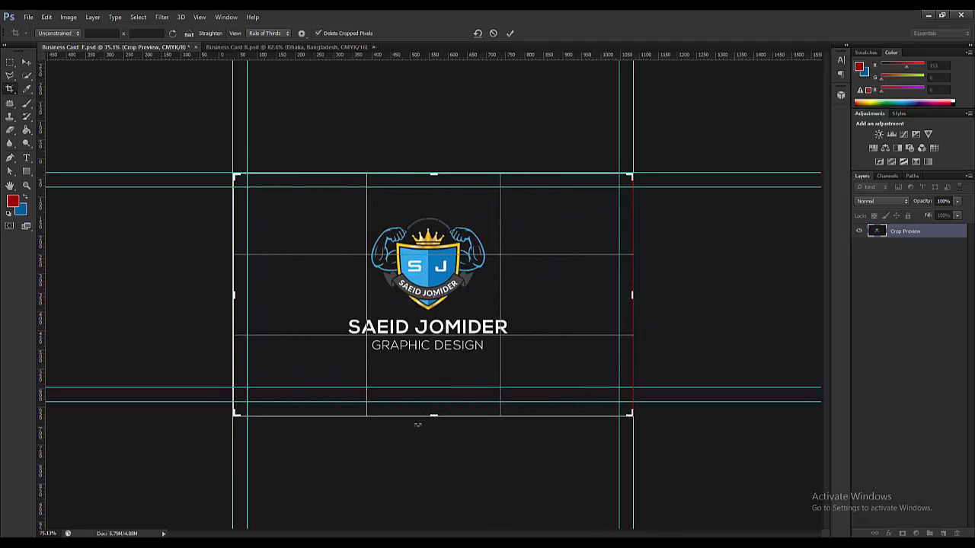
left_click_drag(433, 416, 434, 409)
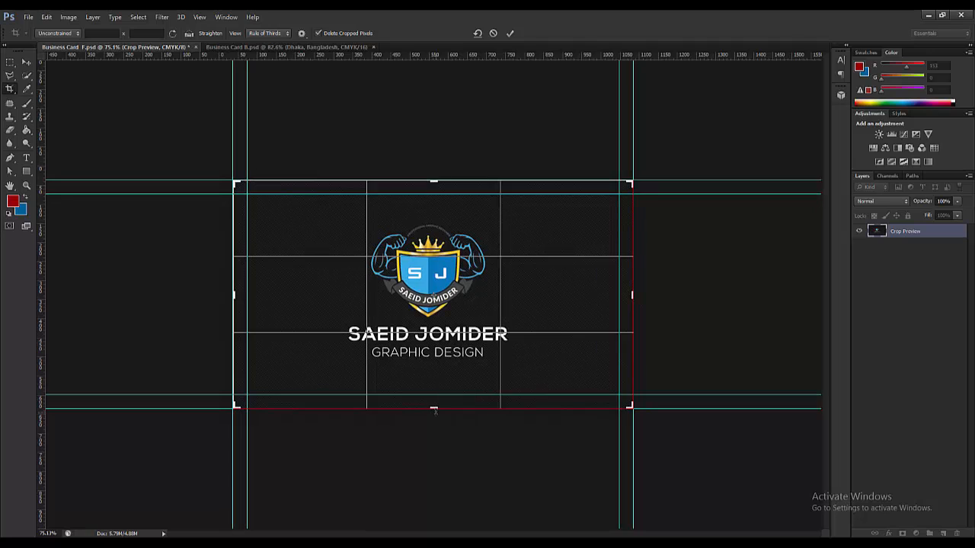
key("Return")
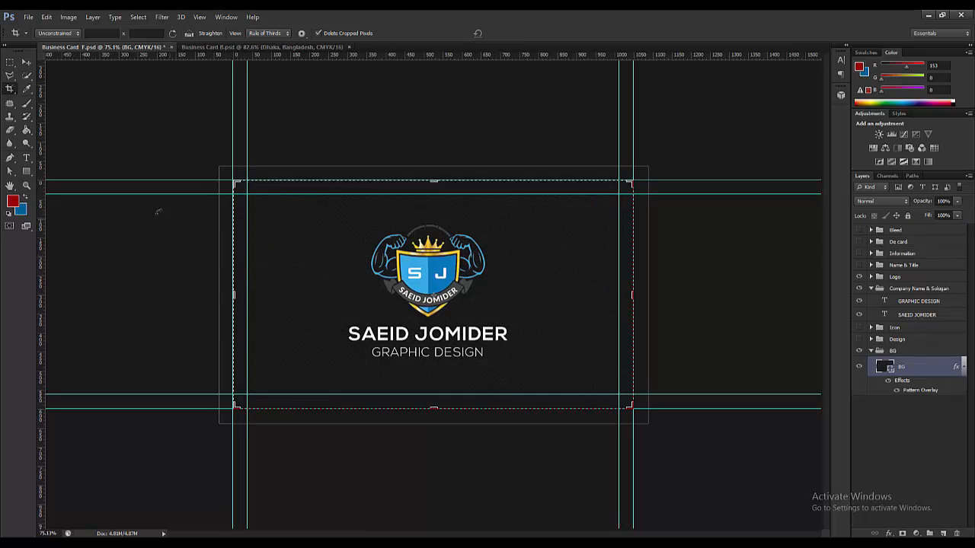
- Save a copy of the logo card as a JPEG file, accepting the quality options
left_click(28, 17)
left_click(70, 139)
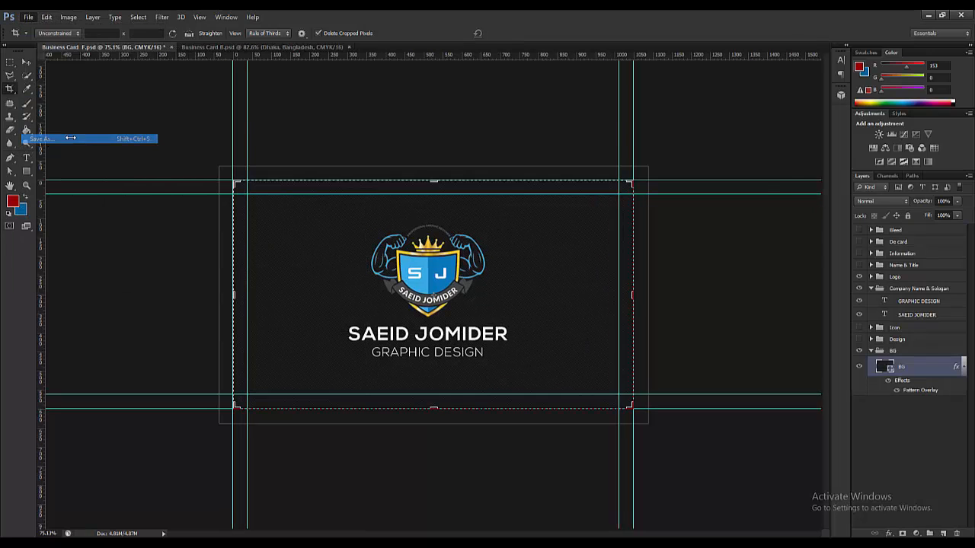
left_click(254, 393)
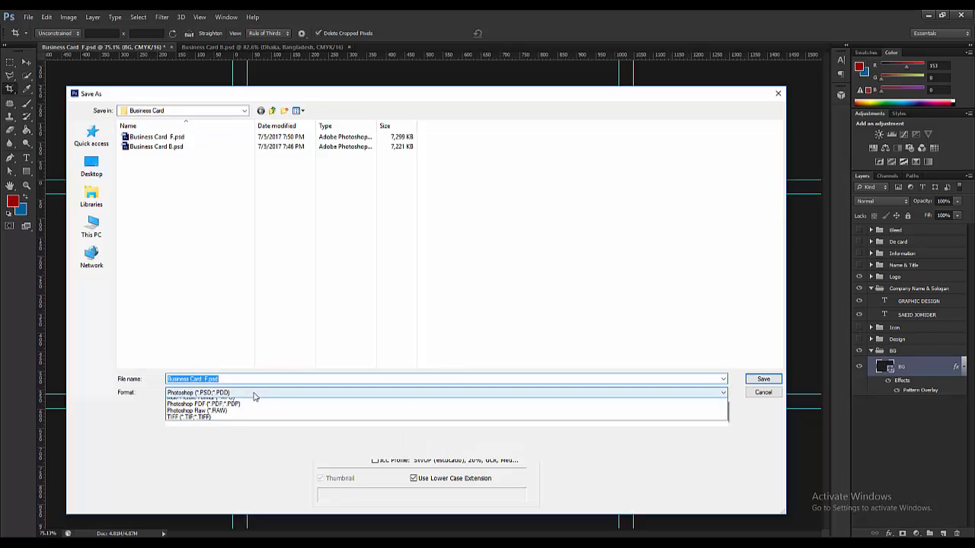
left_click(244, 415)
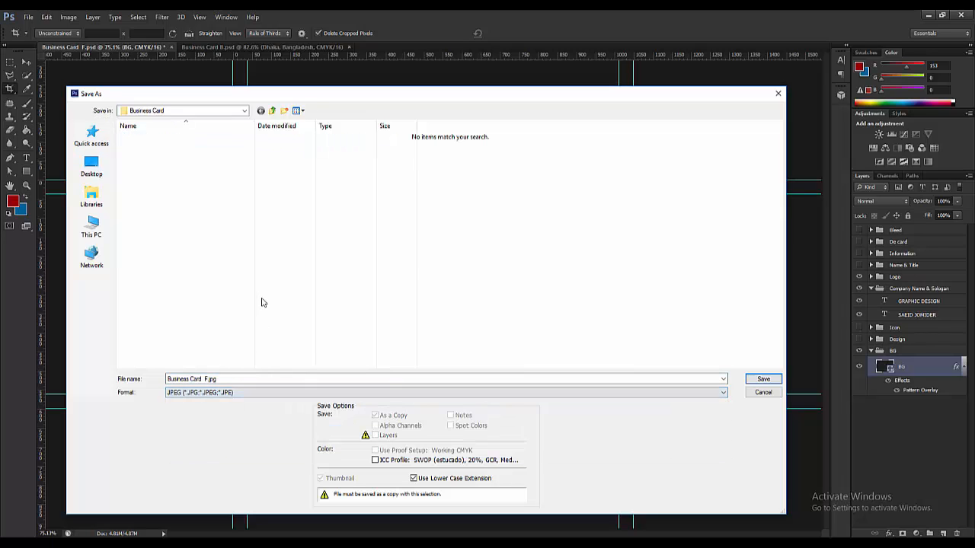
left_click(272, 376)
left_click(763, 379)
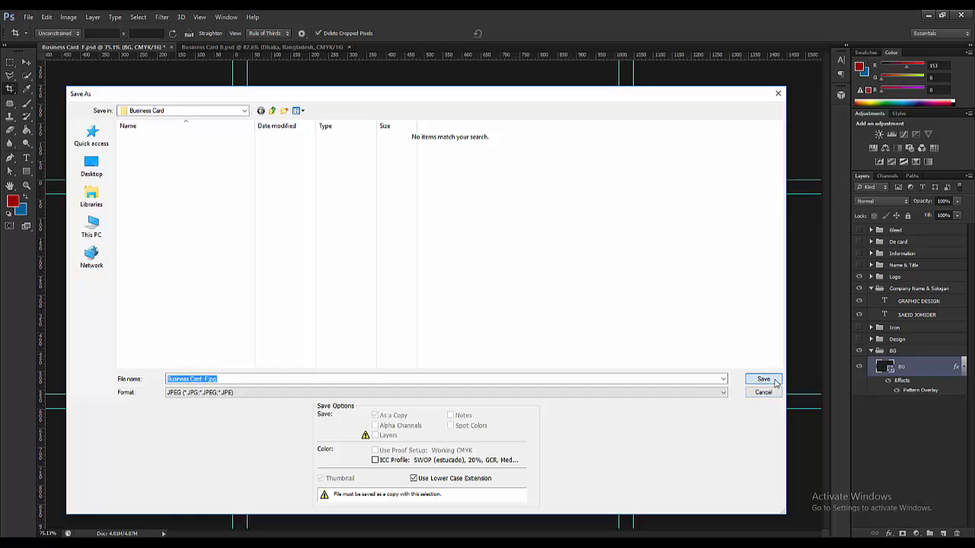
left_click(382, 115)
- Cancel the crop and make the Bleed and De card layers visible again
key("c")
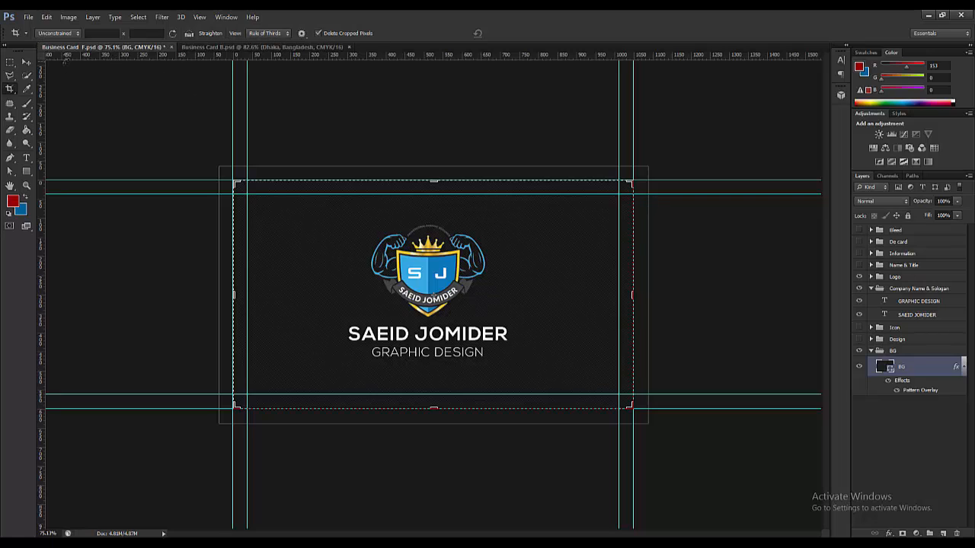
key("Escape")
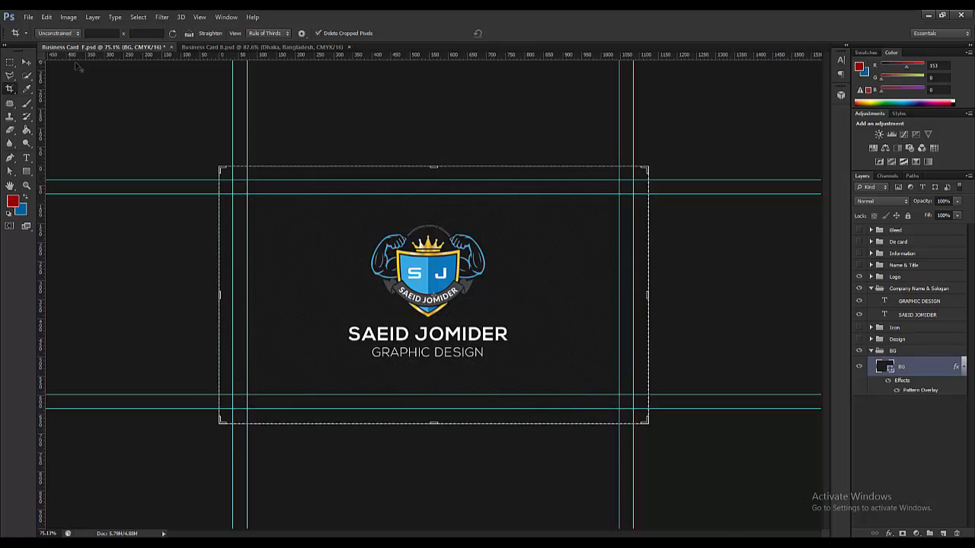
left_click(27, 65)
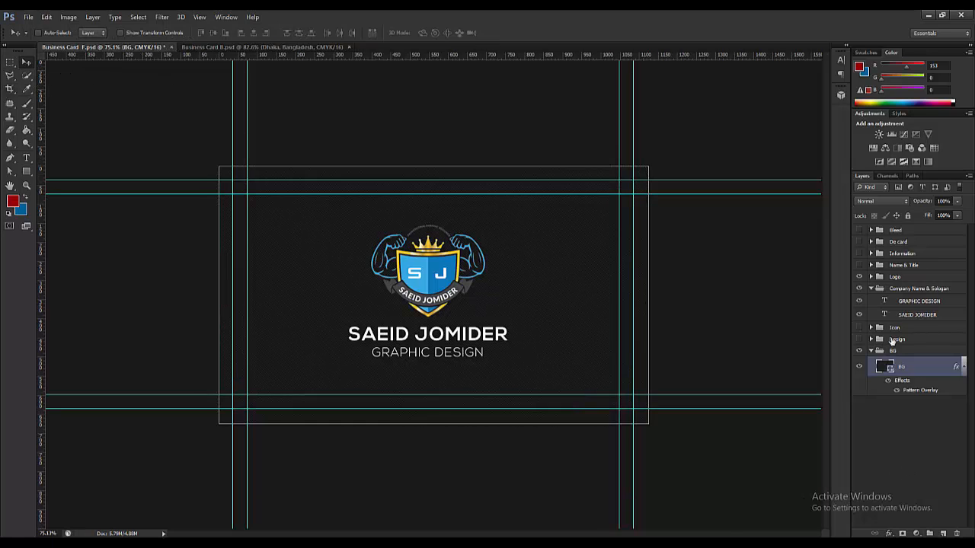
left_click(859, 230)
left_click(859, 241)
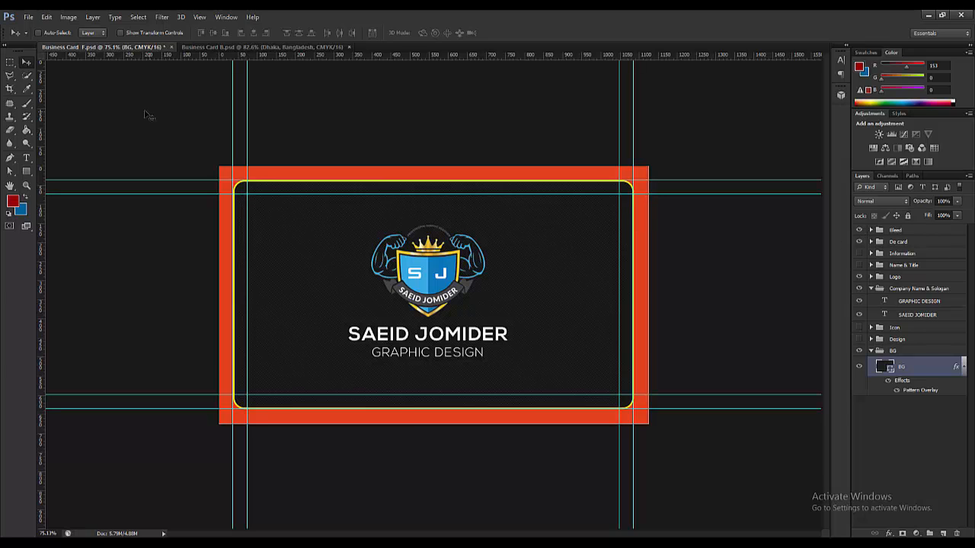
- Save Business Card F, then switch to Business Card B and expand its BG group
left_click(26, 17)
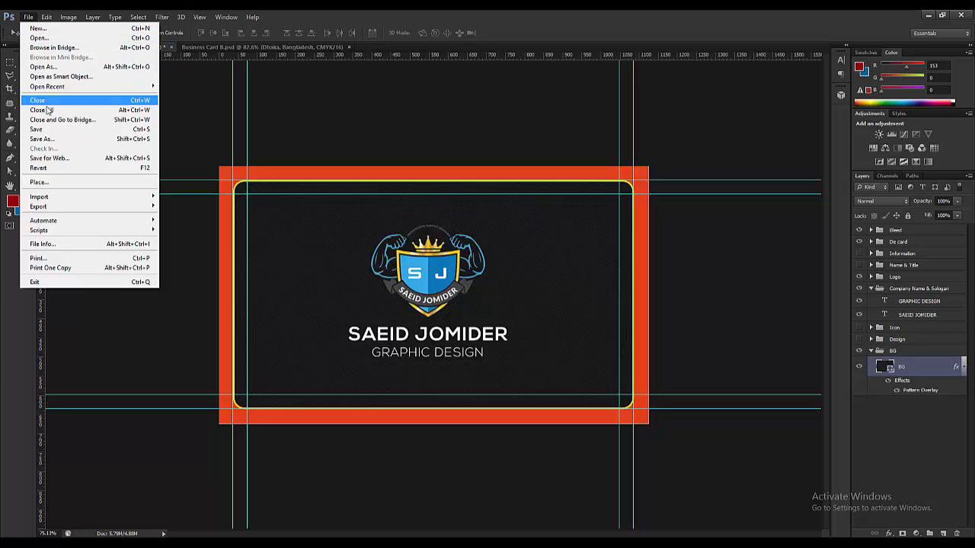
left_click(48, 129)
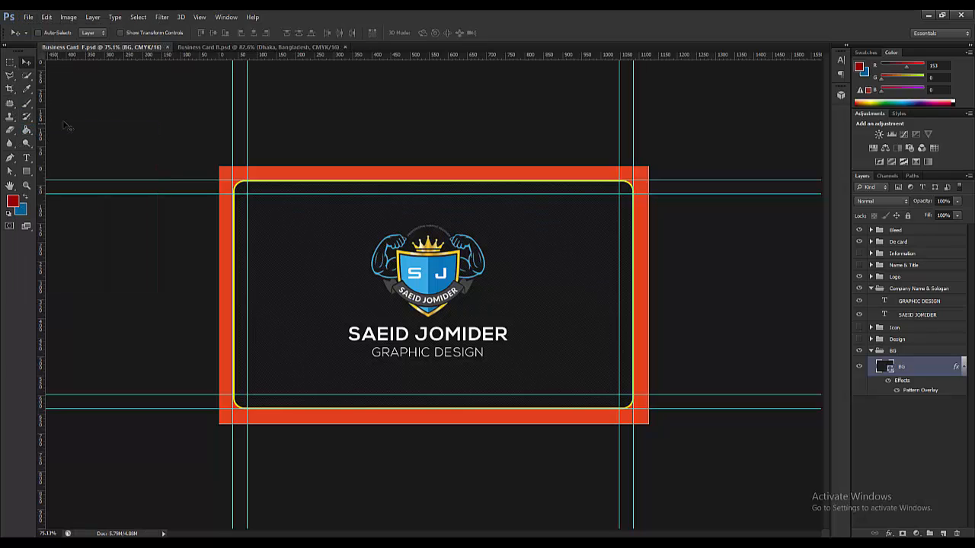
left_click(221, 47)
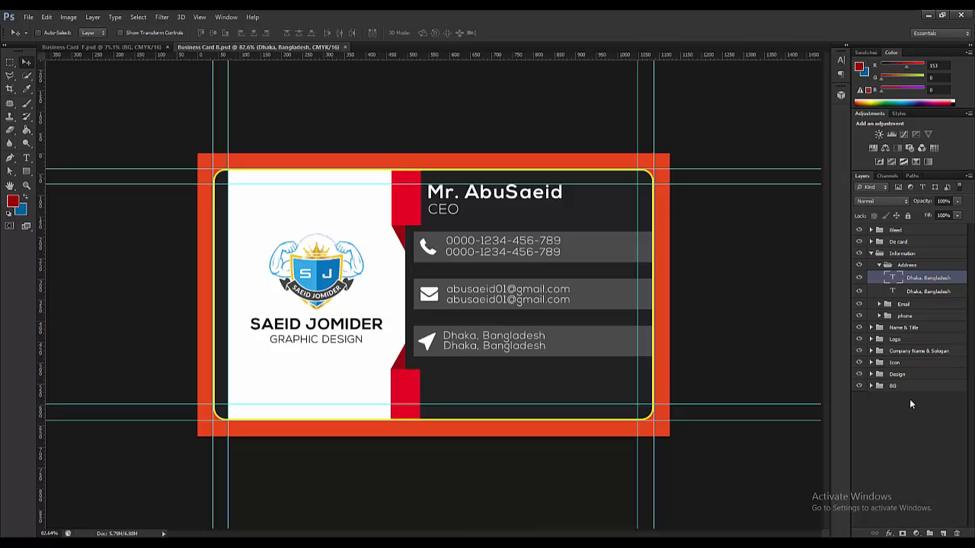
left_click(871, 386)
- Duplicate the BG layer in Business Card F, undo it, and return to Business Card B
left_click(125, 47)
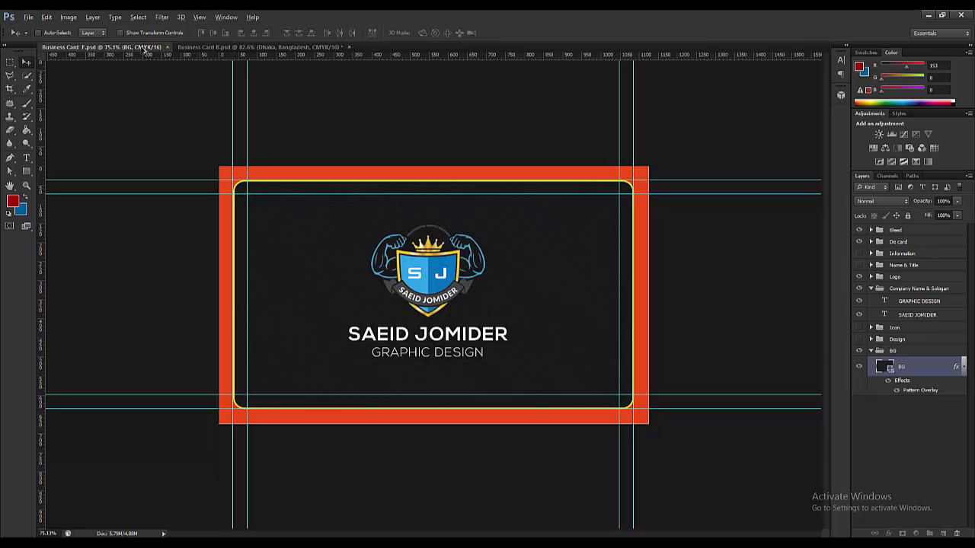
left_click(190, 48)
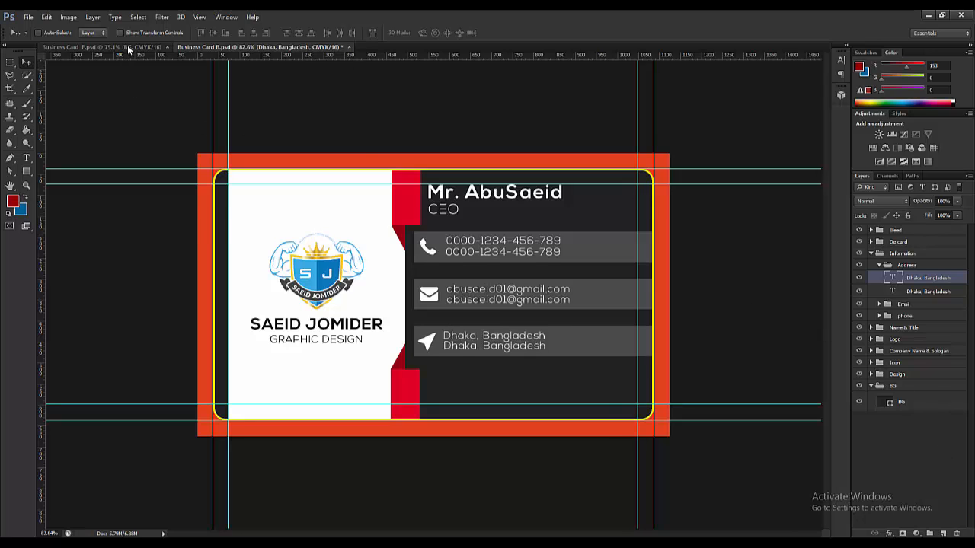
left_click(103, 47)
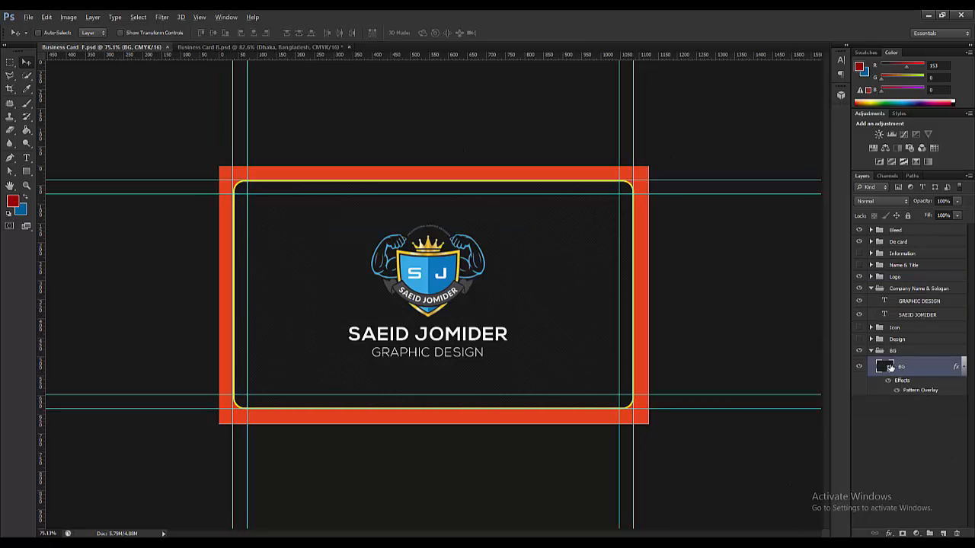
left_click_drag(889, 368, 945, 384)
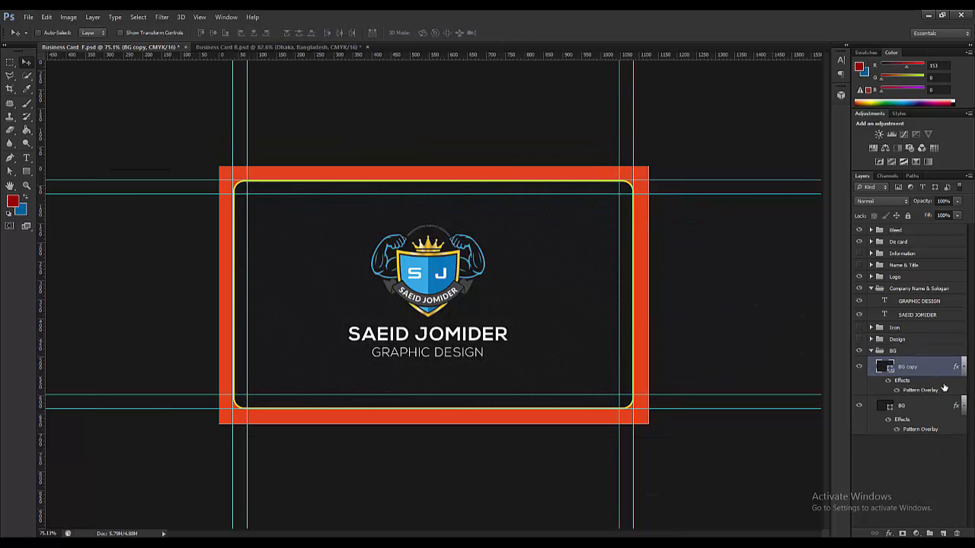
key("ctrl+z")
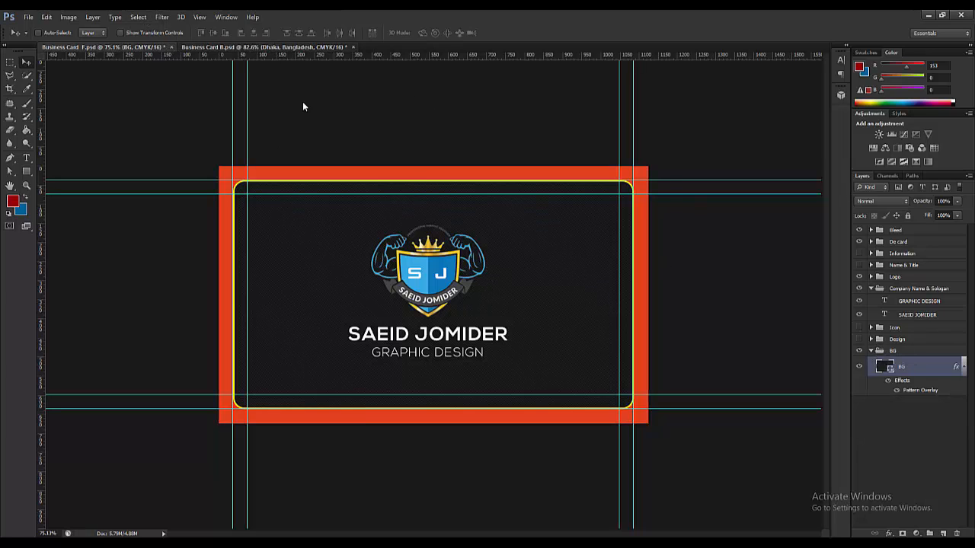
key("ctrl+Tab")
left_click(501, 387, "ctrl")
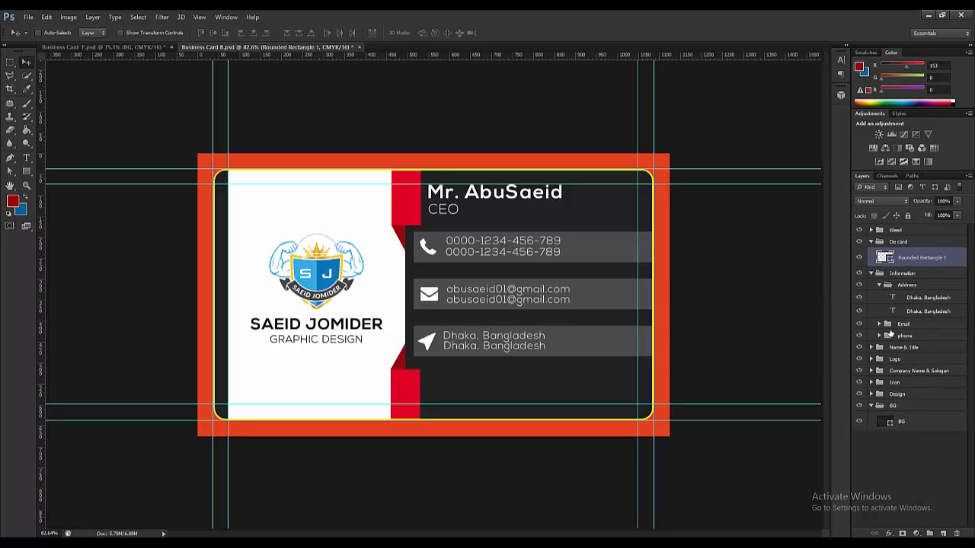
- Collapse the Address and De card groups, hide Rectangle 2, and select the BG layer
left_click(877, 285)
left_click(871, 242)
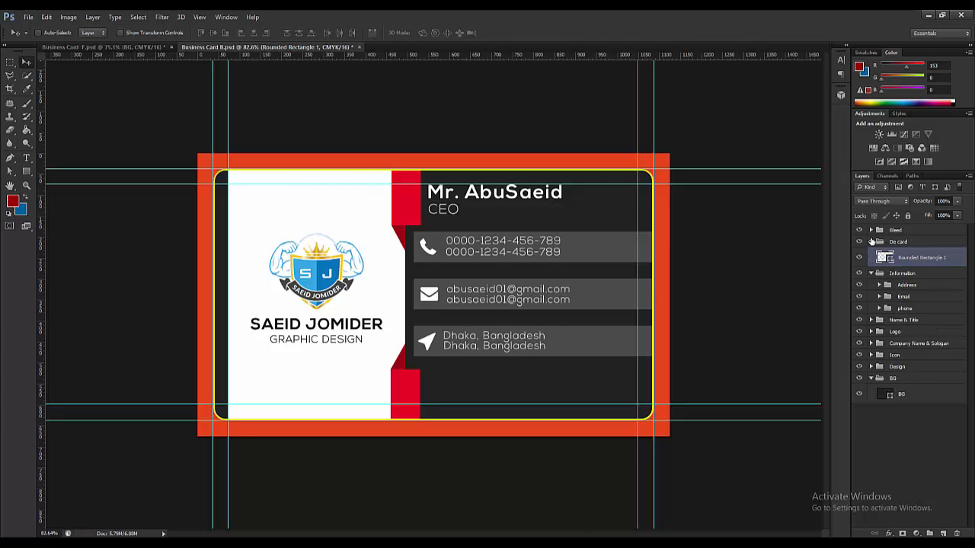
left_click(903, 325)
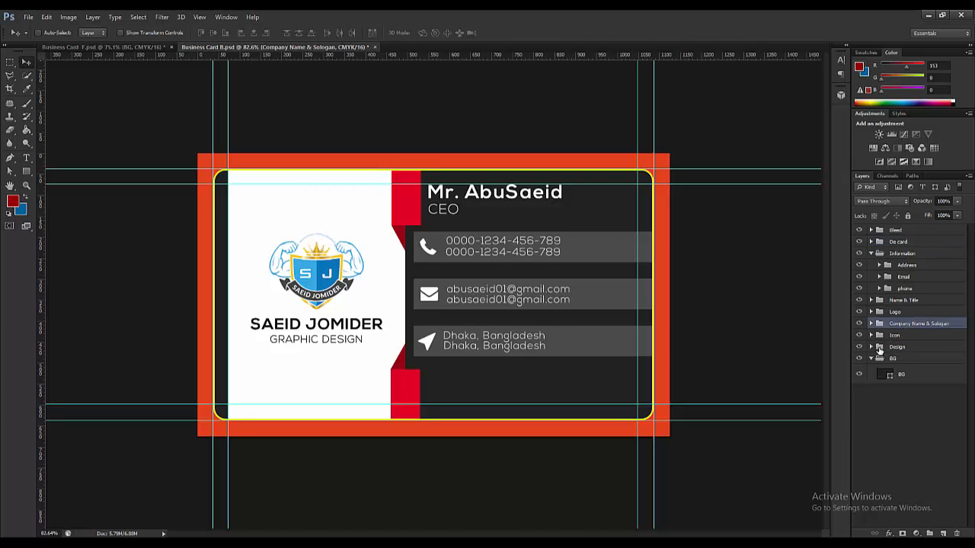
left_click(871, 347)
scroll(914, 388, "down", 2)
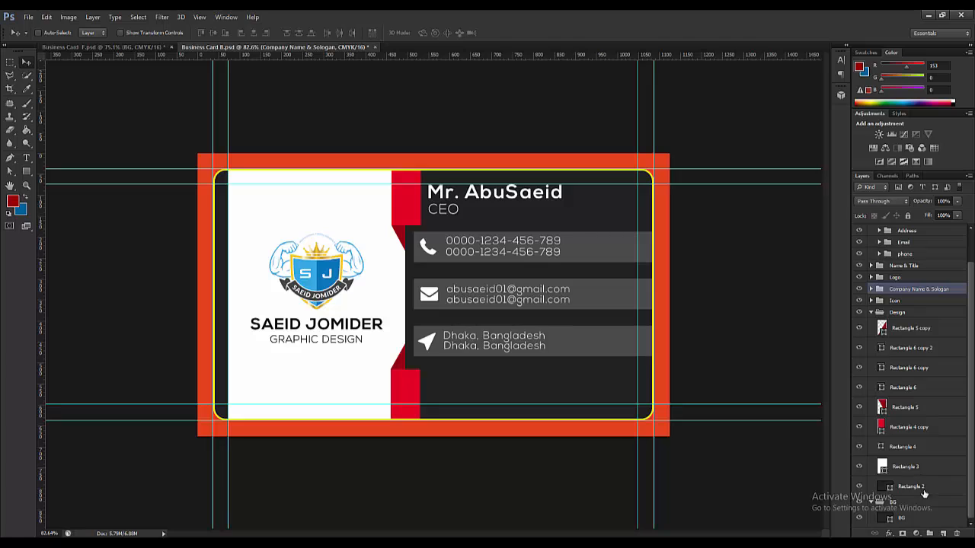
left_click(920, 488)
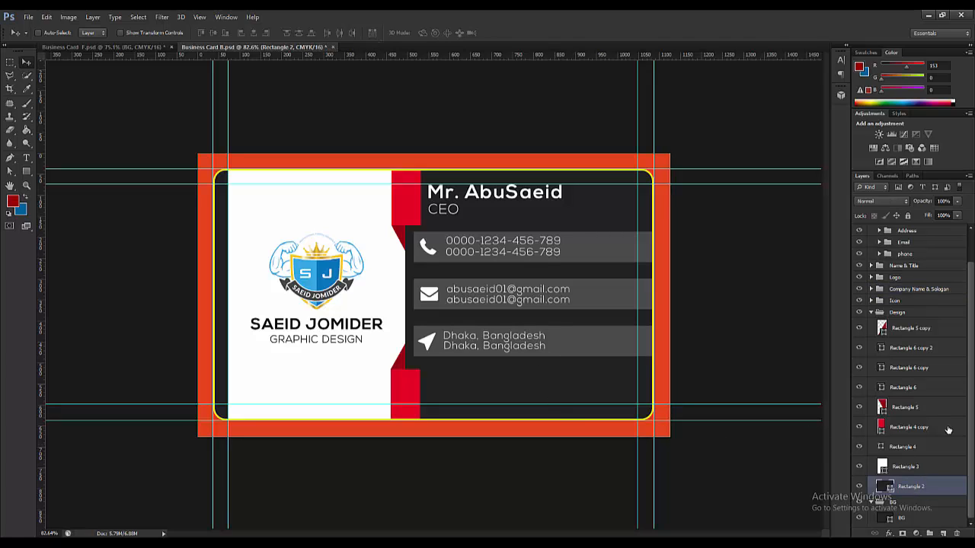
left_click(860, 486)
left_click(861, 488)
left_click(861, 488)
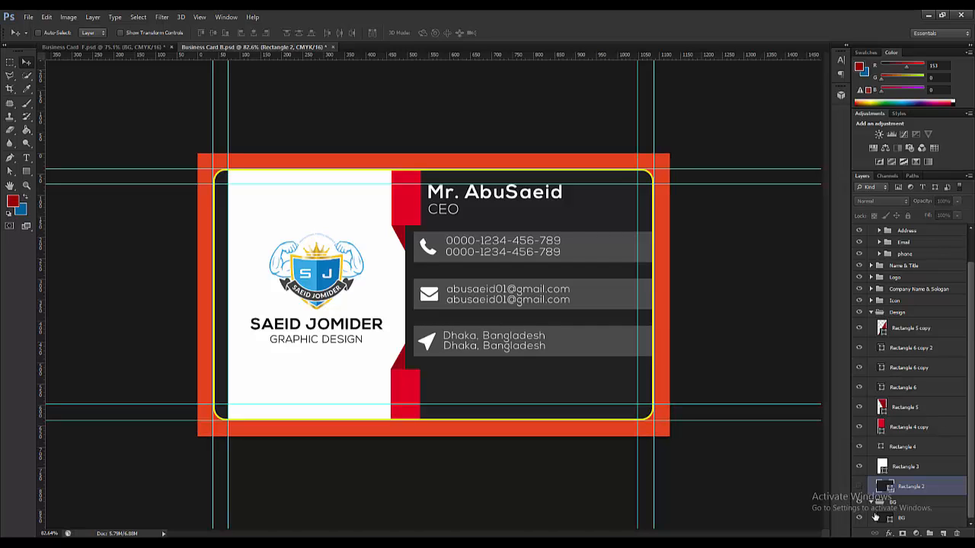
left_click(914, 523)
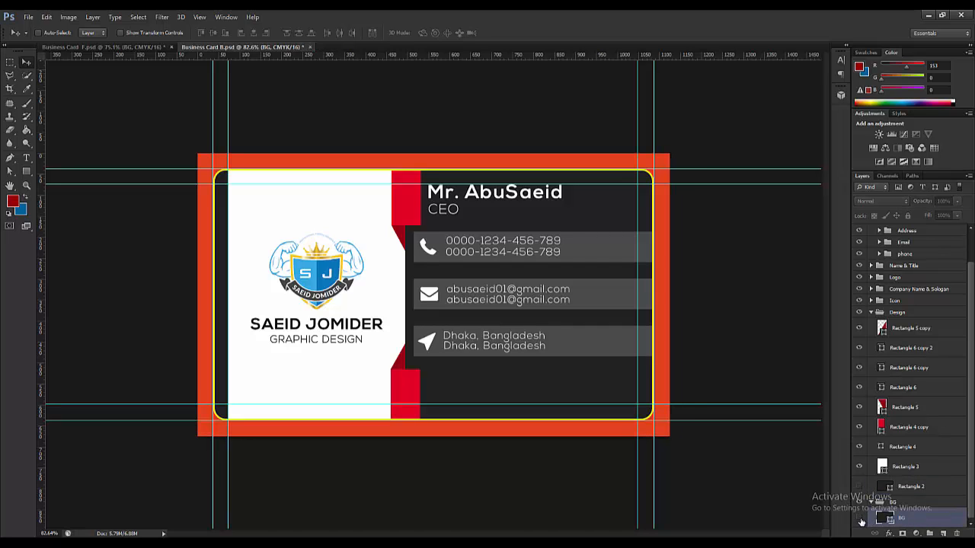
left_click(860, 519)
left_click(860, 519)
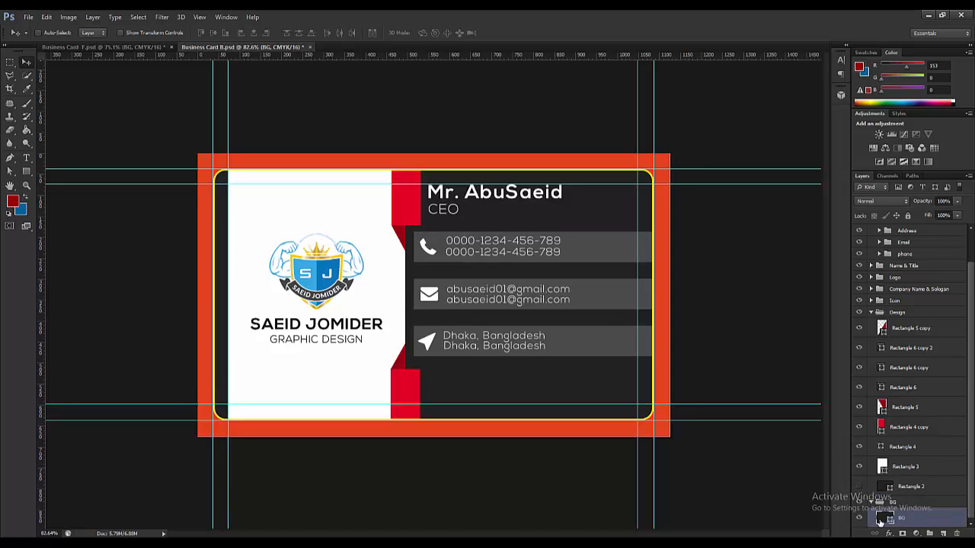
- Apply a Pattern Overlay with the dark diagonal-checker pattern to BG and edit its scale
double_click(922, 519)
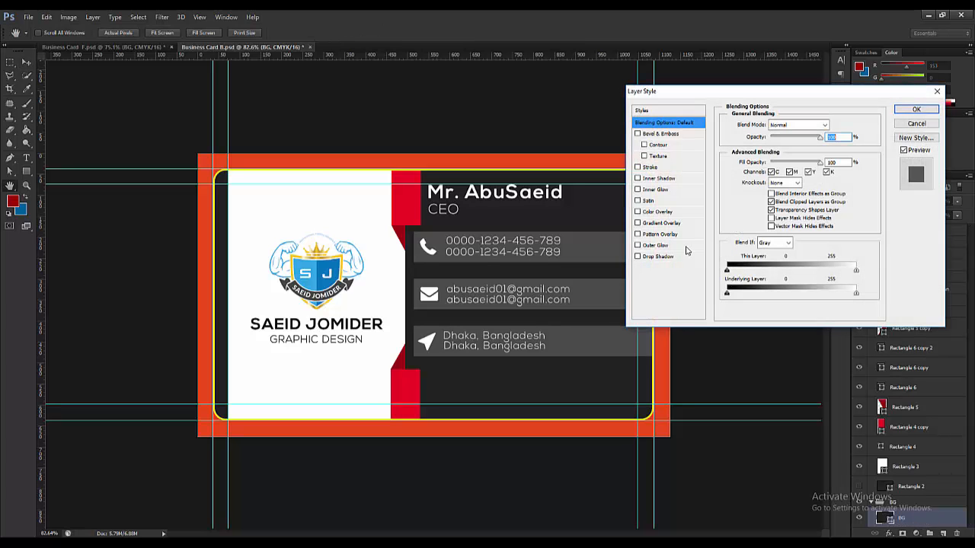
left_click(660, 234)
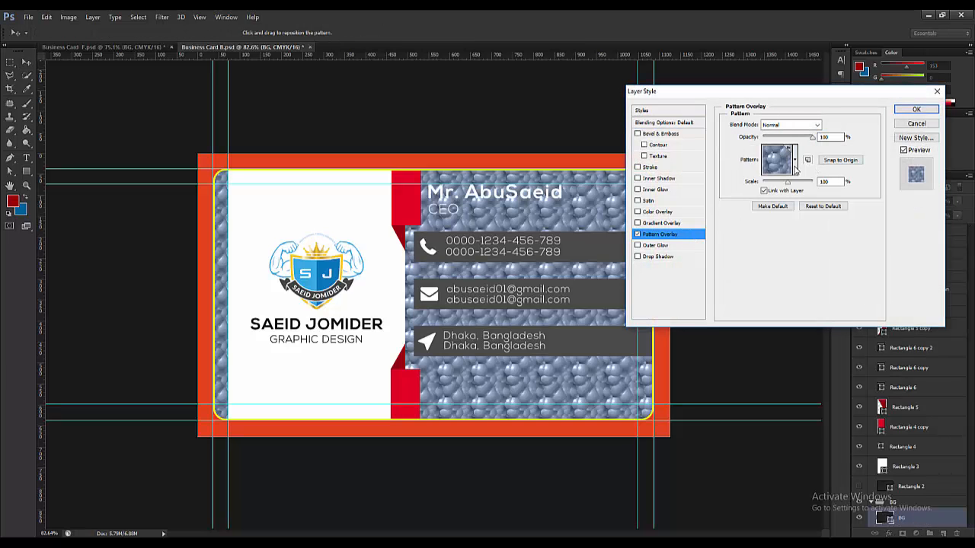
left_click(796, 160)
left_click(777, 222)
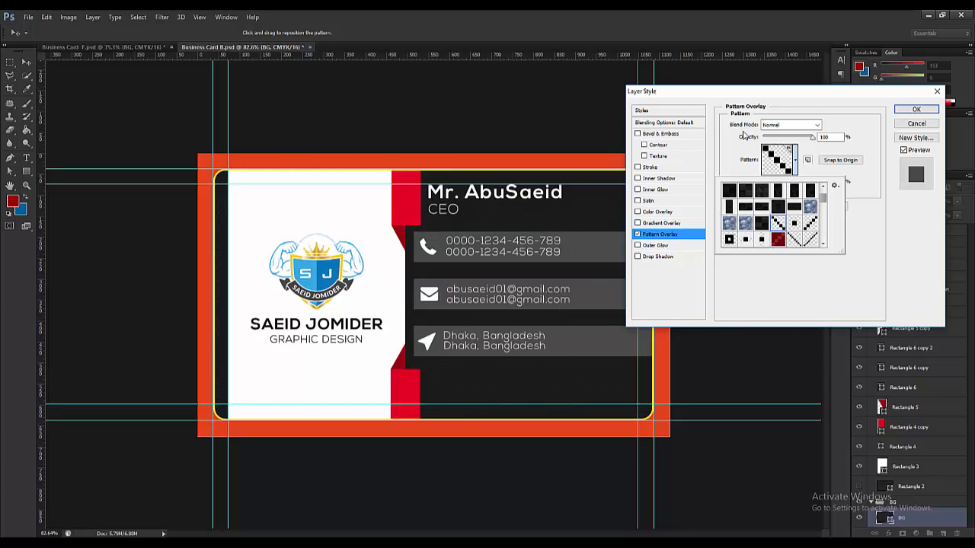
left_click(854, 193)
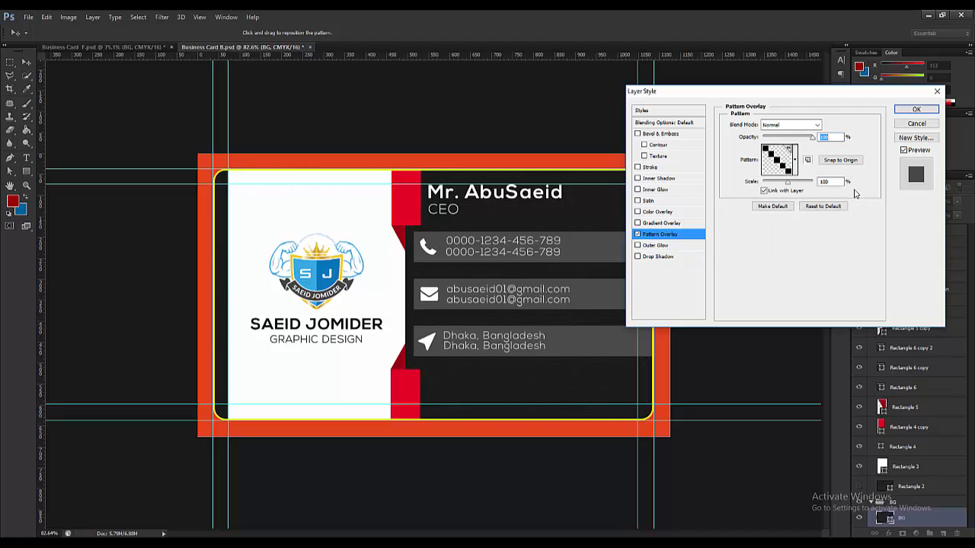
left_click(828, 181)
double_click(825, 182)
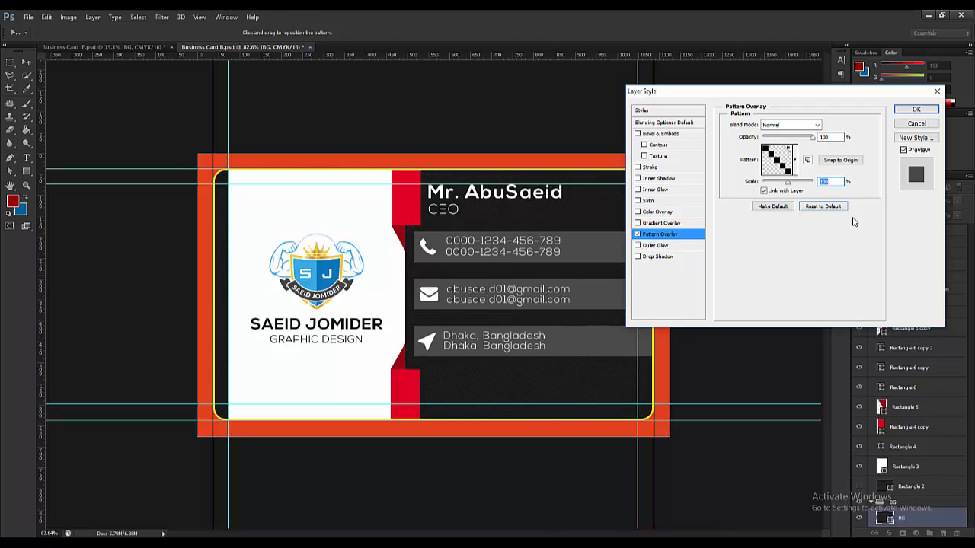
- Confirm the Layer Style dialog so the BG layer gets the diagonal-checker Pattern Overlay
left_click(910, 110)
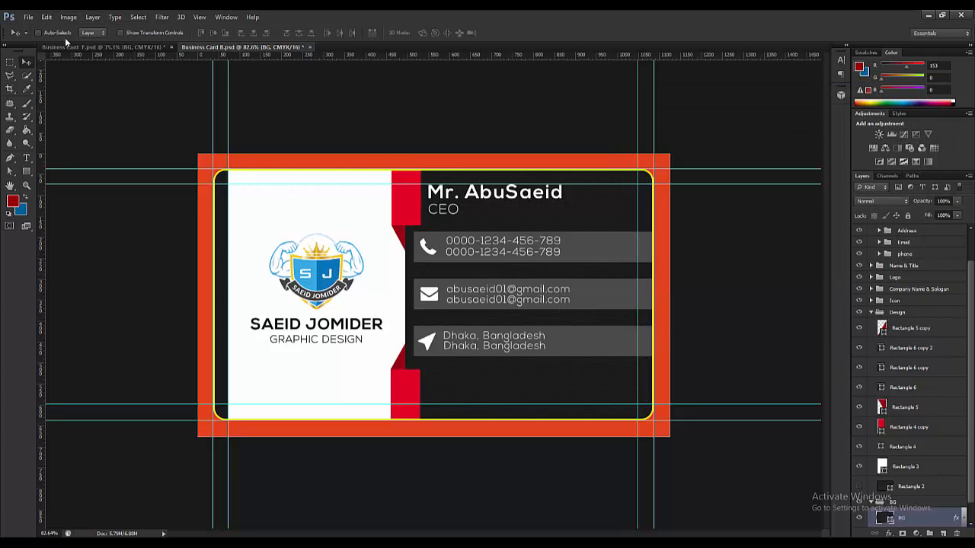
- Save Business Card B, collapse the Design and Information groups, and hide the Bleed and De card layers
left_click(28, 16)
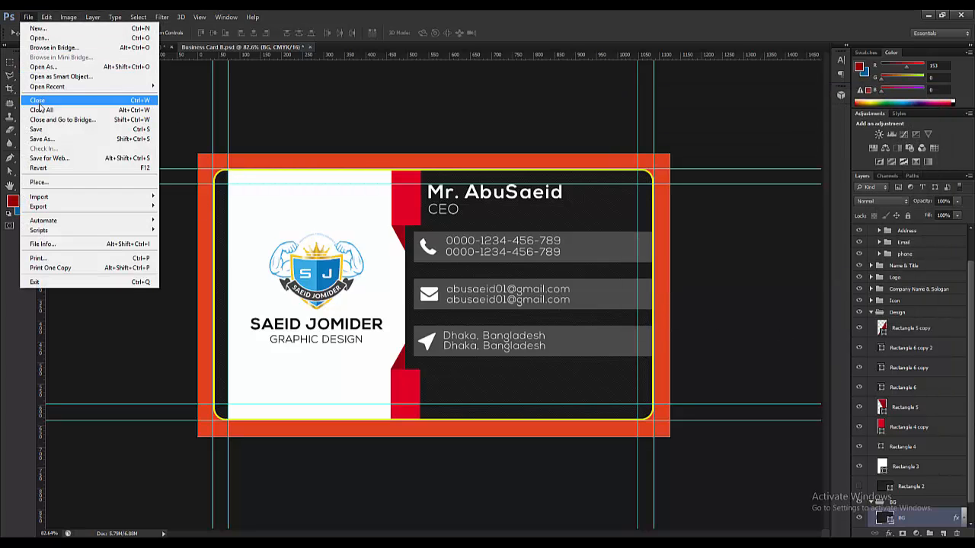
left_click(44, 131)
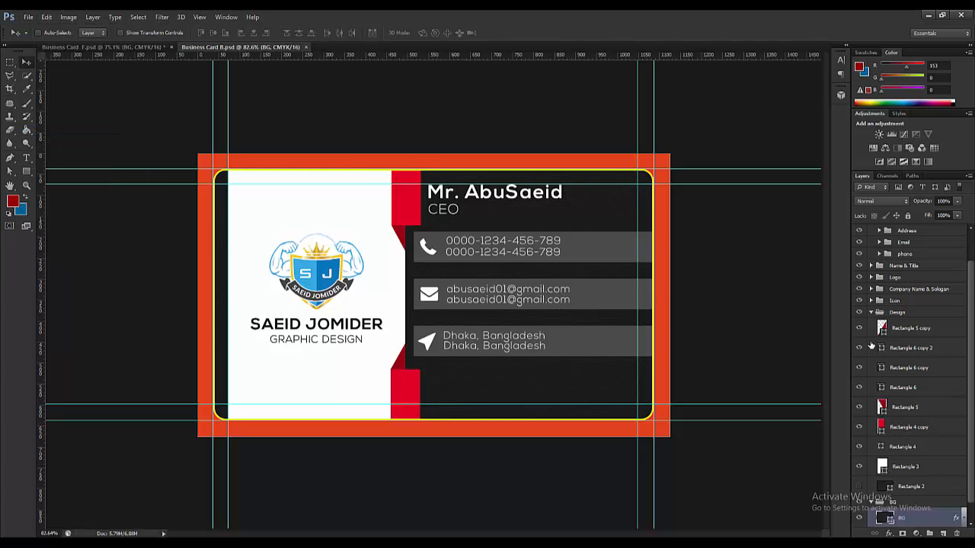
left_click(872, 313)
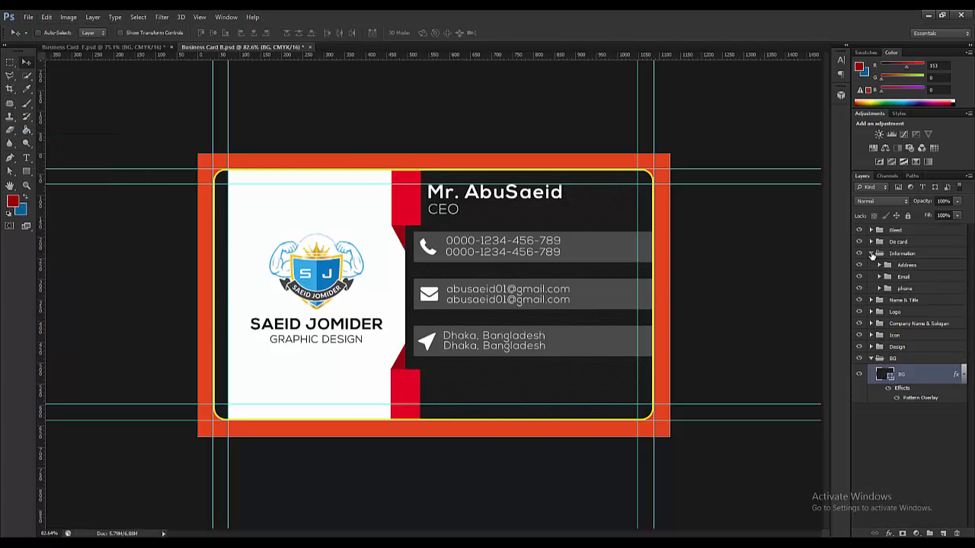
left_click(871, 253)
left_click(859, 230)
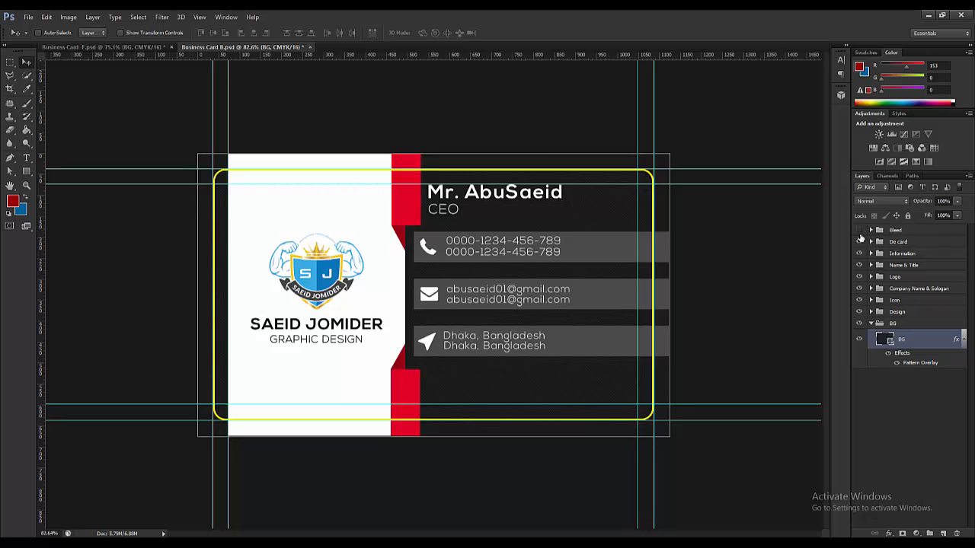
left_click(860, 242)
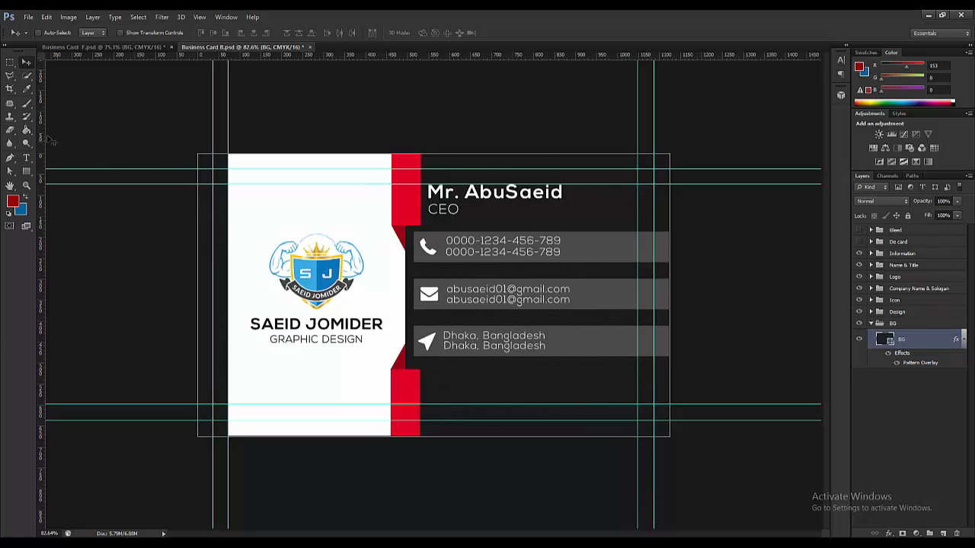
- Drag the crop frame's left, top, right and bottom edges in to the card's trim guides
left_click(11, 89)
left_click(197, 295)
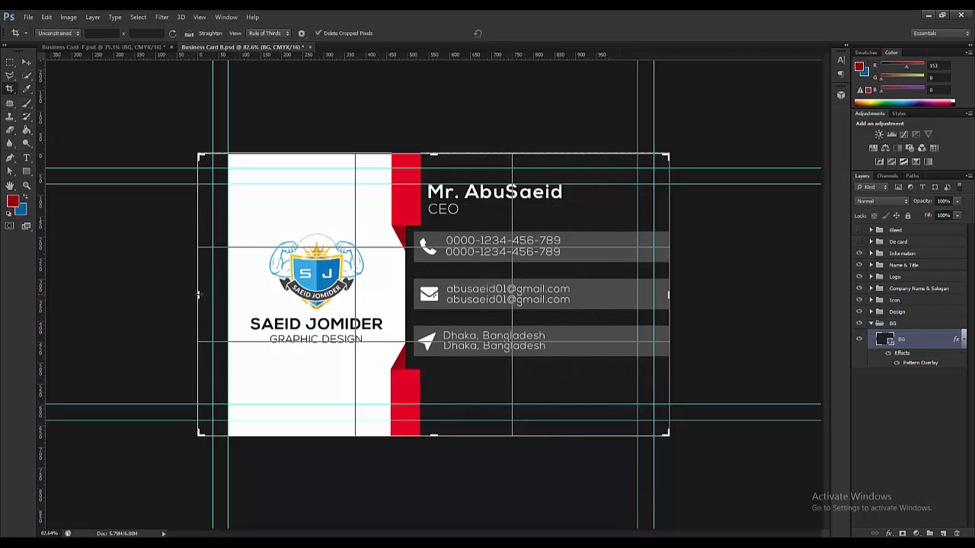
left_click_drag(198, 295, 214, 295)
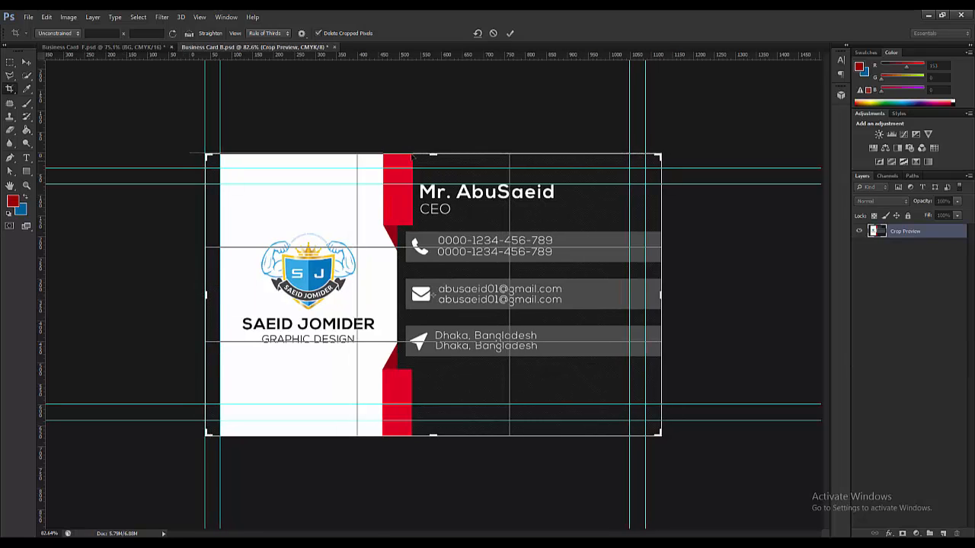
left_click_drag(433, 153, 433, 169)
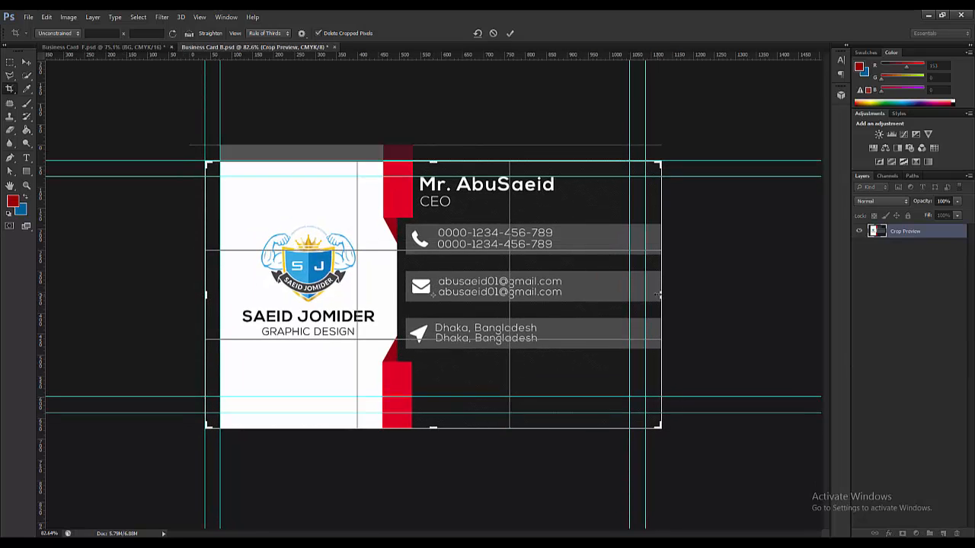
left_click_drag(661, 295, 653, 295)
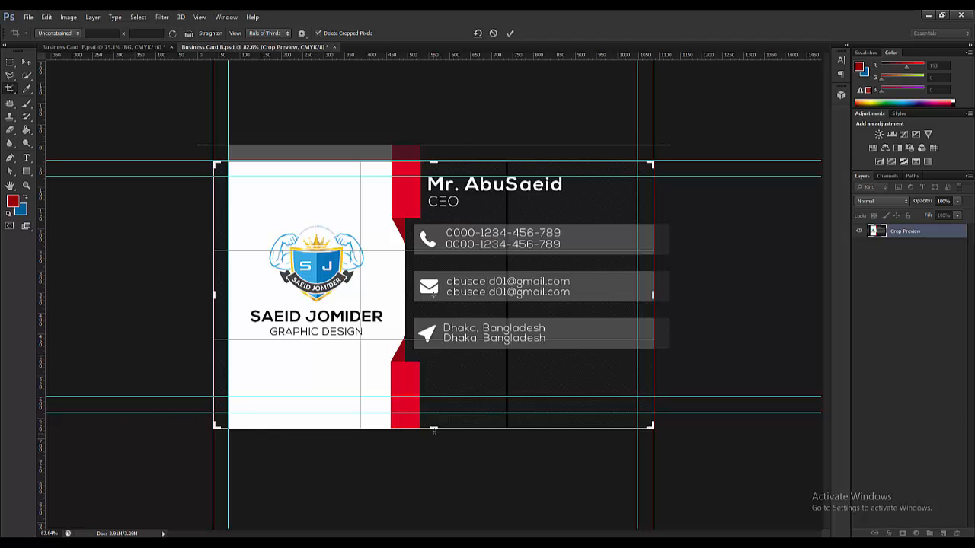
left_click_drag(433, 427, 434, 412)
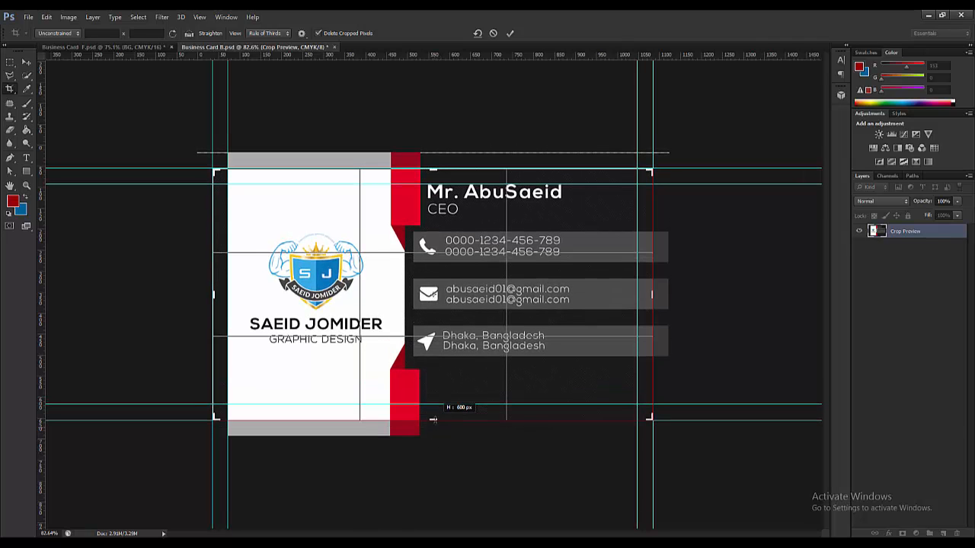
- Commit the crop, save it as the JPEG Business Card B.jpg, then undo the crop
key("Return")
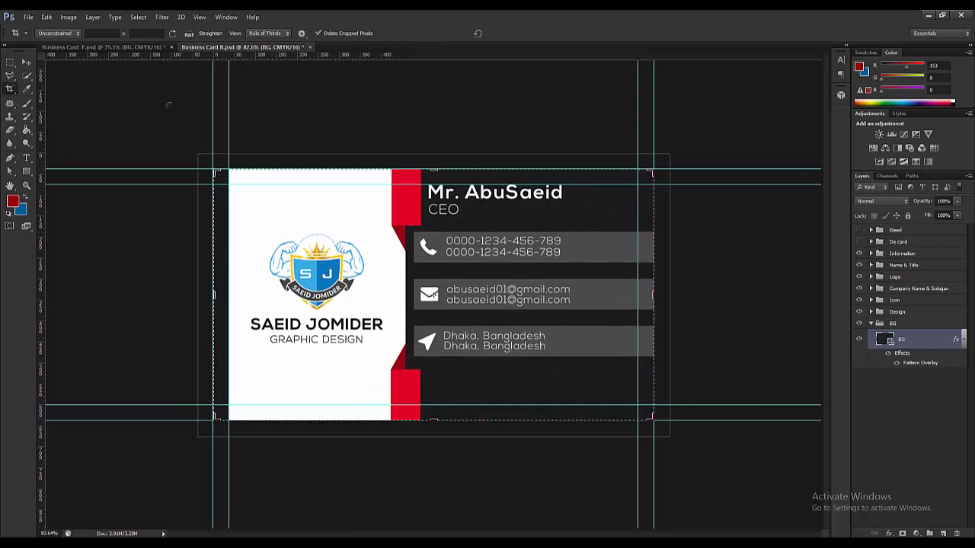
left_click(27, 17)
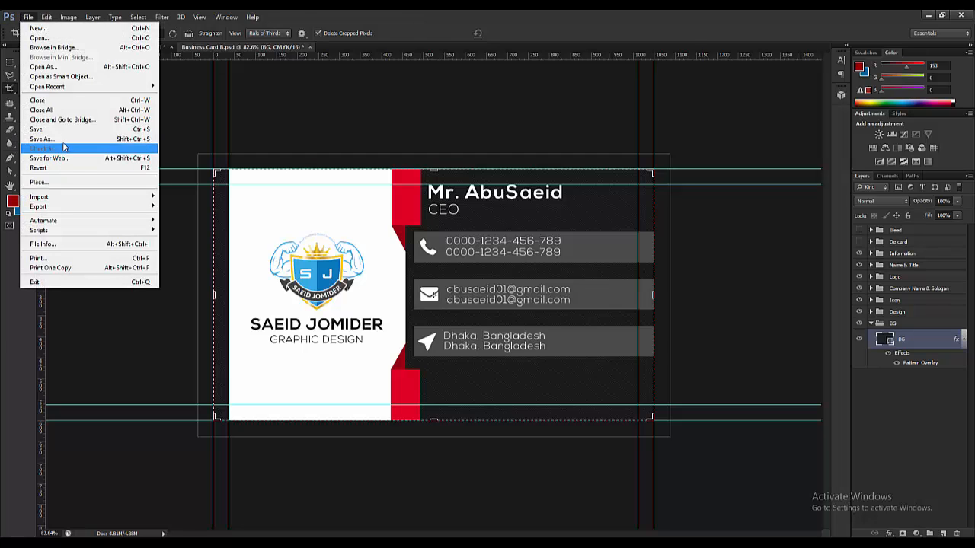
left_click(49, 139)
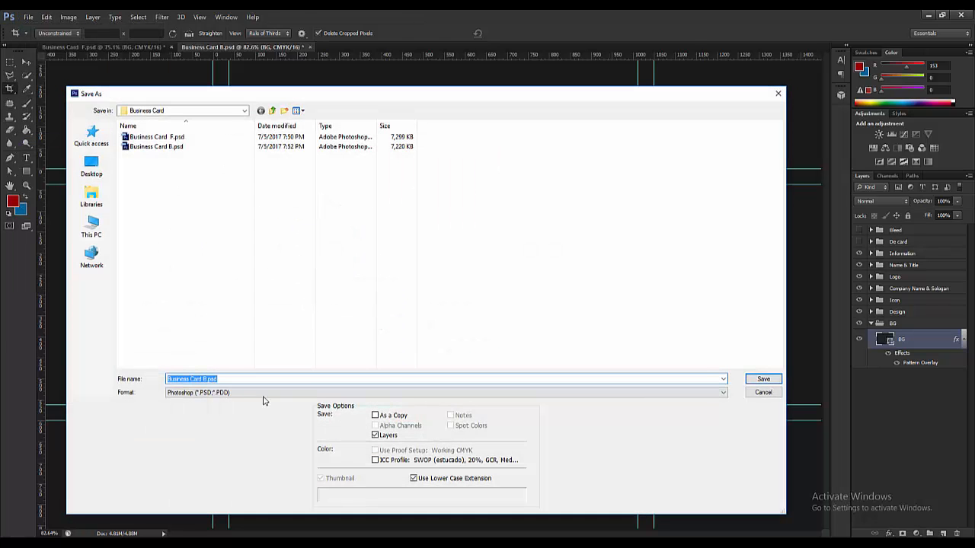
left_click(262, 393)
left_click(261, 409)
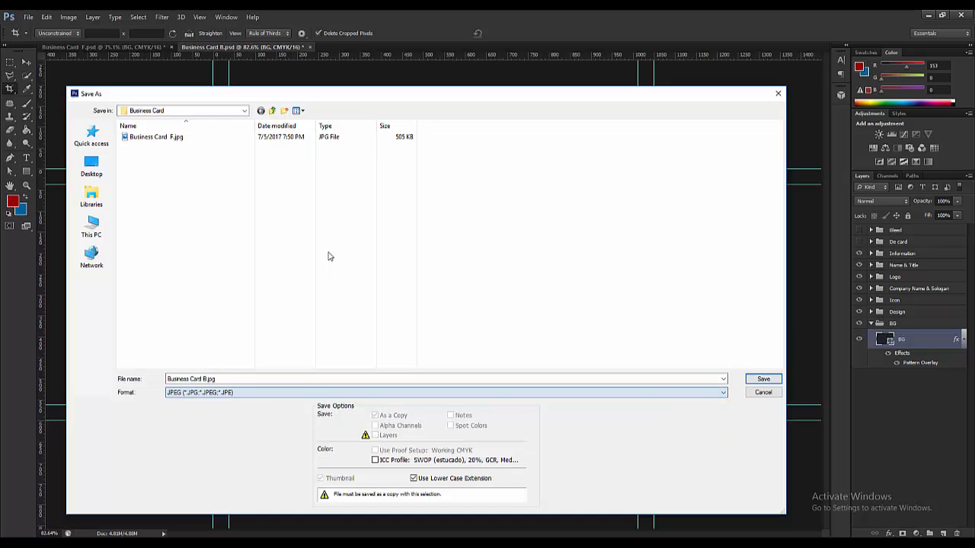
left_click(763, 380)
left_click(398, 112)
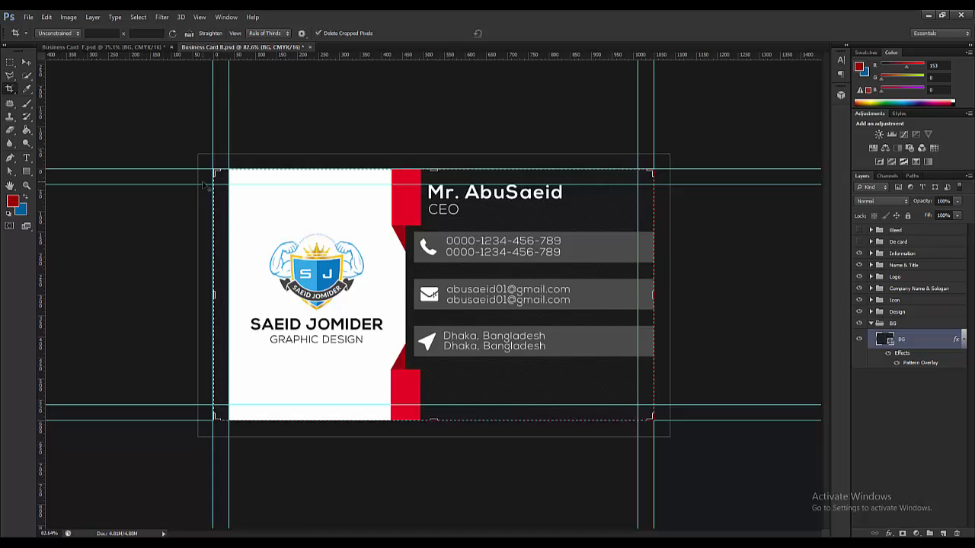
key("Escape")
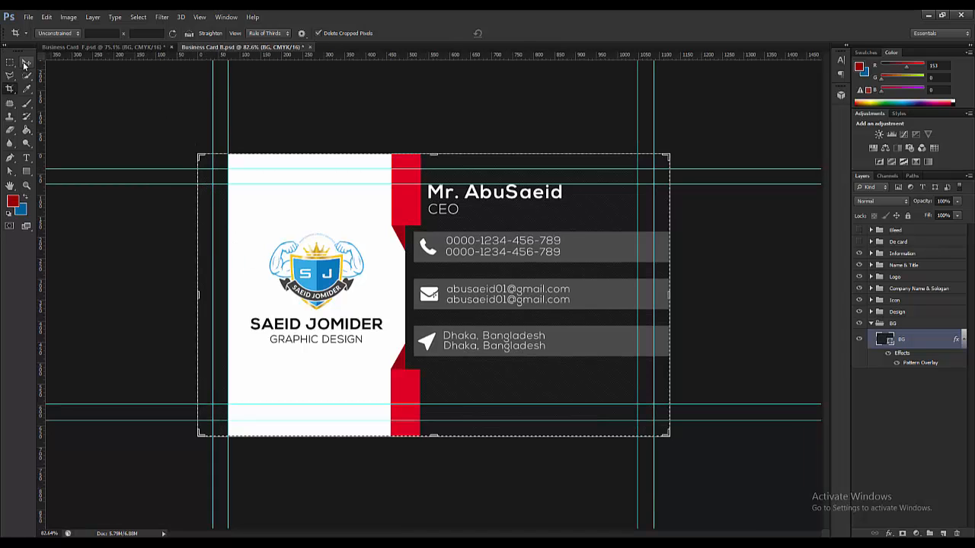
- Turn the Bleed layer back on and save Business Card B.psd
key("v")
left_click(859, 229)
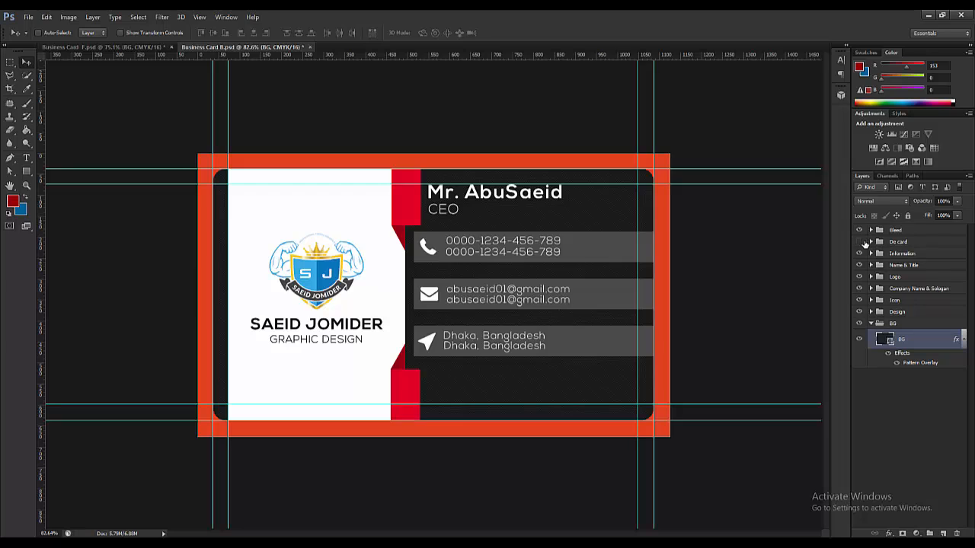
left_click(28, 16)
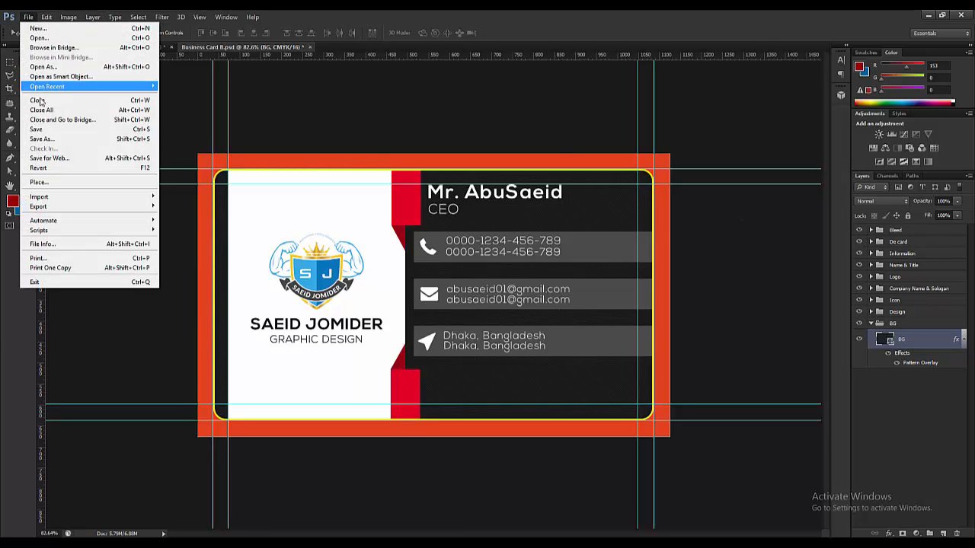
left_click(86, 130)
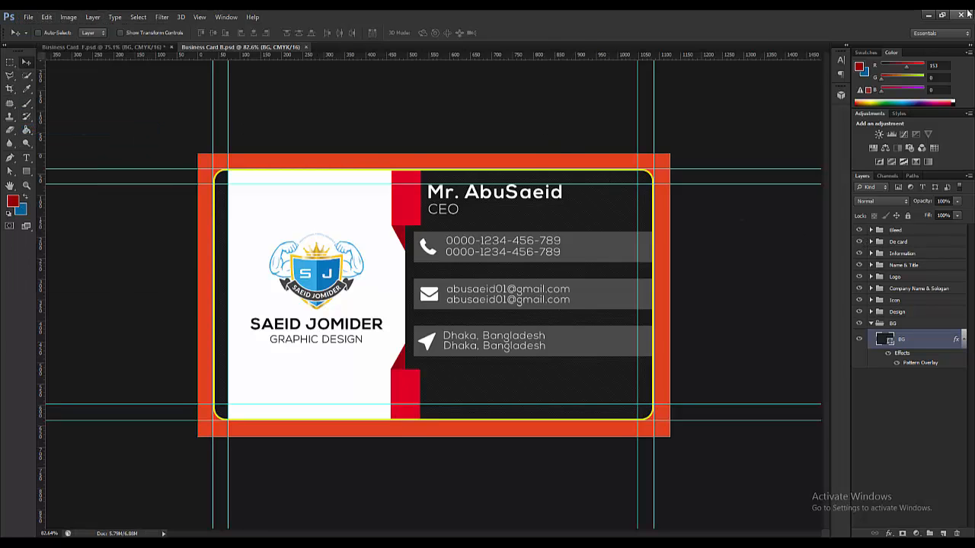
- Close both card files, discarding unsaved changes to Business Card F.psd
left_click(306, 47)
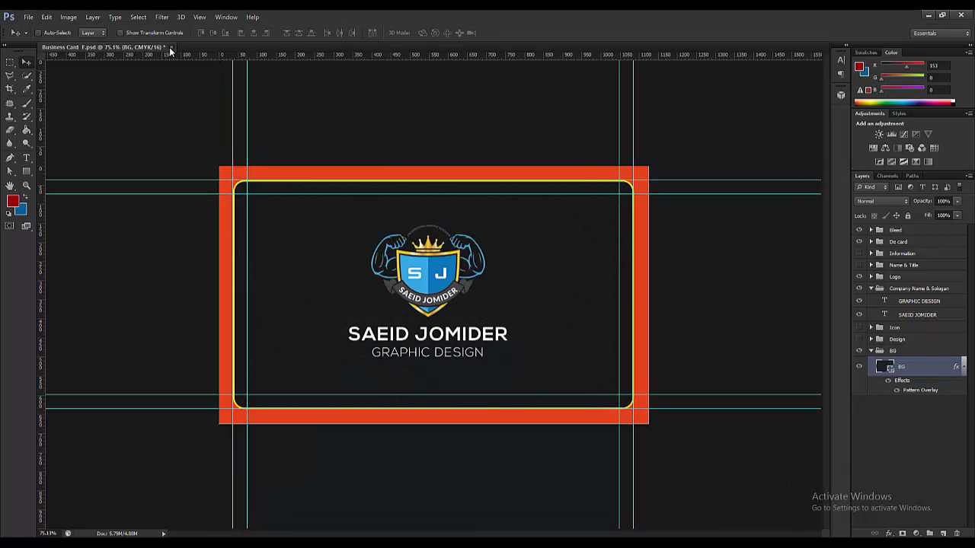
left_click(171, 47)
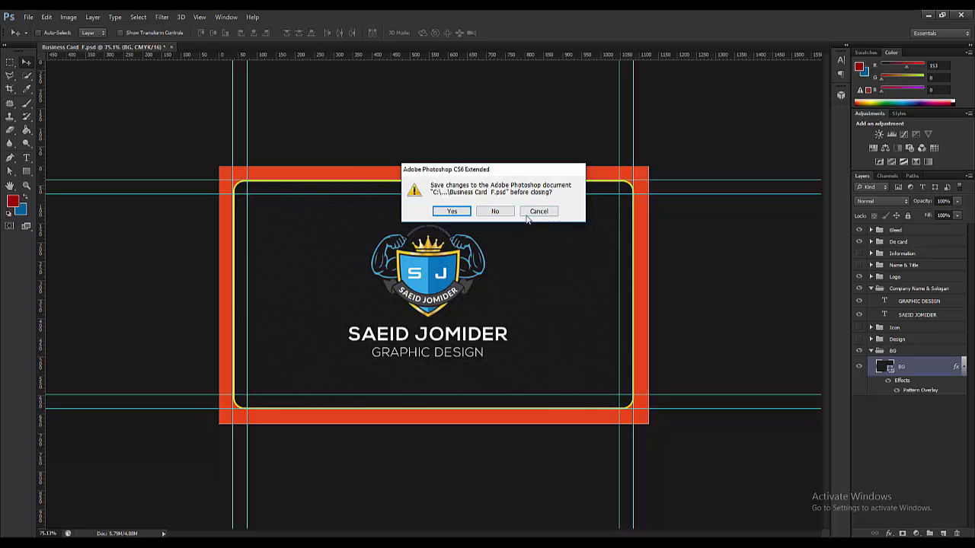
left_click(494, 213)
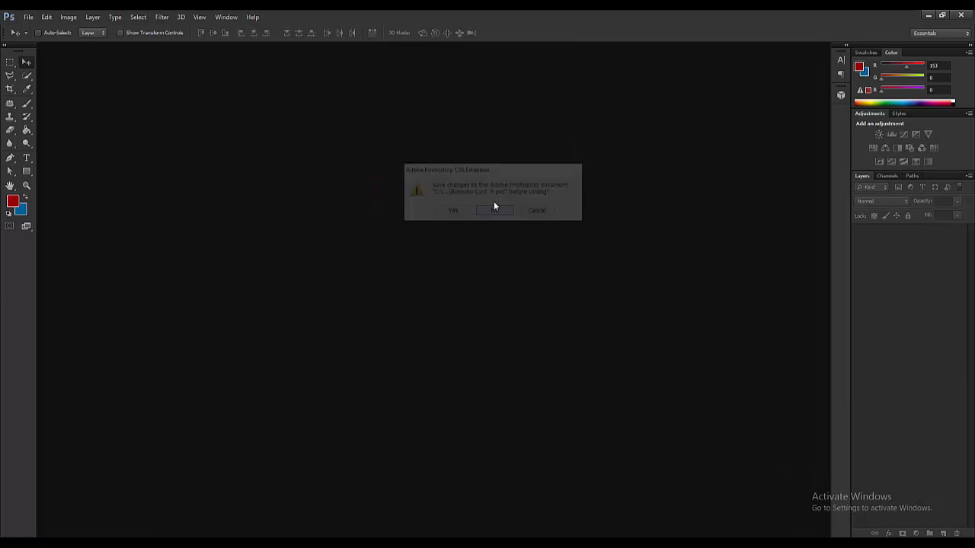
left_click(28, 17)
- Open Business Card.psd from the G: drive's Logo MockUp > Business Card folder
left_click(32, 40)
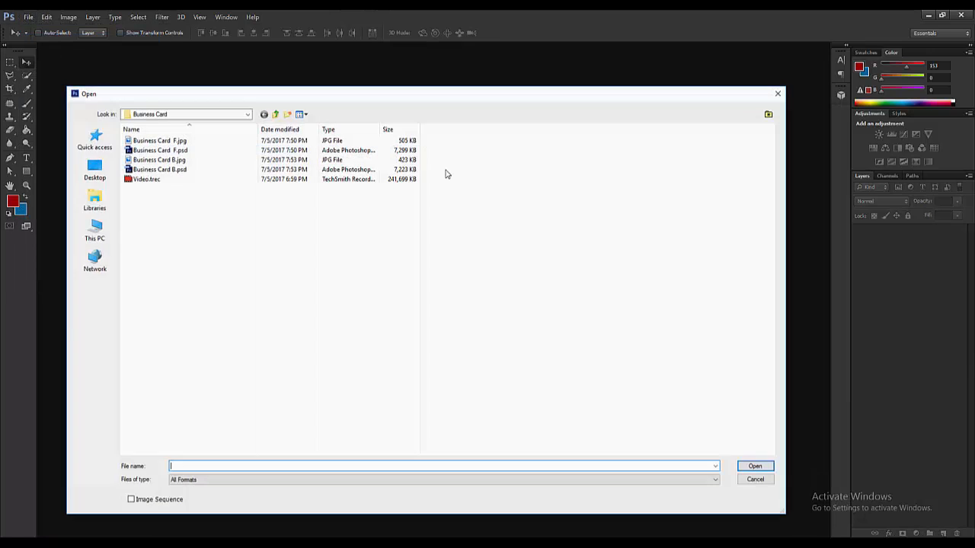
left_click(275, 114)
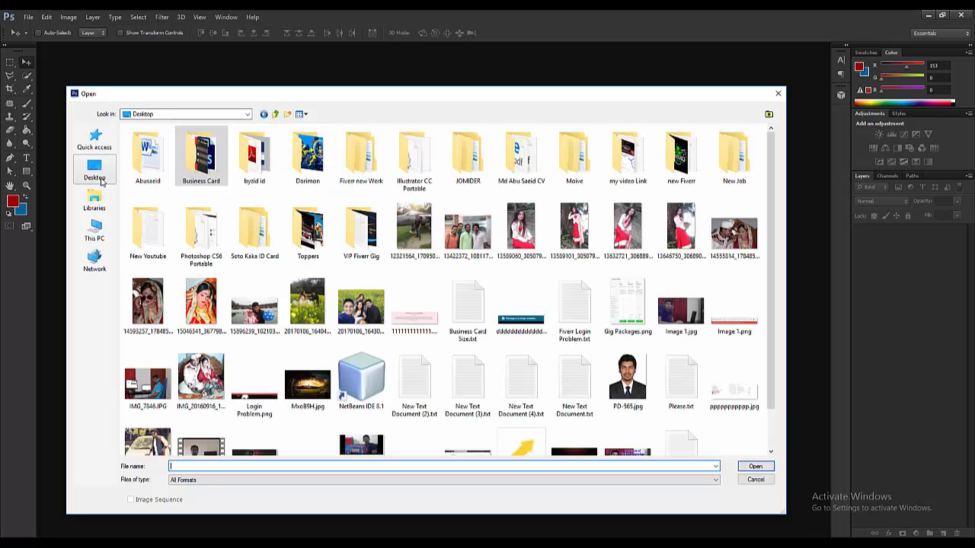
left_click(94, 229)
double_click(607, 220)
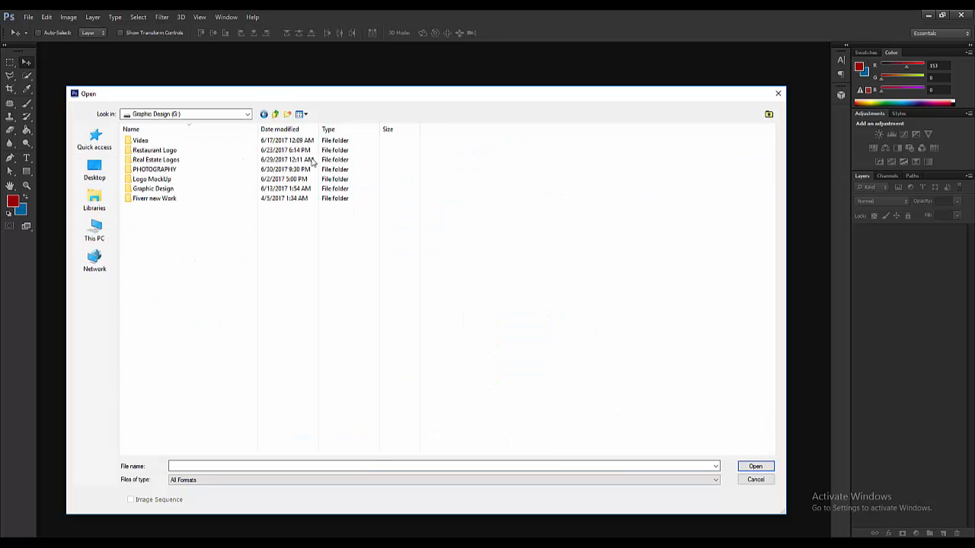
double_click(150, 179)
left_click(156, 181)
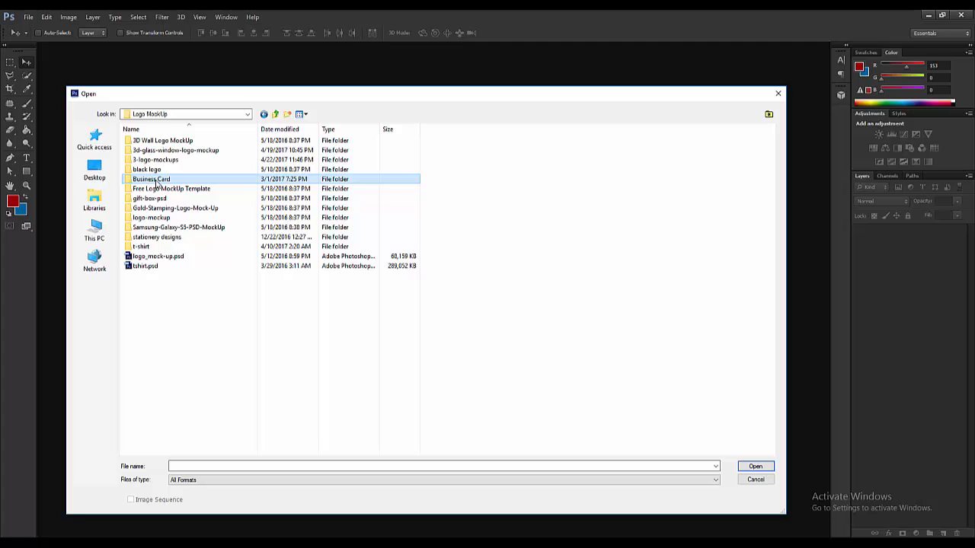
double_click(156, 181)
double_click(149, 141)
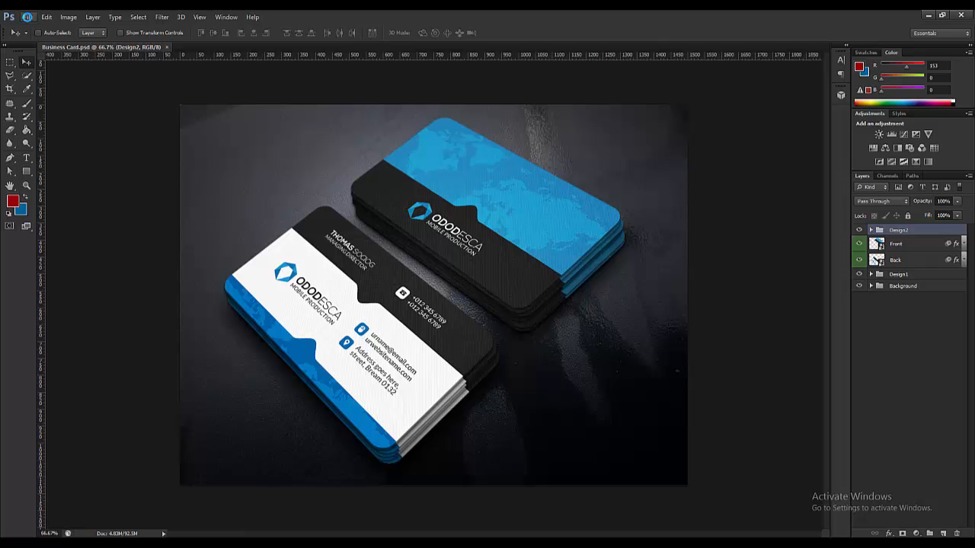
- In the Open dialog, browse to the Business Card folder on the Desktop
left_click(26, 17)
left_click(38, 36)
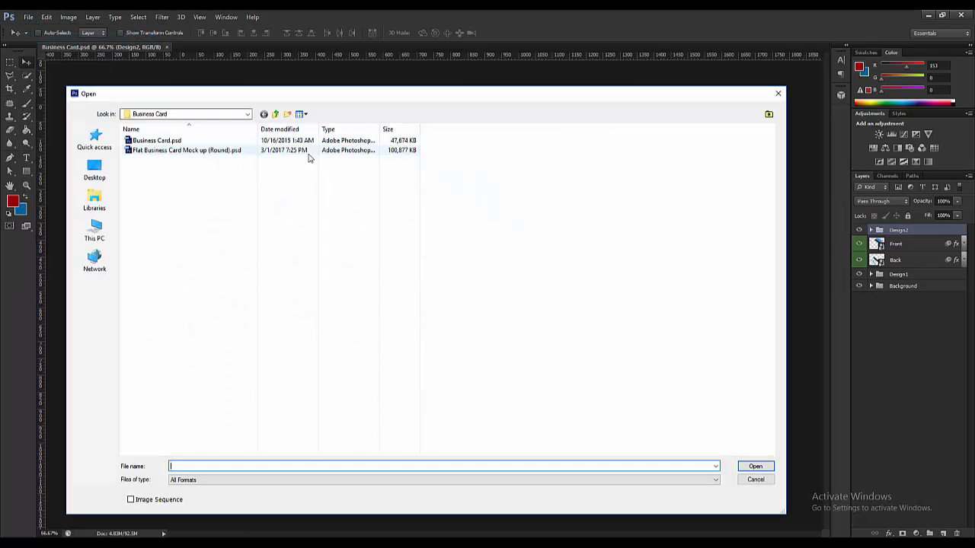
left_click(277, 114)
left_click(277, 113)
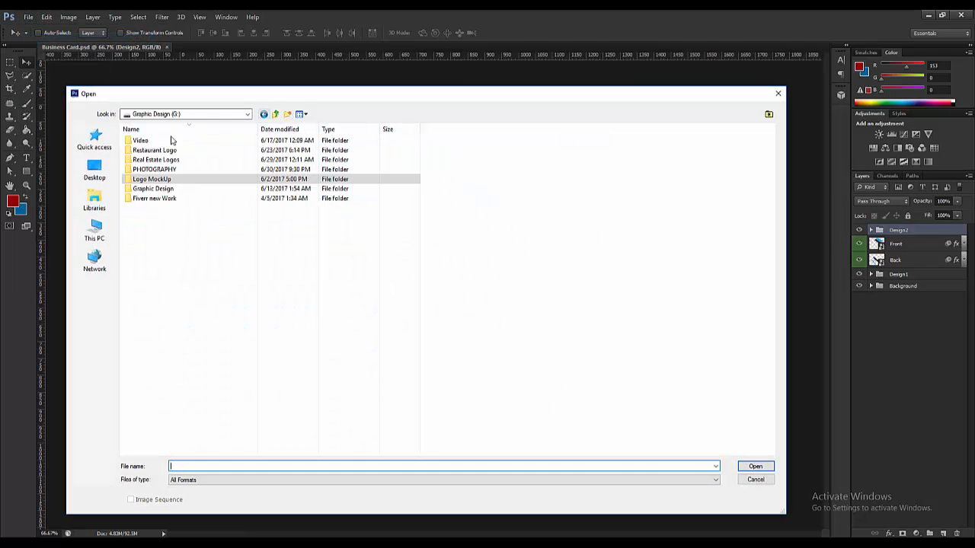
left_click(95, 170)
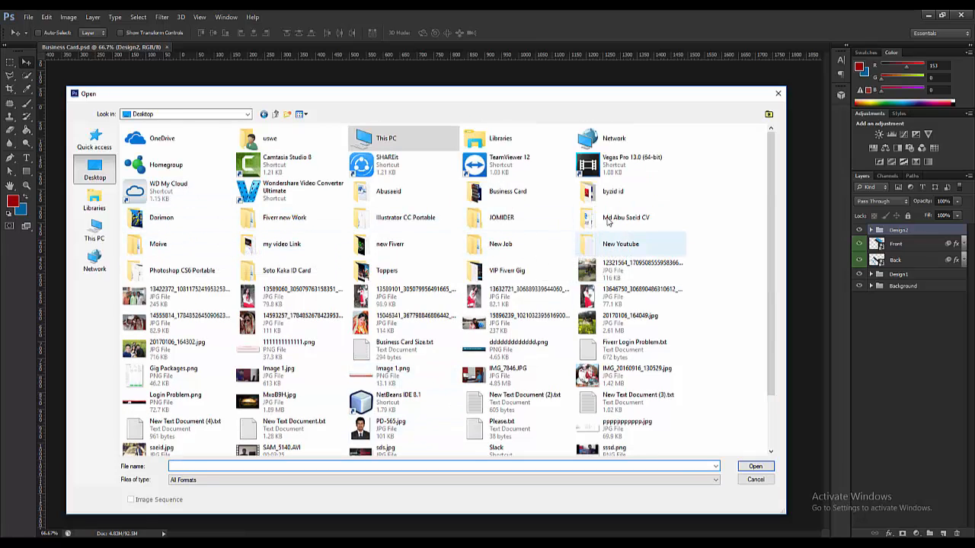
left_click(446, 344)
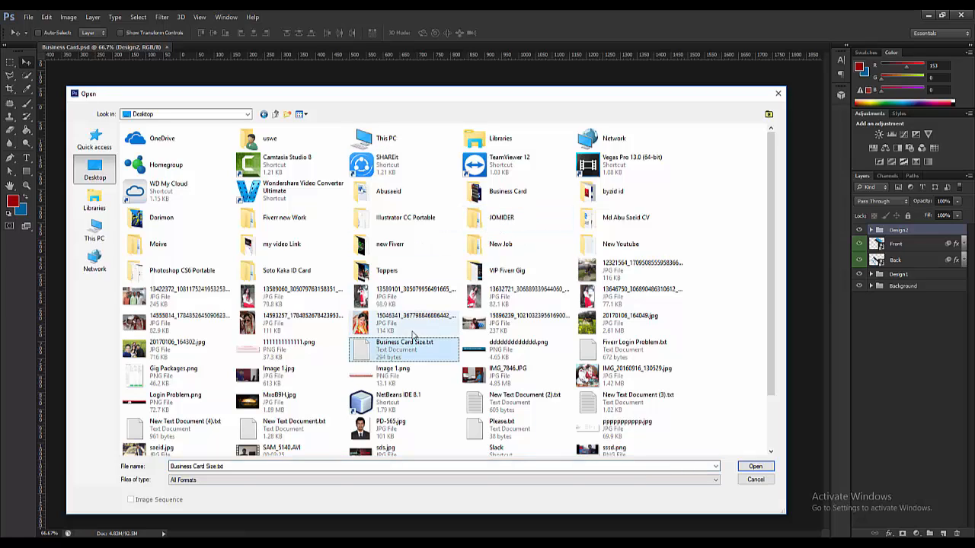
key("b")
key("b")
double_click(502, 192)
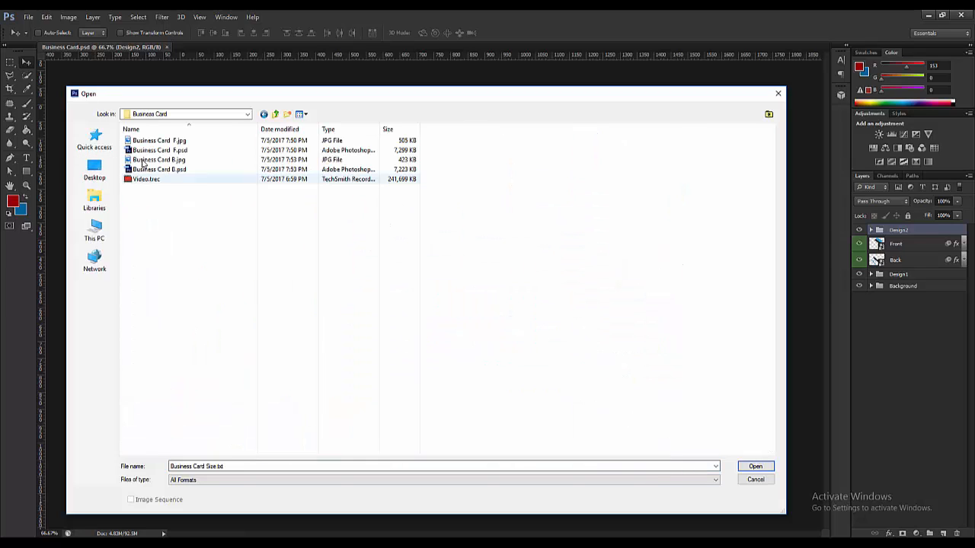
- Switch to large icons and open Business Card F.jpg and Business Card B.jpg together
left_click(301, 114)
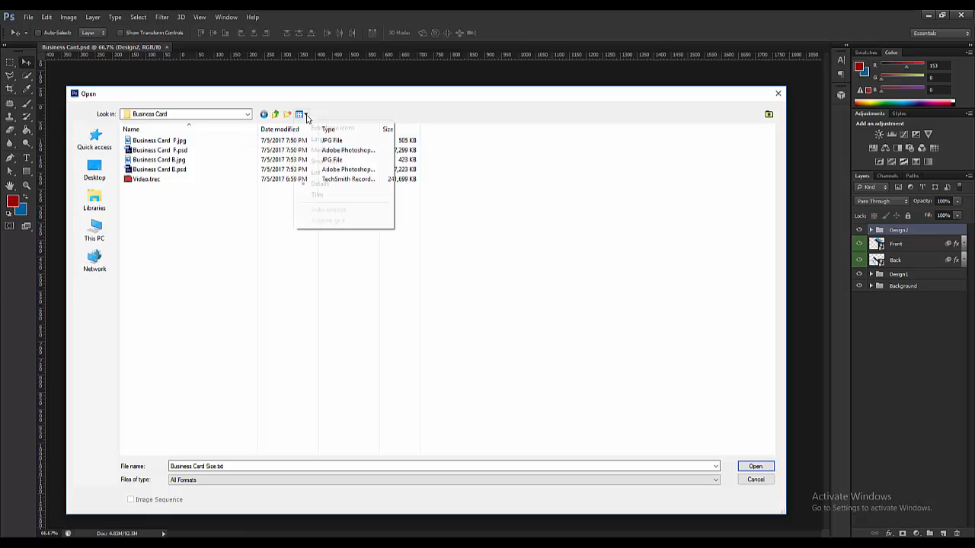
left_click(323, 138)
key("b")
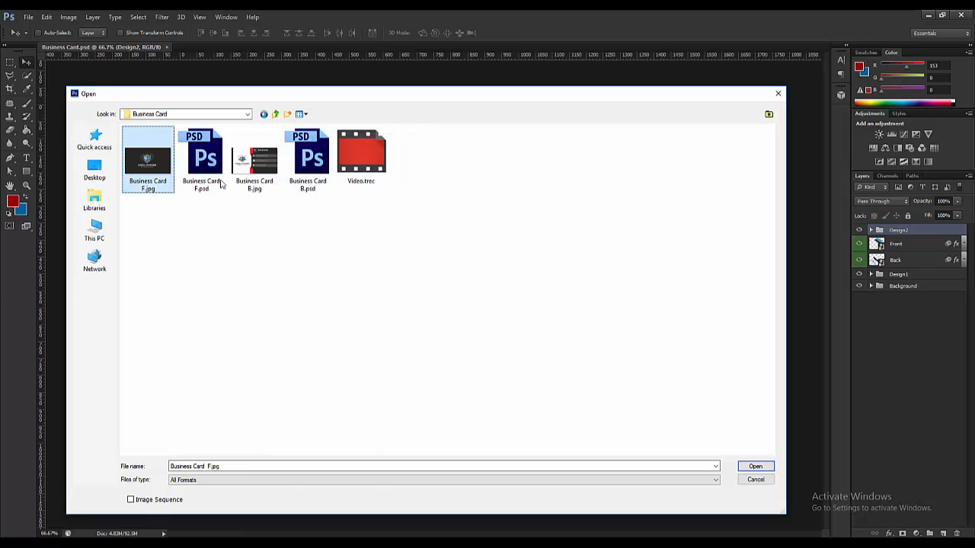
left_click(266, 172, "ctrl")
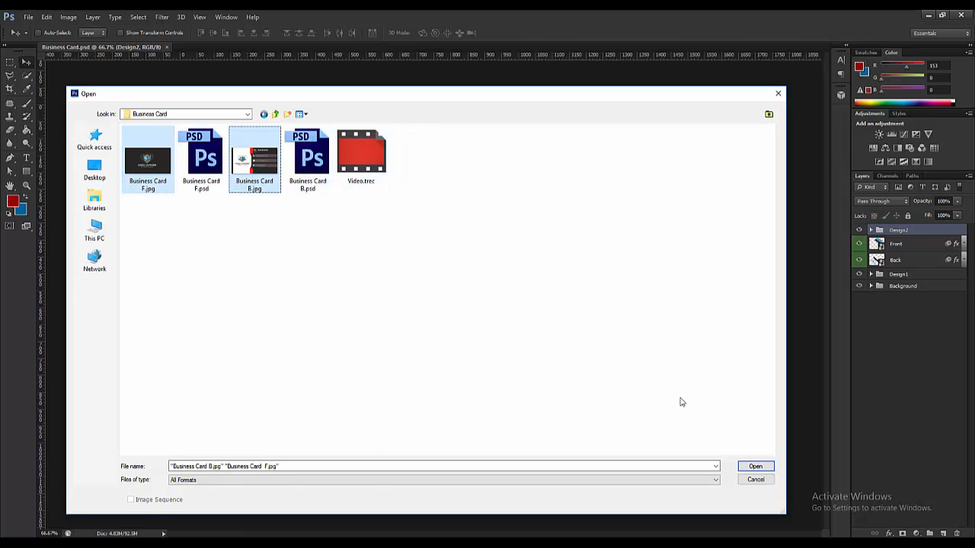
left_click(755, 466)
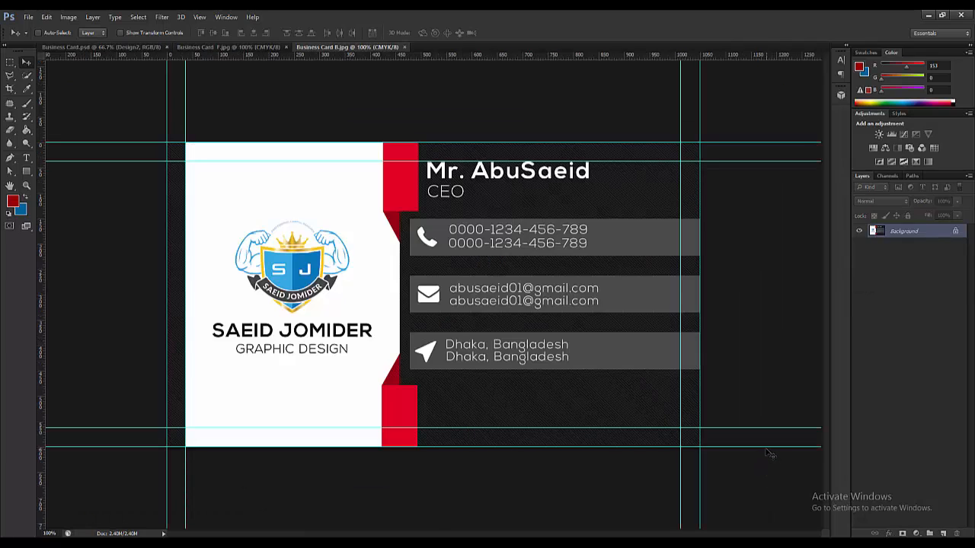
- Select all of Business Card F.jpg, then open the mockup's Front smart object contents
left_click(225, 46)
key("ctrl+a")
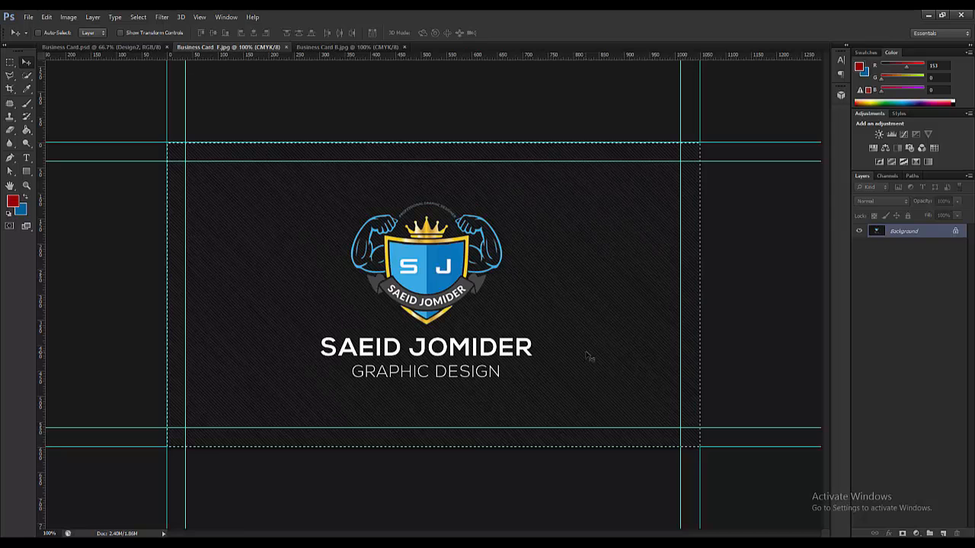
left_click(131, 46)
double_click(882, 245)
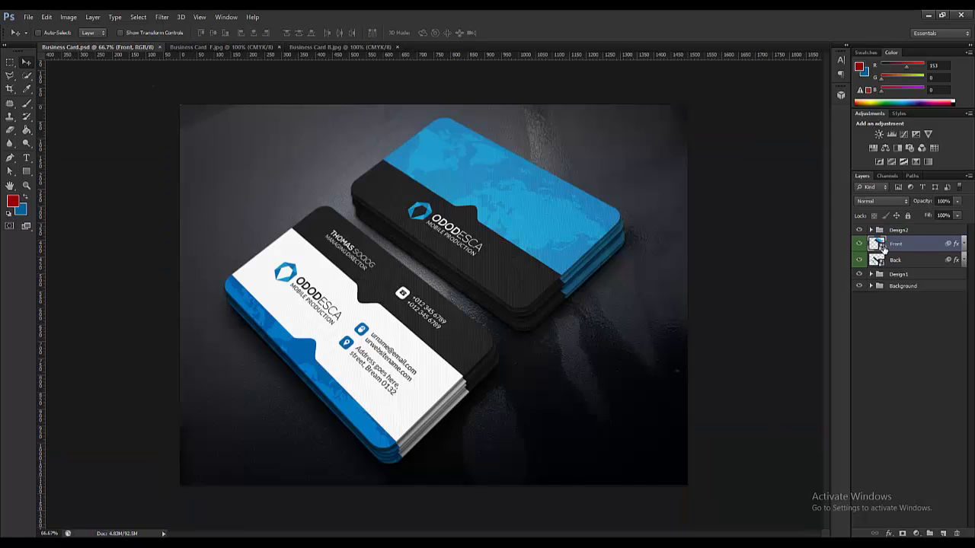
left_click(531, 232)
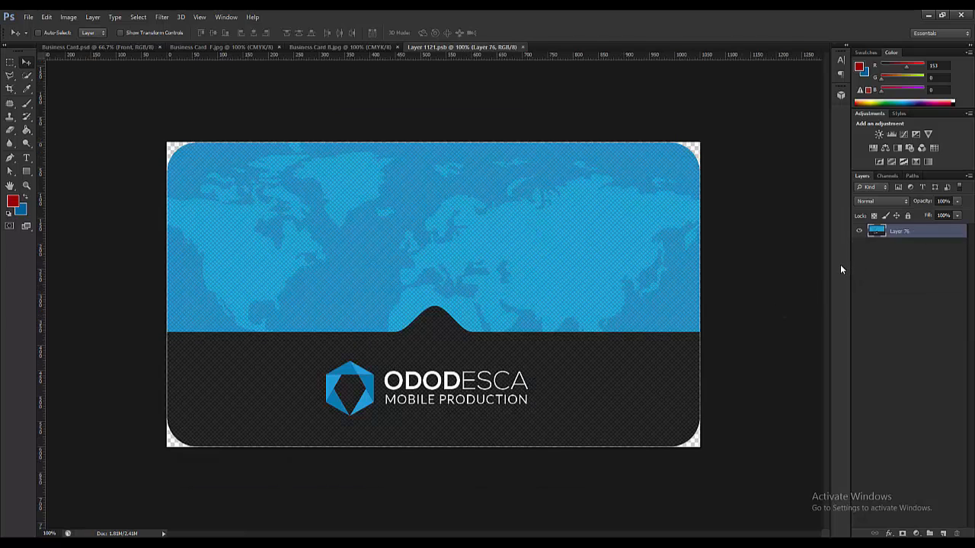
- Paste the front design into the Front smart object, clip Layer 77 to the card shape, and save
key("ctrl+v")
key("ctrl+t")
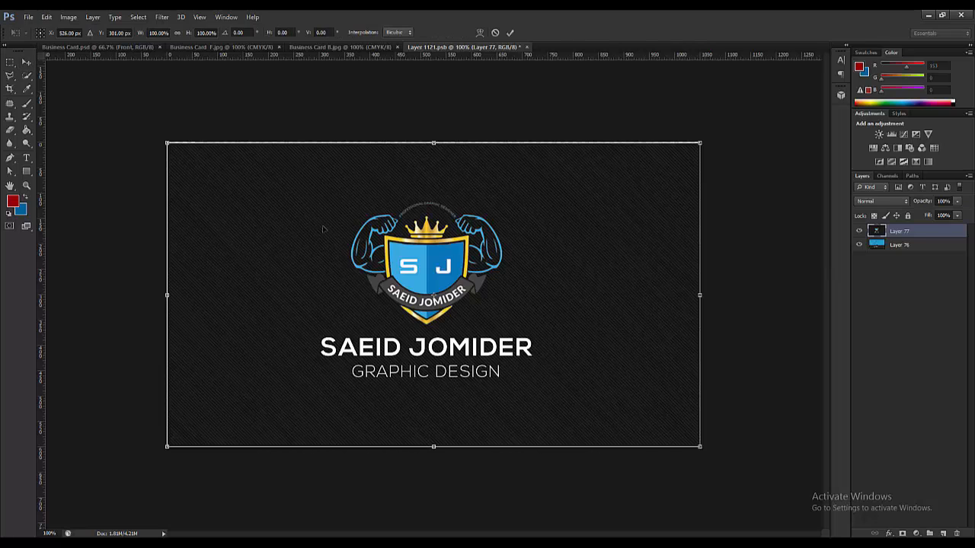
left_click(26, 64)
right_click(932, 233)
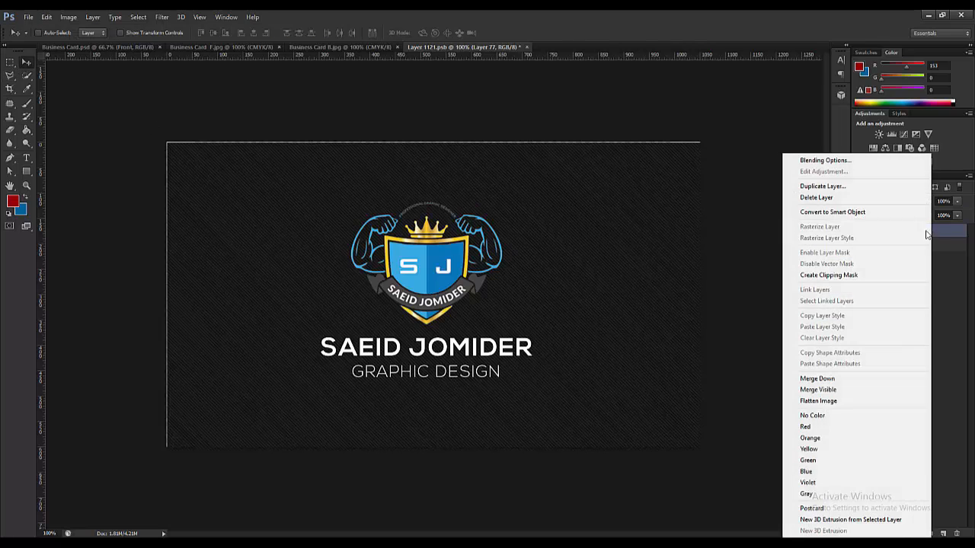
left_click(853, 277)
key("ctrl+s")
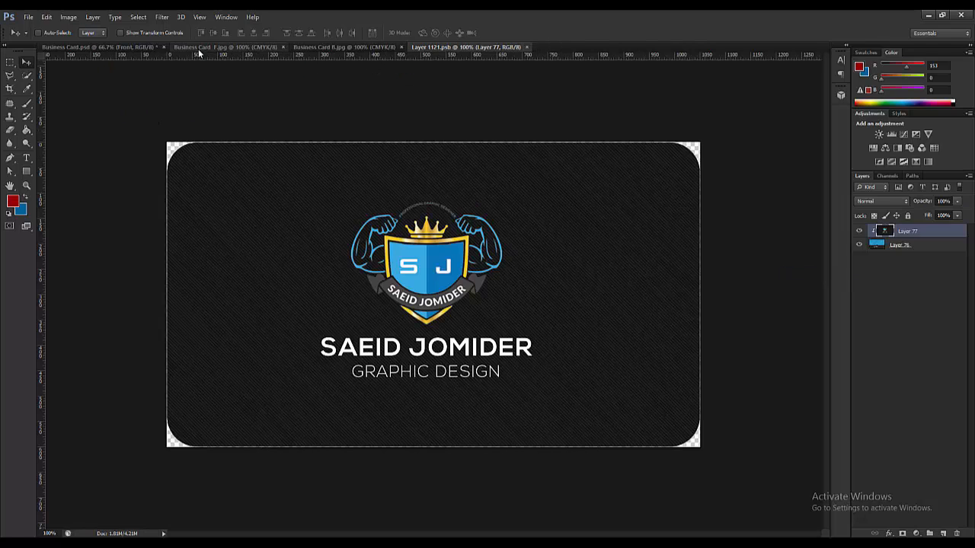
left_click(91, 48)
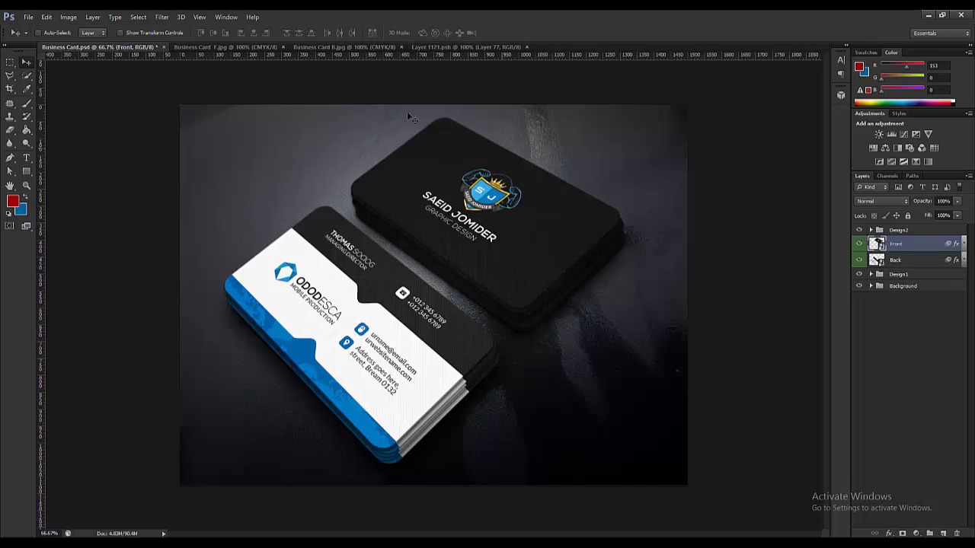
- Select all of the back design JPEG and open the mockup's Back smart object contents
left_click(220, 47)
key("ctrl+a")
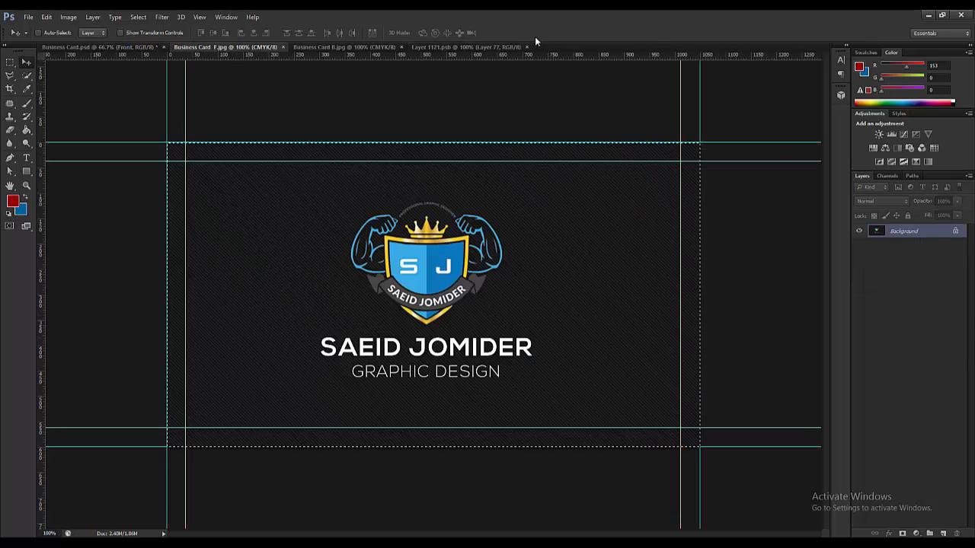
left_click(354, 48)
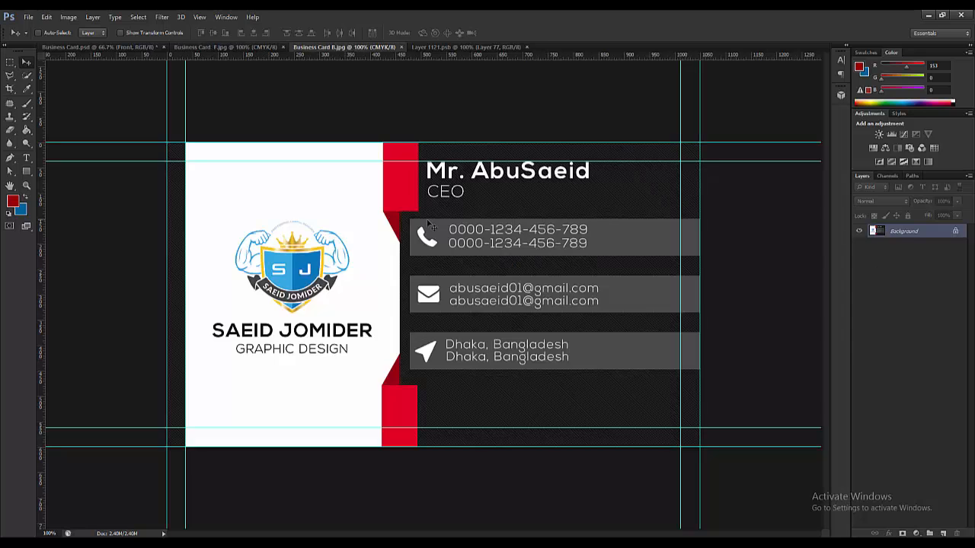
key("ctrl+a")
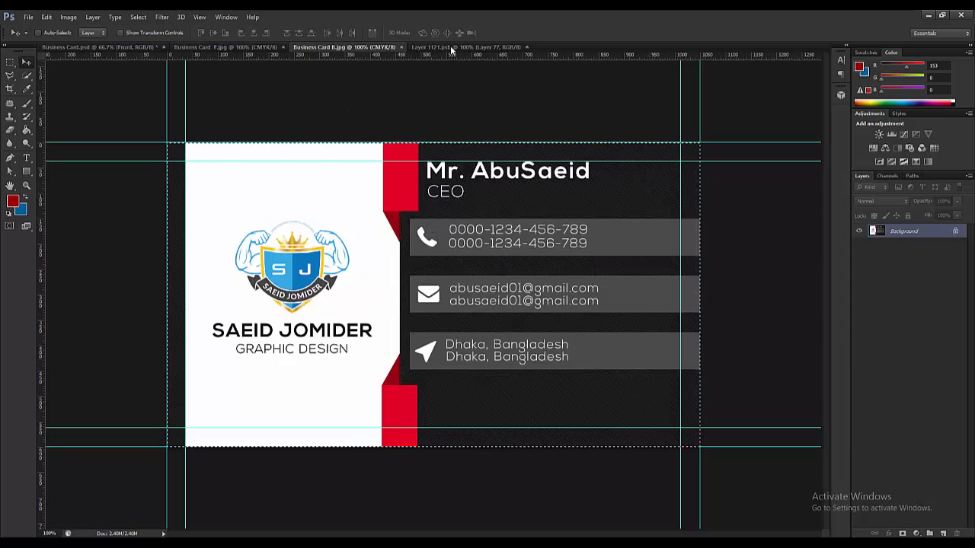
left_click(99, 47)
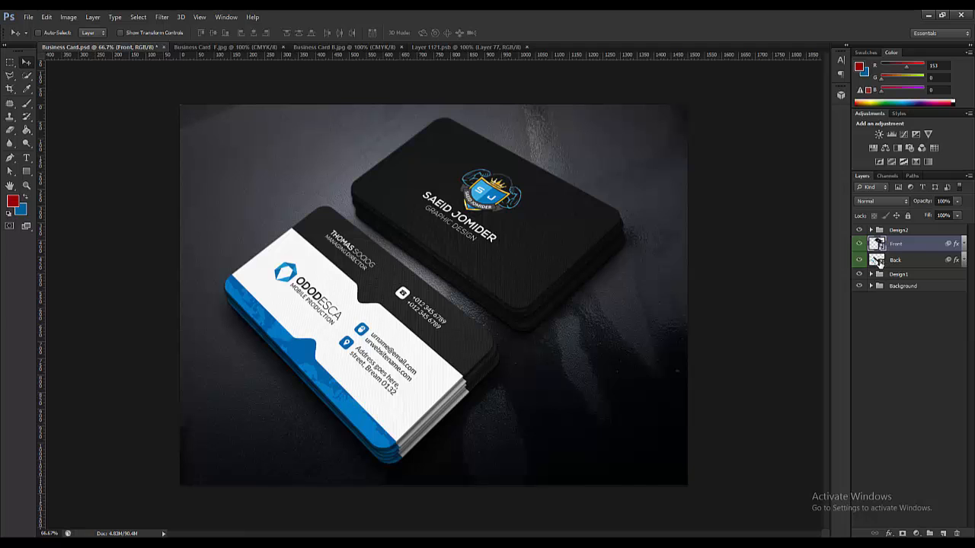
double_click(878, 261)
left_click(528, 234)
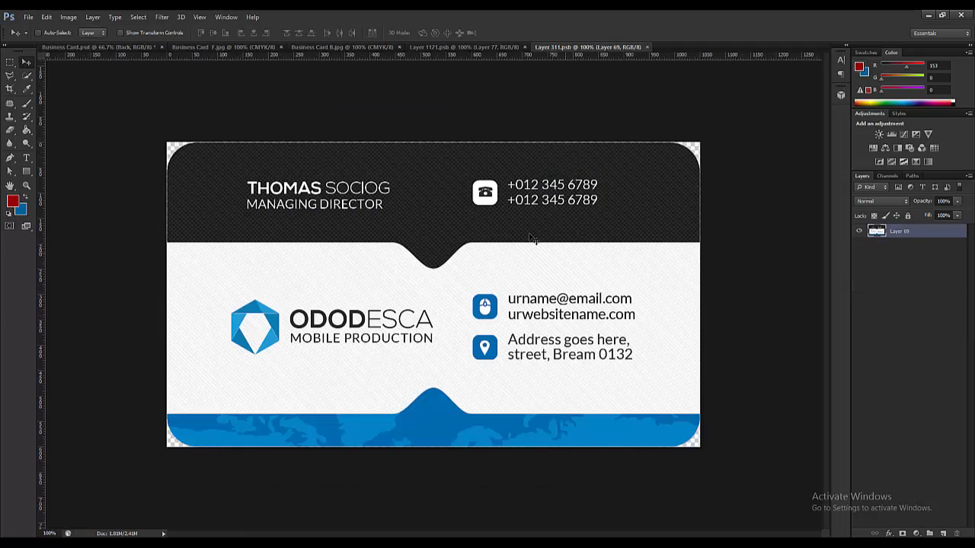
- Paste the back design, nudge it 1 px left, clip Layer 70 to the card shape, and save
key("ctrl+v")
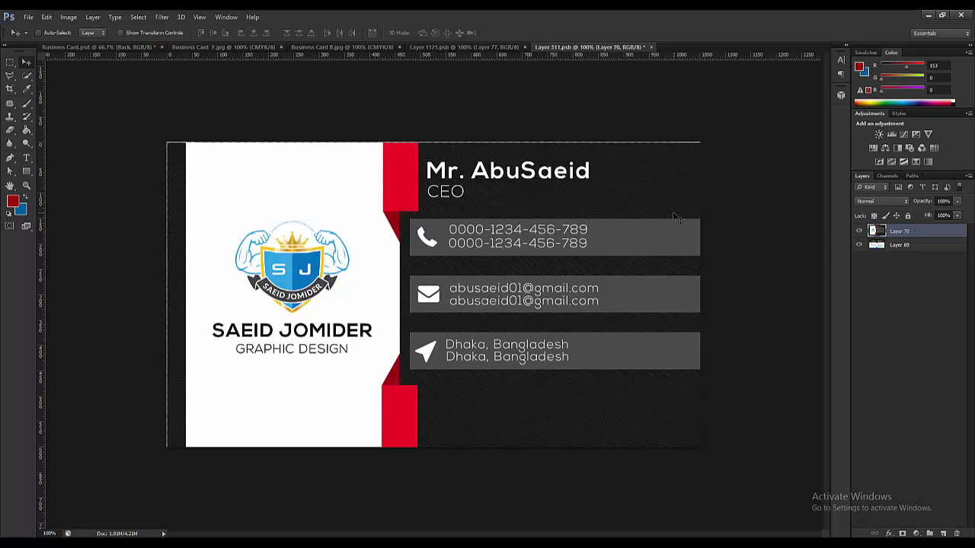
key("ctrl+t")
key("Left")
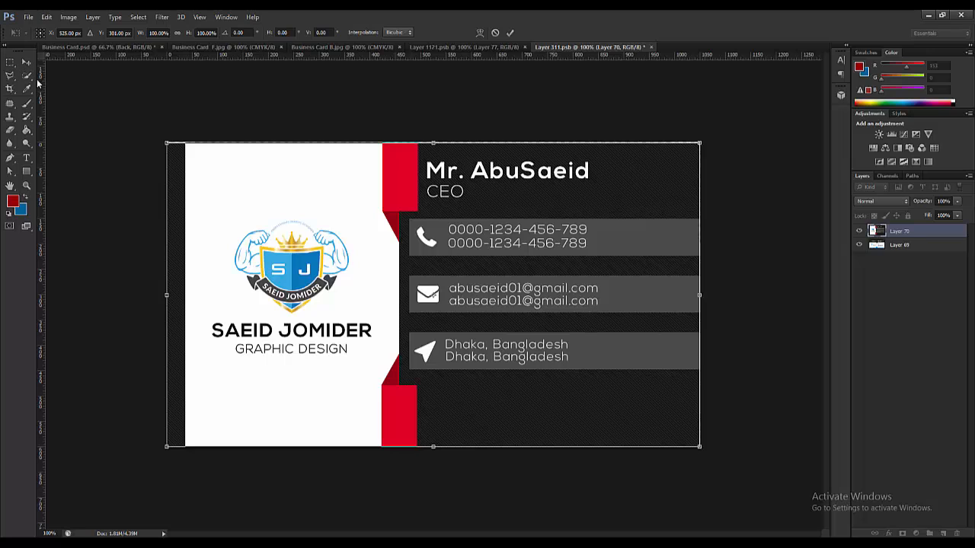
left_click(26, 61)
left_click(465, 216)
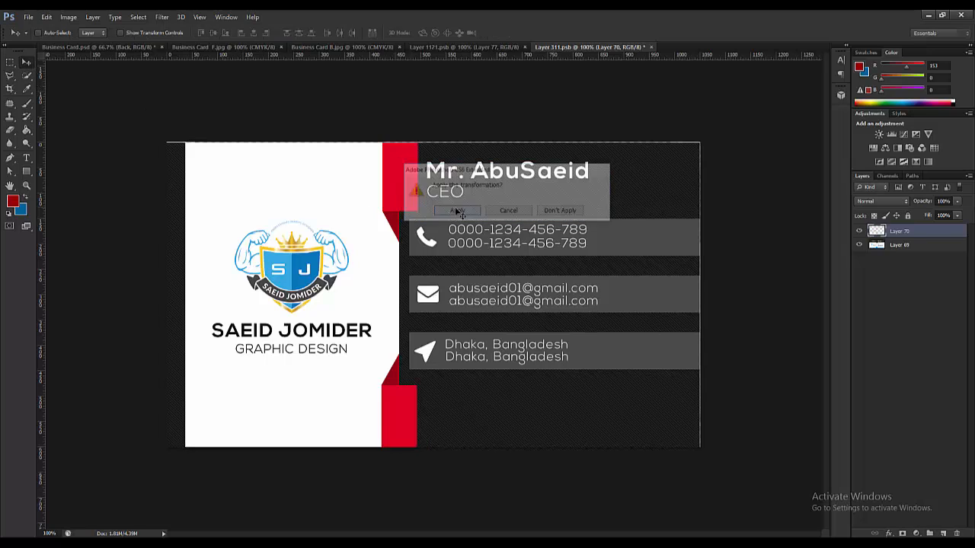
right_click(930, 237)
left_click(807, 274)
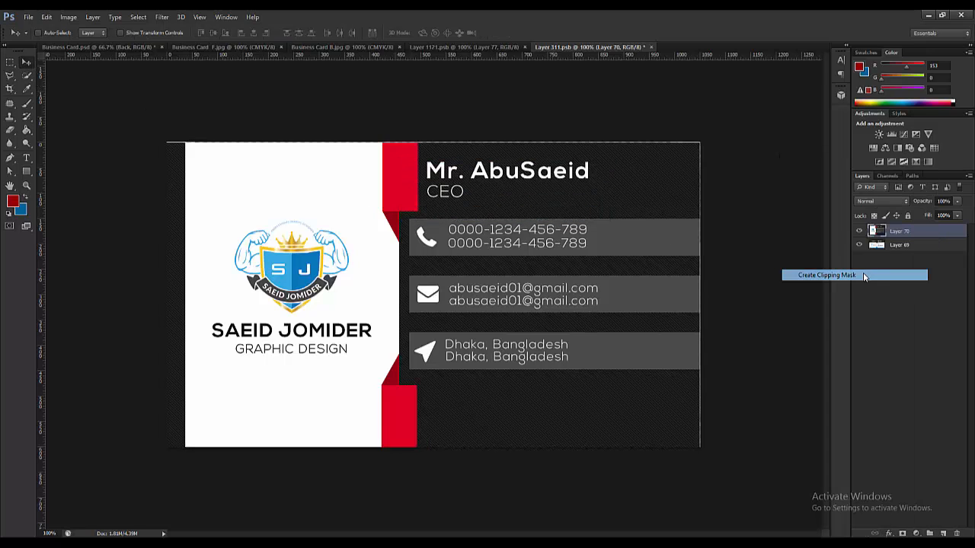
key("ctrl+s")
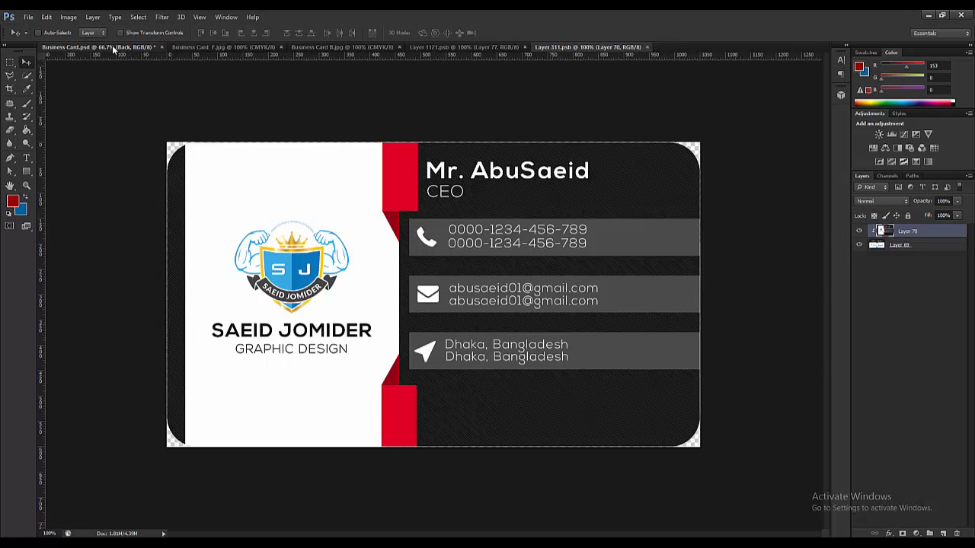
left_click(126, 47)
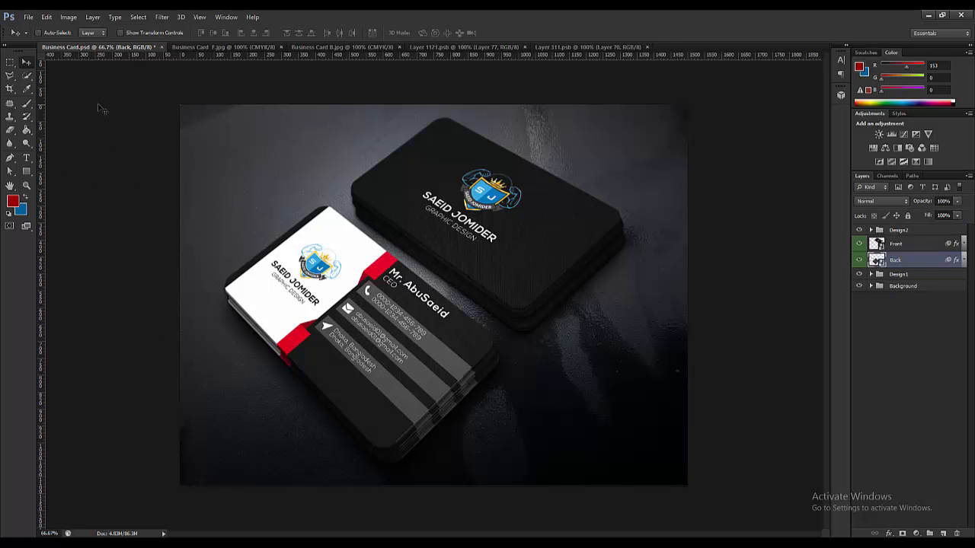
- Save a copy of the mockup as Business Card.jpg in JPEG format at maximum quality 12
left_click(29, 17)
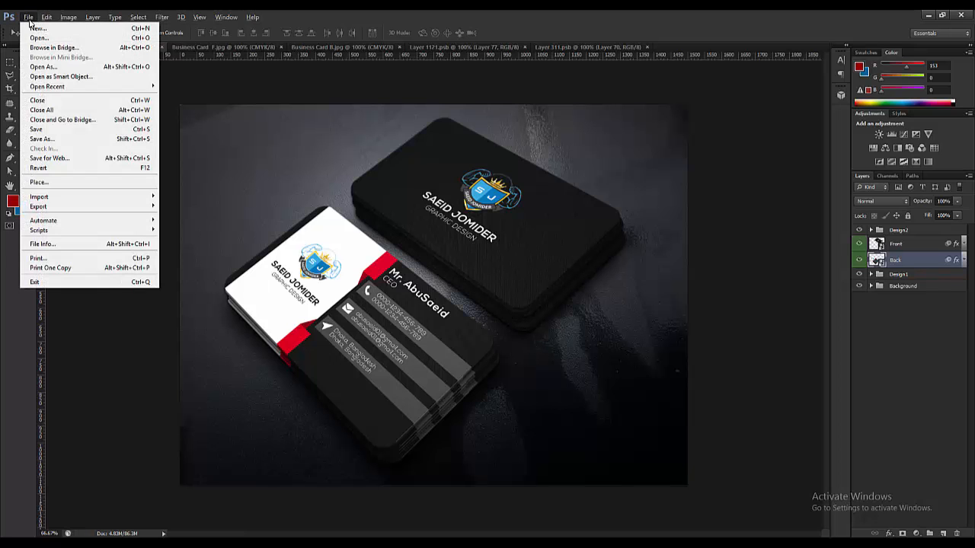
left_click(56, 140)
left_click(332, 393)
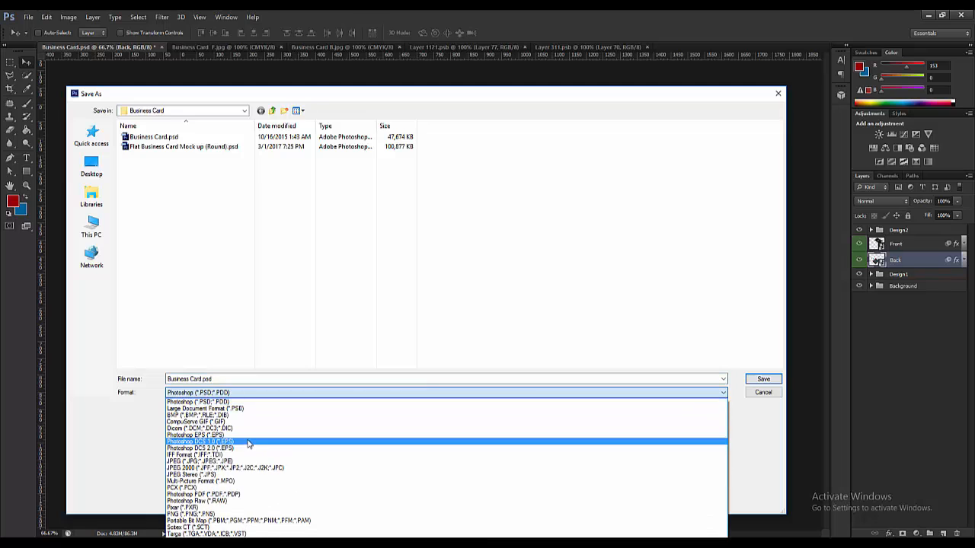
left_click(242, 461)
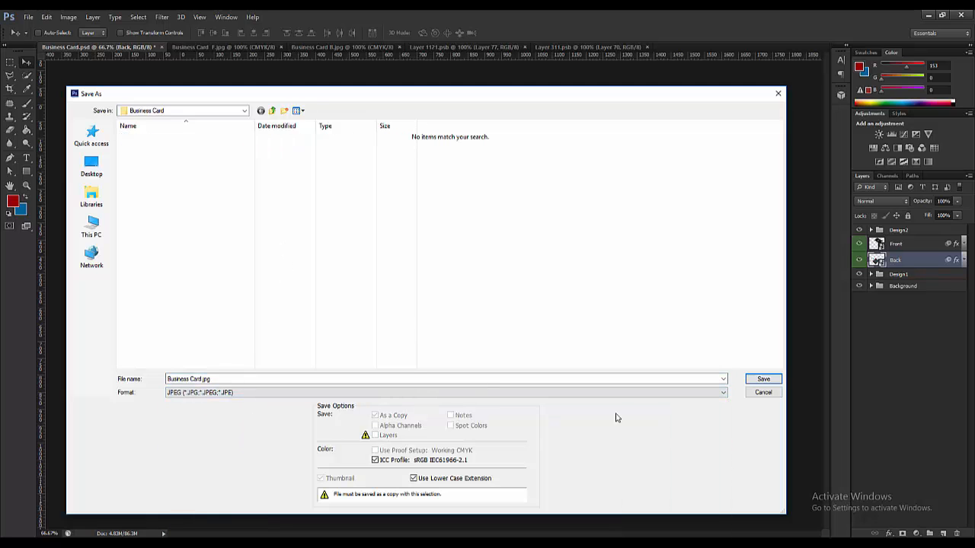
left_click(762, 378)
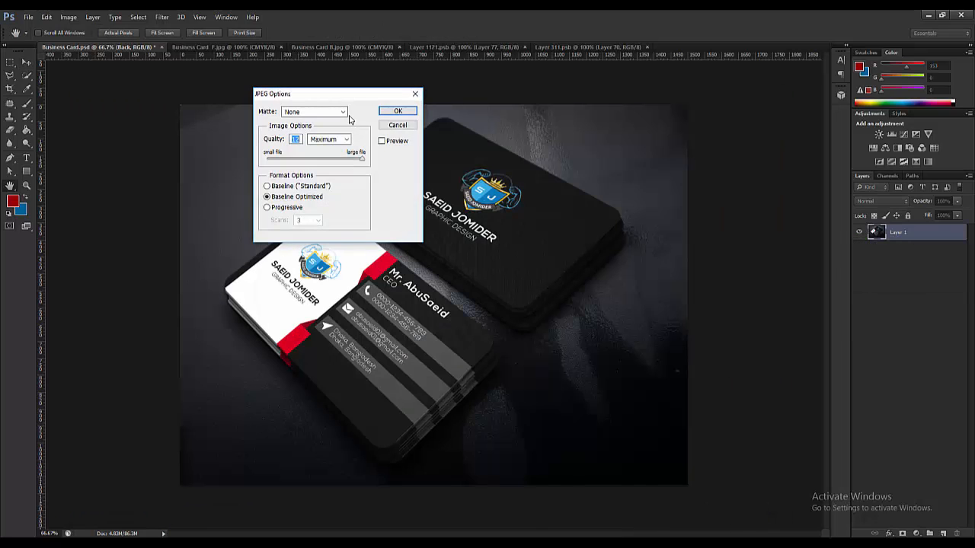
left_click(398, 112)
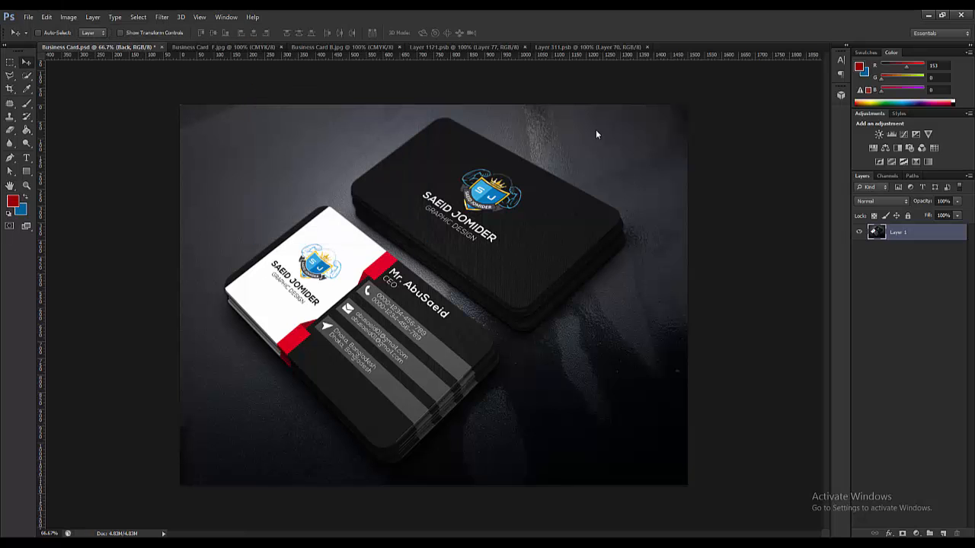
- Minimise Photoshop and open the desktop Business Card folder in a maximised window
left_click(926, 18)
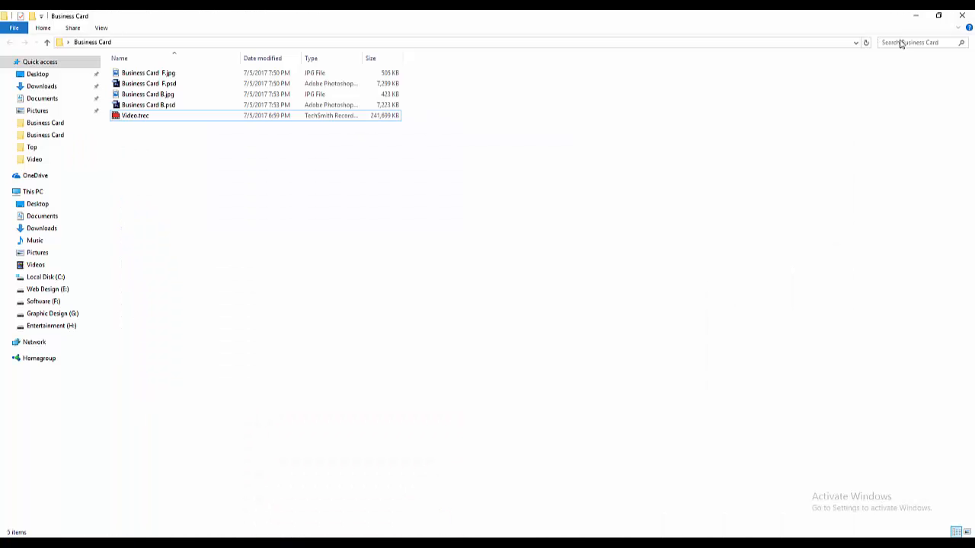
left_click(916, 17)
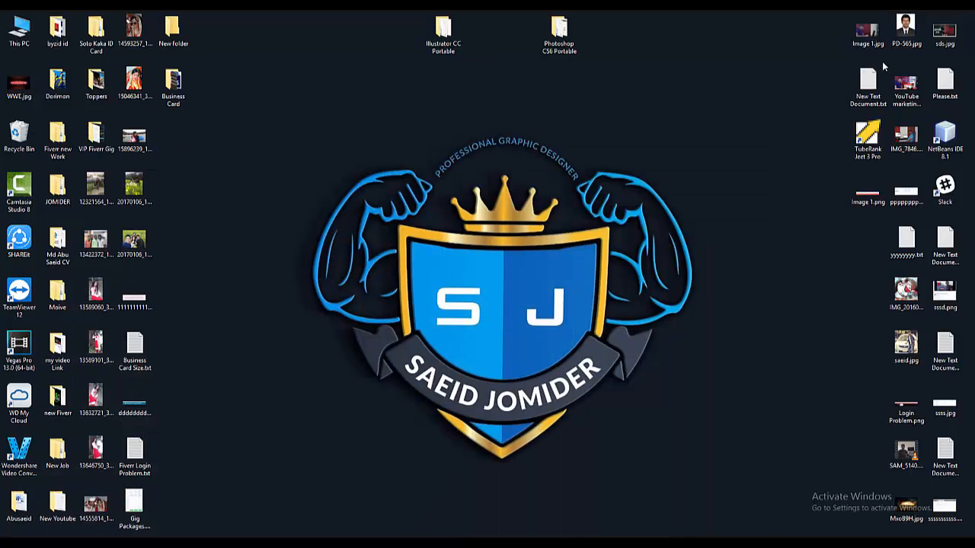
double_click(173, 86)
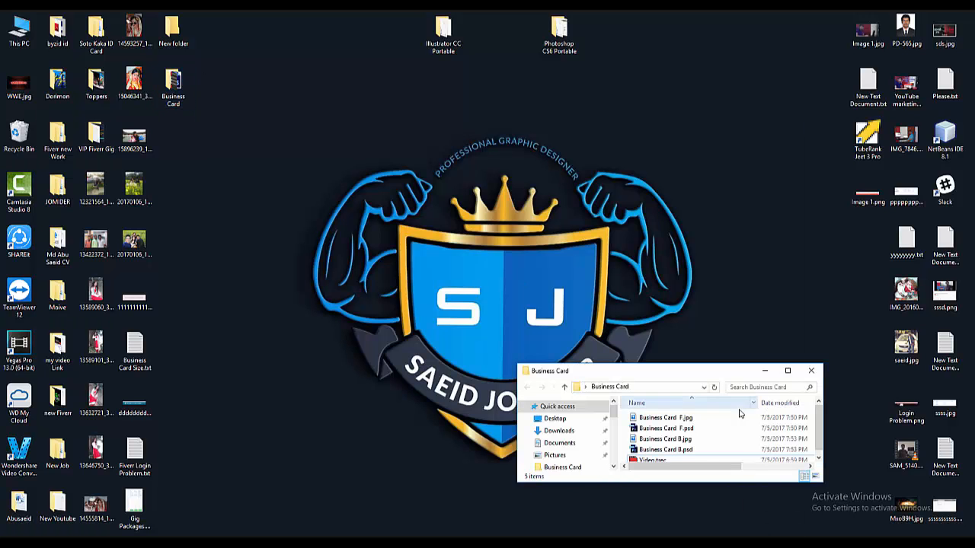
left_click(790, 369)
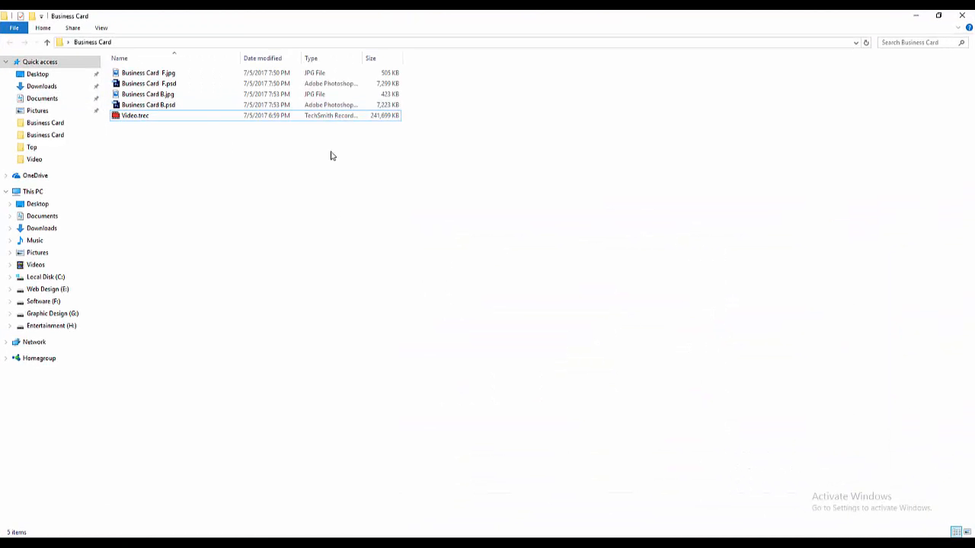
- Reopen the Business Card folder from the desktop and show its files as Large icons
left_click(962, 15)
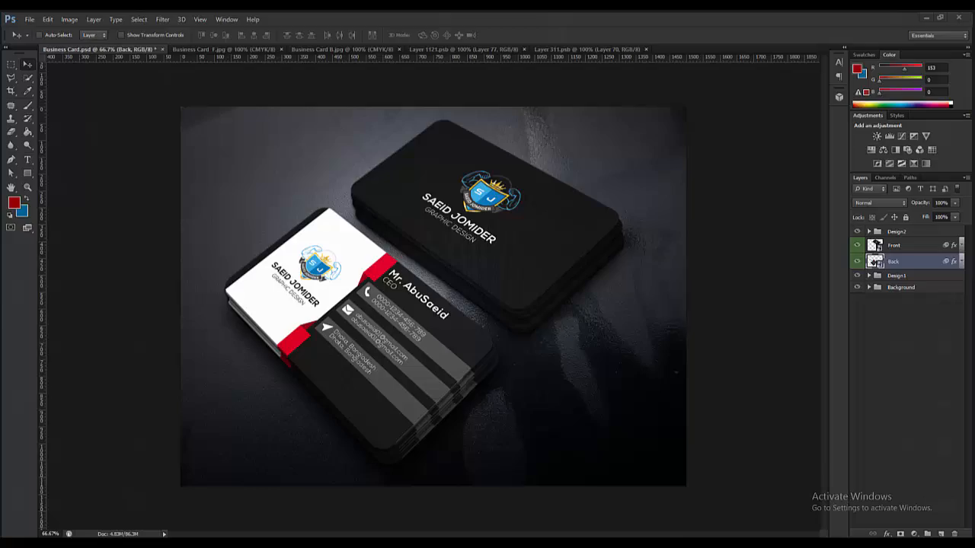
key("super+d")
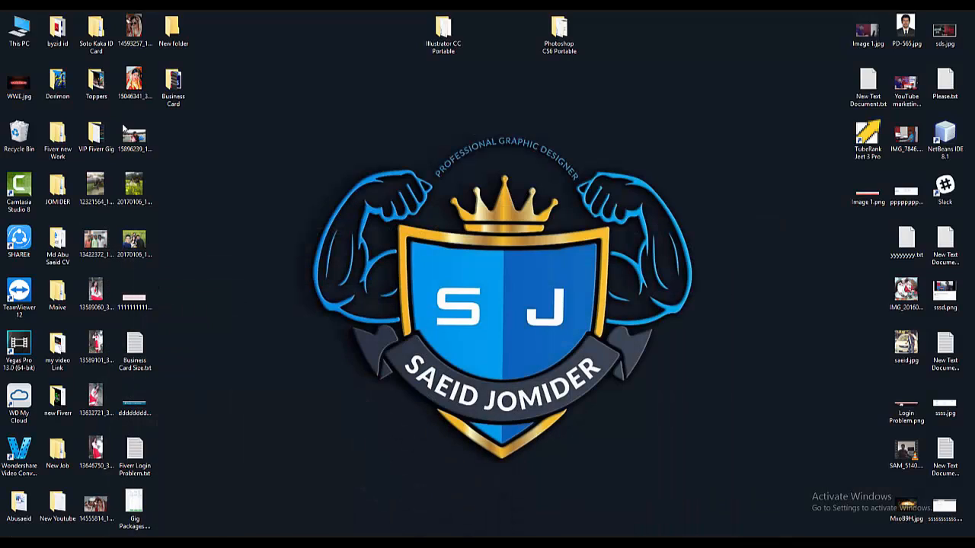
double_click(170, 87)
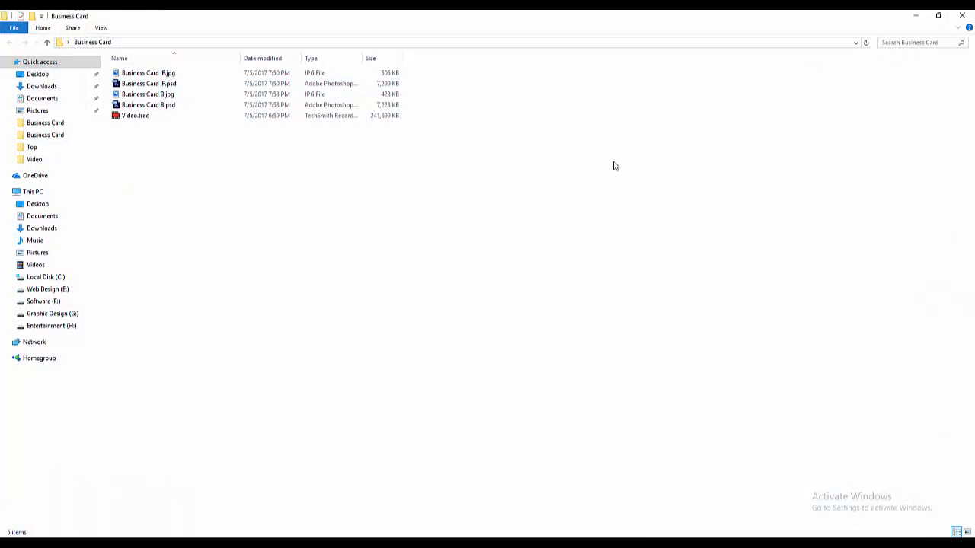
left_click(967, 531)
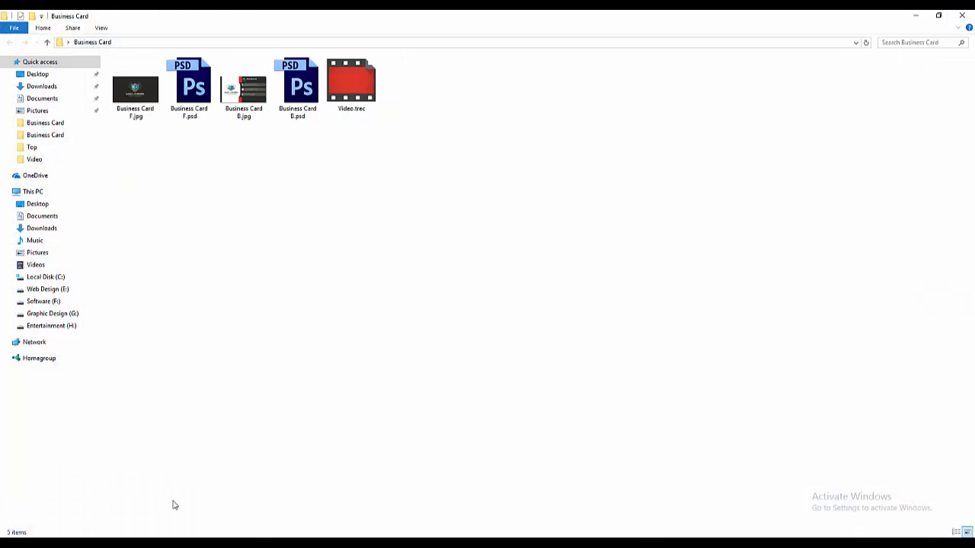
- Save the mockup as a maximum-quality JPEG, Business Card.jpg, into Desktop > Business Card
key("alt+Tab")
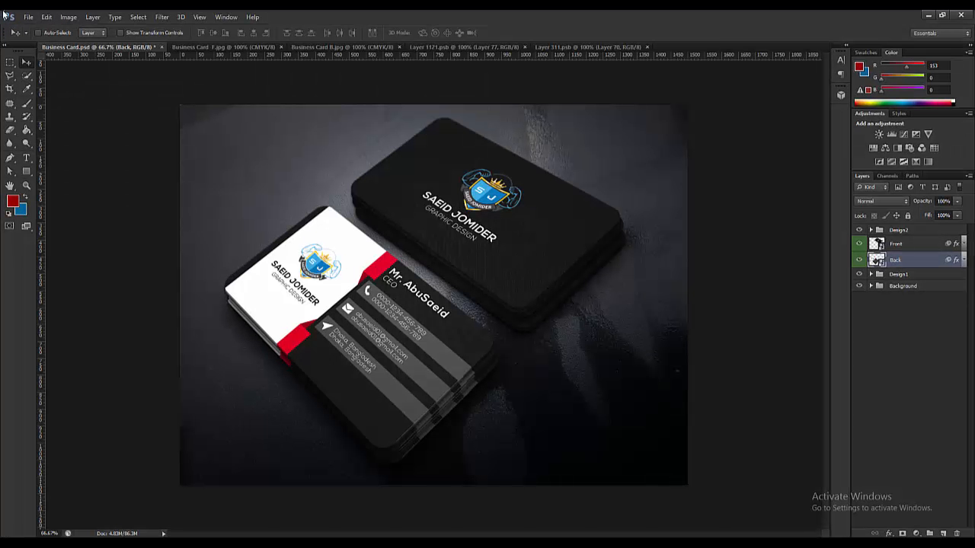
left_click(27, 16)
left_click(41, 139)
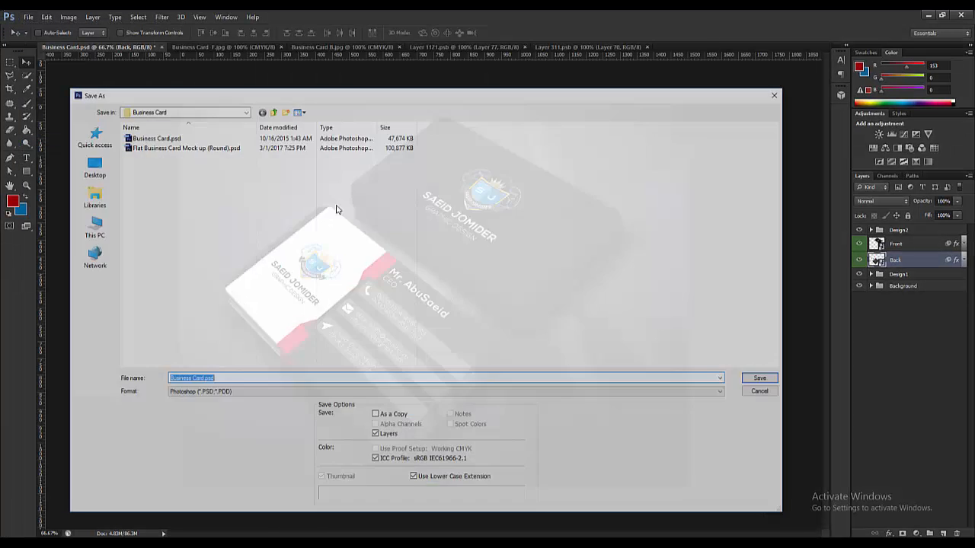
left_click(259, 394)
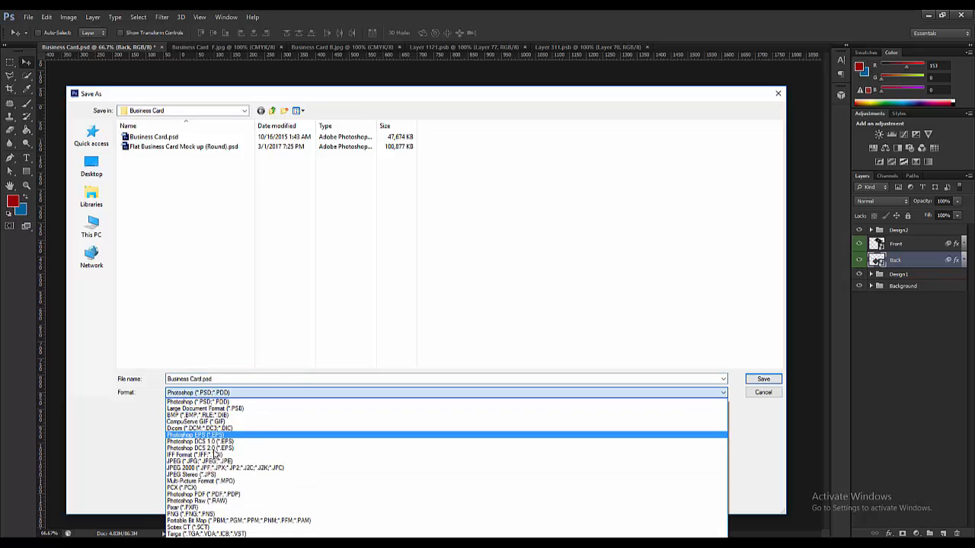
left_click(259, 465)
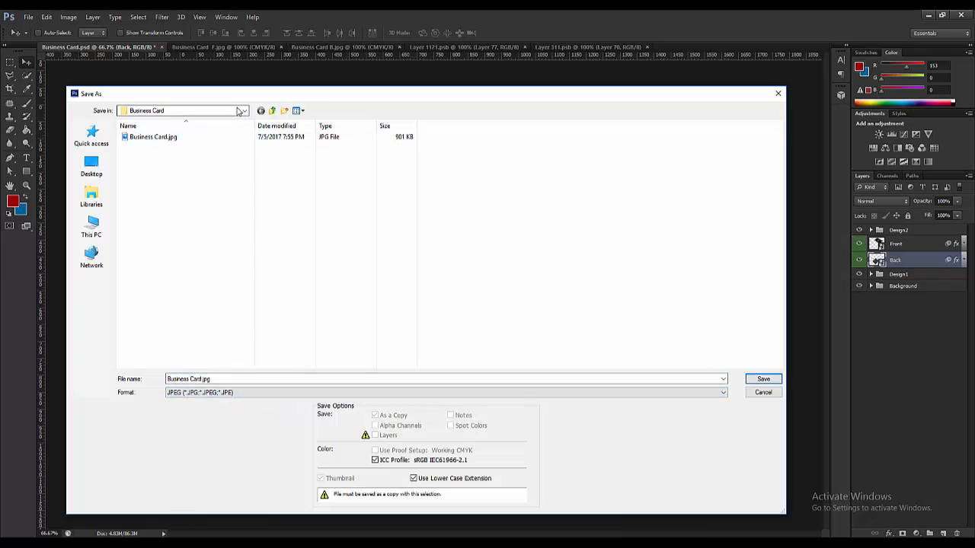
left_click(97, 169)
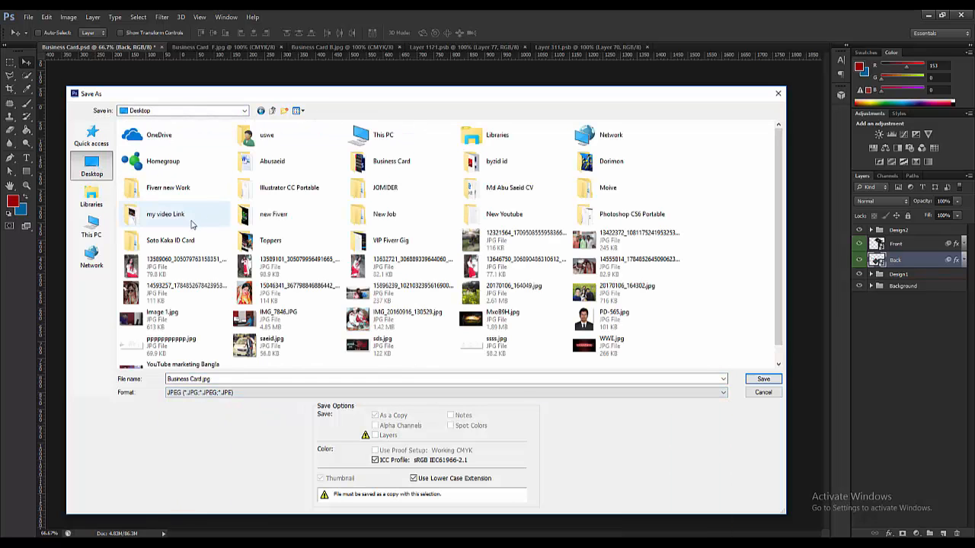
double_click(387, 161)
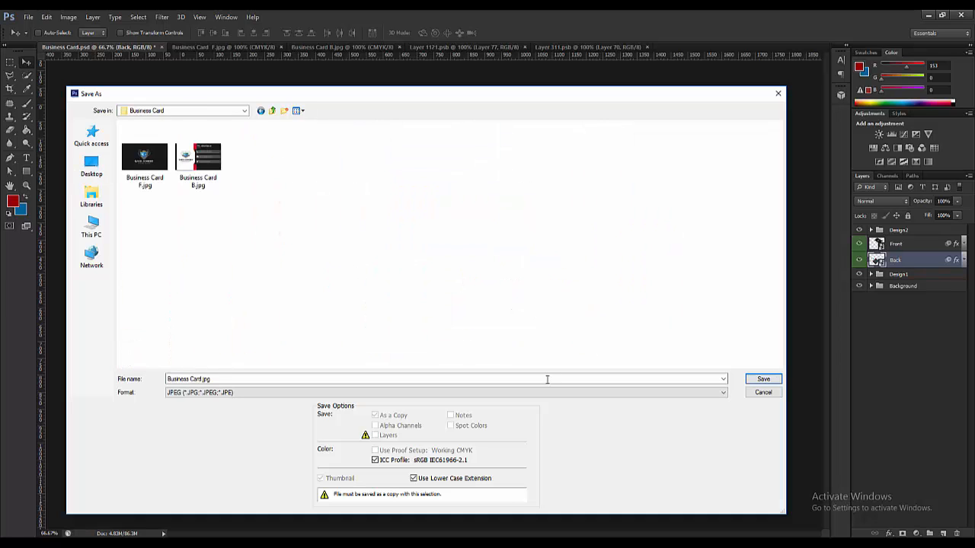
left_click(763, 378)
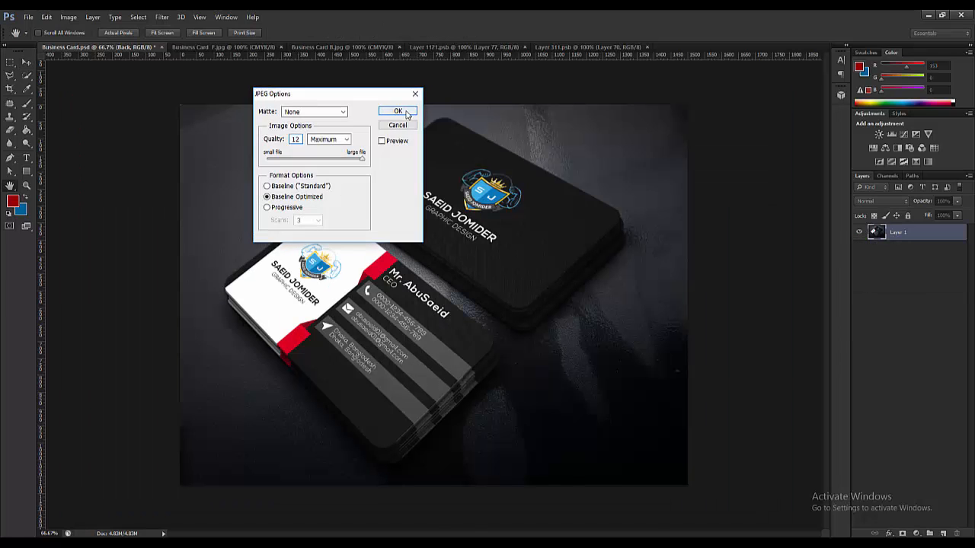
left_click(402, 110)
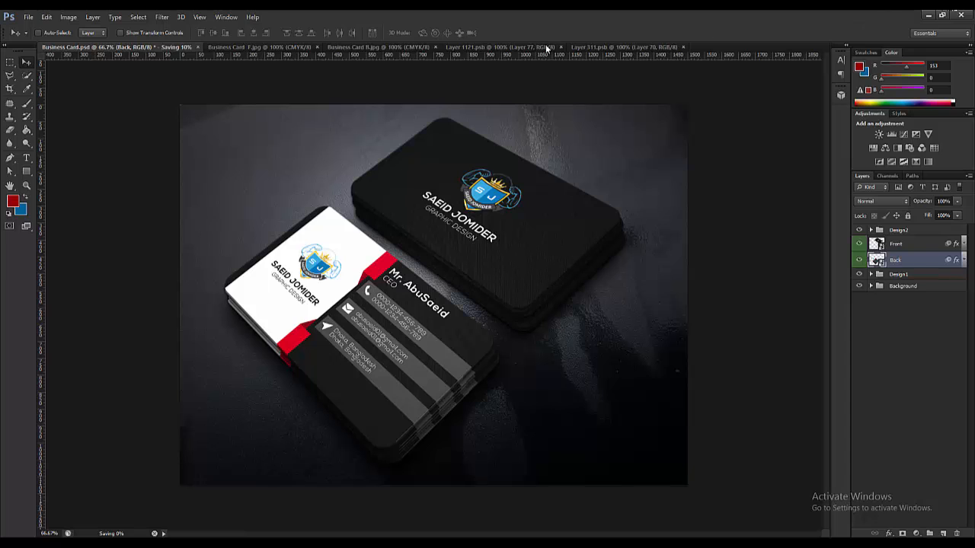
- View Business Card.jpg in Photos, then minimise Photos and the Business Card folder window
left_click(928, 15)
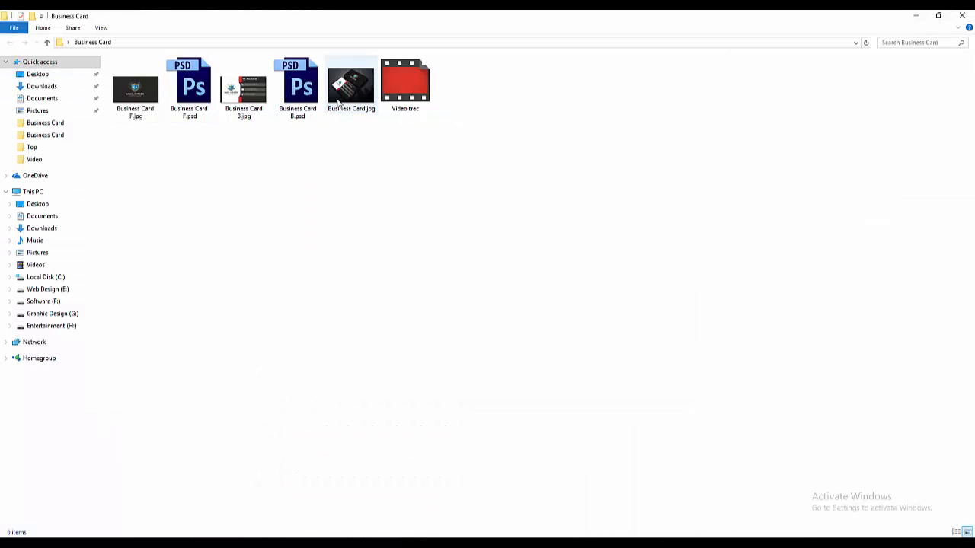
double_click(351, 85)
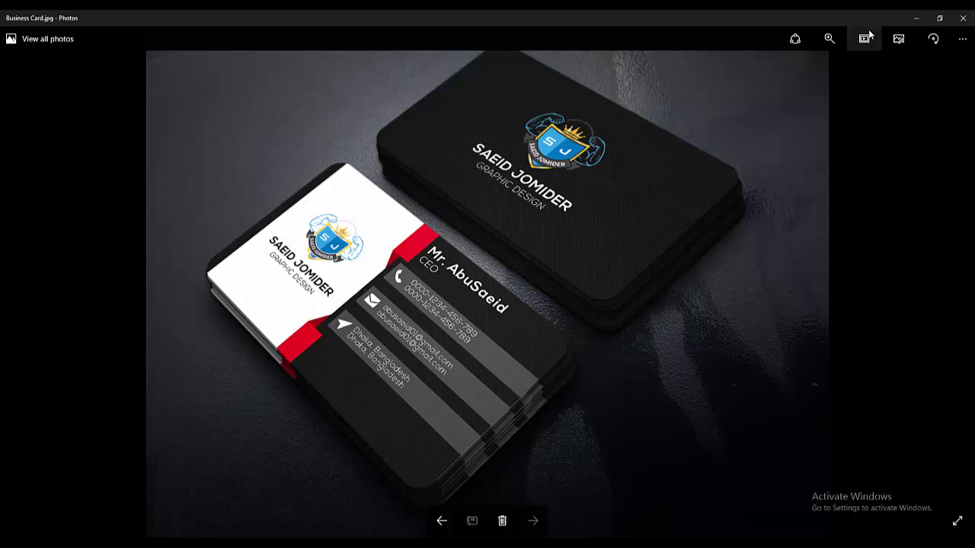
left_click(916, 17)
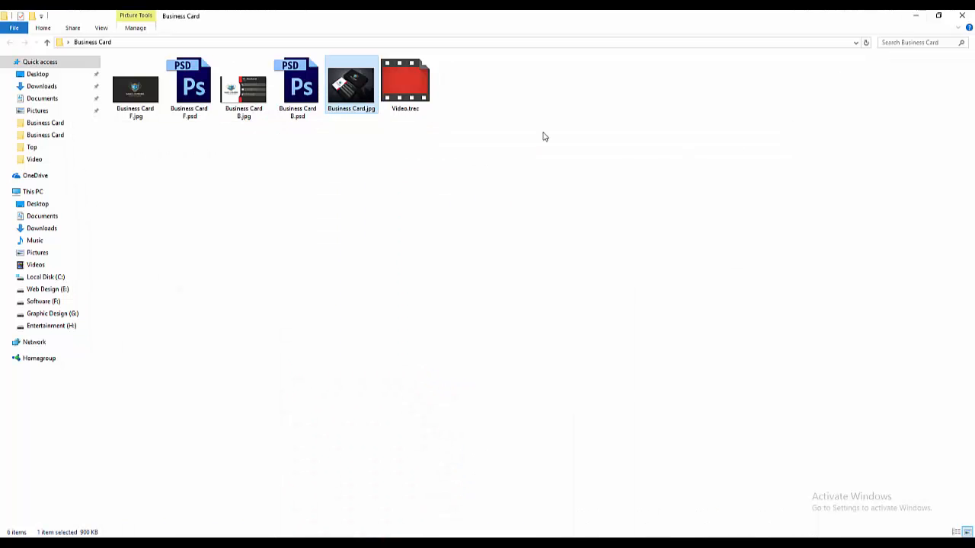
left_click(916, 15)
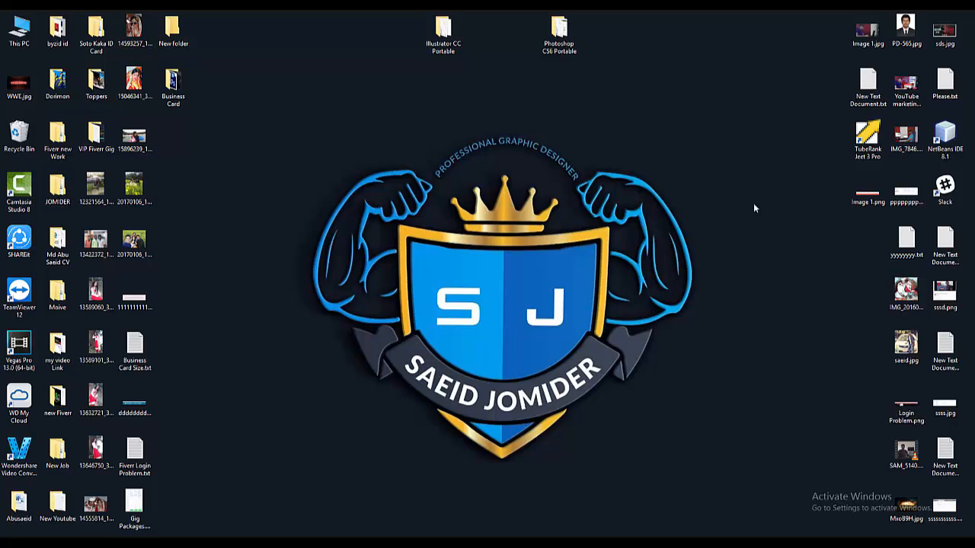